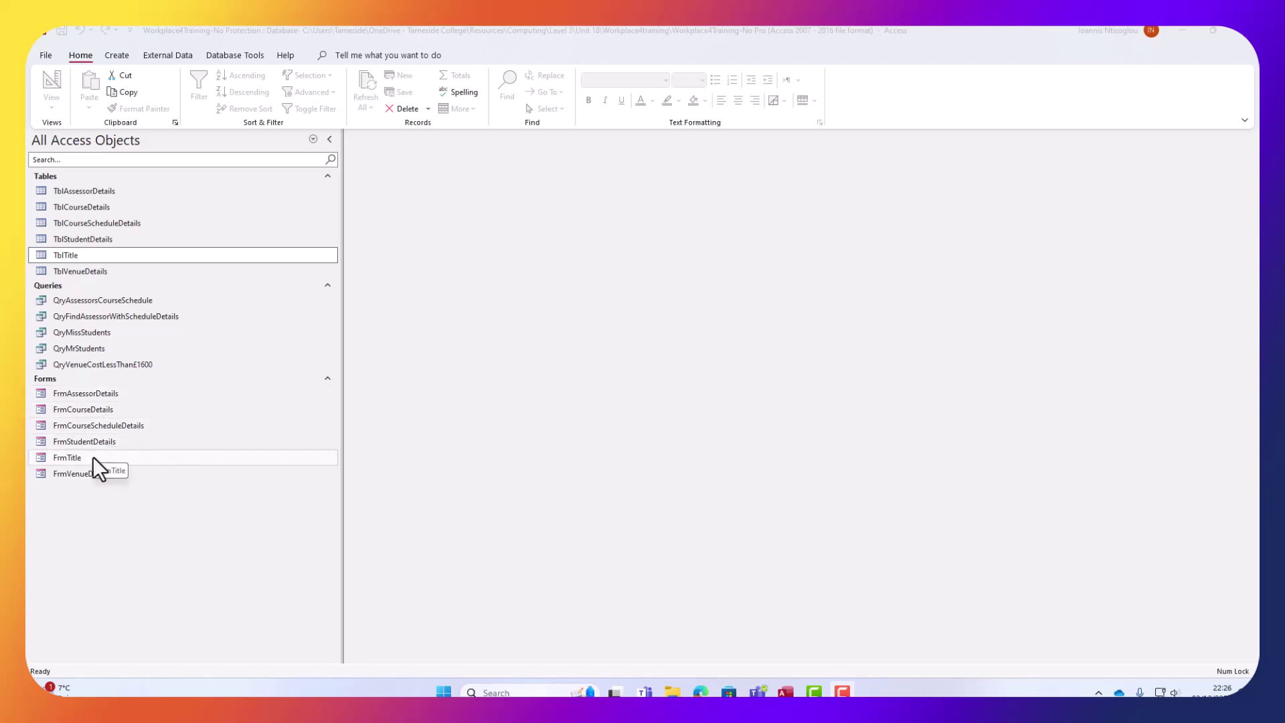
Create a new macro with an OpenForm action that opens FrmAssessorDetails.
{"action": "left_click", "coordinate": [111, 56]}
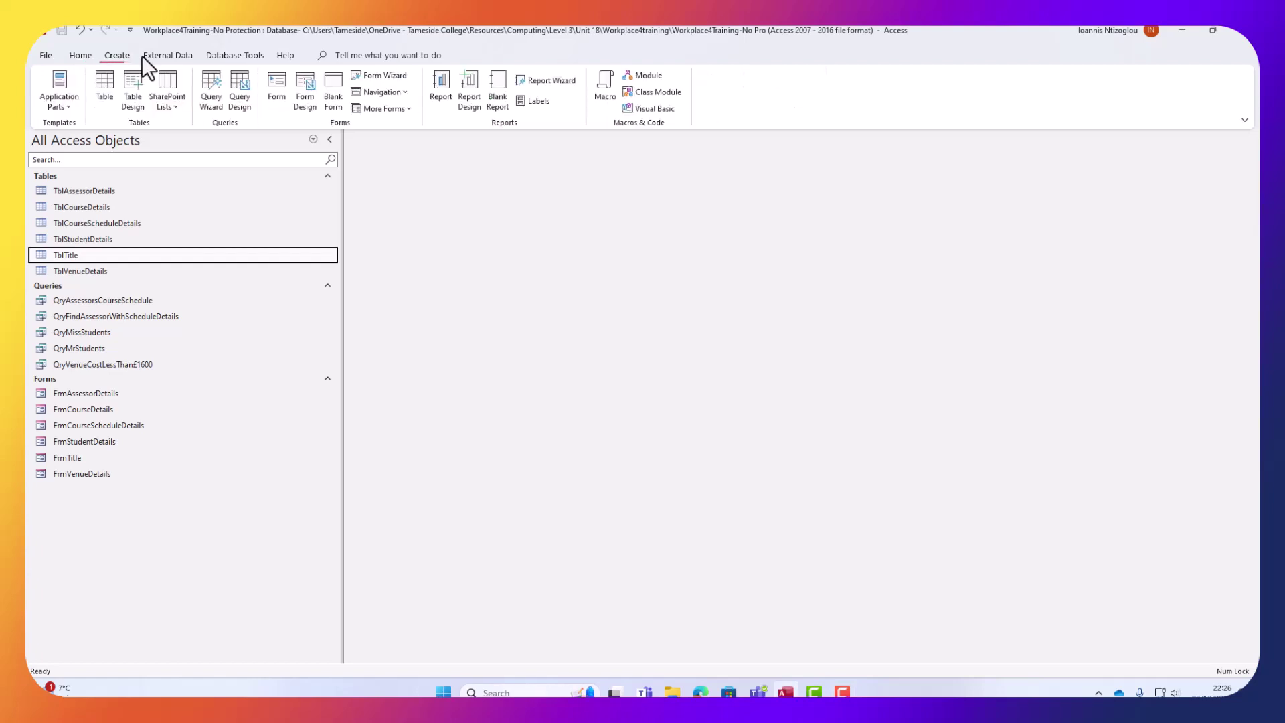
{"action": "left_click", "coordinate": [601, 89]}
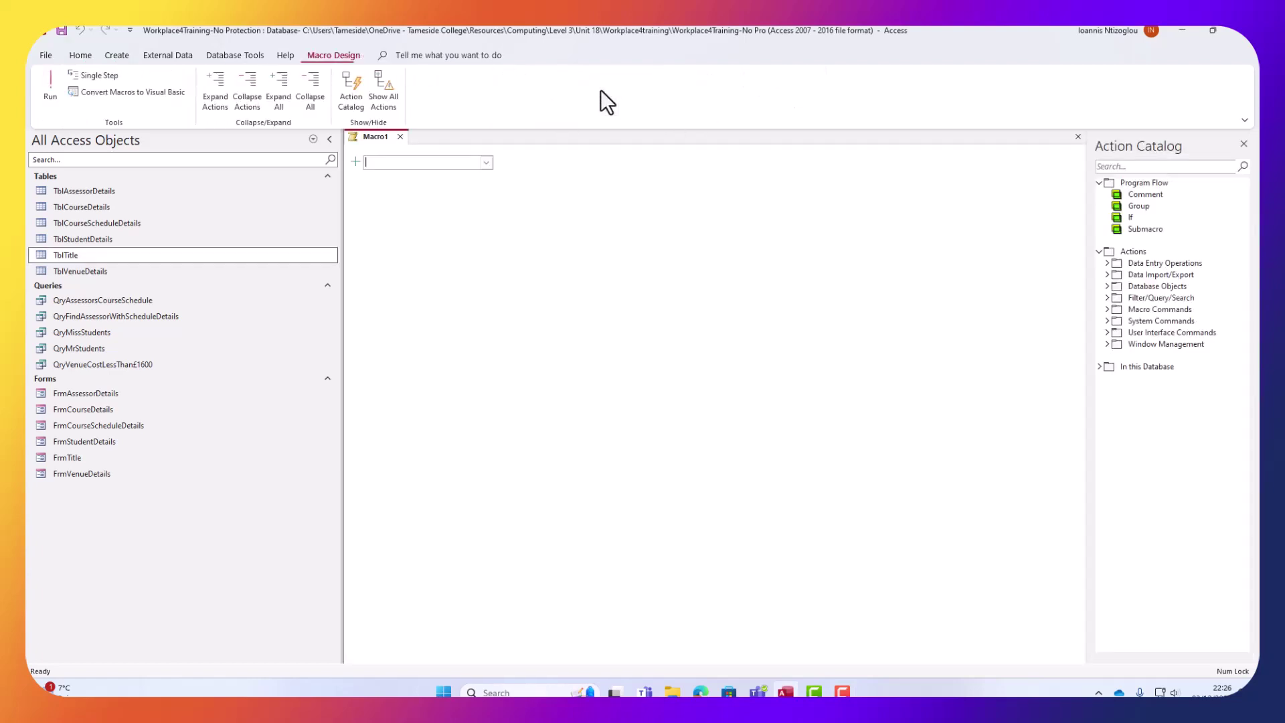
{"action": "left_click", "coordinate": [488, 159]}
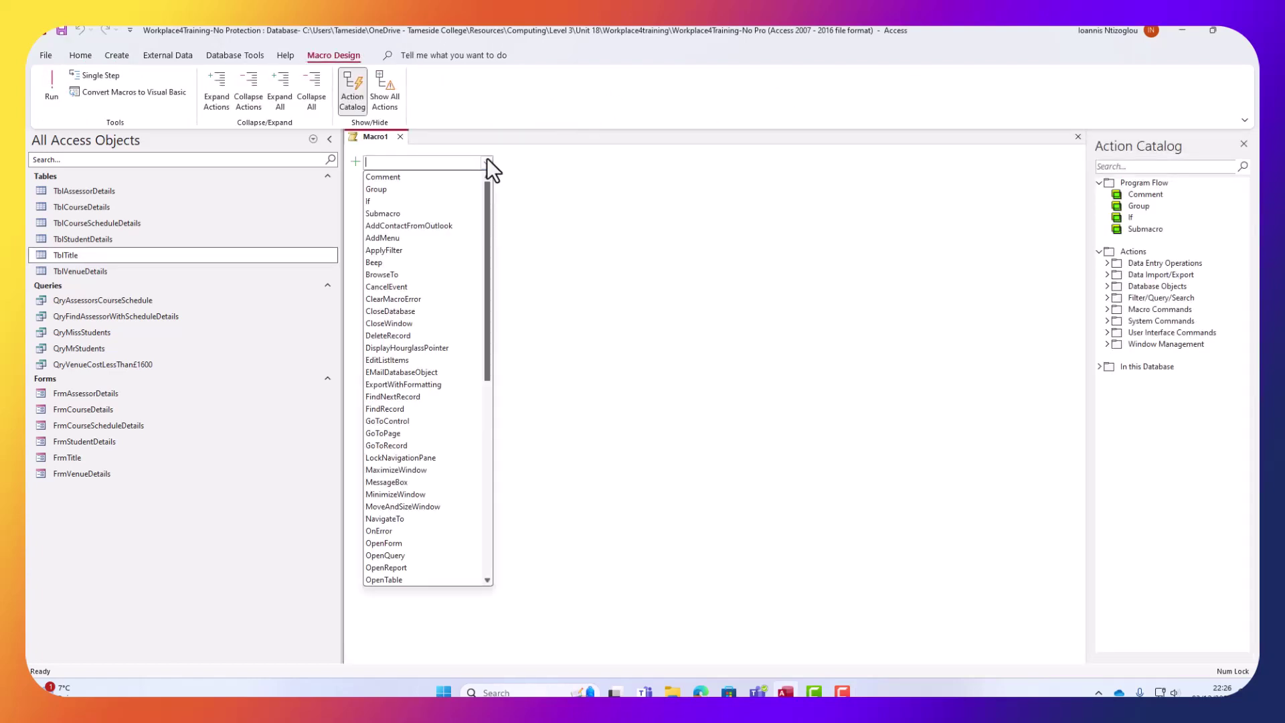
{"action": "left_click", "coordinate": [392, 544]}
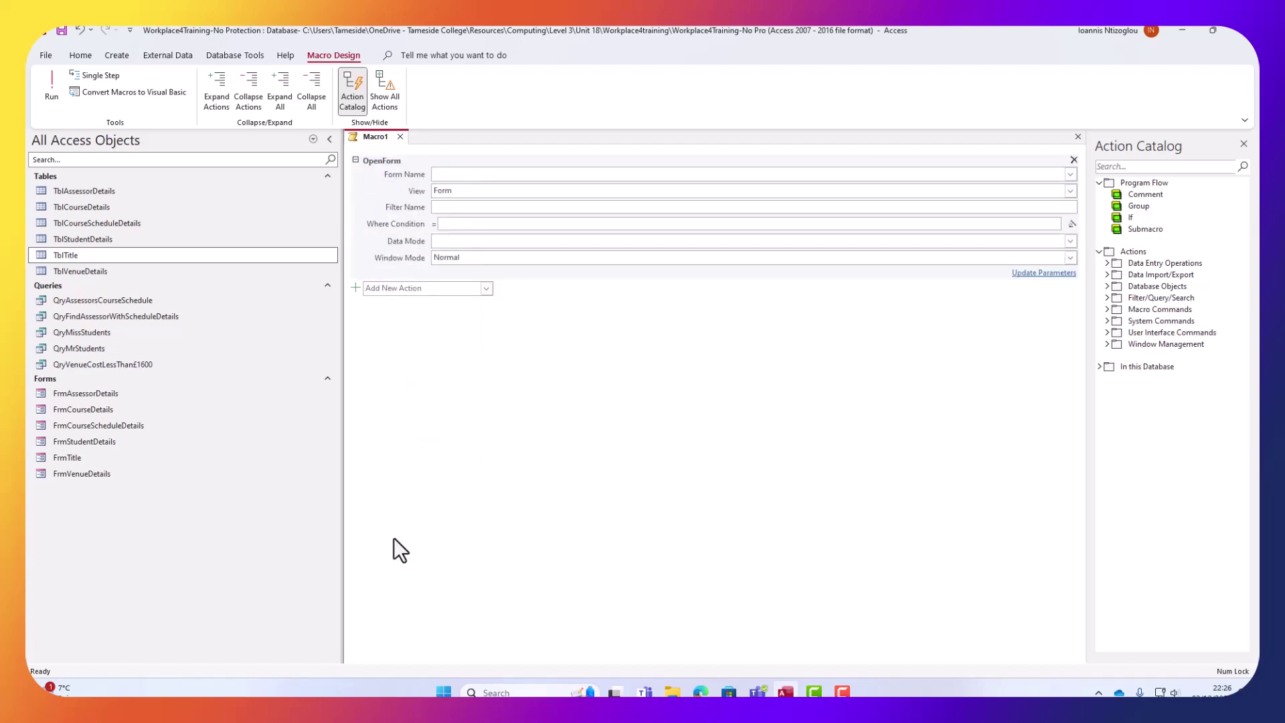
{"action": "left_click", "coordinate": [476, 172]}
{"action": "left_click", "coordinate": [1071, 174]}
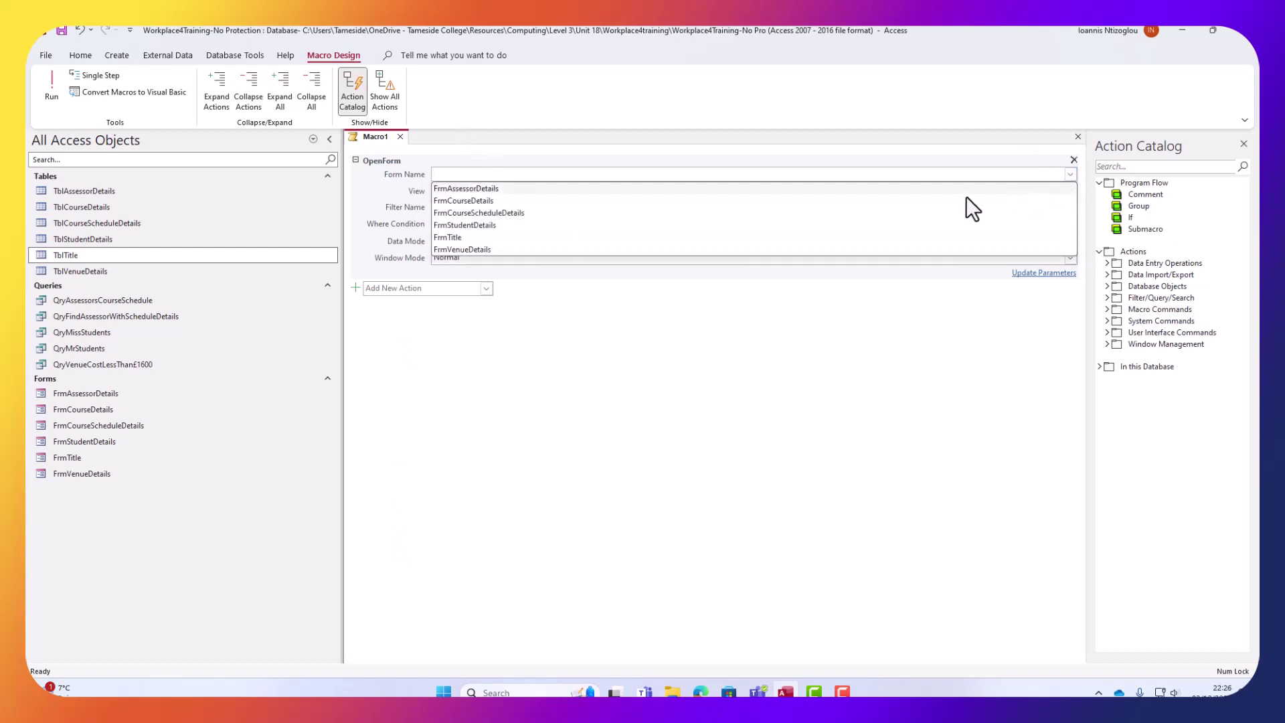
{"action": "left_click", "coordinate": [494, 191]}
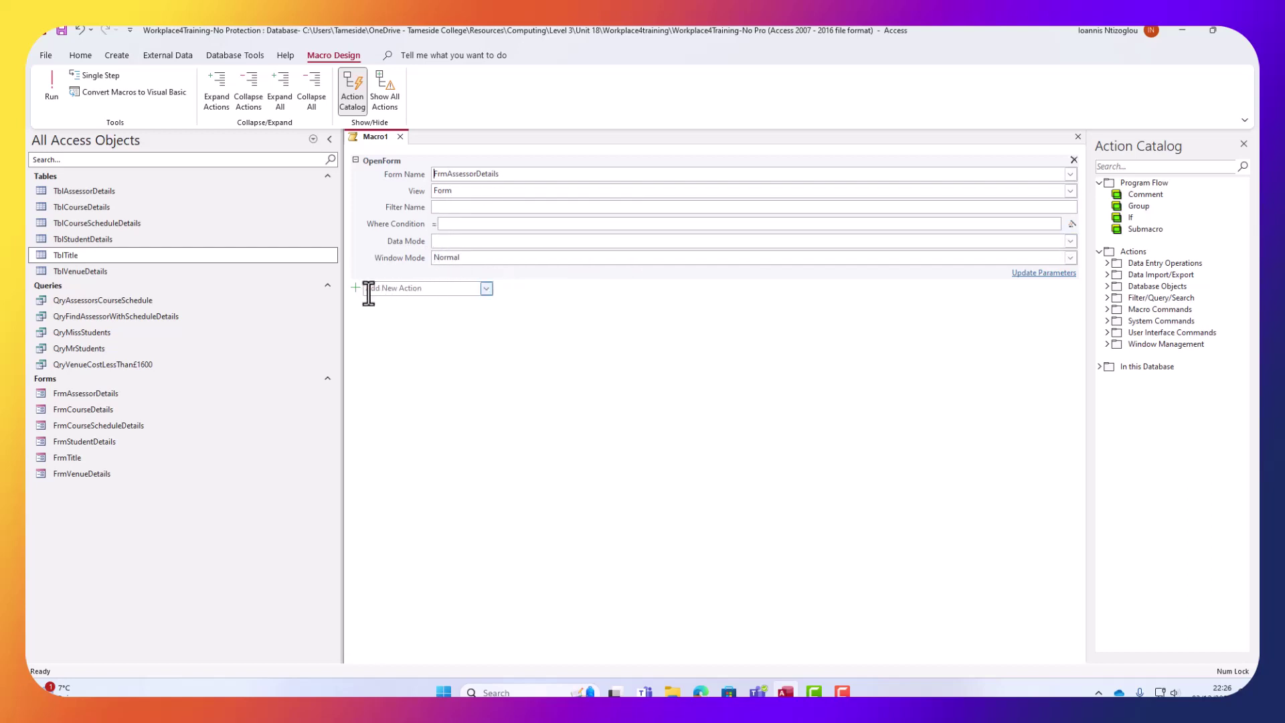
Add a CloseWindow action below the OpenForm action in the macro.
{"action": "left_click", "coordinate": [487, 289]}
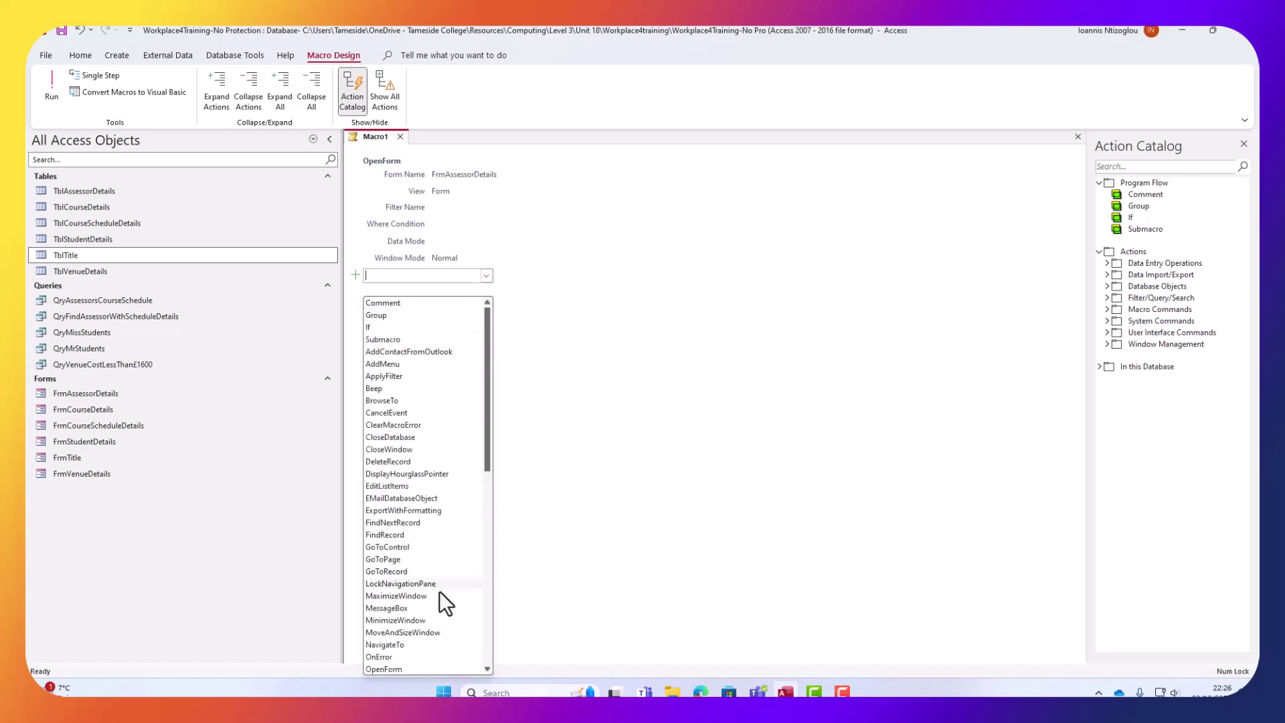
{"action": "scroll", "coordinate": [414, 621], "scroll_direction": "down", "scroll_amount": 5}
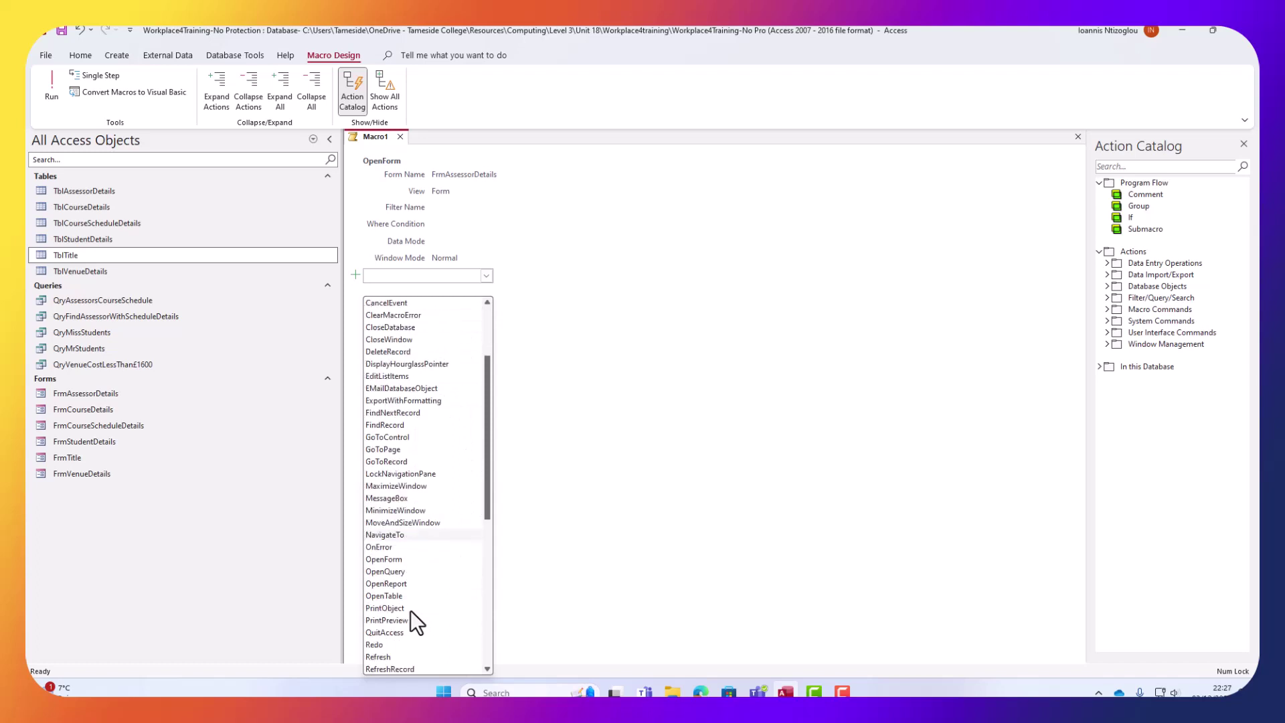
{"action": "type", "text": "CloseDatabase"}
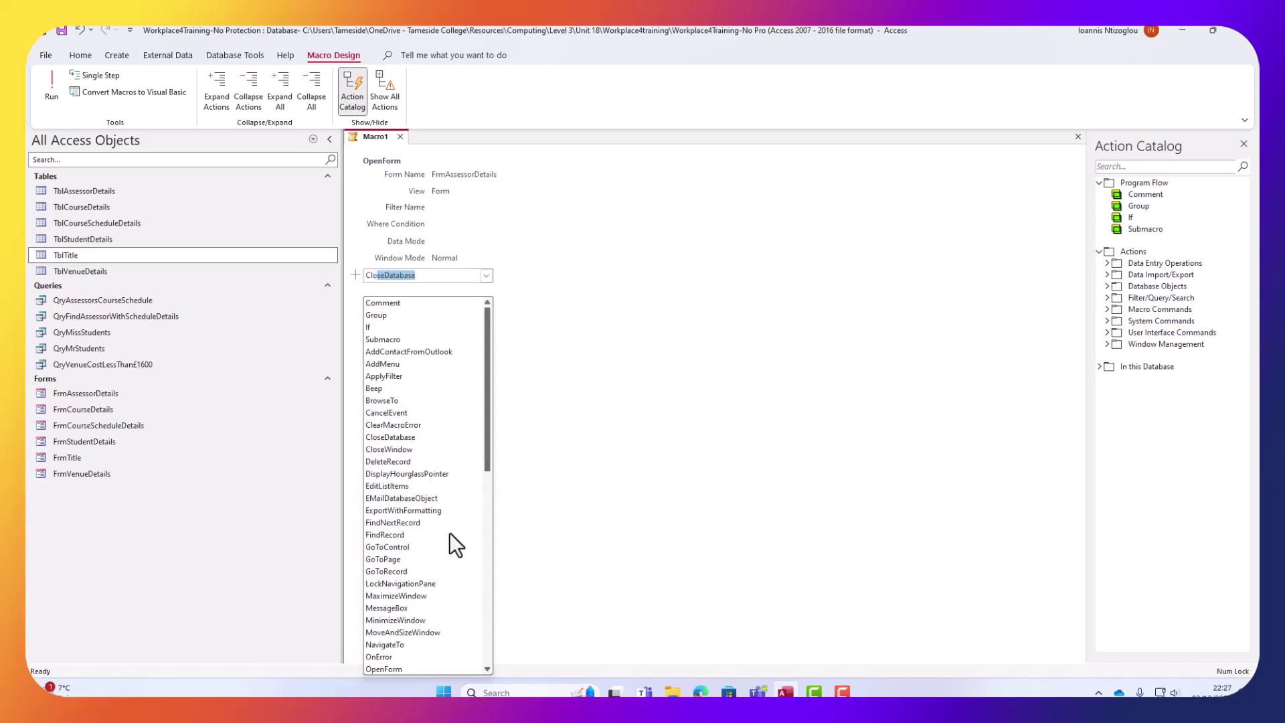
{"action": "scroll", "coordinate": [437, 615], "scroll_direction": "down", "scroll_amount": 1}
{"action": "scroll", "coordinate": [432, 646], "scroll_direction": "up", "scroll_amount": 1}
{"action": "type", "text": "seform"}
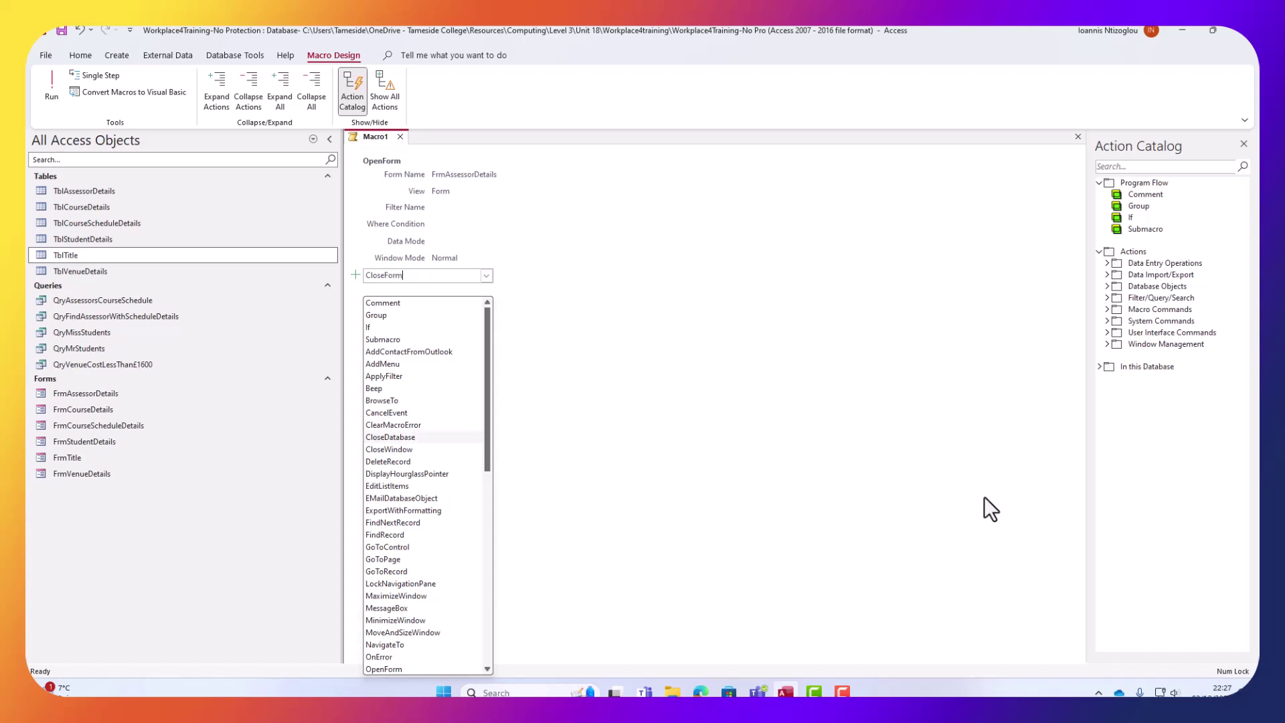
{"action": "key", "text": "BackSpace"}
{"action": "key", "text": "BackSpace"}
{"action": "key", "text": "BackSpace"}
{"action": "key", "text": "BackSpace"}
{"action": "type", "text": "Window"}
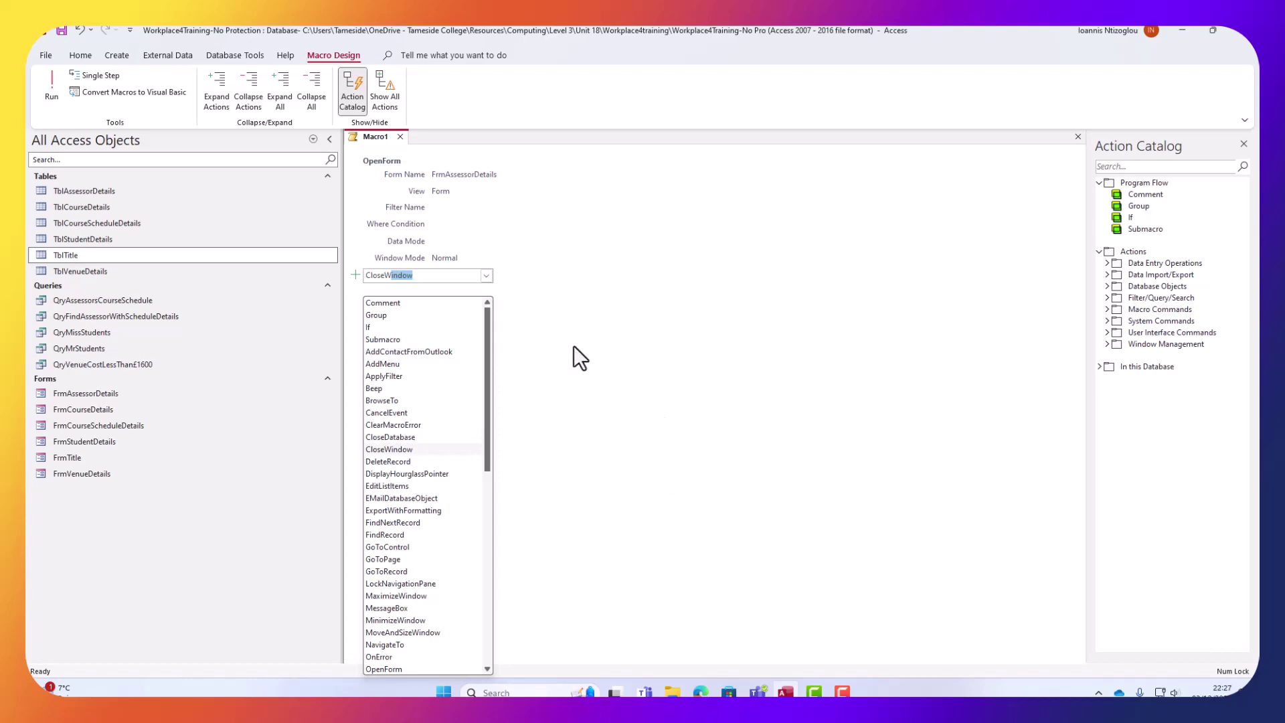
{"action": "left_click", "coordinate": [393, 449]}
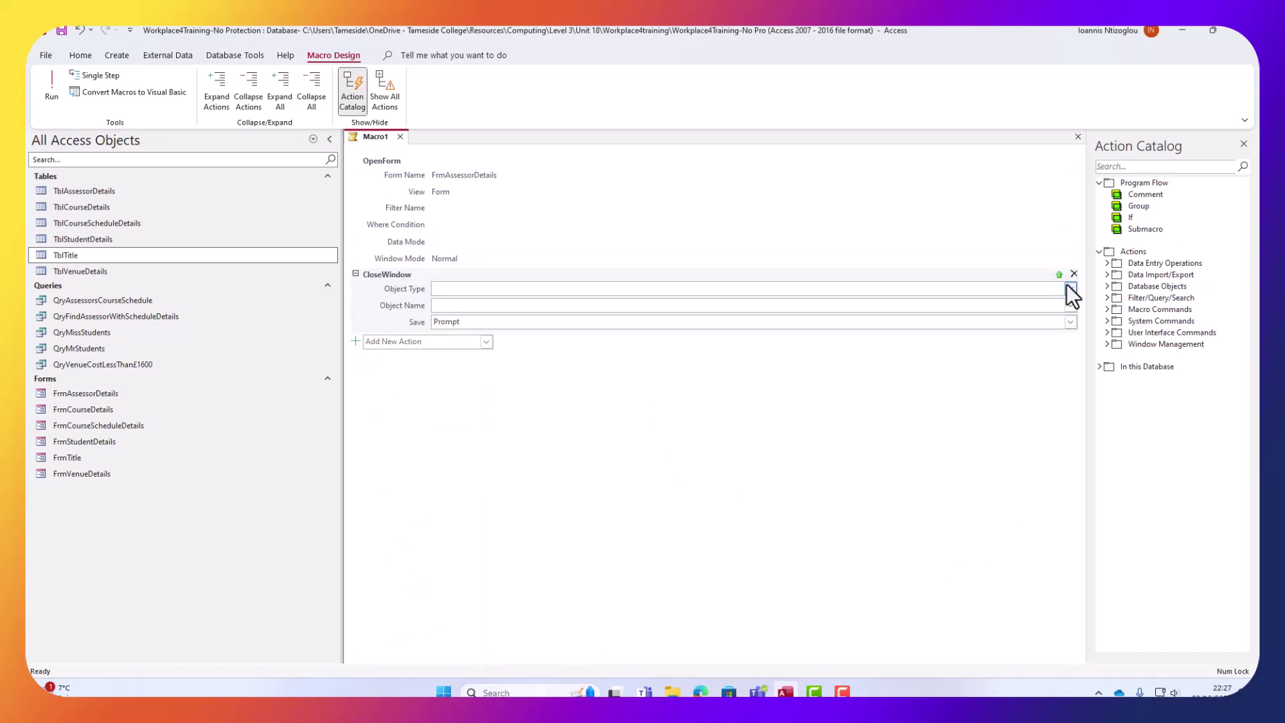
Set the CloseWindow action's object type to Form and its object name to FrmCourseDetails.
{"action": "left_click", "coordinate": [1071, 289]}
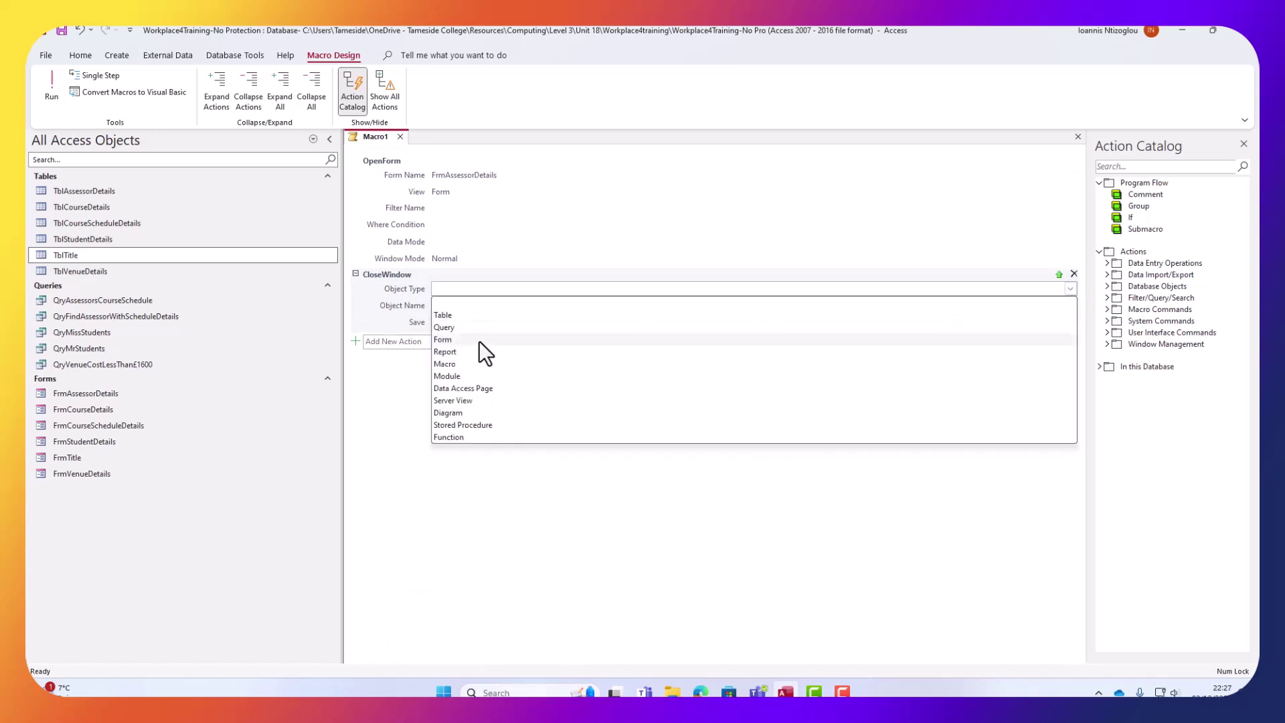
{"action": "left_click", "coordinate": [479, 340]}
{"action": "left_click", "coordinate": [1071, 306]}
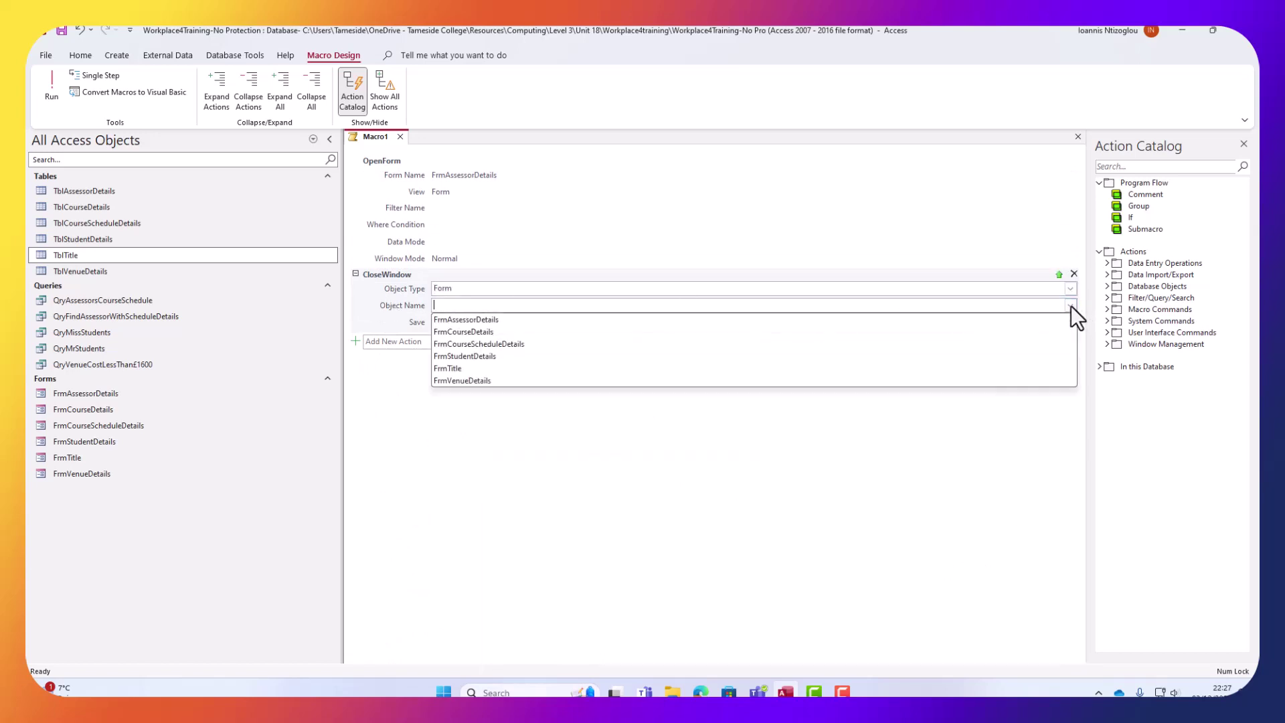
{"action": "left_click", "coordinate": [460, 331]}
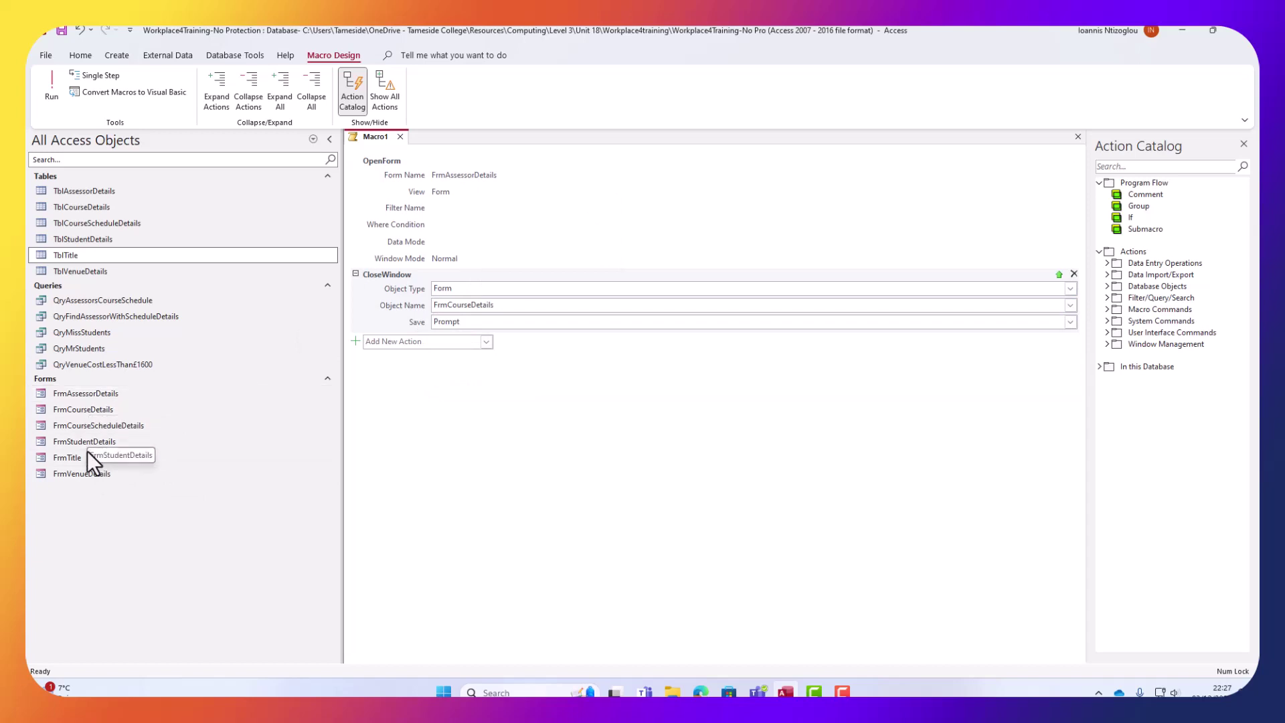
{"action": "left_click", "coordinate": [899, 364]}
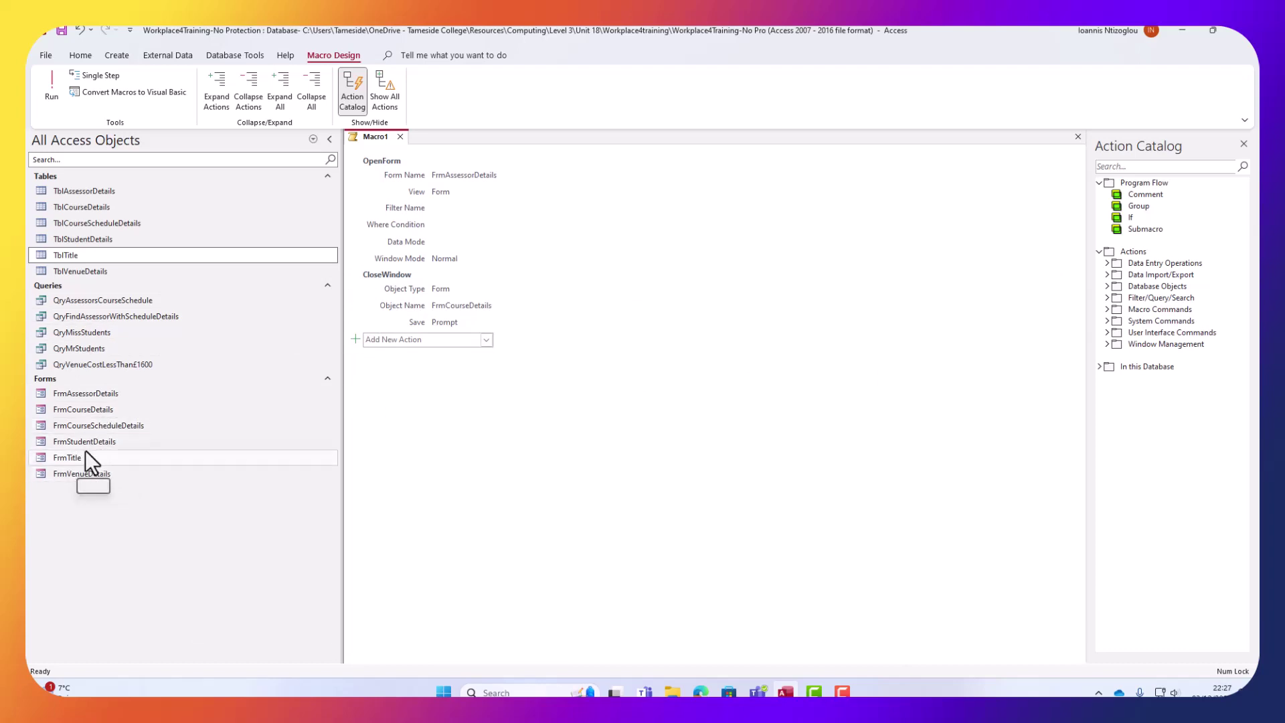
Copy the CloseWindow action and paste four duplicates below it in the macro.
{"action": "left_click", "coordinate": [383, 281]}
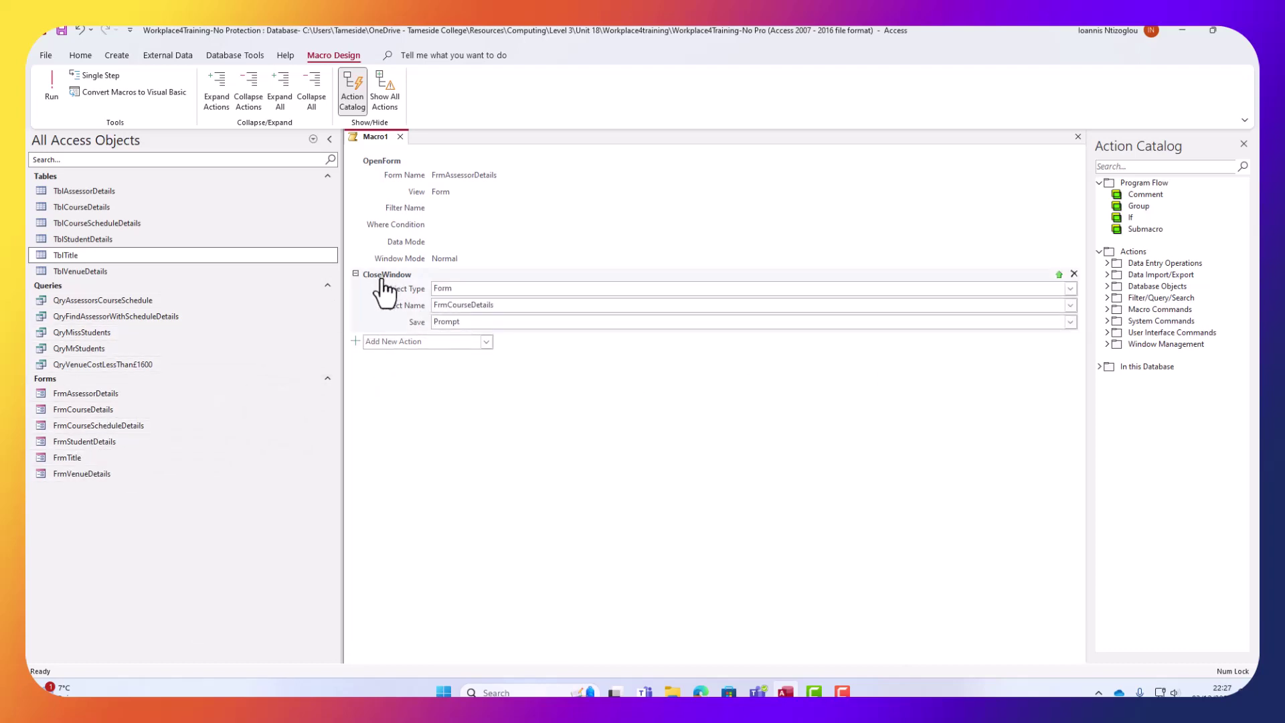
{"action": "right_click", "coordinate": [382, 286]}
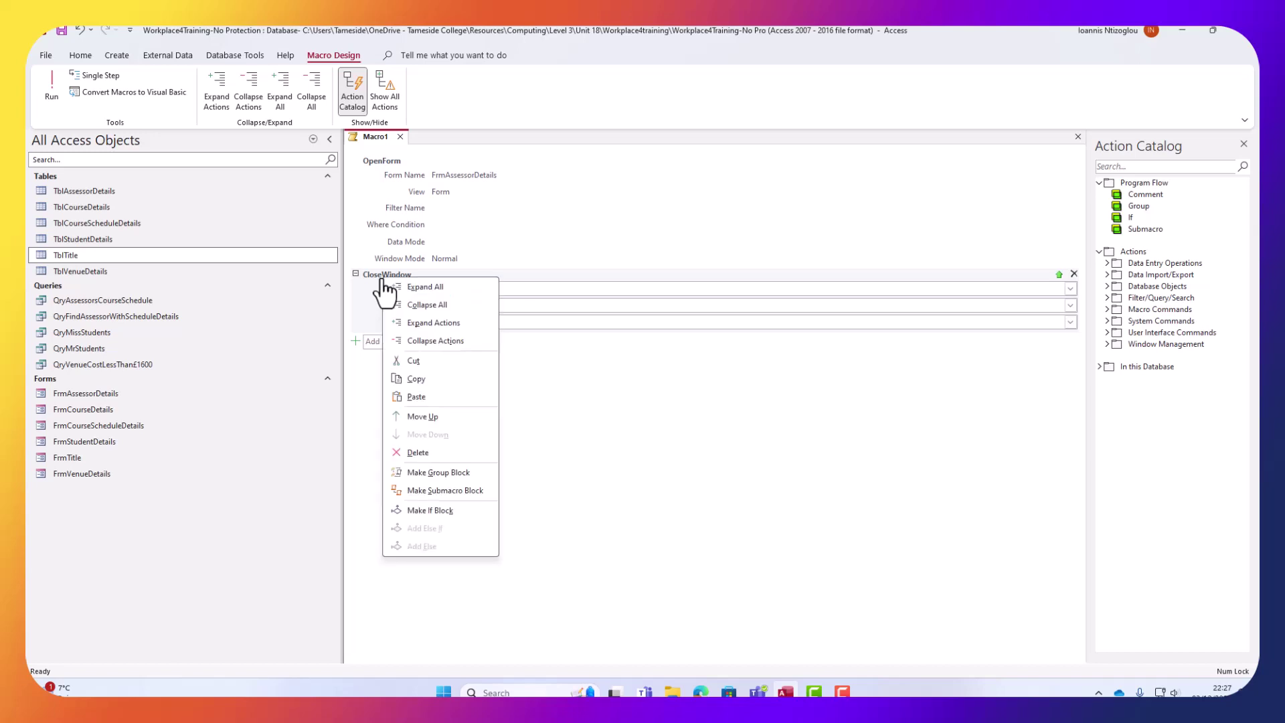
{"action": "left_click", "coordinate": [415, 380]}
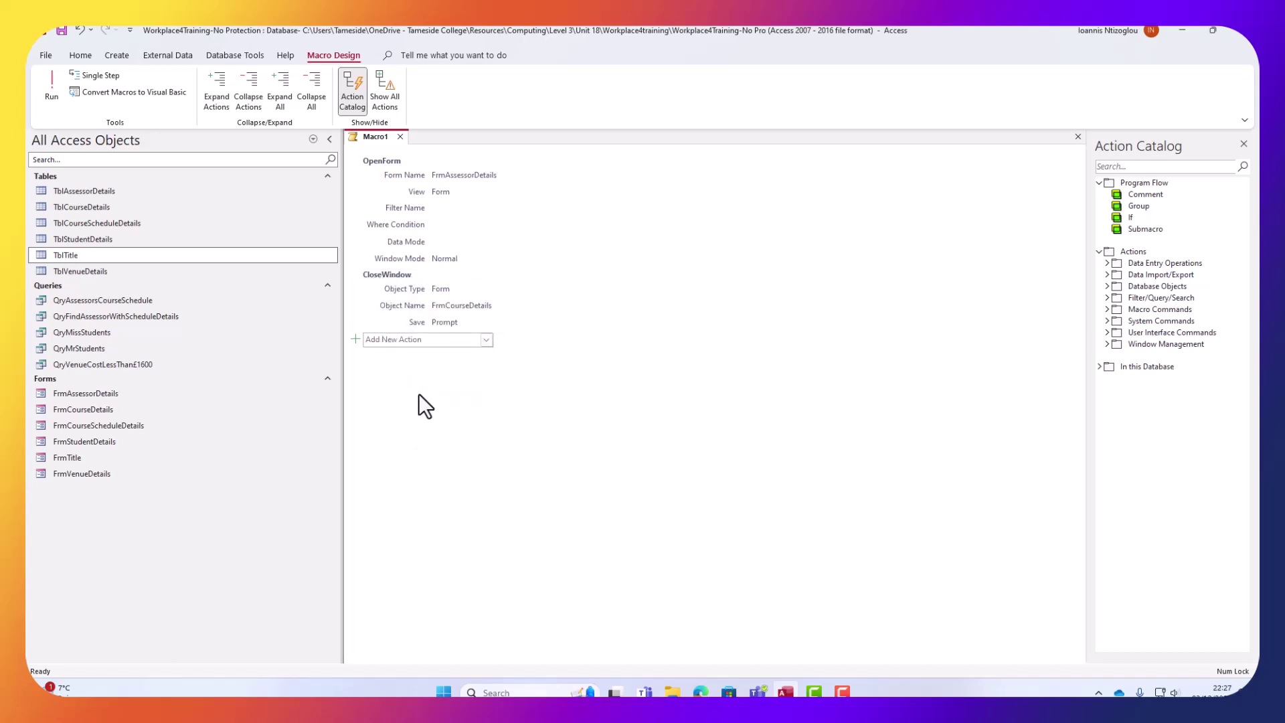
{"action": "key", "text": "ctrl+v"}
{"action": "key", "text": "ctrl+v"}
{"action": "key", "text": "ctrl+v"}
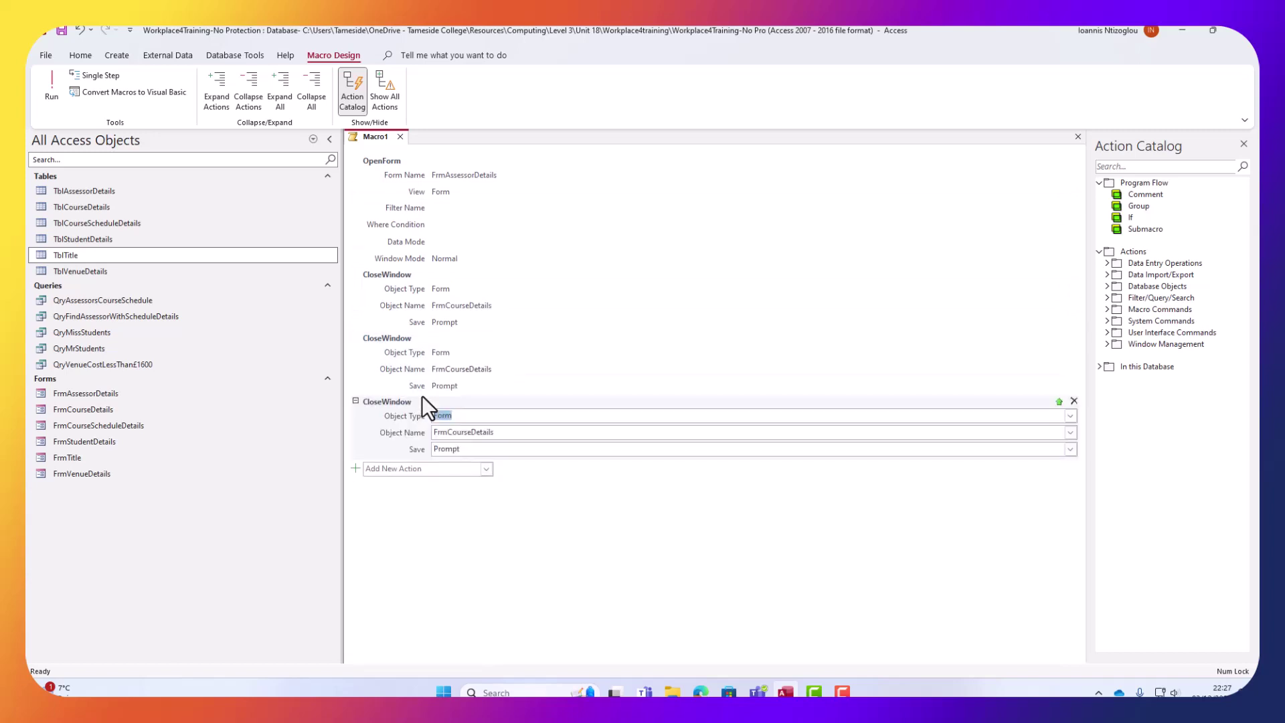
{"action": "key", "text": "ctrl+v"}
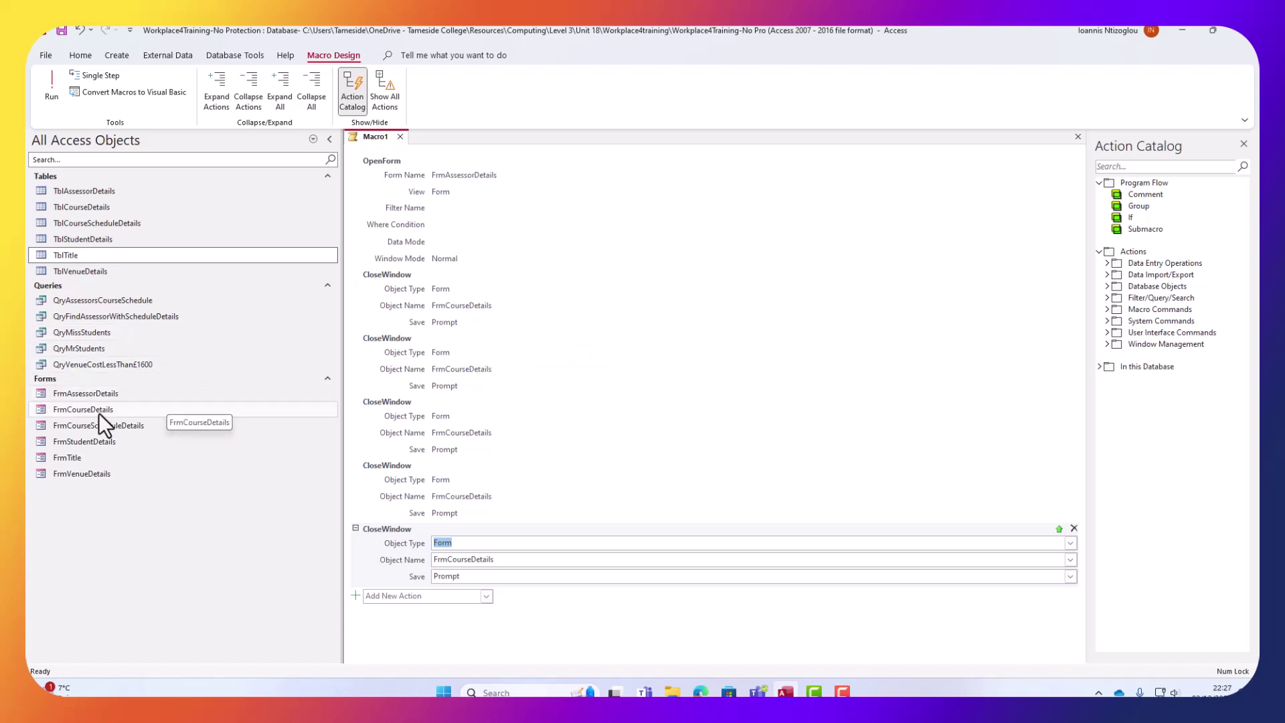
Set the second CloseWindow action's object name to FrmCourseScheduleDetails and the third's to FrmStudentDetails.
{"action": "left_click", "coordinate": [480, 376]}
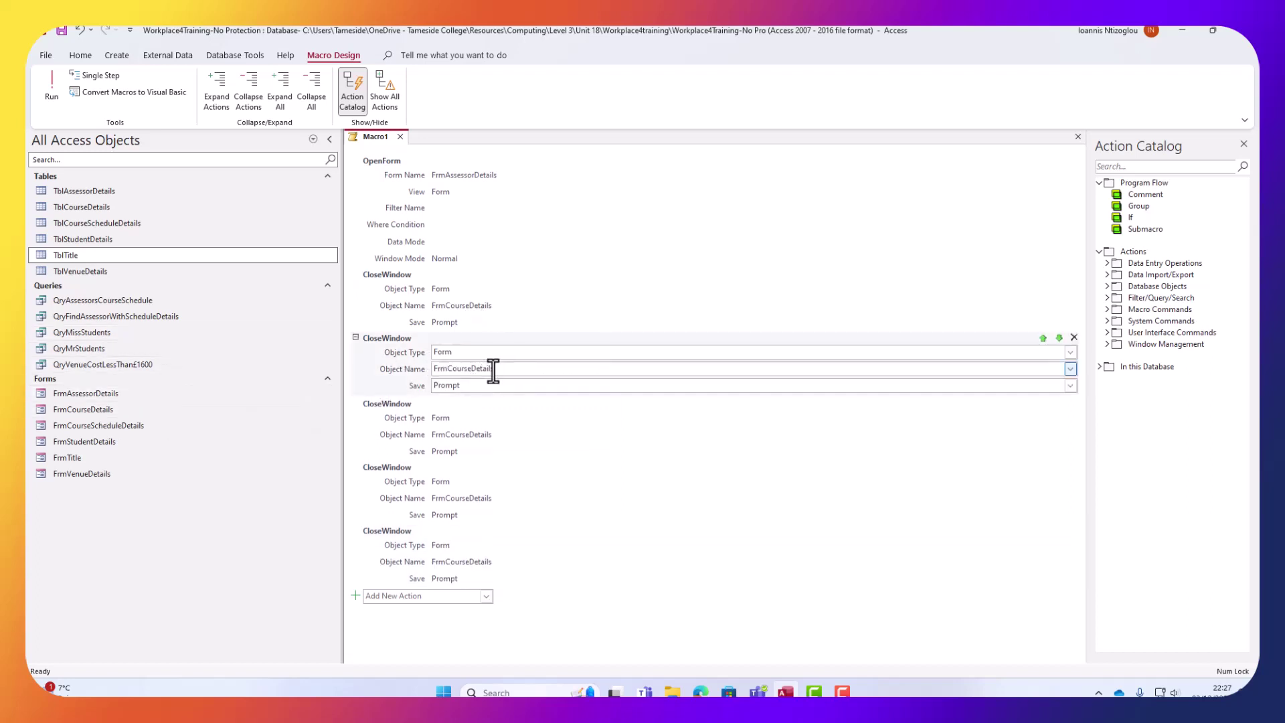
{"action": "left_click", "coordinate": [1071, 369]}
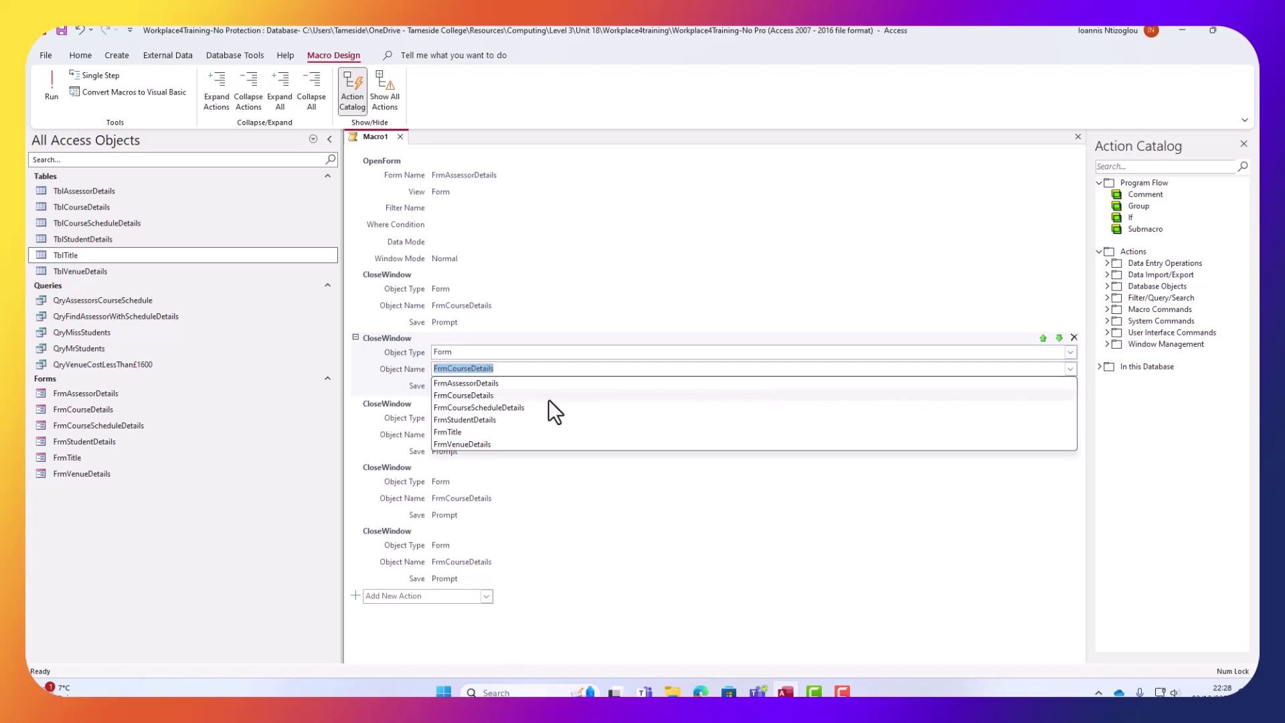
{"action": "left_click", "coordinate": [467, 407]}
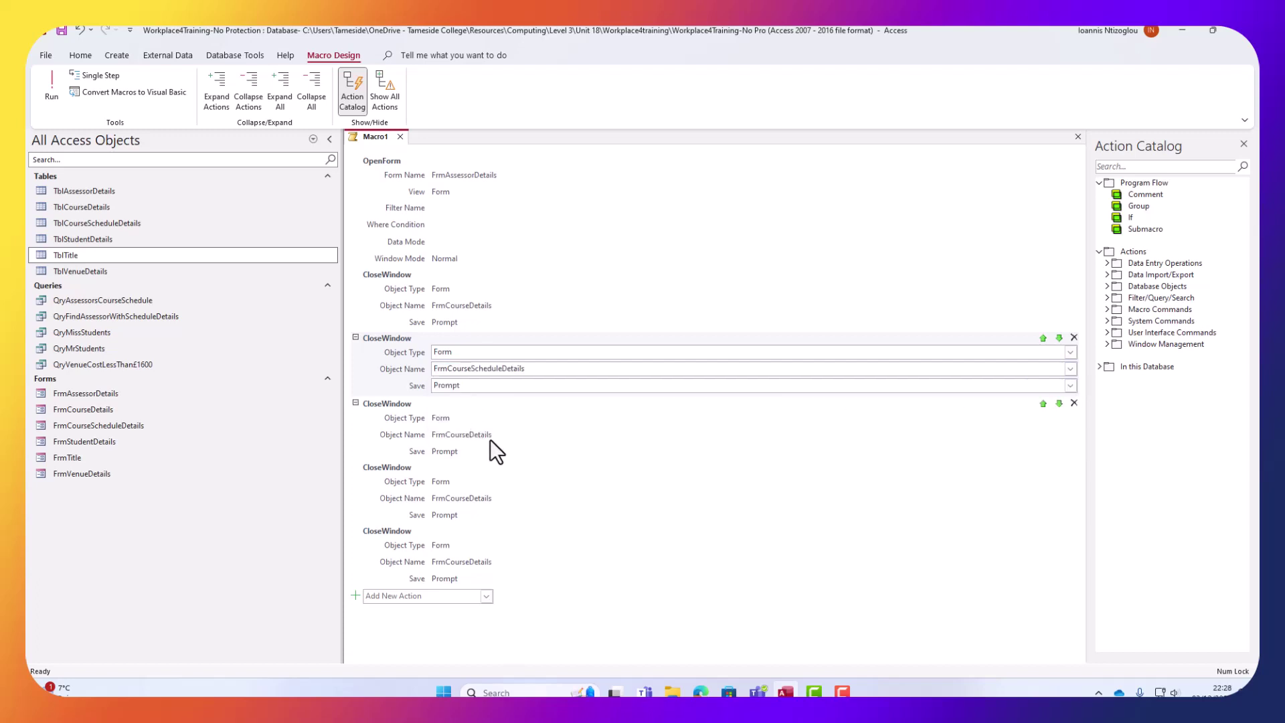
{"action": "left_click", "coordinate": [491, 440]}
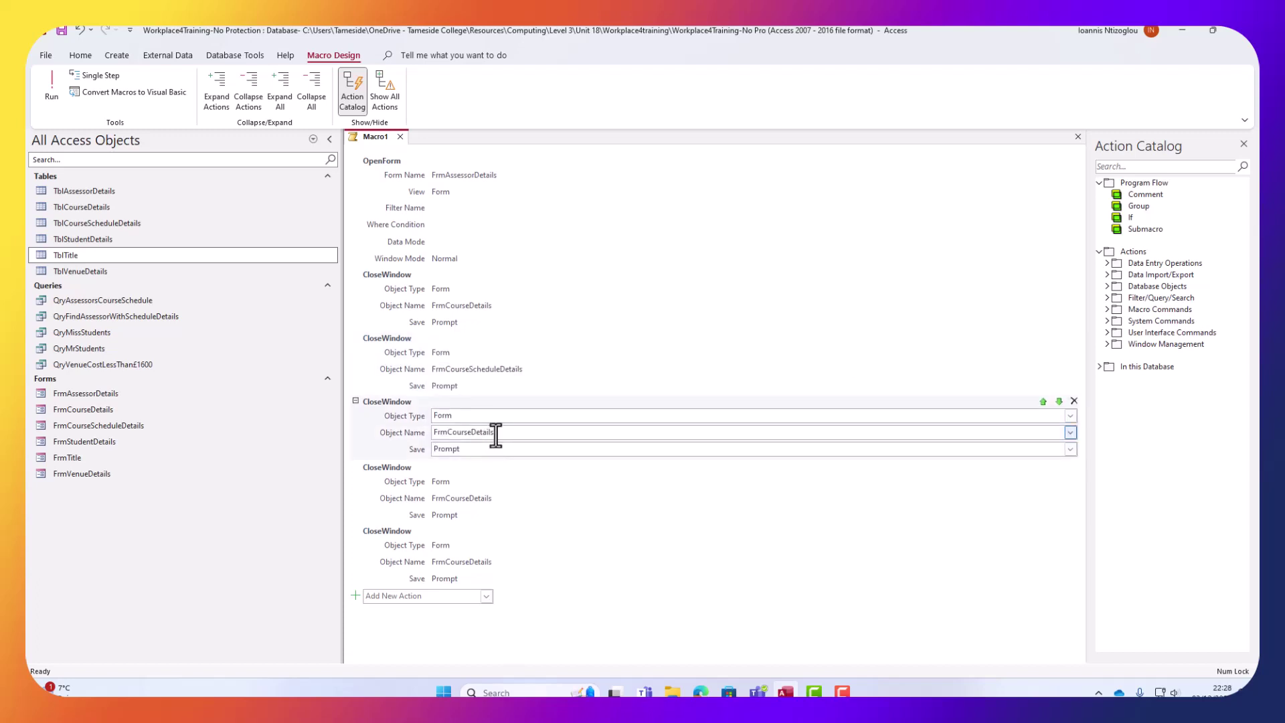
{"action": "left_click", "coordinate": [1069, 432]}
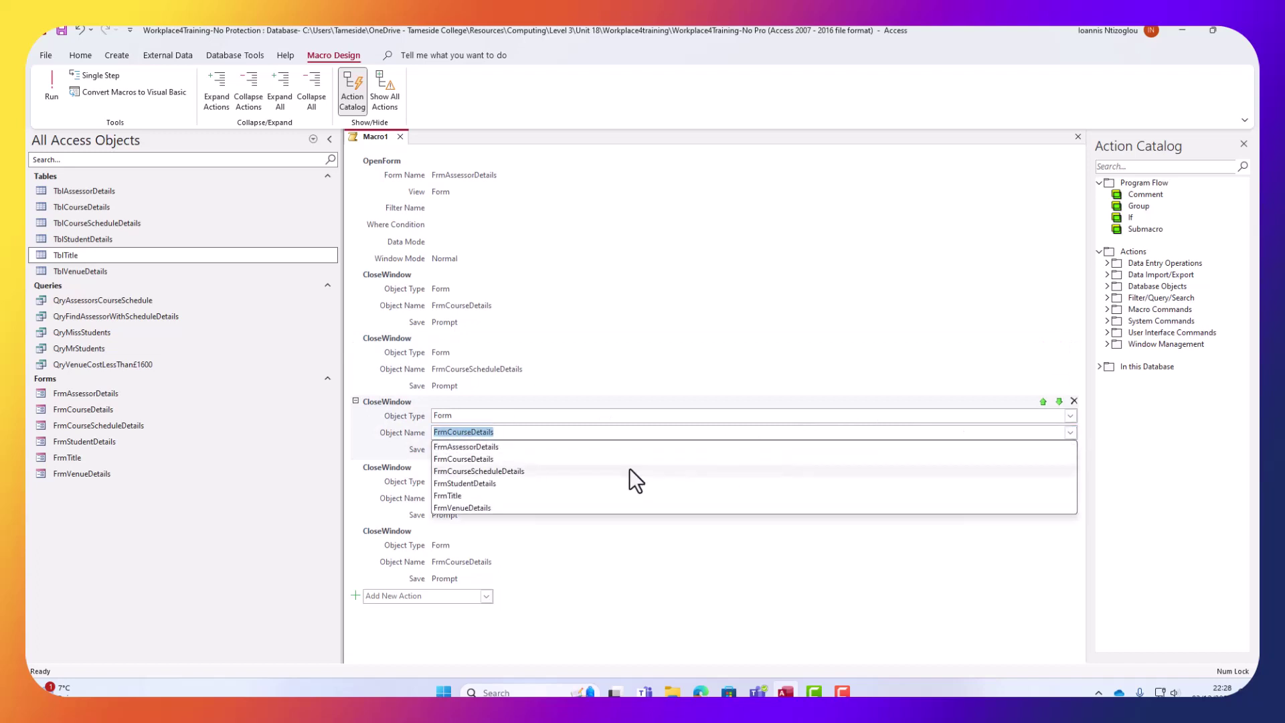
{"action": "left_click", "coordinate": [497, 482]}
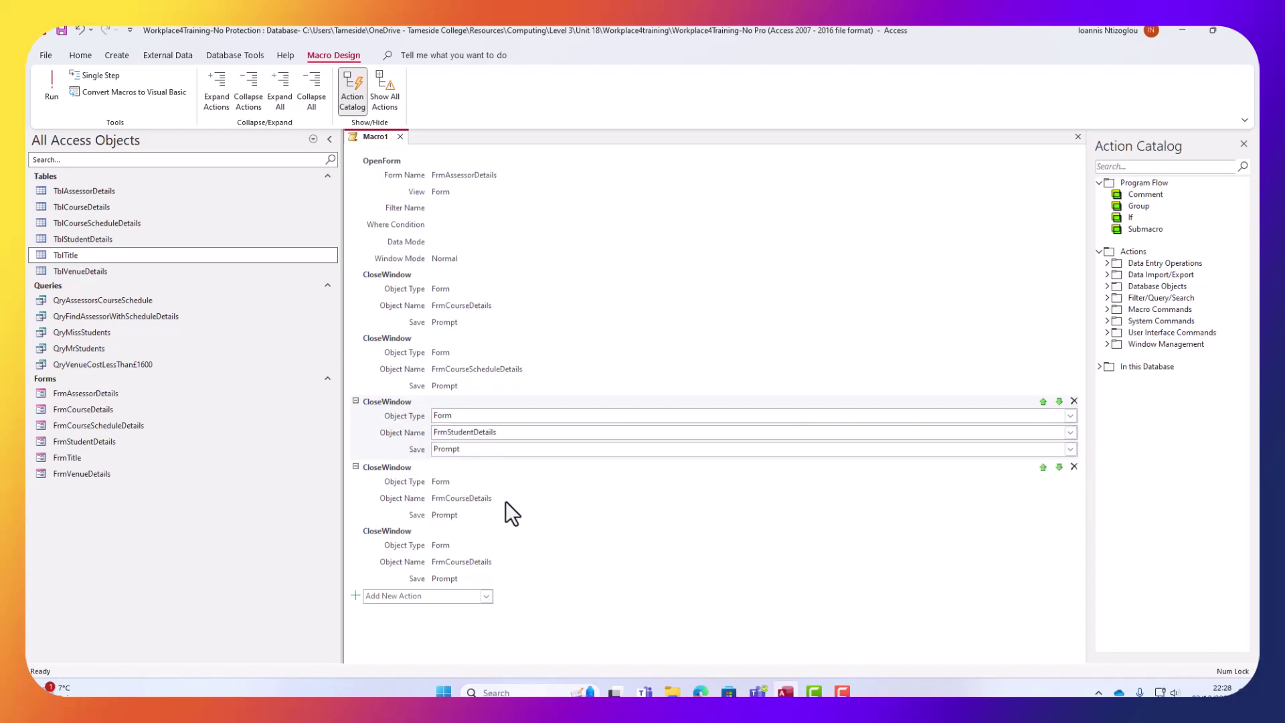
Set the fourth CloseWindow action's object name to FrmTitle and the fifth's to FrmVenueDetails.
{"action": "left_click", "coordinate": [508, 499]}
{"action": "left_click", "coordinate": [1069, 496]}
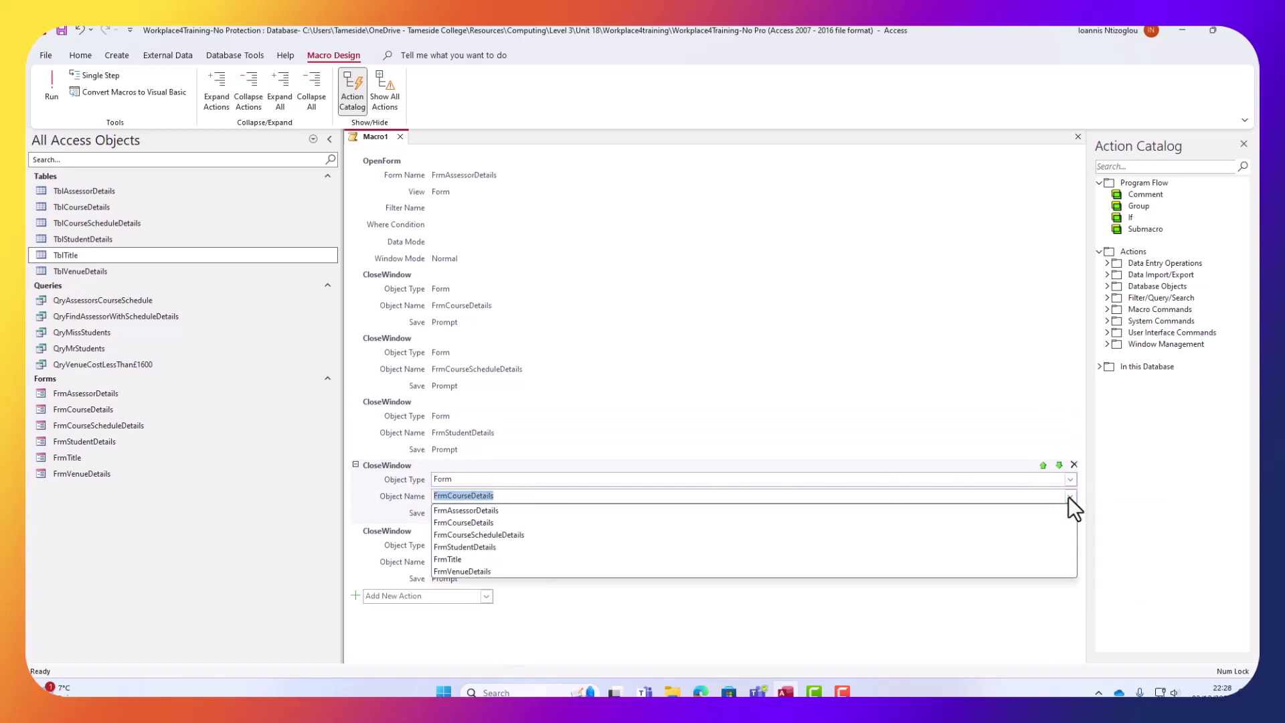
{"action": "left_click", "coordinate": [455, 560]}
{"action": "left_click", "coordinate": [456, 560]}
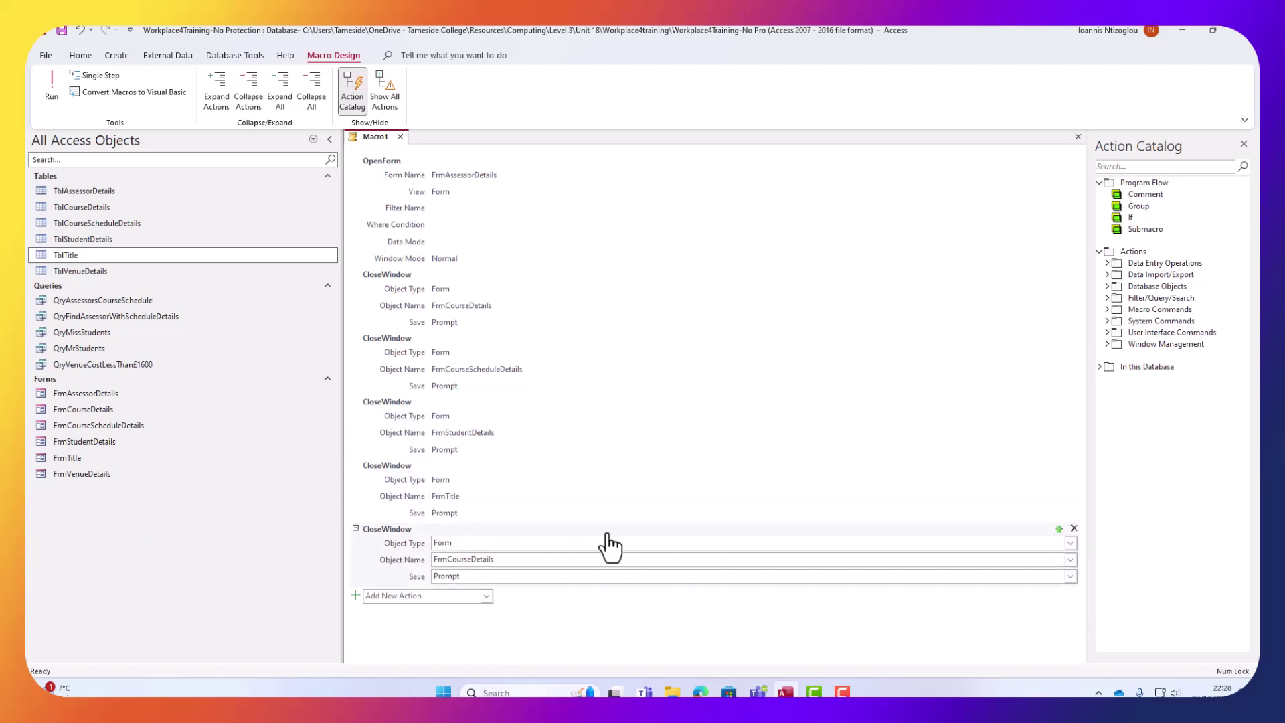
{"action": "left_click", "coordinate": [1071, 561]}
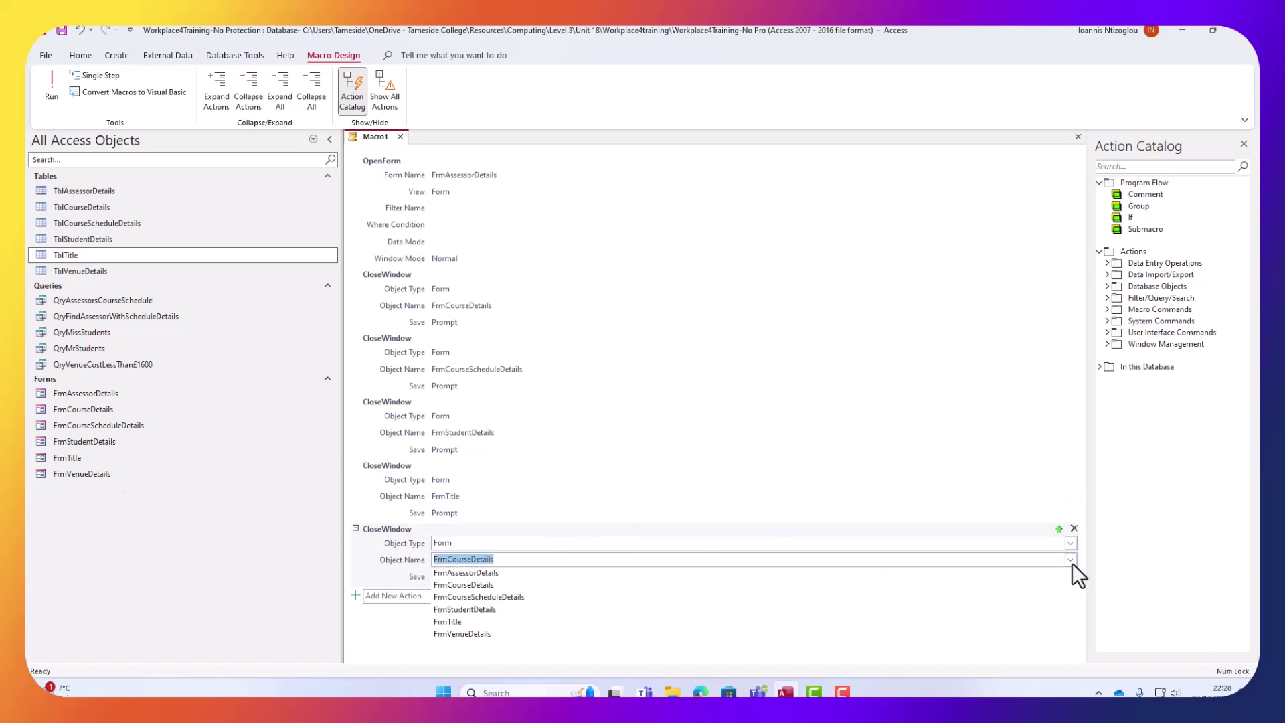
{"action": "left_click", "coordinate": [457, 635]}
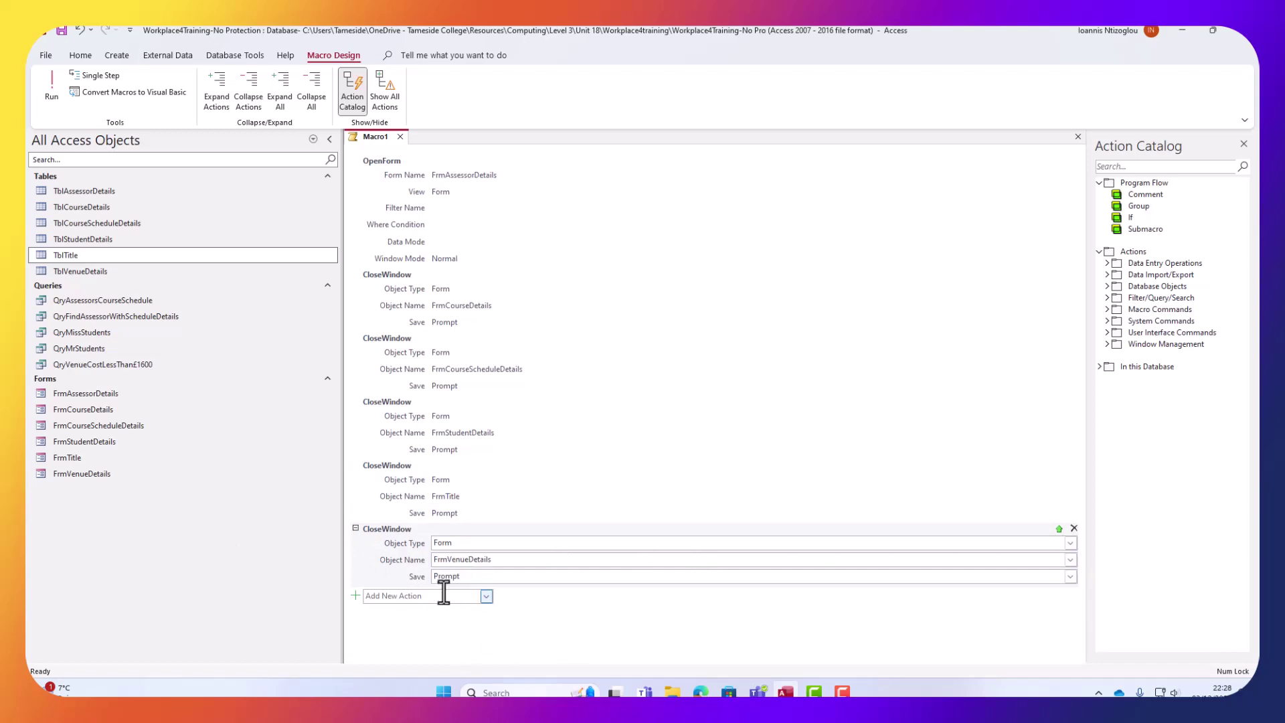
Save the macro as McrOpenFrmAssessorDetails.
{"action": "left_click", "coordinate": [61, 31]}
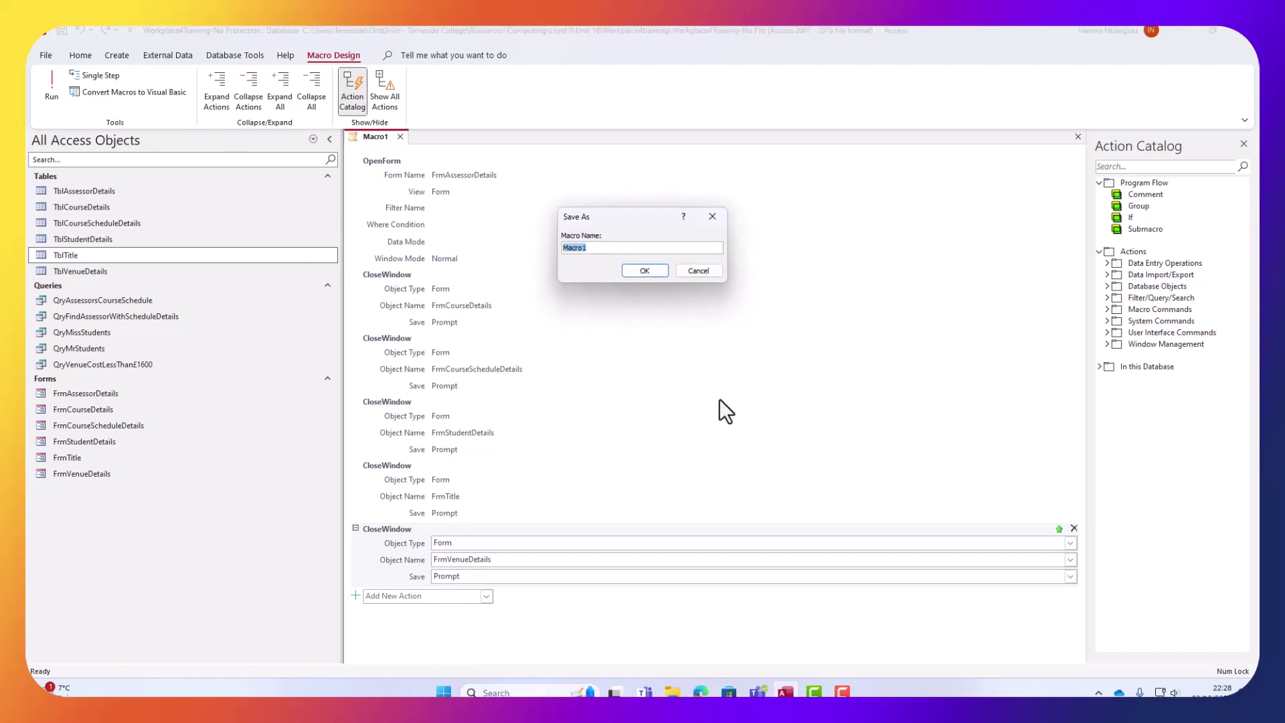
{"action": "type", "text": "McrOpenA"}
{"action": "key", "text": "BackSpace"}
{"action": "type", "text": "FrmAssessorDetails"}
{"action": "left_click", "coordinate": [637, 273]}
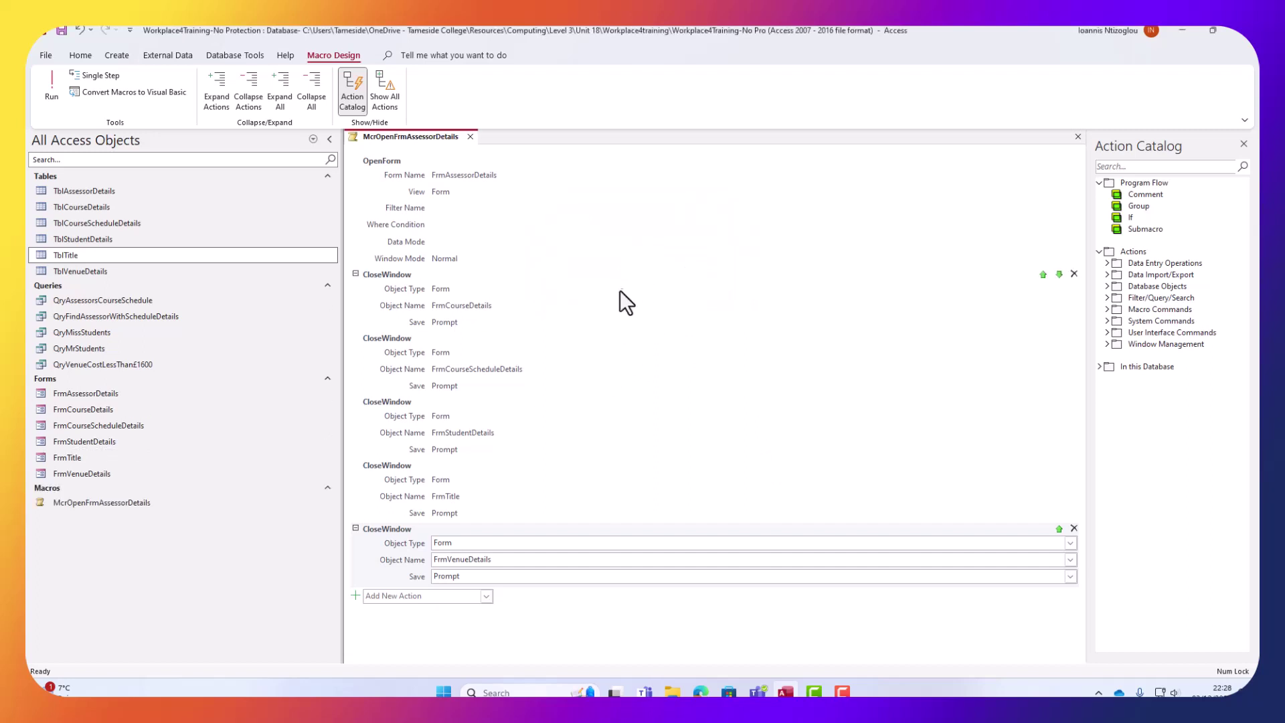
Collapse the OpenForm action and all five CloseWindow actions in the macro design.
{"action": "left_click", "coordinate": [353, 162]}
{"action": "left_click", "coordinate": [356, 176]}
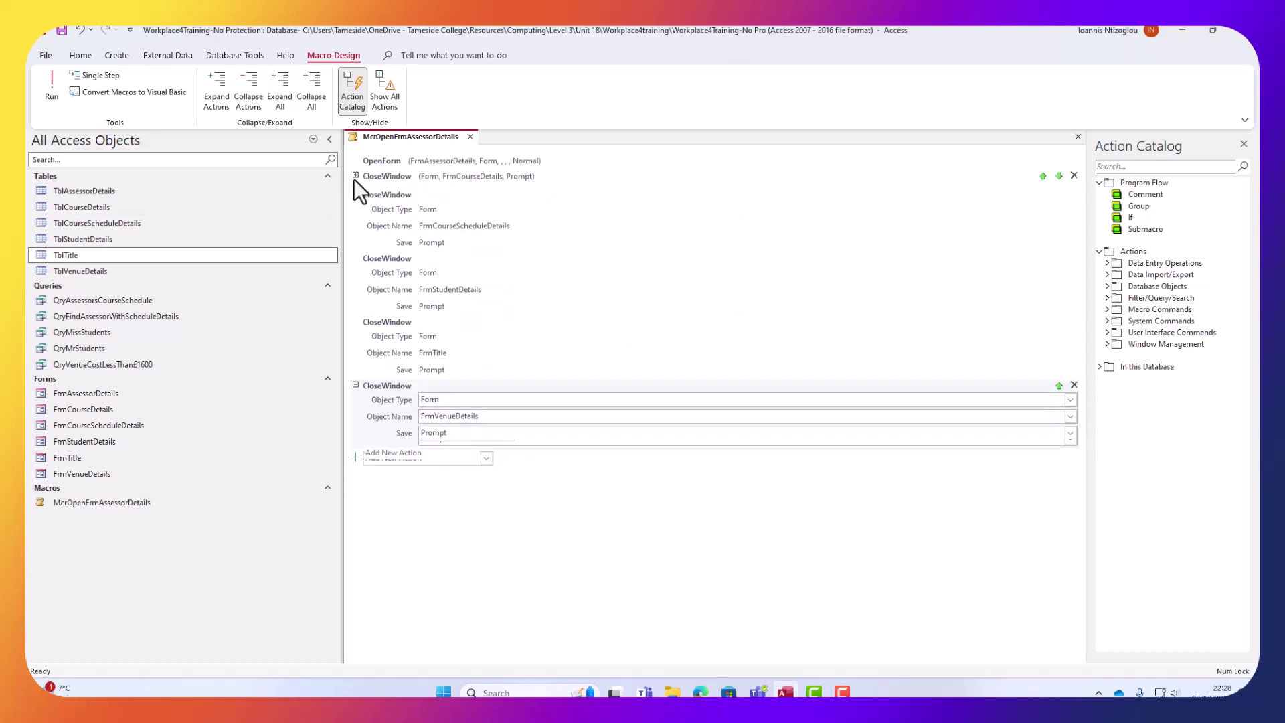
{"action": "left_click", "coordinate": [356, 191]}
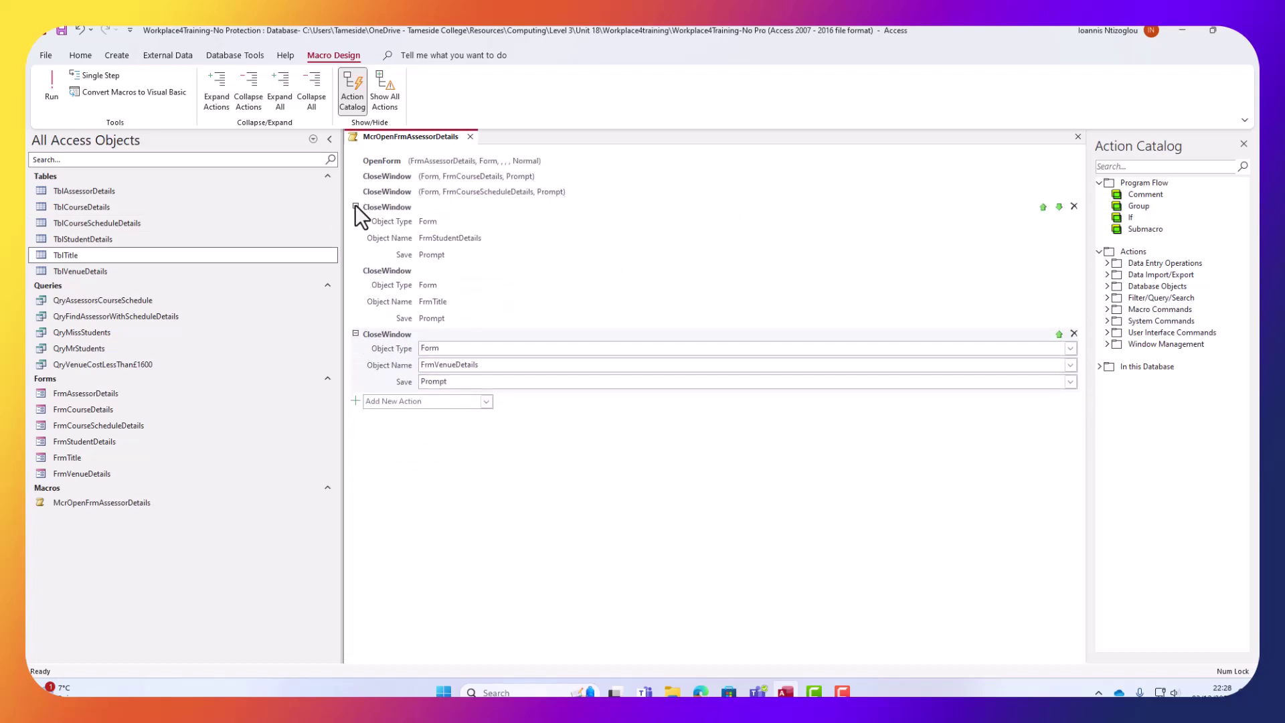
{"action": "left_click", "coordinate": [356, 207]}
{"action": "left_click", "coordinate": [355, 223]}
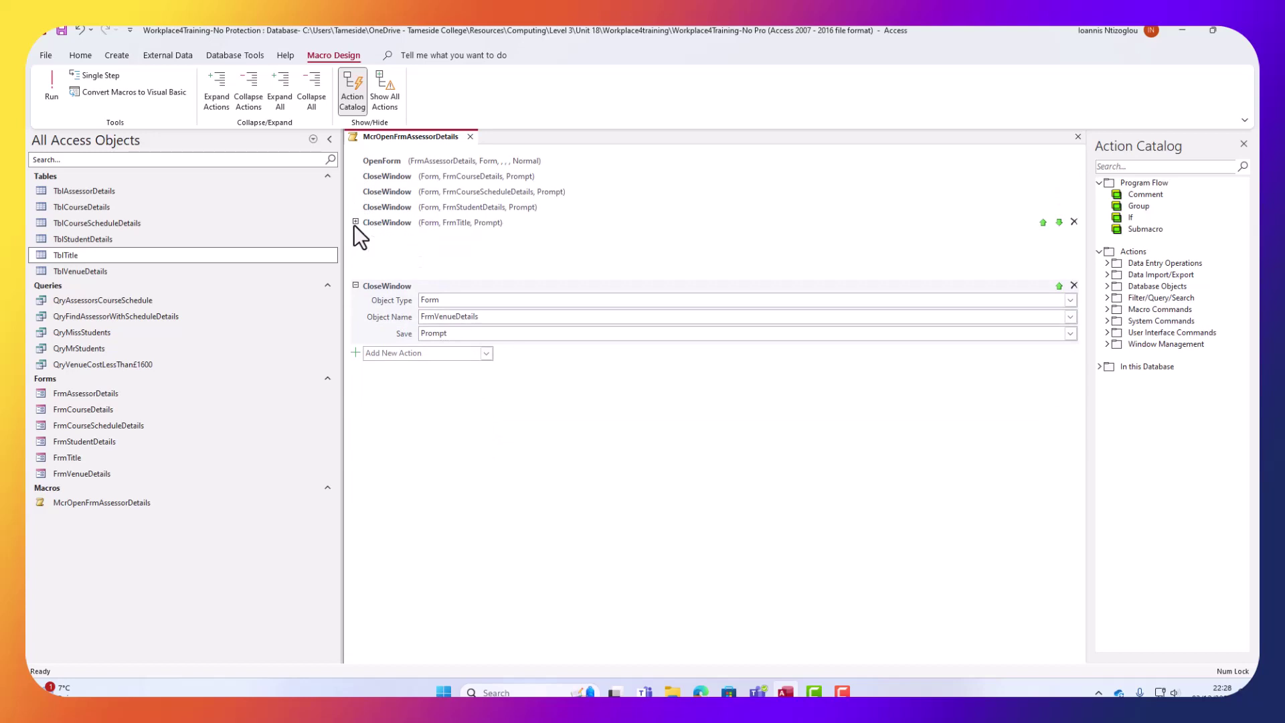
{"action": "left_click", "coordinate": [355, 237]}
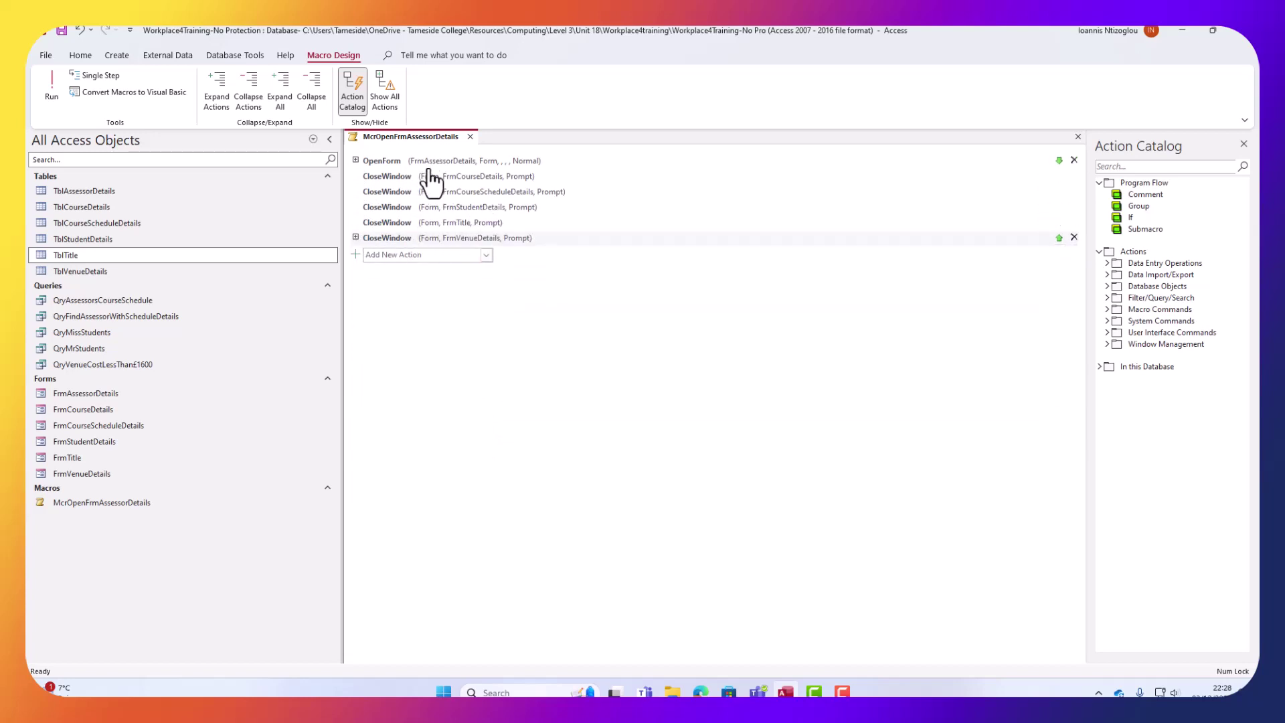
Close the McrOpenFrmAssessorDetails macro and save its design changes.
{"action": "mouse_move", "coordinate": [489, 172]}
{"action": "mouse_move", "coordinate": [378, 248]}
{"action": "left_click", "coordinate": [1077, 137]}
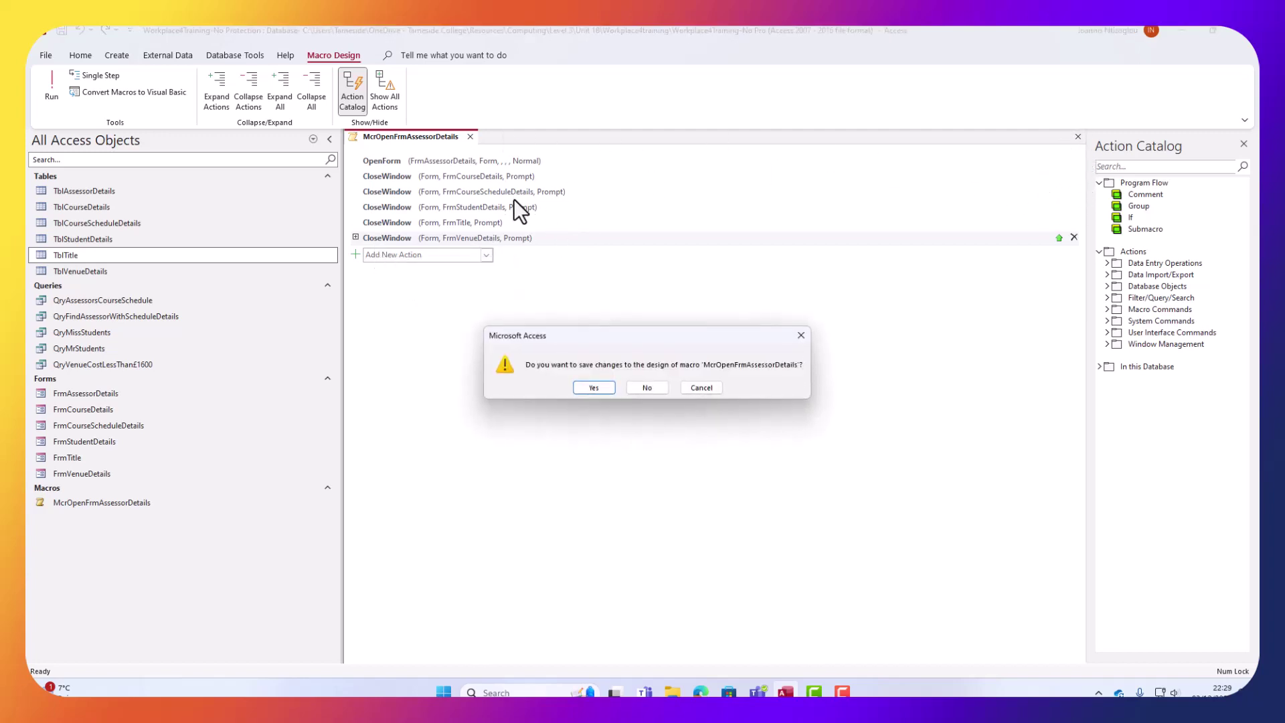
{"action": "left_click", "coordinate": [595, 387]}
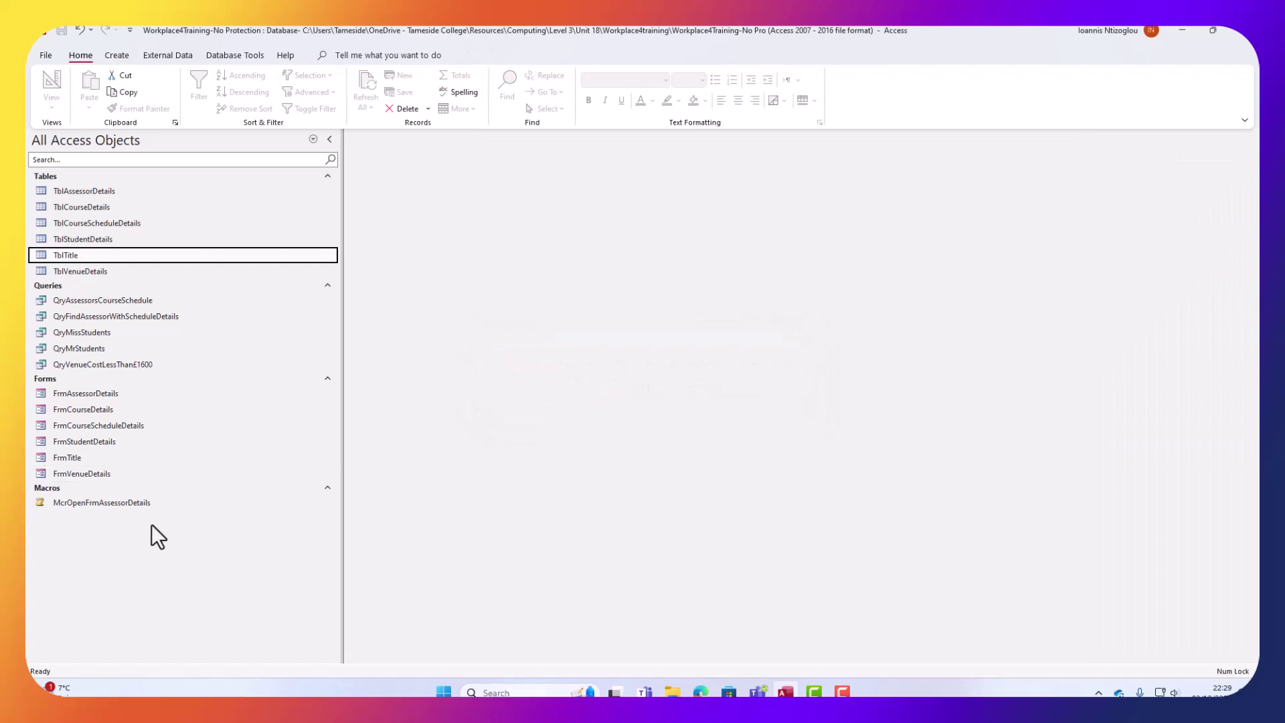
Test the McrOpenFrmAssessorDetails macro by running it with the course, course schedule, student, title and venue forms open.
{"action": "left_click", "coordinate": [79, 395]}
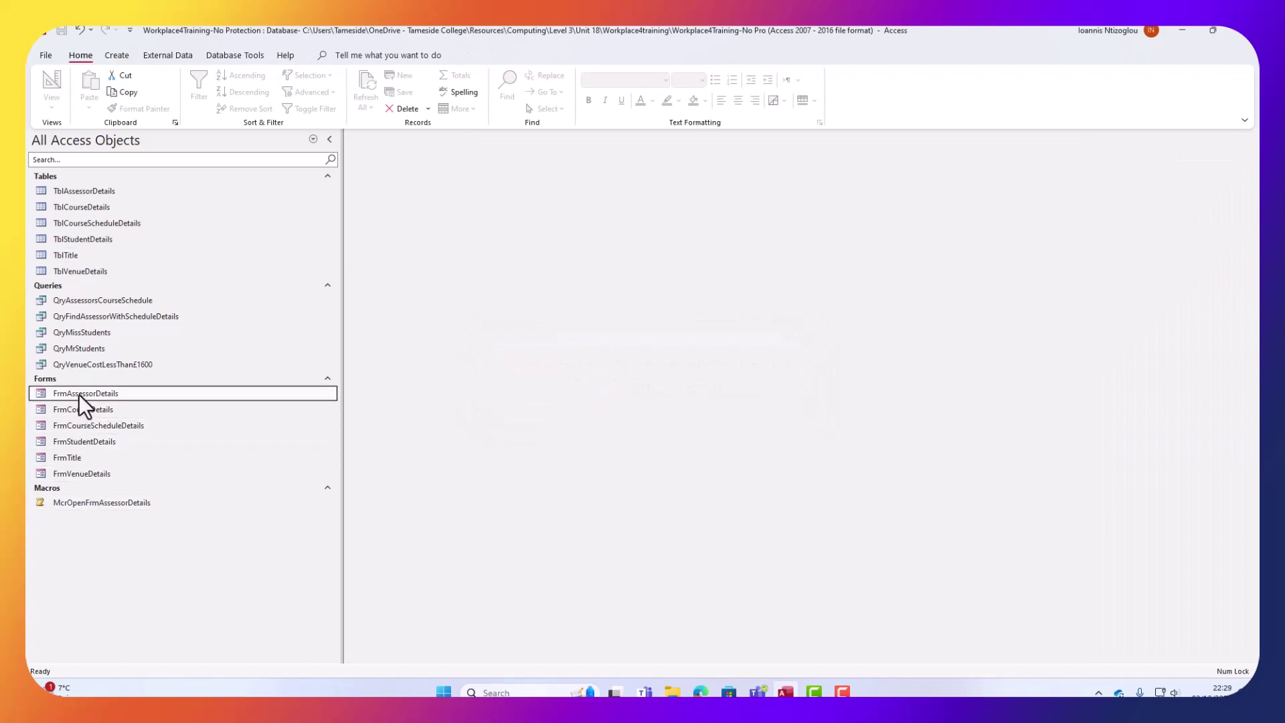
{"action": "double_click", "coordinate": [78, 411]}
{"action": "double_click", "coordinate": [78, 424]}
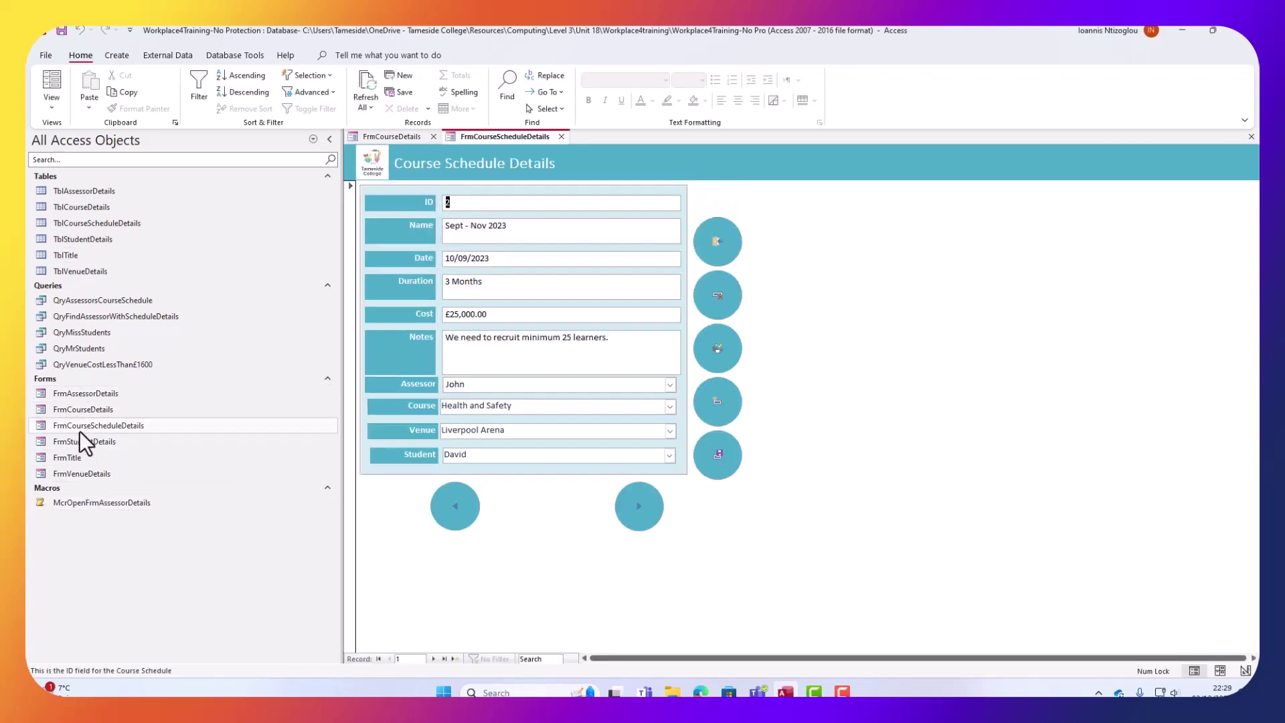
{"action": "double_click", "coordinate": [81, 441]}
{"action": "double_click", "coordinate": [78, 458]}
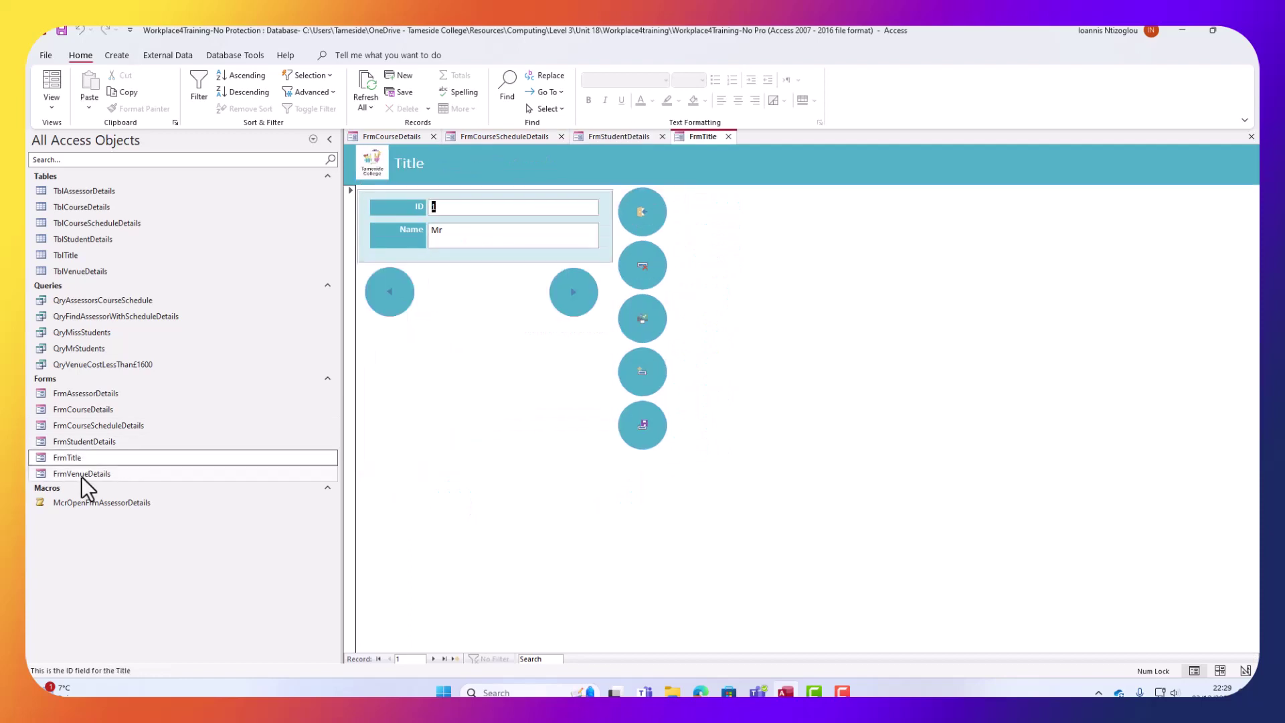
{"action": "double_click", "coordinate": [81, 474]}
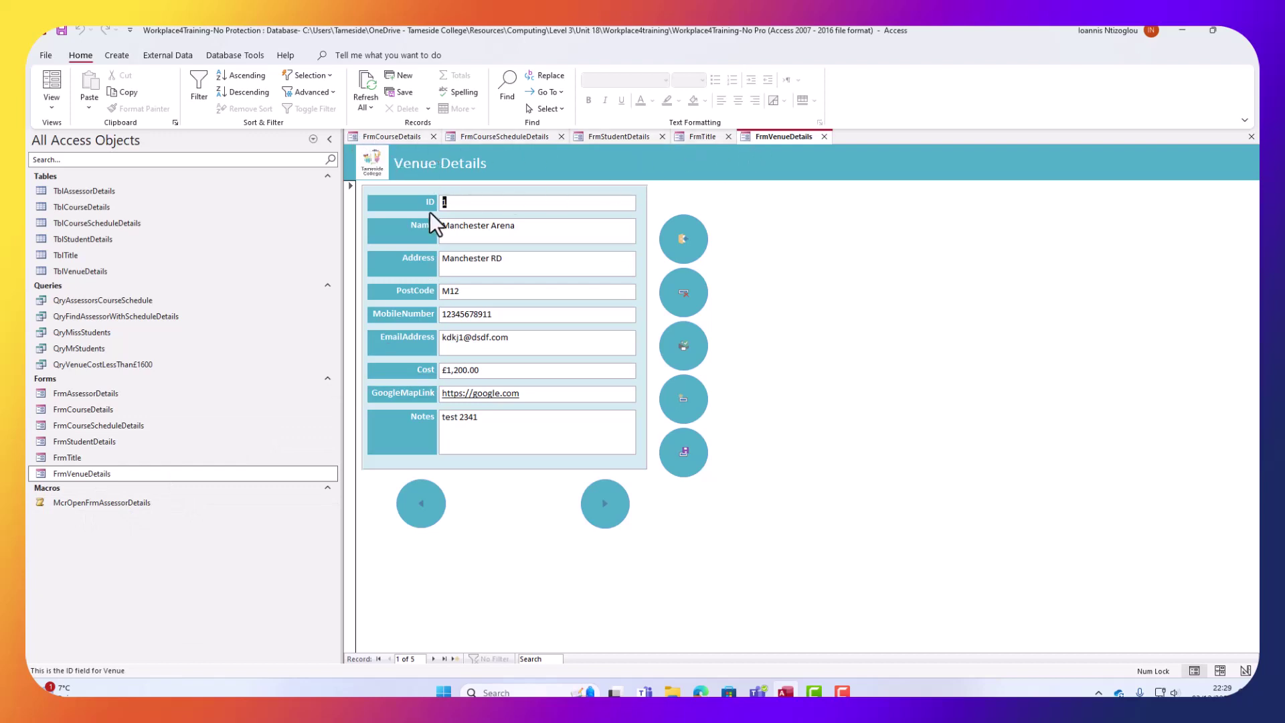
{"action": "double_click", "coordinate": [85, 505]}
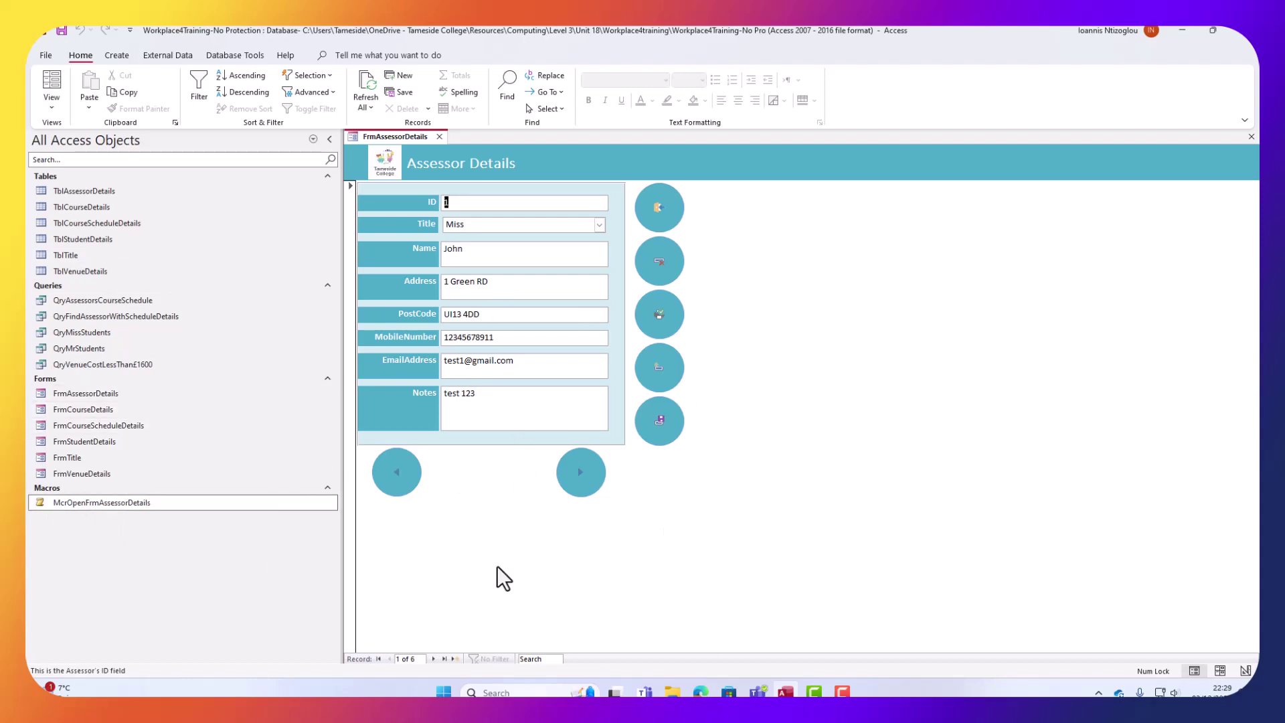
Reopen the course, course schedule, student, title and venue forms alongside FrmAssessorDetails.
{"action": "double_click", "coordinate": [67, 407]}
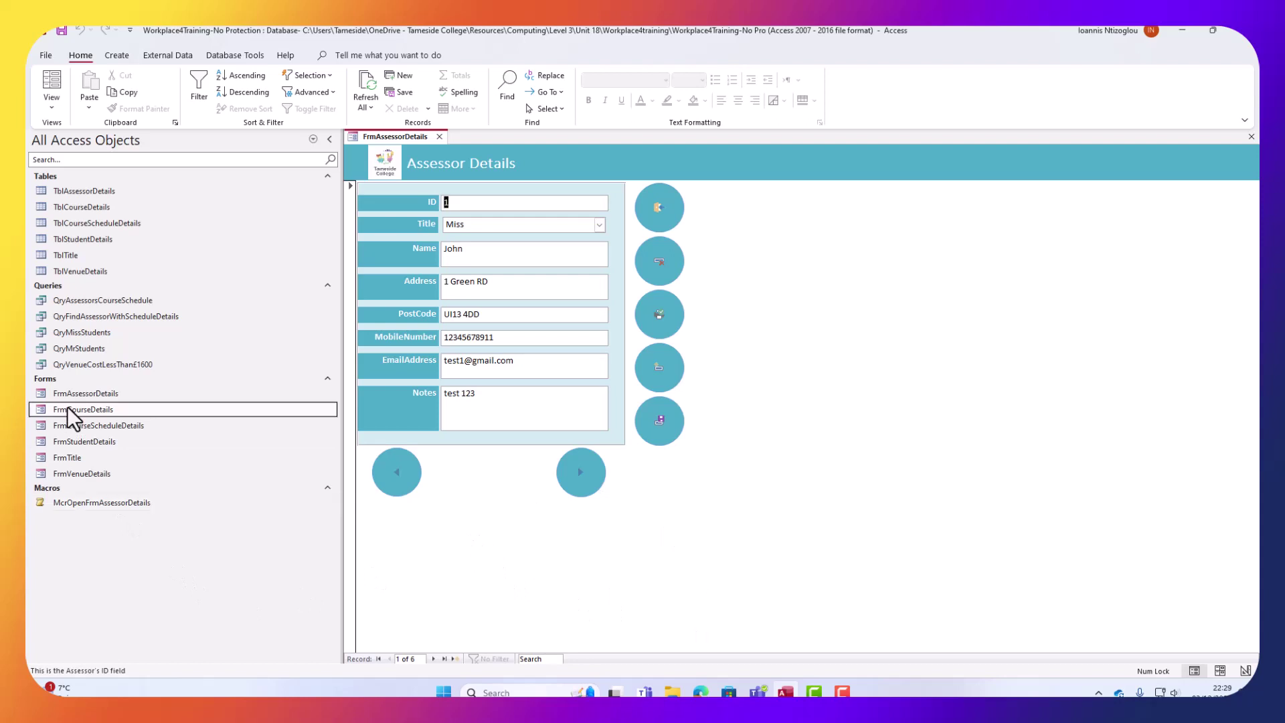
{"action": "left_click", "coordinate": [78, 428]}
{"action": "double_click", "coordinate": [79, 429]}
{"action": "double_click", "coordinate": [83, 443]}
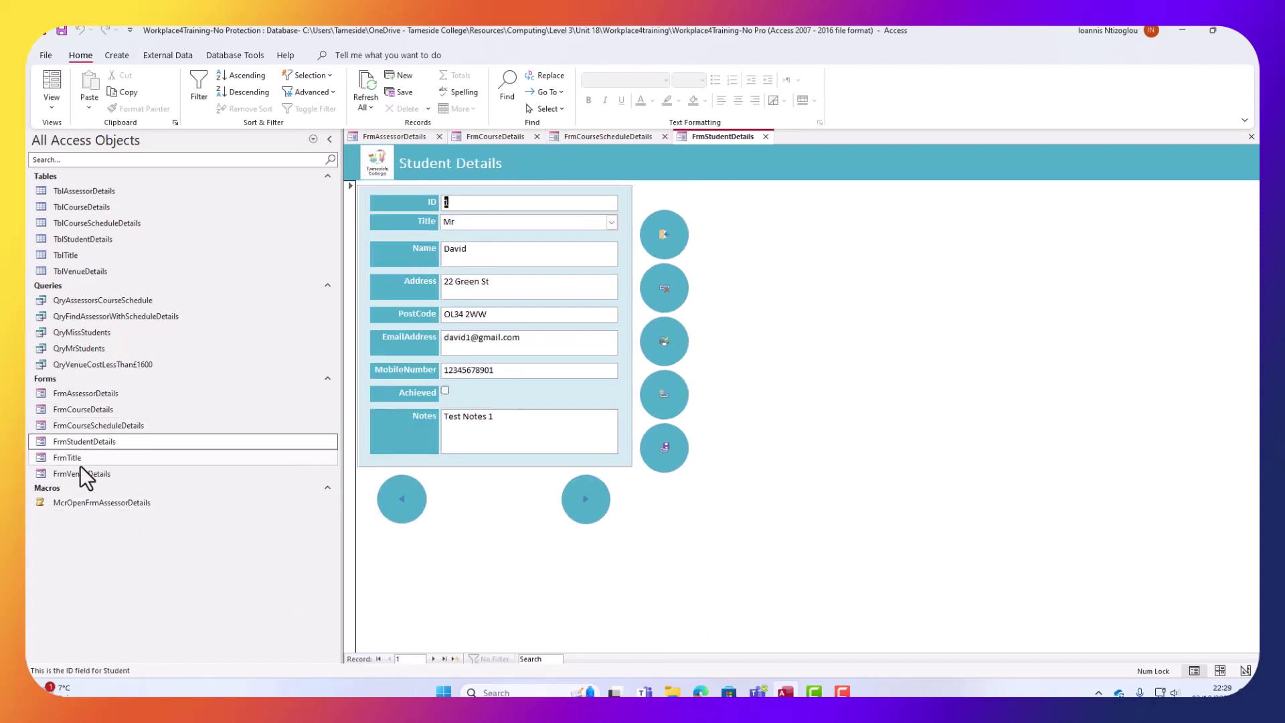
{"action": "double_click", "coordinate": [80, 458]}
{"action": "double_click", "coordinate": [82, 474]}
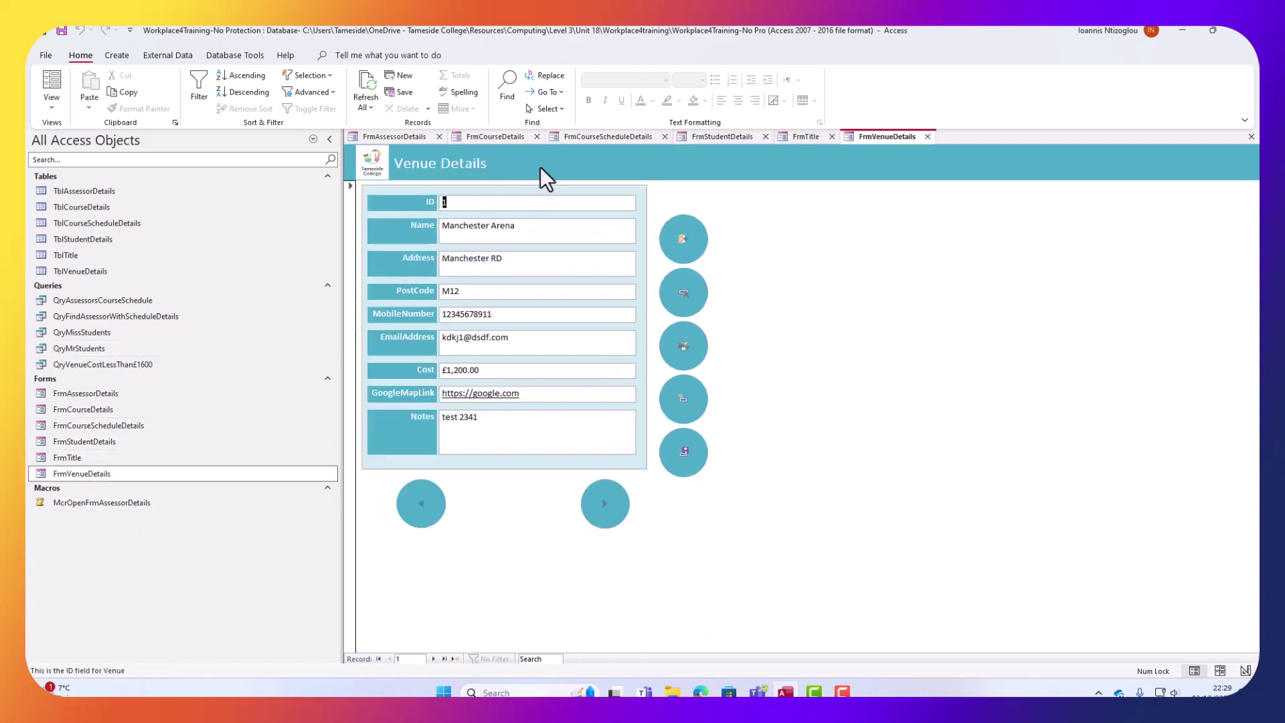
Look through the open forms and run the McrOpenFrmAssessorDetails macro again.
{"action": "left_click", "coordinate": [806, 137]}
{"action": "left_click", "coordinate": [715, 138]}
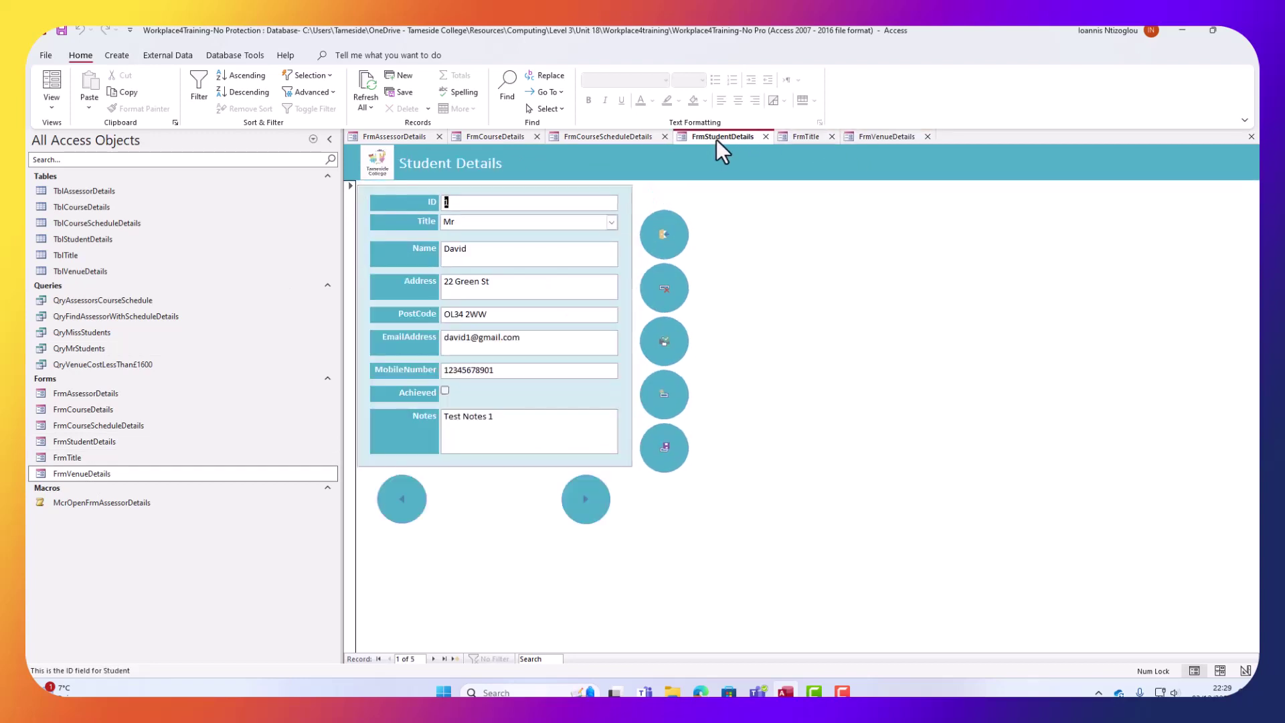
{"action": "left_click", "coordinate": [610, 139]}
{"action": "left_click", "coordinate": [472, 138]}
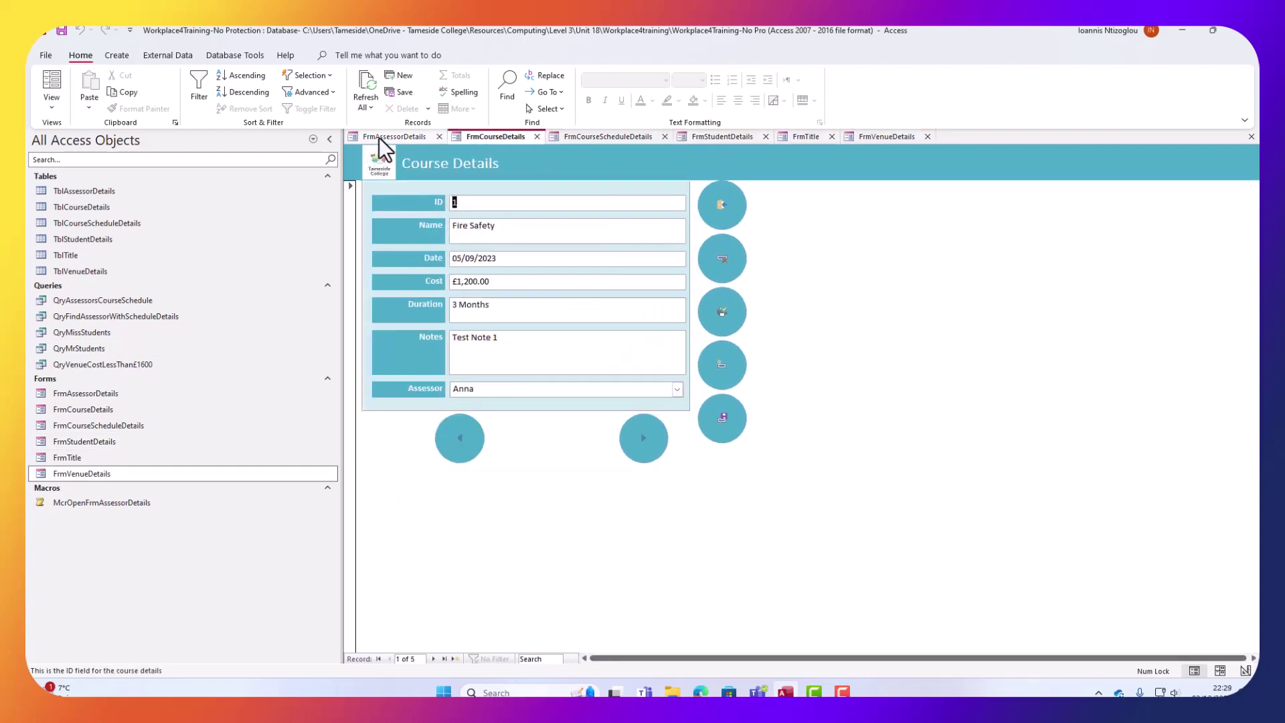
{"action": "left_click", "coordinate": [380, 137]}
{"action": "left_click", "coordinate": [721, 138]}
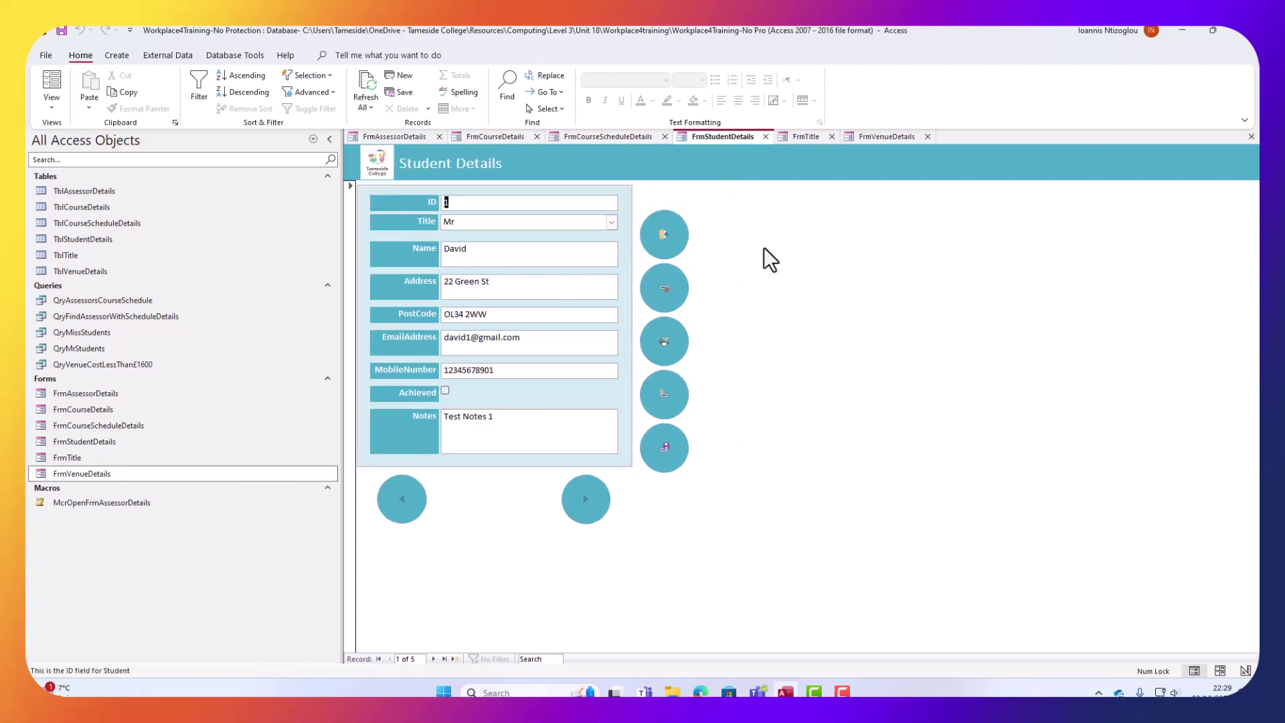
{"action": "double_click", "coordinate": [135, 505]}
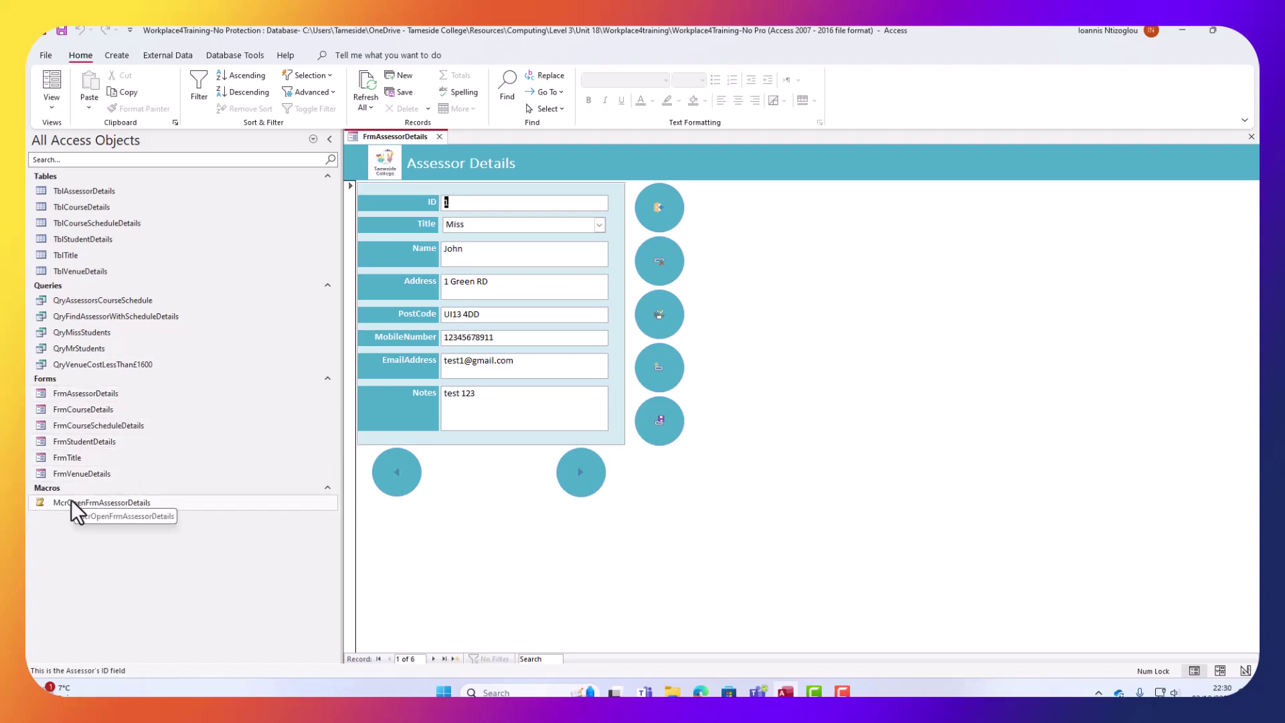
Copy the McrOpenFrmAssessorDetails macro and paste a duplicate into the database.
{"action": "left_click", "coordinate": [77, 412]}
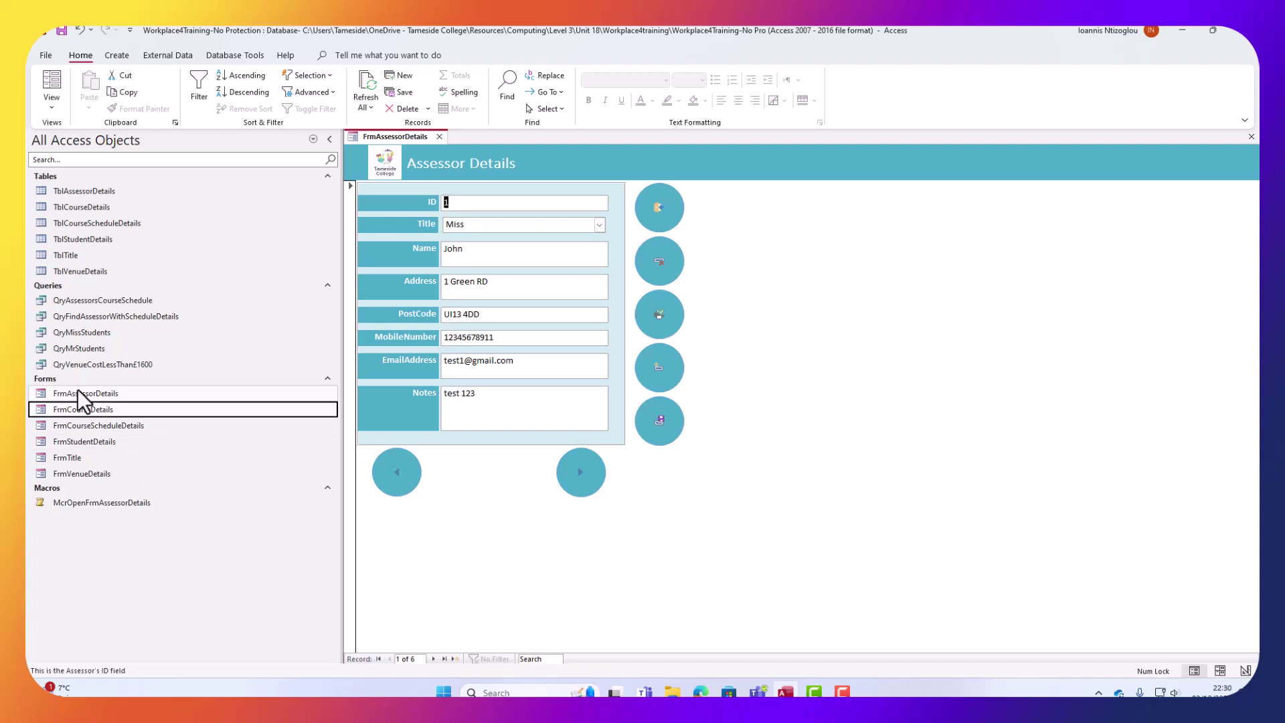
{"action": "left_click", "coordinate": [78, 489]}
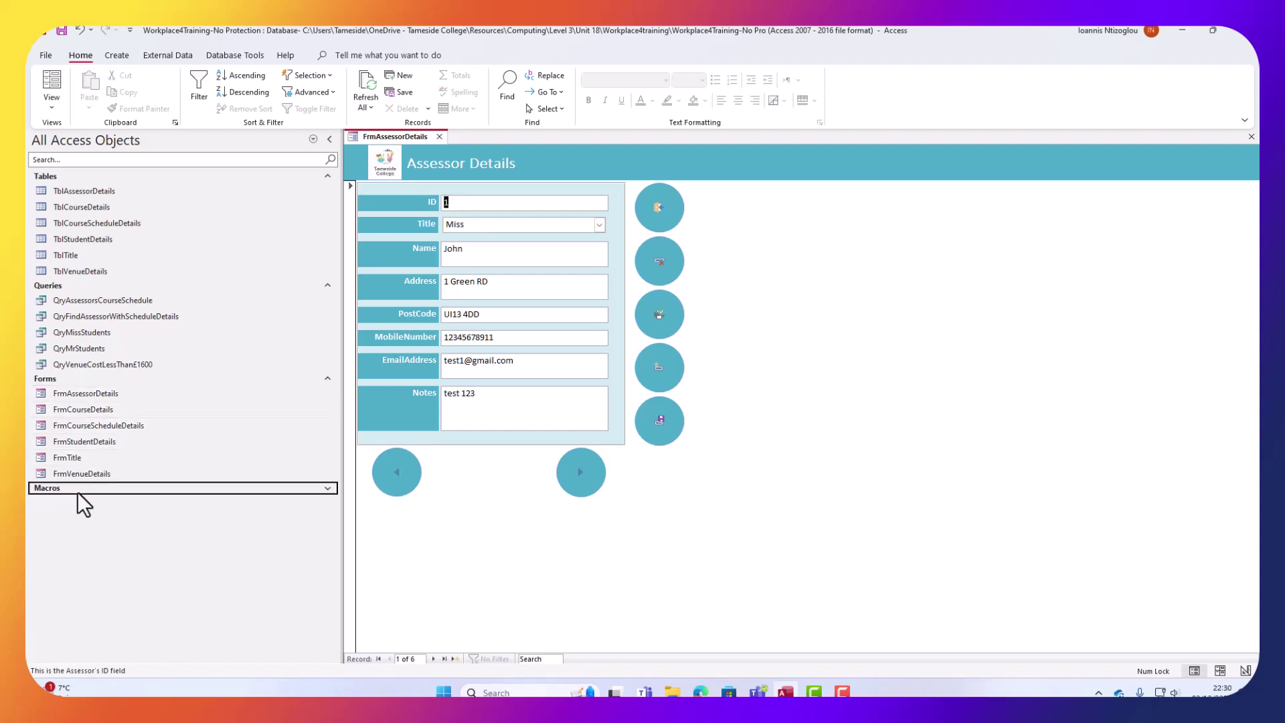
{"action": "left_click", "coordinate": [79, 504]}
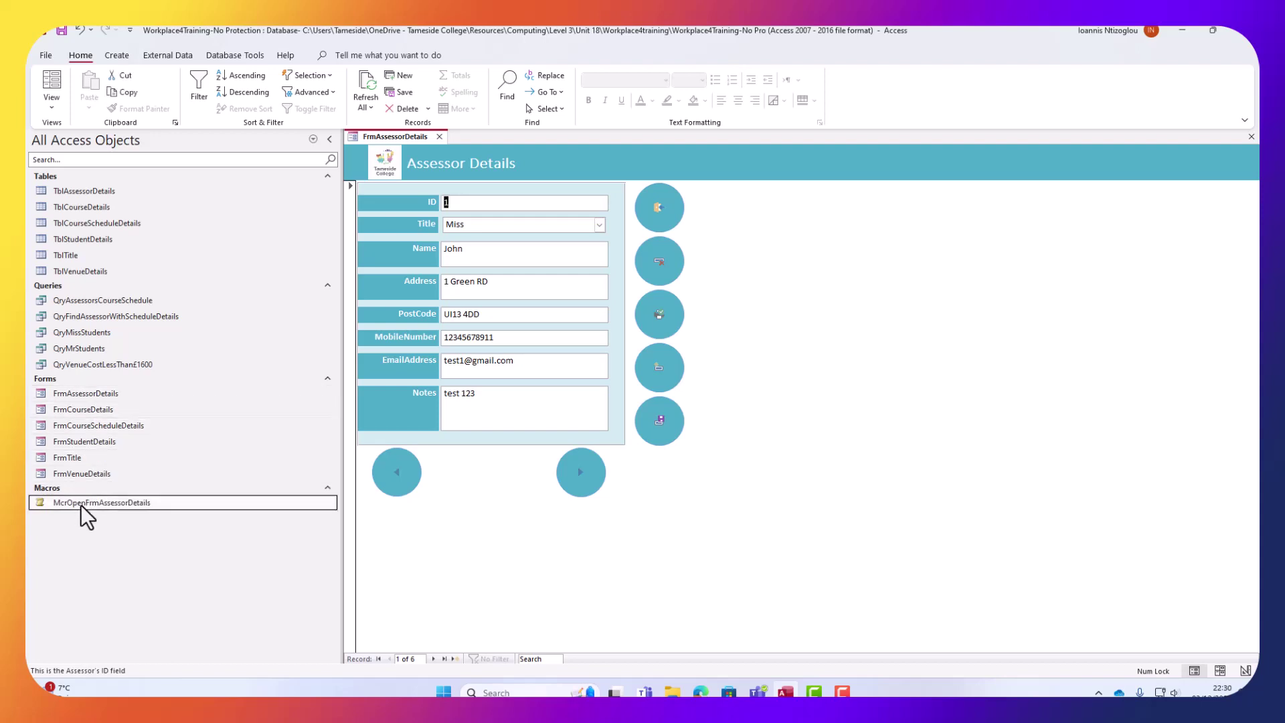
{"action": "right_click", "coordinate": [81, 505]}
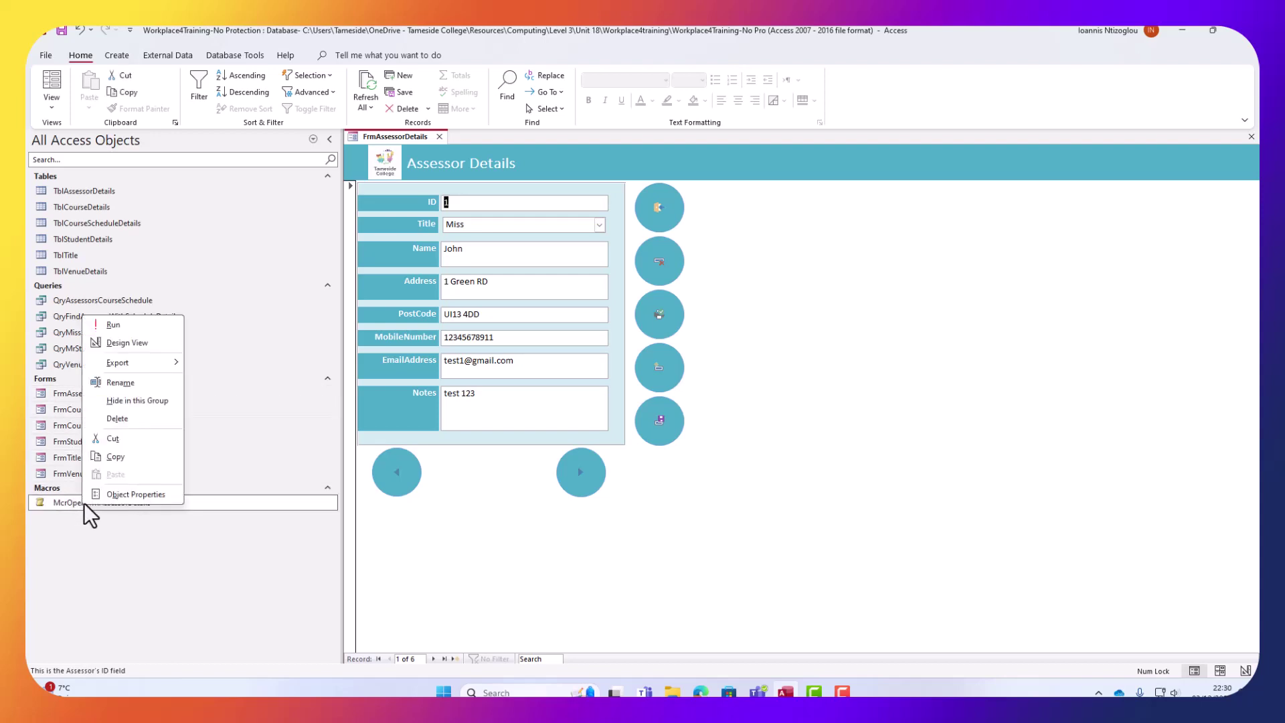
{"action": "left_click", "coordinate": [118, 459]}
{"action": "right_click", "coordinate": [130, 527]}
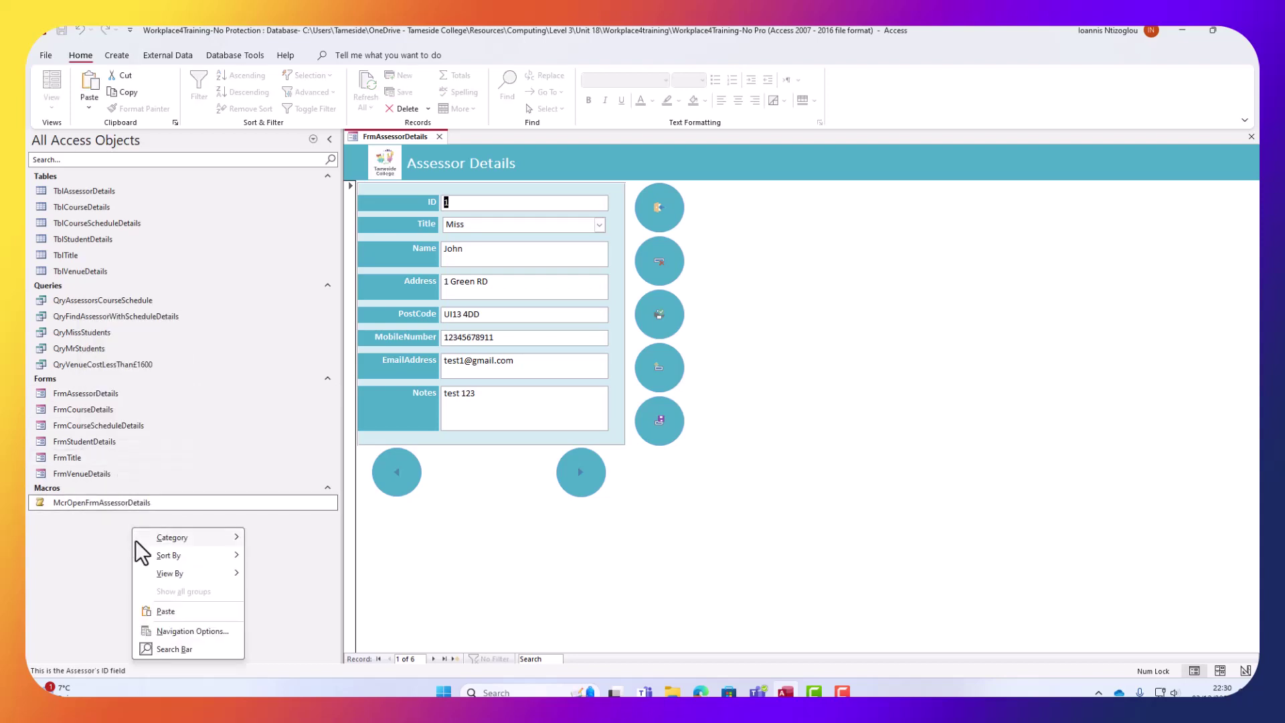
{"action": "left_click", "coordinate": [159, 612]}
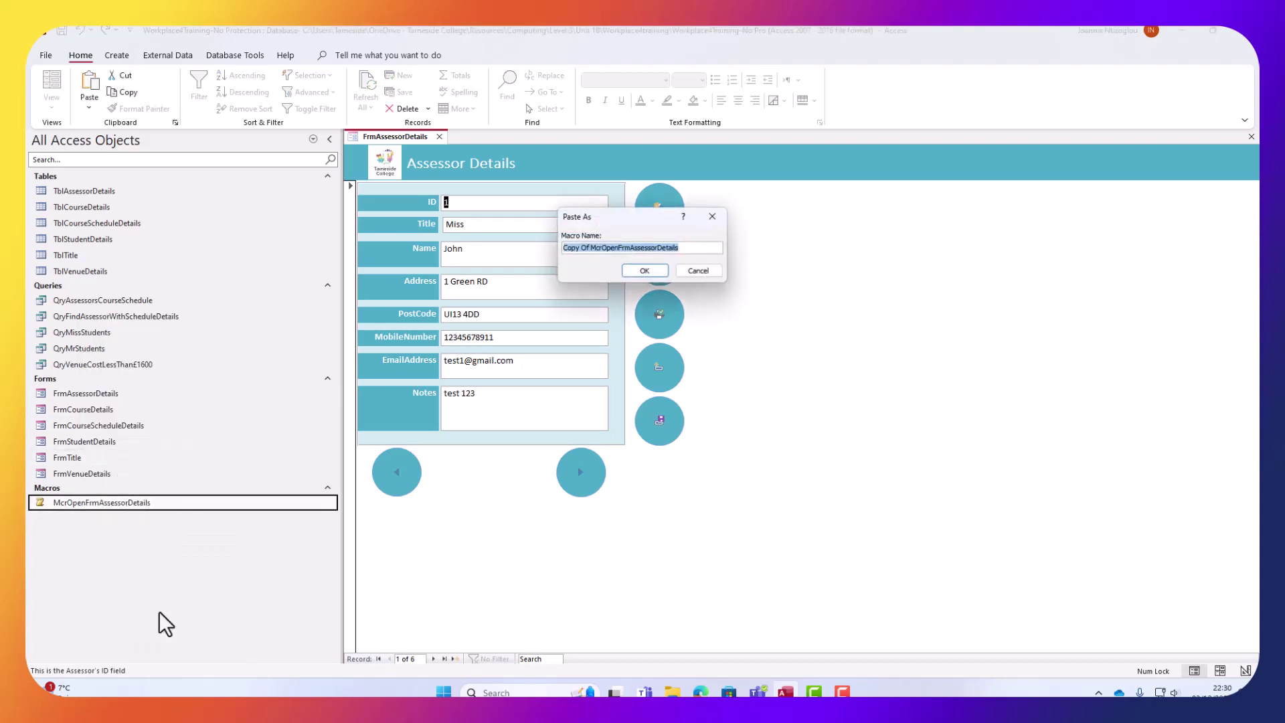
Name the pasted macro copy McrOpenFrmfCourseDetails.
{"action": "left_click", "coordinate": [609, 249]}
{"action": "left_click_drag", "start_coordinate": [603, 248], "coordinate": [523, 254]}
{"action": "key", "text": "BackSpace"}
{"action": "left_click_drag", "start_coordinate": [588, 248], "coordinate": [632, 249]}
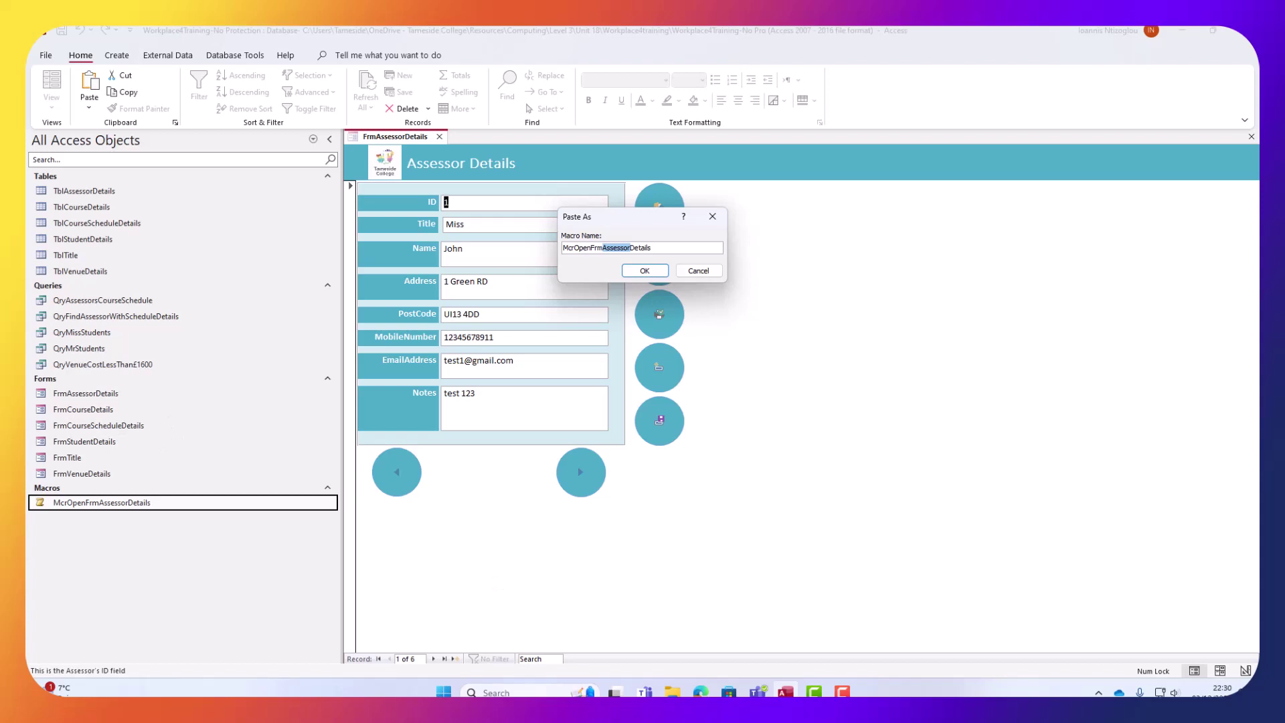
{"action": "key", "text": "BackSpace"}
{"action": "type", "text": "Course"}
{"action": "left_click", "coordinate": [644, 270]}
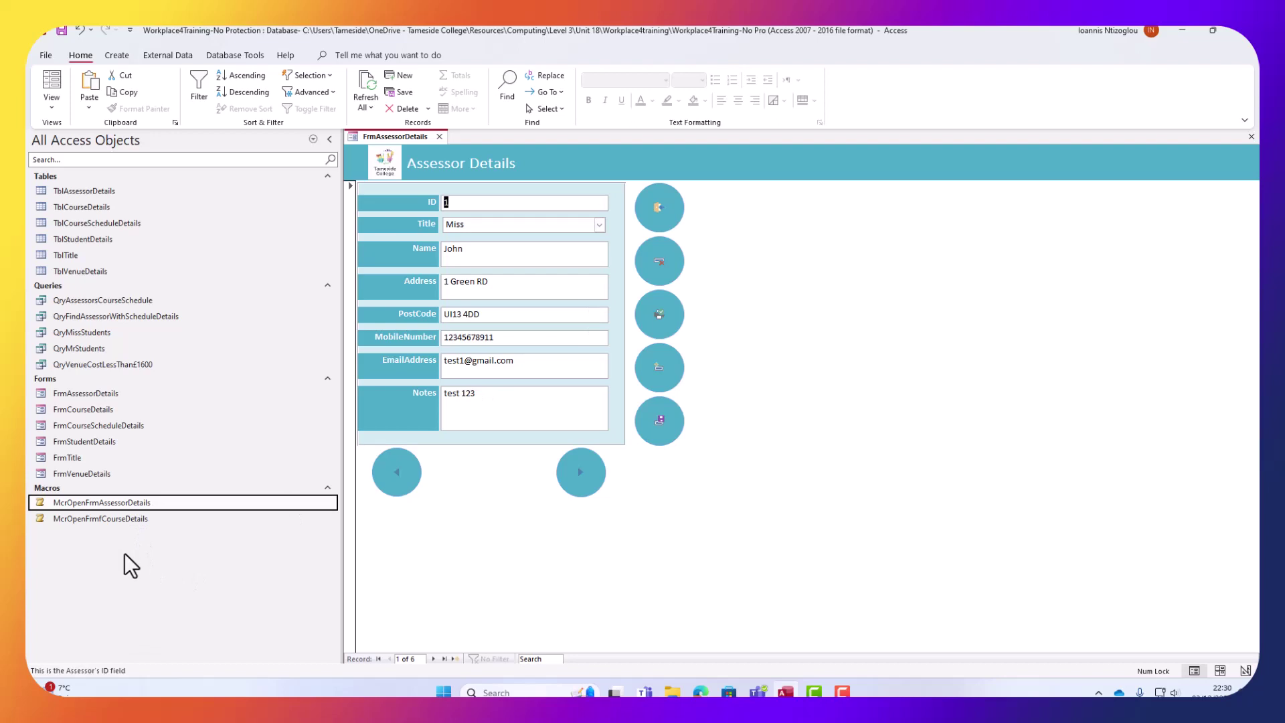
Paste another copy of the assessor macro, named McrOpenFrmCourseScheduleDetails.
{"action": "key", "text": "ctrl+v"}
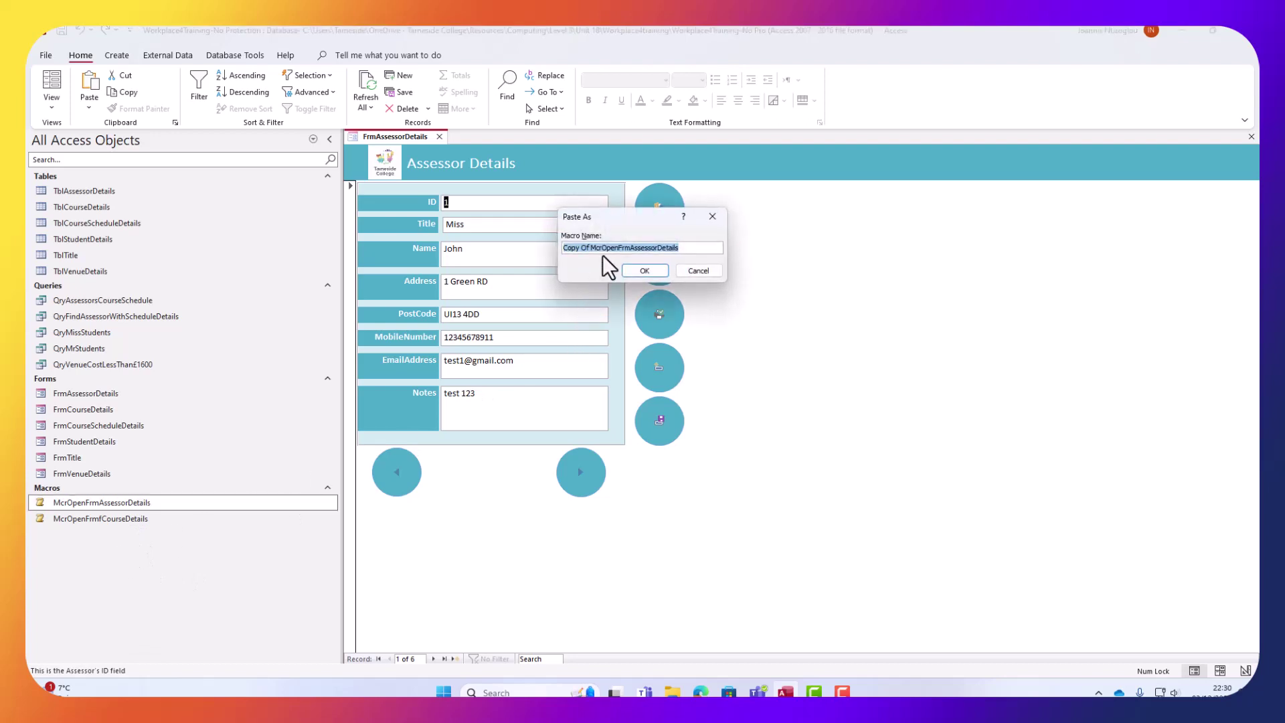
{"action": "left_click", "coordinate": [605, 248]}
{"action": "left_click_drag", "start_coordinate": [587, 248], "coordinate": [244, 245]}
{"action": "key", "text": "BackSpace"}
{"action": "left_click_drag", "start_coordinate": [603, 248], "coordinate": [632, 247]}
{"action": "type", "text": "CourseScheduleDe"}
{"action": "type", "text": "tails"}
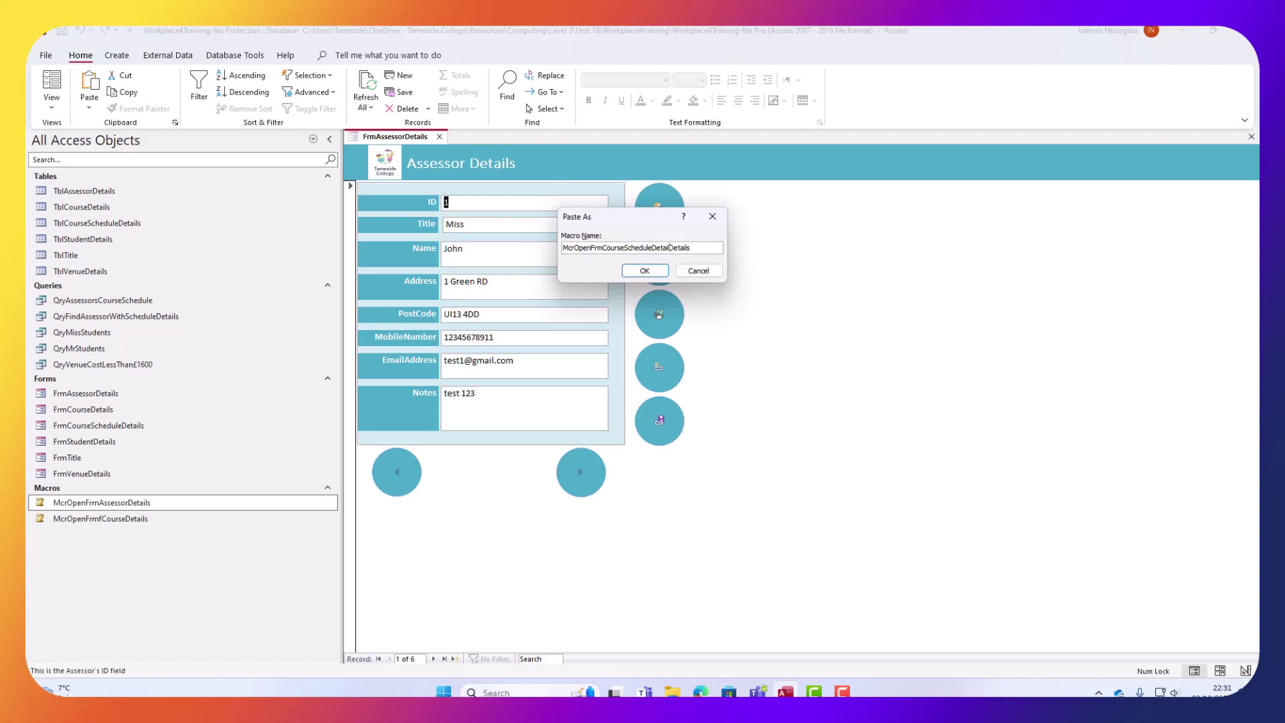
{"action": "key", "text": "Delete"}
{"action": "key", "text": "Delete"}
{"action": "key", "text": "Delete"}
{"action": "key", "text": "Delete"}
{"action": "key", "text": "Delete"}
{"action": "key", "text": "Delete"}
{"action": "key", "text": "Delete"}
{"action": "left_click", "coordinate": [645, 270]}
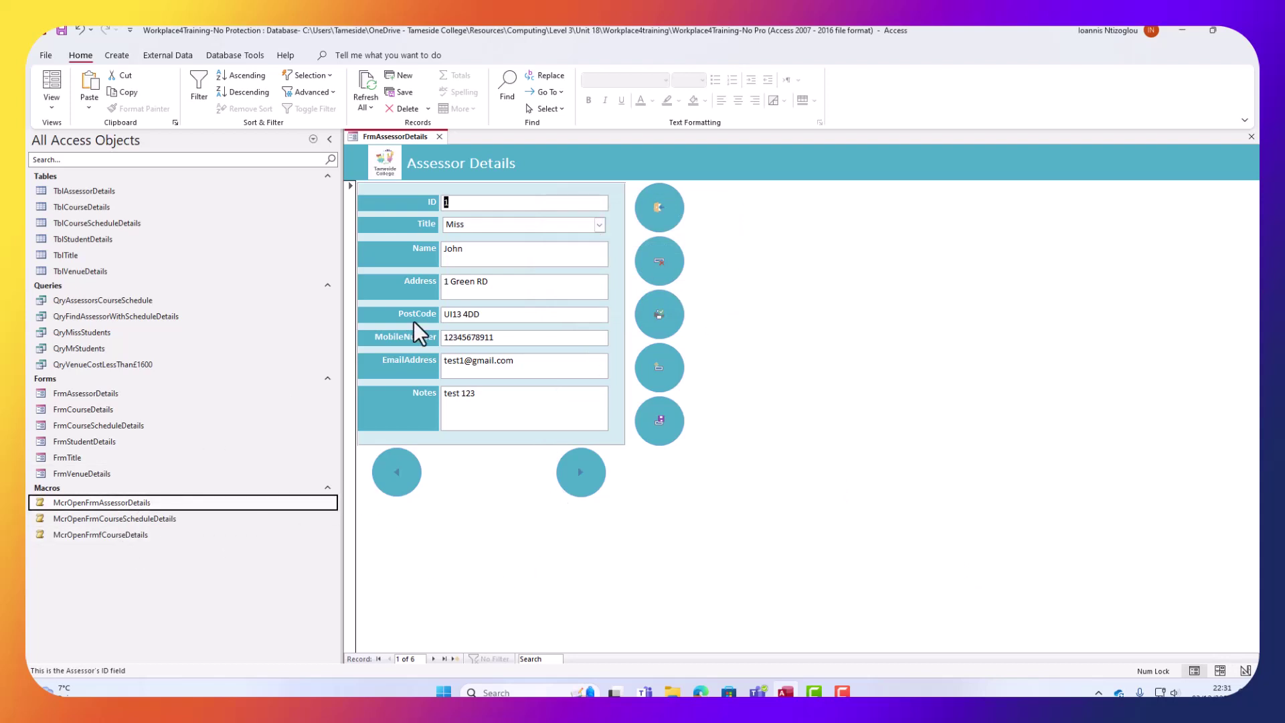
Paste another copy of the assessor macro, named McrOpenFrmStudentrDetails.
{"action": "key", "text": "ctrl+v"}
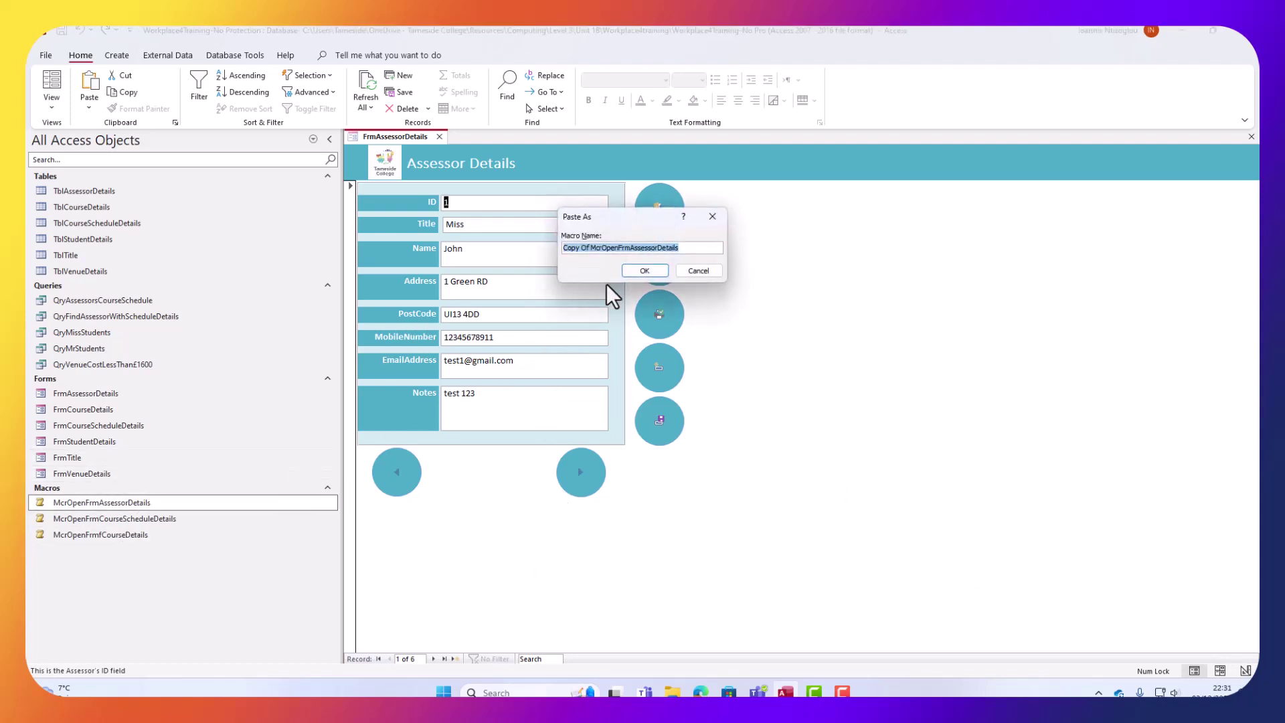
{"action": "left_click", "coordinate": [605, 248]}
{"action": "left_click_drag", "start_coordinate": [588, 248], "coordinate": [312, 250]}
{"action": "key", "text": "BackSpace"}
{"action": "left_click_drag", "start_coordinate": [602, 249], "coordinate": [627, 248]}
{"action": "type", "text": "S"}
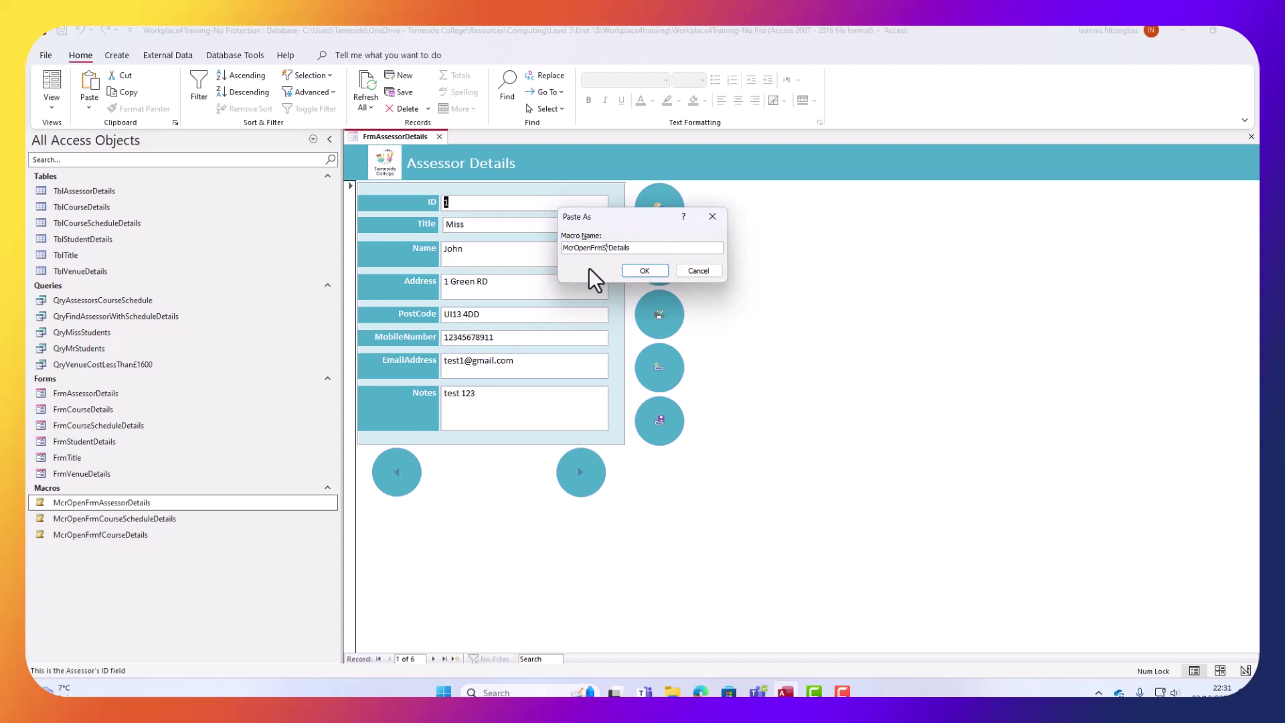
{"action": "type", "text": "tudentr"}
{"action": "left_click", "coordinate": [644, 270]}
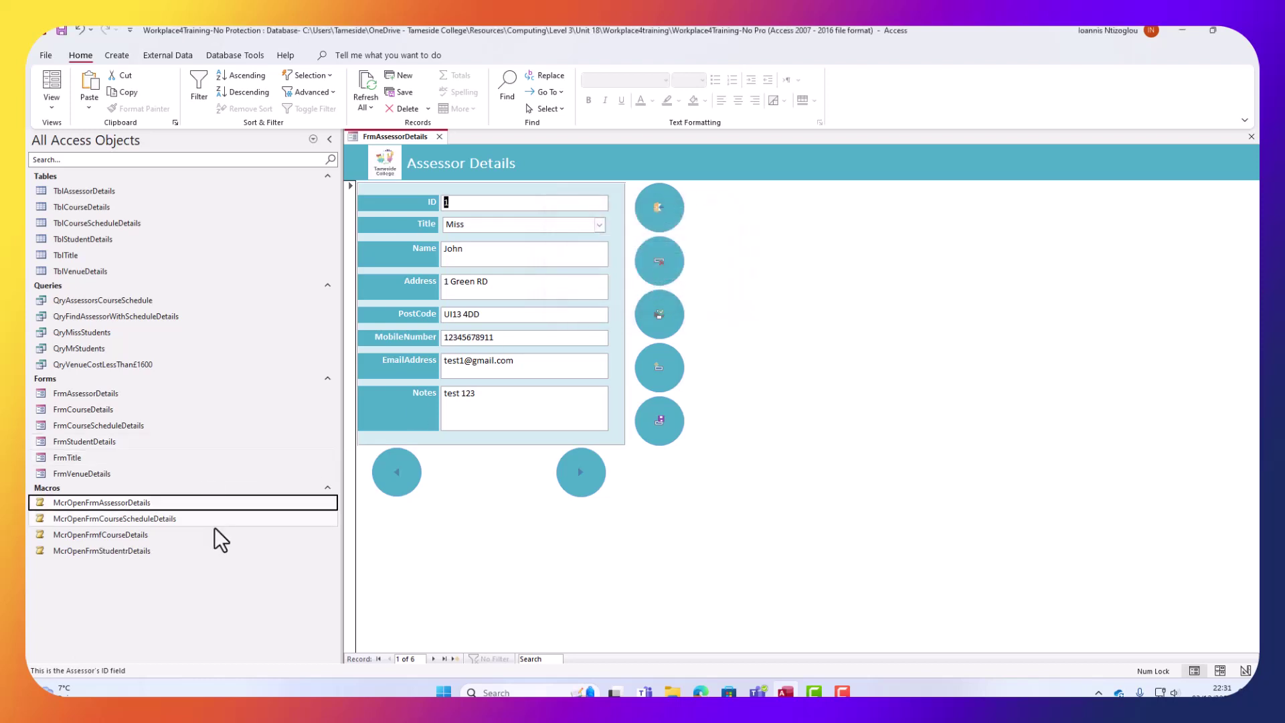
Paste another copy of the assessor macro, named McrOpenFrmTitle.
{"action": "key", "text": "ctrl+v"}
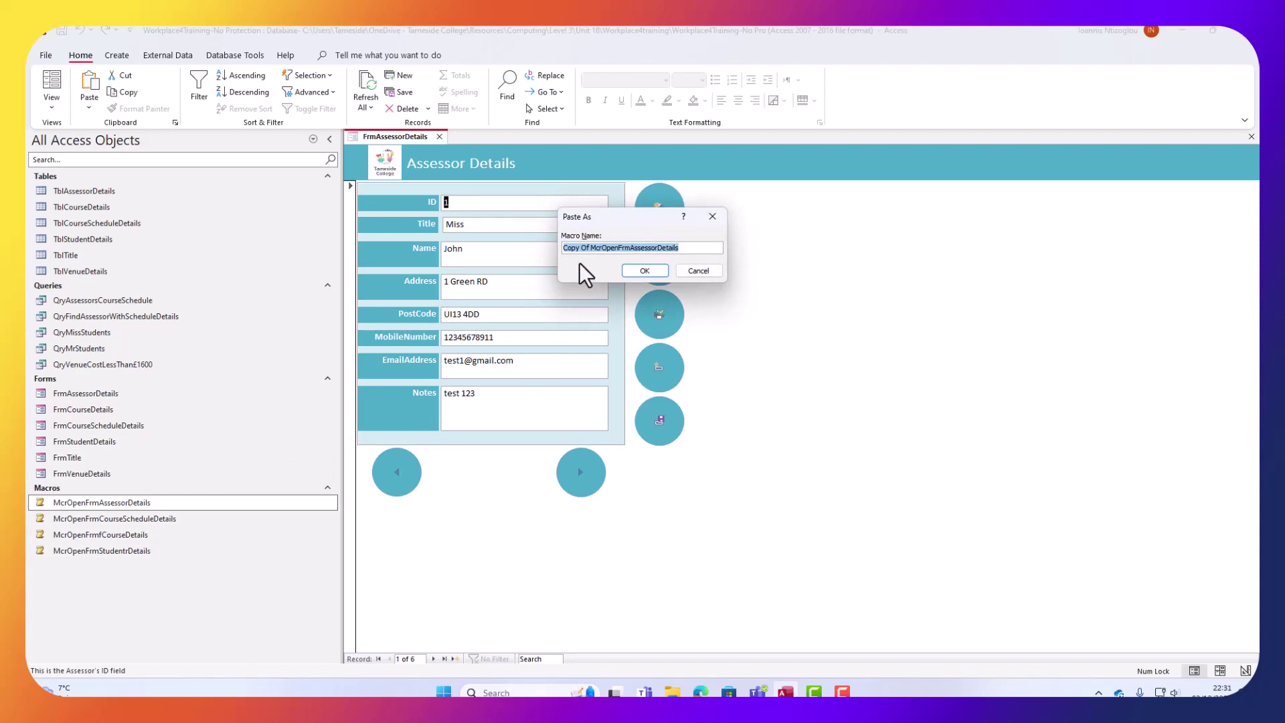
{"action": "left_click_drag", "start_coordinate": [592, 251], "coordinate": [533, 246]}
{"action": "key", "text": "BackSpace"}
{"action": "left_click_drag", "start_coordinate": [602, 249], "coordinate": [652, 248]}
{"action": "type", "text": "Yo"}
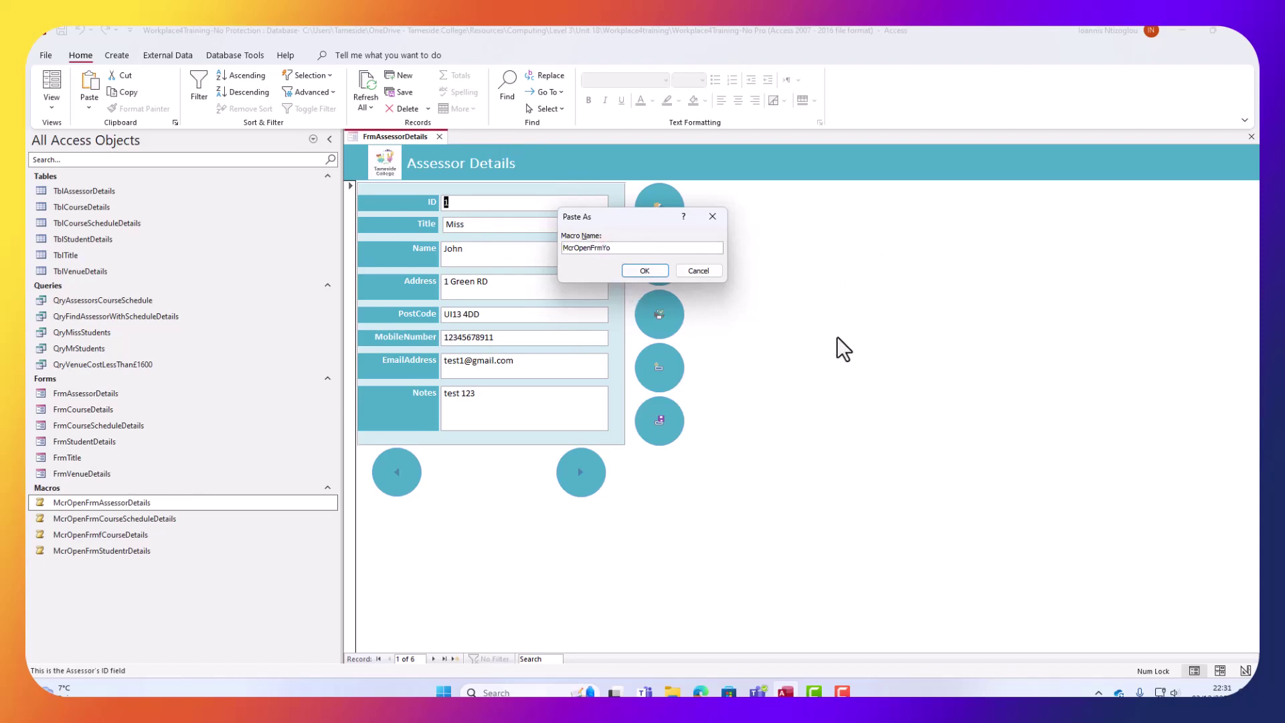
{"action": "key", "text": "BackSpace"}
{"action": "key", "text": "BackSpace"}
{"action": "type", "text": "Titl"}
{"action": "left_click", "coordinate": [654, 274]}
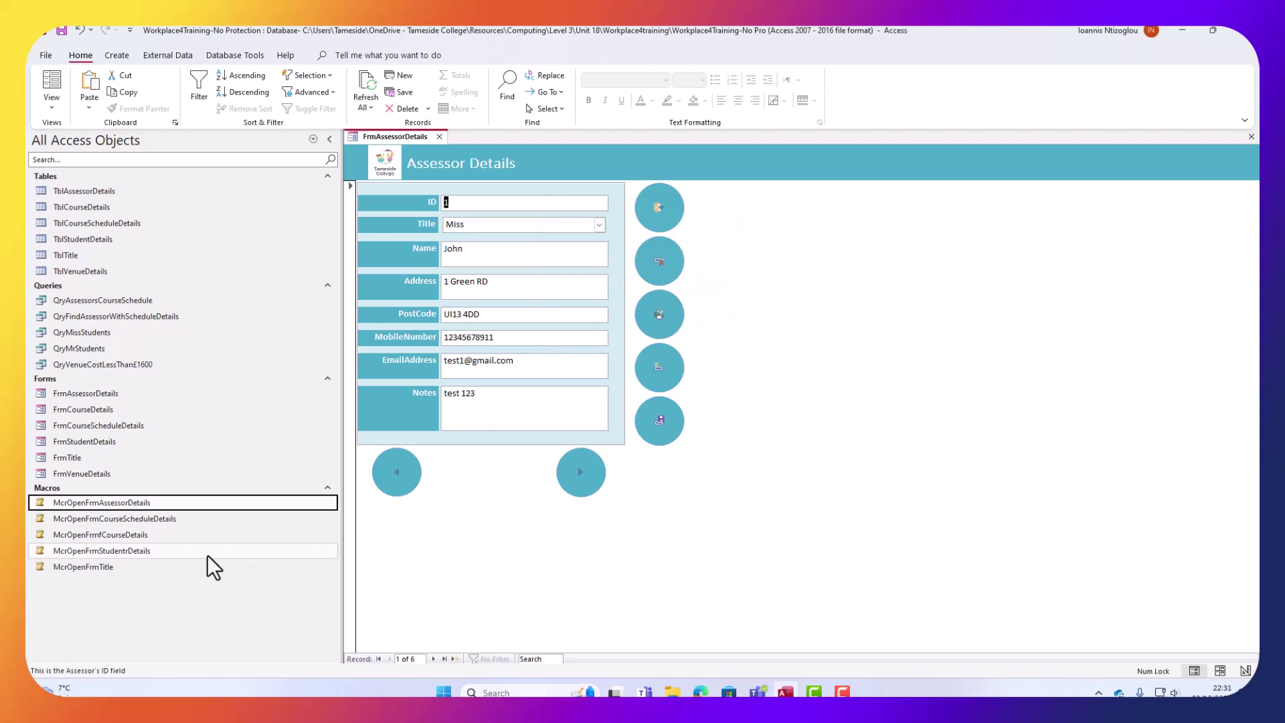
Paste another copy of the assessor macro, named McrOpenFrmVenueDetails, and close the Assessor Details form.
{"action": "key", "text": "ctrl+v"}
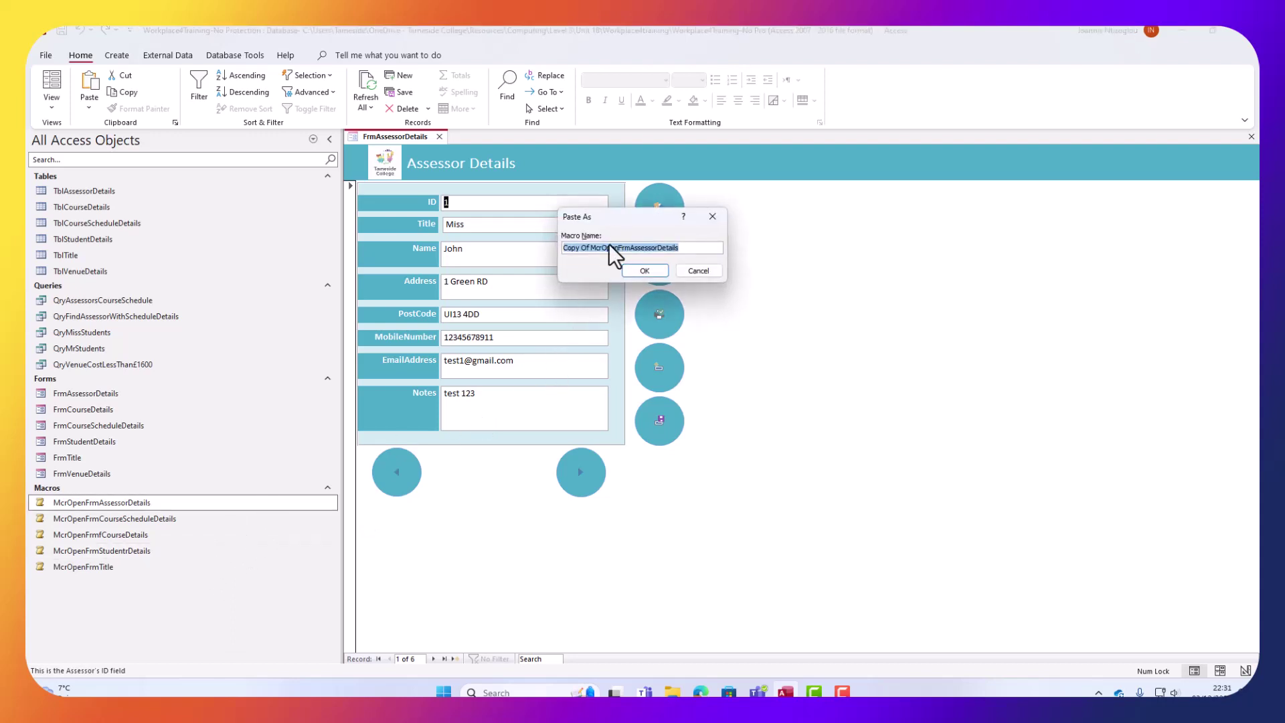
{"action": "left_click", "coordinate": [607, 247]}
{"action": "left_click_drag", "start_coordinate": [590, 248], "coordinate": [279, 237]}
{"action": "key", "text": "BackSpace"}
{"action": "left_click_drag", "start_coordinate": [602, 249], "coordinate": [628, 251]}
{"action": "type", "text": "Venue"}
{"action": "left_click", "coordinate": [666, 270]}
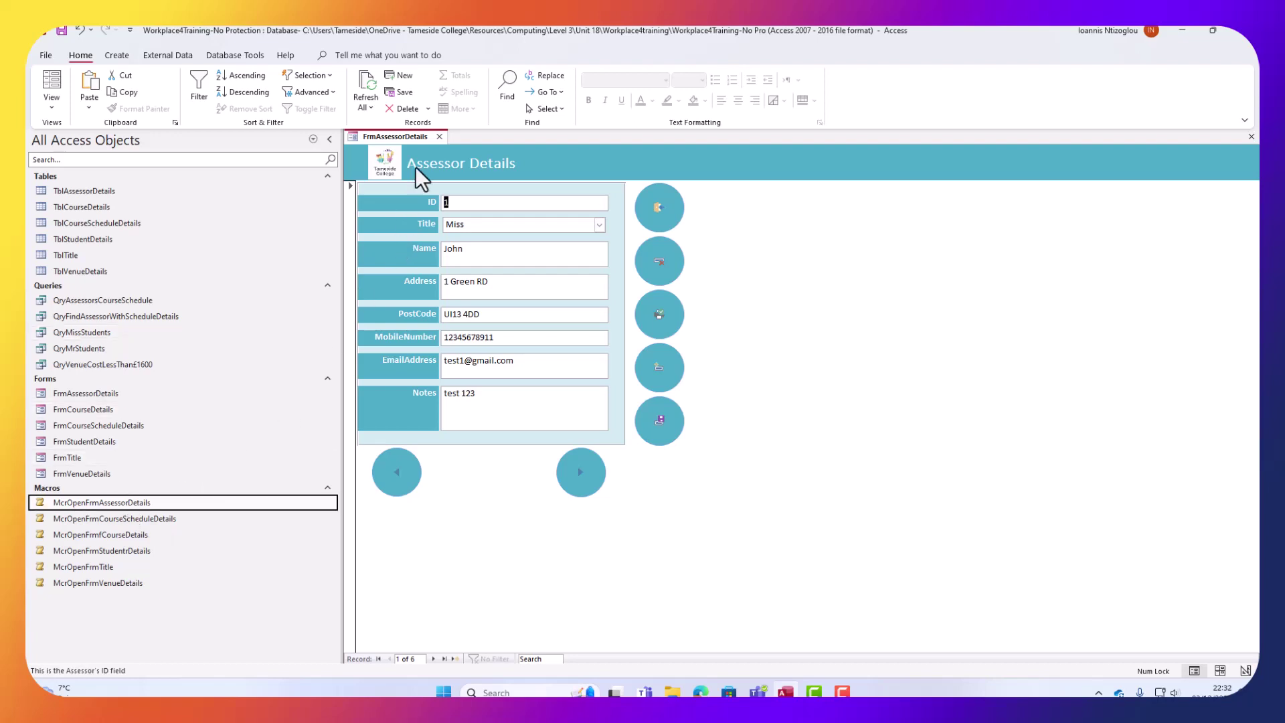
{"action": "left_click", "coordinate": [440, 137]}
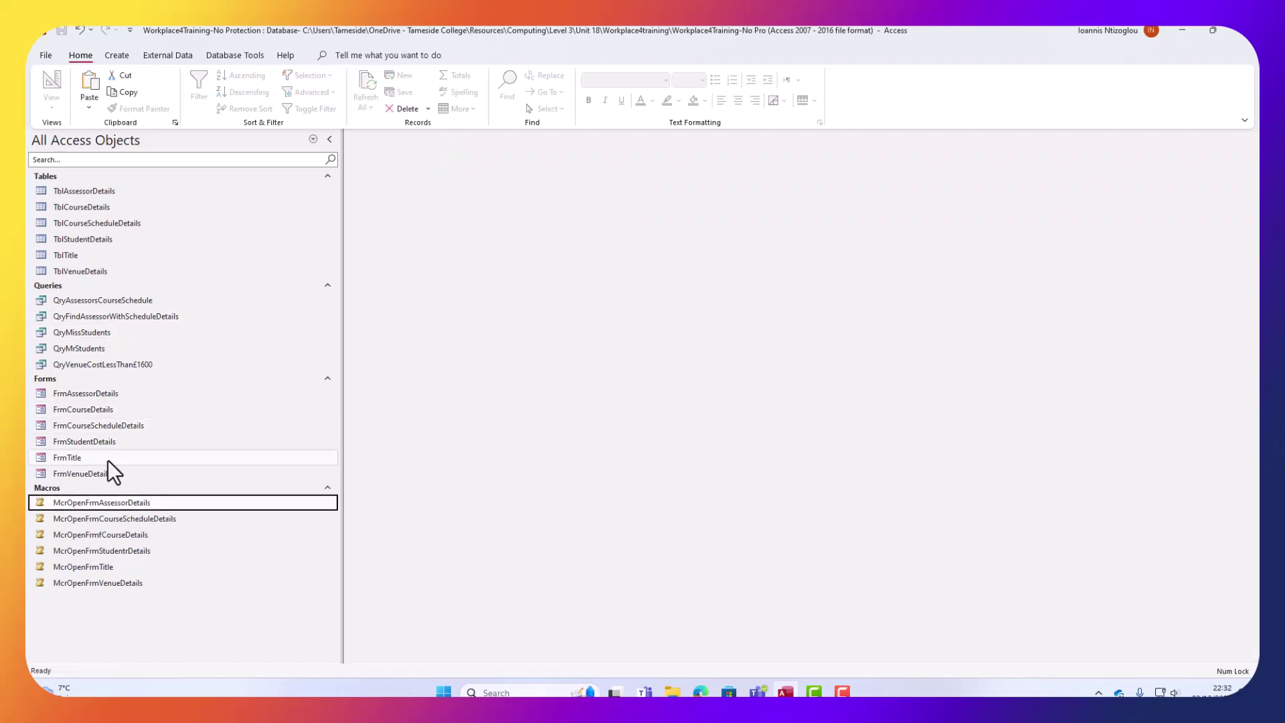
Open the McrOpenFrmCourseScheduleDetails macro's design and set its OpenForm action to open FrmCourseScheduleDetails.
{"action": "left_click", "coordinate": [74, 519]}
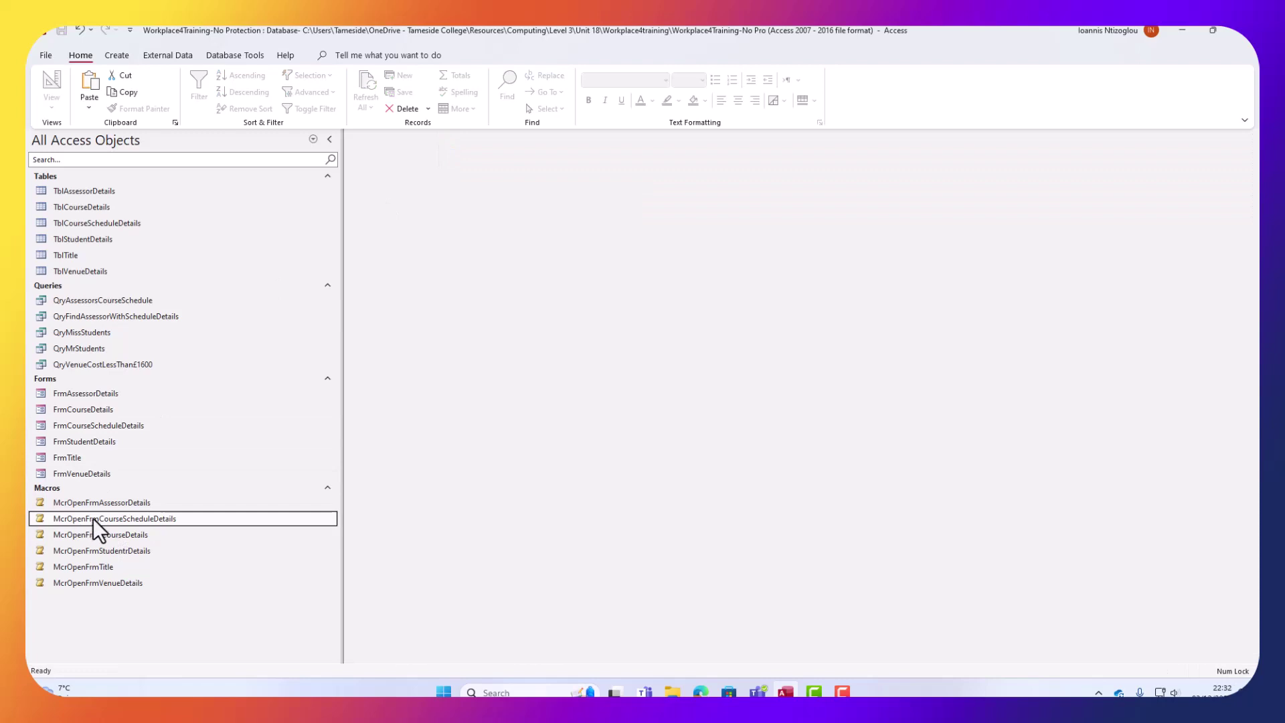
{"action": "right_click", "coordinate": [119, 517]}
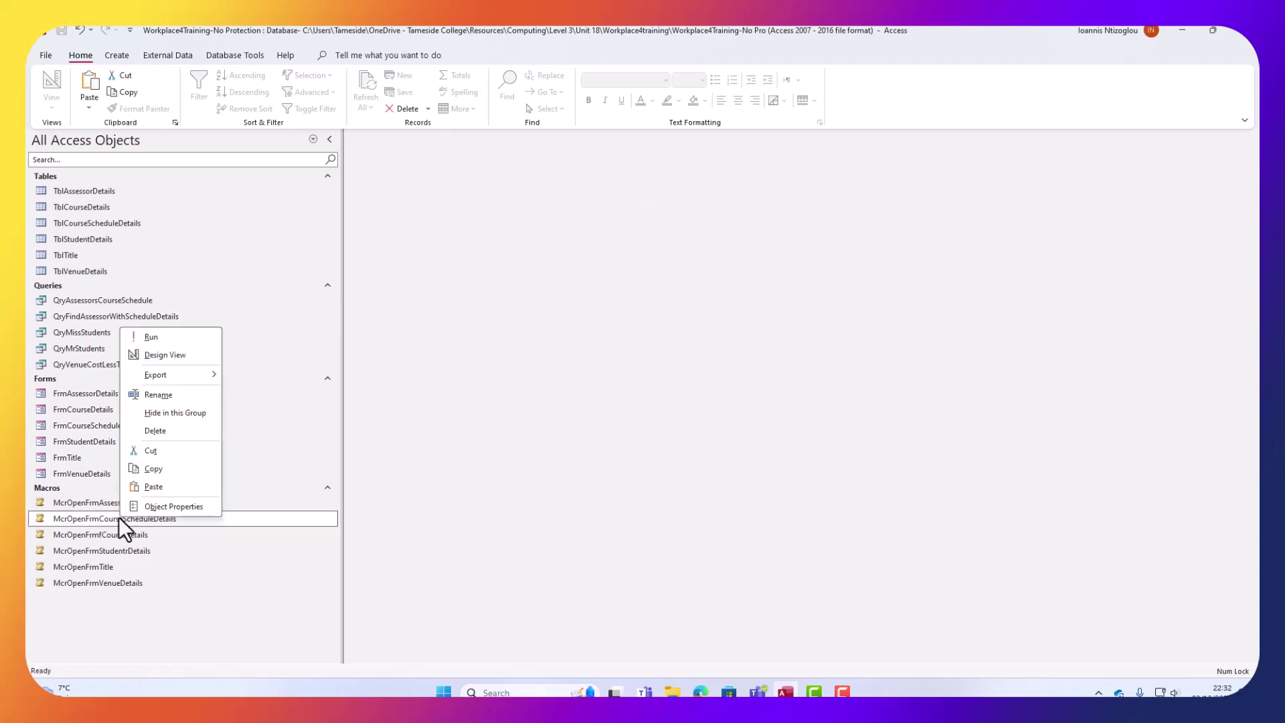
{"action": "left_click", "coordinate": [151, 353]}
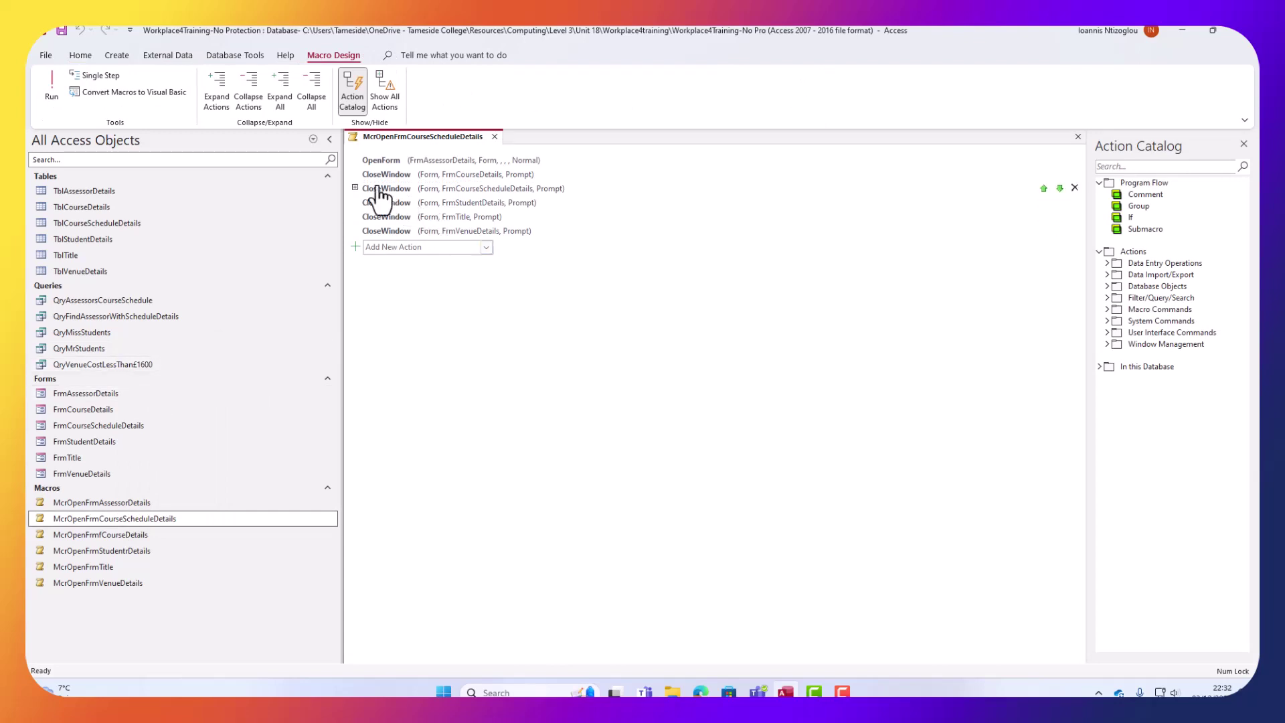
{"action": "left_click", "coordinate": [355, 161]}
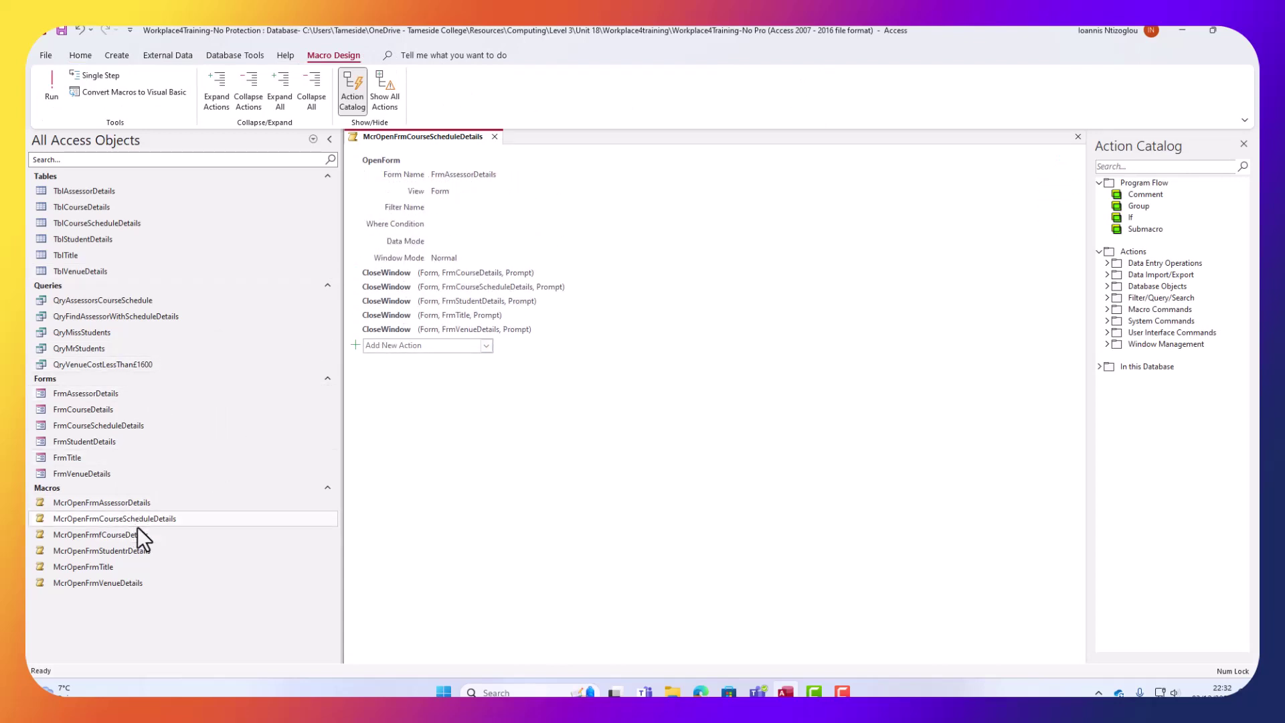
{"action": "left_click", "coordinate": [480, 175]}
{"action": "double_click", "coordinate": [527, 175]}
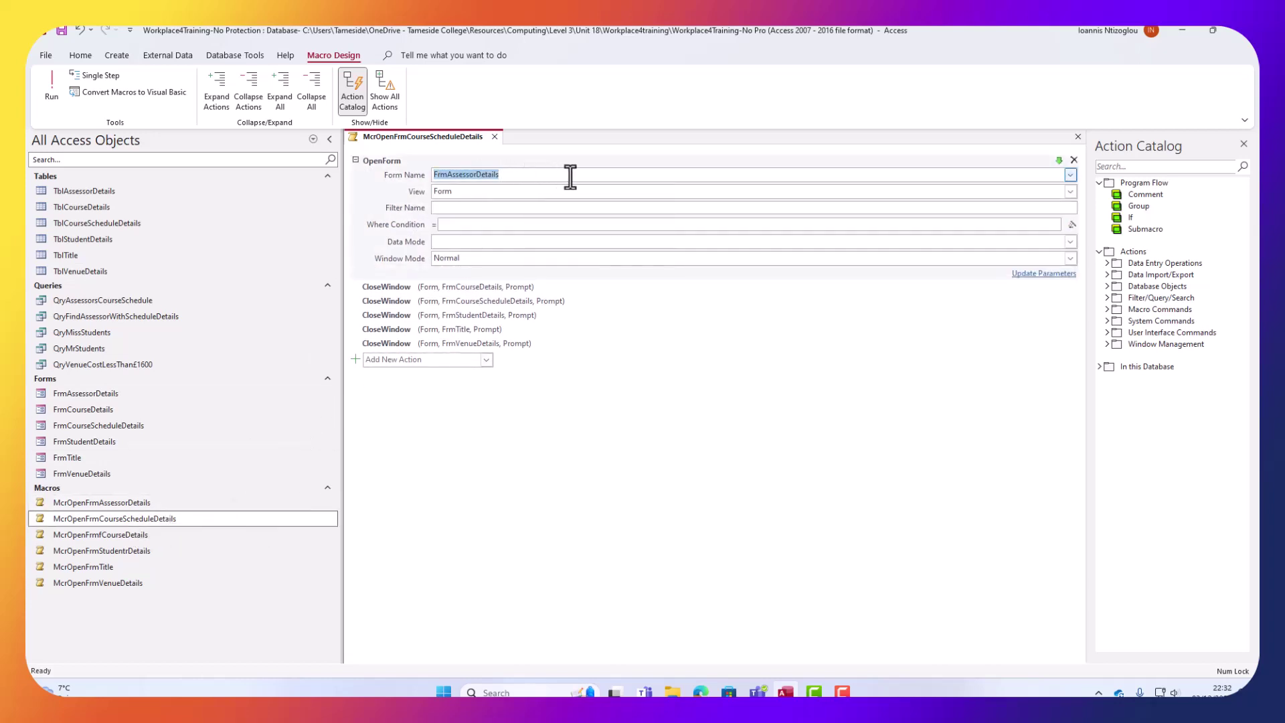
{"action": "left_click", "coordinate": [1070, 176]}
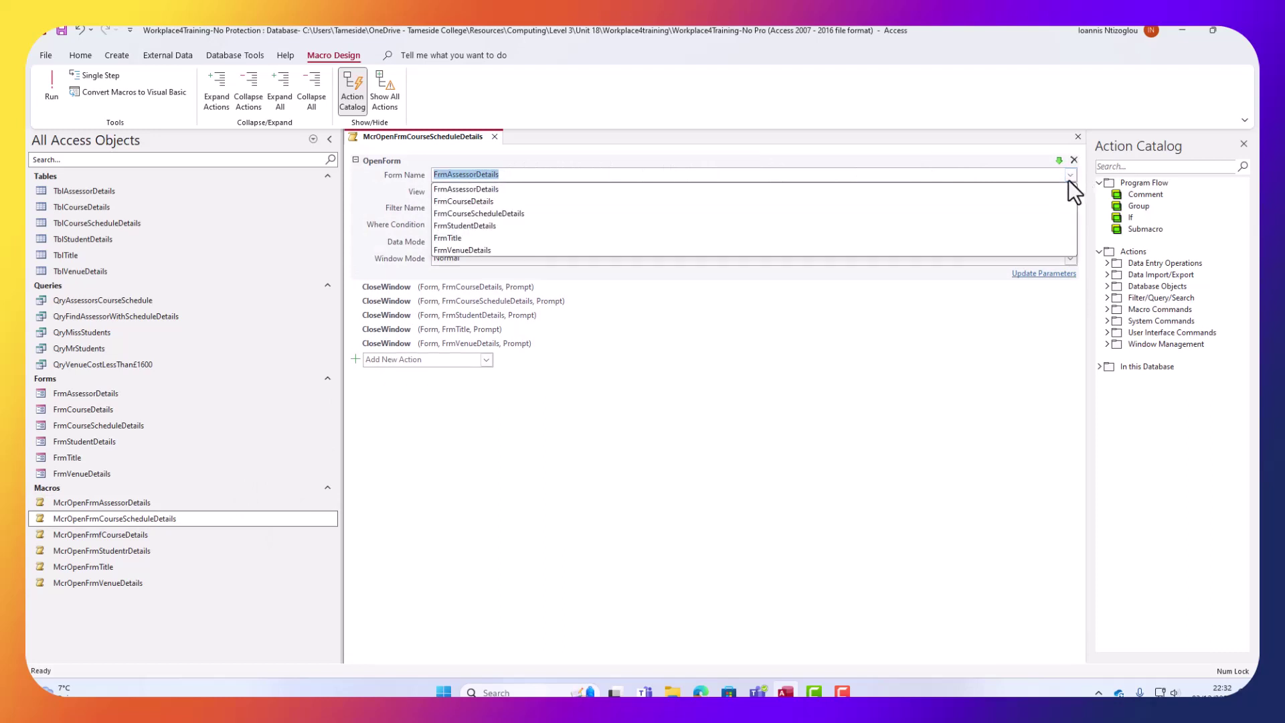
{"action": "left_click", "coordinate": [525, 212]}
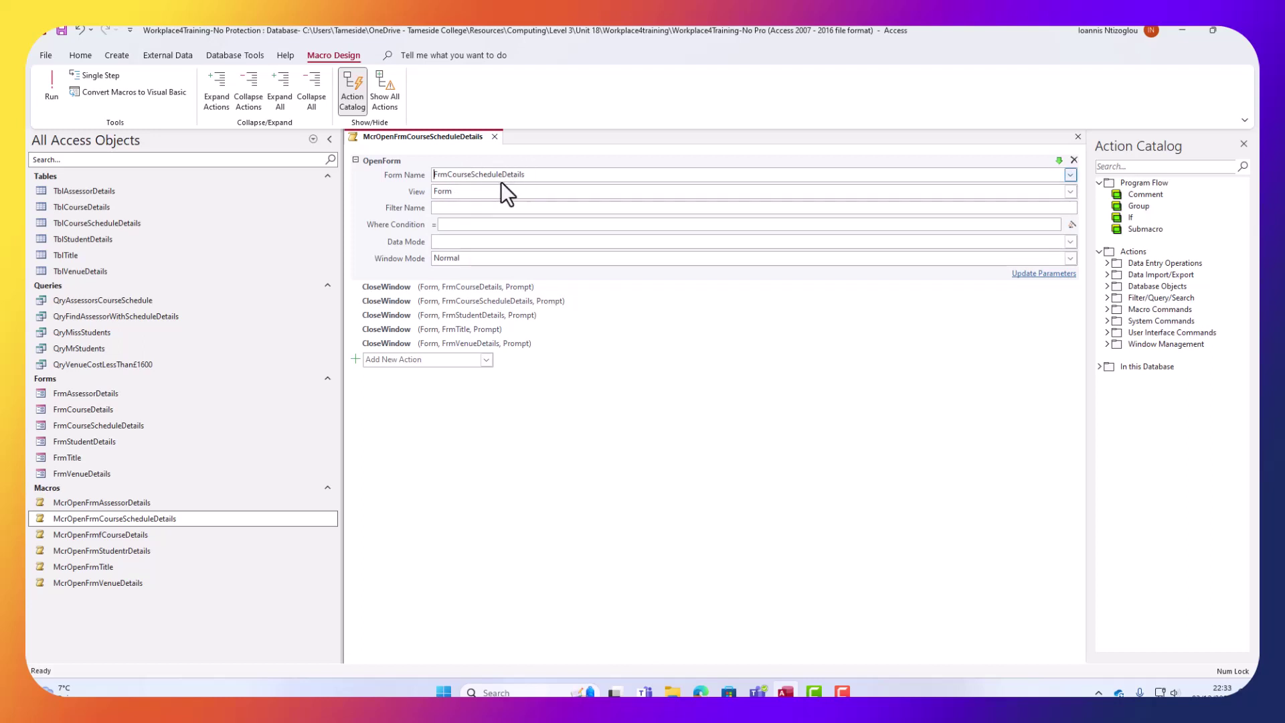
{"action": "left_click", "coordinate": [134, 518]}
Change the CloseWindow action for FrmCourseScheduleDetails to close FrmAssessorDetails instead, and close the macro with its changes saved.
{"action": "left_click", "coordinate": [354, 300]}
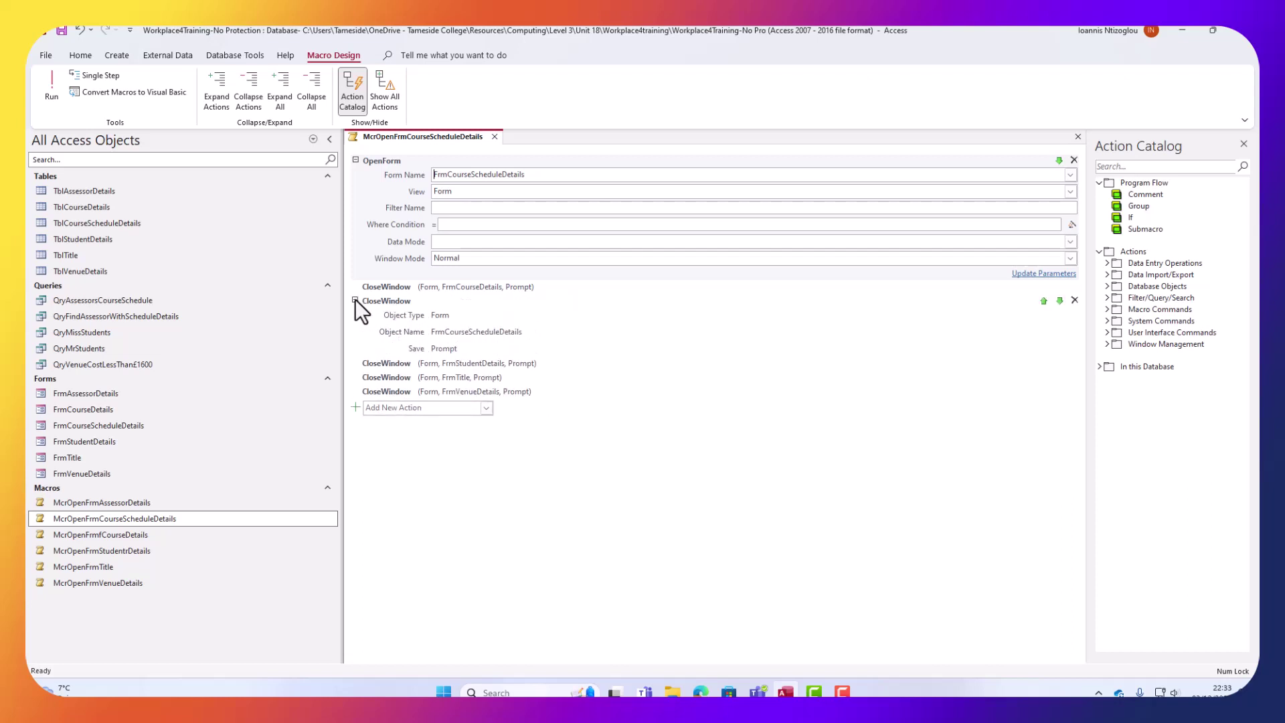
{"action": "left_click", "coordinate": [477, 329]}
{"action": "double_click", "coordinate": [502, 319]}
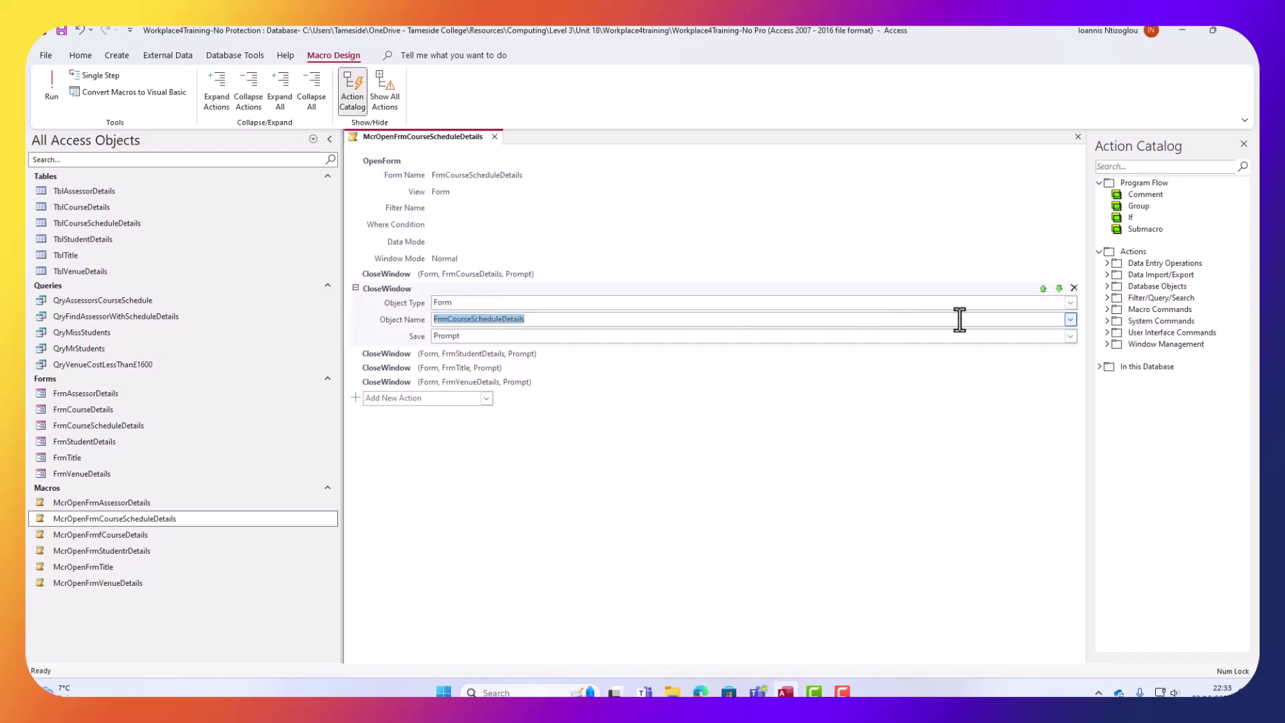
{"action": "left_click", "coordinate": [1071, 320]}
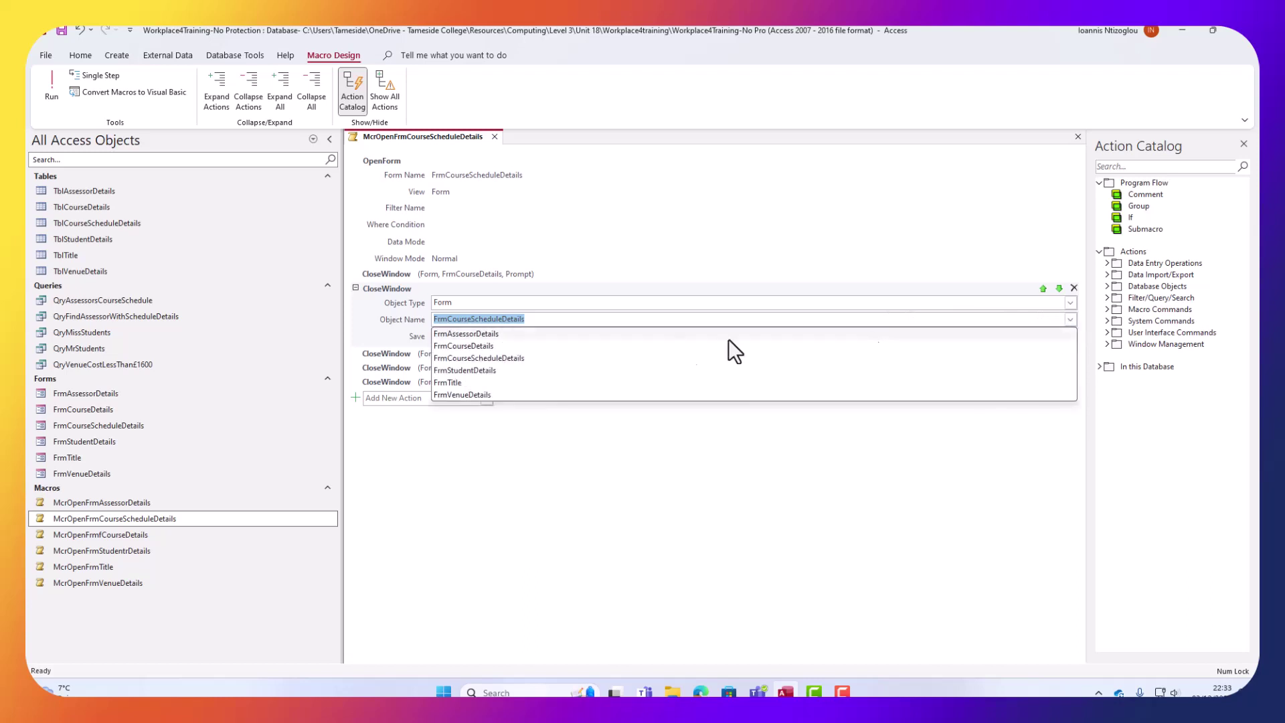
{"action": "left_click", "coordinate": [520, 333]}
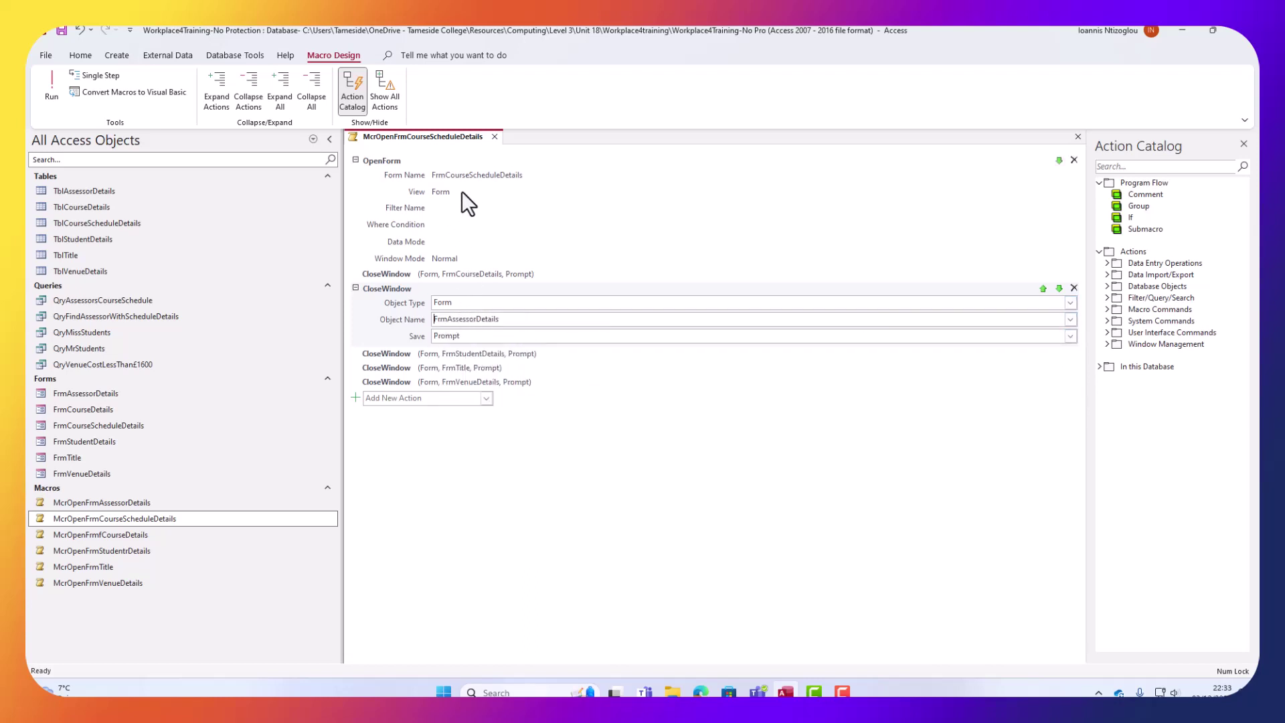
{"action": "left_click", "coordinate": [354, 289]}
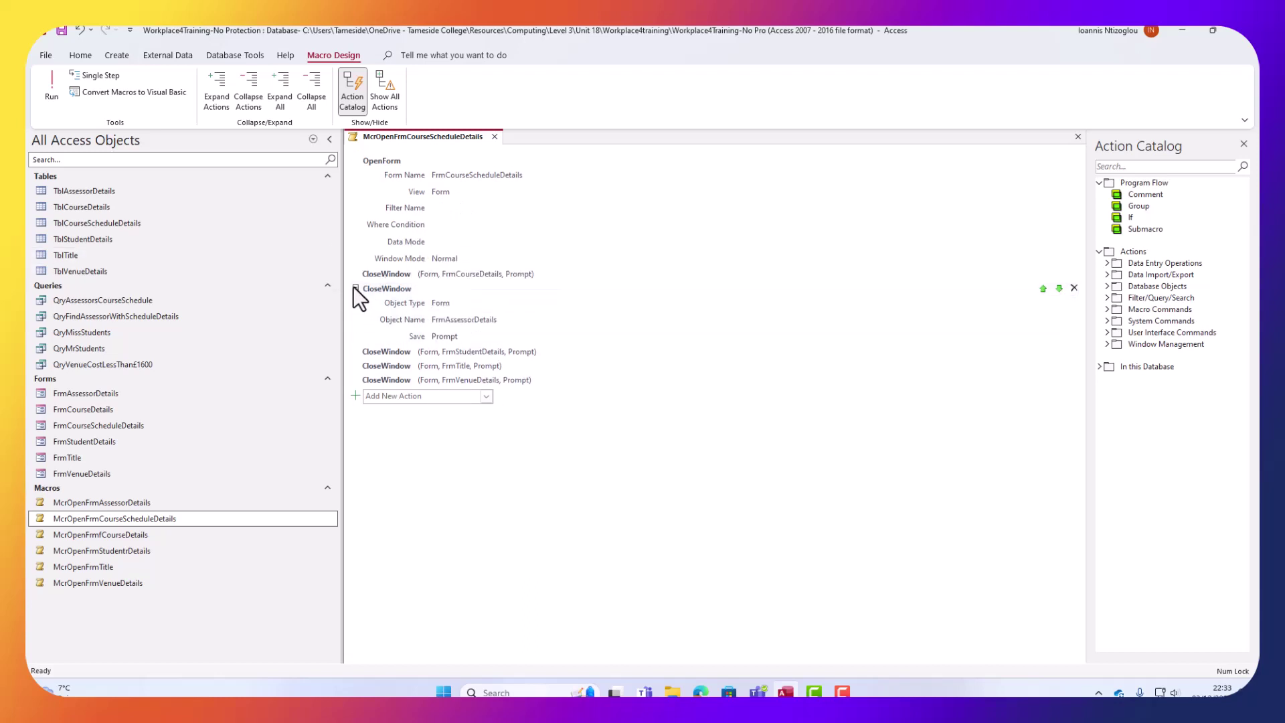
{"action": "left_click", "coordinate": [356, 161]}
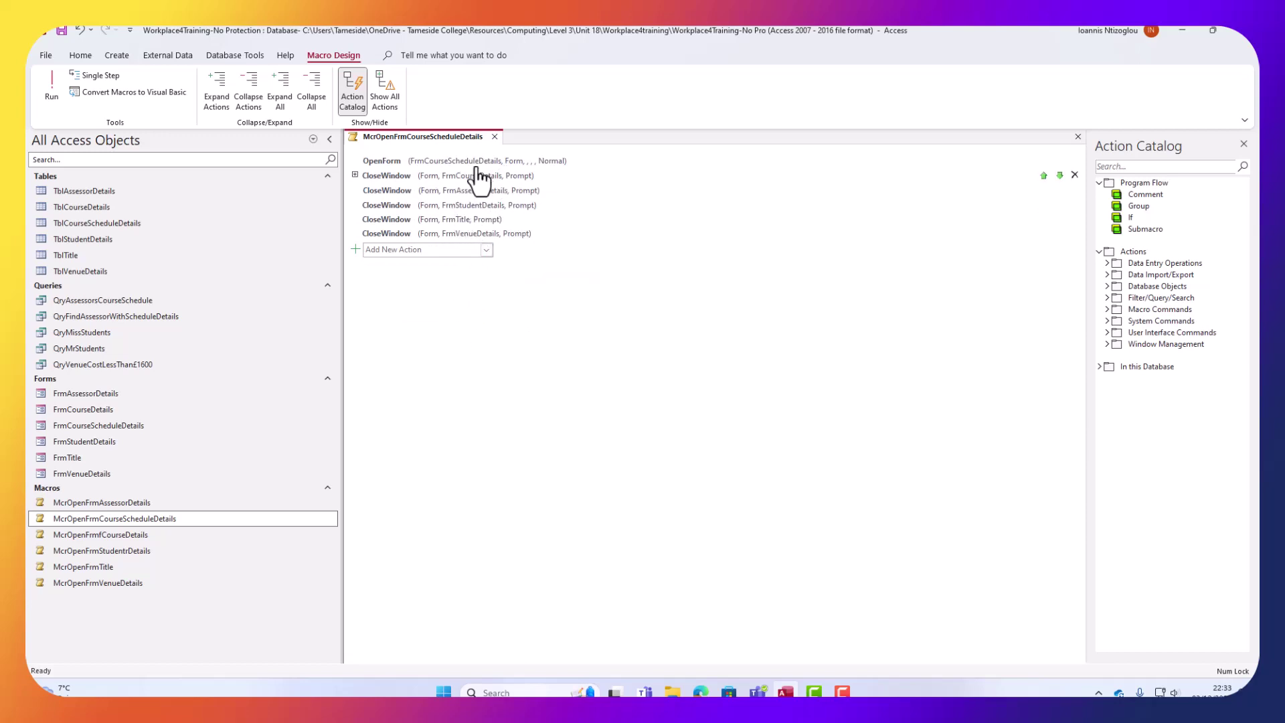
{"action": "left_click", "coordinate": [494, 137]}
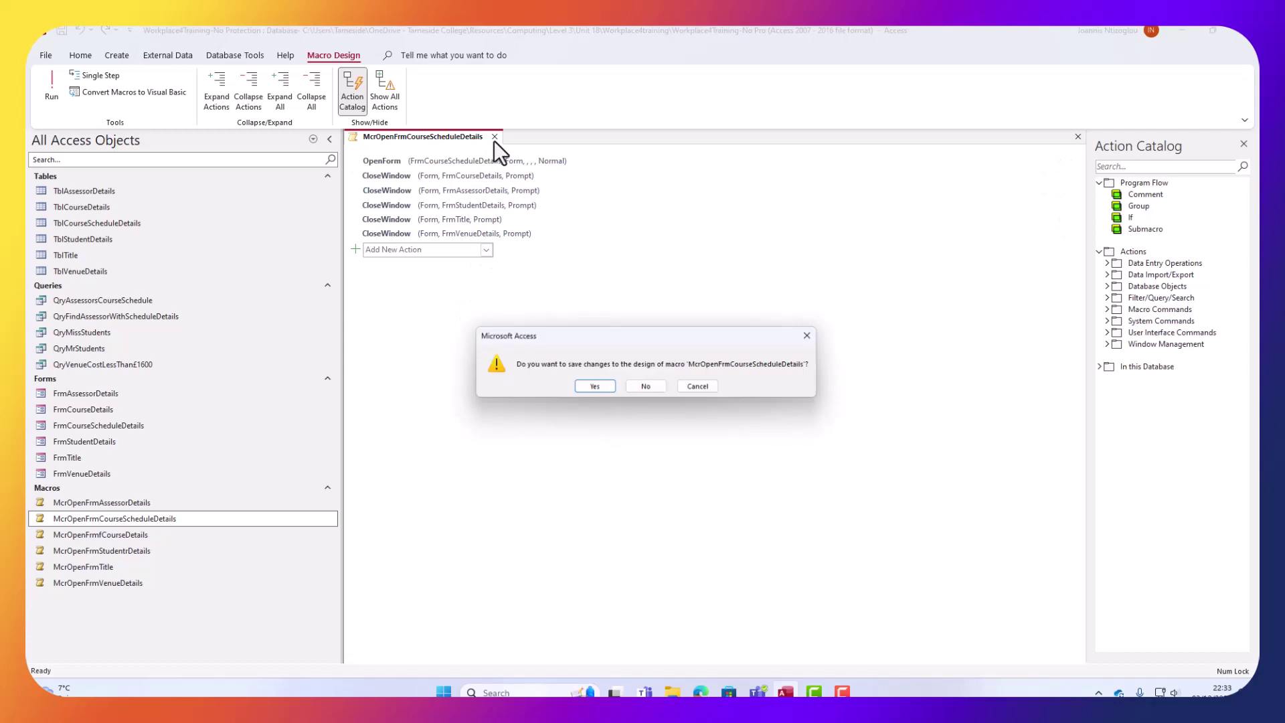
{"action": "left_click", "coordinate": [593, 385]}
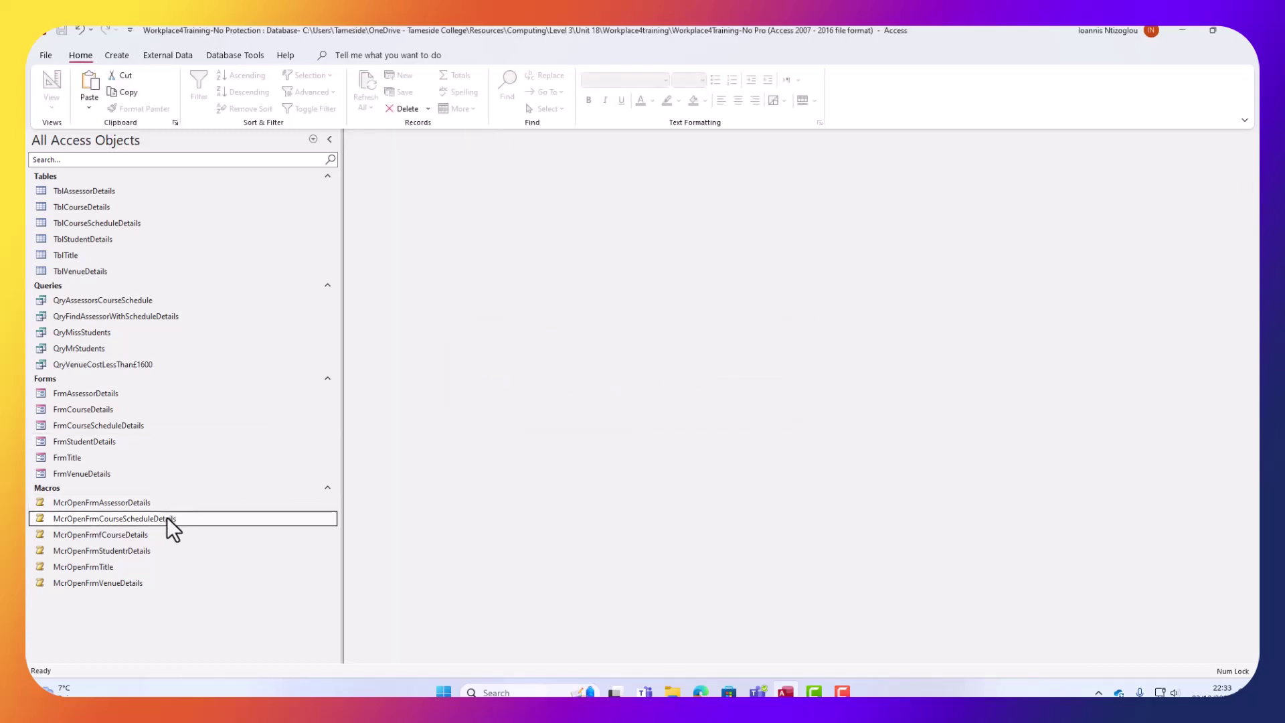
Test McrOpenFrmCourseScheduleDetails by running it, opening the student, title and venue forms, and running it again.
{"action": "double_click", "coordinate": [114, 519]}
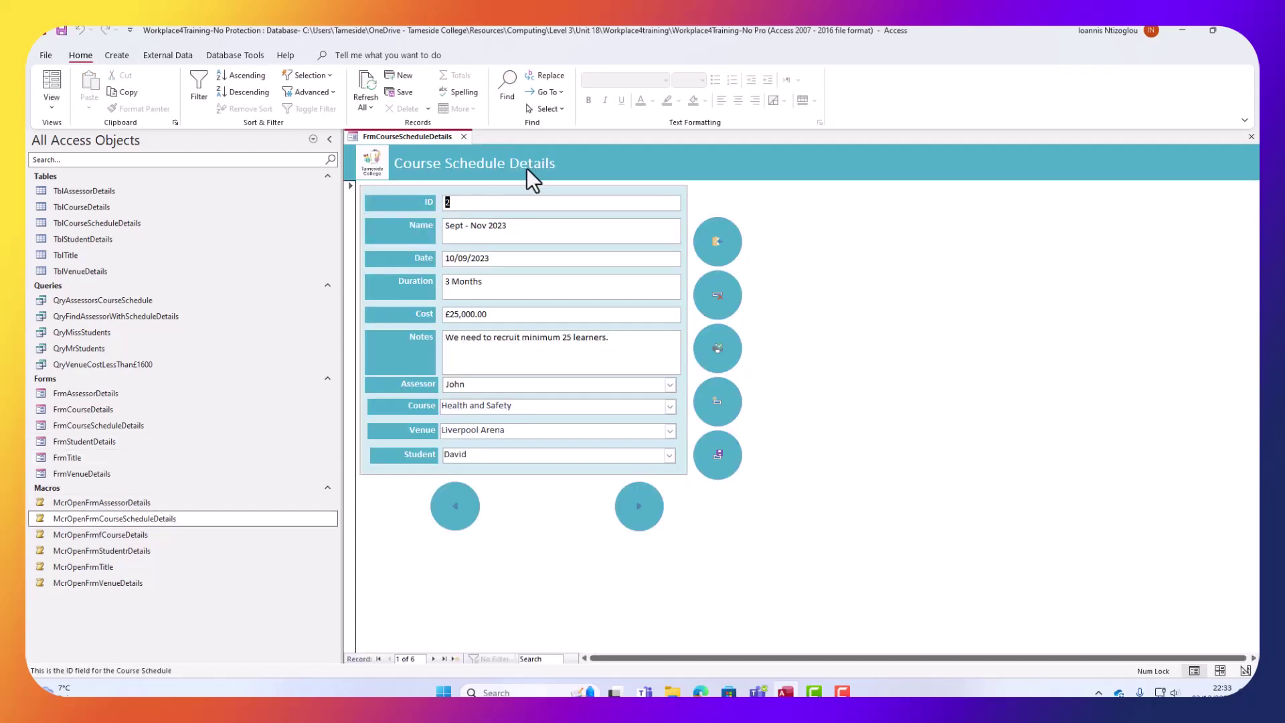
{"action": "left_click", "coordinate": [85, 428]}
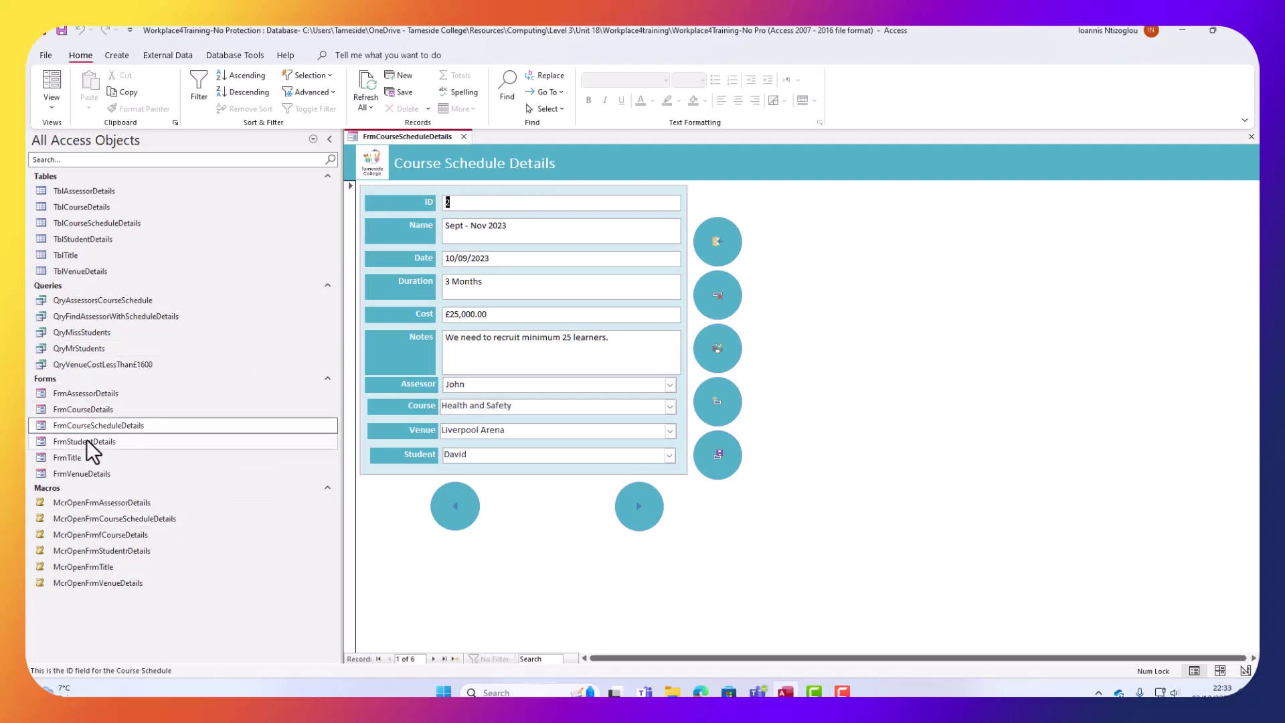
{"action": "double_click", "coordinate": [87, 440]}
{"action": "double_click", "coordinate": [87, 458]}
{"action": "left_click", "coordinate": [74, 474]}
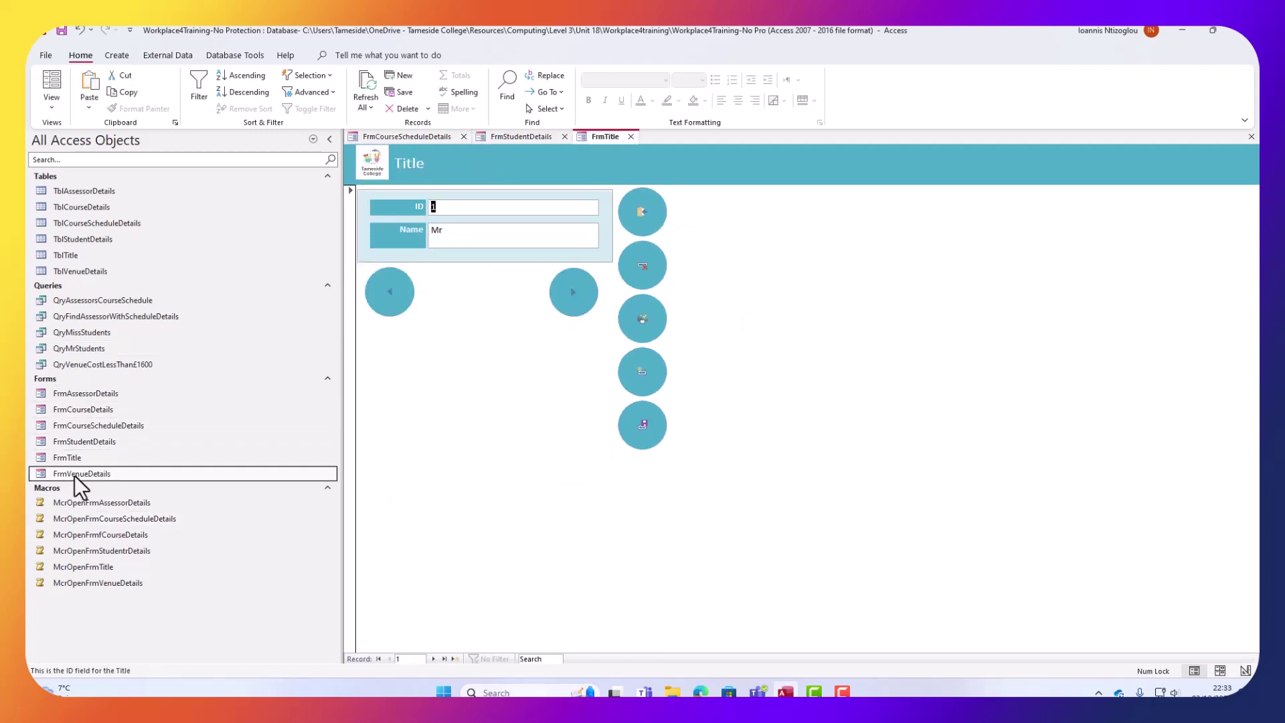
{"action": "double_click", "coordinate": [74, 474]}
{"action": "double_click", "coordinate": [90, 520]}
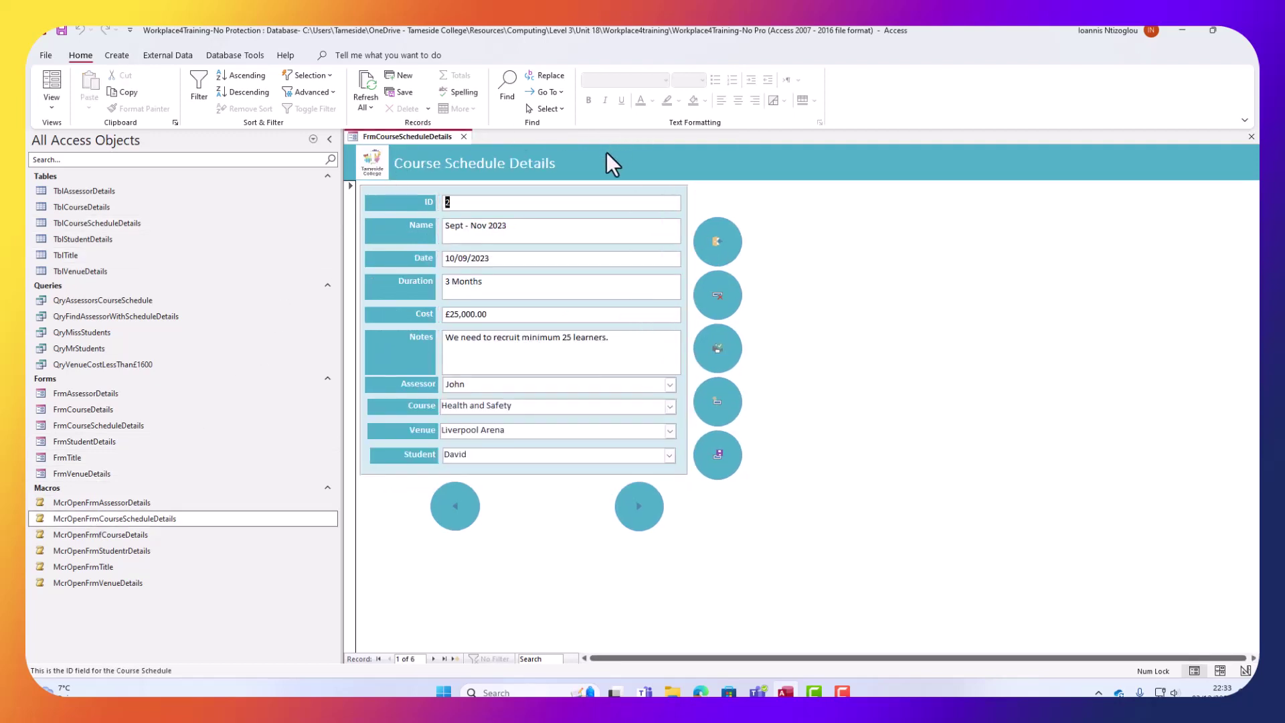
Open the McrOpenFrmfCourseDetails macro's design and set its OpenForm action to open FrmCourseDetails.
{"action": "right_click", "coordinate": [125, 536]}
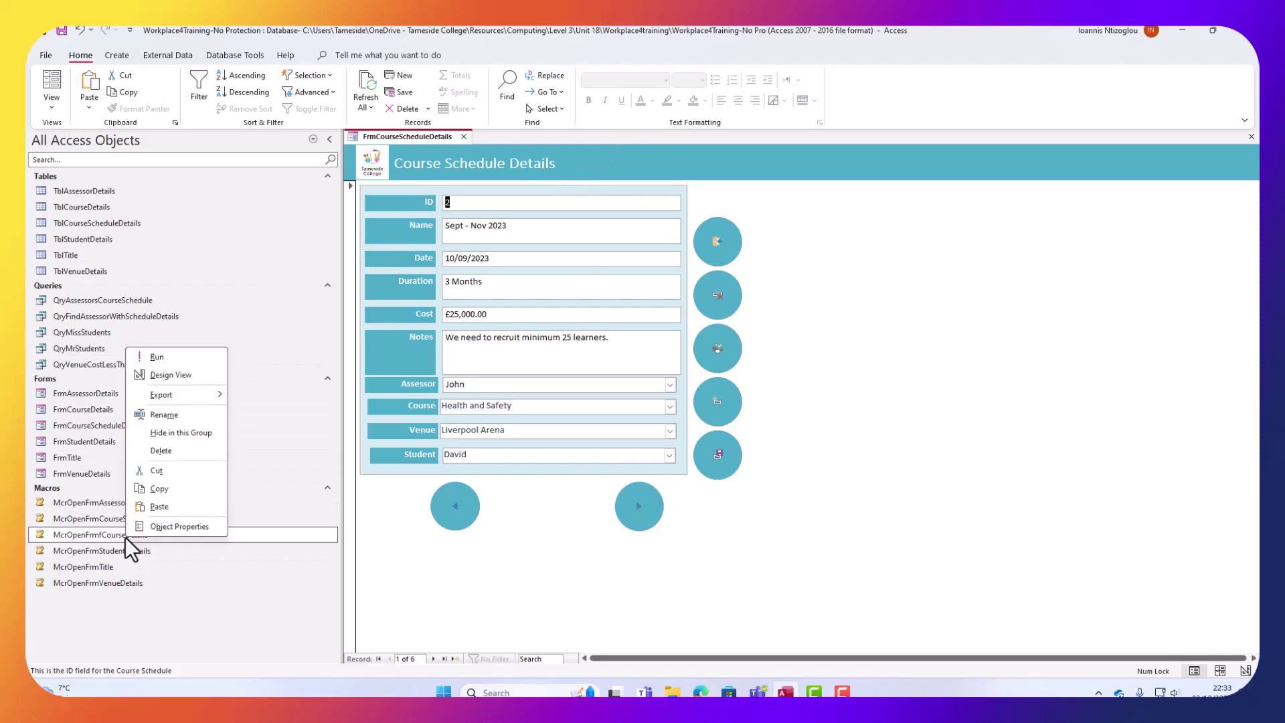
{"action": "left_click", "coordinate": [168, 377]}
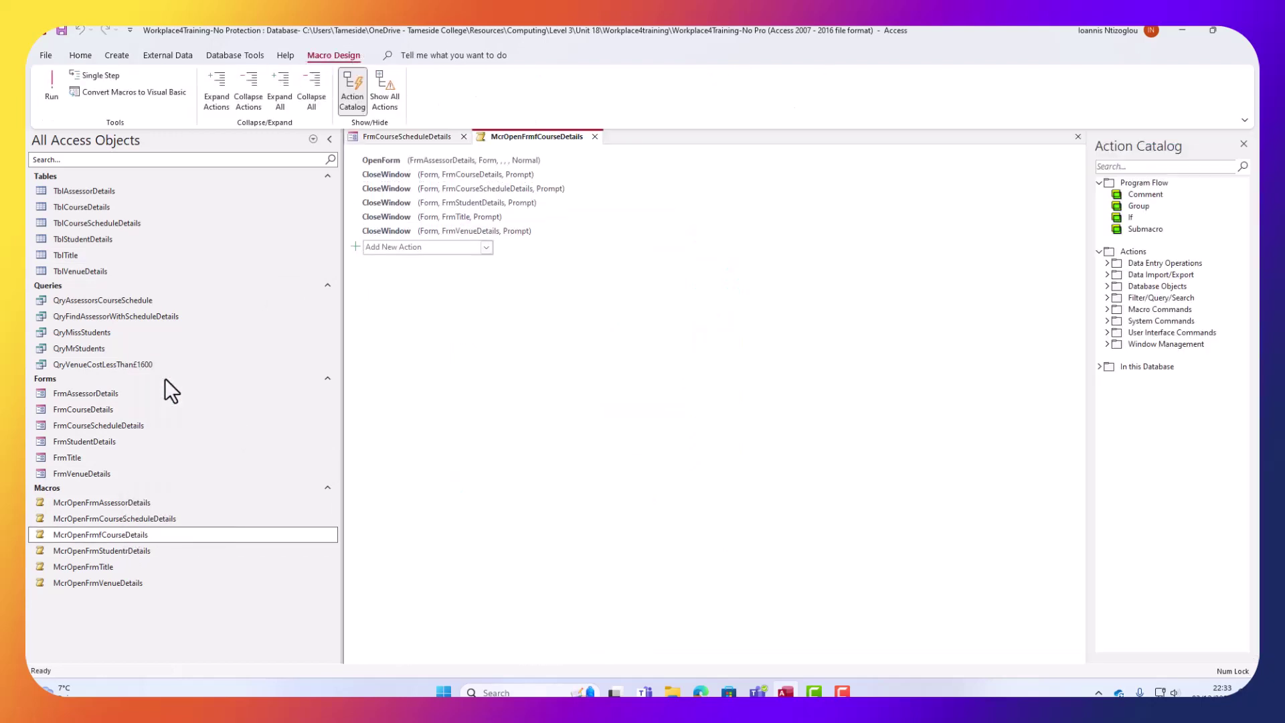
{"action": "left_click", "coordinate": [356, 159]}
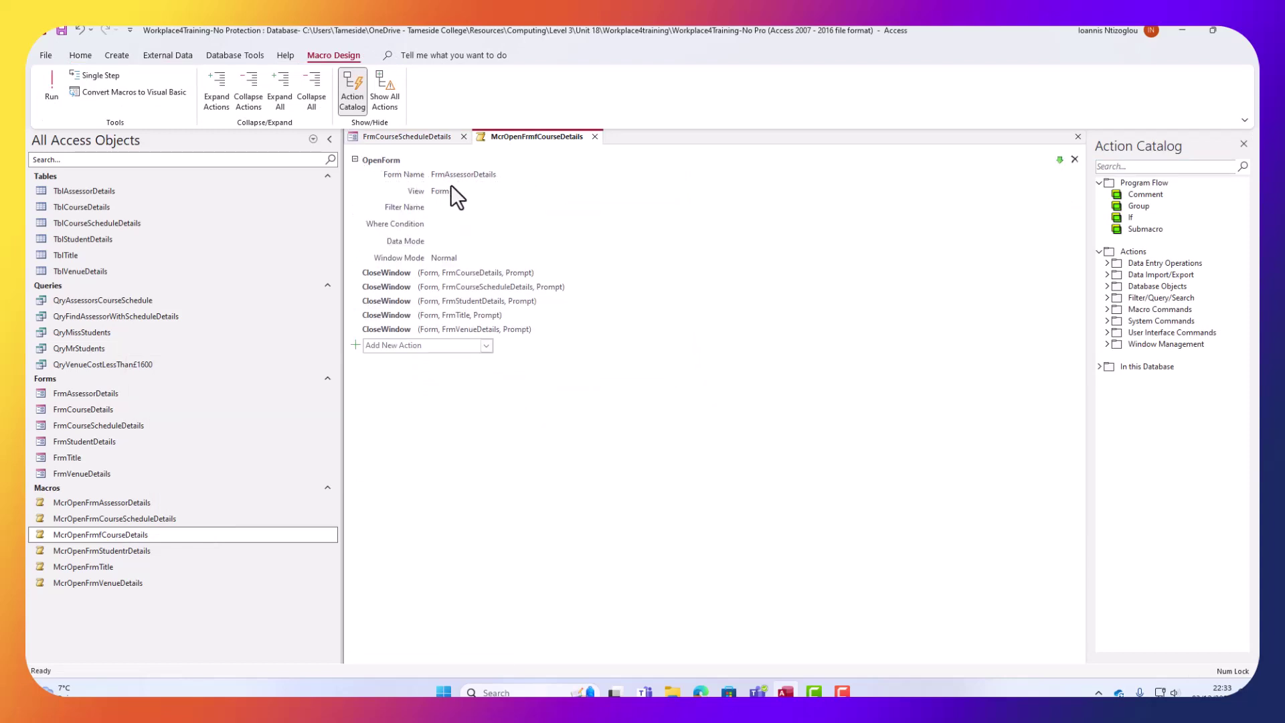
{"action": "left_click", "coordinate": [464, 172]}
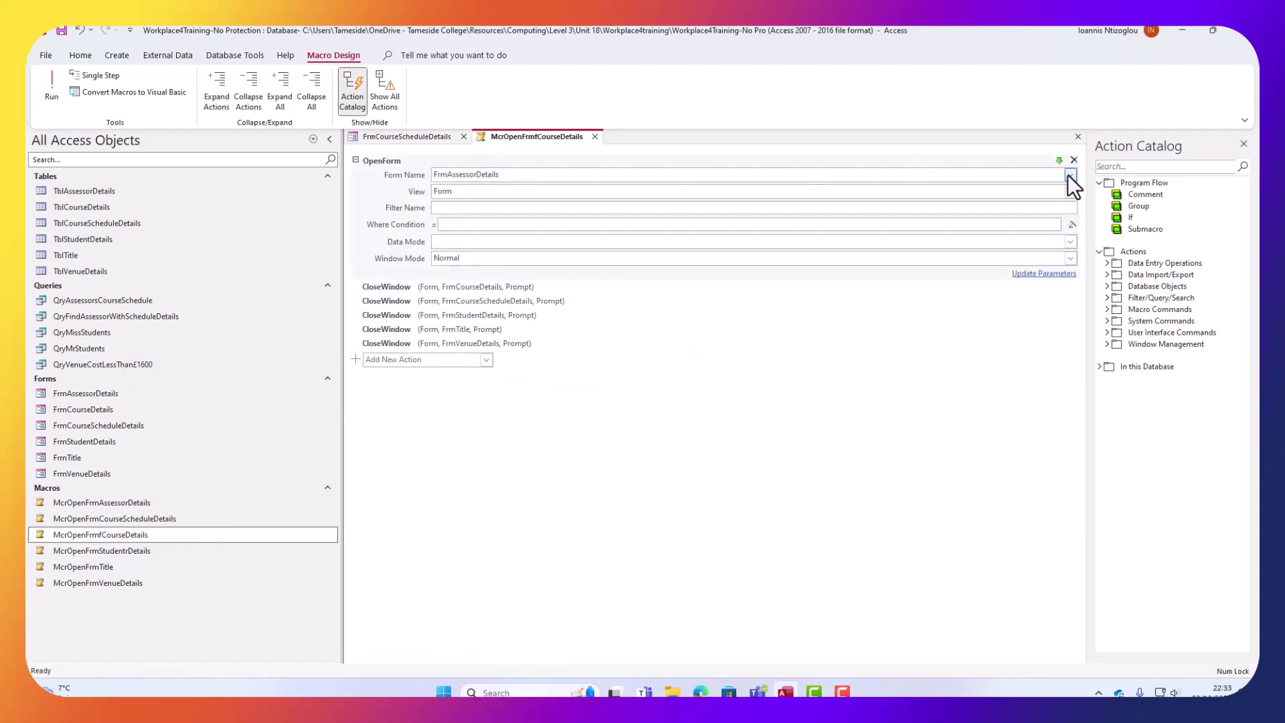
{"action": "left_click", "coordinate": [1070, 175]}
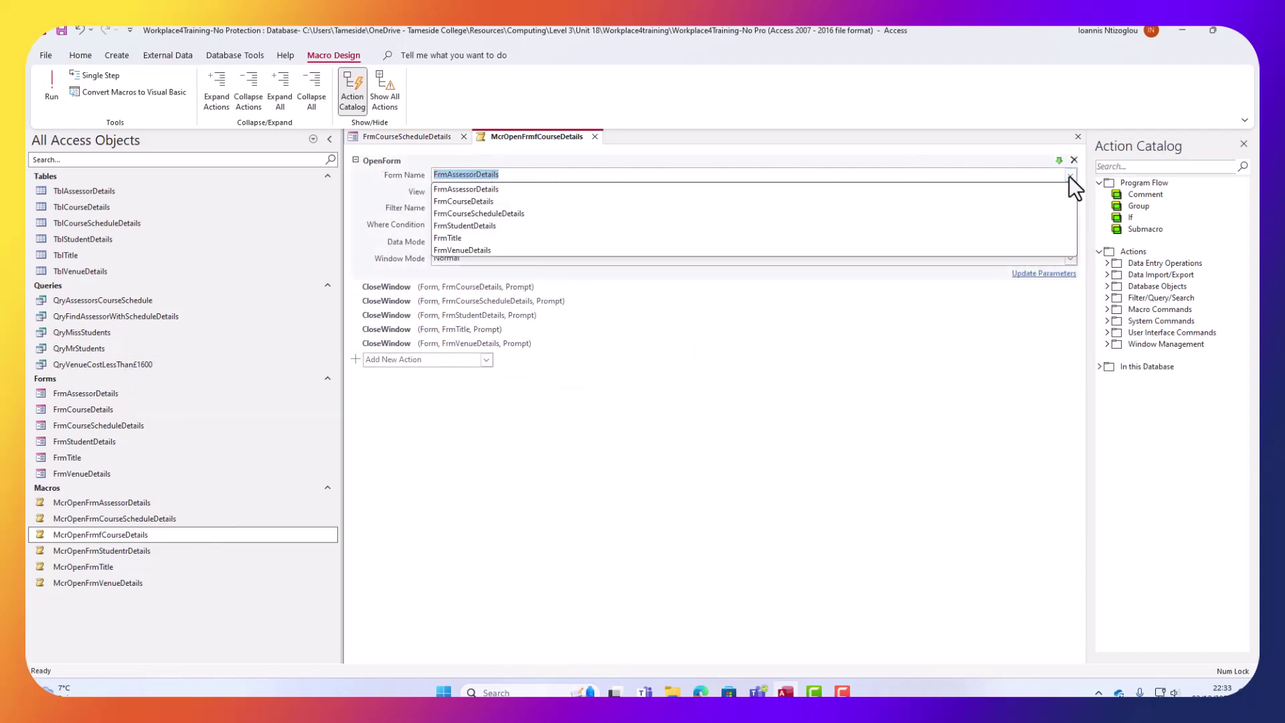
{"action": "left_click", "coordinate": [486, 200]}
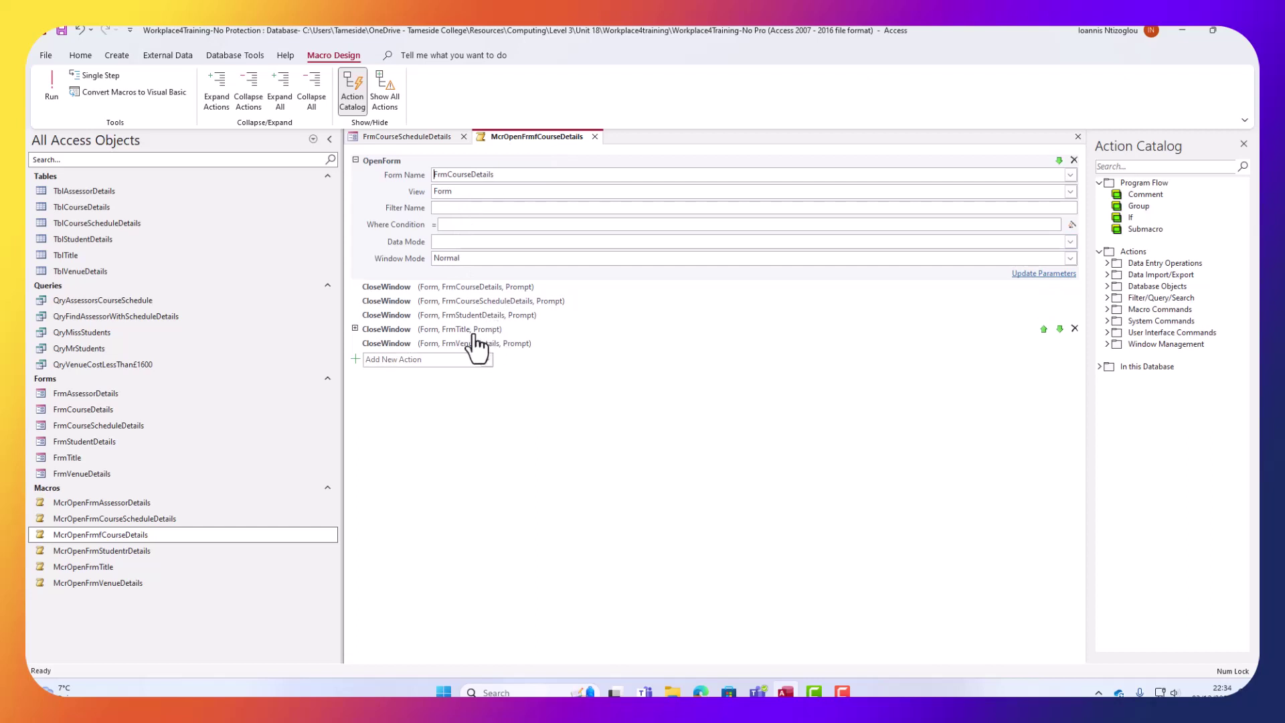
Change the CloseWindow action for FrmCourseDetails to close FrmAssessorDetails instead.
{"action": "left_click", "coordinate": [348, 287]}
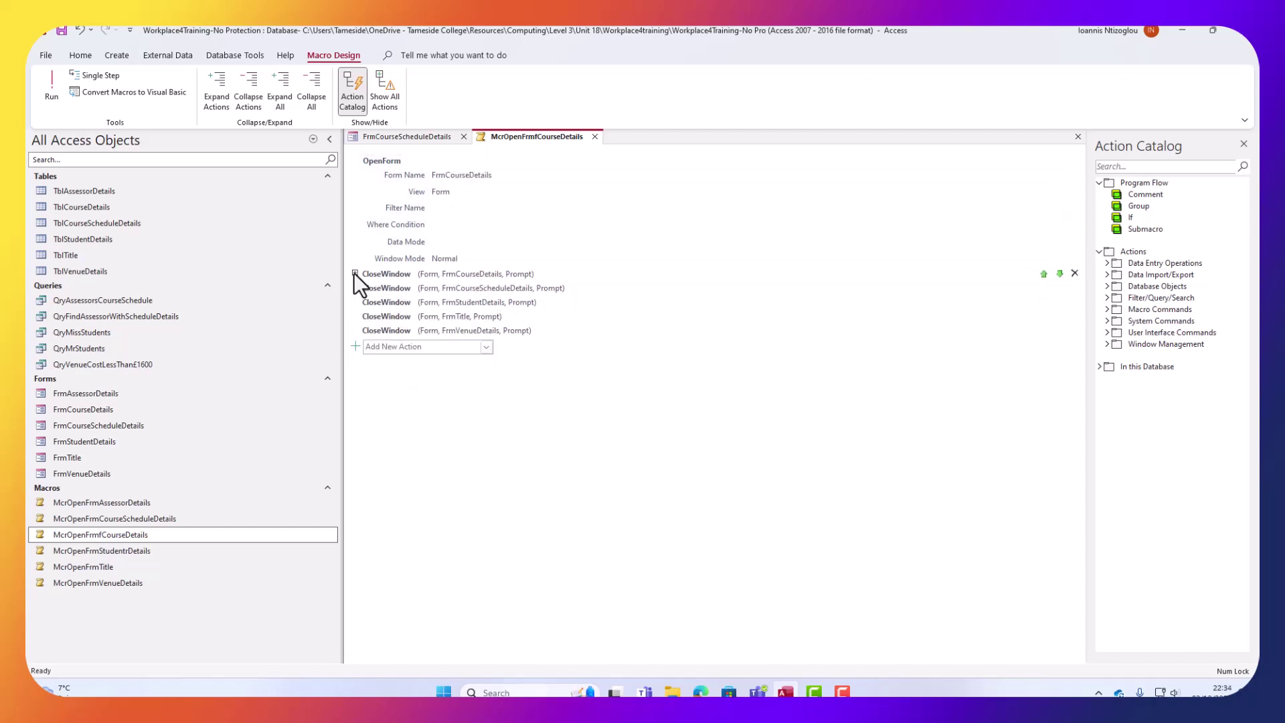
{"action": "left_click", "coordinate": [355, 273]}
{"action": "left_click", "coordinate": [487, 303]}
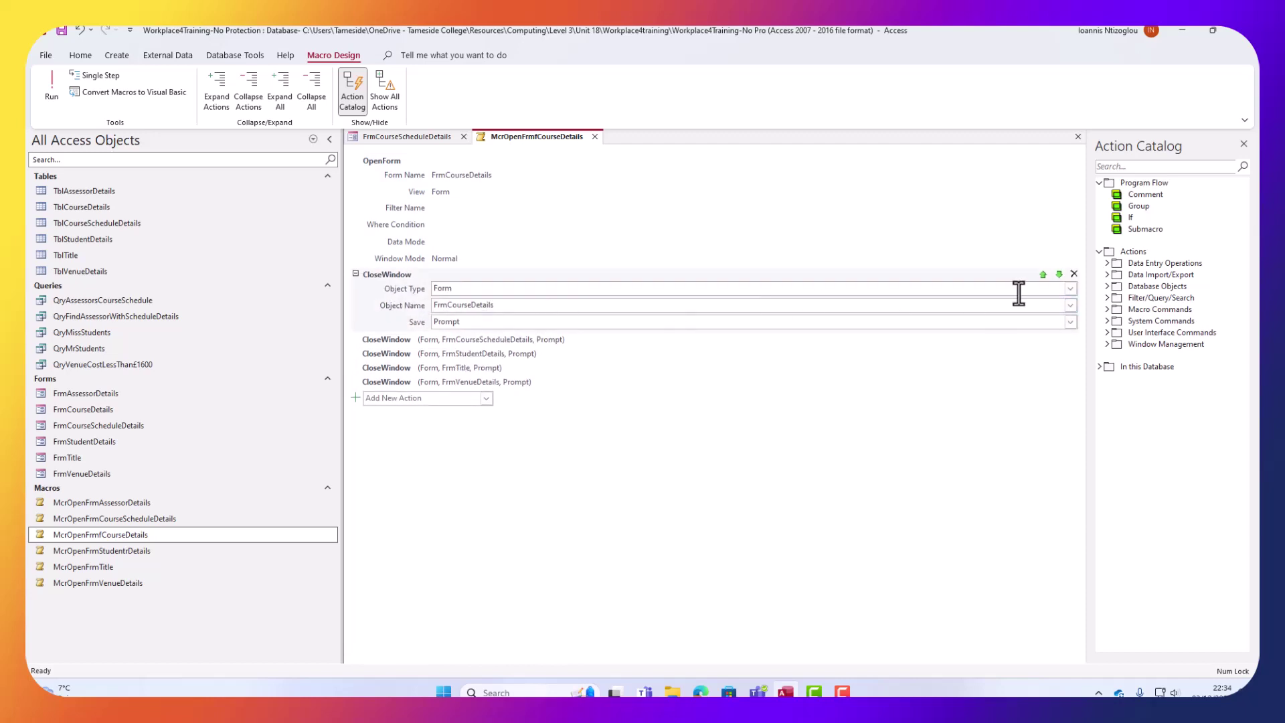
{"action": "left_click", "coordinate": [1070, 304]}
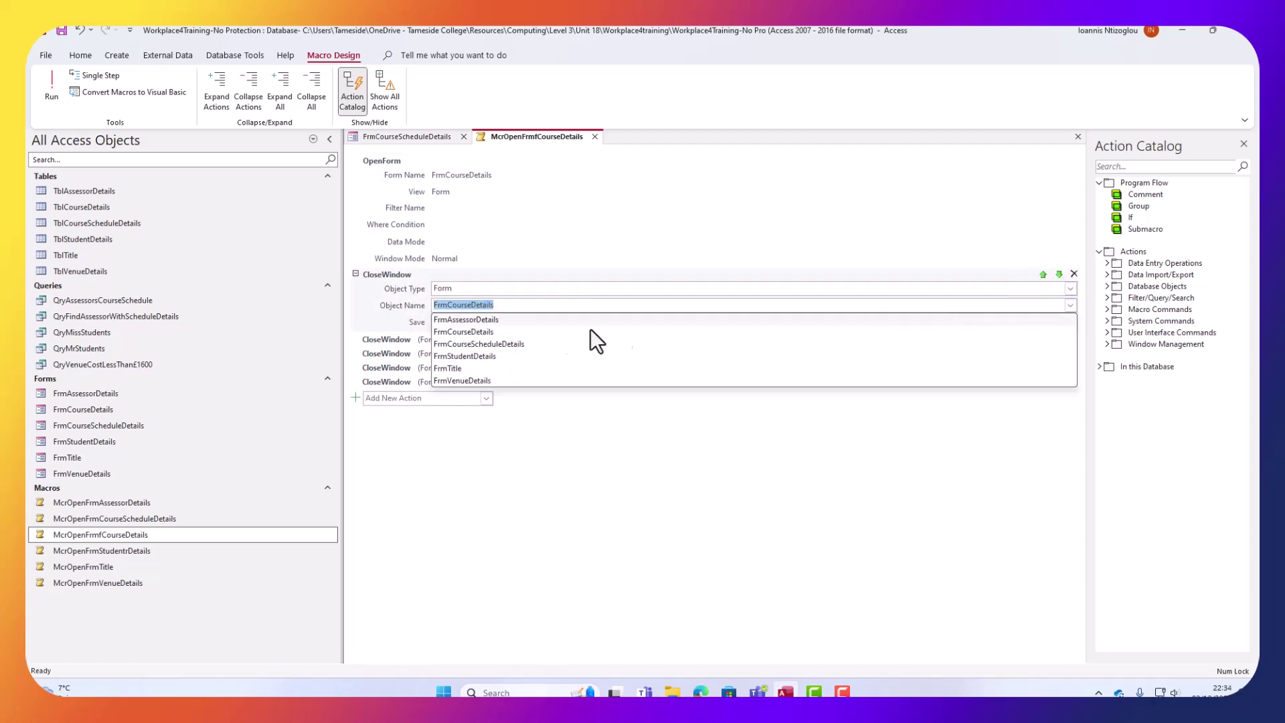
{"action": "left_click", "coordinate": [508, 320]}
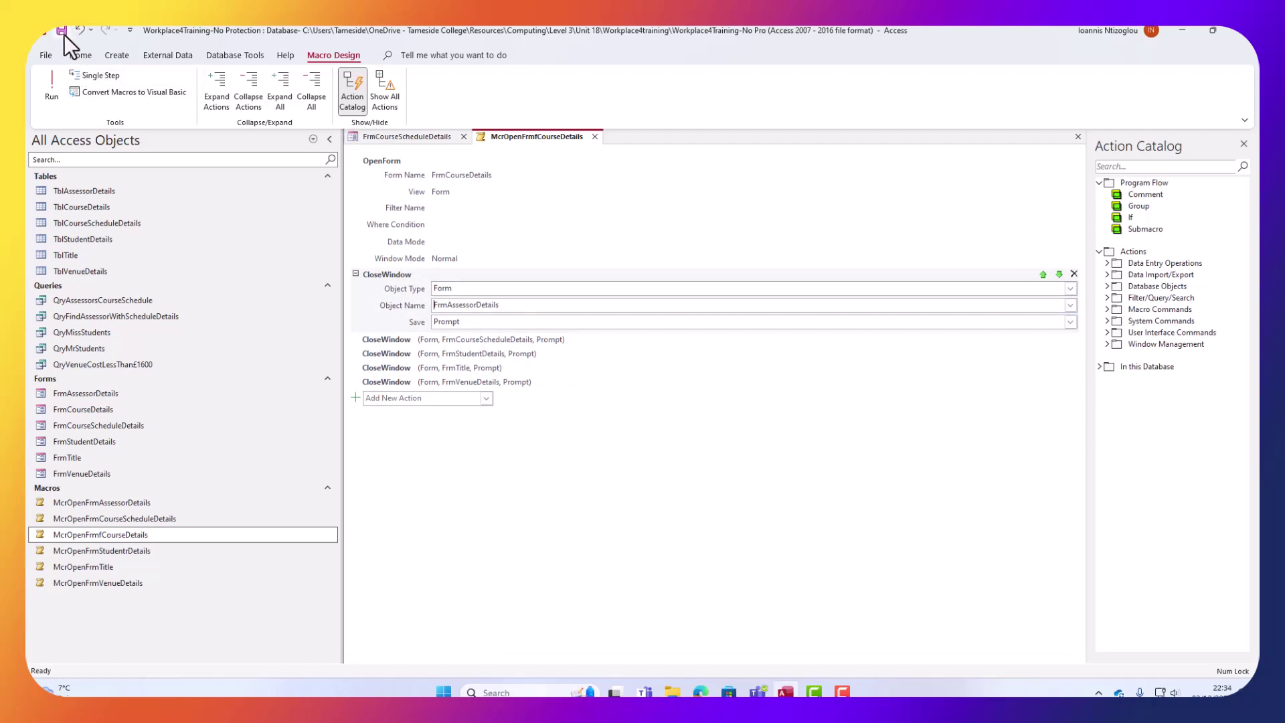
Run the course details macro as a test, closing the form it opens and the macro's design.
{"action": "left_click", "coordinate": [56, 87]}
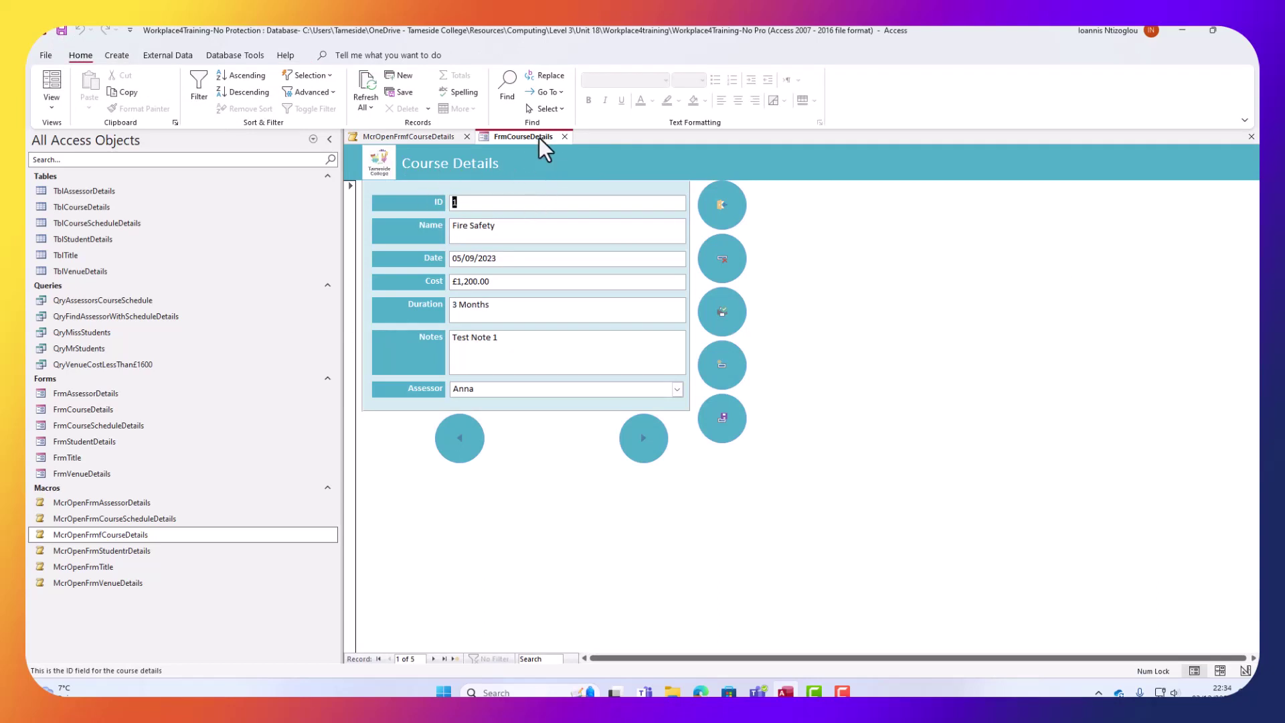
{"action": "left_click", "coordinate": [565, 136]}
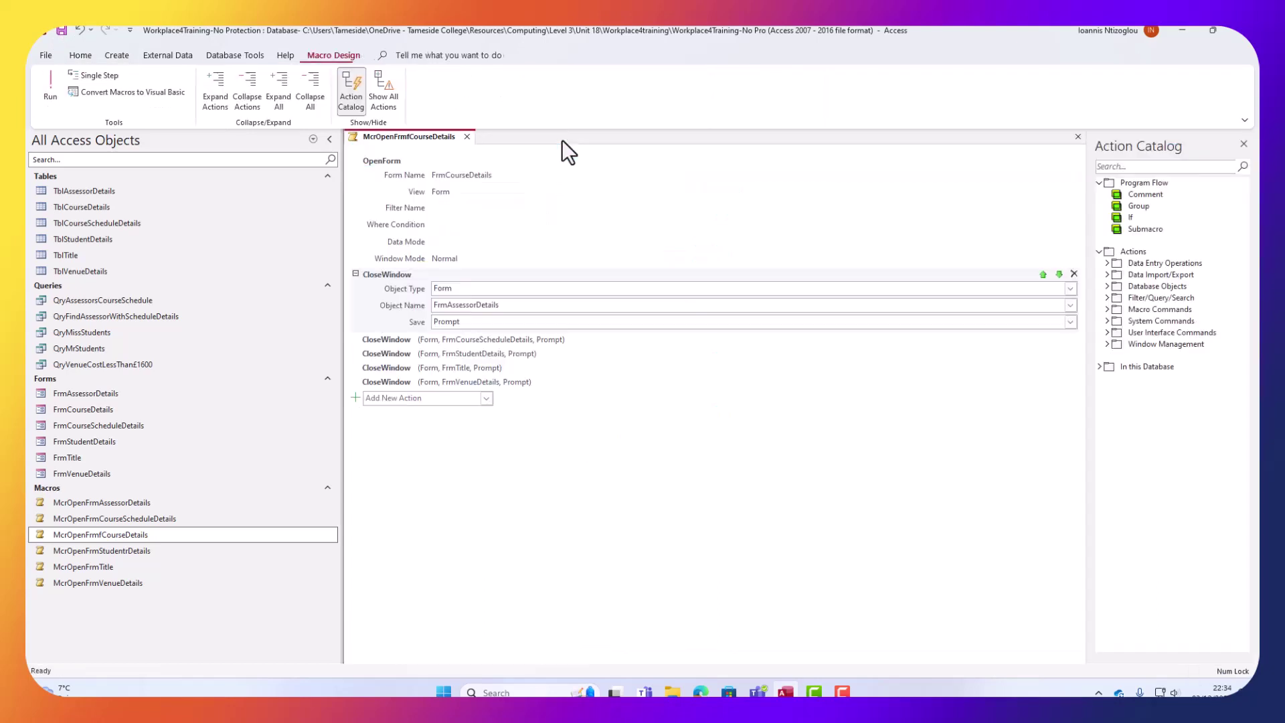
{"action": "left_click", "coordinate": [467, 138]}
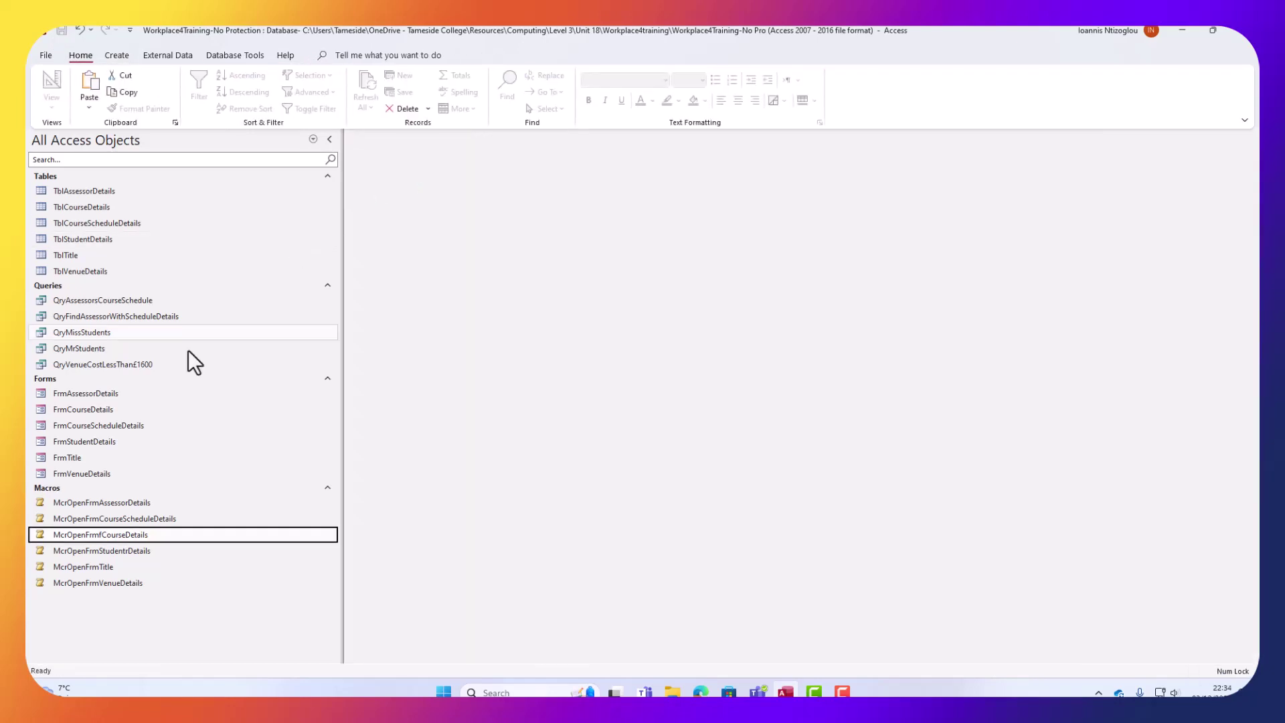
Open the McrOpenFrmStudentrDetails macro's design and set its OpenForm action to open FrmStudentDetails.
{"action": "right_click", "coordinate": [107, 547]}
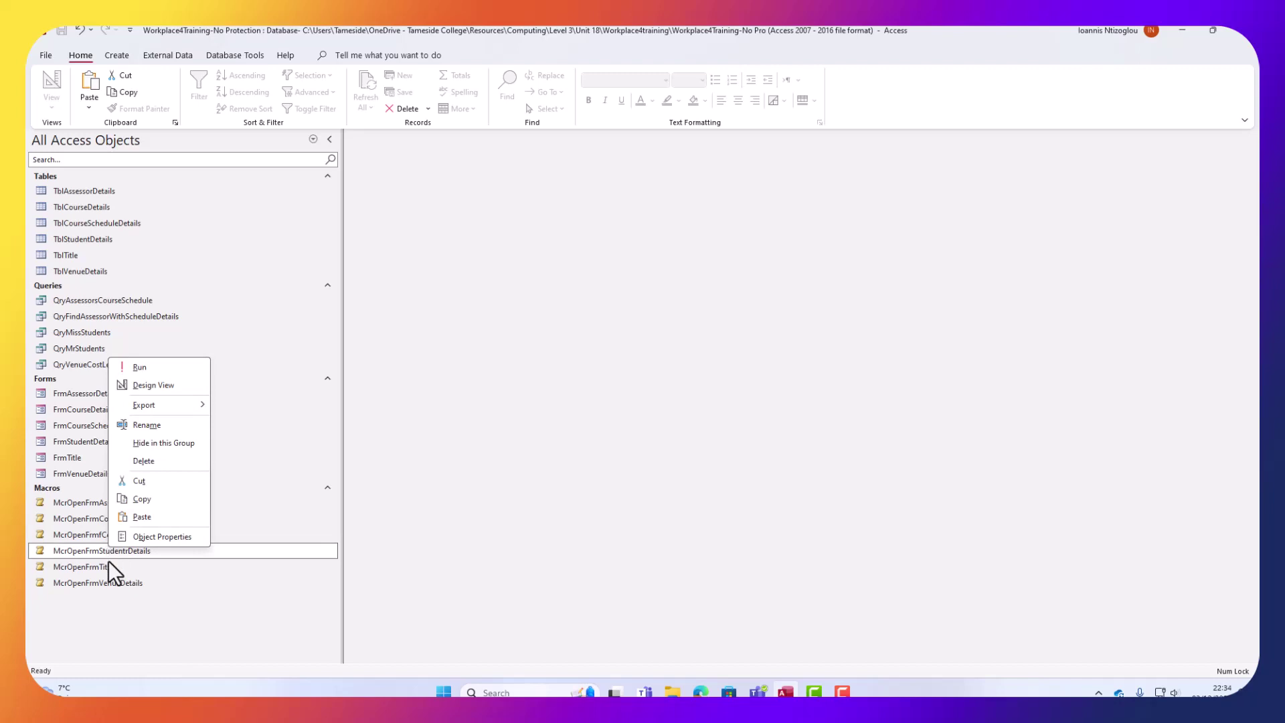
{"action": "left_click", "coordinate": [148, 386]}
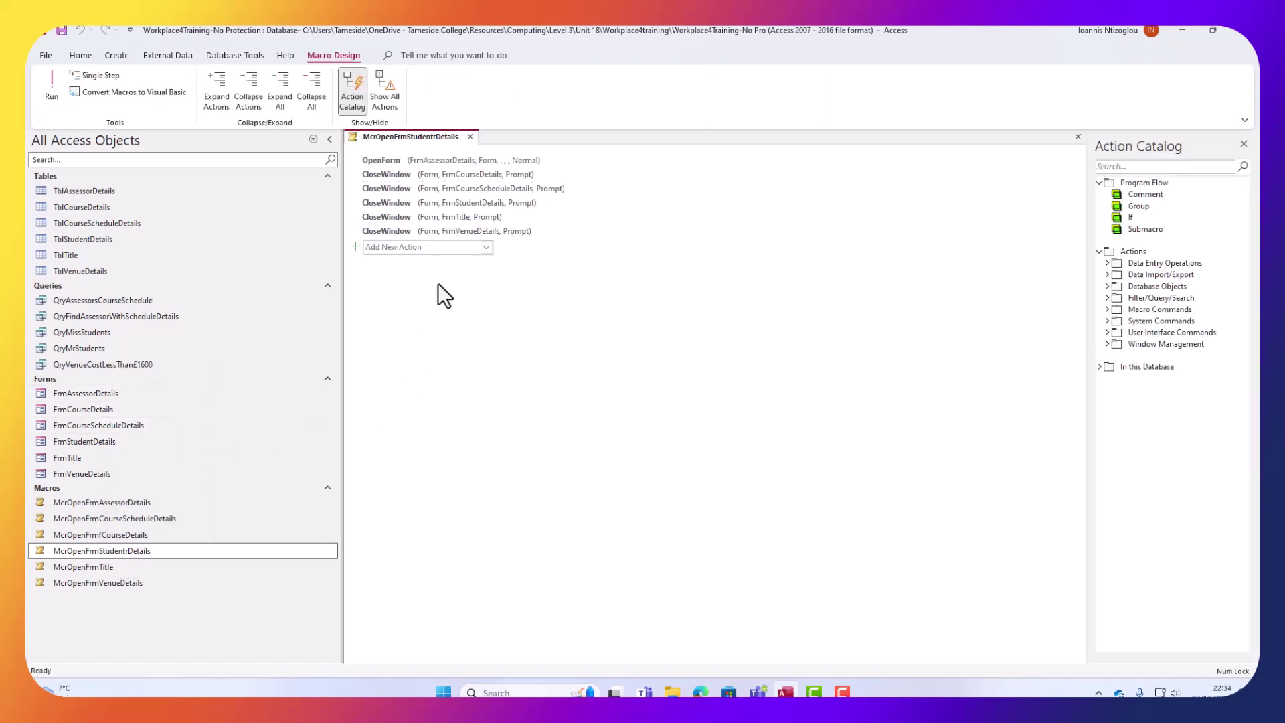
{"action": "left_click", "coordinate": [355, 159]}
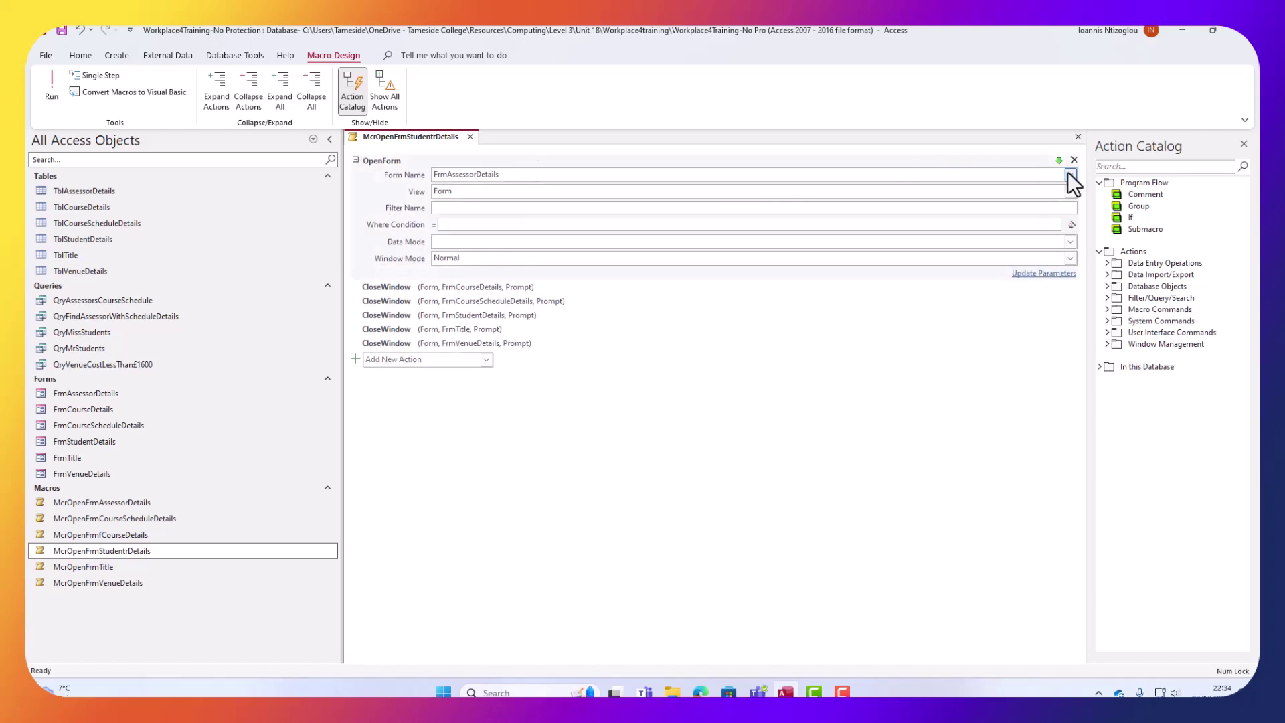
{"action": "left_click", "coordinate": [1070, 175]}
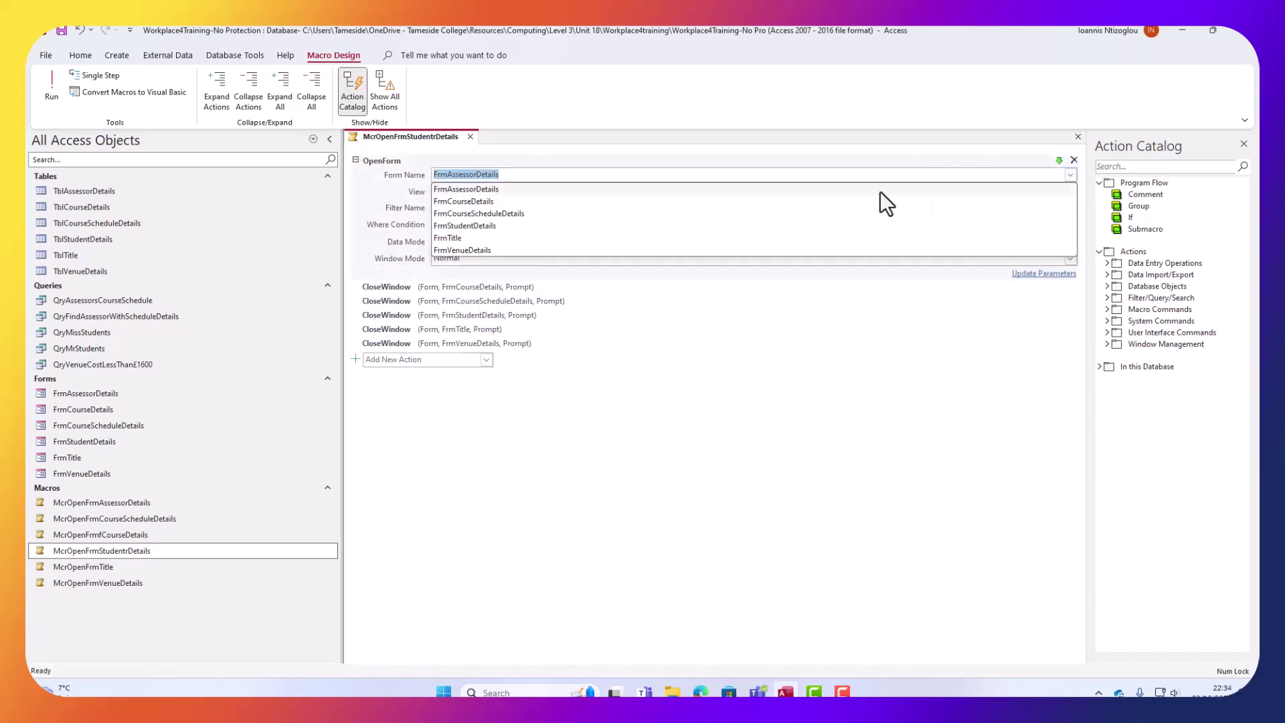
{"action": "left_click", "coordinate": [514, 226]}
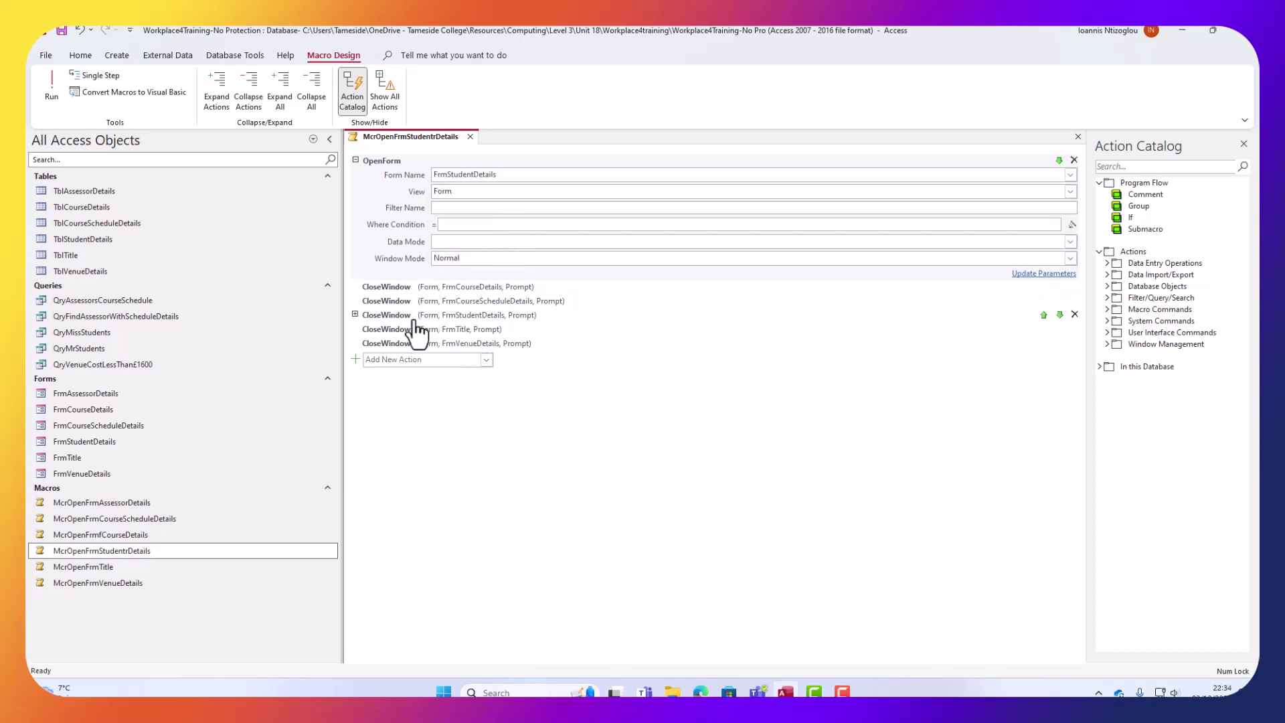
Change the CloseWindow action for FrmStudentDetails to close FrmAssessorDetails instead, and close the student macro's design with its changes saved.
{"action": "left_click", "coordinate": [354, 314]}
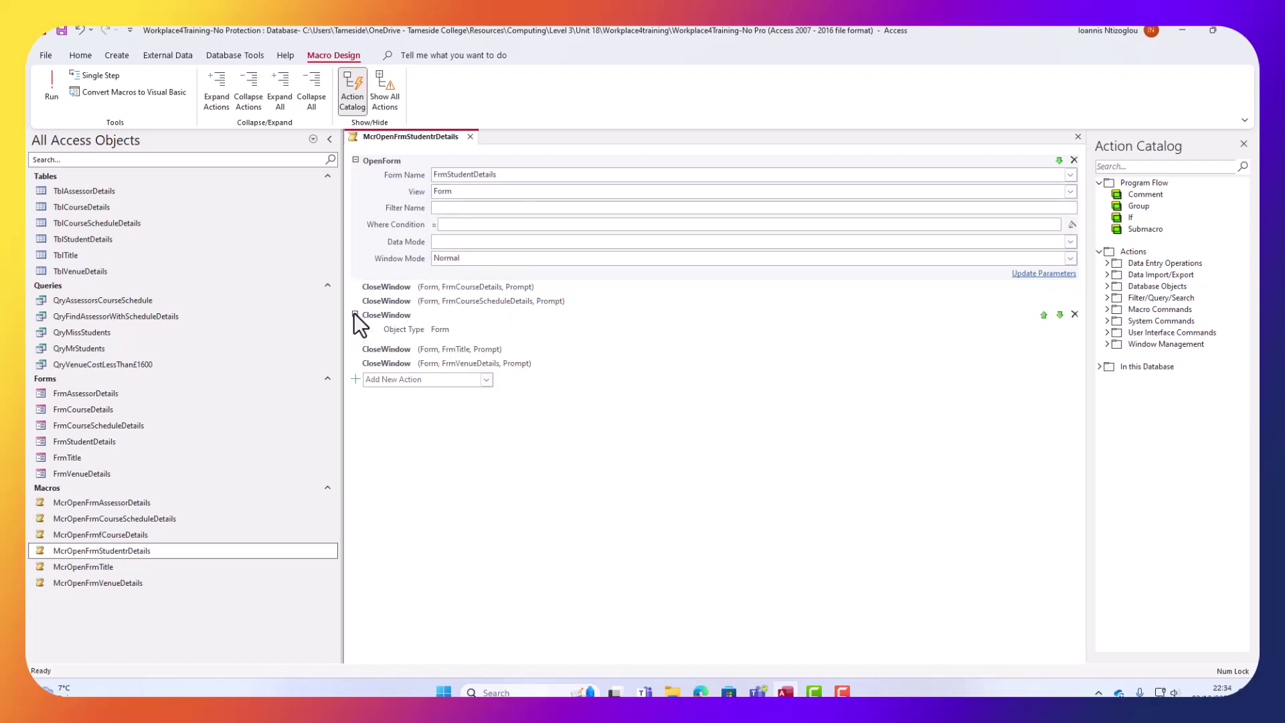
{"action": "left_click", "coordinate": [508, 355]}
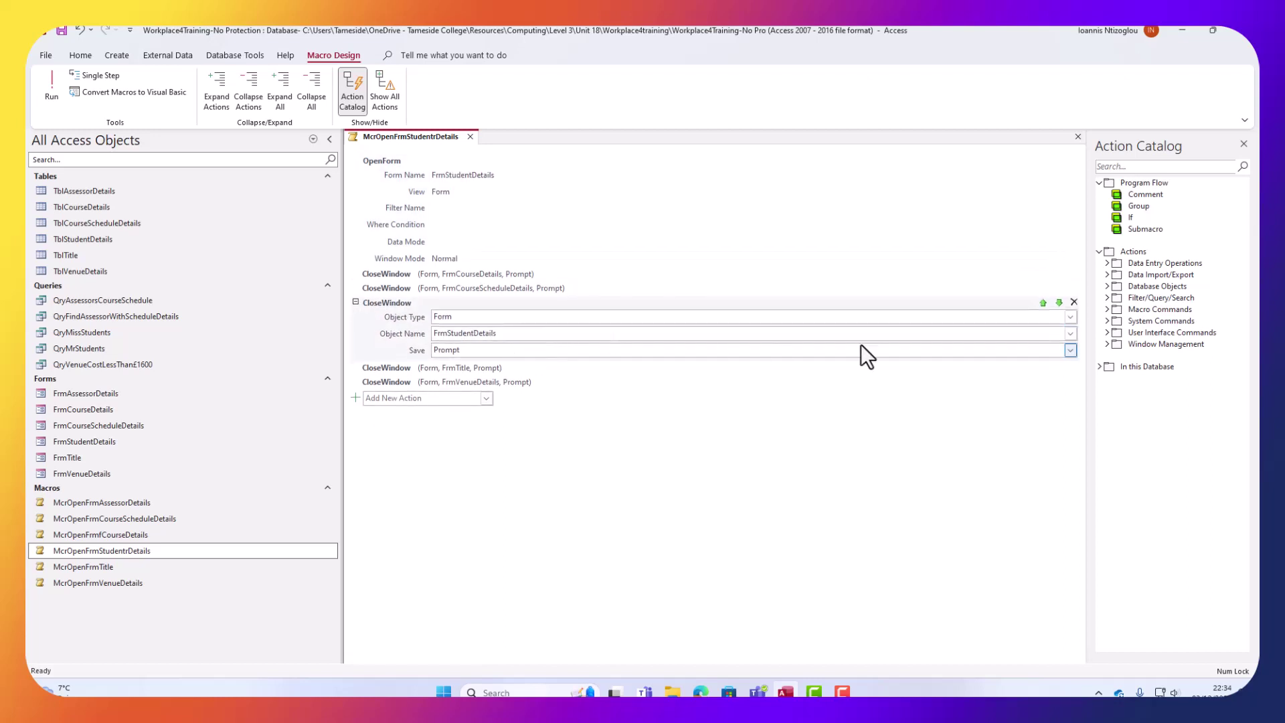
{"action": "left_click", "coordinate": [1071, 334]}
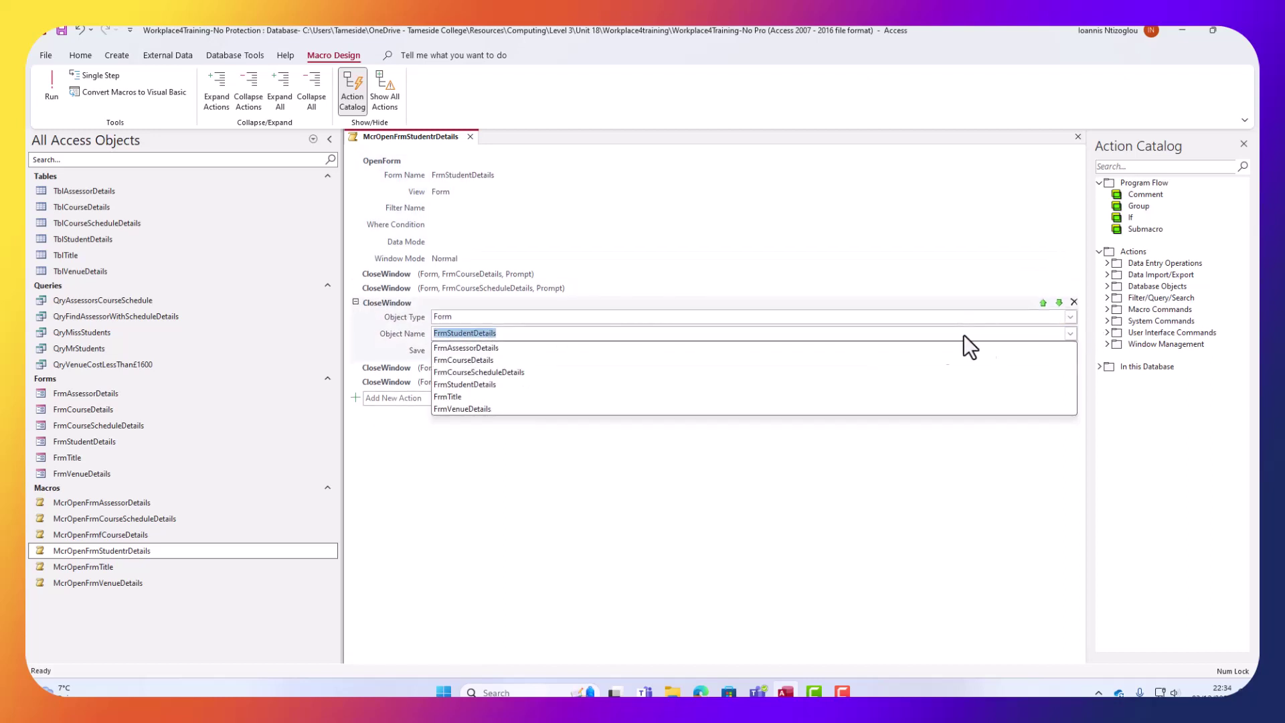
{"action": "left_click", "coordinate": [501, 350]}
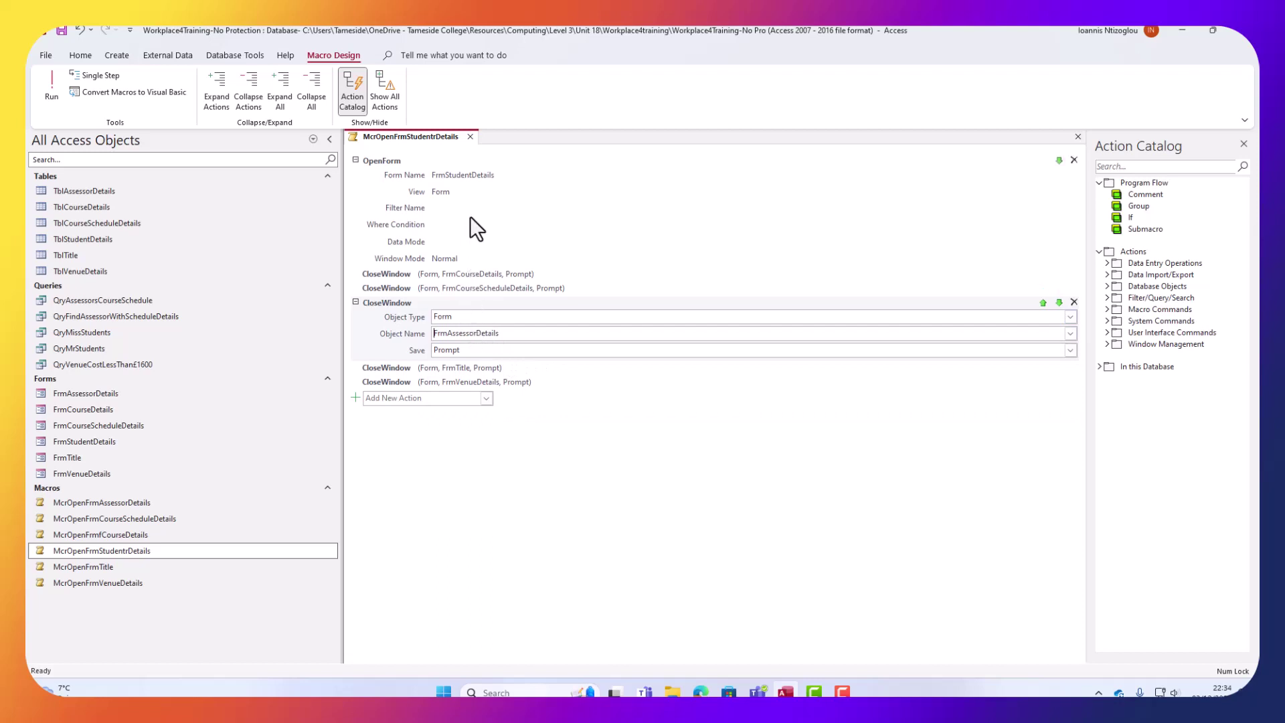
{"action": "left_click", "coordinate": [471, 136]}
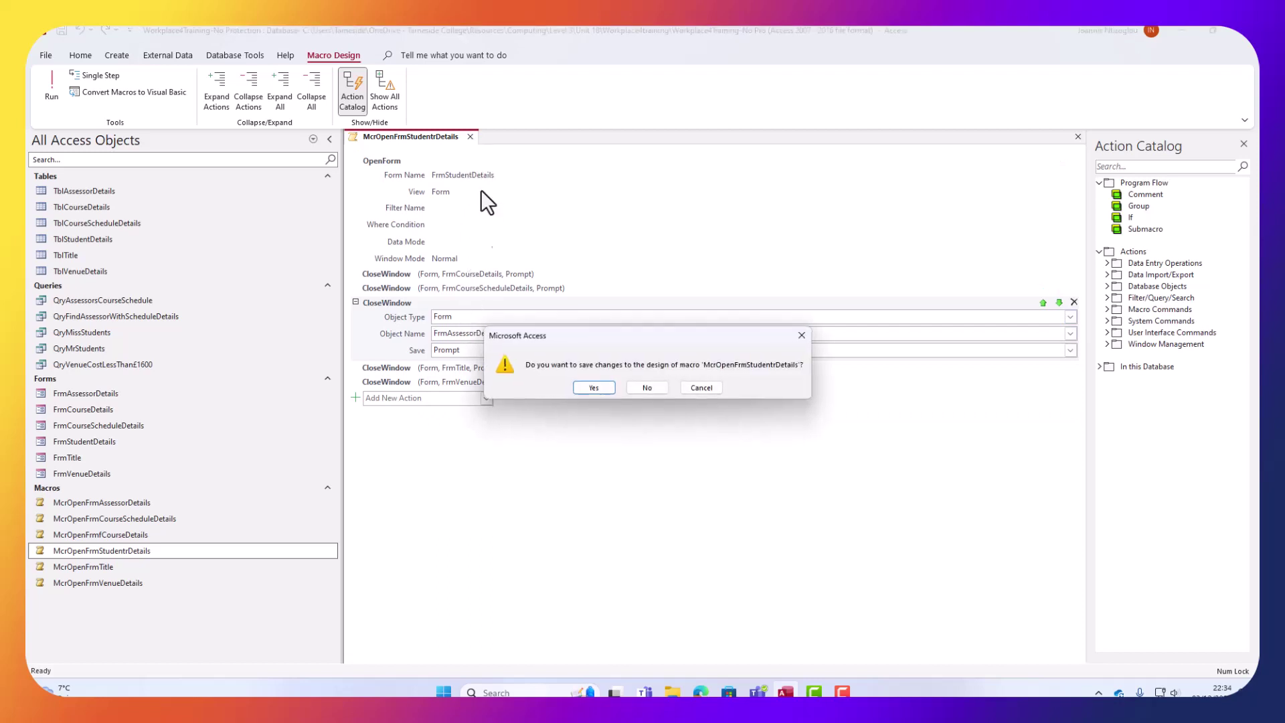
{"action": "left_click", "coordinate": [593, 387]}
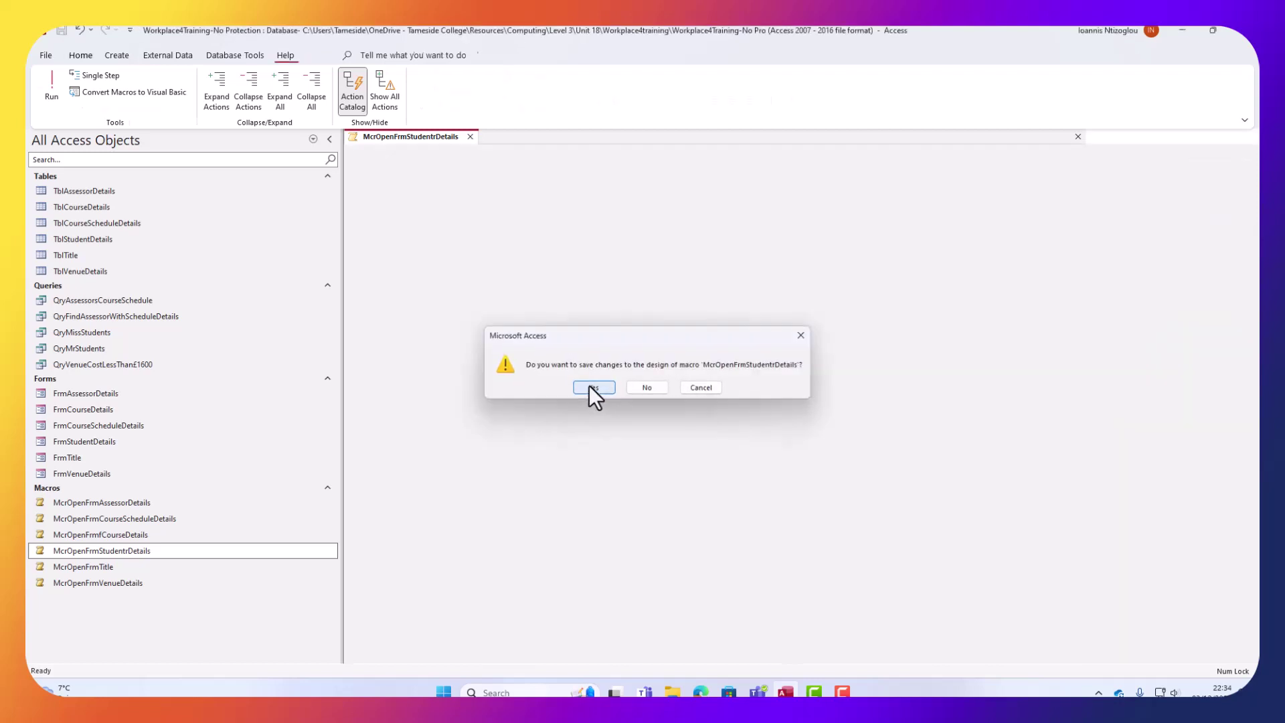
Open the McrOpenFrmTitle macro's design and set its OpenForm action to open FrmTitle.
{"action": "right_click", "coordinate": [98, 566]}
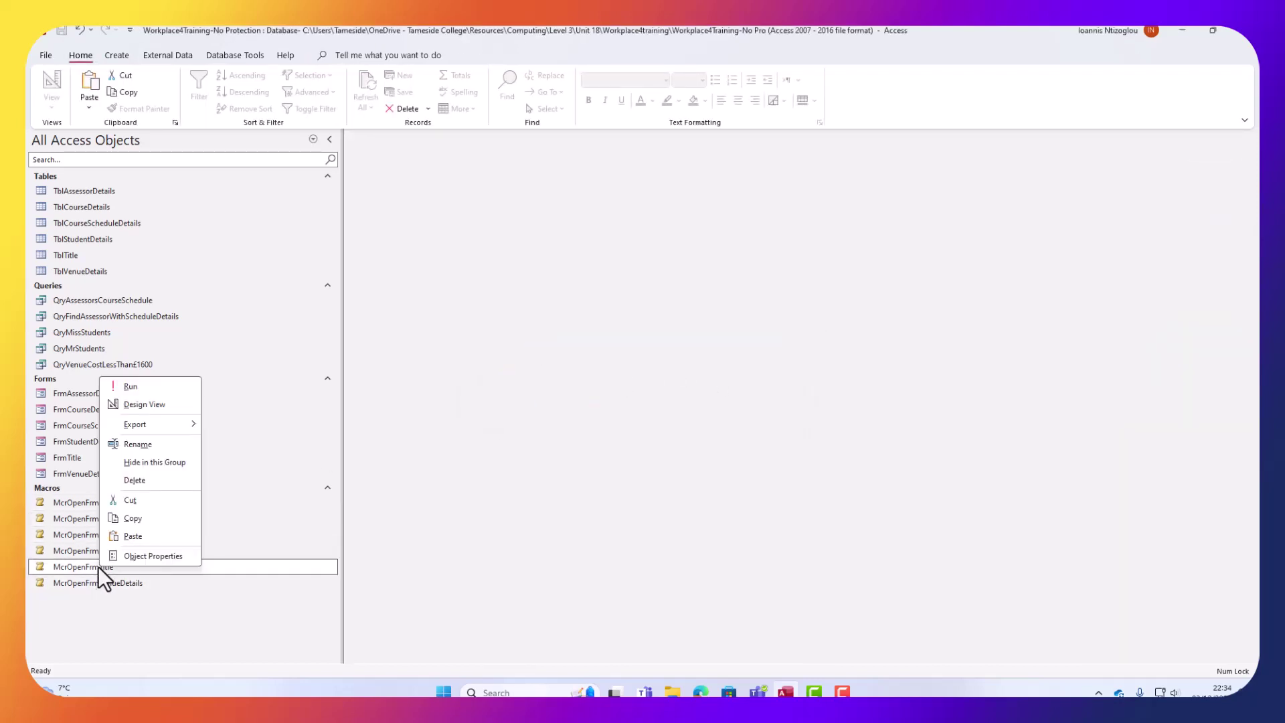
{"action": "left_click", "coordinate": [141, 403]}
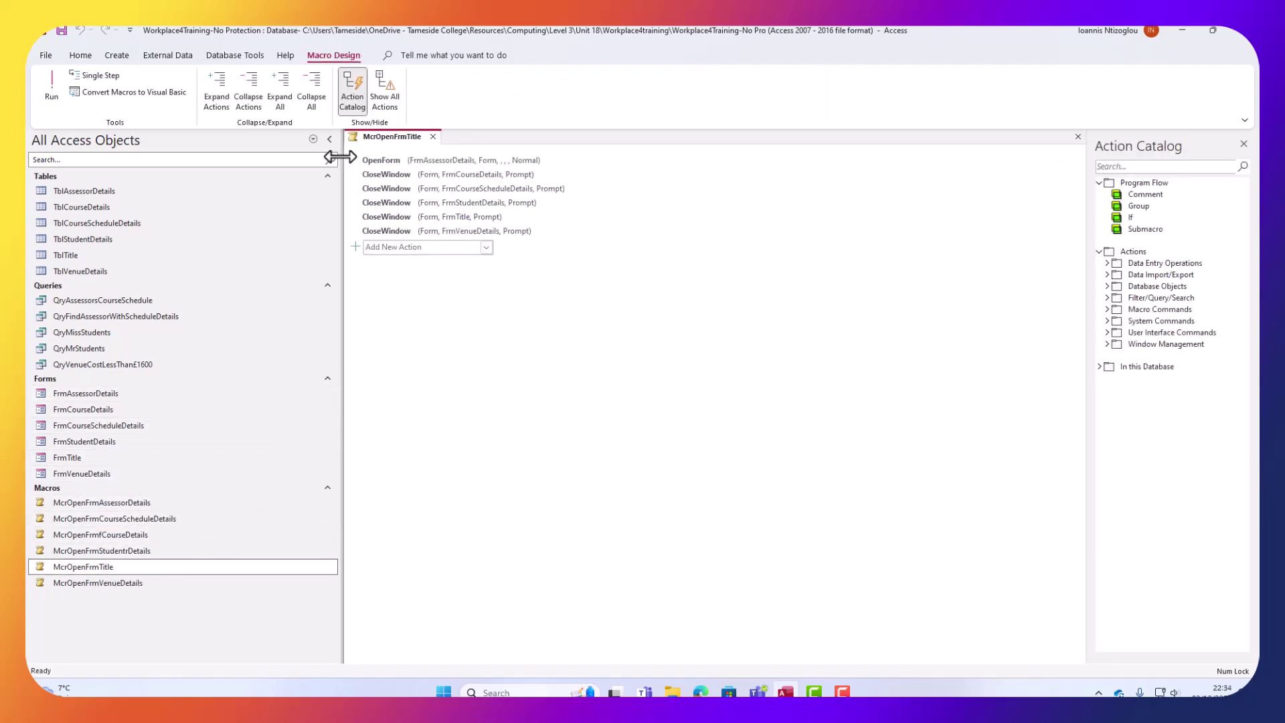
{"action": "left_click", "coordinate": [404, 161]}
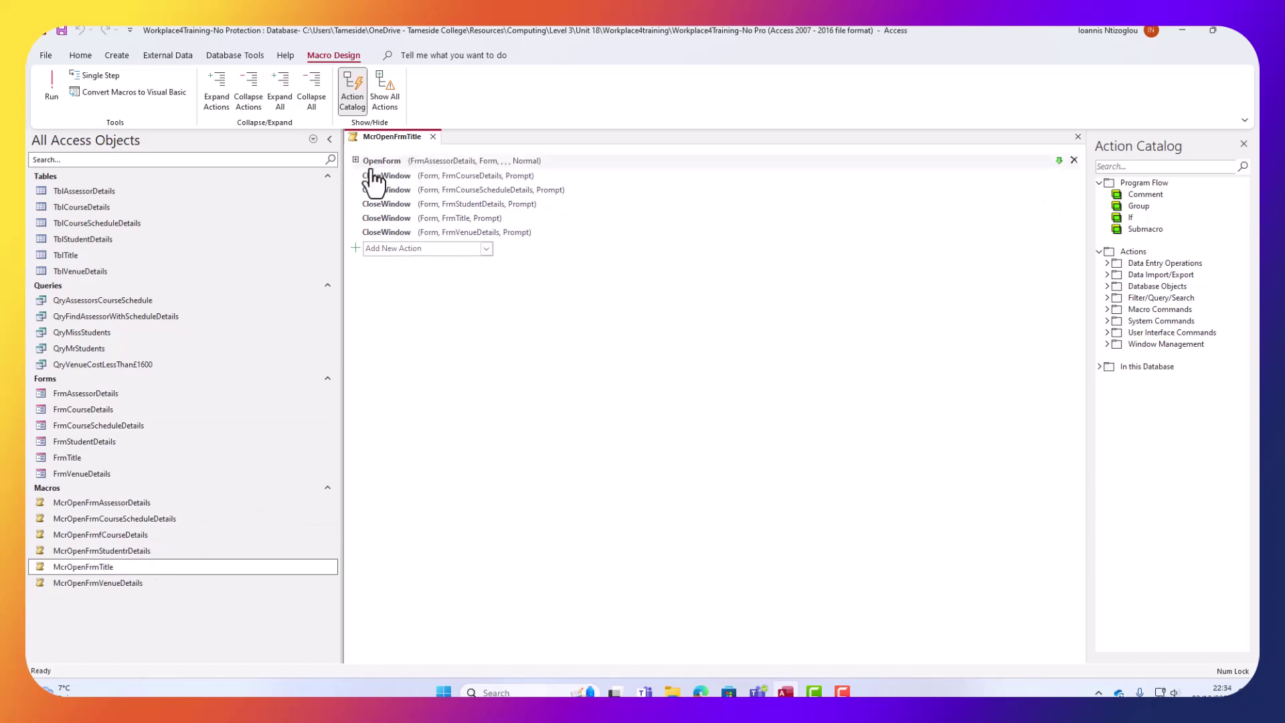
{"action": "left_click", "coordinate": [355, 161]}
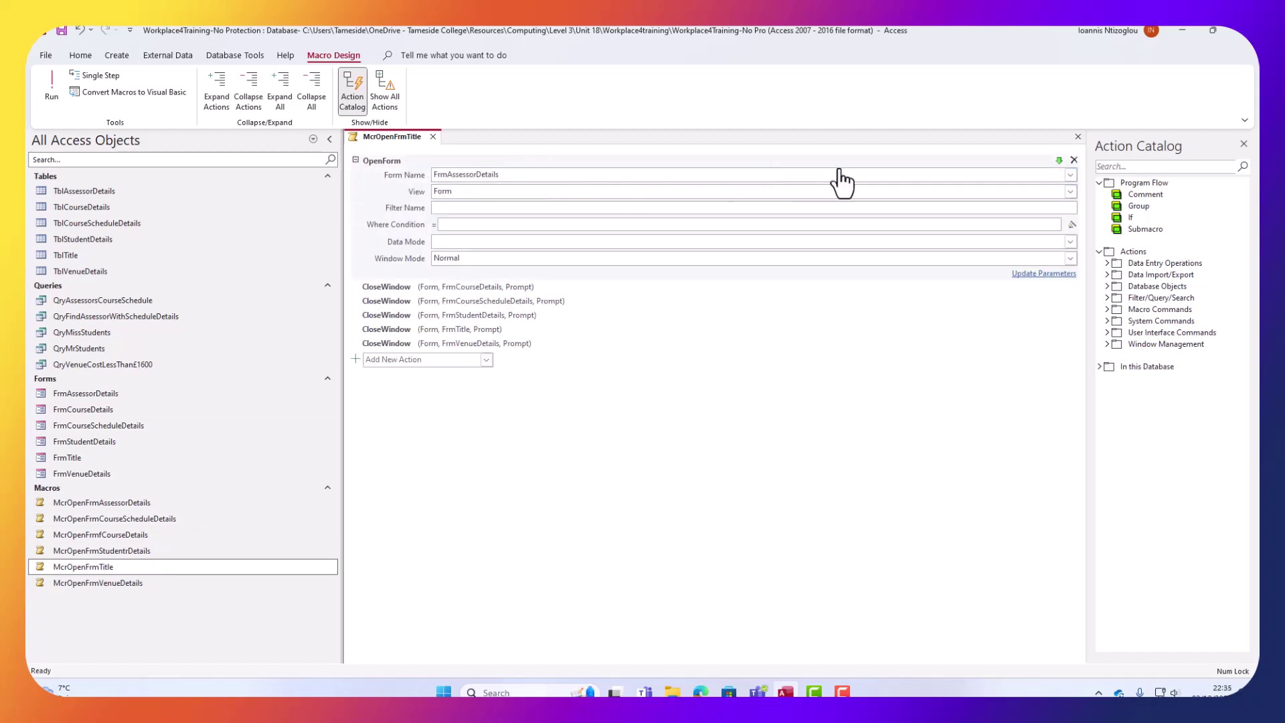
{"action": "left_click", "coordinate": [1070, 176]}
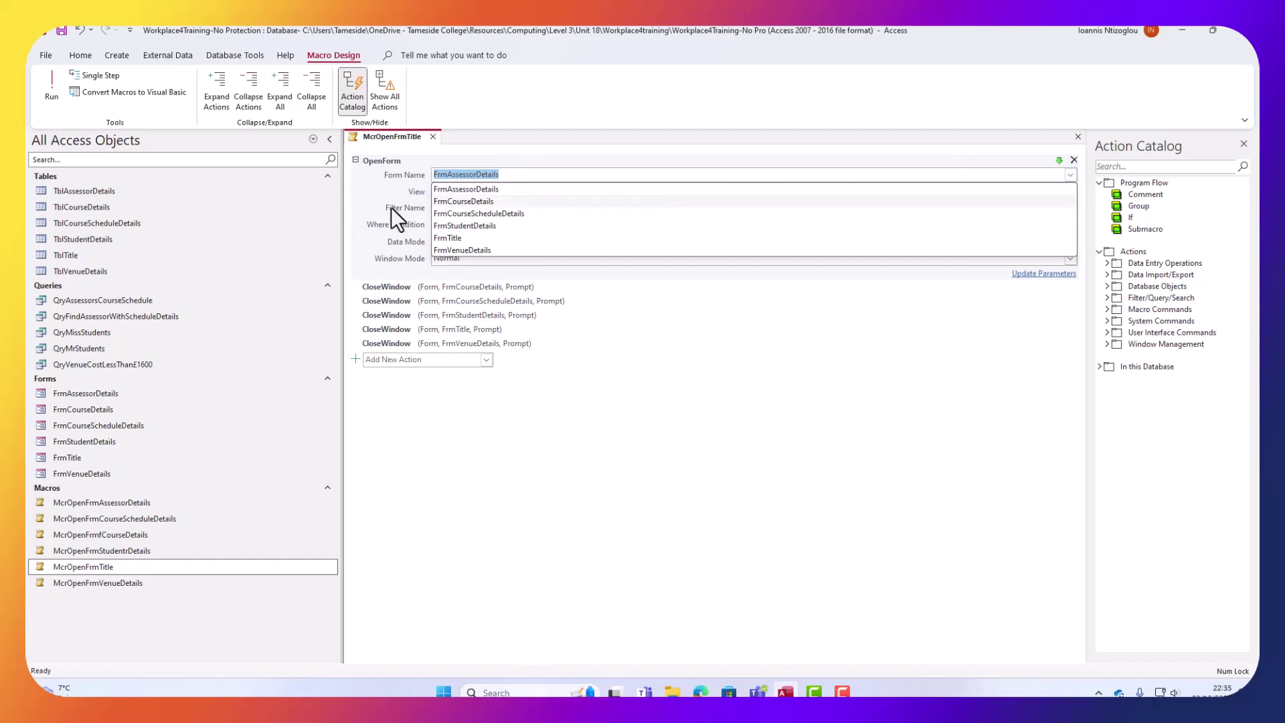
{"action": "left_click", "coordinate": [442, 237]}
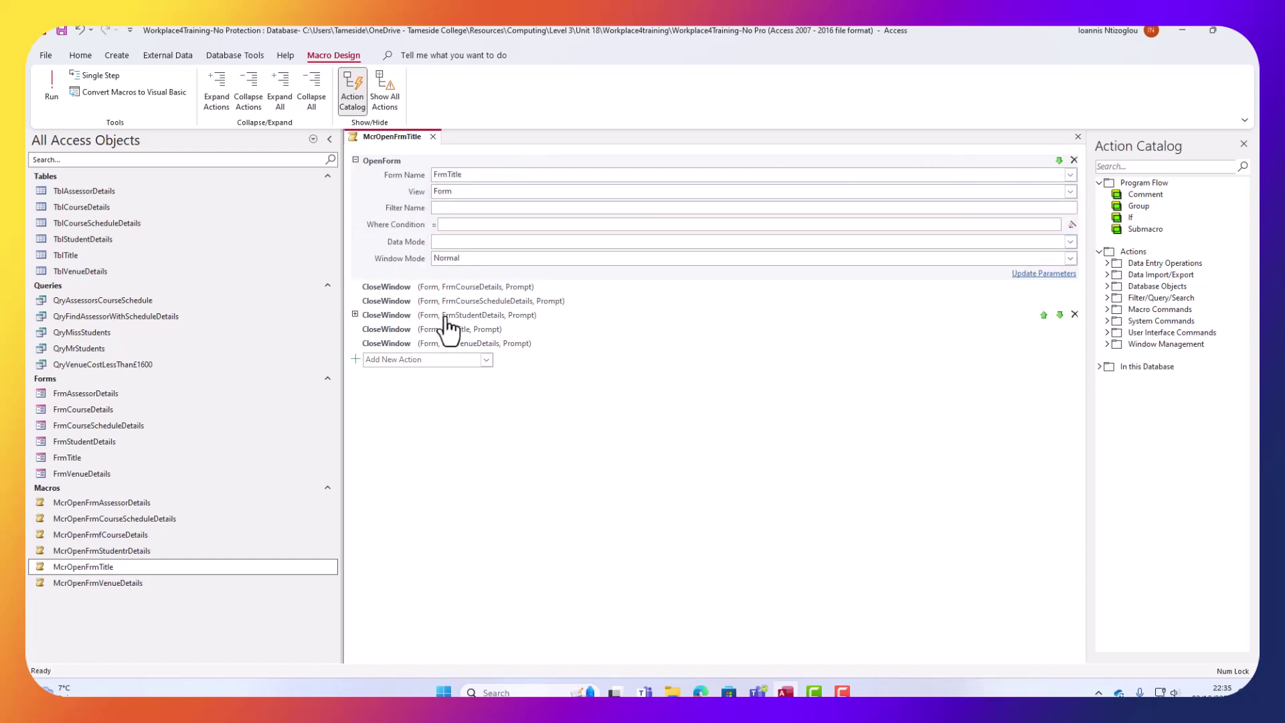
Change the CloseWindow action for FrmTitle to close FrmAssessorDetails instead, and close the title macro's design with its changes saved.
{"action": "left_click", "coordinate": [347, 331]}
{"action": "left_click", "coordinate": [359, 318]}
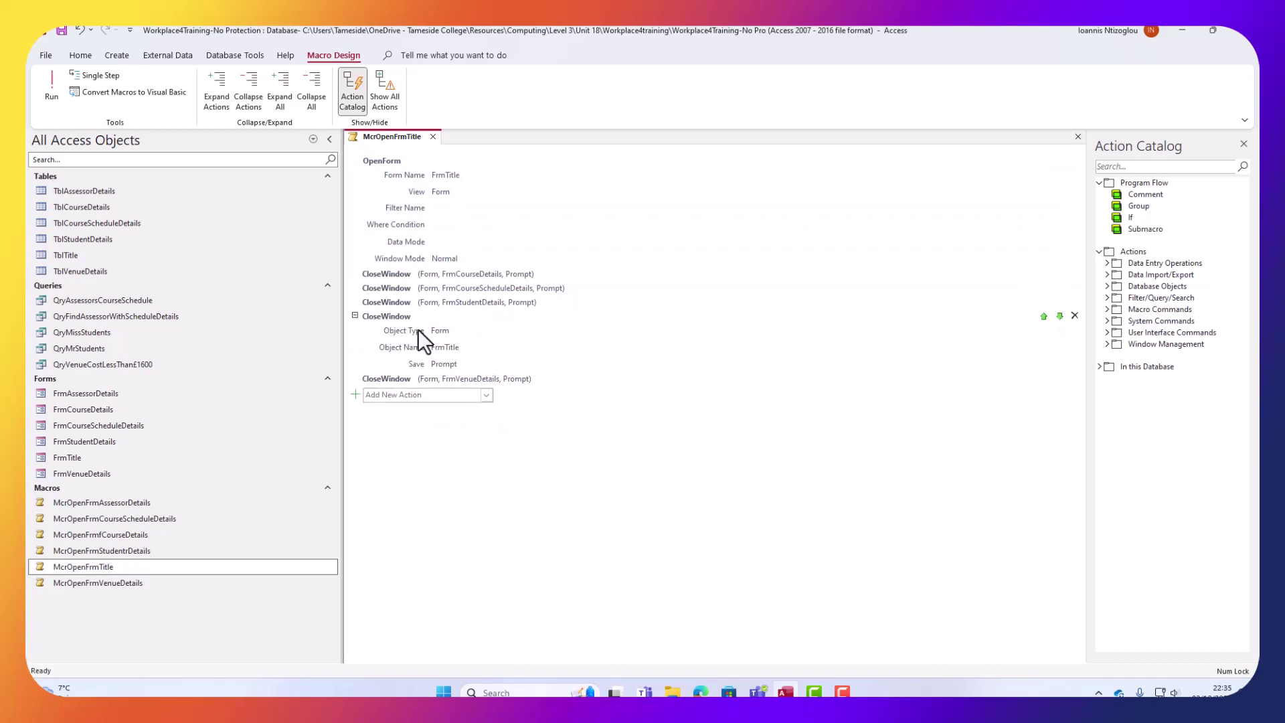
{"action": "left_click", "coordinate": [452, 343]}
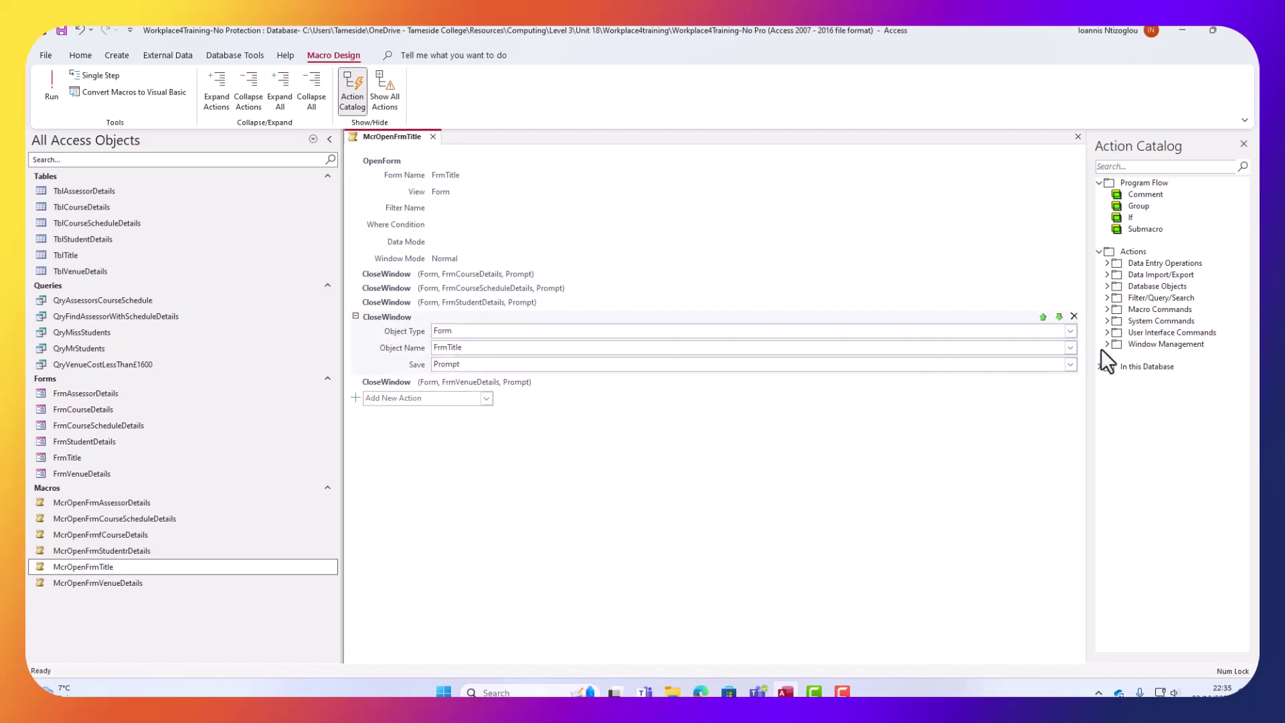
{"action": "left_click", "coordinate": [1071, 348]}
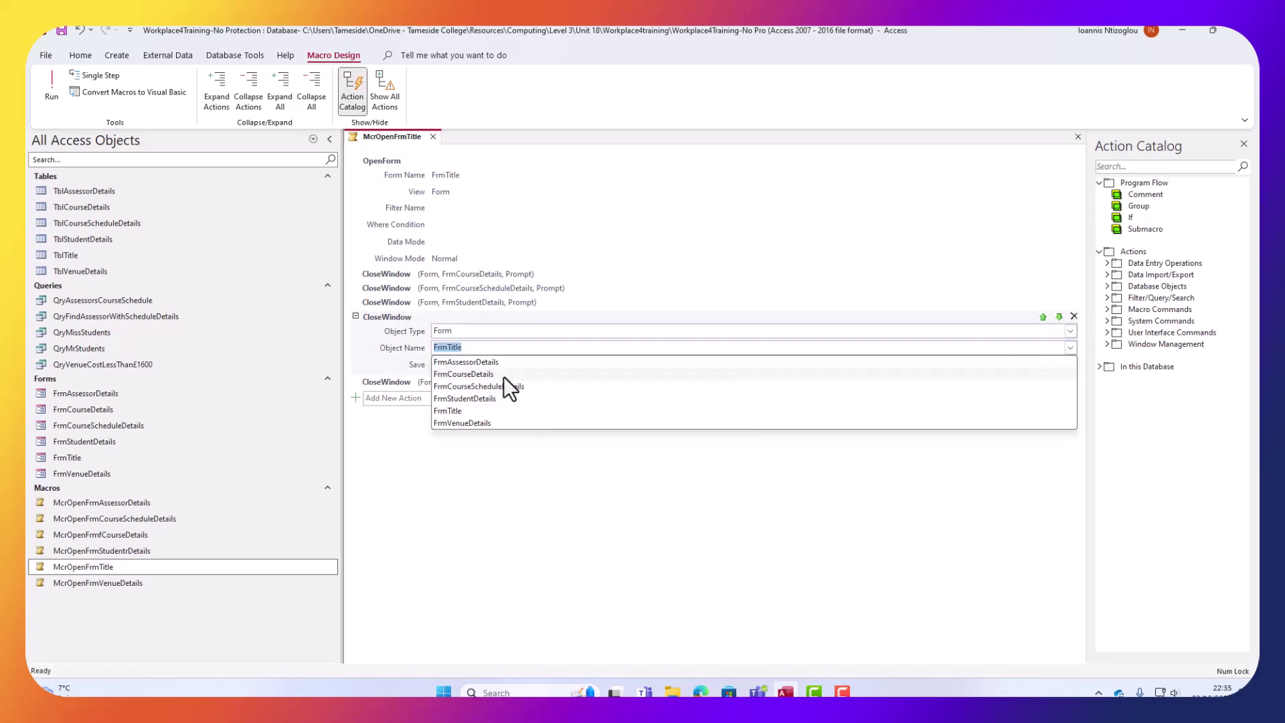
{"action": "left_click", "coordinate": [472, 361]}
{"action": "left_click", "coordinate": [433, 138]}
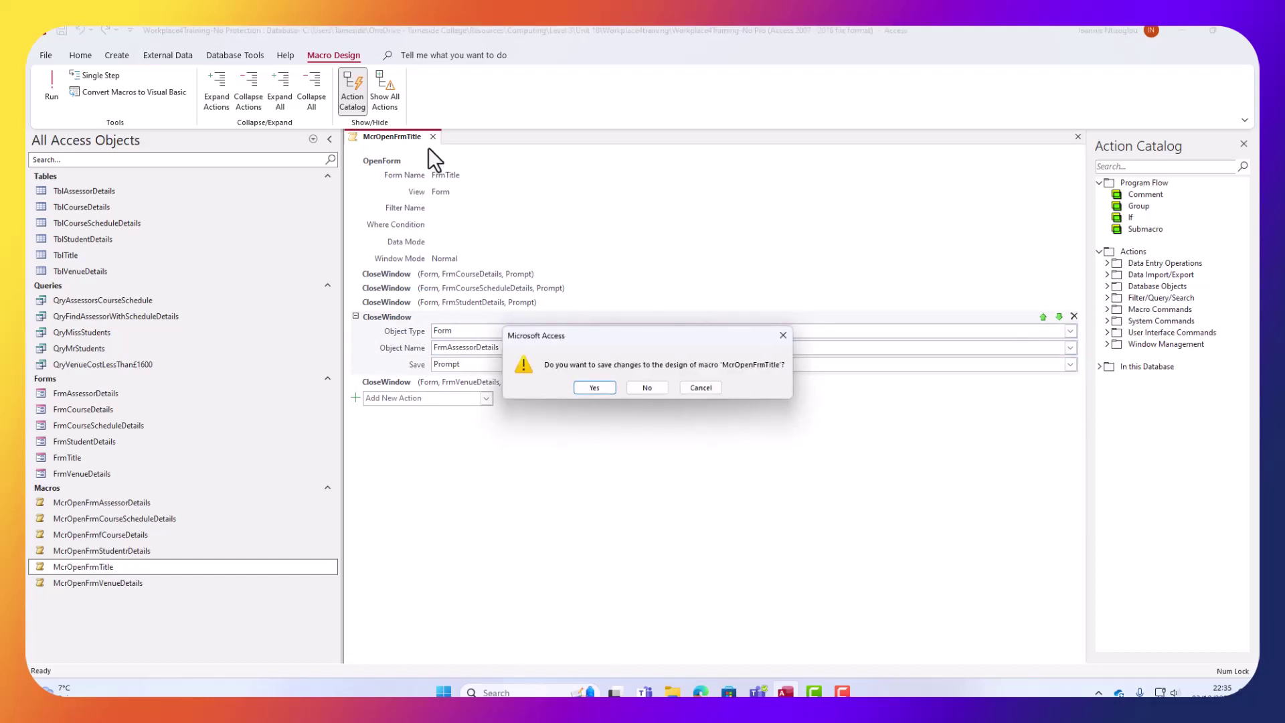
{"action": "left_click", "coordinate": [605, 392]}
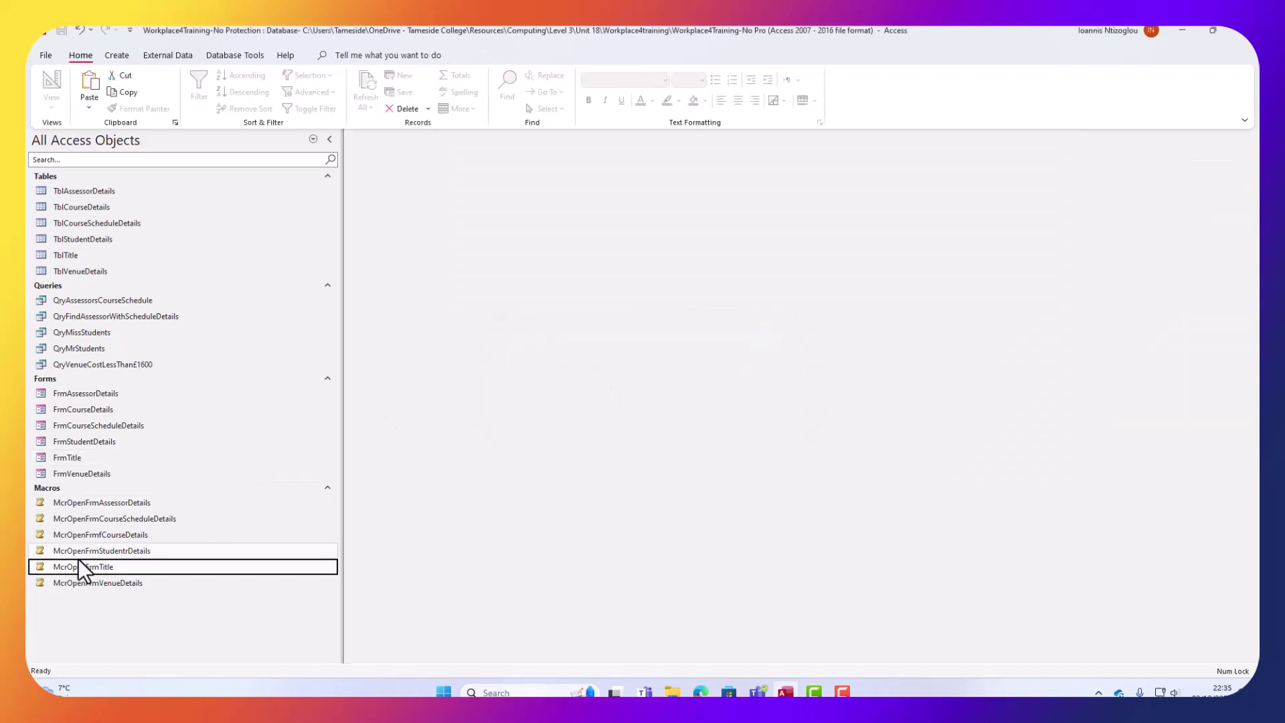
Open the McrOpenFrmVenueDetails macro's design and set its OpenForm action to open FrmVenueDetails.
{"action": "left_click", "coordinate": [91, 584]}
{"action": "right_click", "coordinate": [90, 584]}
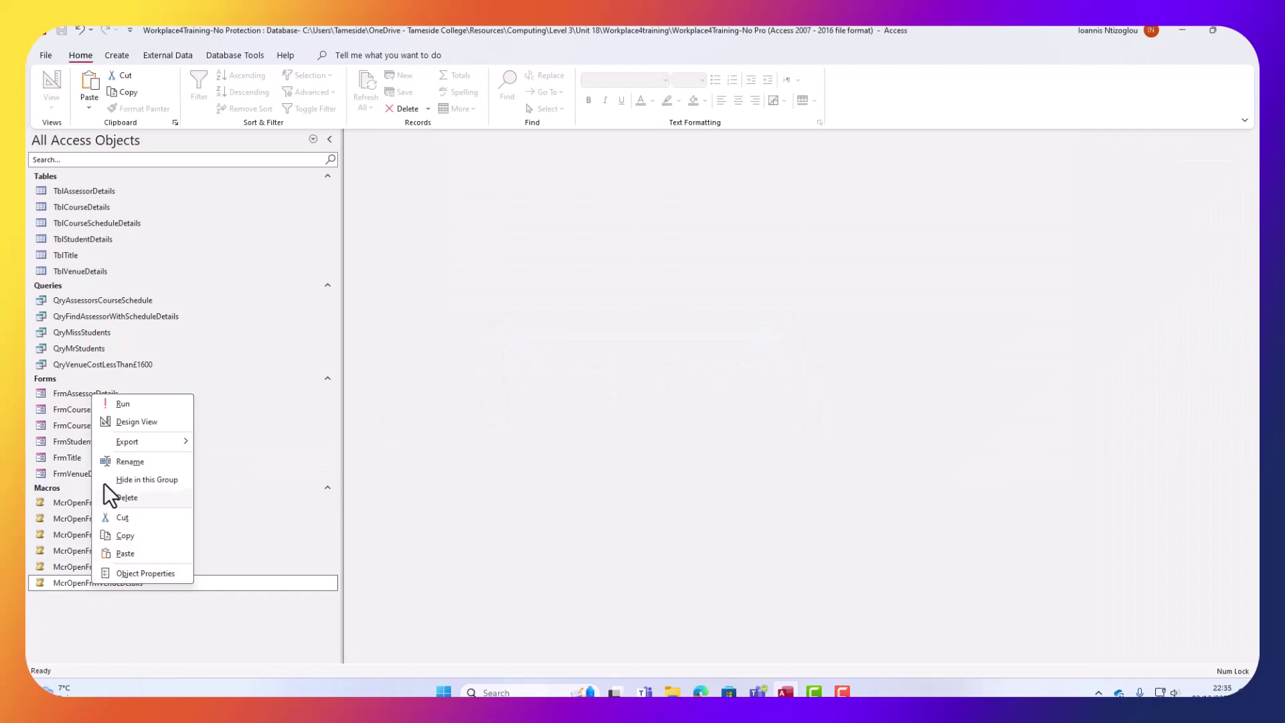
{"action": "left_click", "coordinate": [130, 422]}
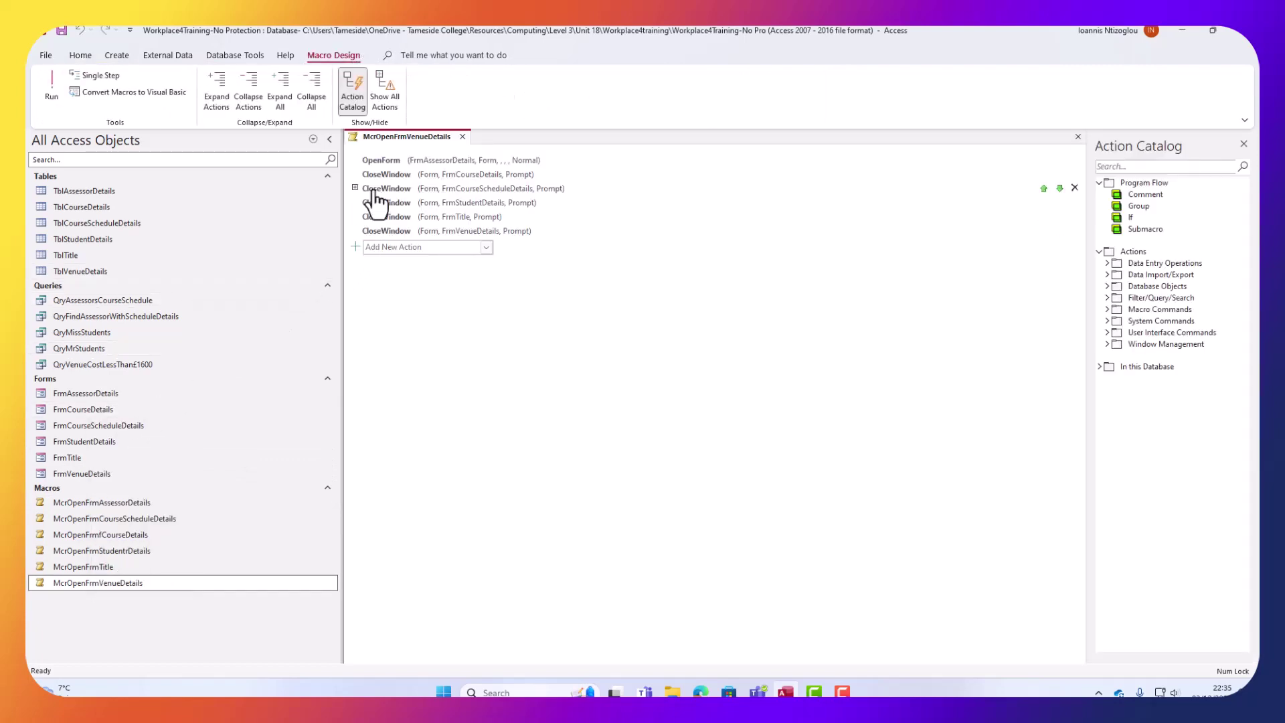
{"action": "left_click", "coordinate": [354, 159]}
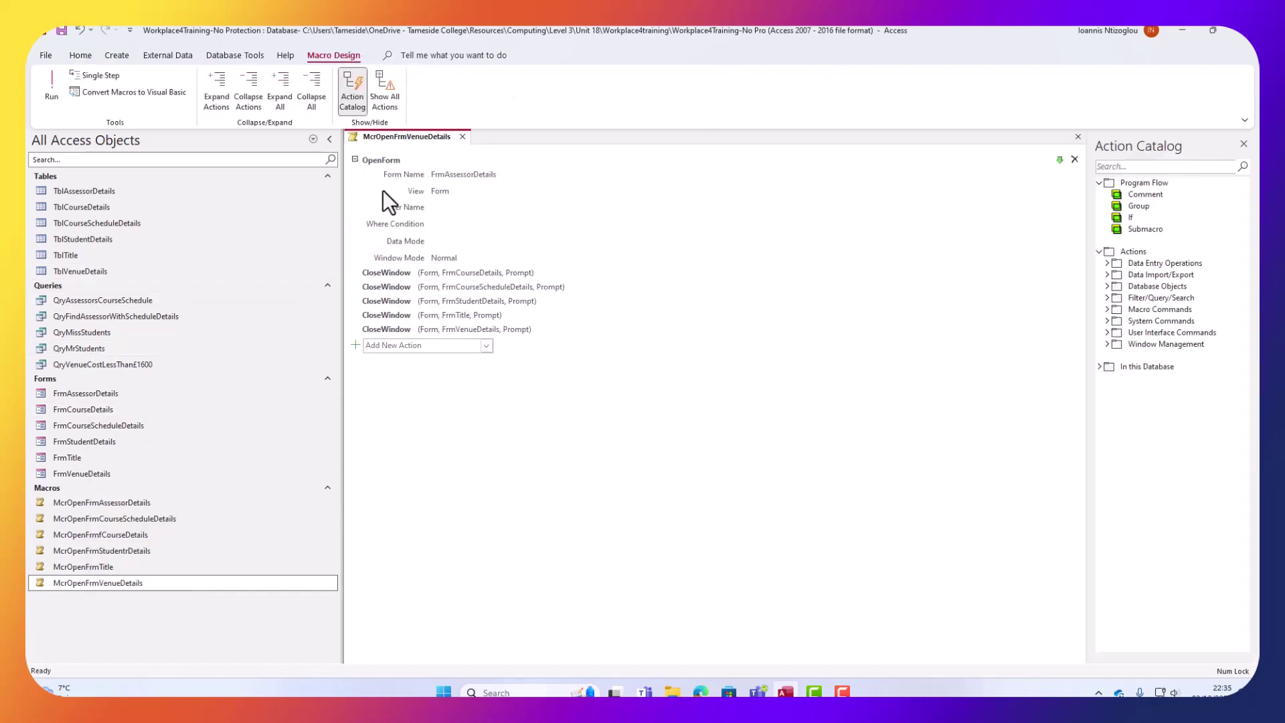
{"action": "left_click", "coordinate": [471, 174]}
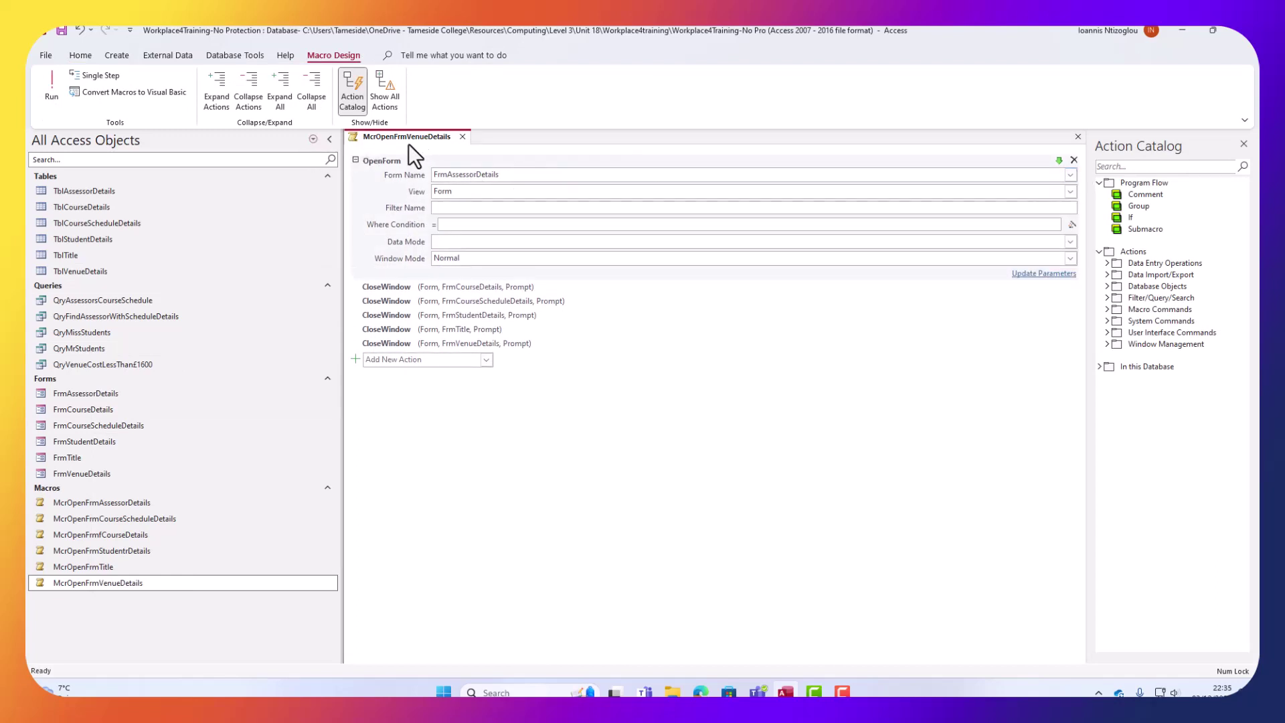
{"action": "left_click", "coordinate": [1071, 174]}
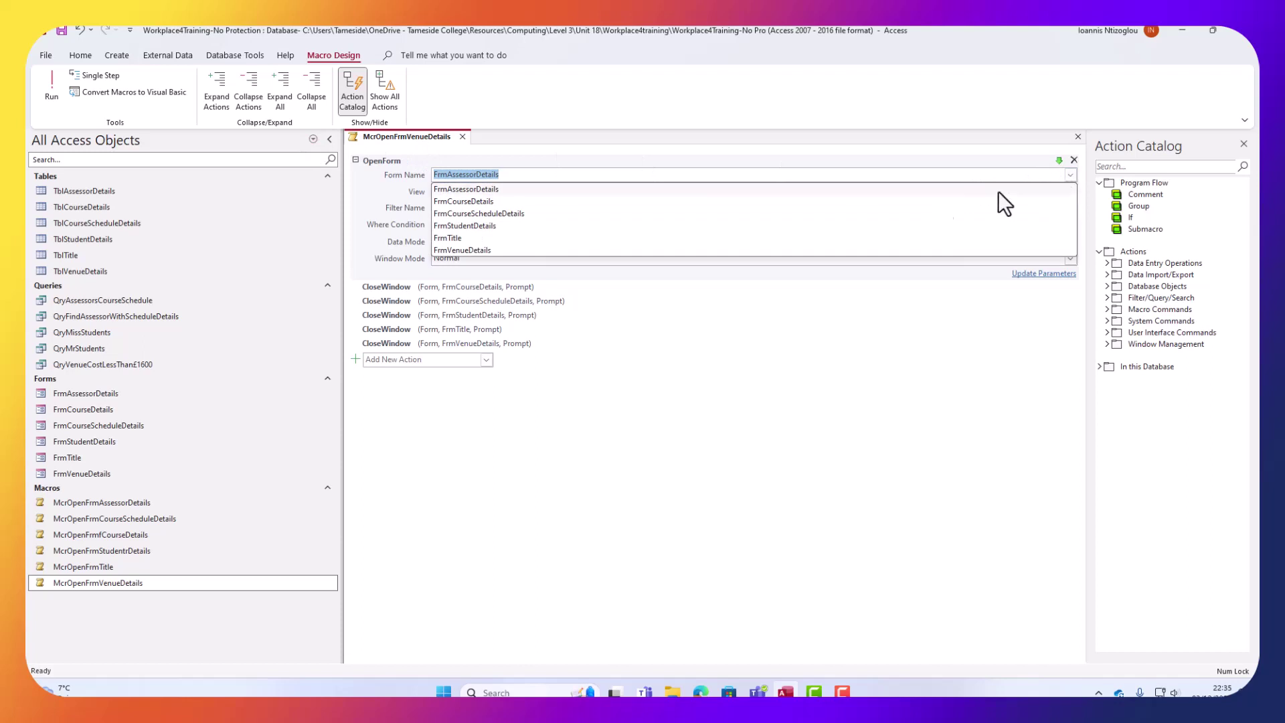
{"action": "left_click", "coordinate": [472, 252]}
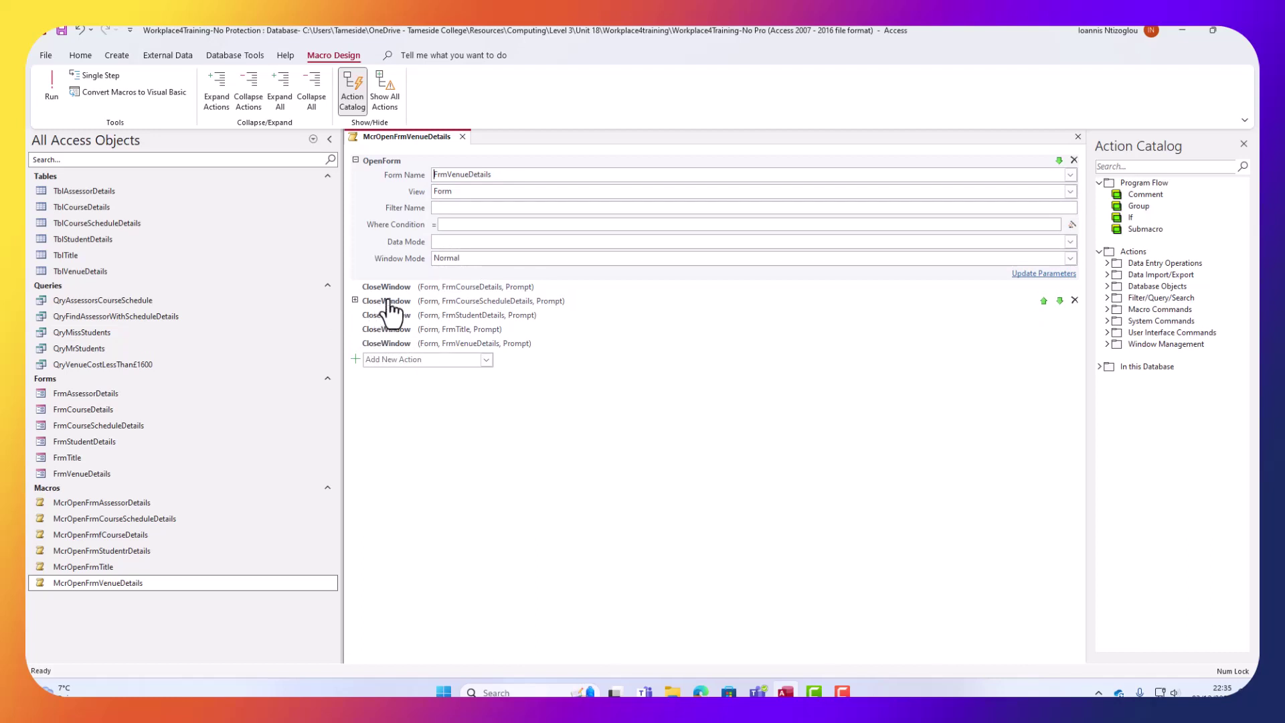
Change the CloseWindow action for FrmVenueDetails to close FrmAssessorDetails instead, and close the venue macro's design with its changes saved.
{"action": "left_click", "coordinate": [355, 343]}
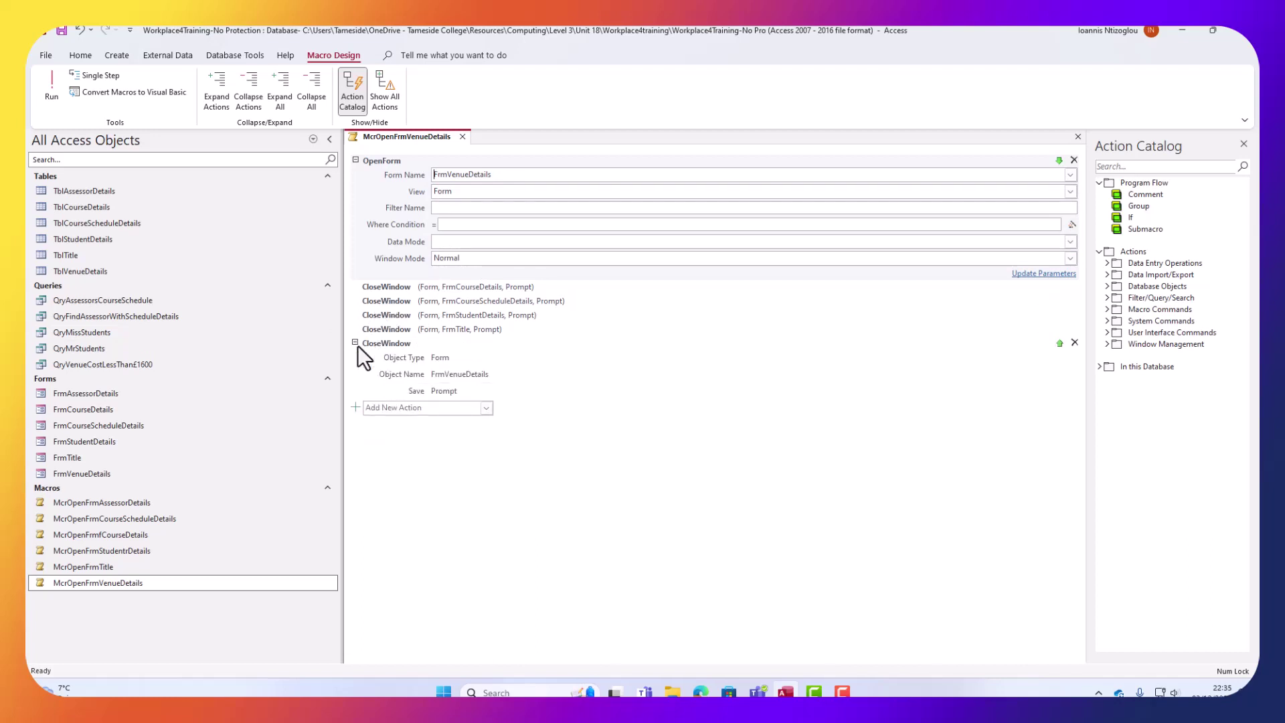
{"action": "left_click", "coordinate": [461, 373]}
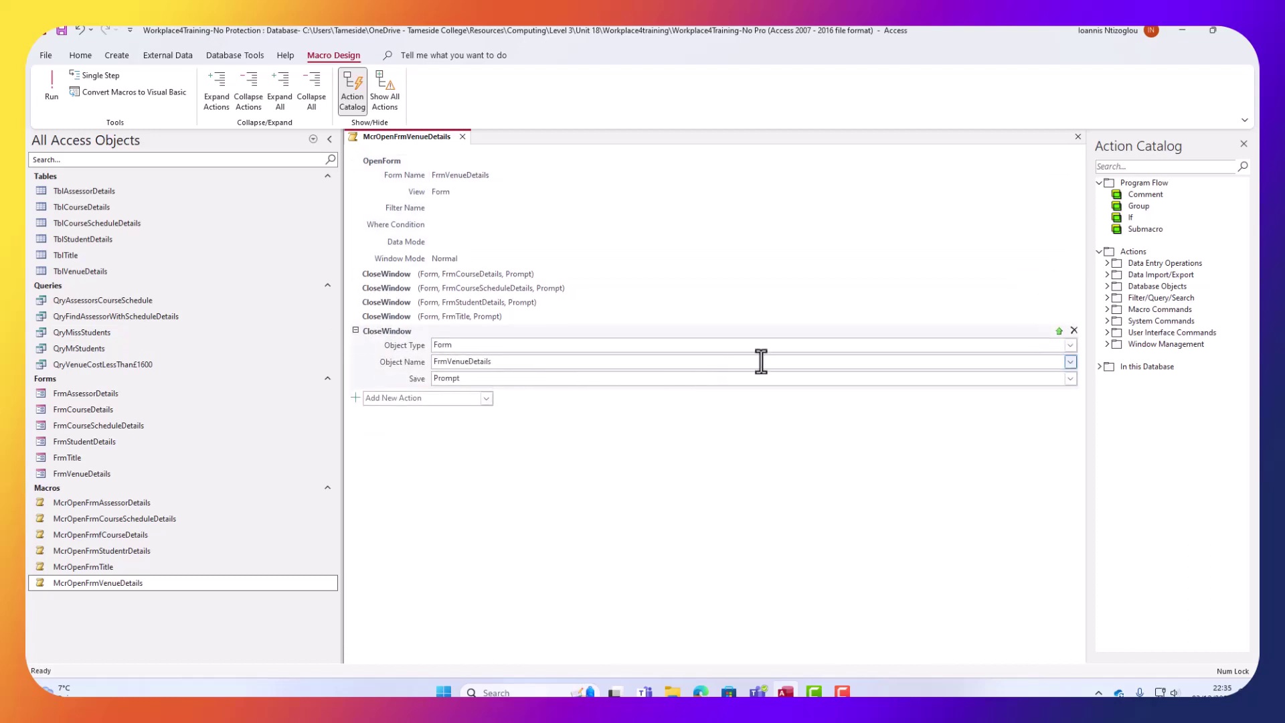
{"action": "left_click", "coordinate": [1071, 362]}
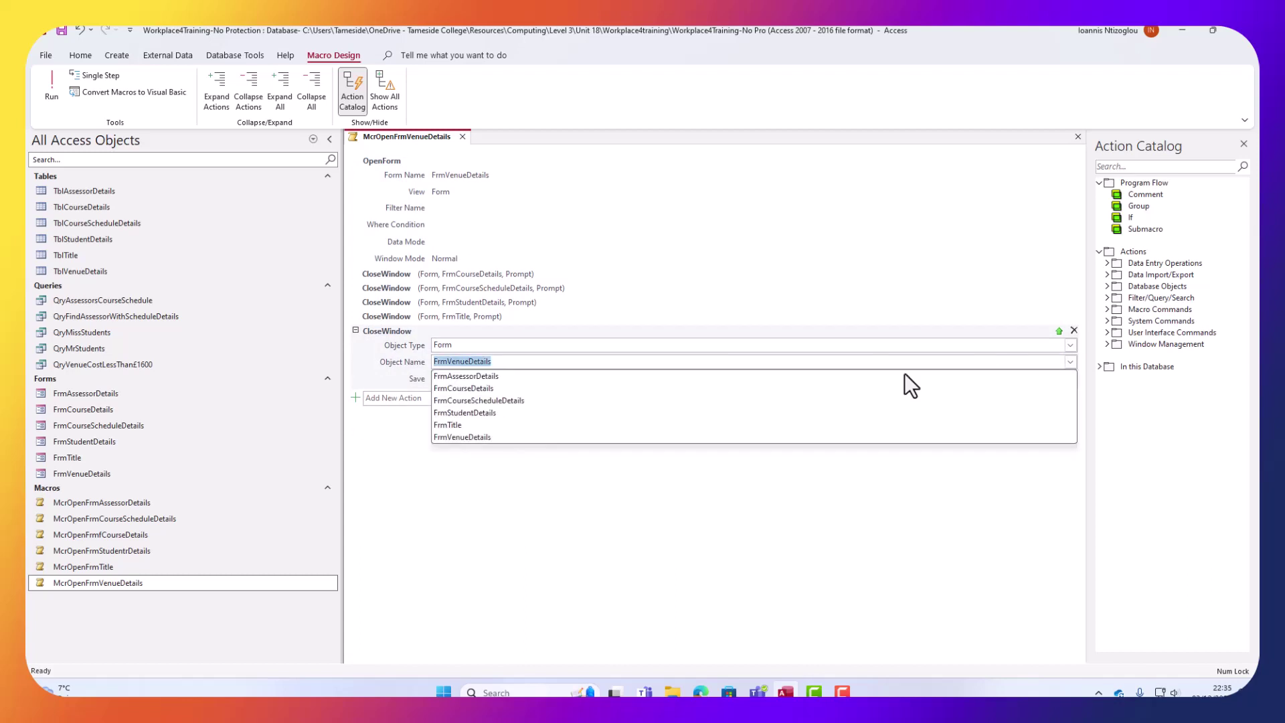
{"action": "left_click", "coordinate": [486, 377]}
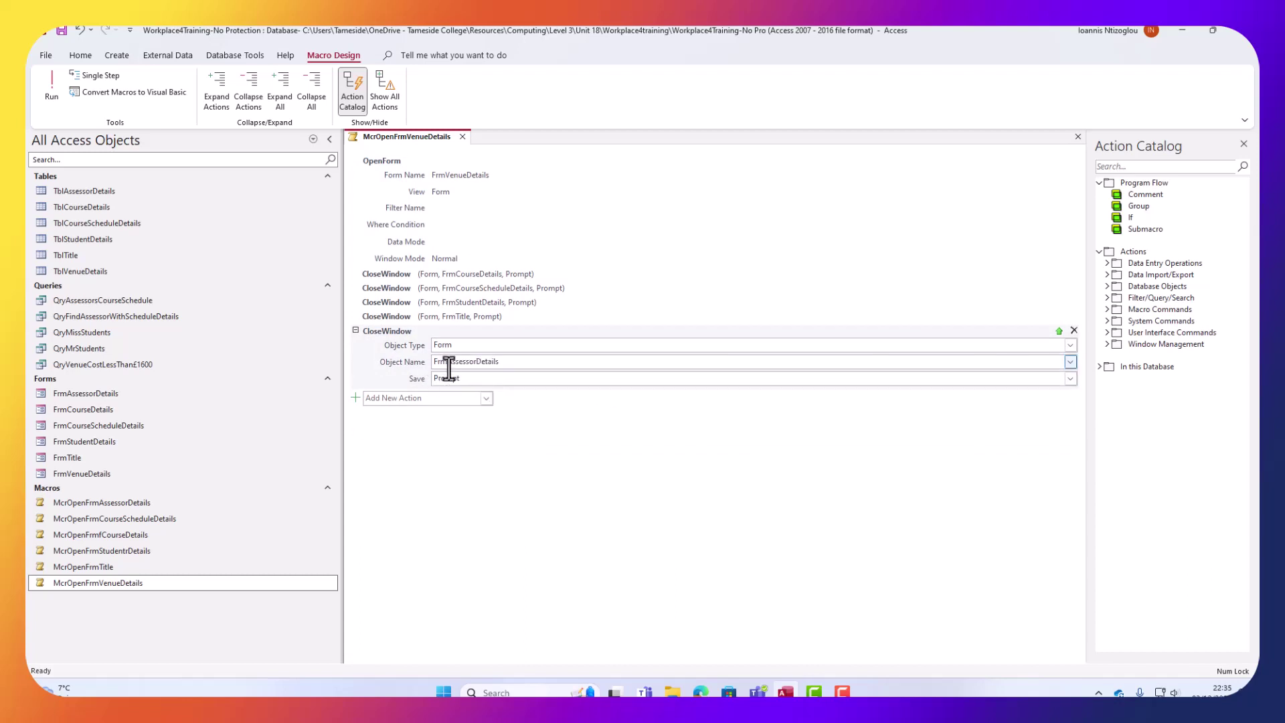
{"action": "left_click", "coordinate": [462, 136]}
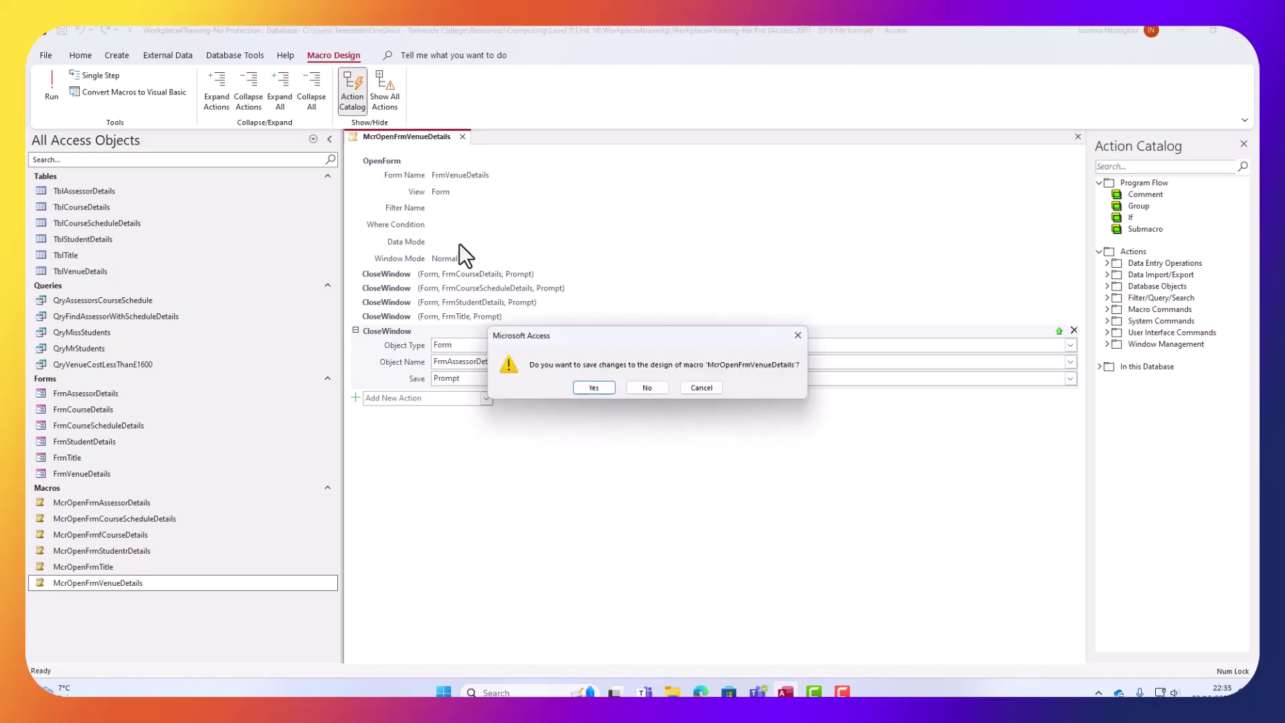
{"action": "left_click", "coordinate": [599, 388]}
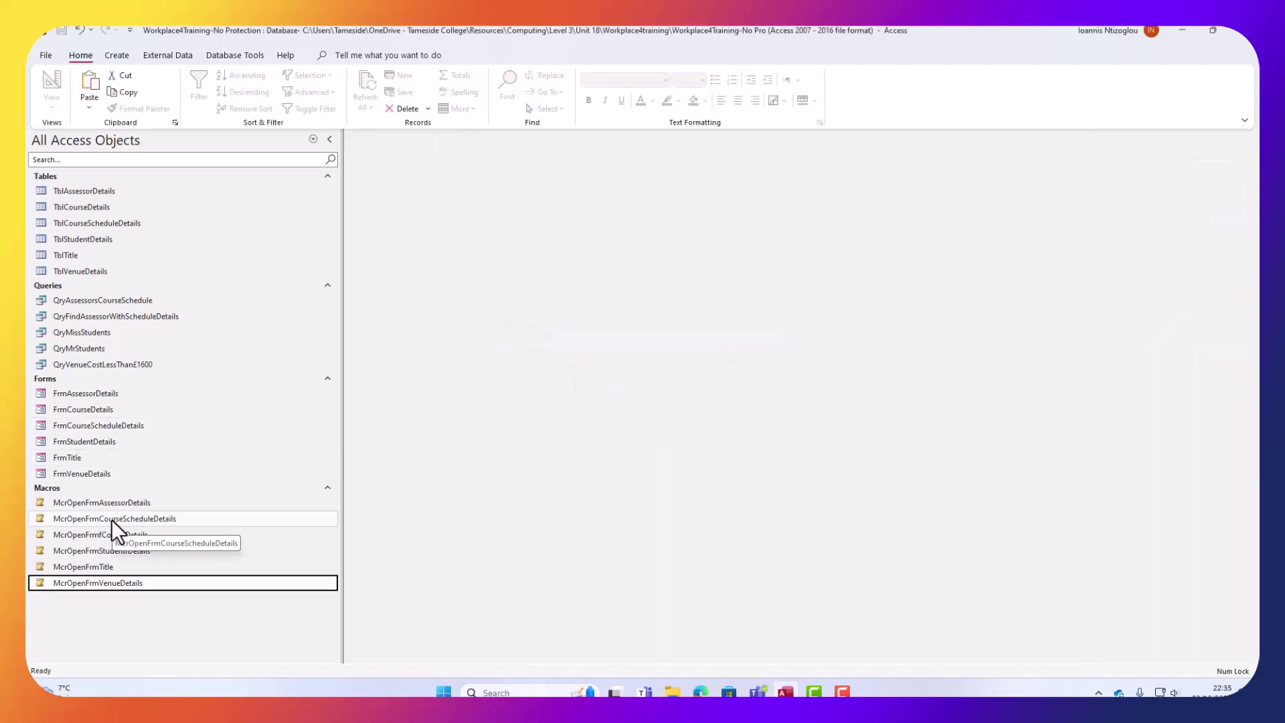
Open FrmStudentDetails, FrmCourseScheduleDetails and FrmCourseDetails, and run McrOpenFrmAssessorDetails to test that it leaves only the assessor form open.
{"action": "double_click", "coordinate": [103, 441]}
{"action": "double_click", "coordinate": [101, 421]}
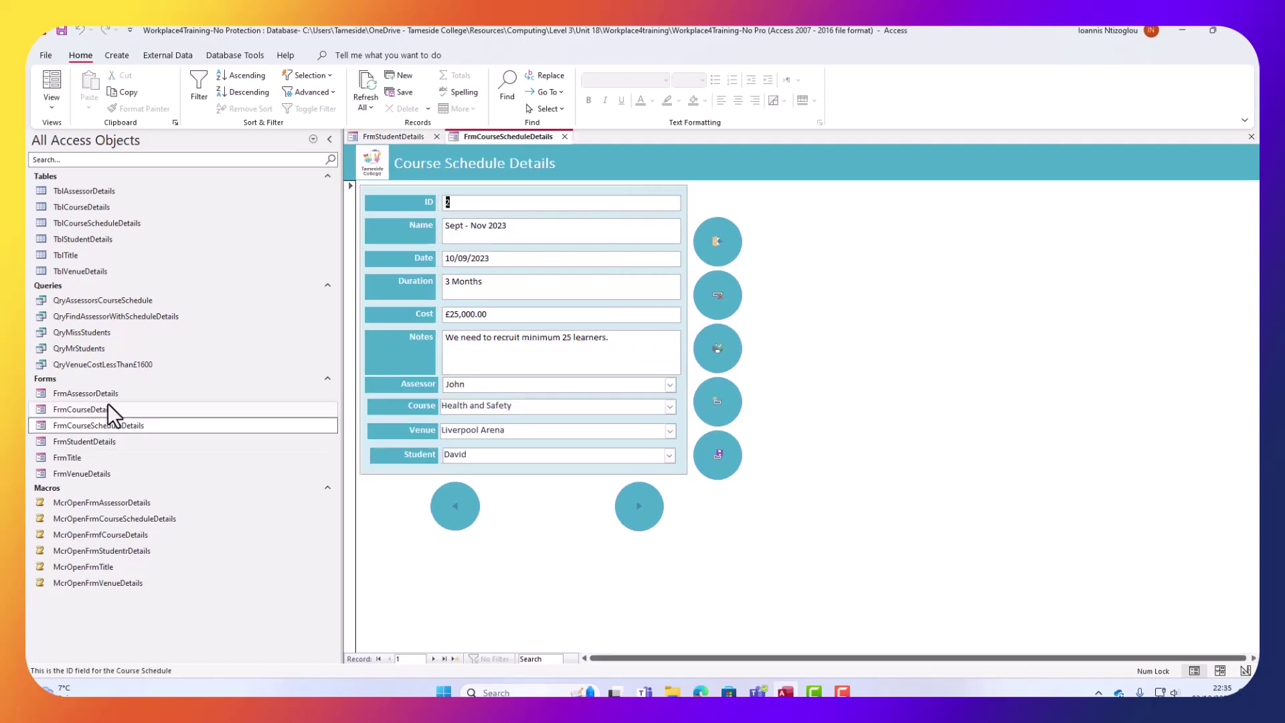
{"action": "double_click", "coordinate": [107, 408]}
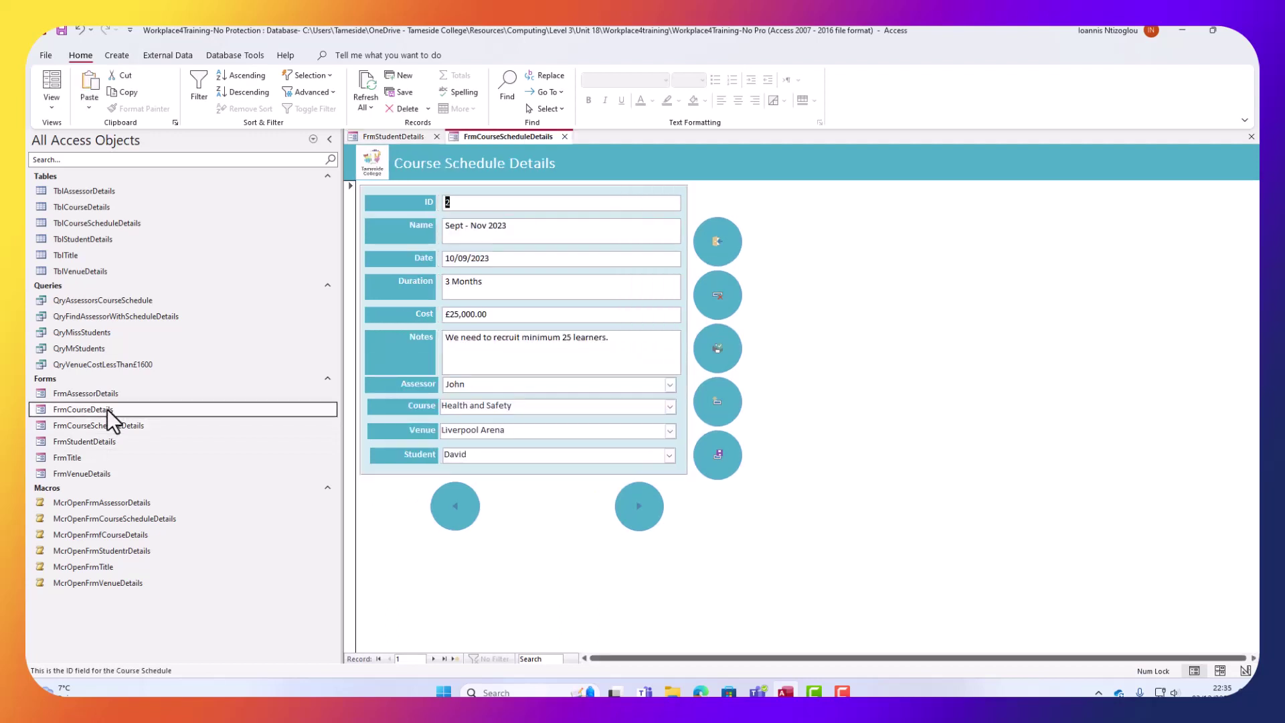
{"action": "double_click", "coordinate": [118, 504]}
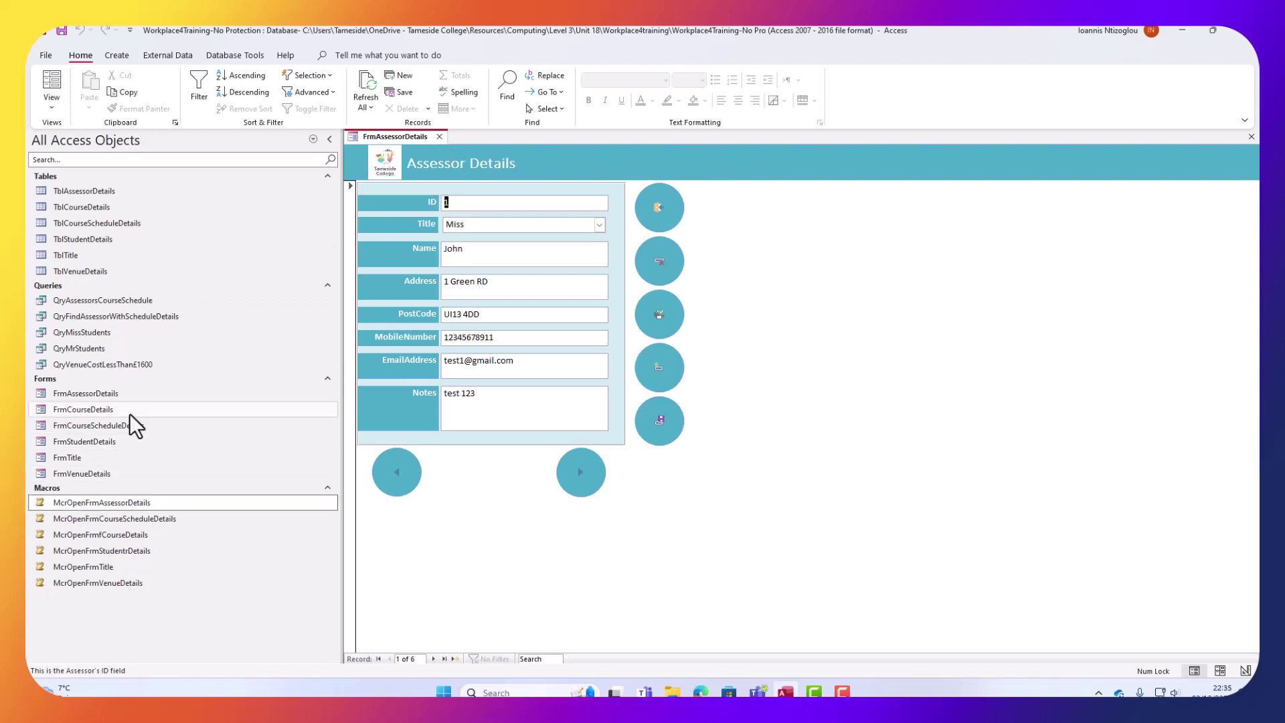
Test the course schedule, course, student, title and venue macros by running each one in turn.
{"action": "double_click", "coordinate": [98, 518]}
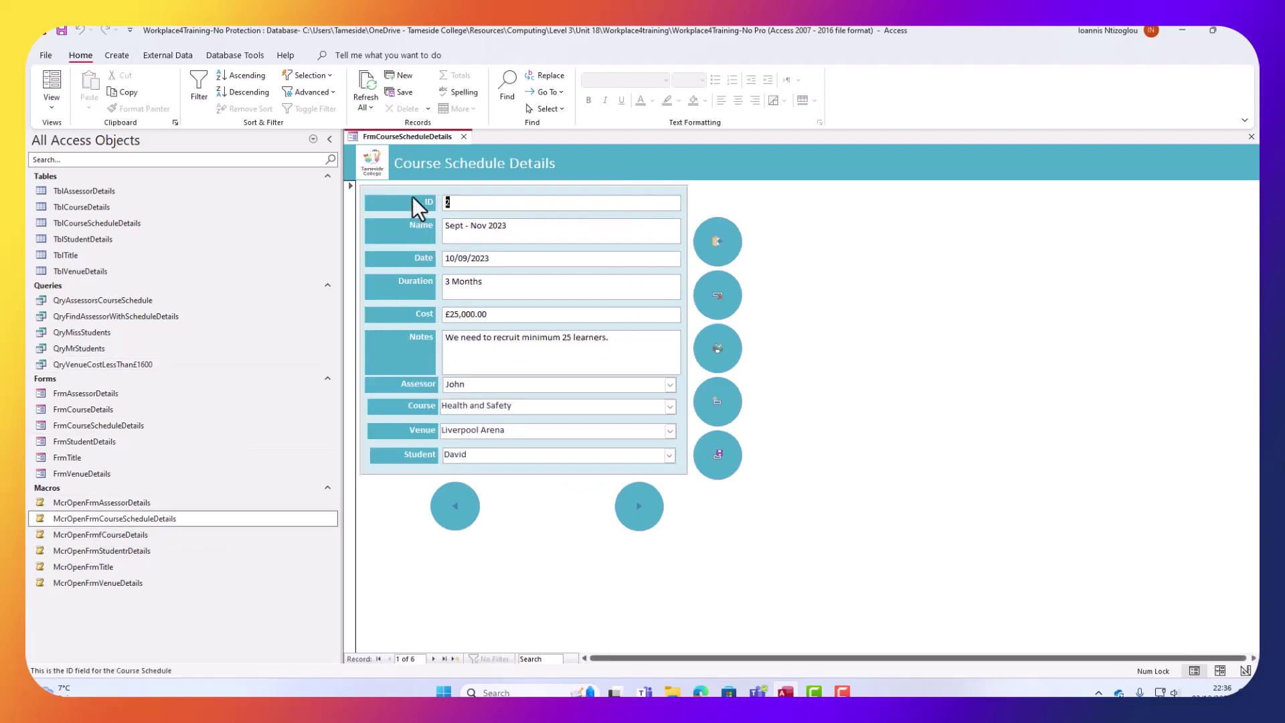
{"action": "double_click", "coordinate": [112, 536]}
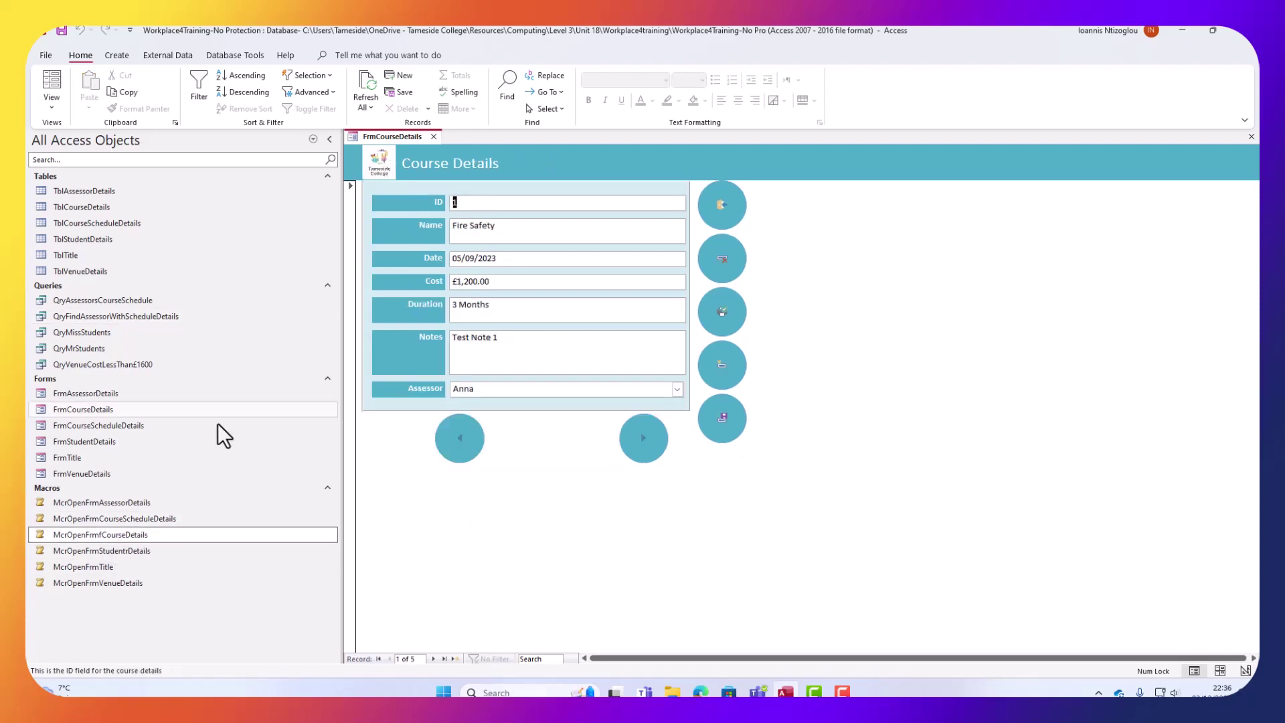
{"action": "left_click", "coordinate": [132, 553]}
{"action": "double_click", "coordinate": [131, 553]}
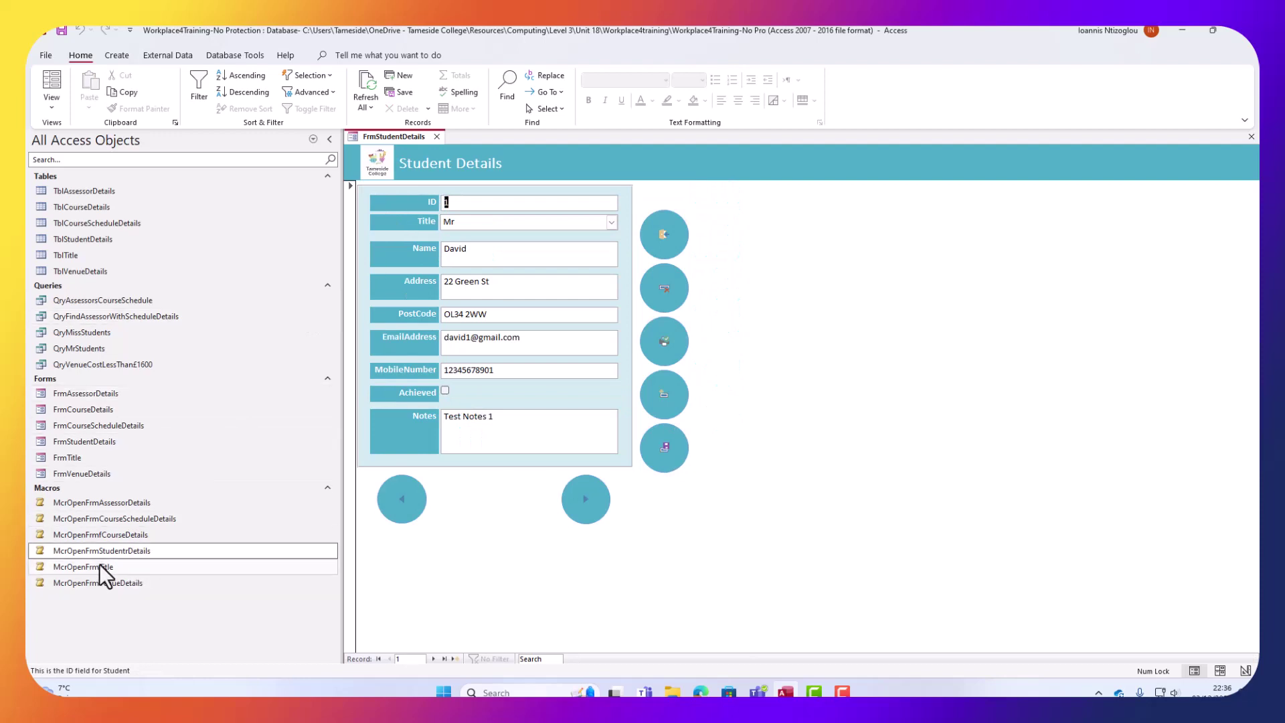
{"action": "double_click", "coordinate": [101, 568]}
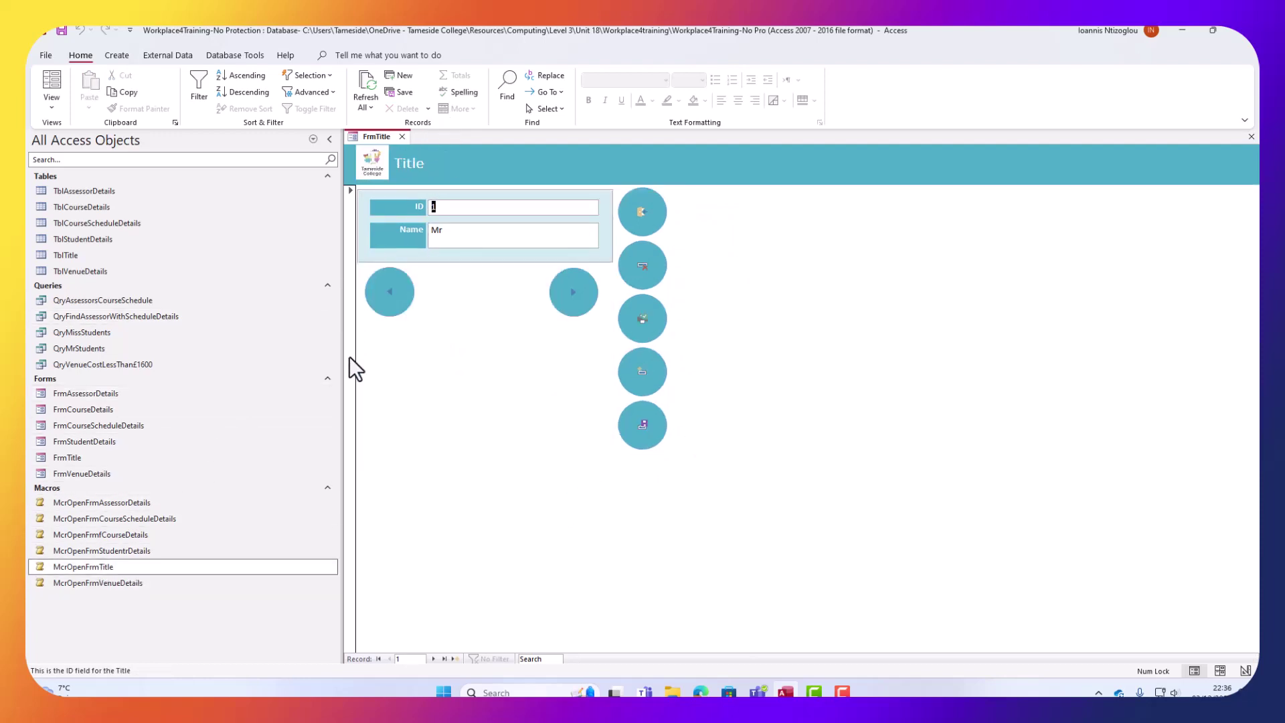
{"action": "left_click", "coordinate": [134, 584]}
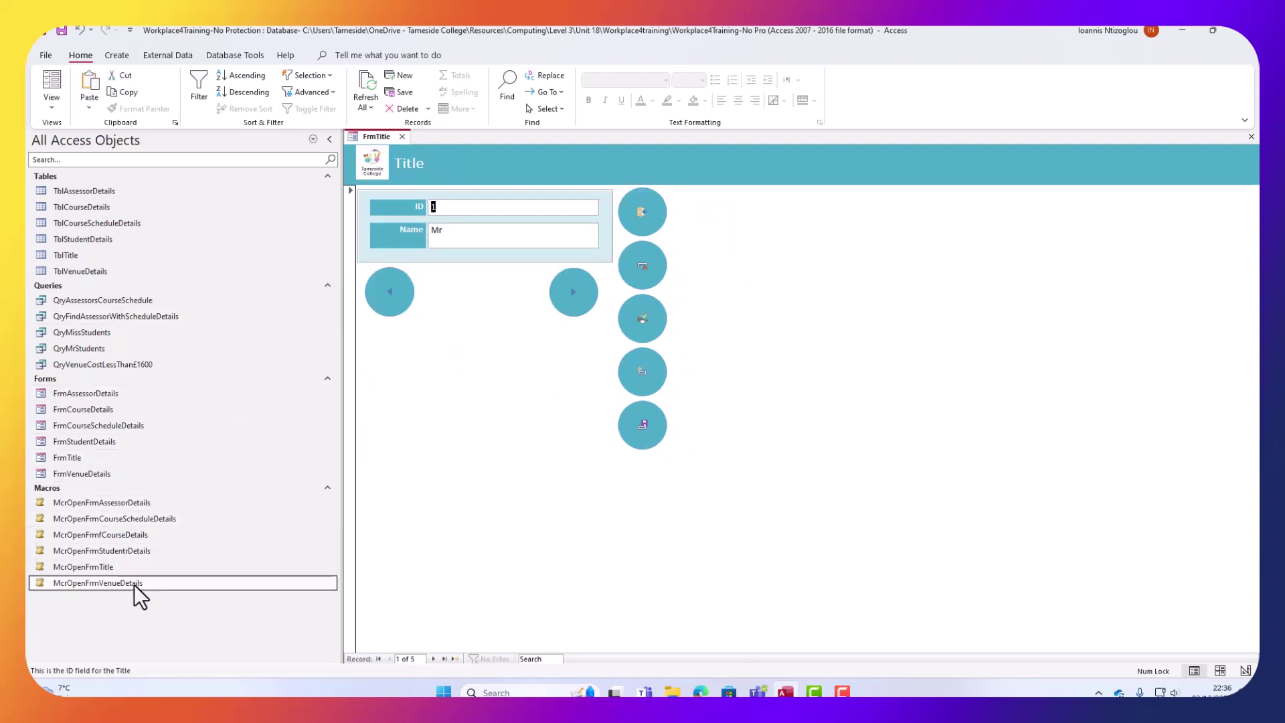
{"action": "double_click", "coordinate": [133, 584]}
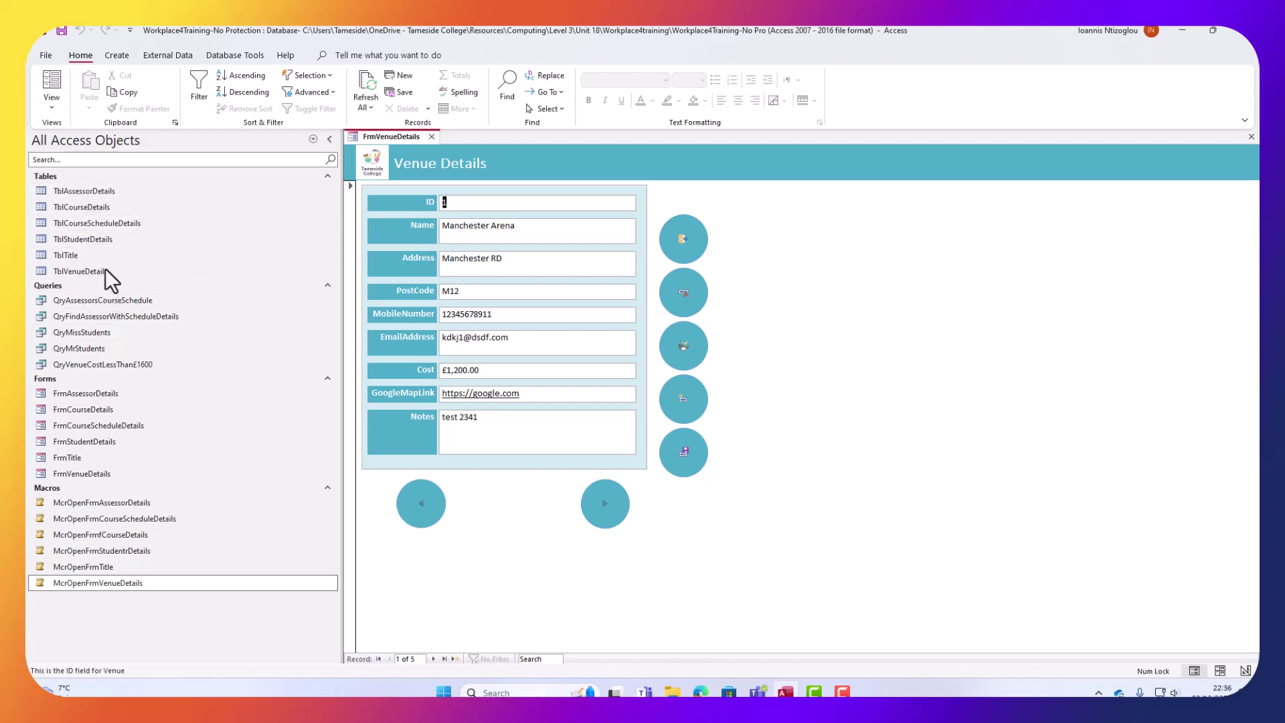
Create a blank form, and copy the logo and title label from the header of FrmVenueDetails in Design View.
{"action": "left_click", "coordinate": [118, 55]}
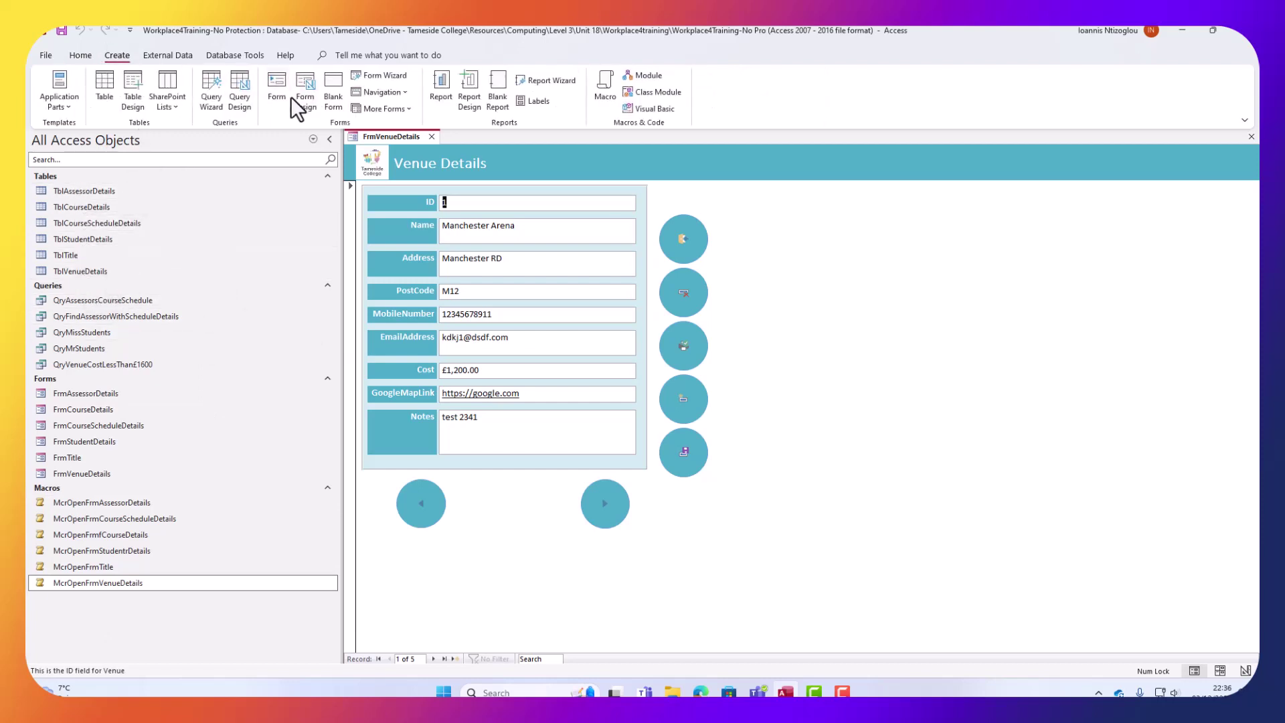
{"action": "left_click", "coordinate": [334, 94]}
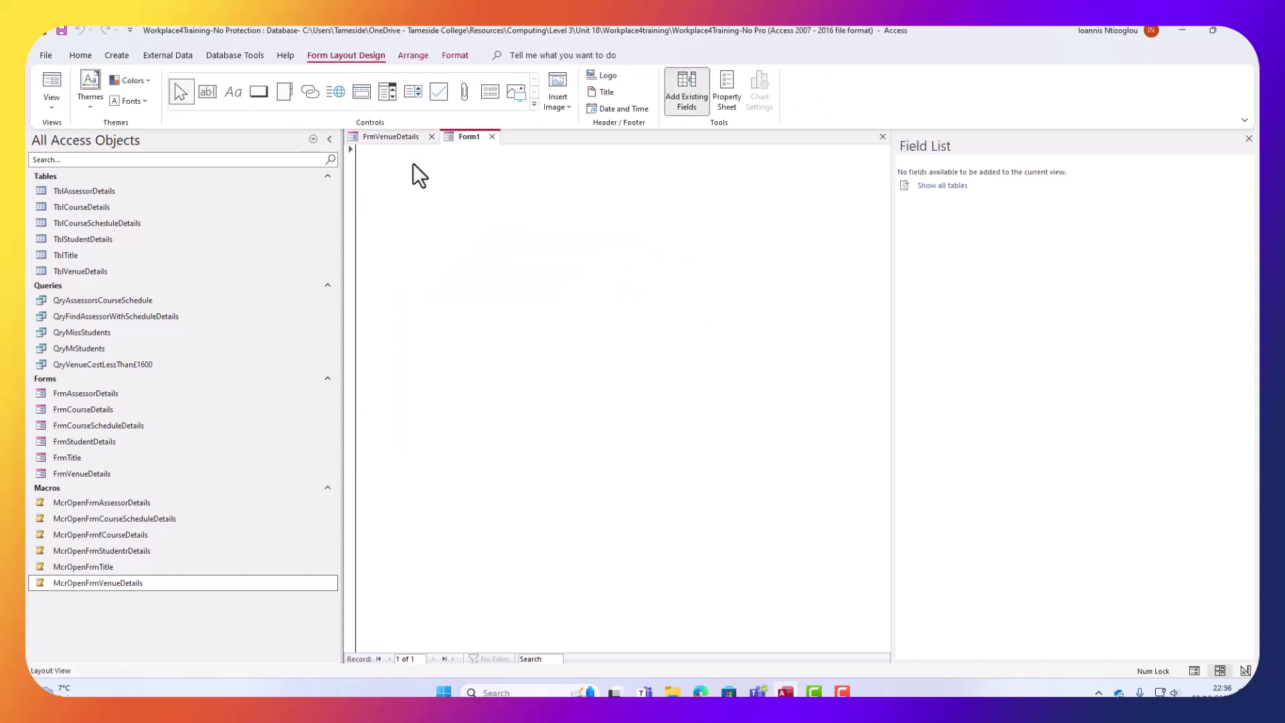
{"action": "left_click", "coordinate": [396, 136]}
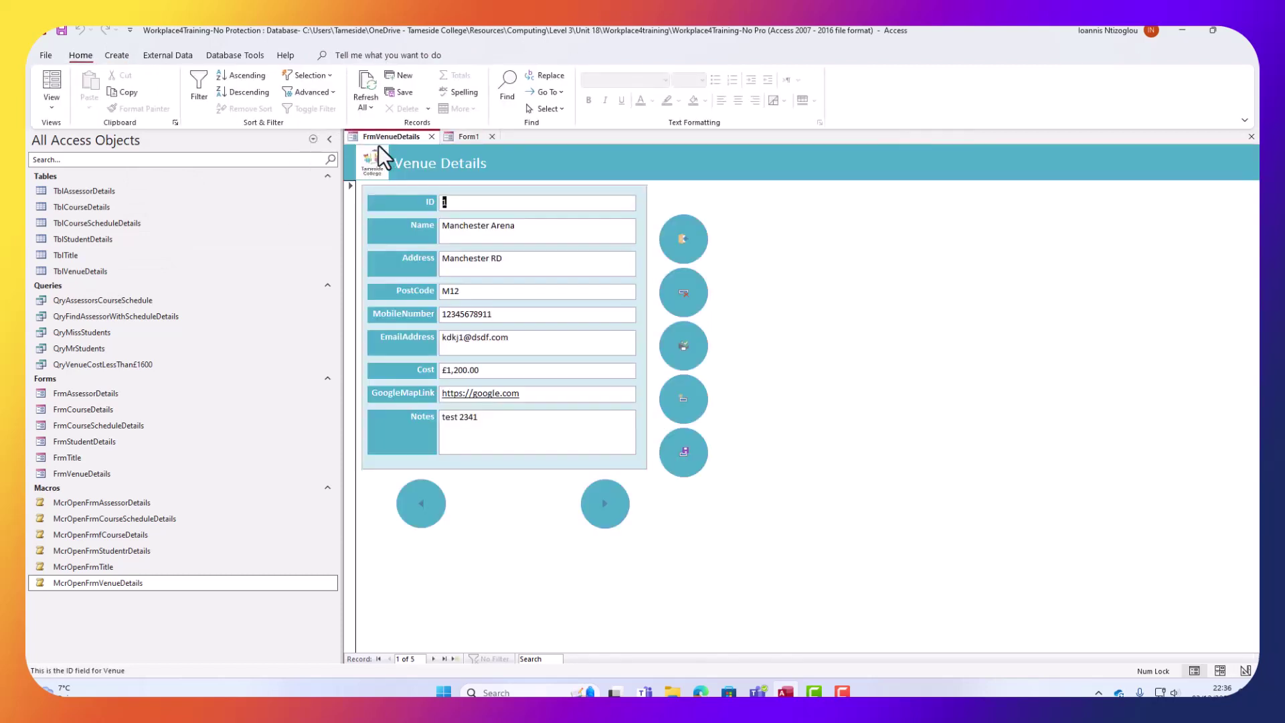
{"action": "left_click", "coordinate": [62, 107]}
{"action": "left_click", "coordinate": [87, 185]}
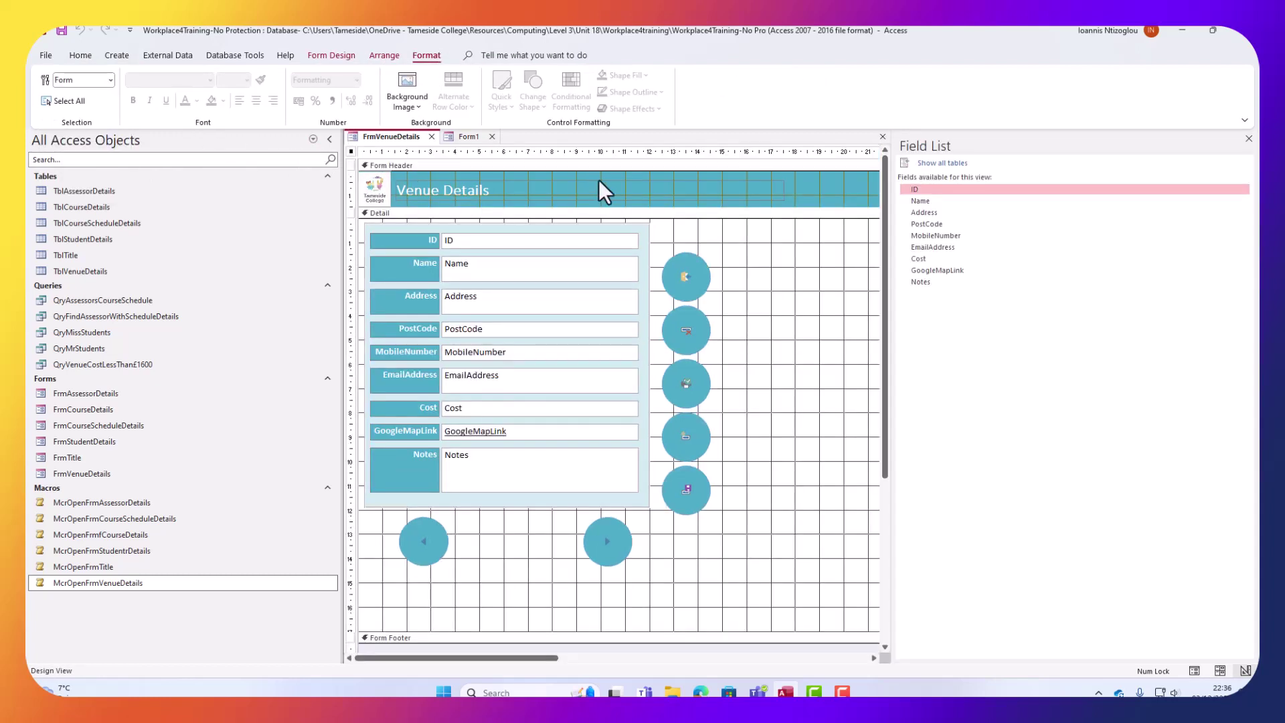
{"action": "left_click", "coordinate": [395, 190]}
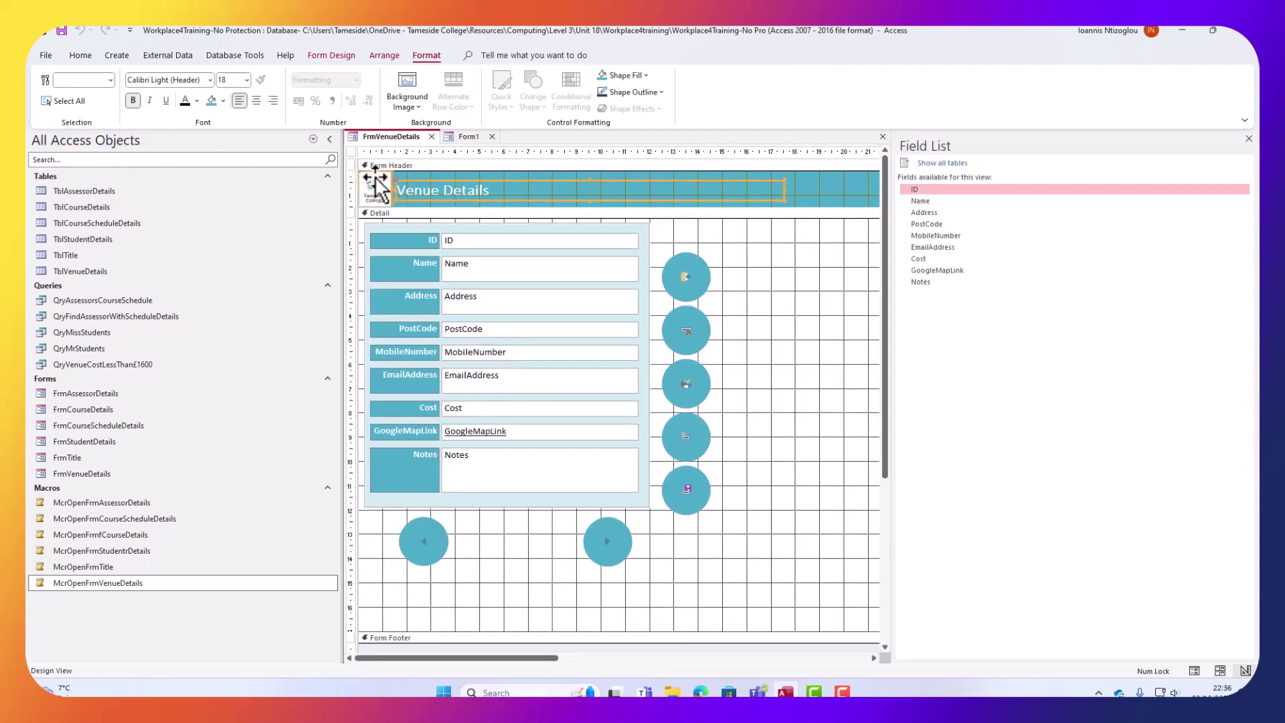
{"action": "right_click", "coordinate": [379, 179]}
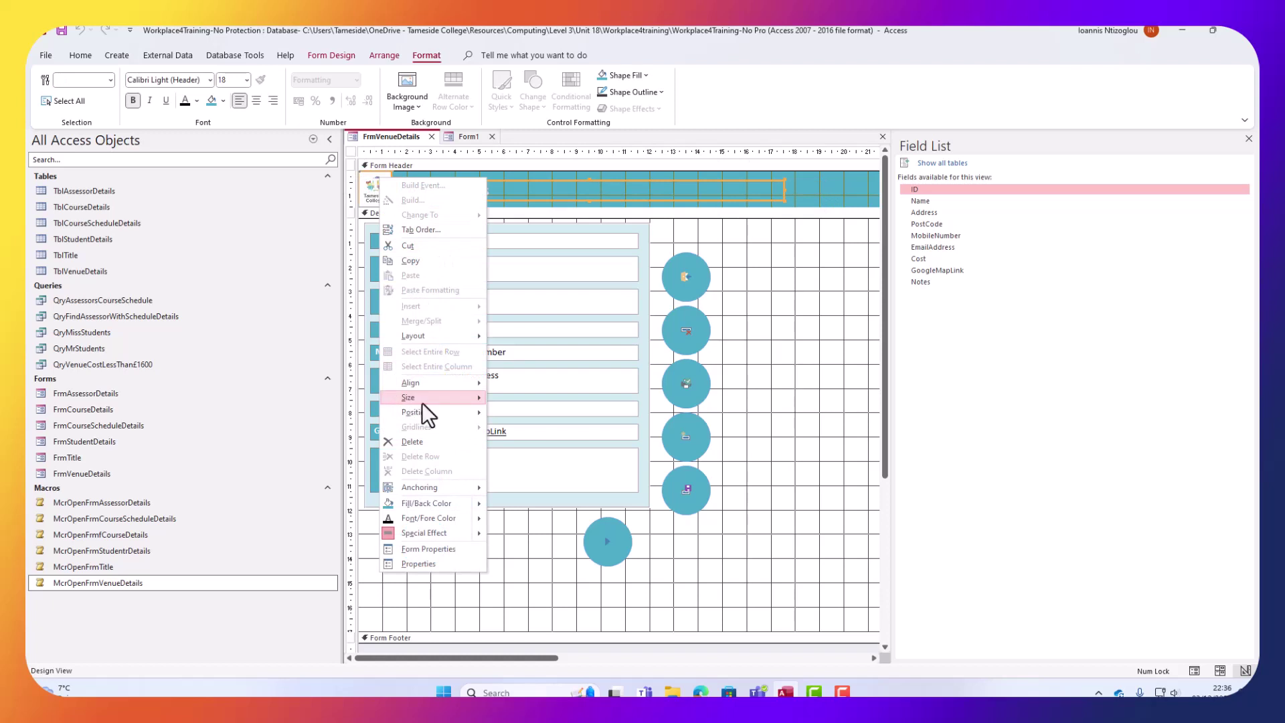
{"action": "left_click", "coordinate": [413, 266]}
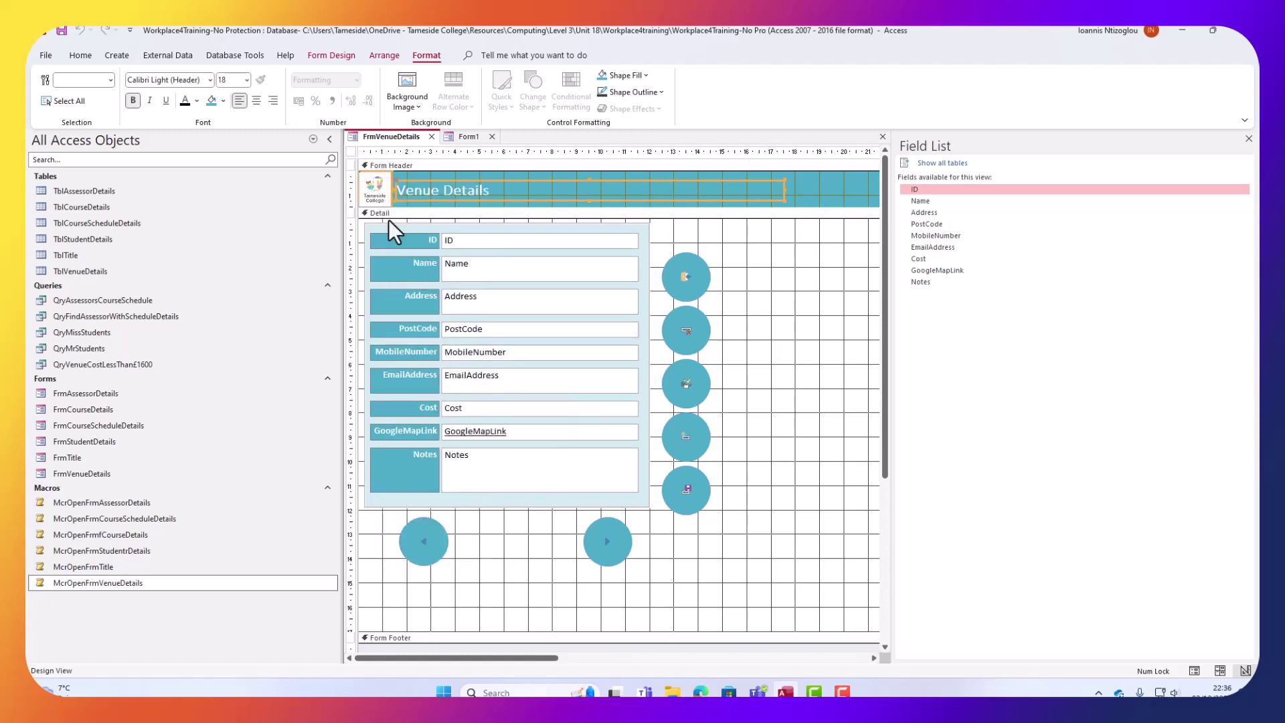
Switch the new blank form to Design View and paste the copied logo and title label into its Detail section.
{"action": "left_click", "coordinate": [460, 139]}
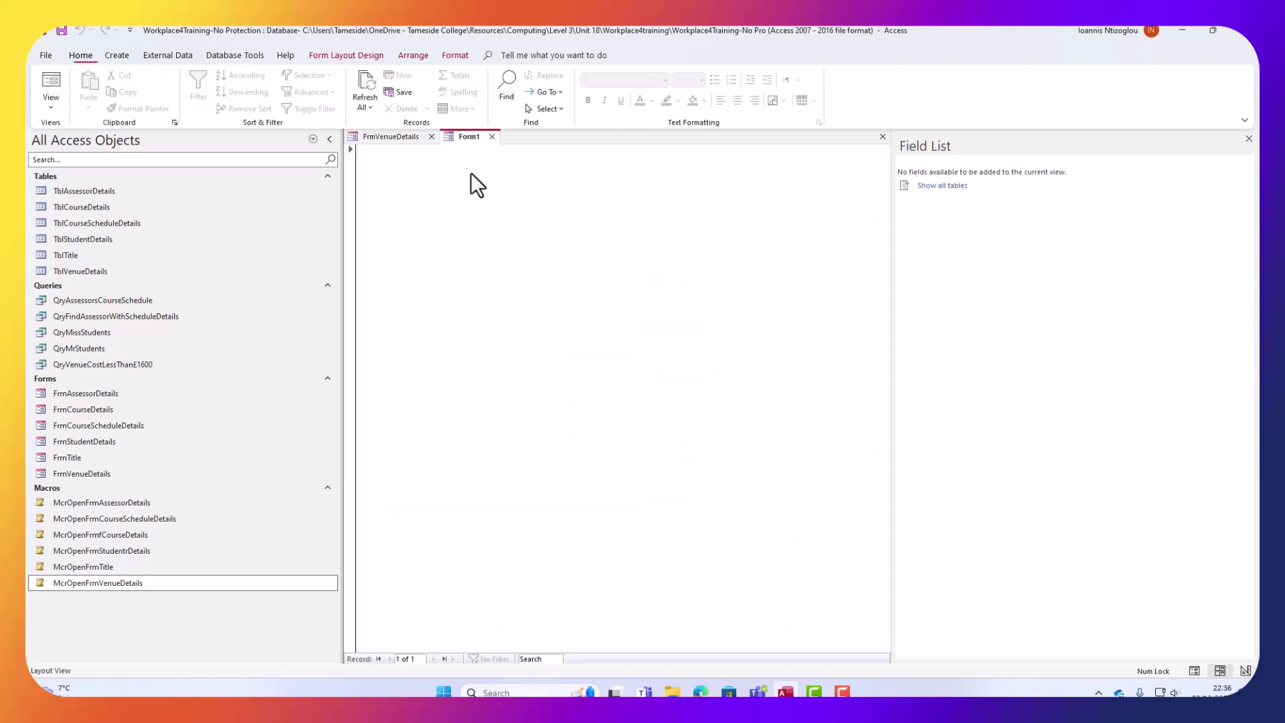
{"action": "left_click", "coordinate": [50, 108]}
{"action": "left_click", "coordinate": [74, 184]}
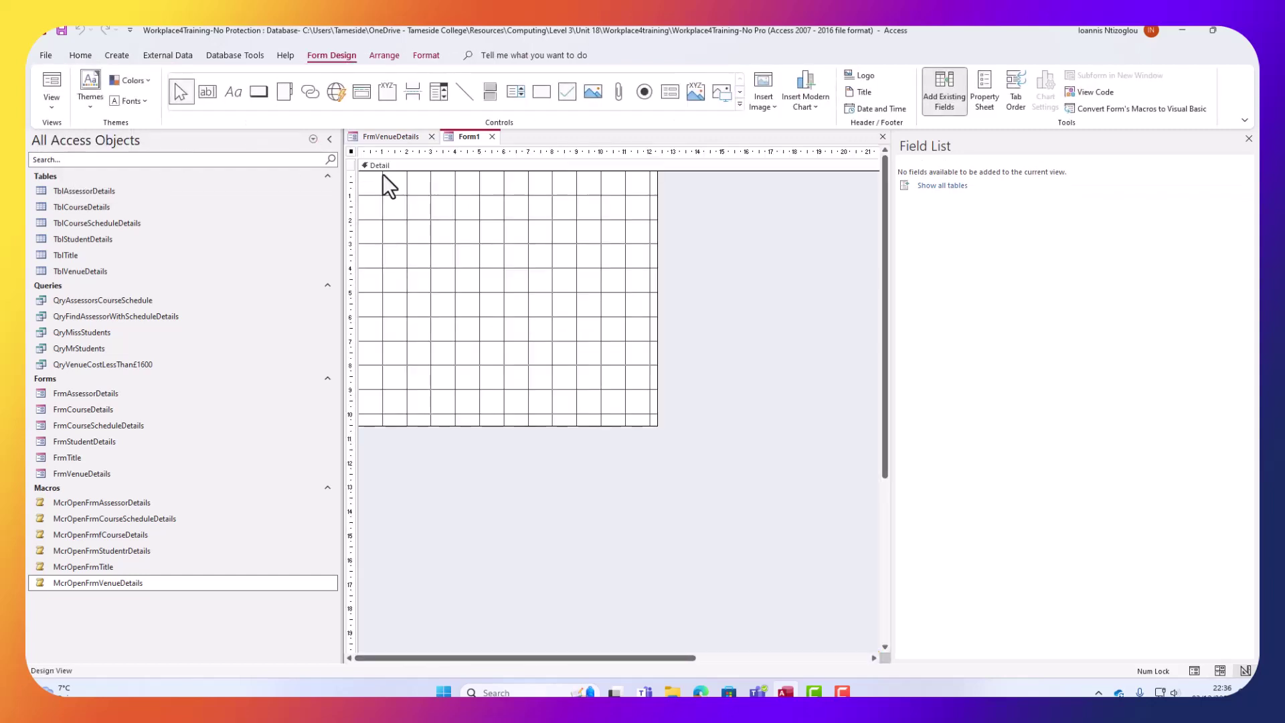
{"action": "left_click", "coordinate": [433, 167]}
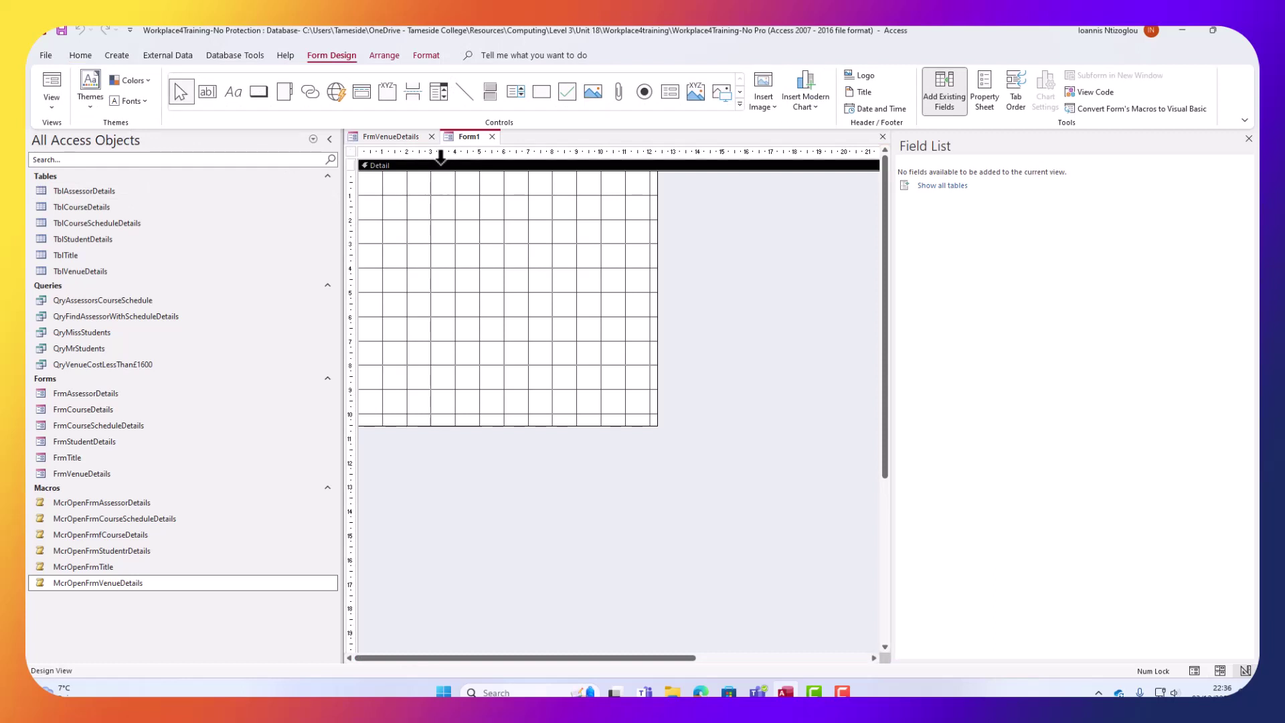
{"action": "key", "text": "ctrl+v"}
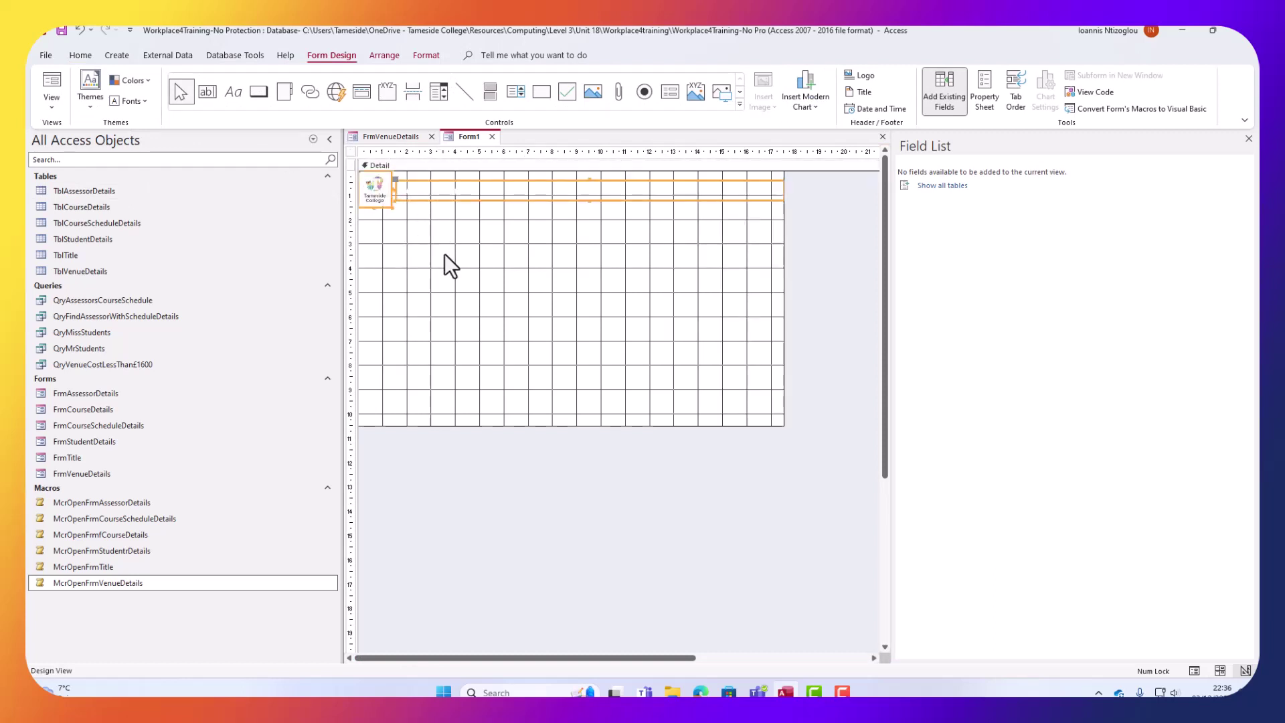
{"action": "mouse_move", "coordinate": [445, 188]}
{"action": "left_mouse_down"}
{"action": "mouse_move", "coordinate": [462, 141]}
{"action": "mouse_move", "coordinate": [427, 170]}
{"action": "left_mouse_up"}
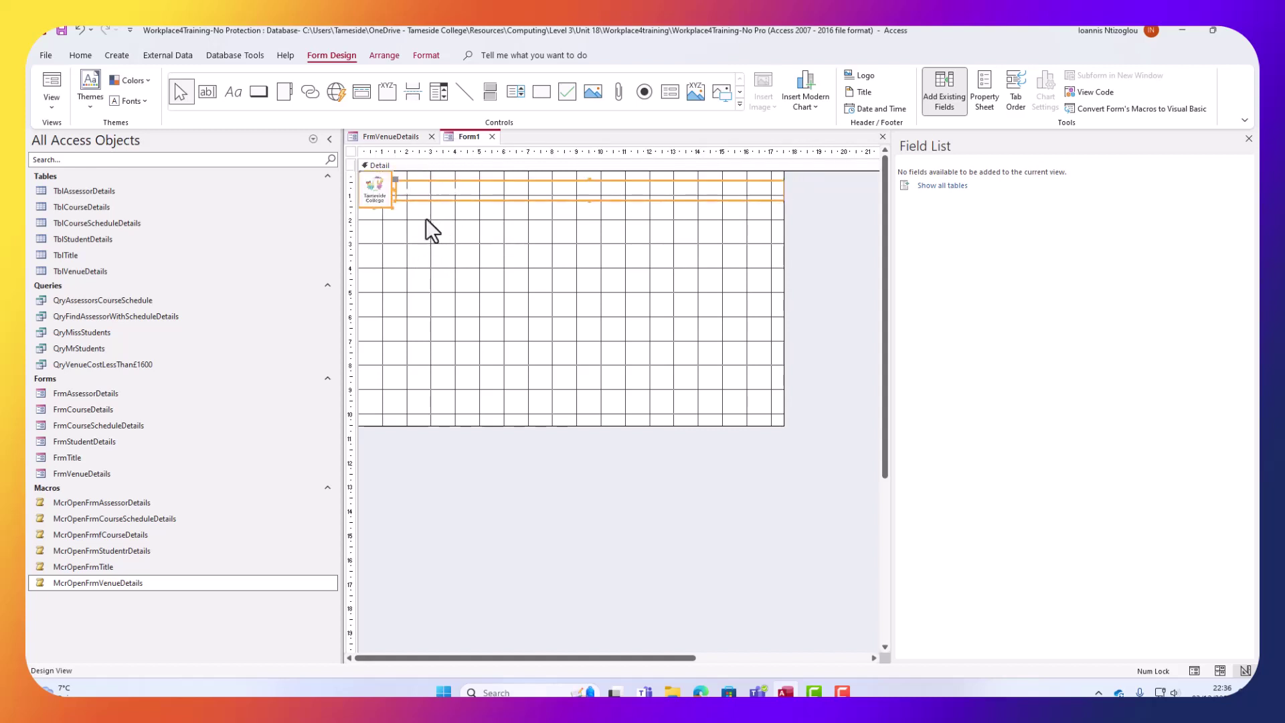
{"action": "left_click", "coordinate": [520, 223]}
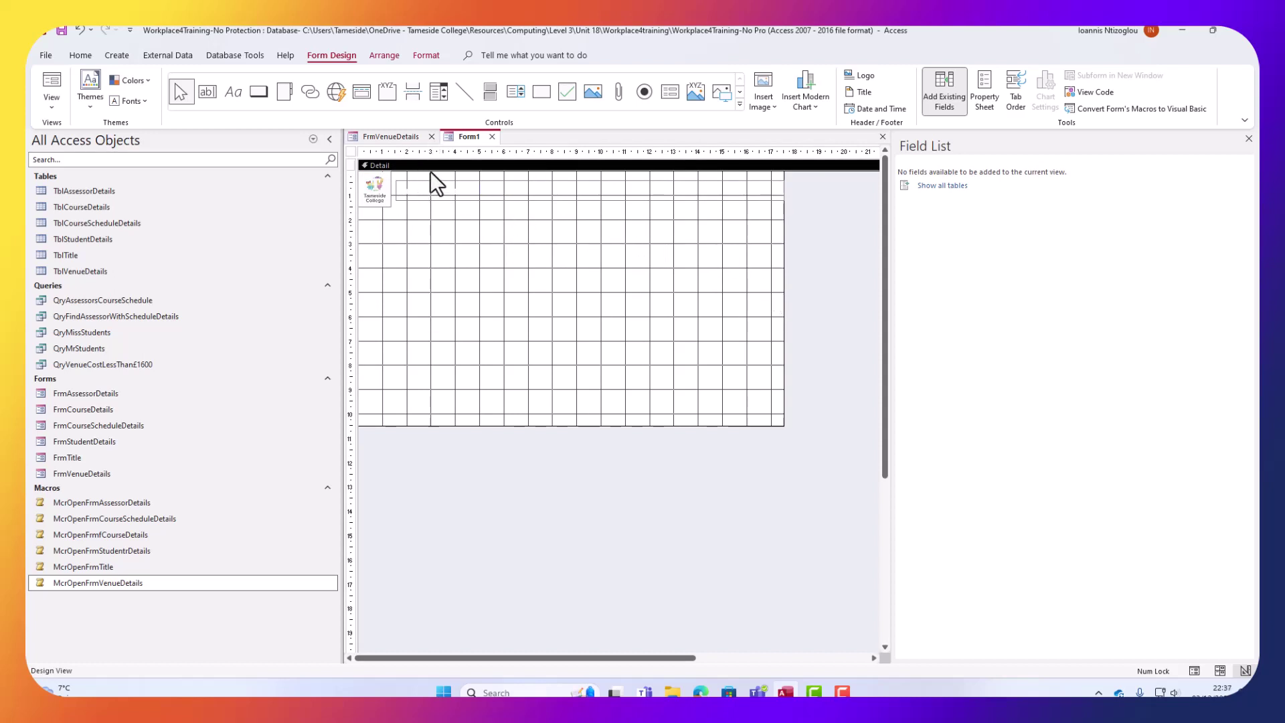
{"action": "left_click", "coordinate": [404, 141]}
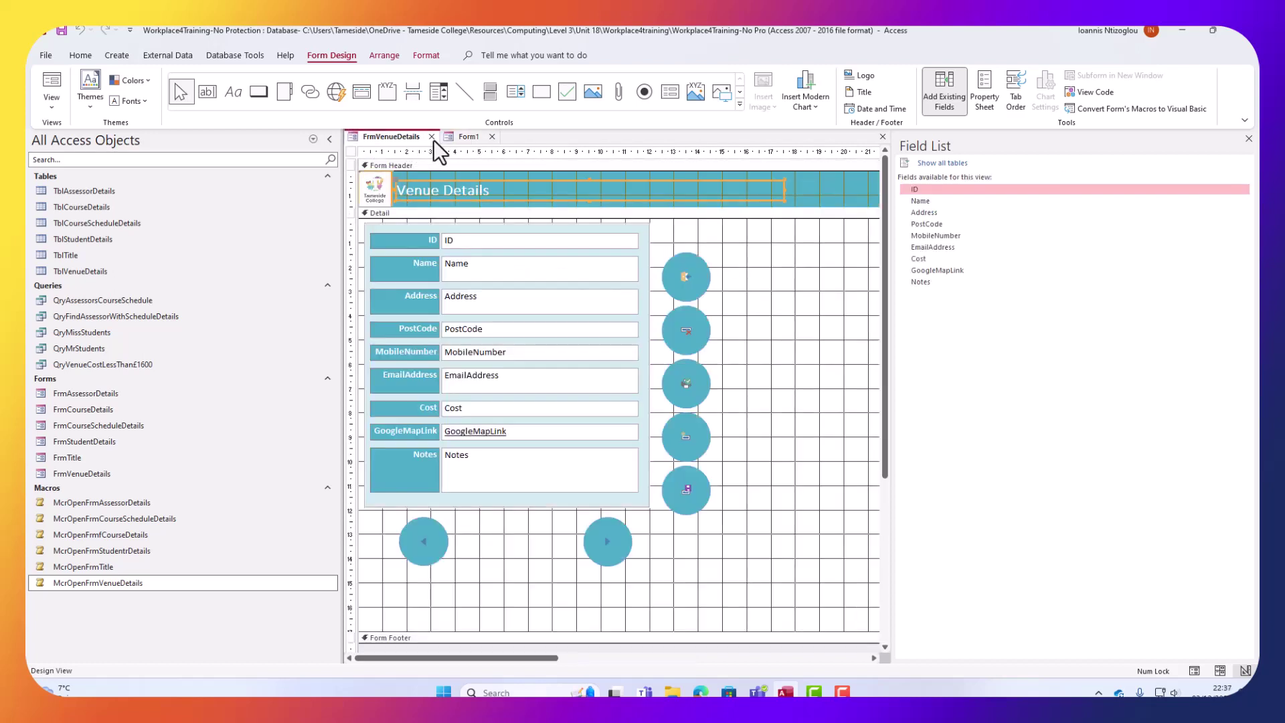
{"action": "left_click", "coordinate": [472, 137]}
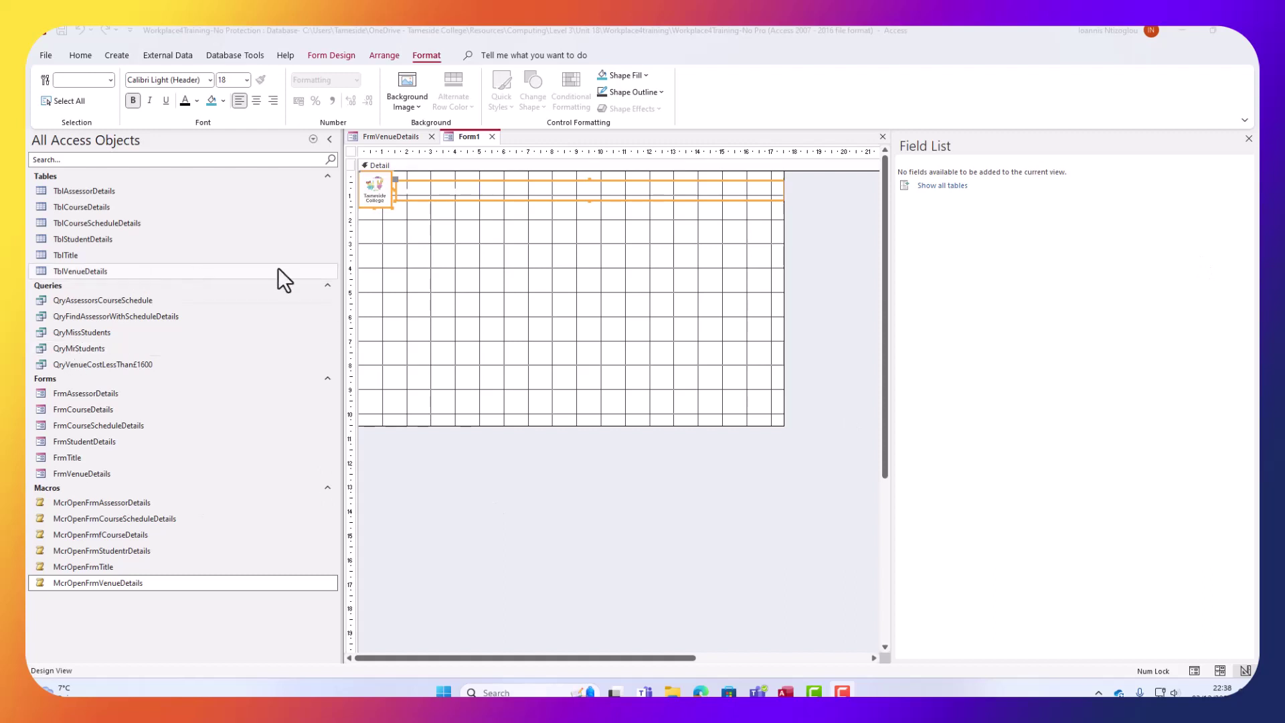
Add a form header and footer to the new form, and move the logo and title label into the header.
{"action": "right_click", "coordinate": [420, 286]}
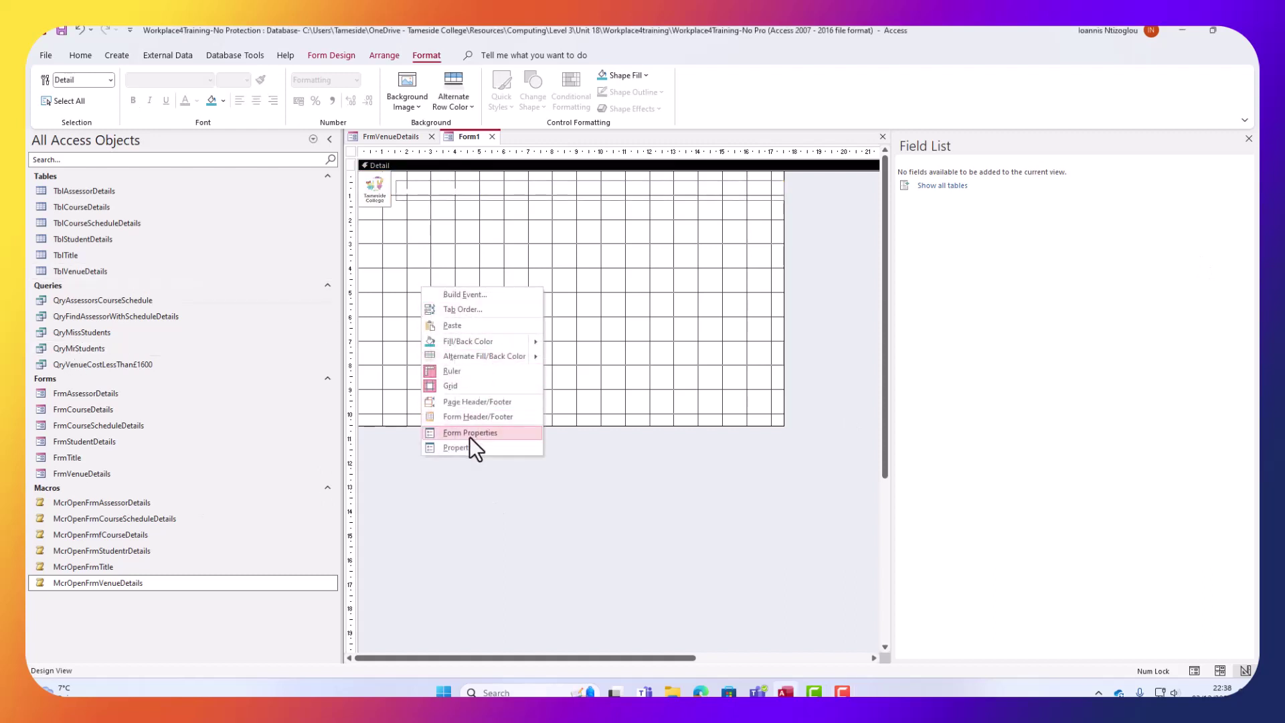
{"action": "left_click", "coordinate": [465, 416]}
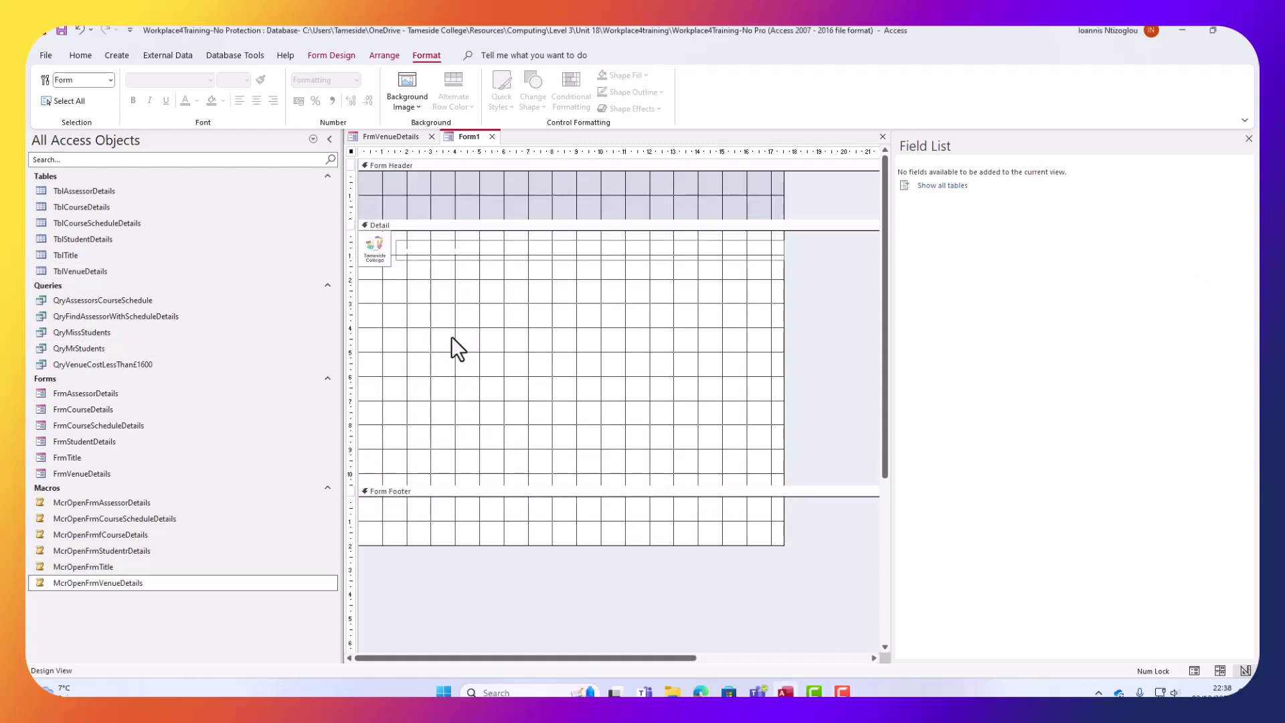
{"action": "left_click", "coordinate": [345, 246]}
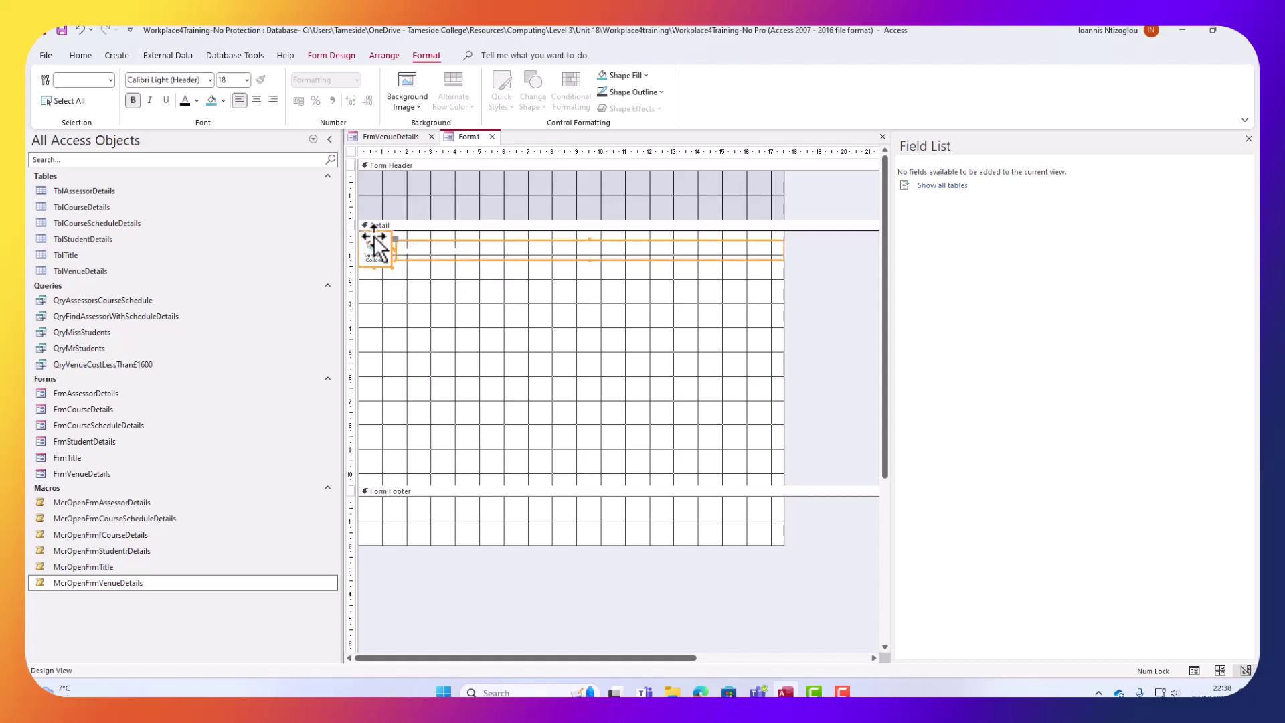
{"action": "left_click_drag", "start_coordinate": [420, 244], "coordinate": [461, 208]}
{"action": "left_click", "coordinate": [842, 693]}
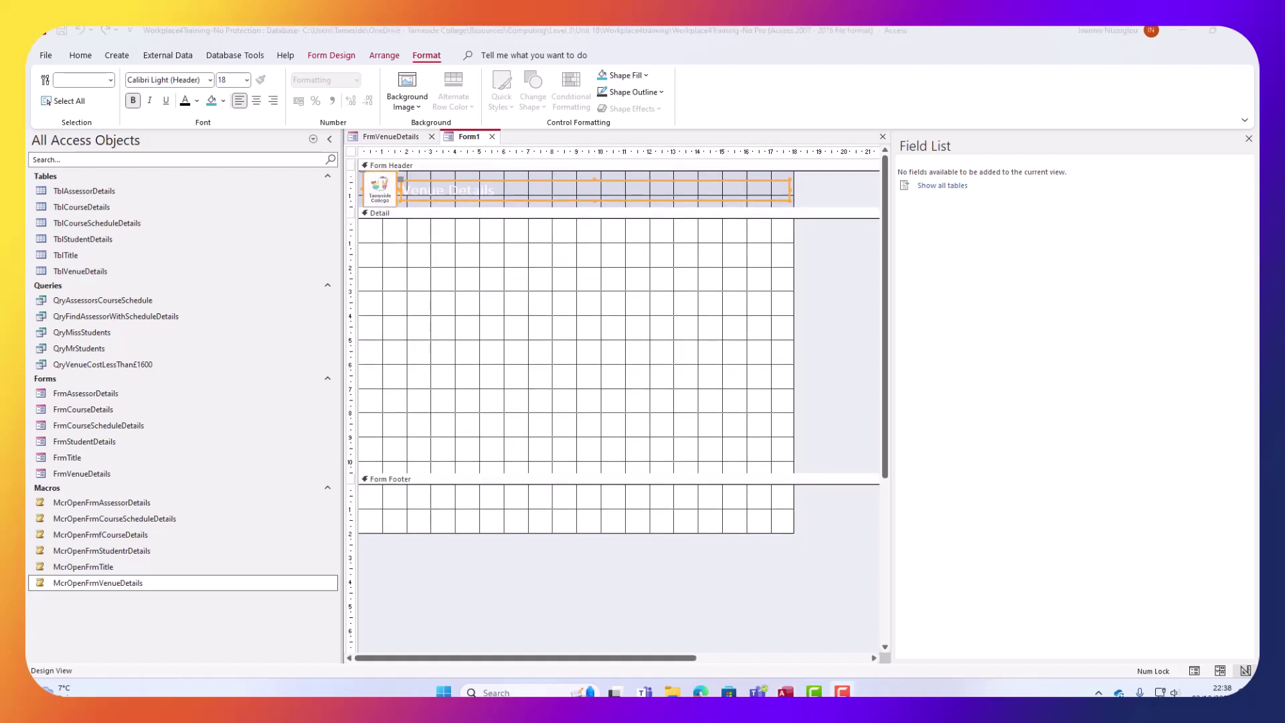
{"action": "left_click", "coordinate": [797, 203]}
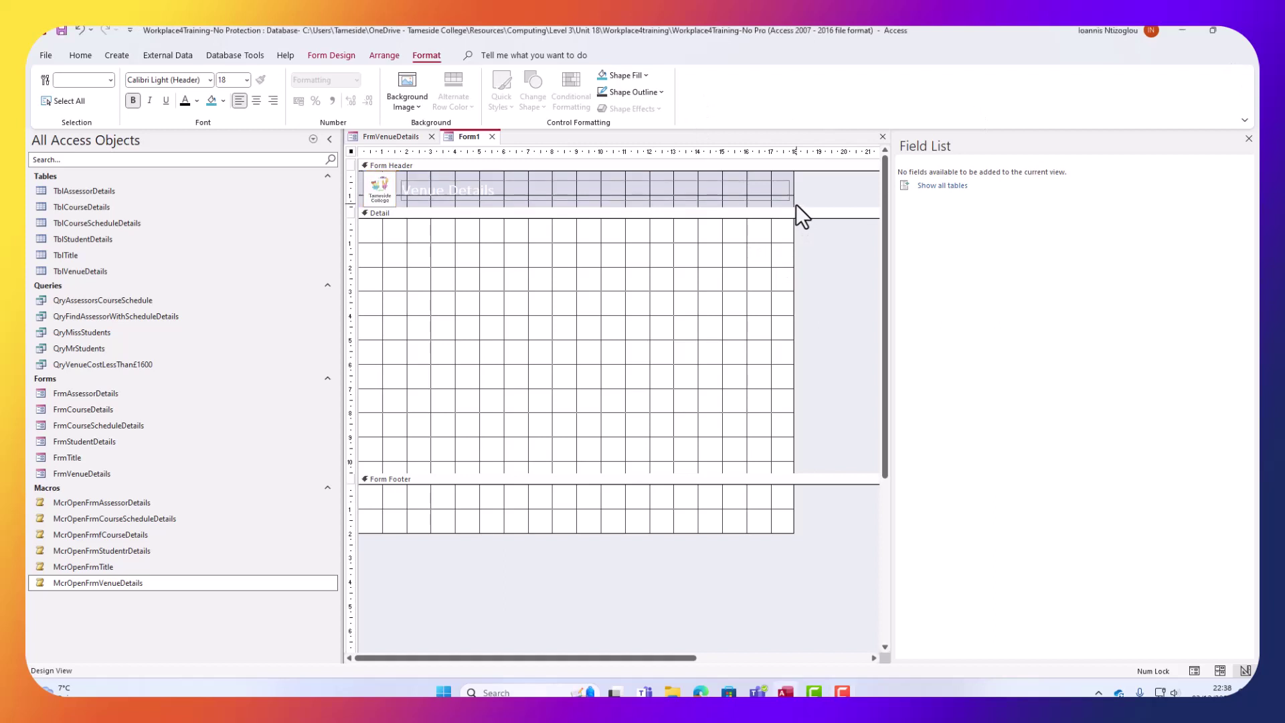
Set the Form Header's Back Color to the teal standard color used in the other forms' headers.
{"action": "left_click", "coordinate": [345, 59]}
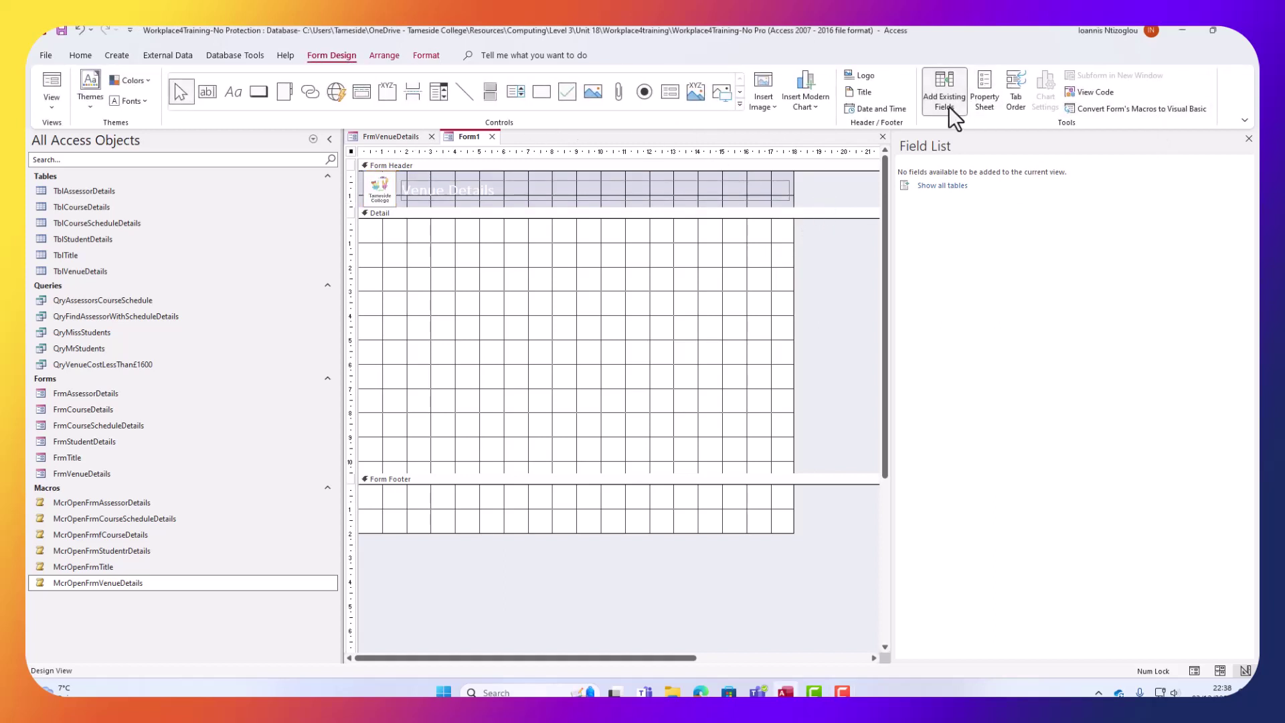
{"action": "left_click", "coordinate": [989, 96]}
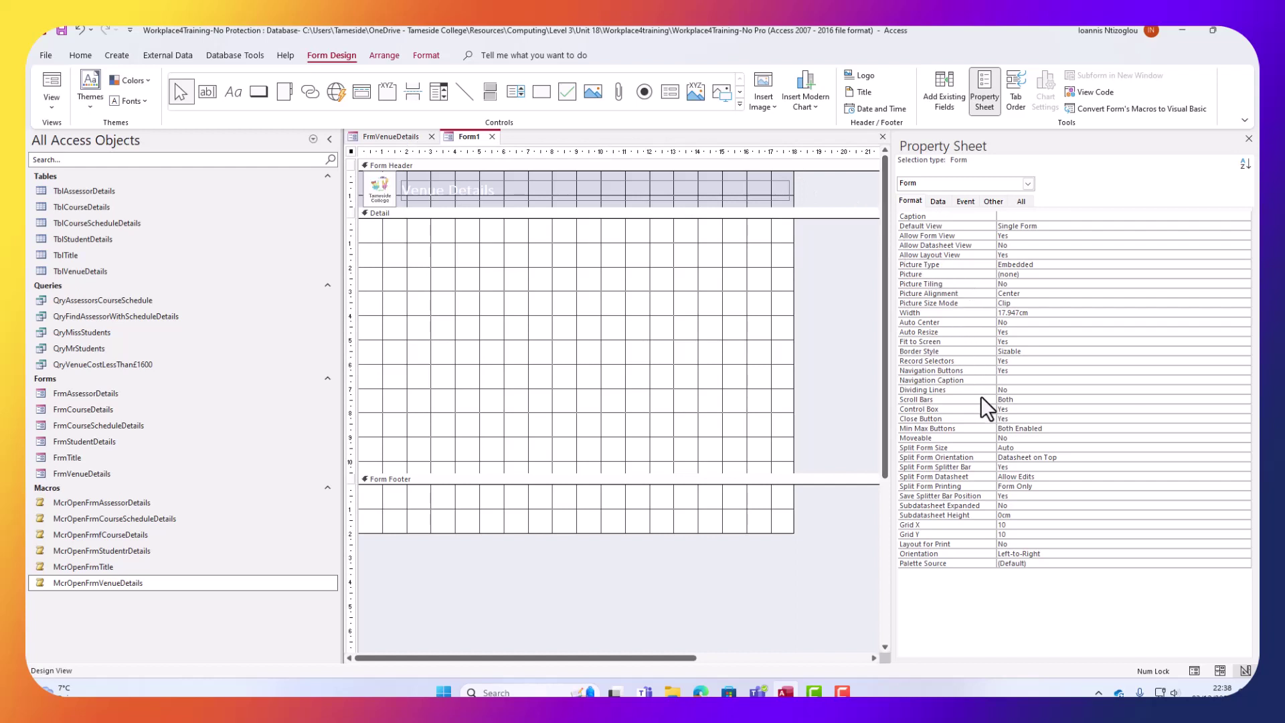
{"action": "left_click", "coordinate": [720, 205]}
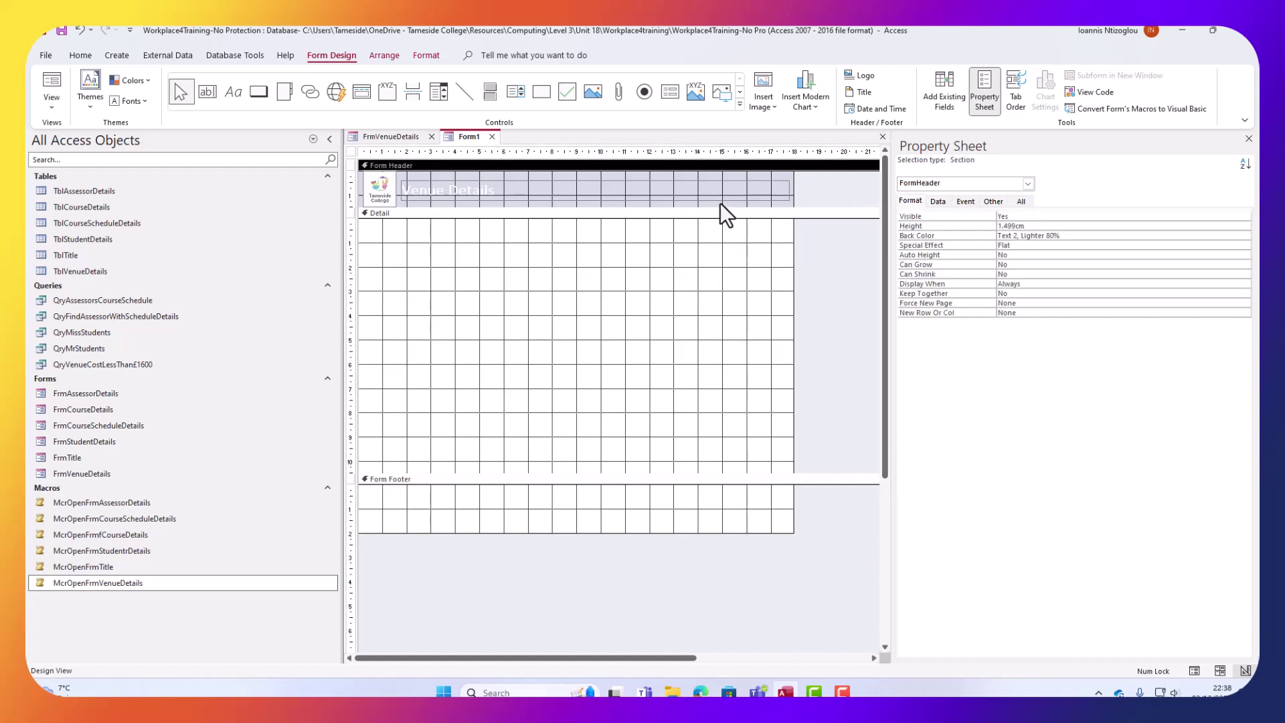
{"action": "left_click", "coordinate": [1055, 236]}
{"action": "left_click", "coordinate": [1245, 236]}
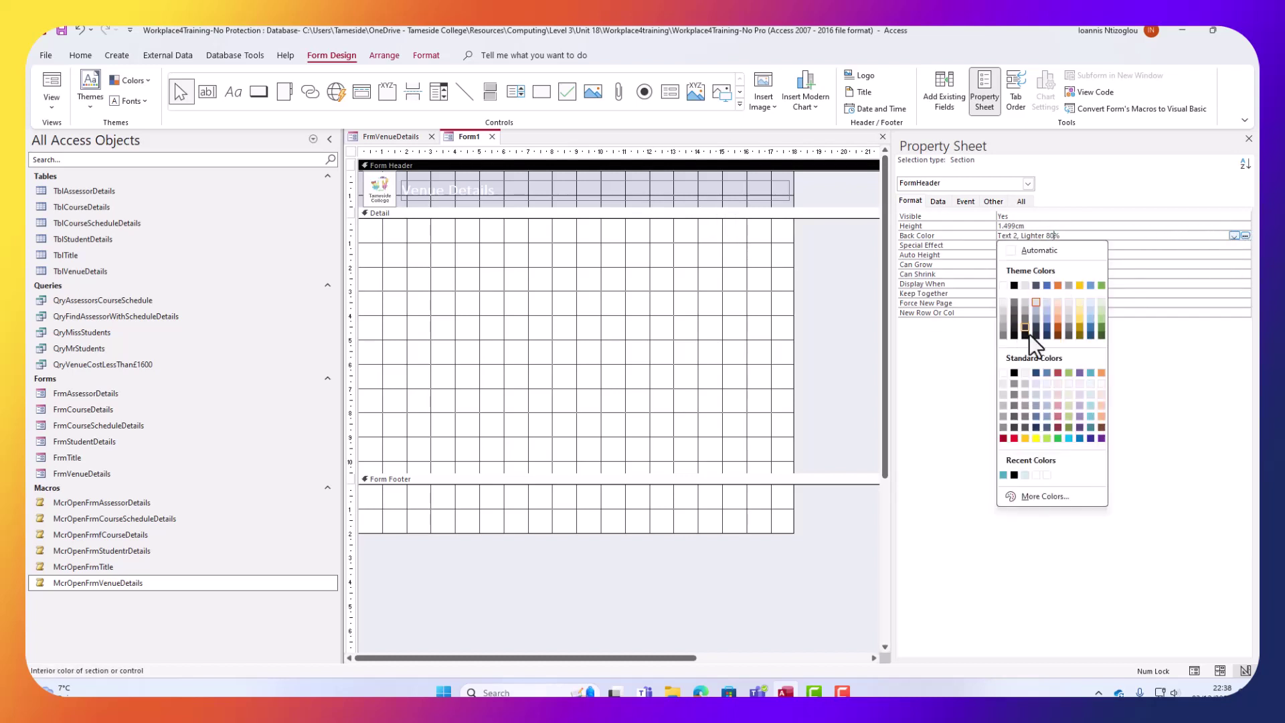
{"action": "left_click", "coordinate": [1095, 373]}
{"action": "left_click", "coordinate": [648, 354]}
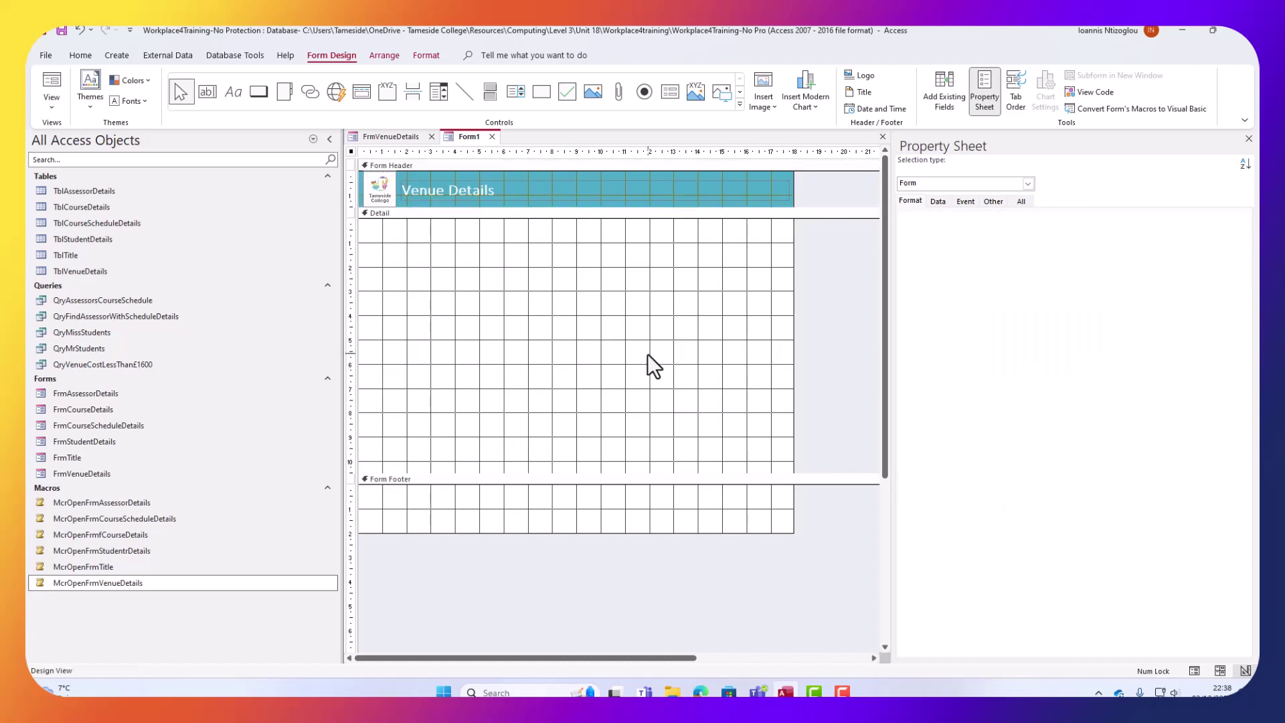
Change the title label in the new form's header to "Main Menu".
{"action": "left_click", "coordinate": [480, 195]}
{"action": "left_click_drag", "start_coordinate": [495, 191], "coordinate": [409, 199]}
{"action": "type", "text": "Main Menu"}
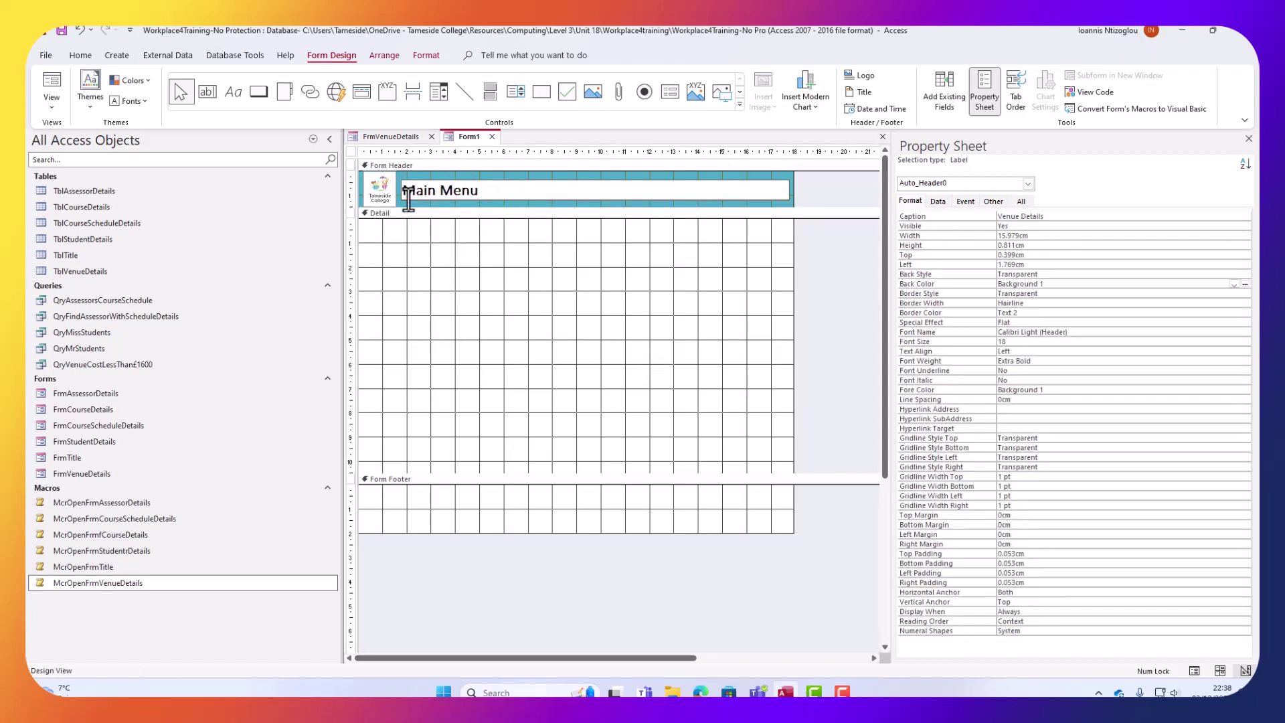
Finish editing the title label and shorten the Form Footer section to slightly over 1 cm.
{"action": "left_click", "coordinate": [376, 391]}
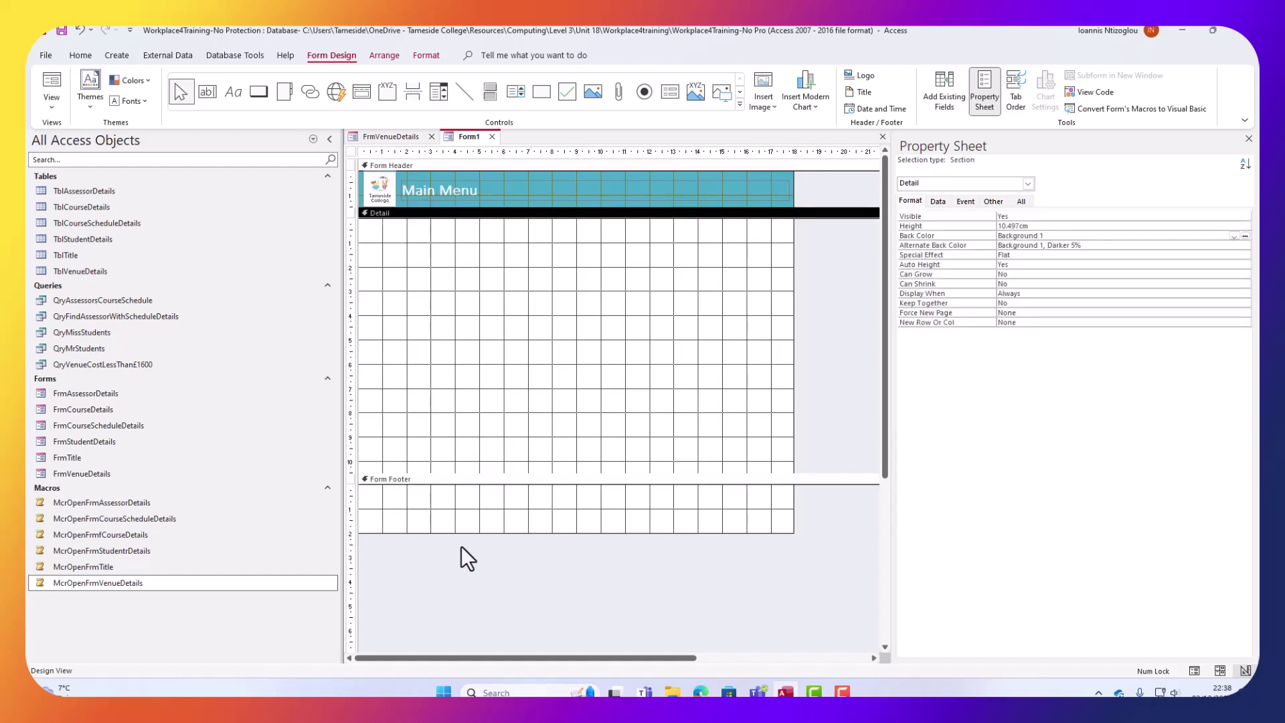
{"action": "left_click_drag", "start_coordinate": [468, 532], "coordinate": [462, 485]}
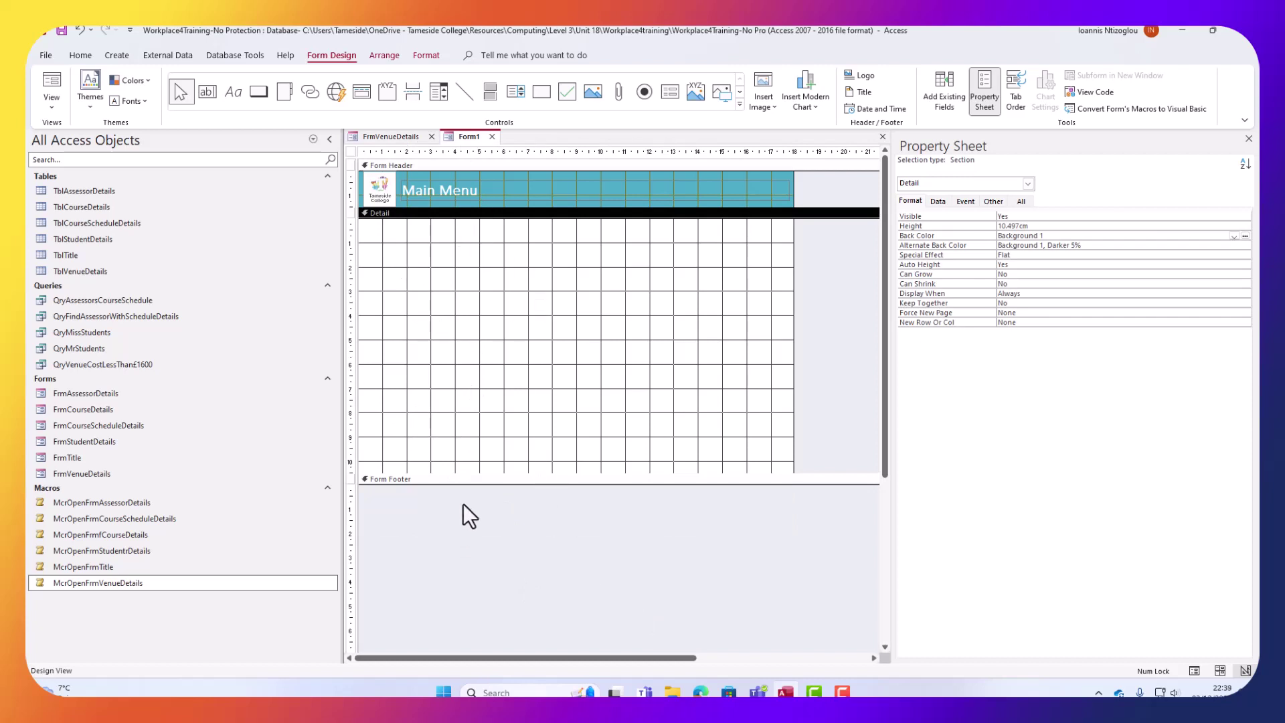
{"action": "left_click_drag", "start_coordinate": [482, 483], "coordinate": [485, 515]}
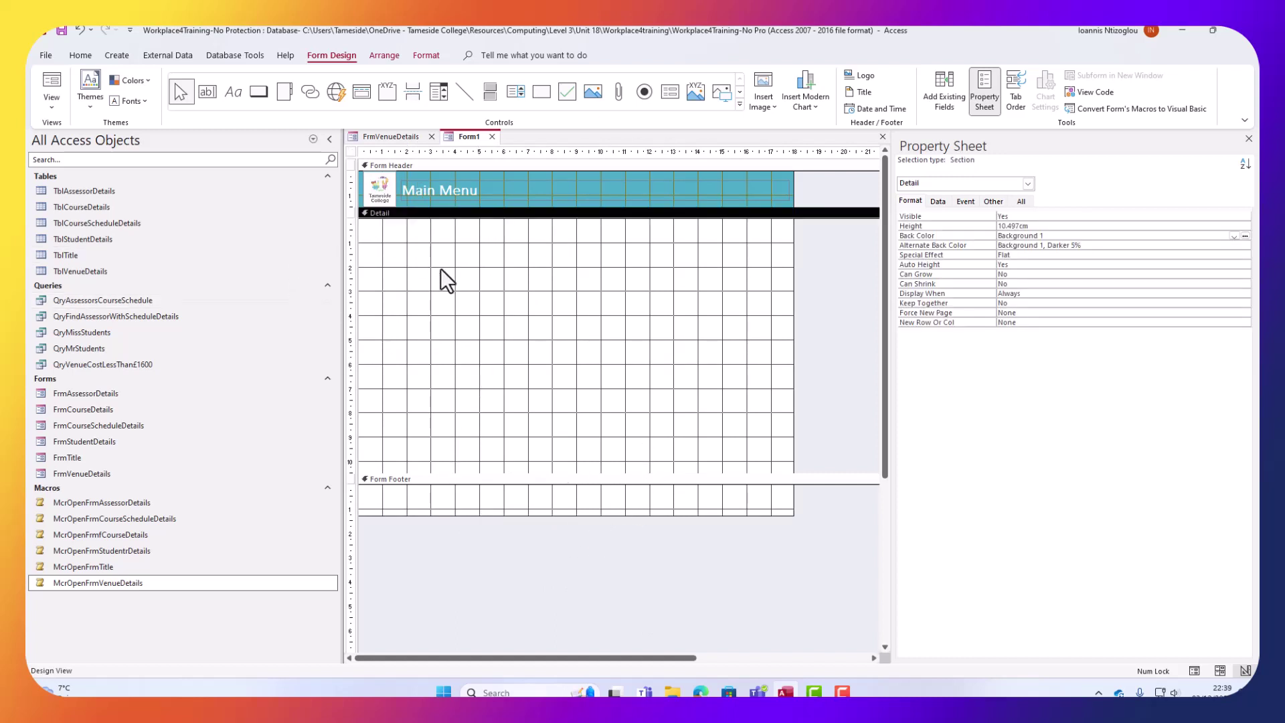
Add a command button captioned "Find Next" through the wizard, and size it to about 4.7 by 1.4 cm near the top of the Detail section.
{"action": "left_click", "coordinate": [254, 98]}
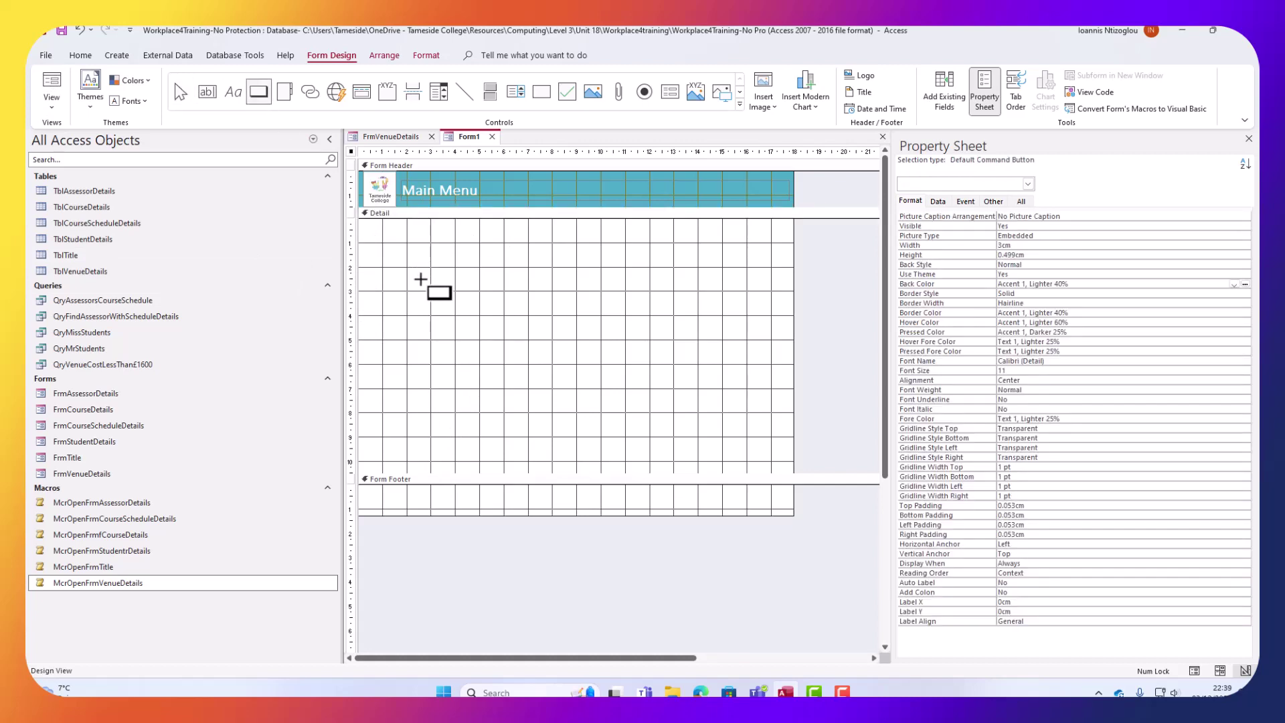
{"action": "left_click", "coordinate": [420, 278]}
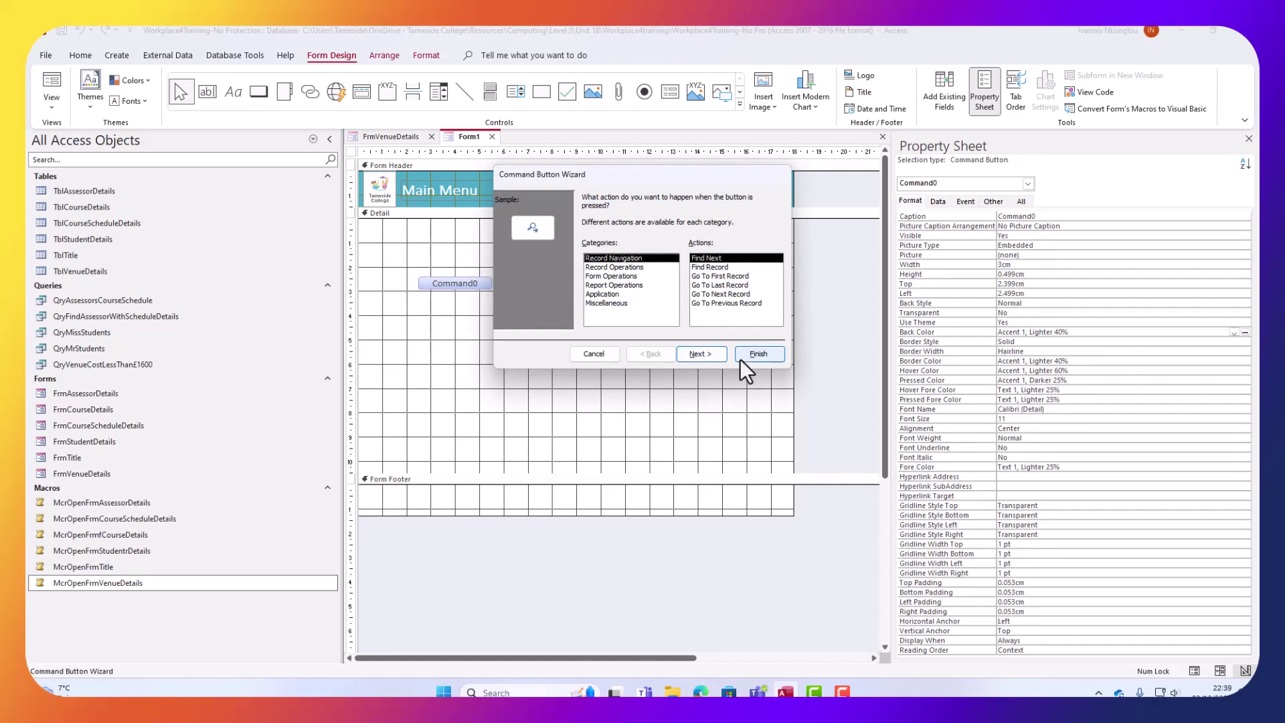
{"action": "left_click", "coordinate": [697, 355]}
{"action": "left_click", "coordinate": [598, 247]}
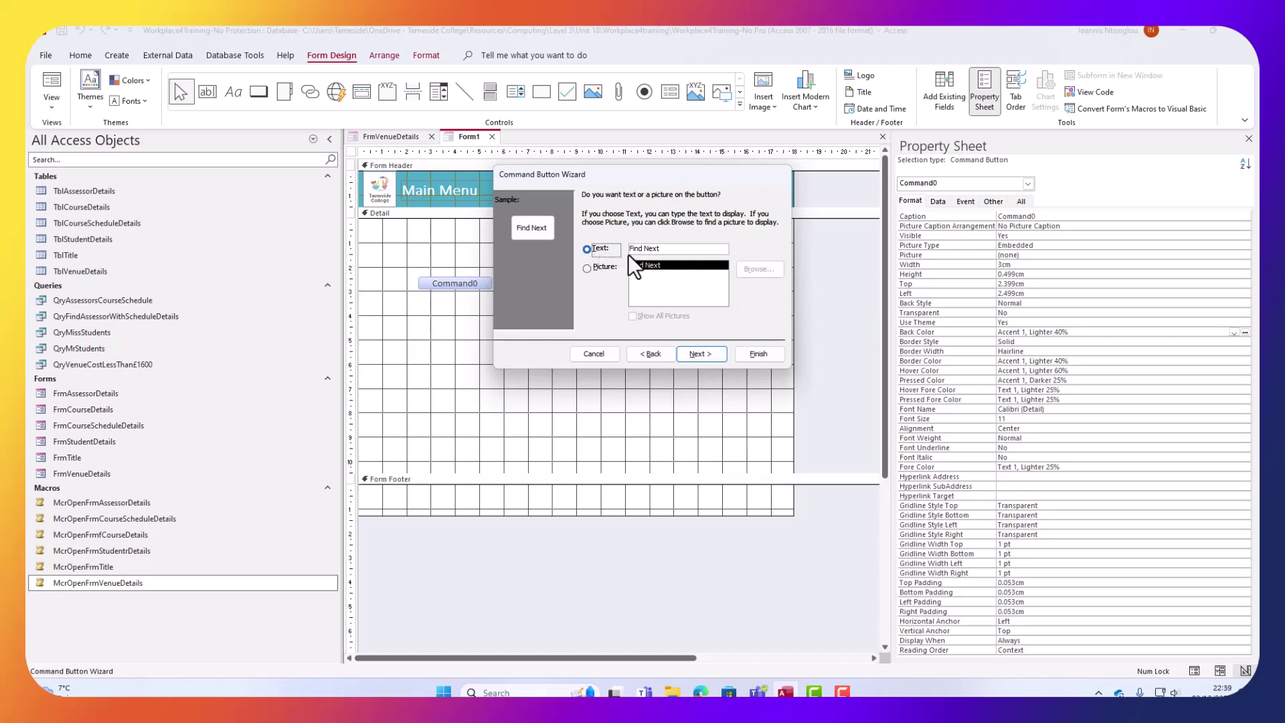
{"action": "left_click", "coordinate": [760, 355]}
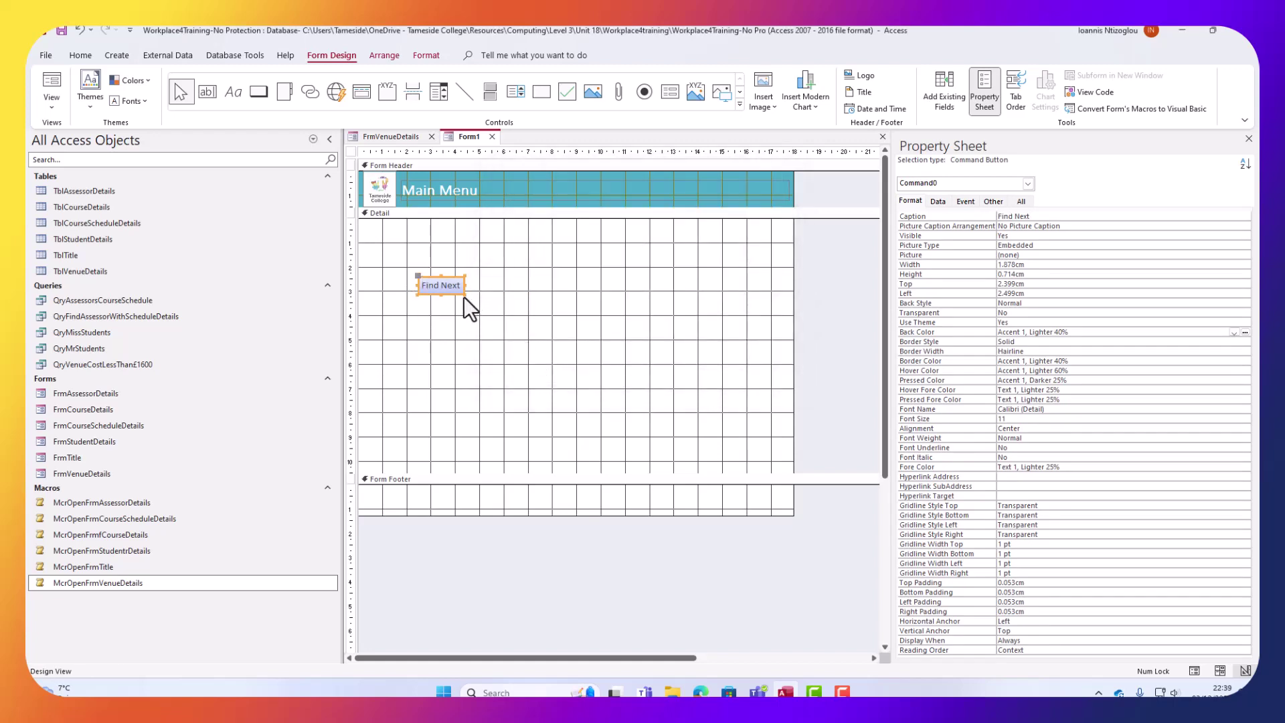
{"action": "left_click_drag", "start_coordinate": [465, 295], "coordinate": [497, 248]}
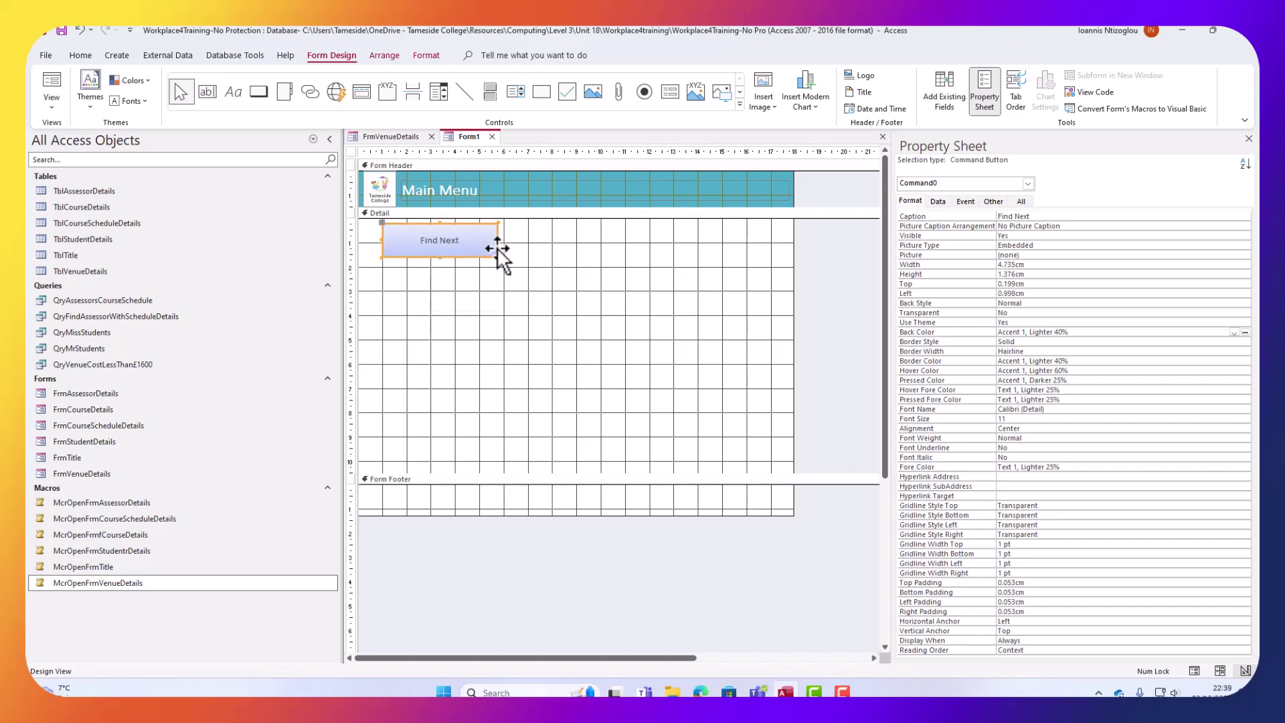
Assign the McrOpenFrmAssessorDetails macro to the new command button's On Click event.
{"action": "left_click", "coordinate": [943, 201]}
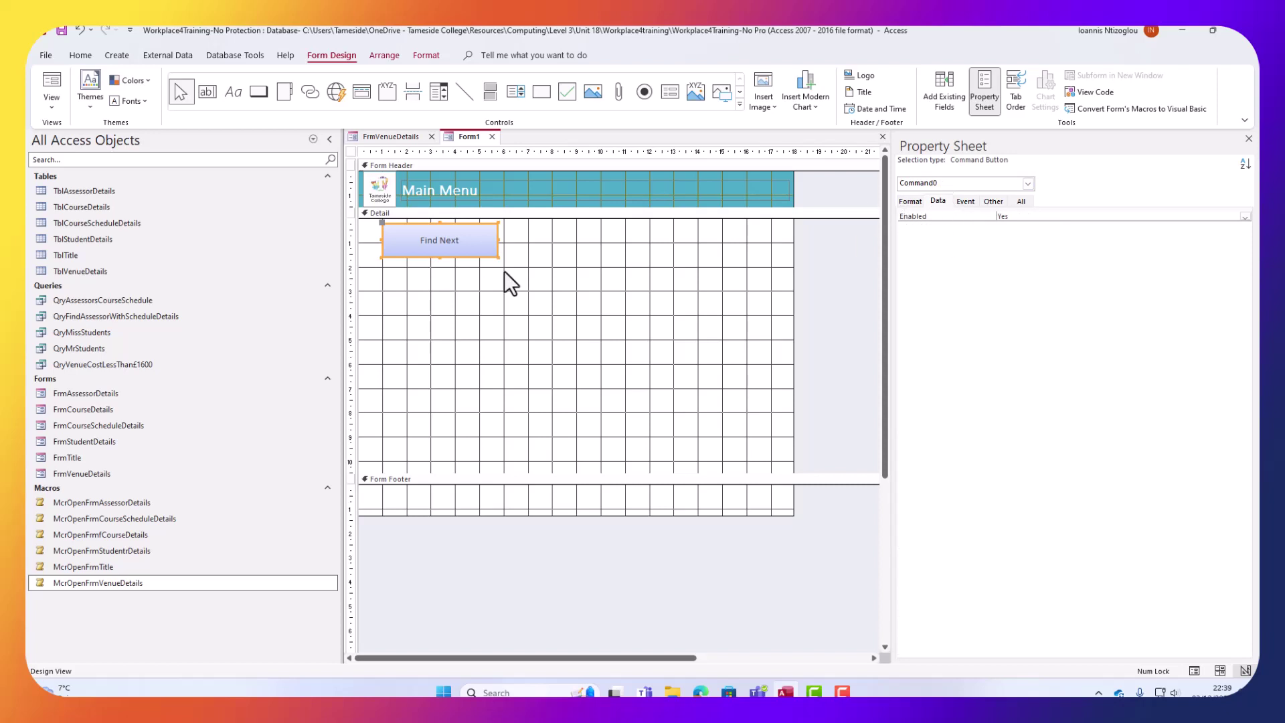
{"action": "left_click", "coordinate": [479, 269]}
{"action": "left_click", "coordinate": [460, 247]}
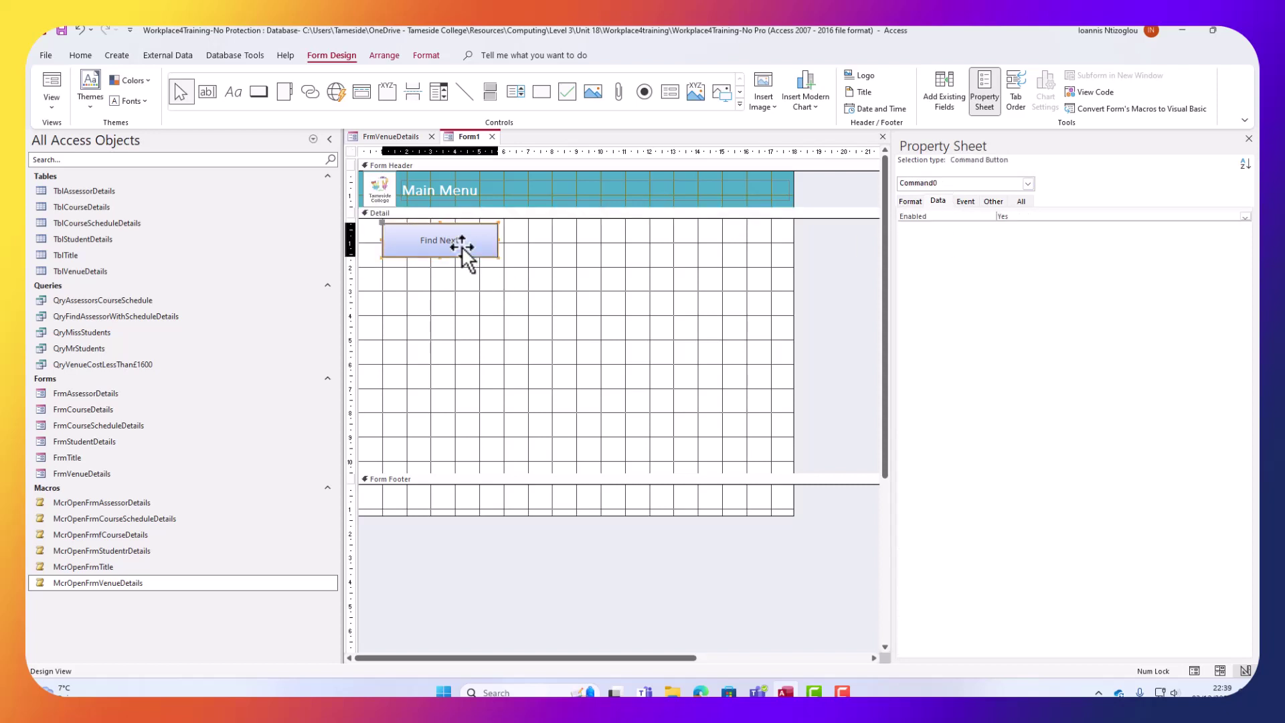
{"action": "left_click", "coordinate": [910, 201]}
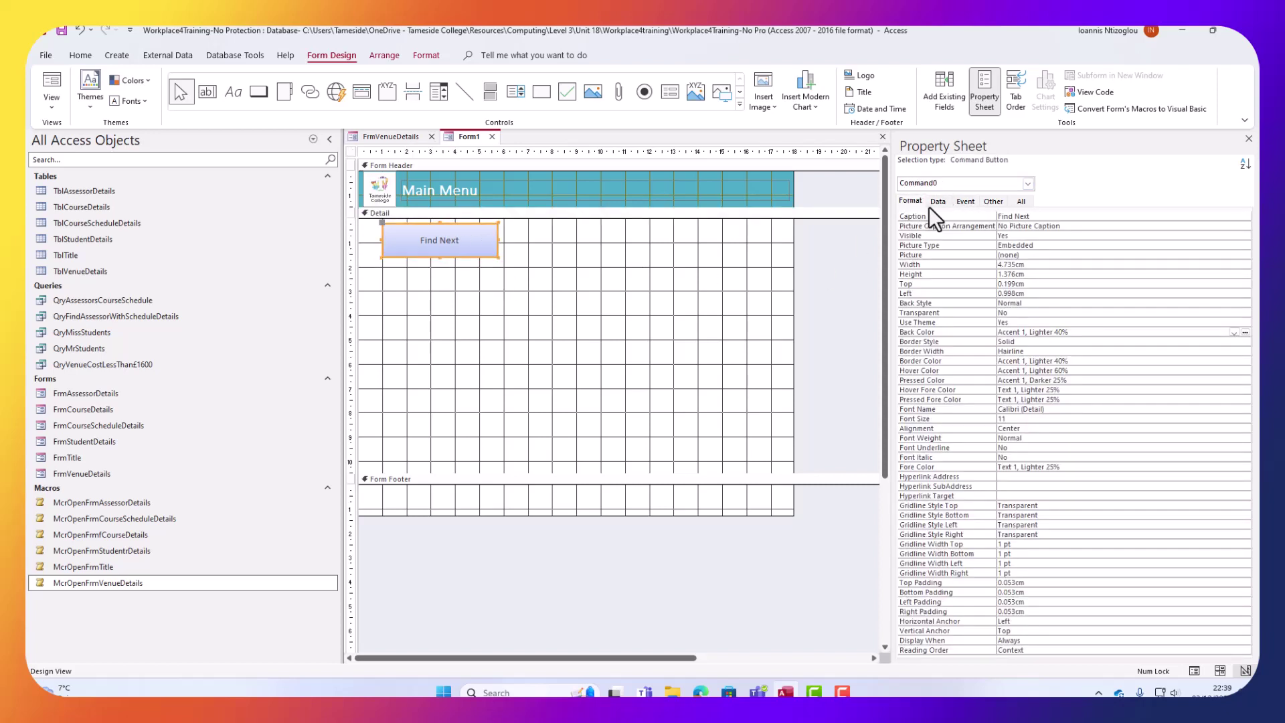
{"action": "left_click", "coordinate": [965, 202]}
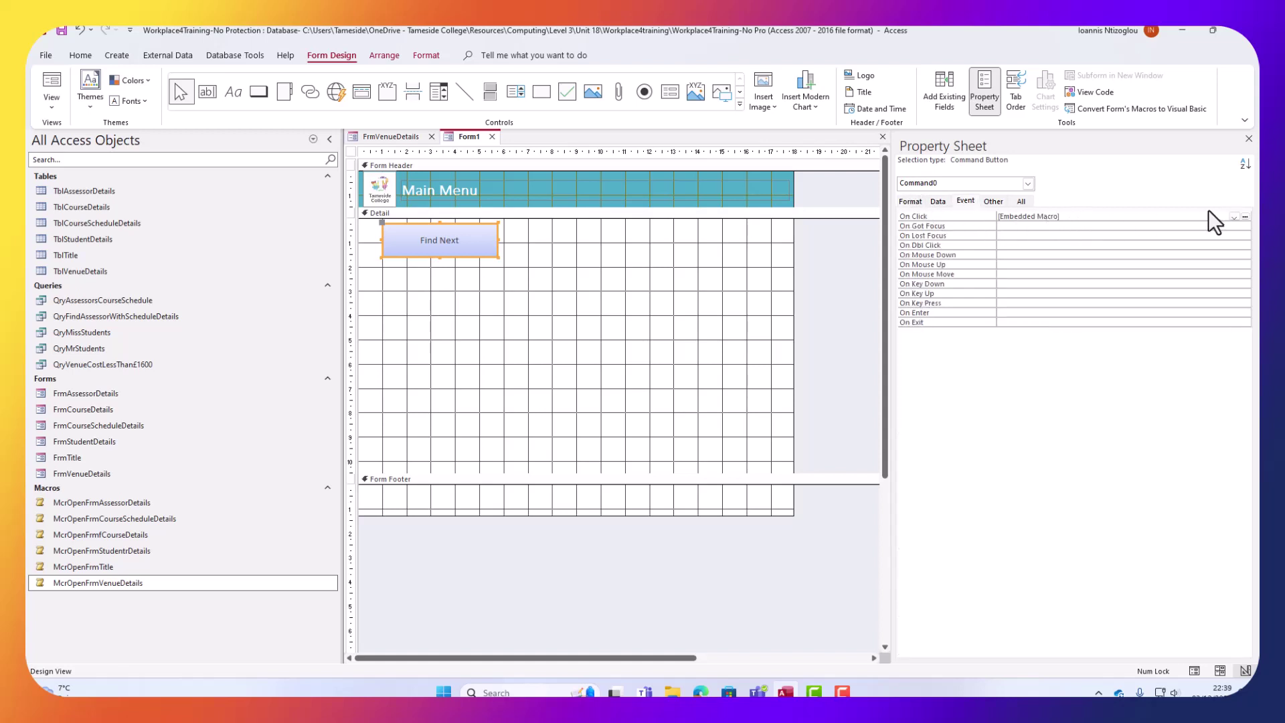
{"action": "left_click", "coordinate": [1234, 217]}
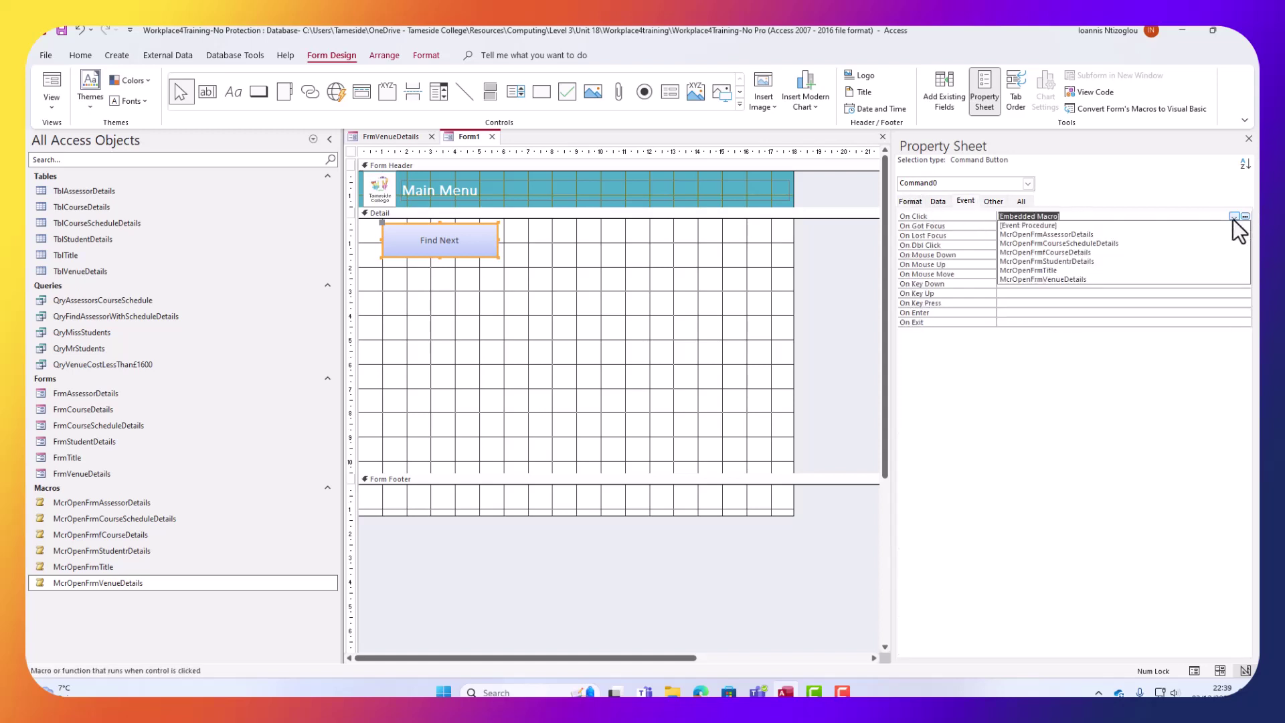
{"action": "left_click", "coordinate": [1035, 236]}
Change the command button's caption to "Assessor Details".
{"action": "left_click", "coordinate": [426, 245]}
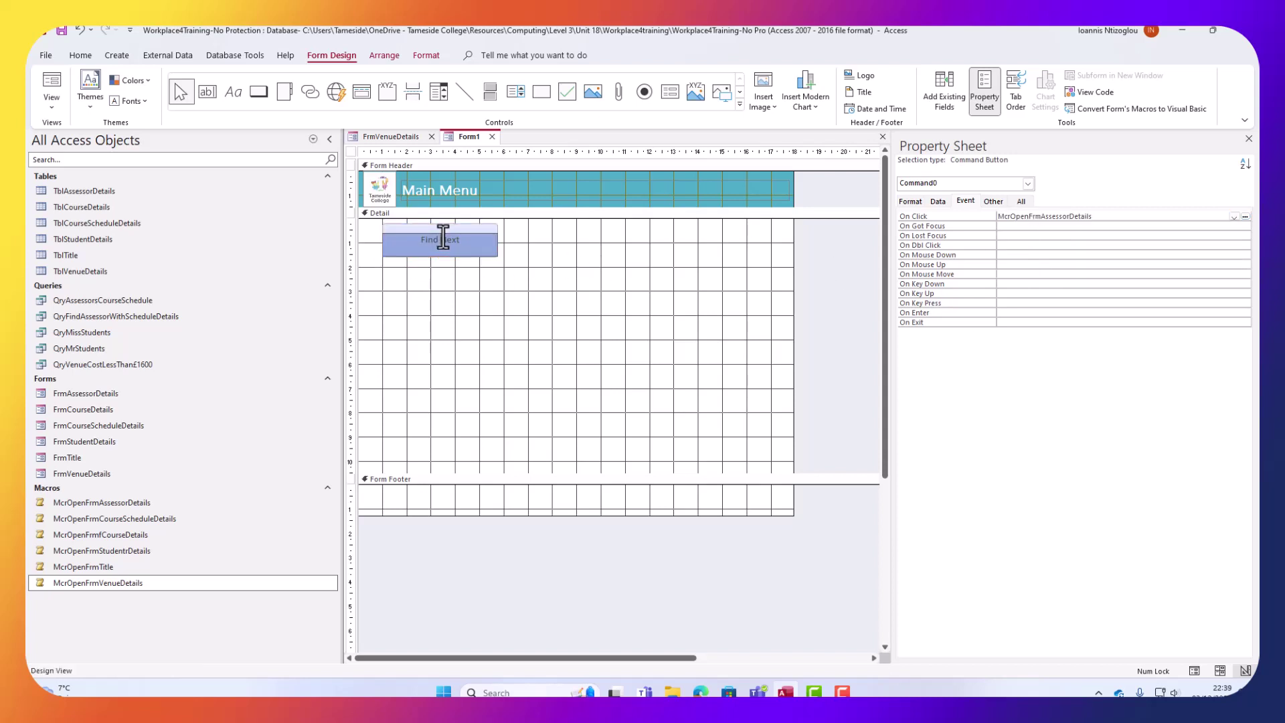
{"action": "left_click_drag", "start_coordinate": [492, 241], "coordinate": [295, 221]}
{"action": "type", "text": "Assessor Details"}
{"action": "left_click", "coordinate": [465, 290]}
{"action": "left_click", "coordinate": [461, 253]}
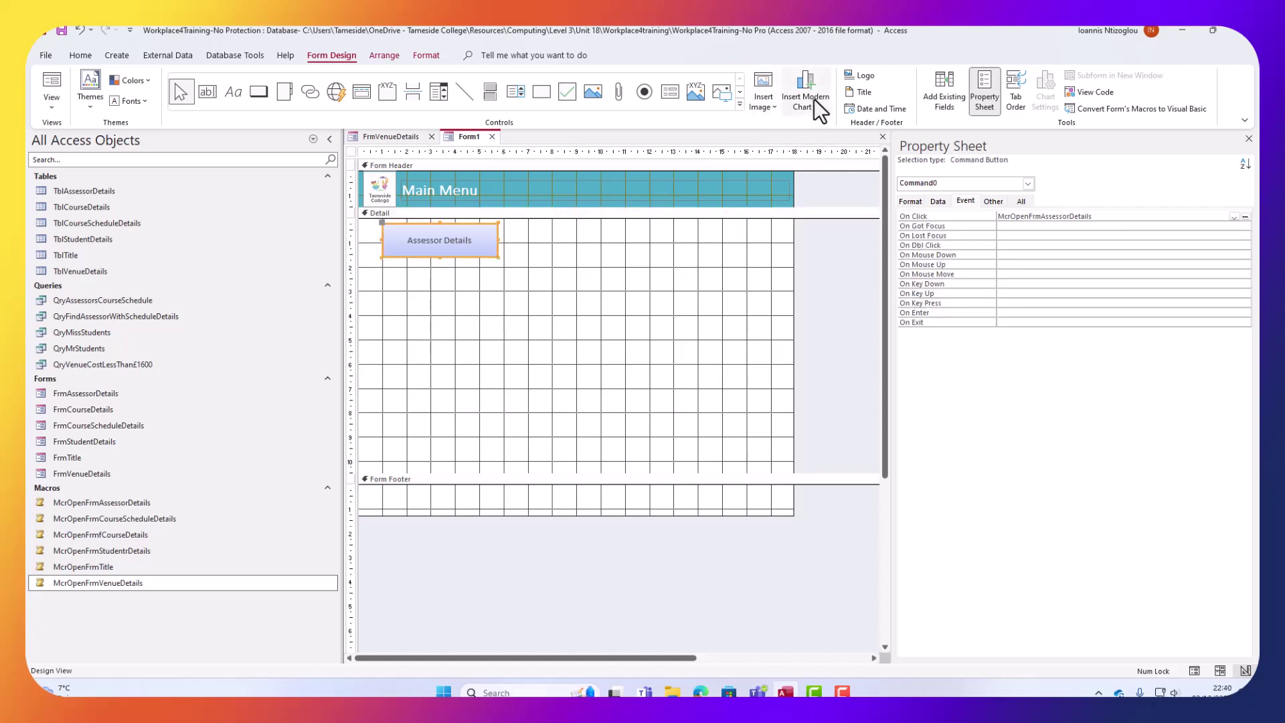
Fill the Assessor Details button with the header's recently used teal and make its caption bold and white.
{"action": "left_click", "coordinate": [411, 59]}
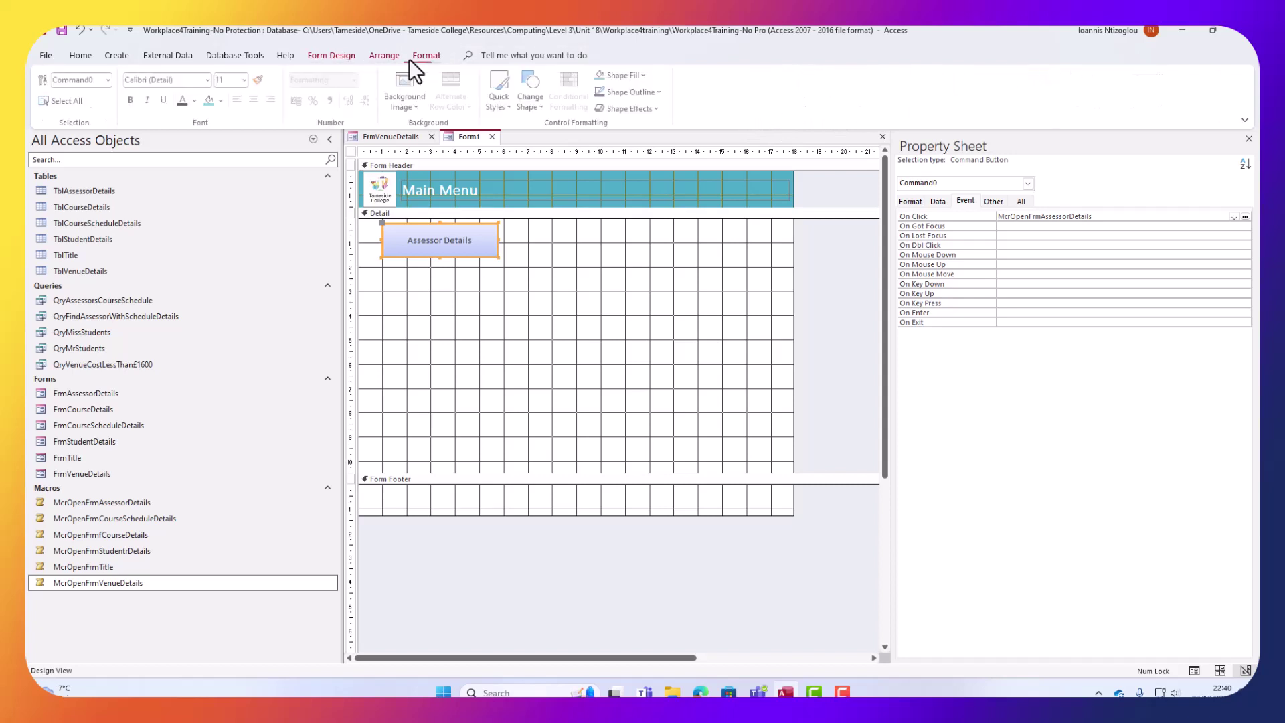
{"action": "left_click", "coordinate": [604, 75]}
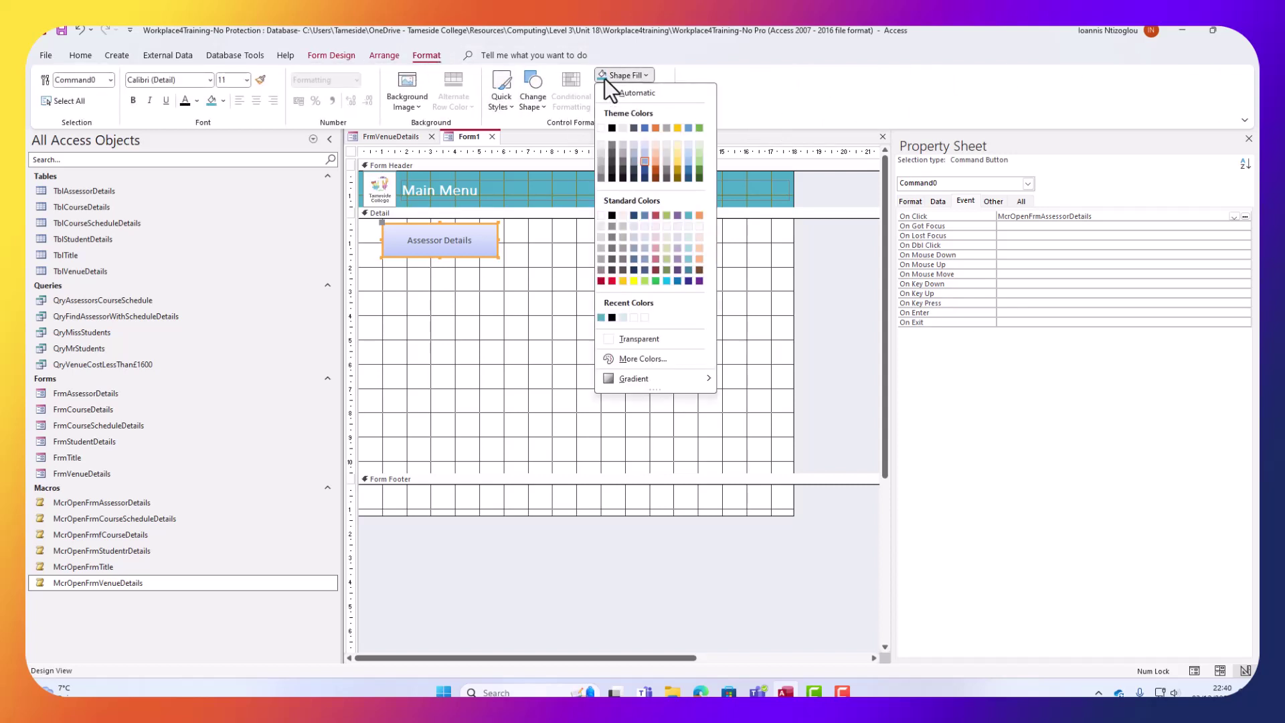
{"action": "left_click", "coordinate": [601, 317]}
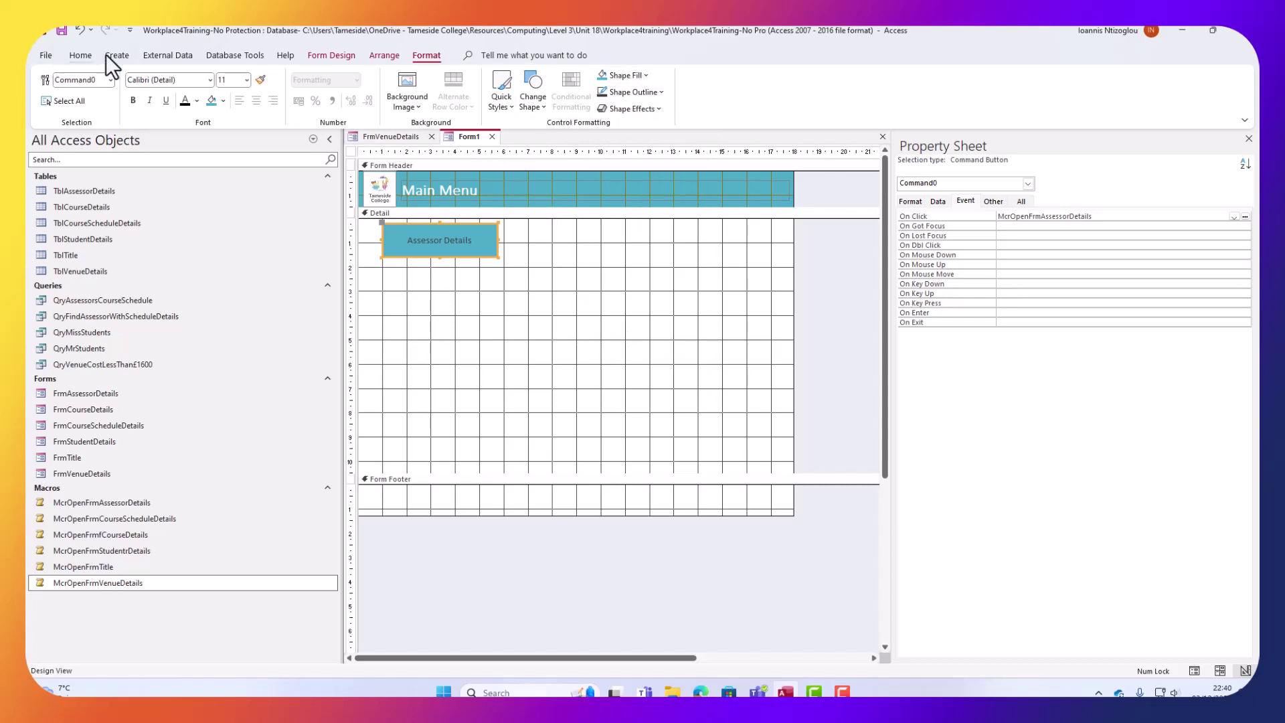
{"action": "left_click", "coordinate": [197, 101]}
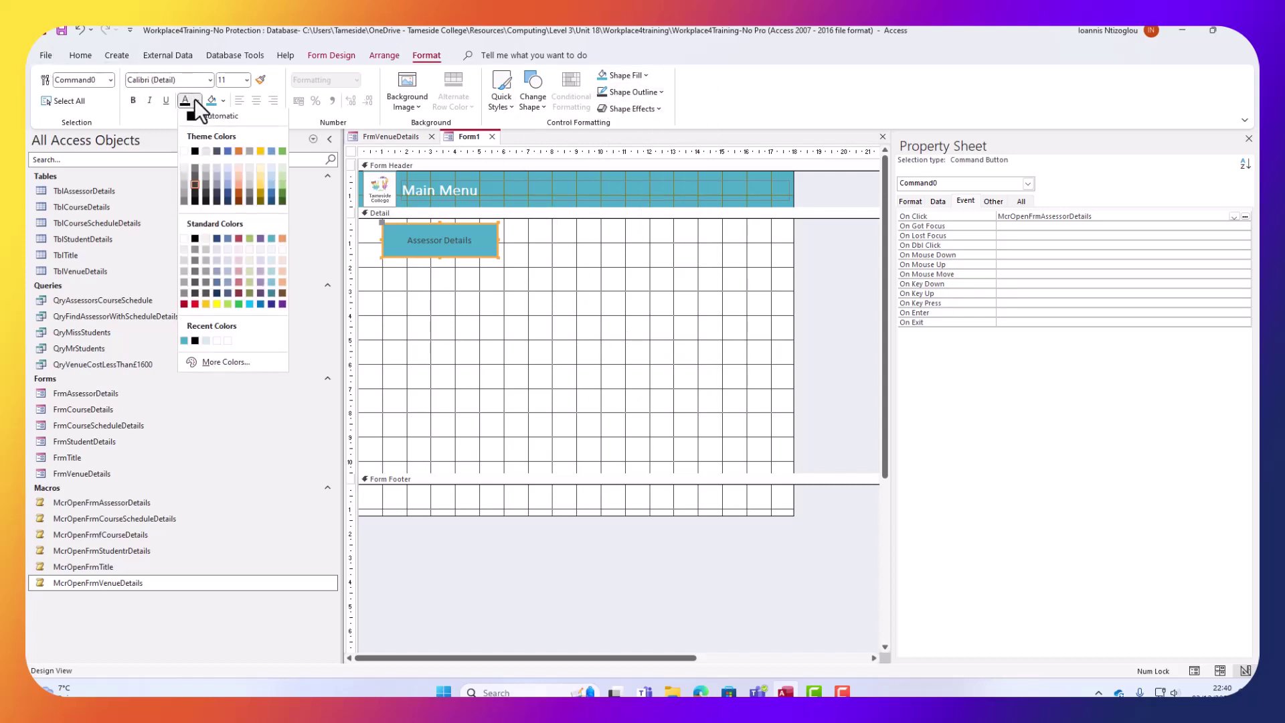
{"action": "left_click", "coordinate": [184, 157]}
{"action": "left_click", "coordinate": [131, 102]}
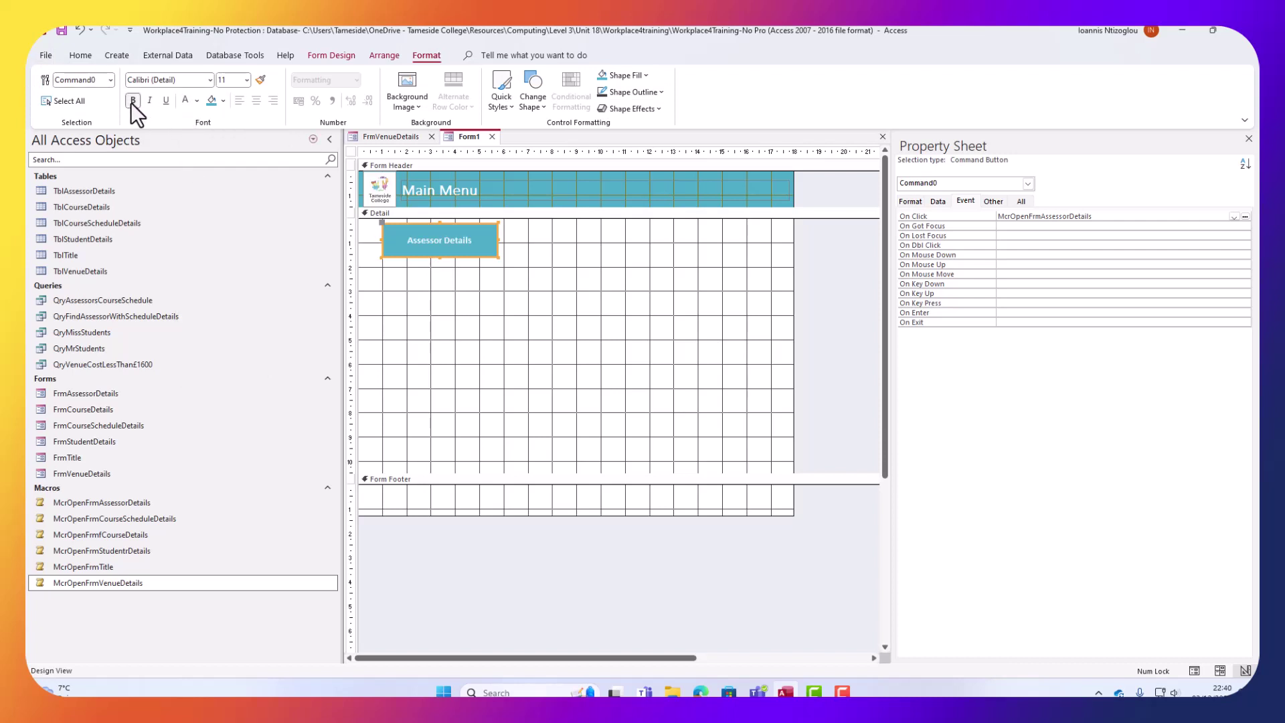
Set the Assessor Details caption's font size to 16 and enlarge the button to about 5.6 cm wide.
{"action": "left_click", "coordinate": [247, 80]}
{"action": "left_click", "coordinate": [228, 185]}
{"action": "left_click_drag", "start_coordinate": [492, 257], "coordinate": [517, 260]}
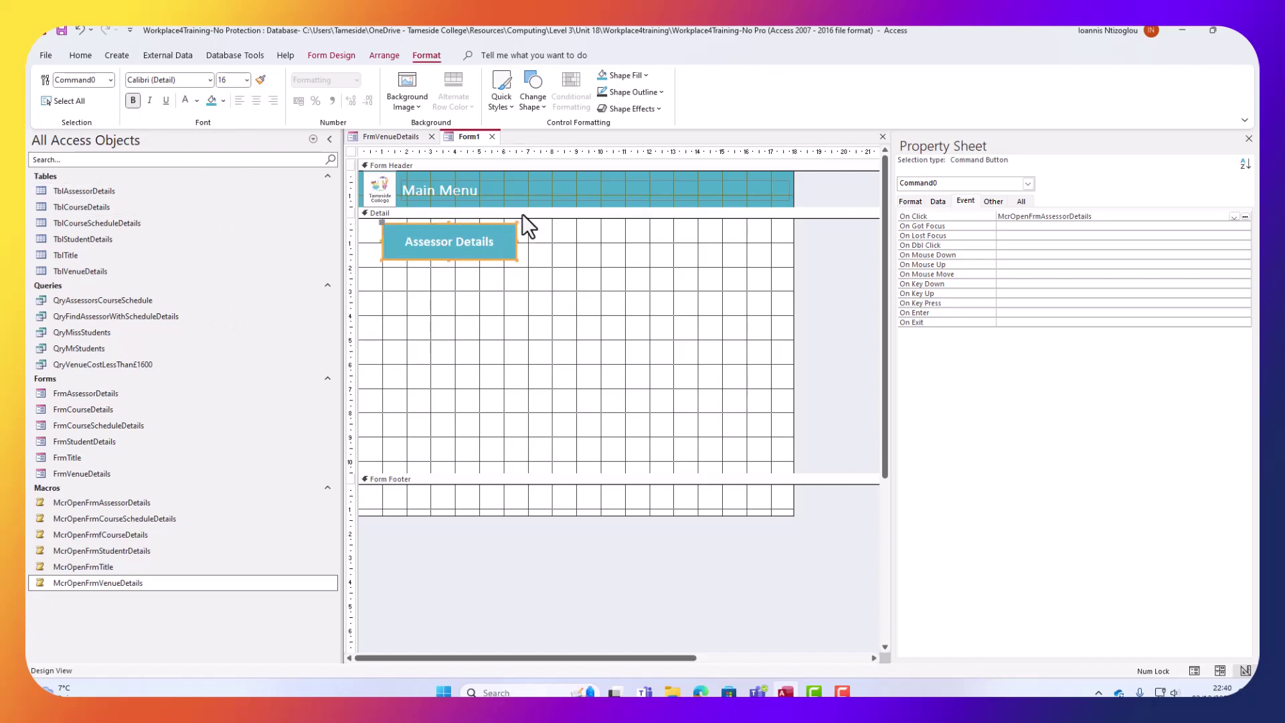
Apply the second bevel preset in the first row and the largest light-blue glow variation to the Assessor Details button.
{"action": "left_click", "coordinate": [499, 101]}
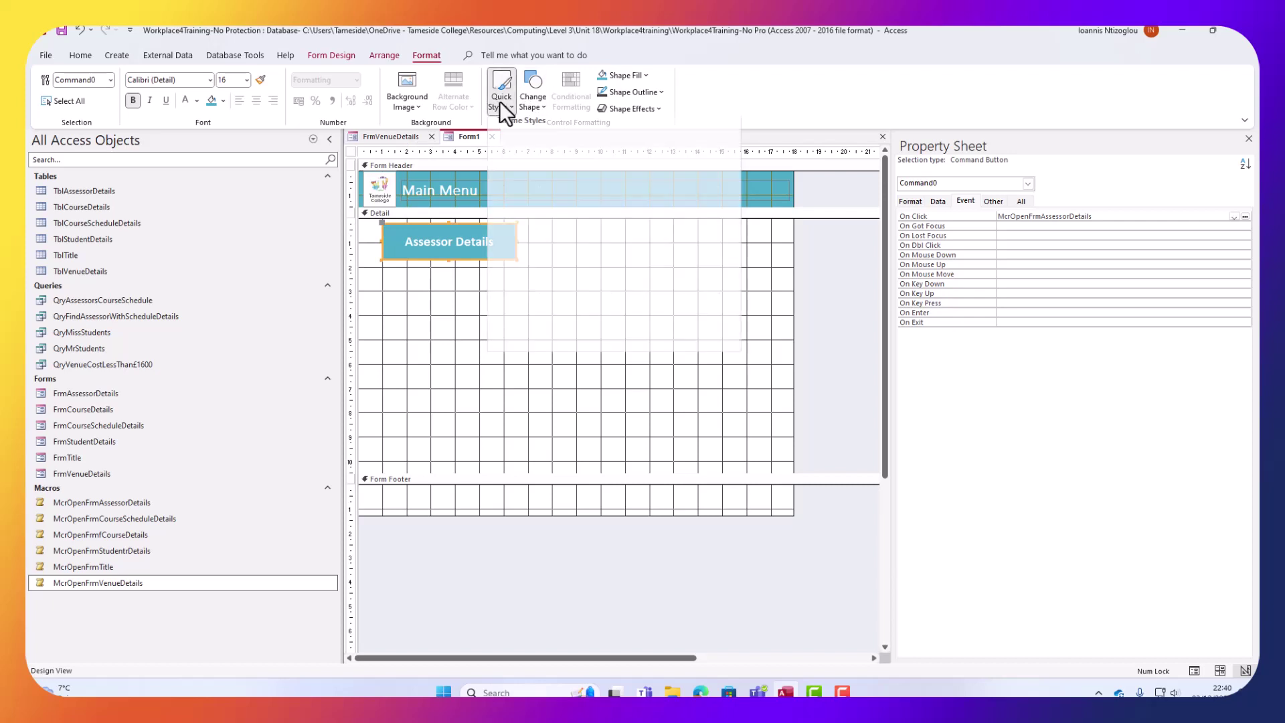
{"action": "left_click", "coordinate": [627, 108]}
{"action": "mouse_move", "coordinate": [654, 212]}
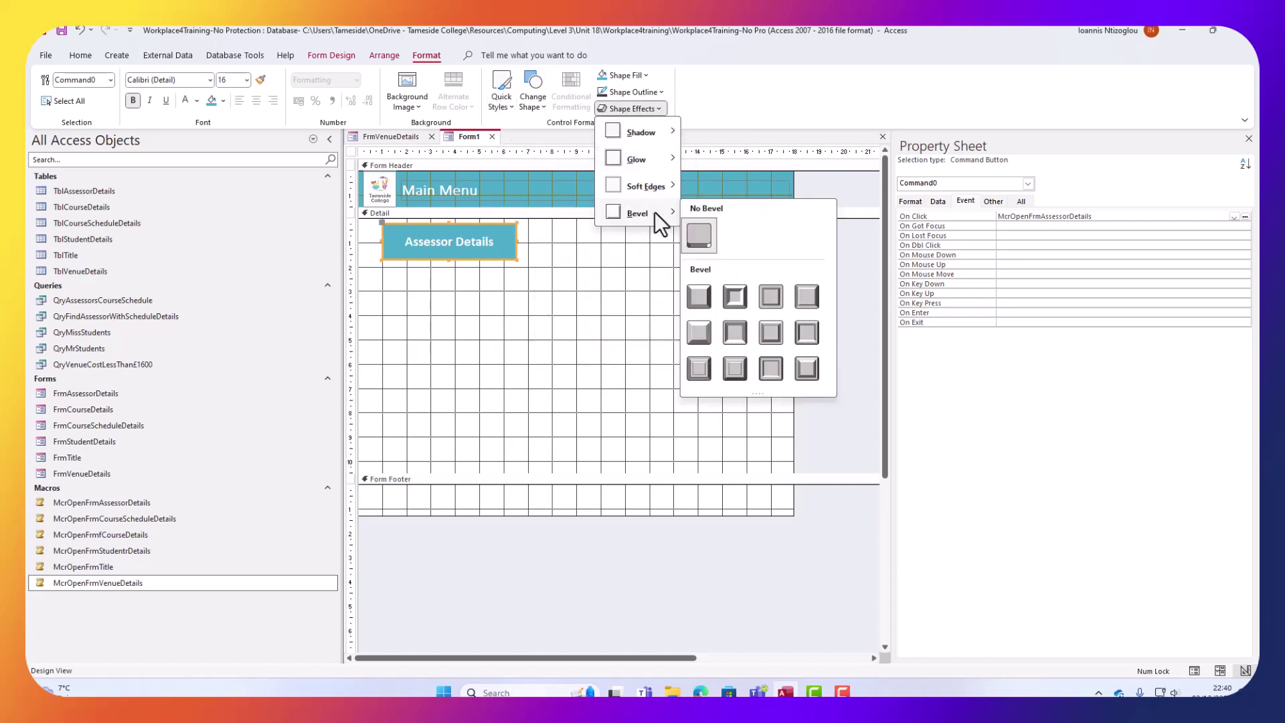
{"action": "left_click", "coordinate": [735, 297]}
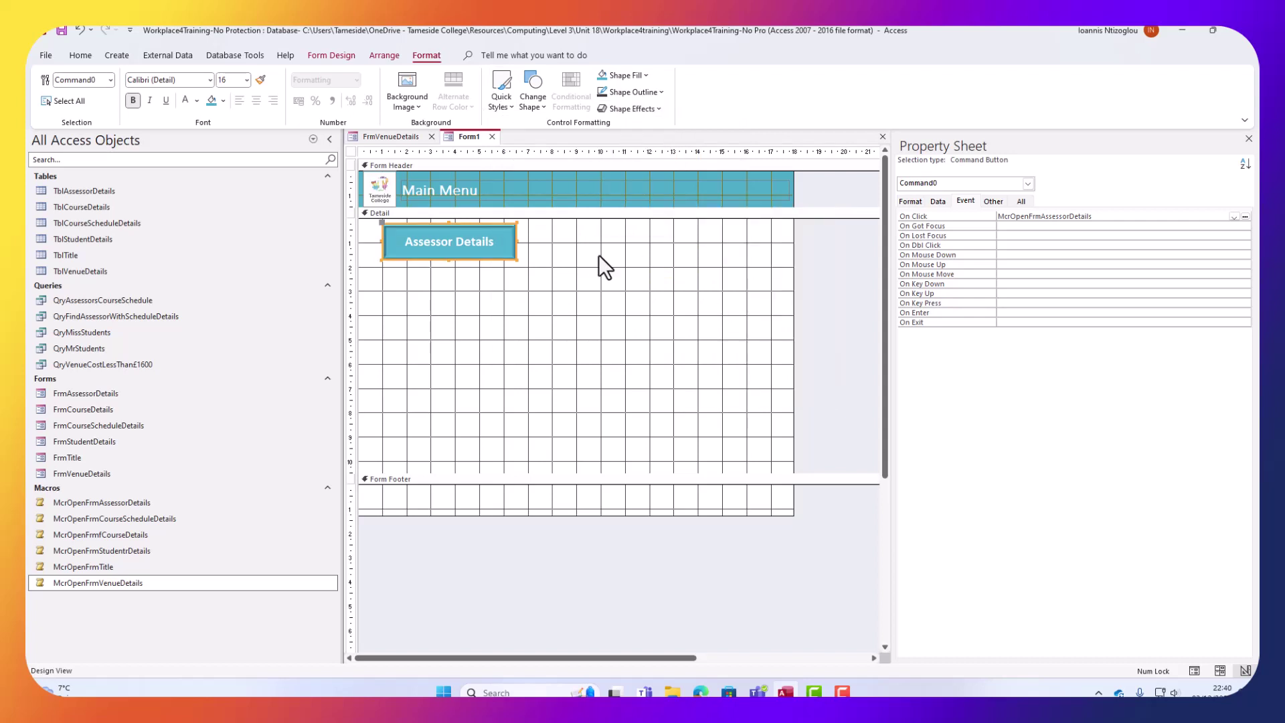
{"action": "left_click", "coordinate": [629, 109]}
{"action": "mouse_move", "coordinate": [656, 192]}
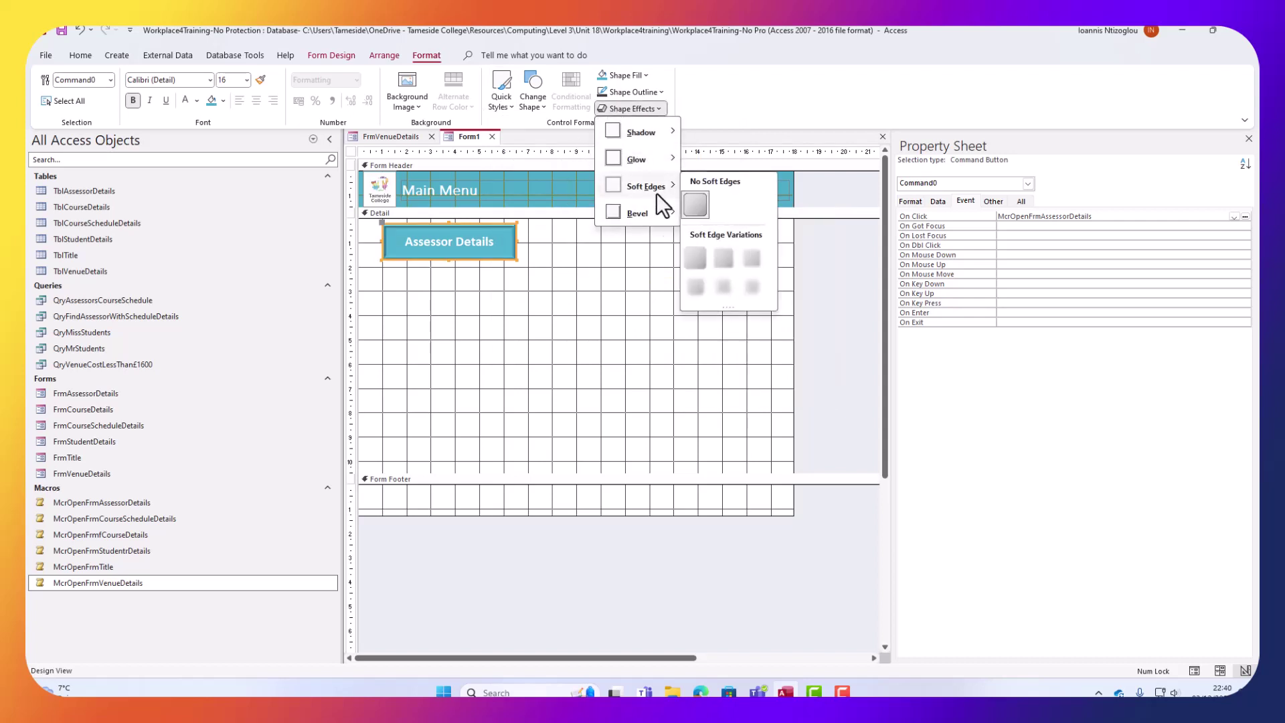
{"action": "mouse_move", "coordinate": [652, 156]}
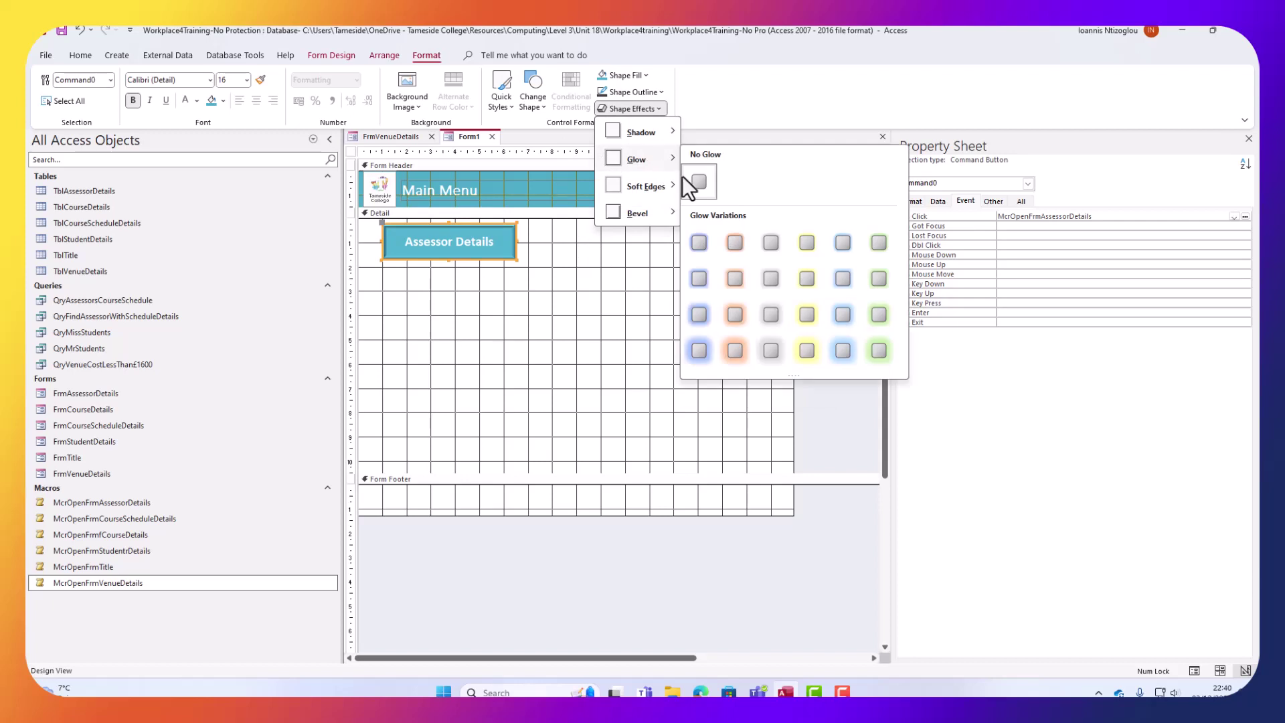
{"action": "left_click", "coordinate": [842, 350]}
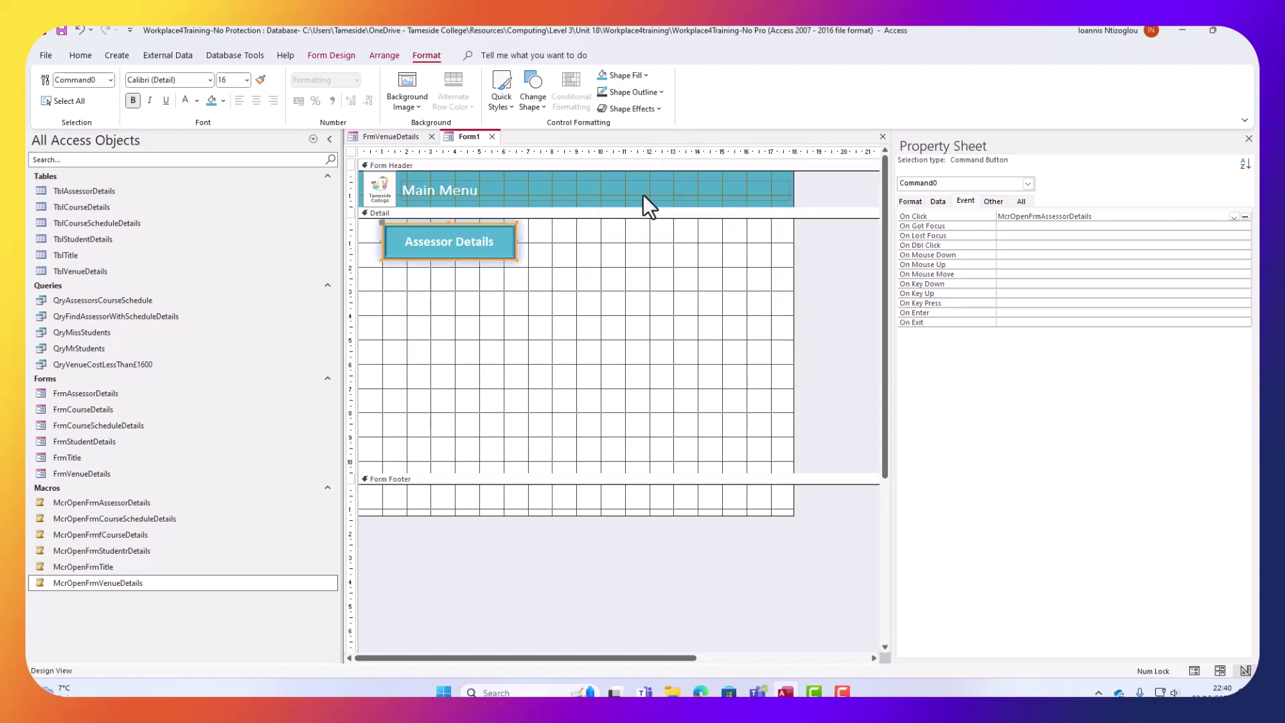
Add an outer shadow effect to the Assessor Details button.
{"action": "left_click", "coordinate": [648, 110]}
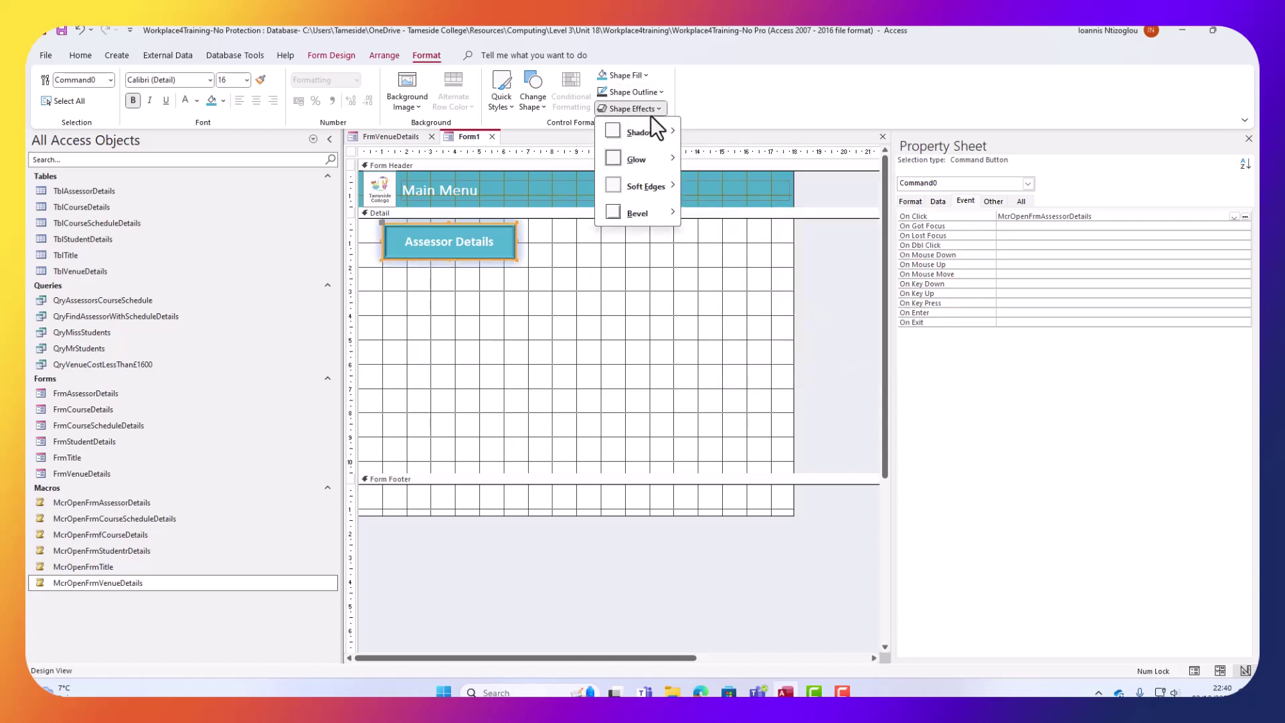
{"action": "mouse_move", "coordinate": [657, 132]}
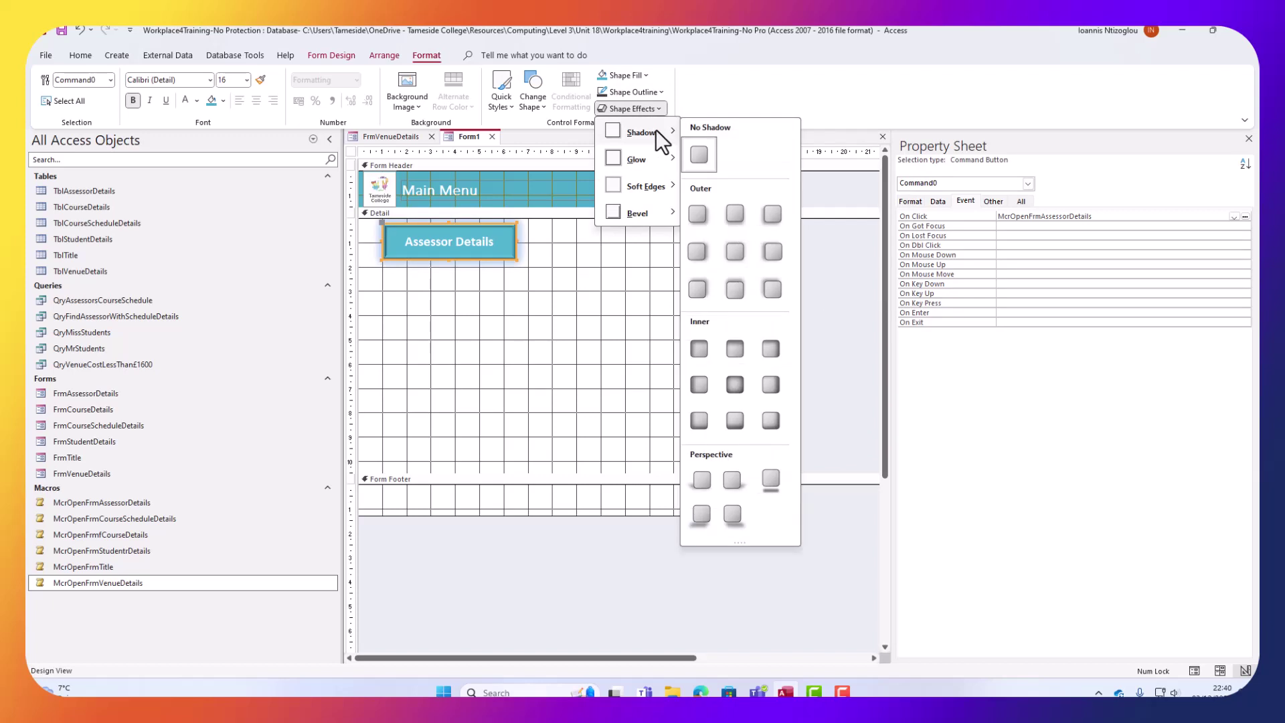
{"action": "left_click", "coordinate": [772, 264]}
{"action": "left_click", "coordinate": [568, 305]}
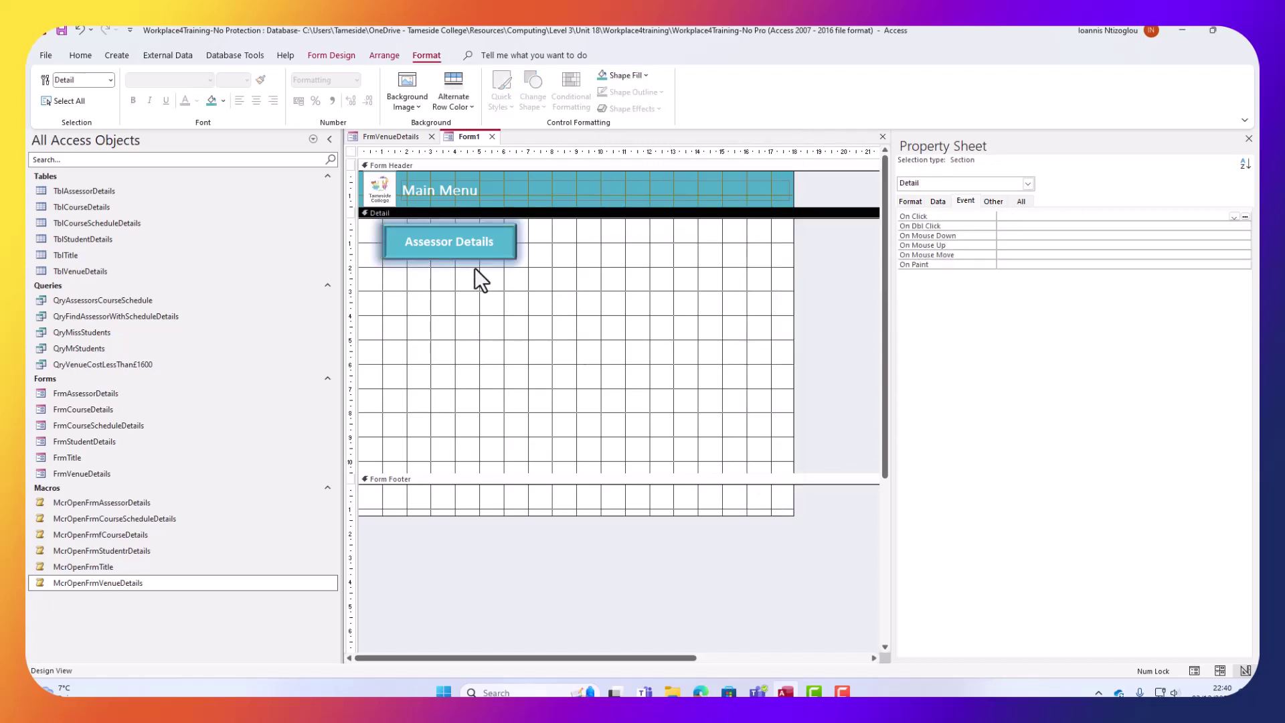
Move the Assessor Details button slightly down and towards the left edge of the Detail section, and paste five copies beneath it.
{"action": "mouse_move", "coordinate": [476, 253]}
{"action": "left_mouse_down"}
{"action": "mouse_move", "coordinate": [482, 299]}
{"action": "mouse_move", "coordinate": [466, 275]}
{"action": "left_mouse_up"}
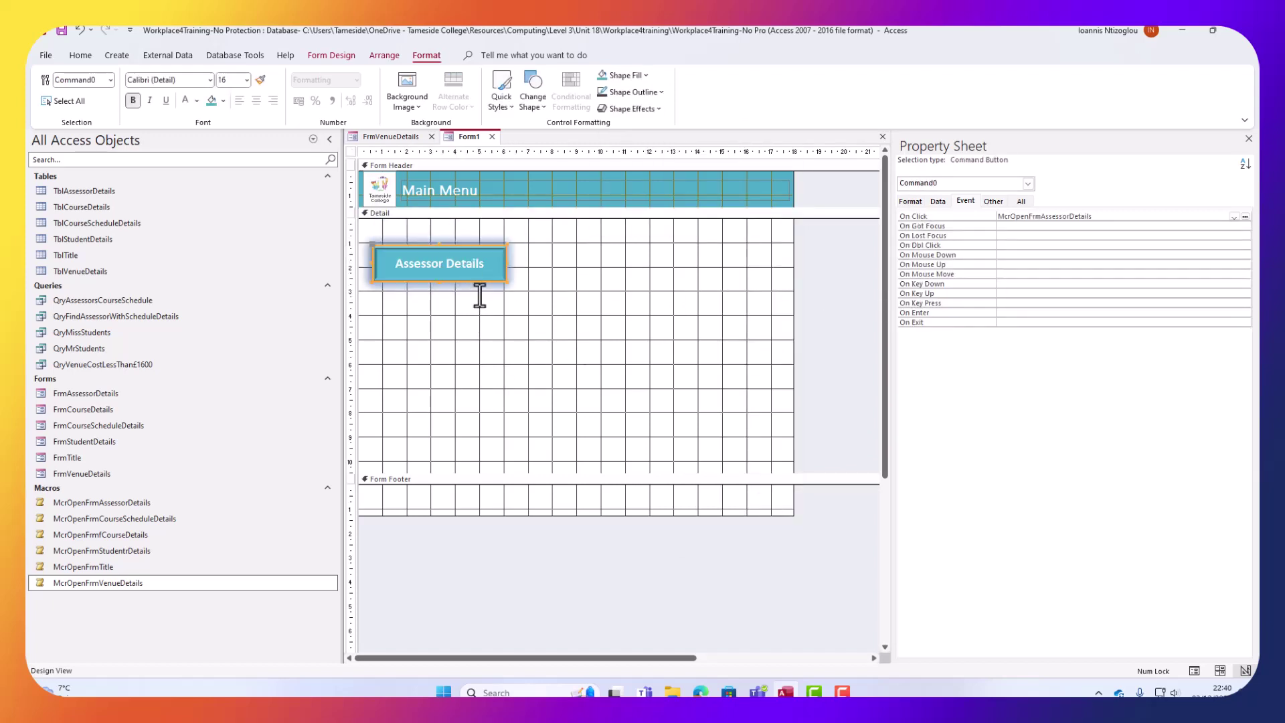
{"action": "left_click", "coordinate": [470, 268]}
{"action": "key", "text": "ctrl+c"}
{"action": "key", "text": "ctrl+v"}
{"action": "key", "text": "ctrl+v"}
{"action": "key", "text": "ctrl+v"}
{"action": "key", "text": "ctrl+v"}
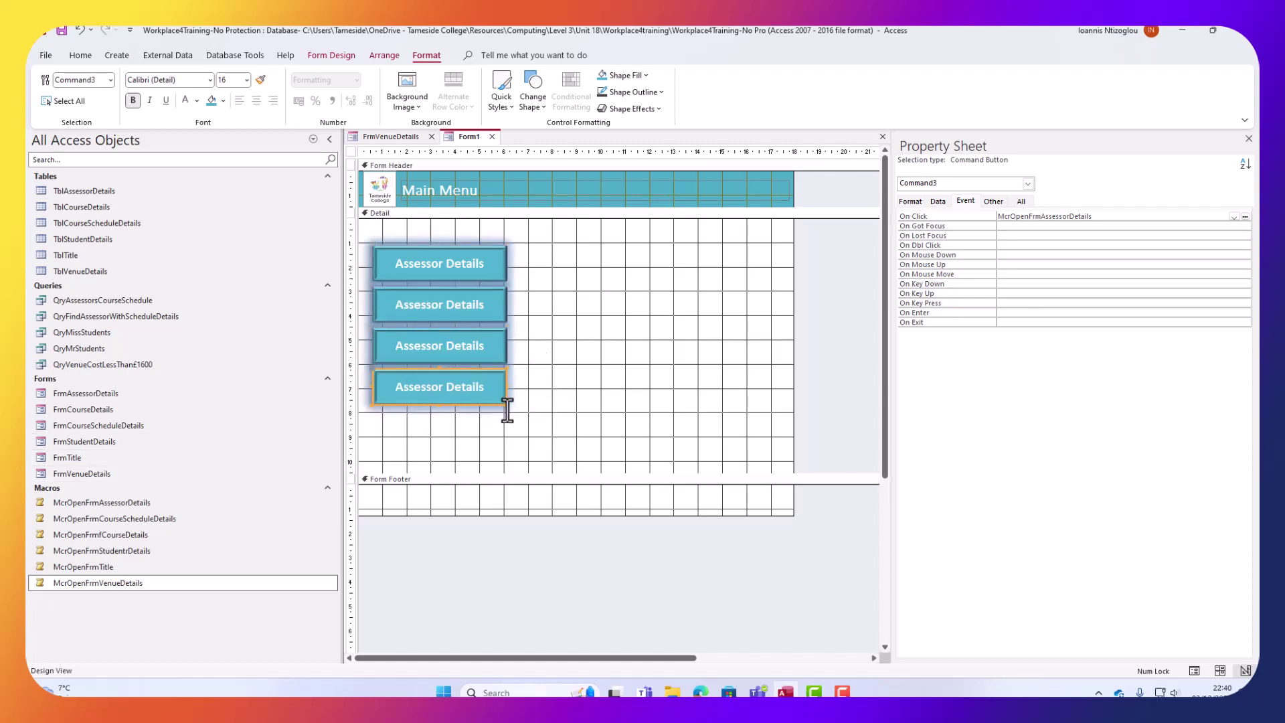
{"action": "key", "text": "ctrl+v"}
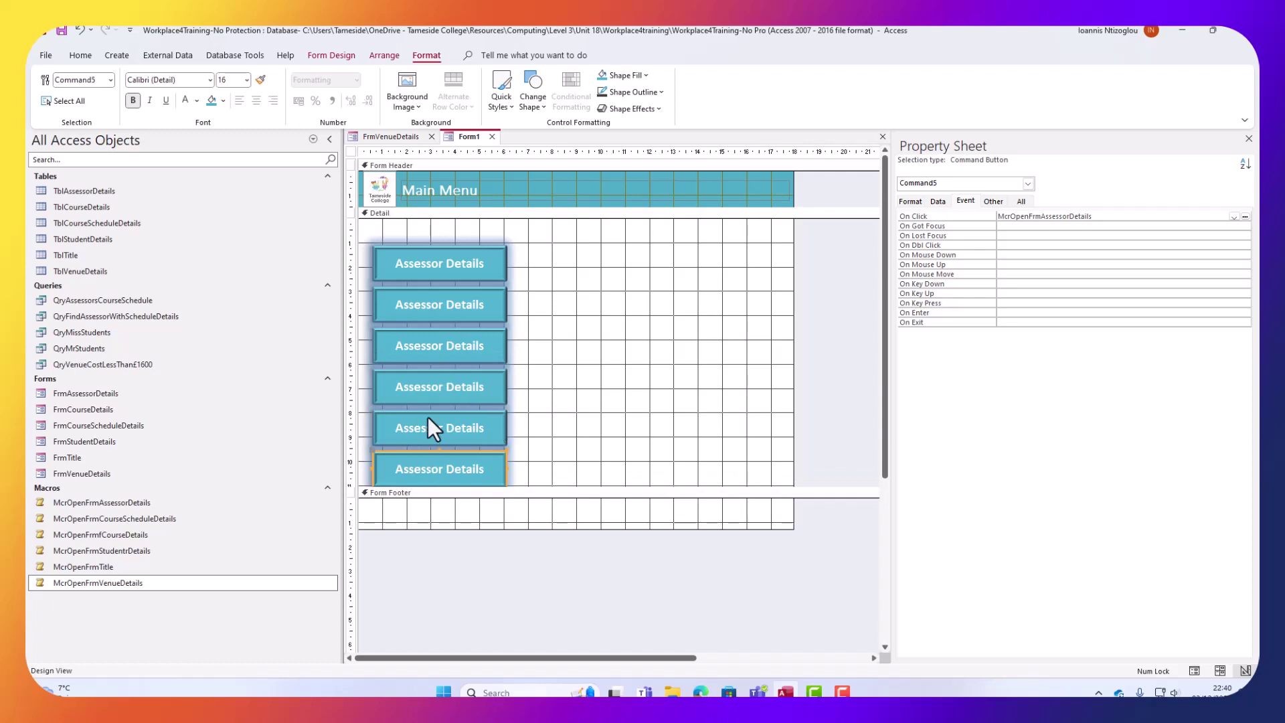
Change the second button's caption to Course Details and set its On Click event to McrOpenFrmfCourseDetails.
{"action": "left_click", "coordinate": [614, 263]}
{"action": "left_click", "coordinate": [440, 292]}
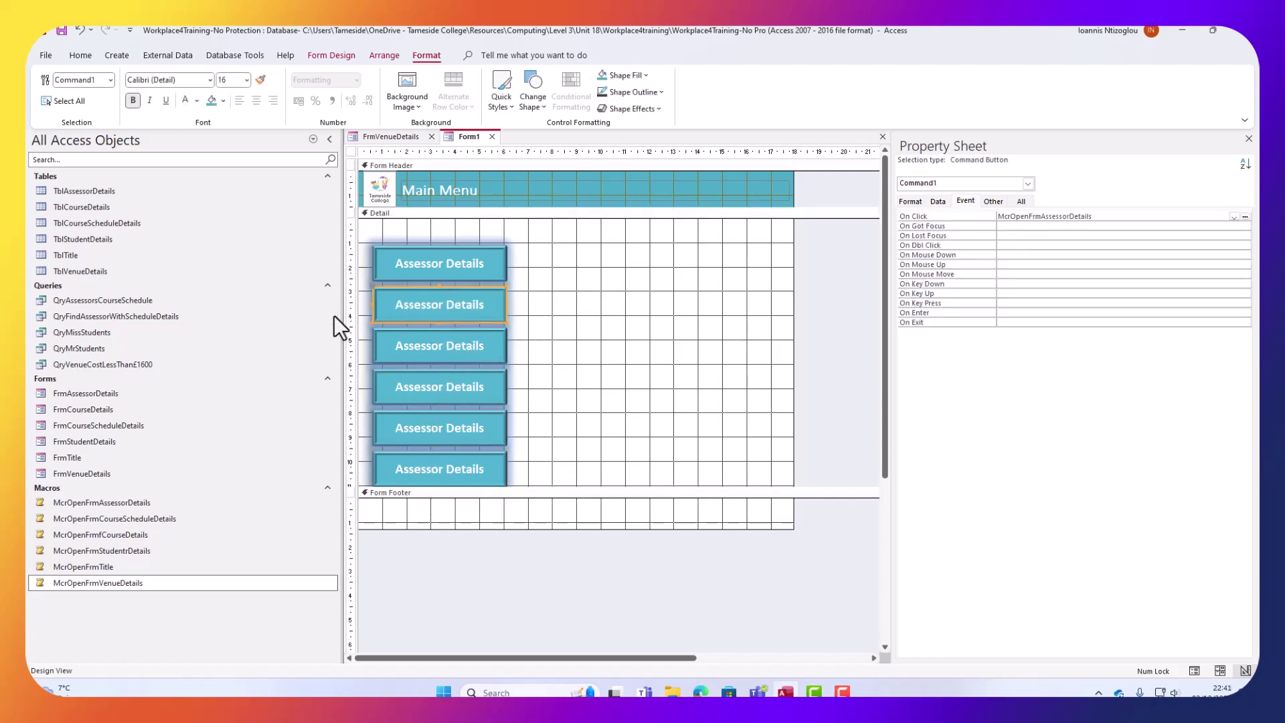
{"action": "double_click", "coordinate": [418, 305]}
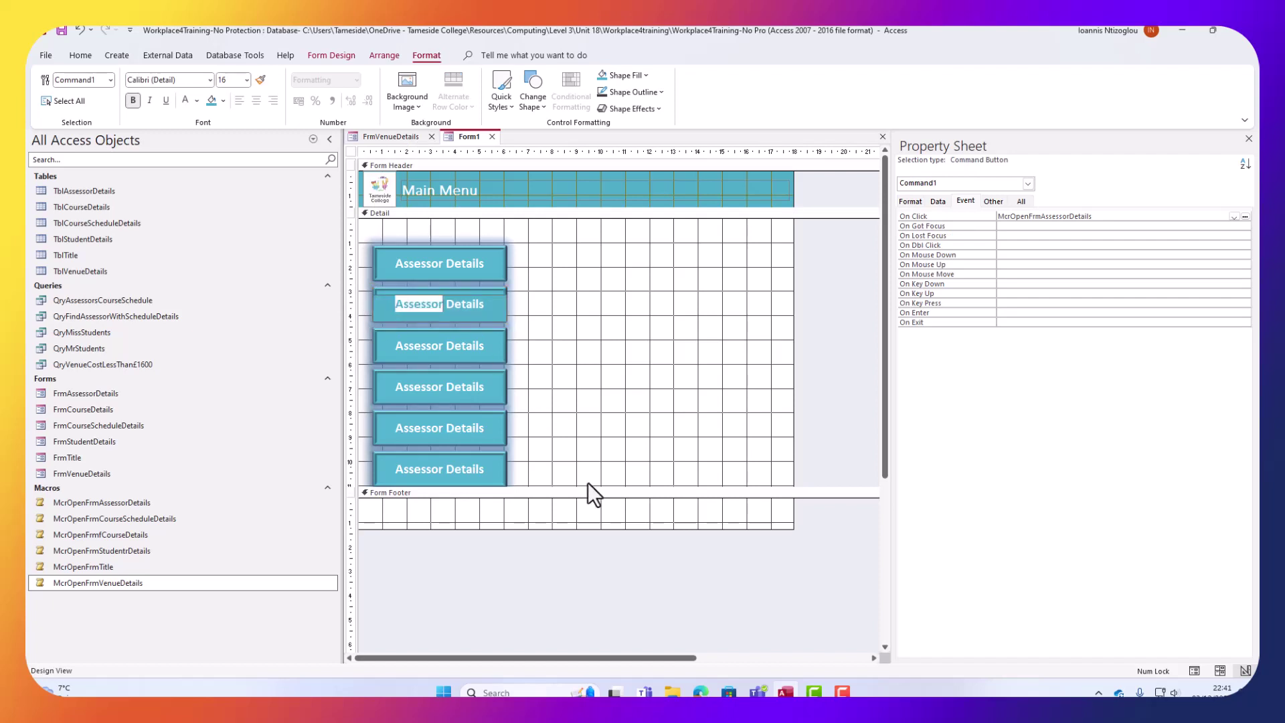
{"action": "type", "text": "Course"}
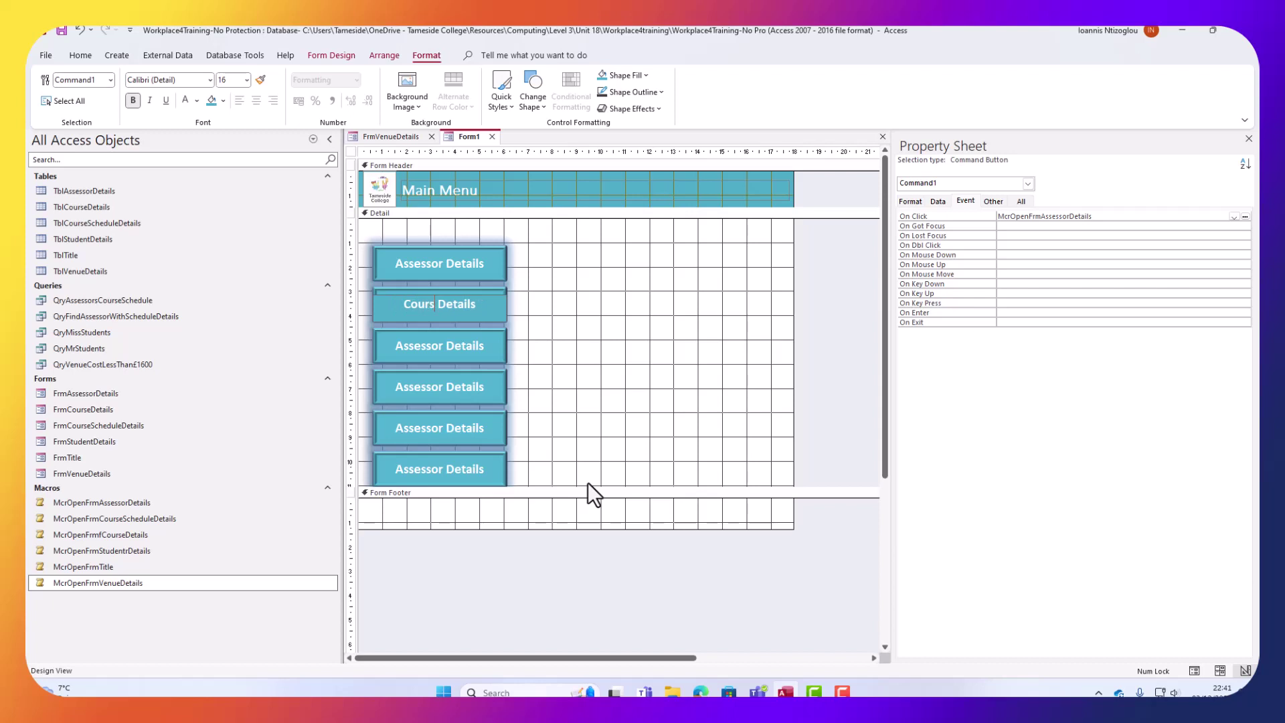
{"action": "key", "text": "BackSpace"}
{"action": "left_click", "coordinate": [611, 298]}
{"action": "left_click", "coordinate": [456, 298]}
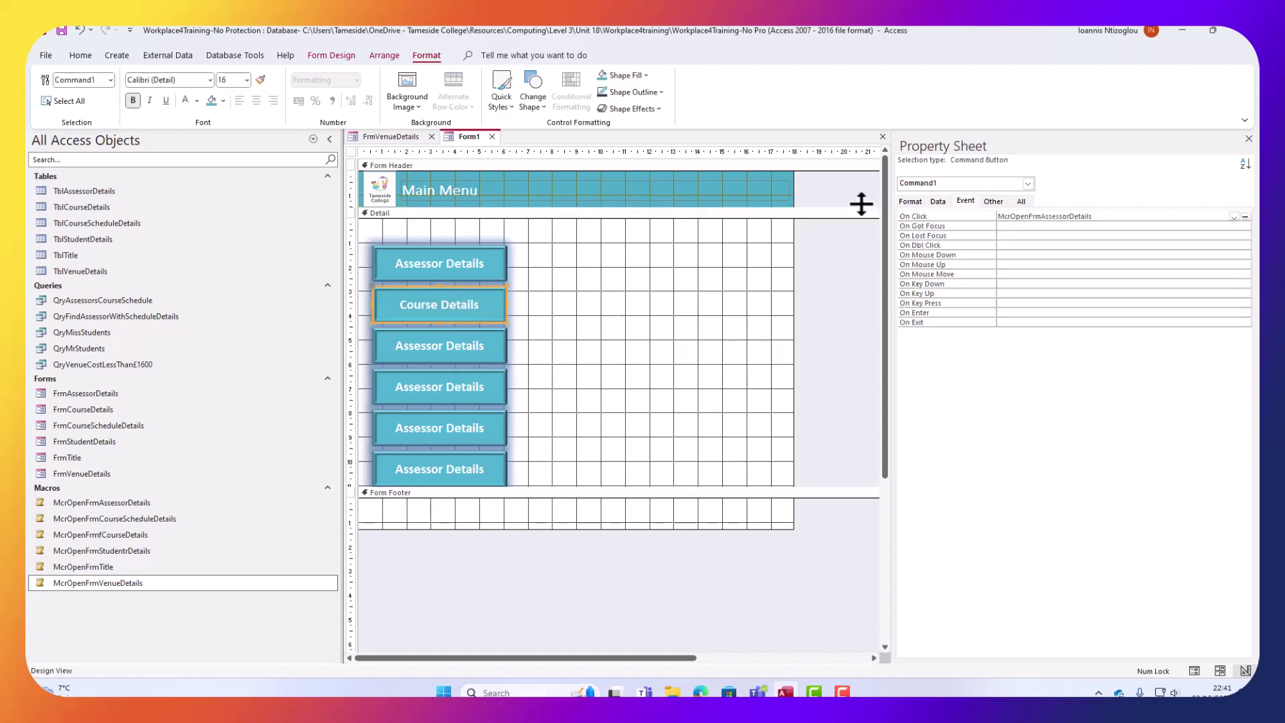
{"action": "left_click", "coordinate": [1235, 216]}
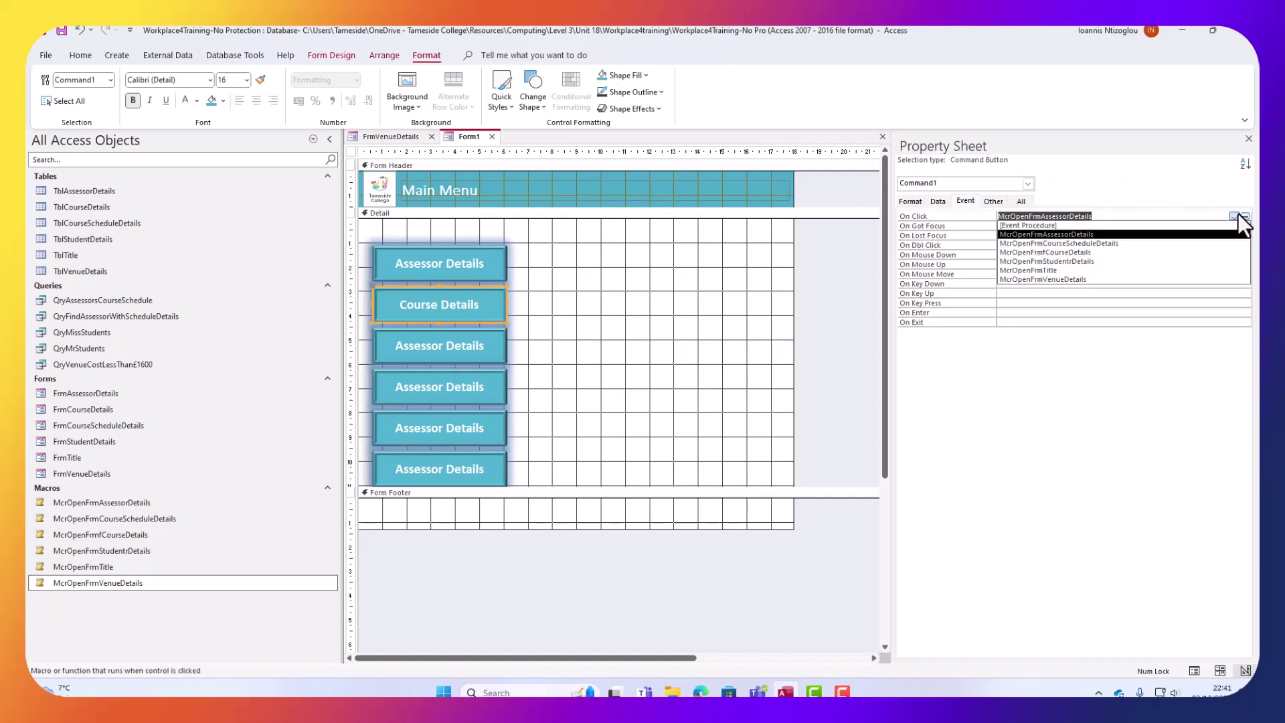
{"action": "left_click", "coordinate": [1047, 252]}
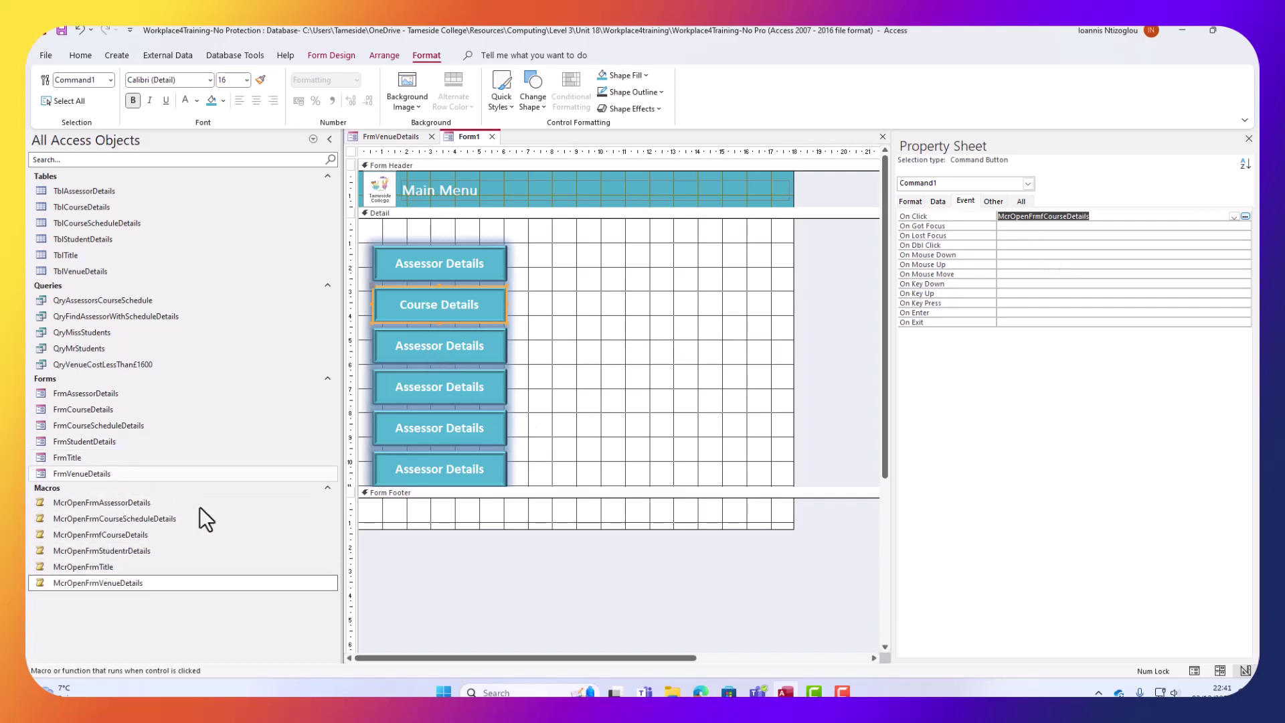
Change the third button's caption to Course Schedule Details.
{"action": "left_click", "coordinate": [416, 345]}
{"action": "left_click", "coordinate": [424, 344]}
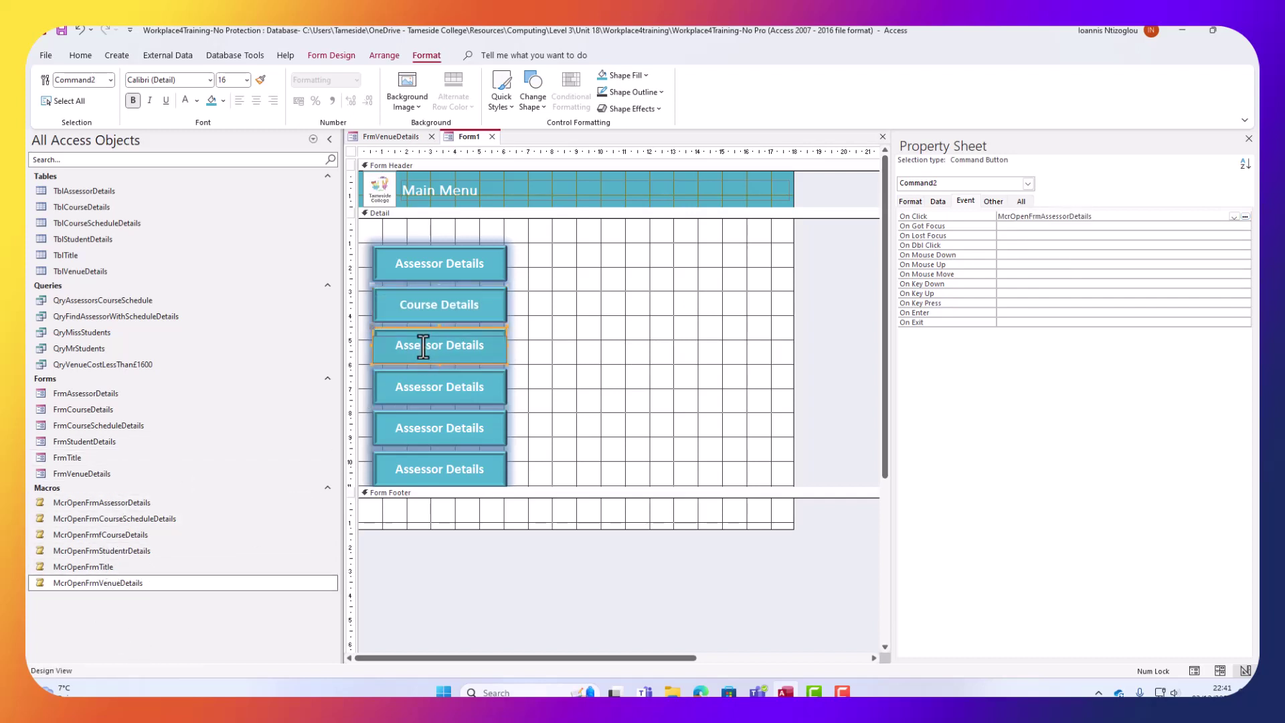
{"action": "double_click", "coordinate": [424, 344]}
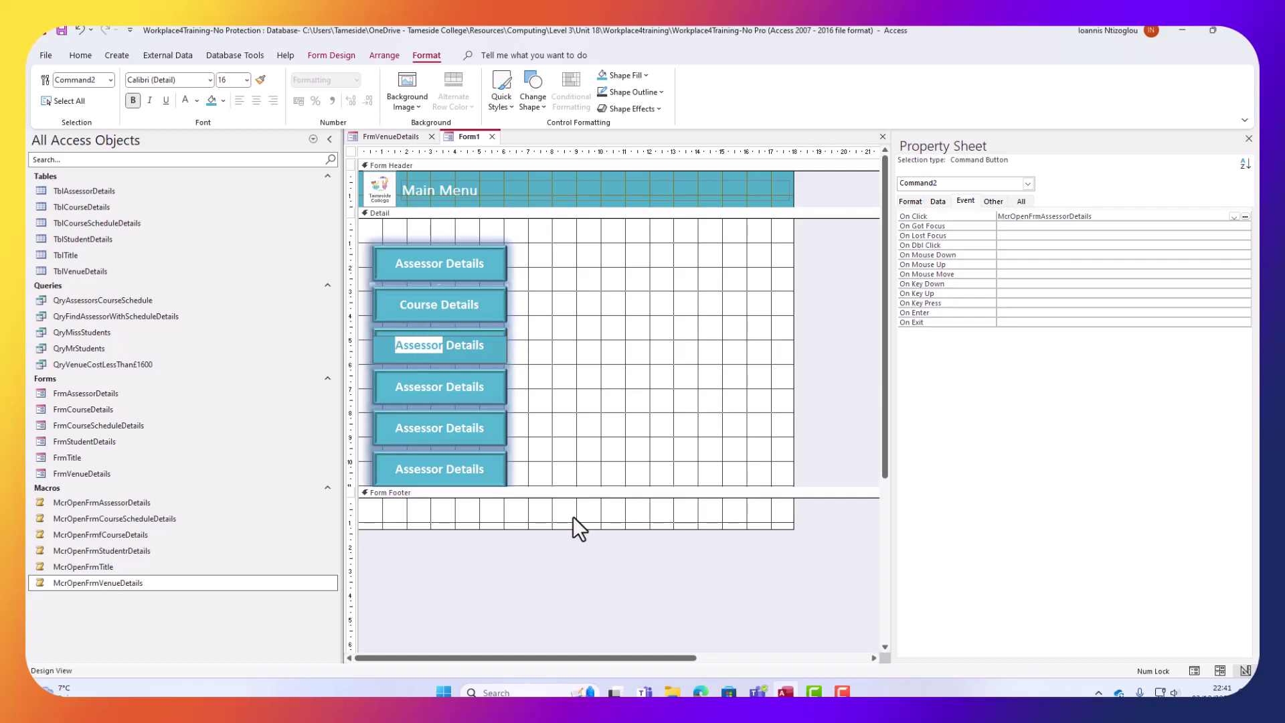
{"action": "type", "text": "Course "}
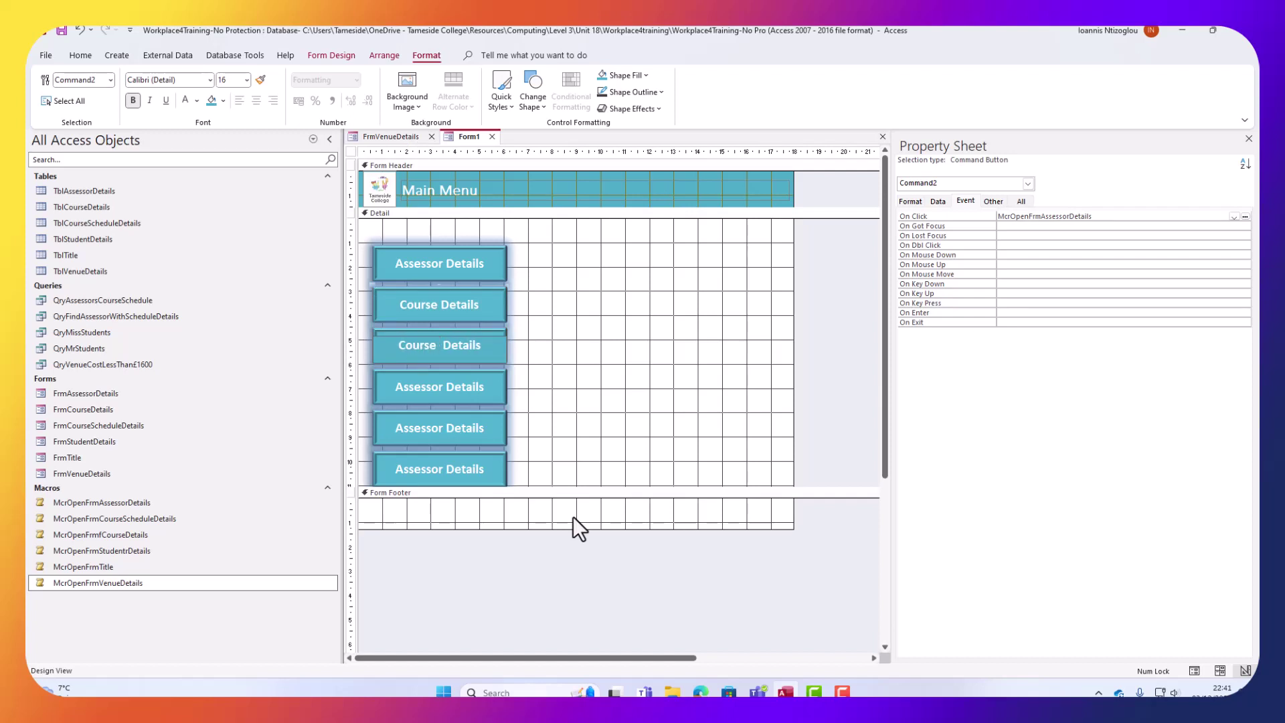
{"action": "type", "text": "Schedu"}
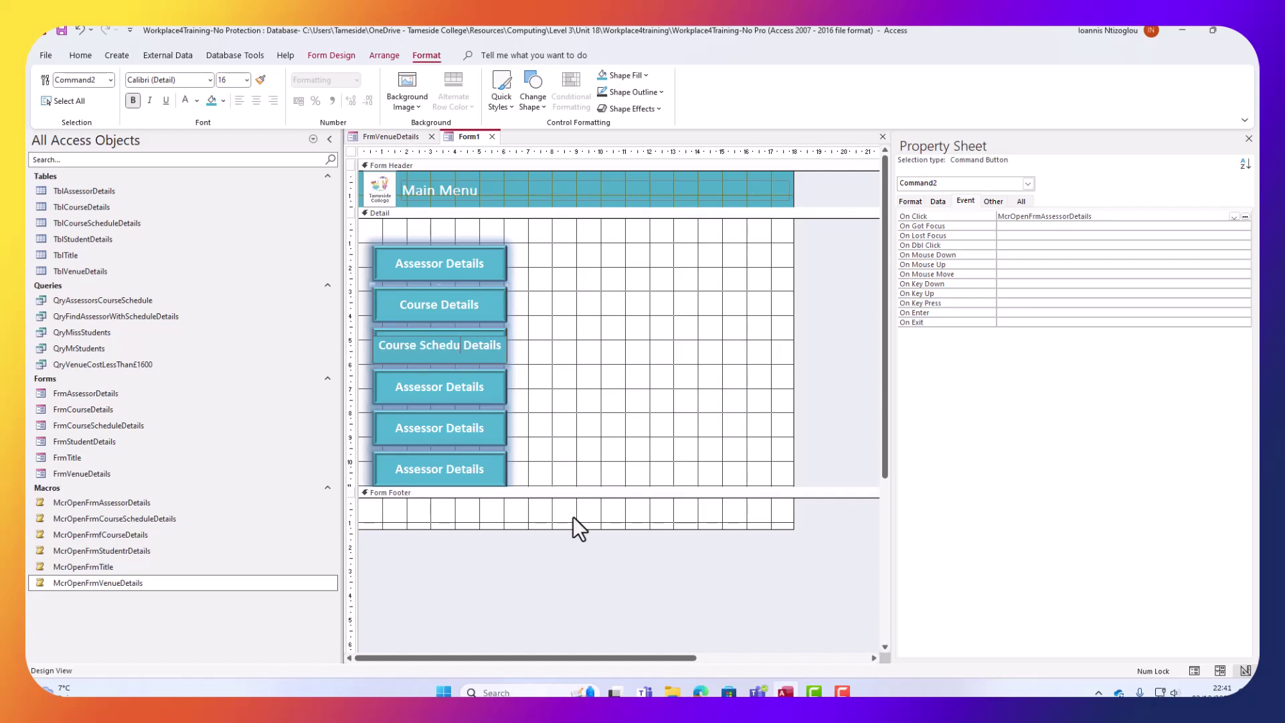
{"action": "type", "text": "le"}
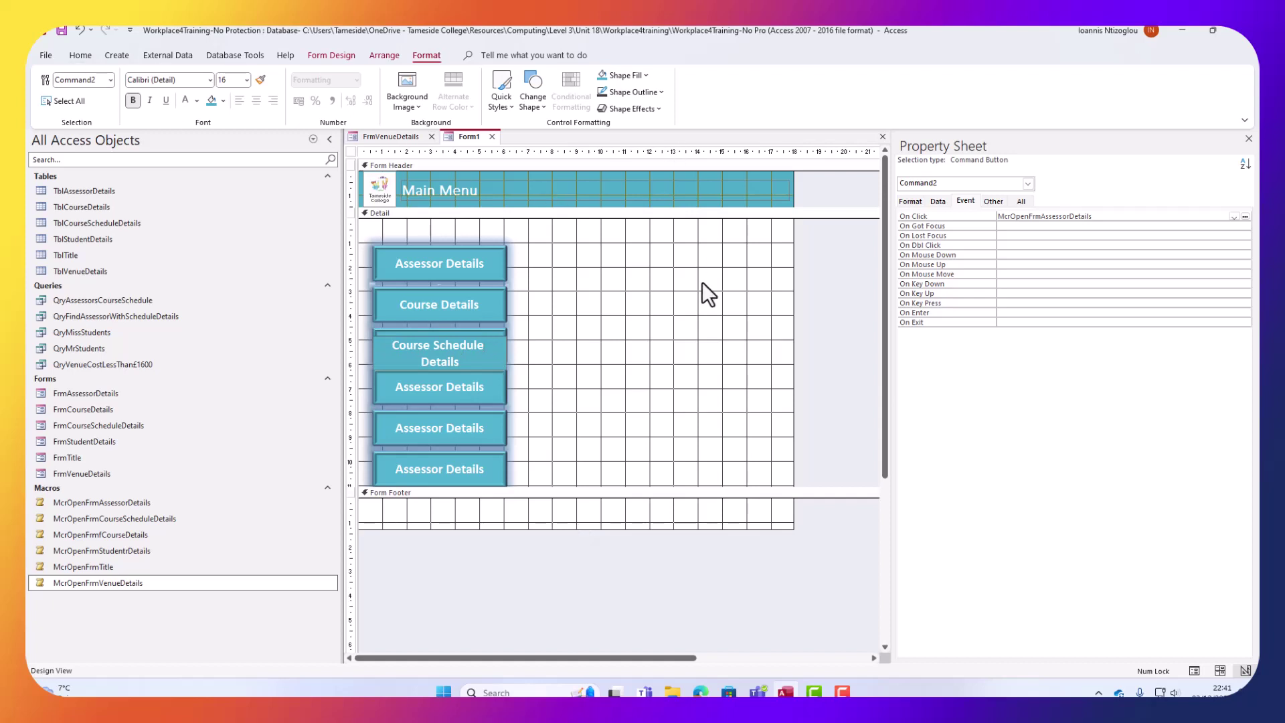
{"action": "left_click", "coordinate": [604, 419]}
Widen all six buttons together to about 8.6 cm and extend the Detail section's height to about 12.5 cm.
{"action": "left_click_drag", "start_coordinate": [547, 472], "coordinate": [575, 262]}
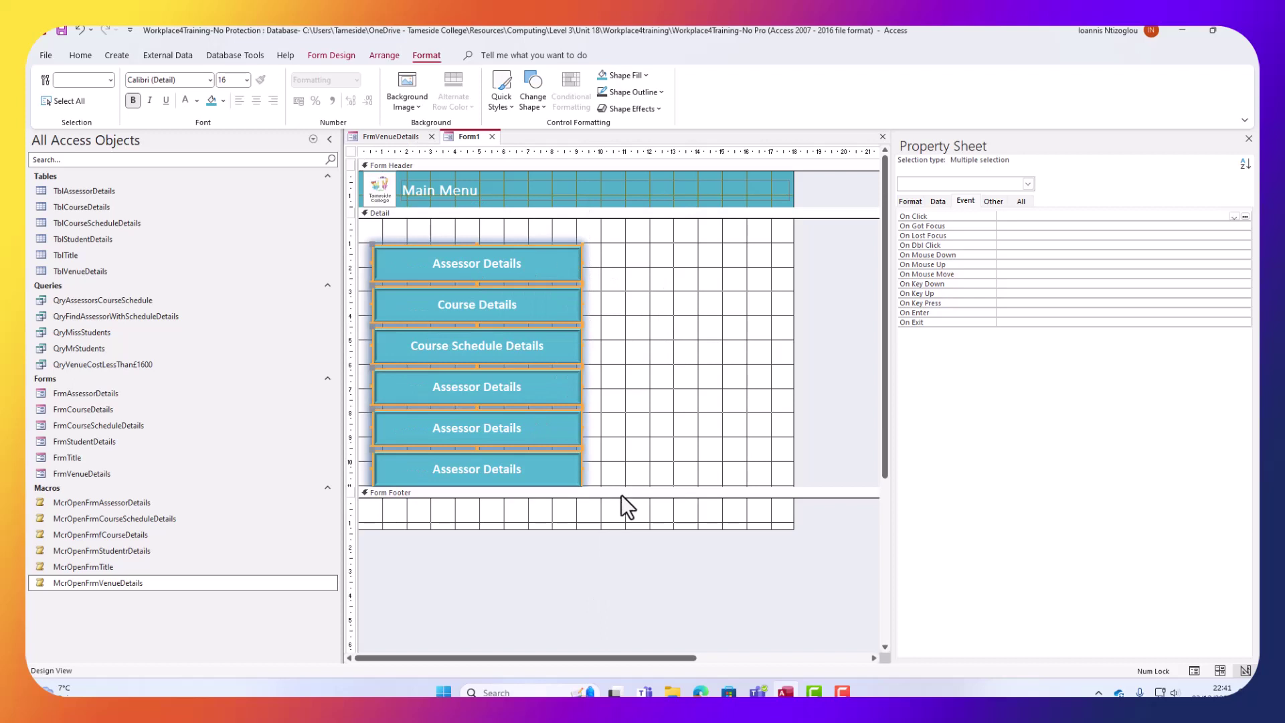
{"action": "left_click_drag", "start_coordinate": [625, 488], "coordinate": [625, 526]}
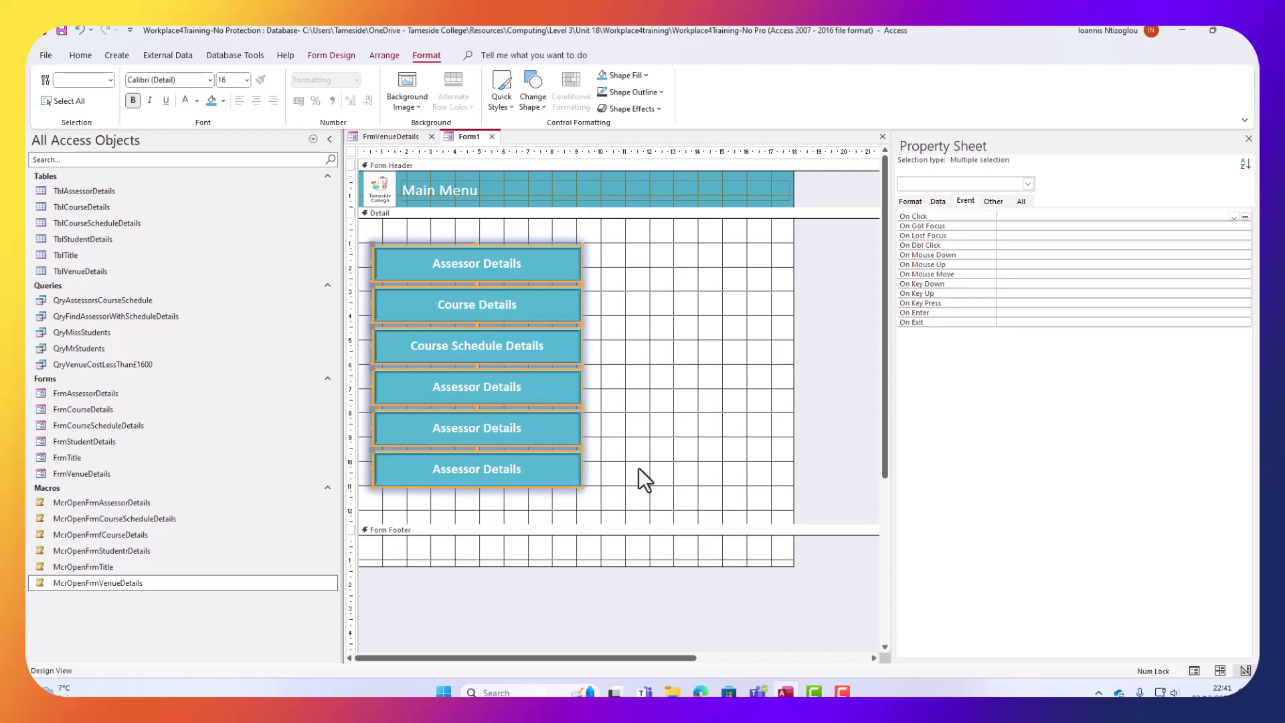
{"action": "left_click", "coordinate": [639, 467]}
Change the fourth button's caption to Student Details and set its On Click event to McrOpenFrmStudentrDetails.
{"action": "left_click", "coordinate": [484, 380]}
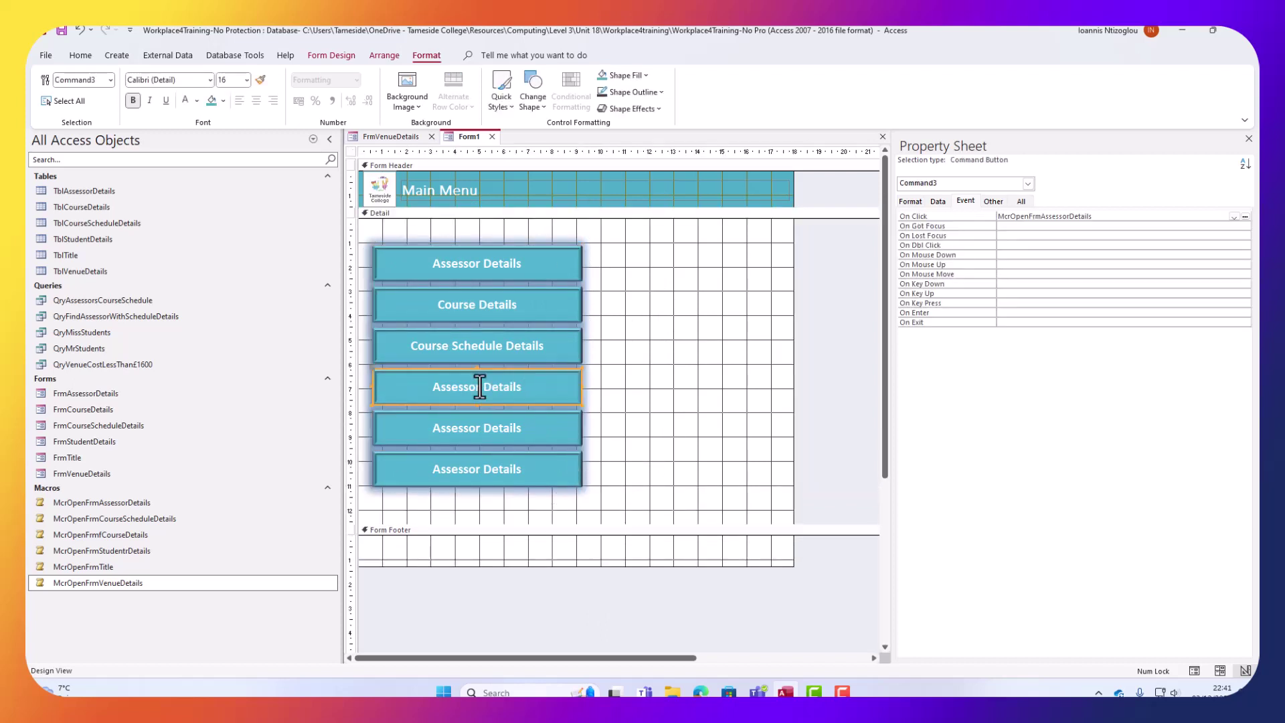
{"action": "double_click", "coordinate": [445, 386]}
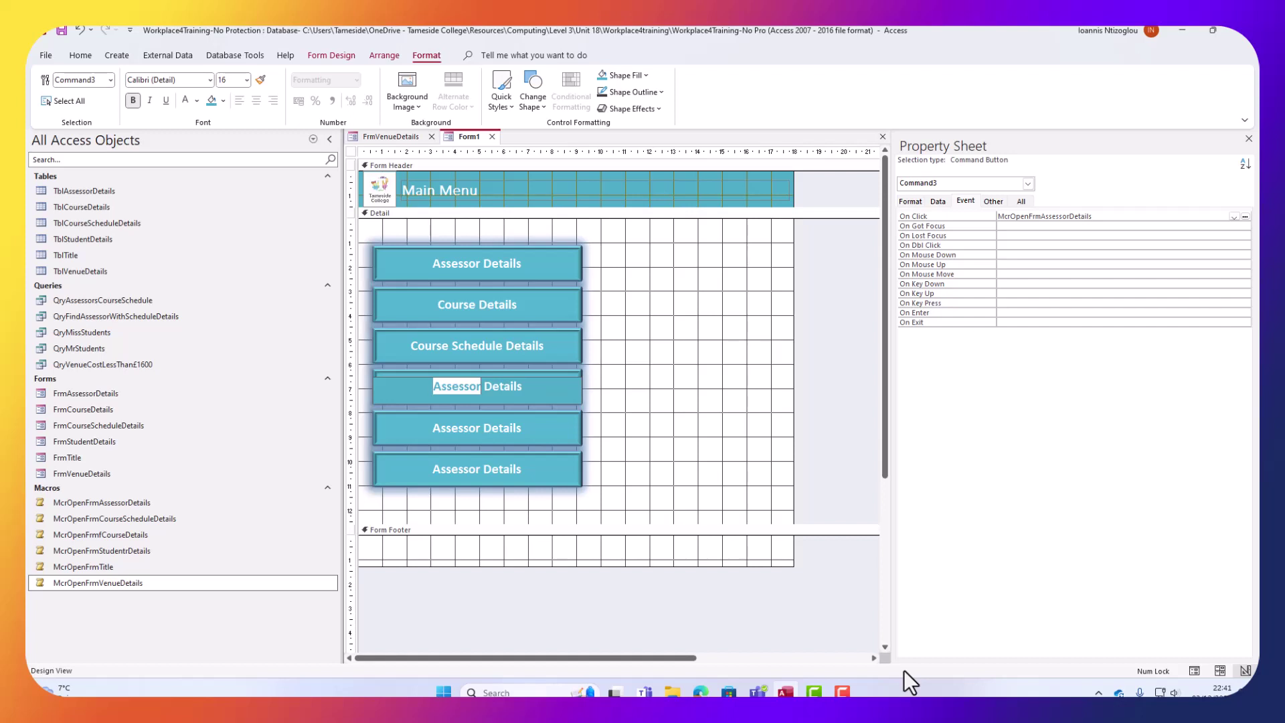
{"action": "type", "text": "Student"}
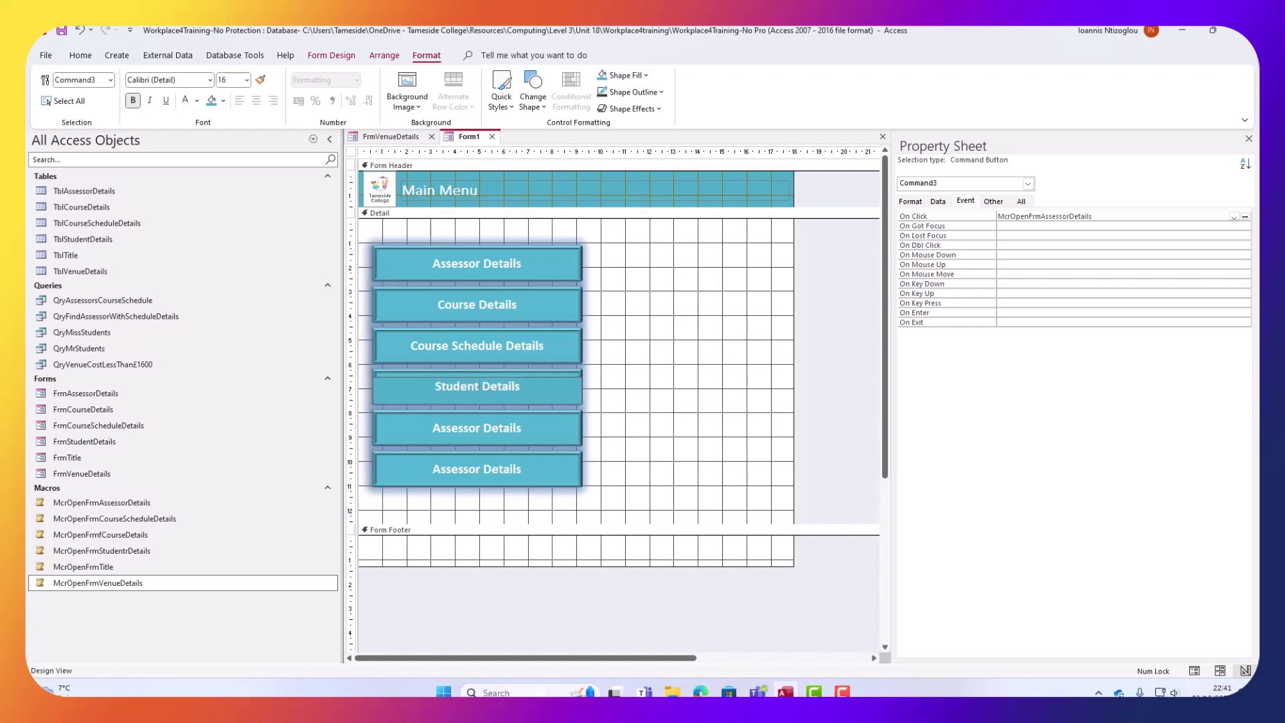
{"action": "left_click", "coordinate": [662, 422]}
{"action": "left_click", "coordinate": [544, 418]}
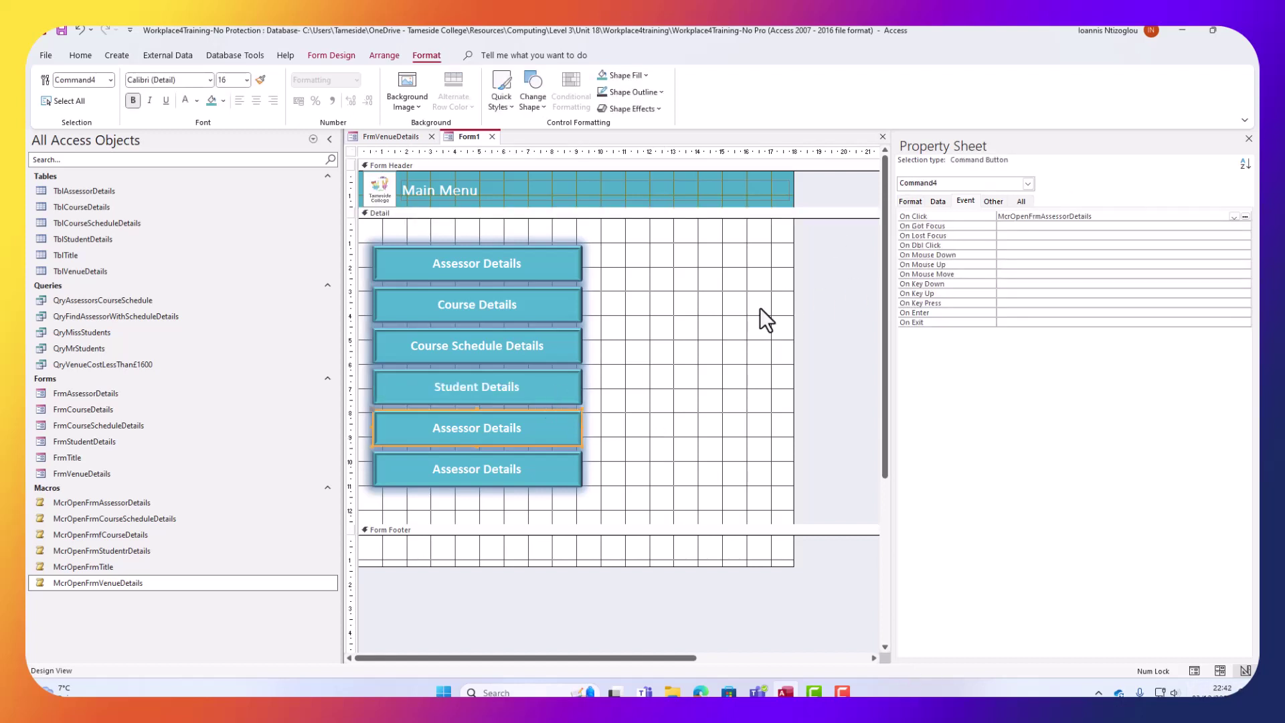
{"action": "left_click", "coordinate": [552, 375]}
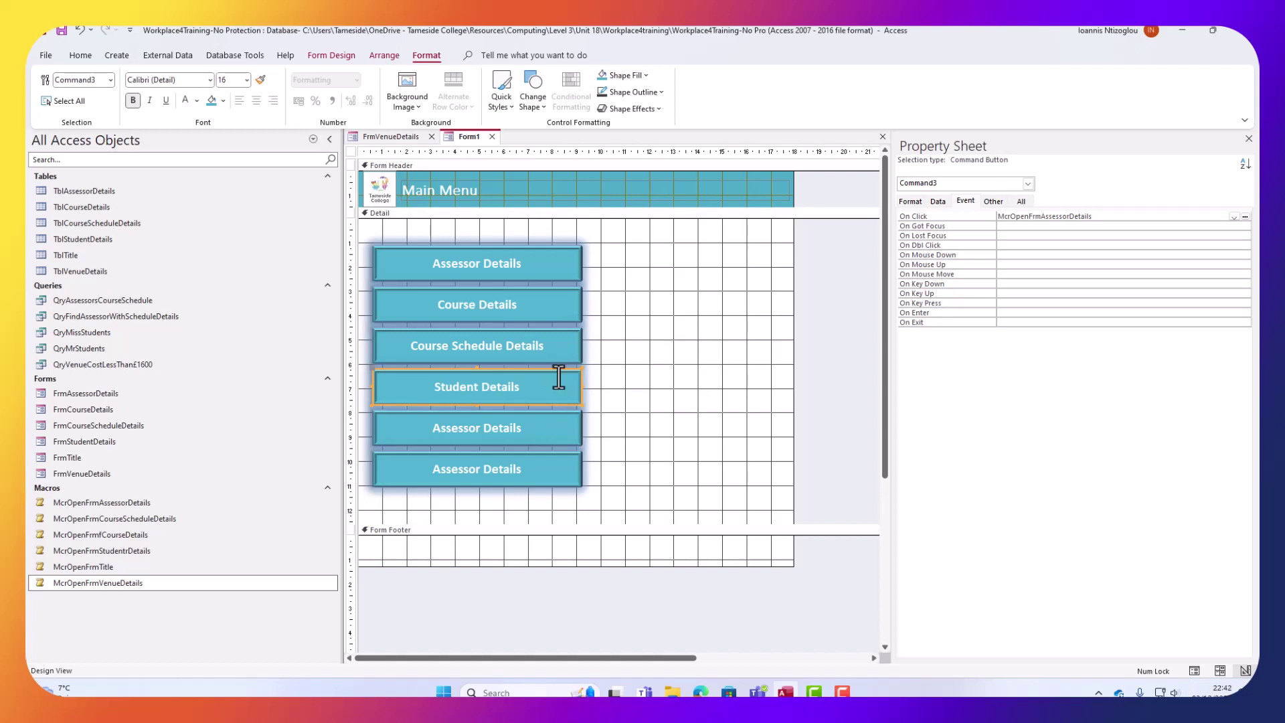
{"action": "left_click", "coordinate": [1234, 217]}
{"action": "left_click", "coordinate": [1038, 259]}
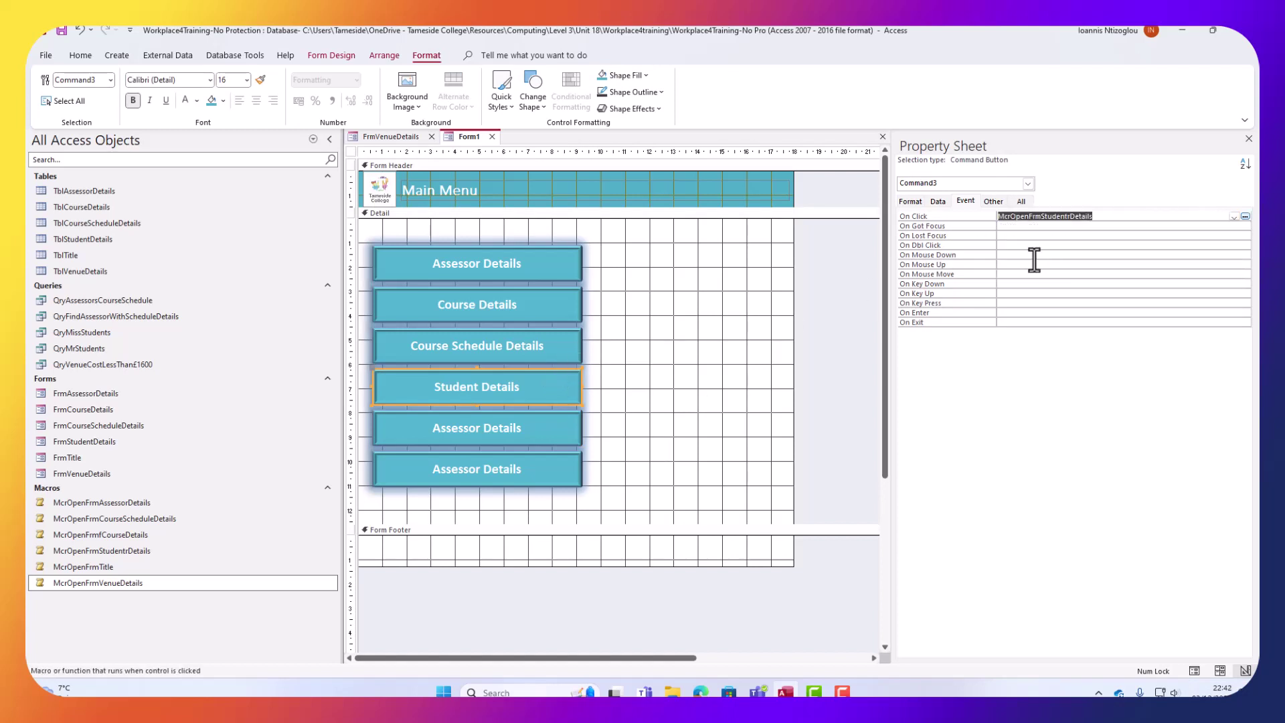
Change the fifth button's caption to Title, removing the word Details.
{"action": "left_click", "coordinate": [524, 430]}
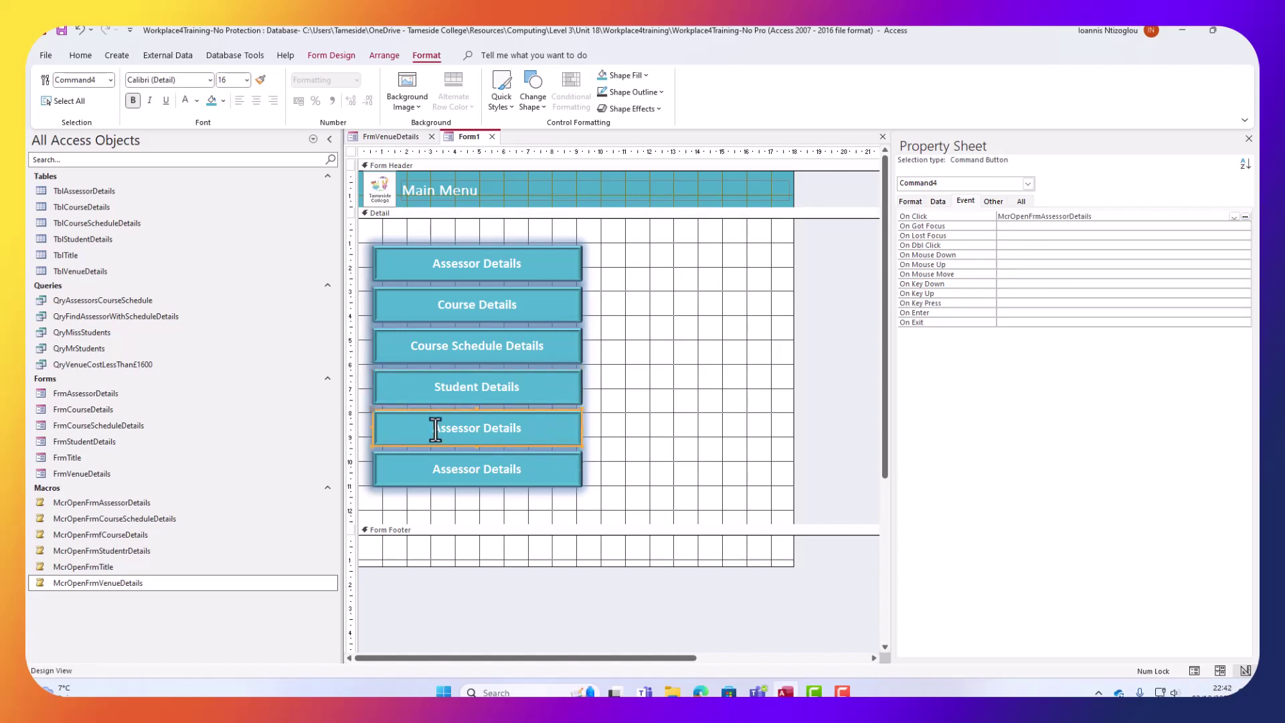
{"action": "double_click", "coordinate": [442, 427]}
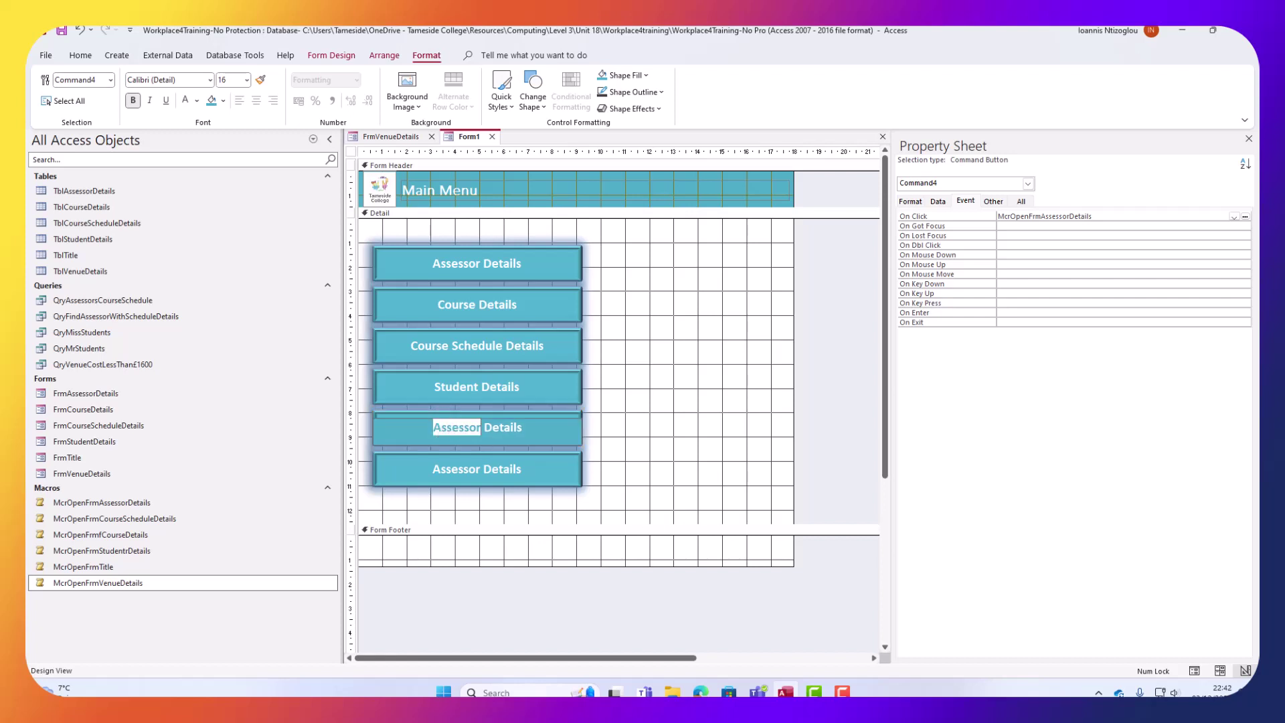
{"action": "type", "text": "Title"}
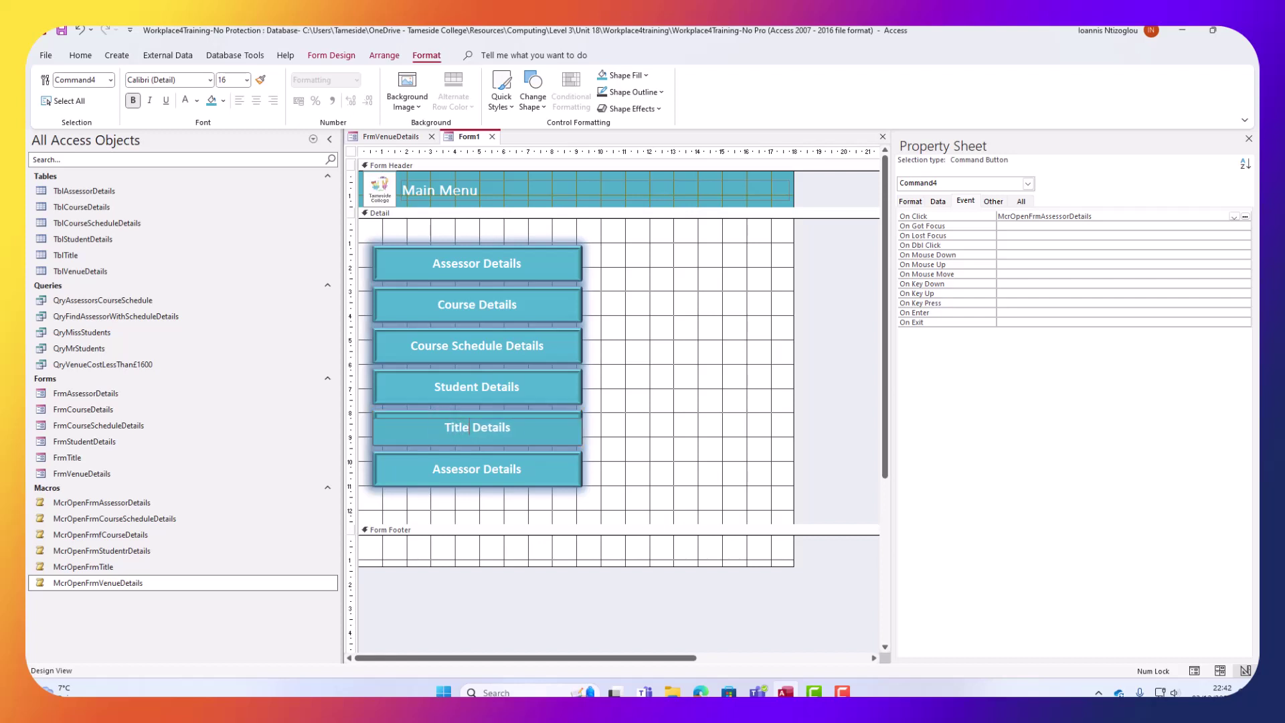
{"action": "key", "text": "Delete"}
{"action": "key", "text": "Delete"}
{"action": "key", "text": "Delete"}
{"action": "key", "text": "Delete"}
{"action": "key", "text": "Delete"}
{"action": "key", "text": "Delete"}
{"action": "key", "text": "Delete"}
{"action": "key", "text": "Delete"}
{"action": "left_click", "coordinate": [604, 434]}
Set the Title button's On Click event to the McrOpenFrmTitle macro.
{"action": "left_click", "coordinate": [571, 429]}
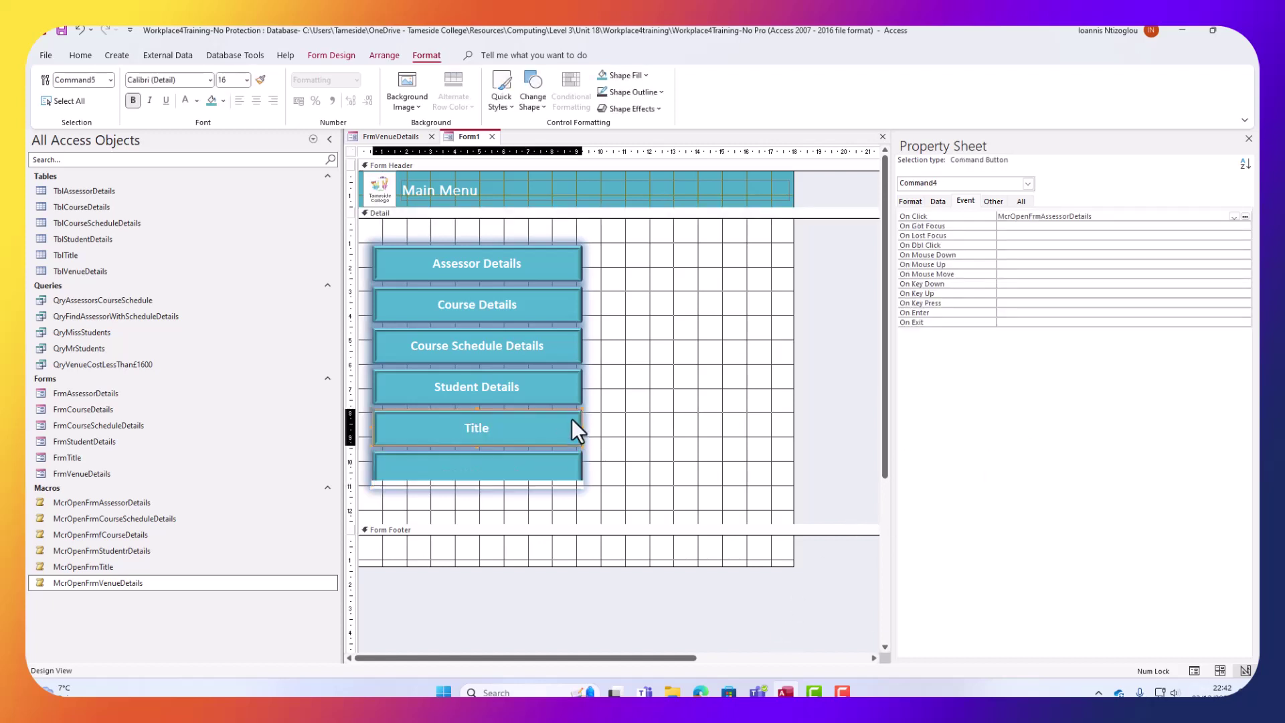
{"action": "left_click", "coordinate": [1233, 216]}
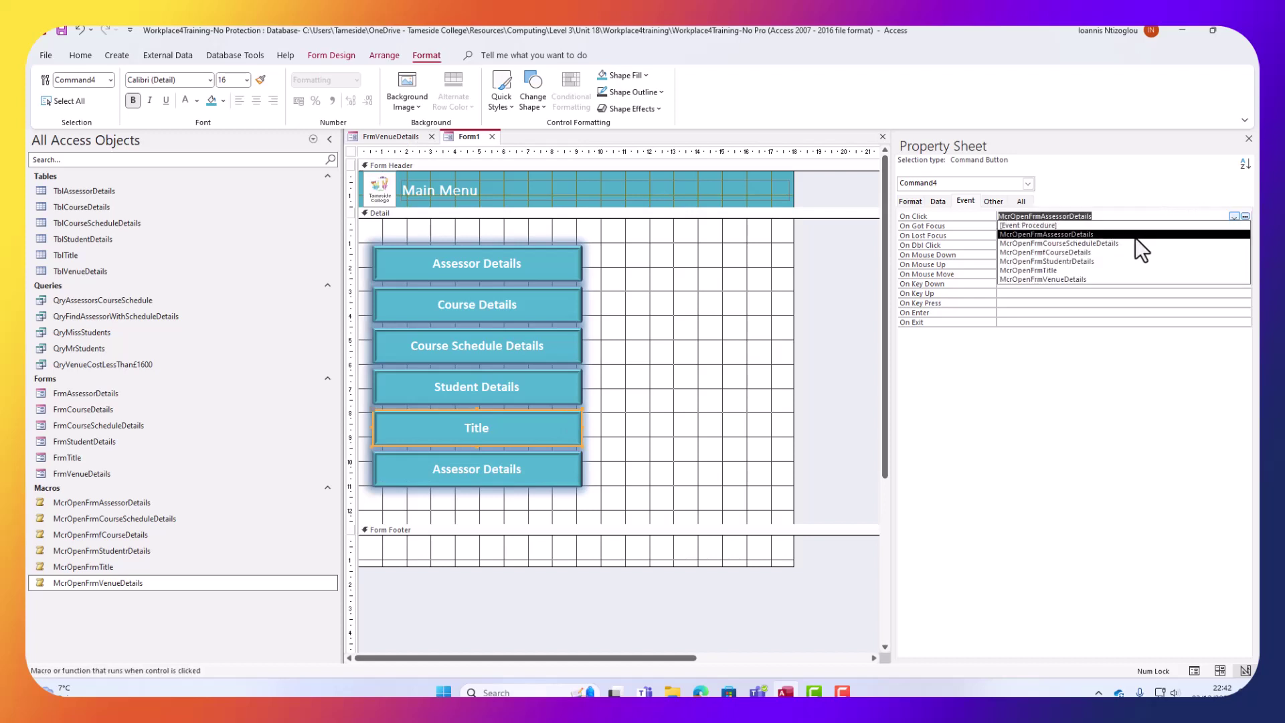
{"action": "left_click", "coordinate": [1035, 270]}
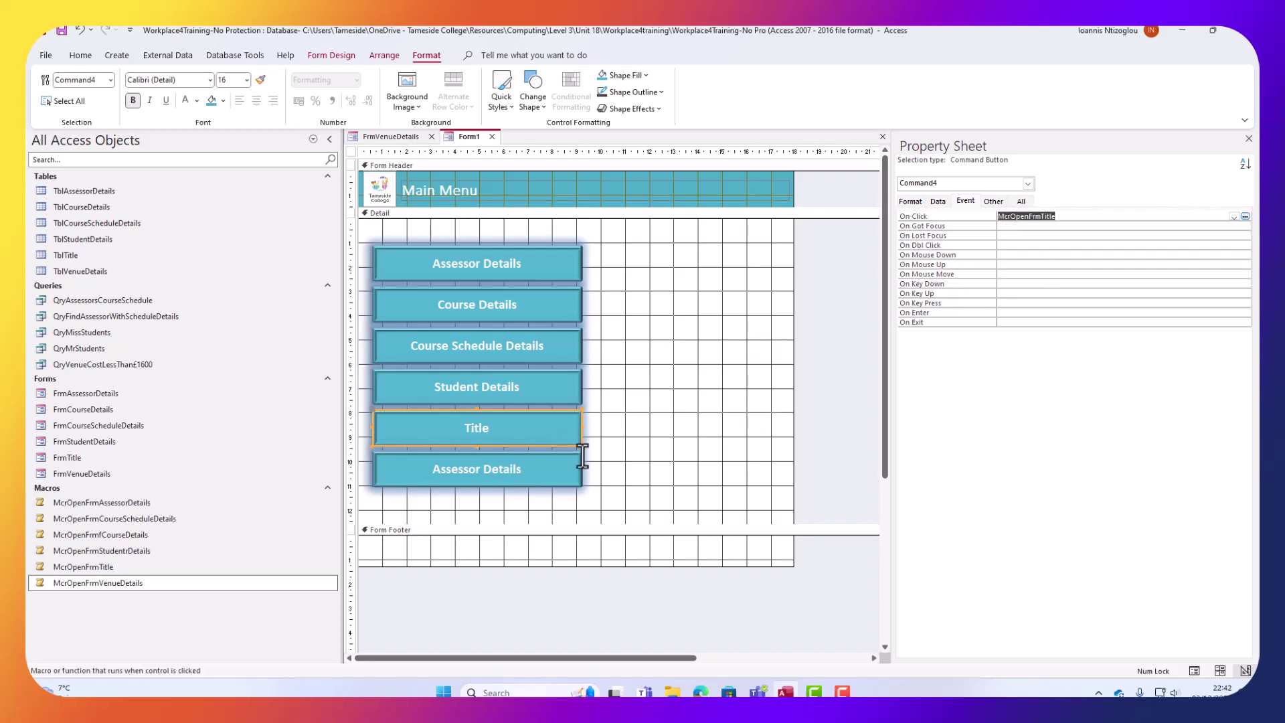
Change the sixth button's caption to Venue Details and set its On Click event to McrOpenFrmVenueDetails.
{"action": "left_click", "coordinate": [474, 471]}
{"action": "double_click", "coordinate": [430, 471]}
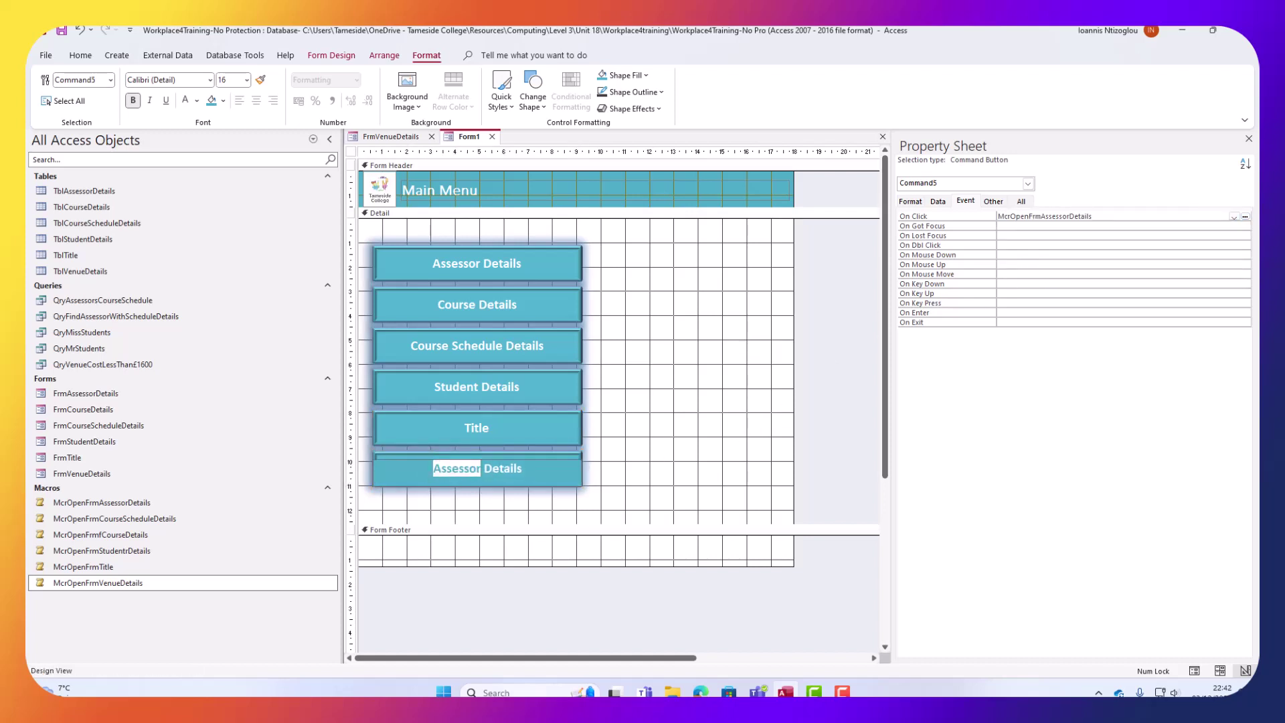
{"action": "type", "text": "Venue"}
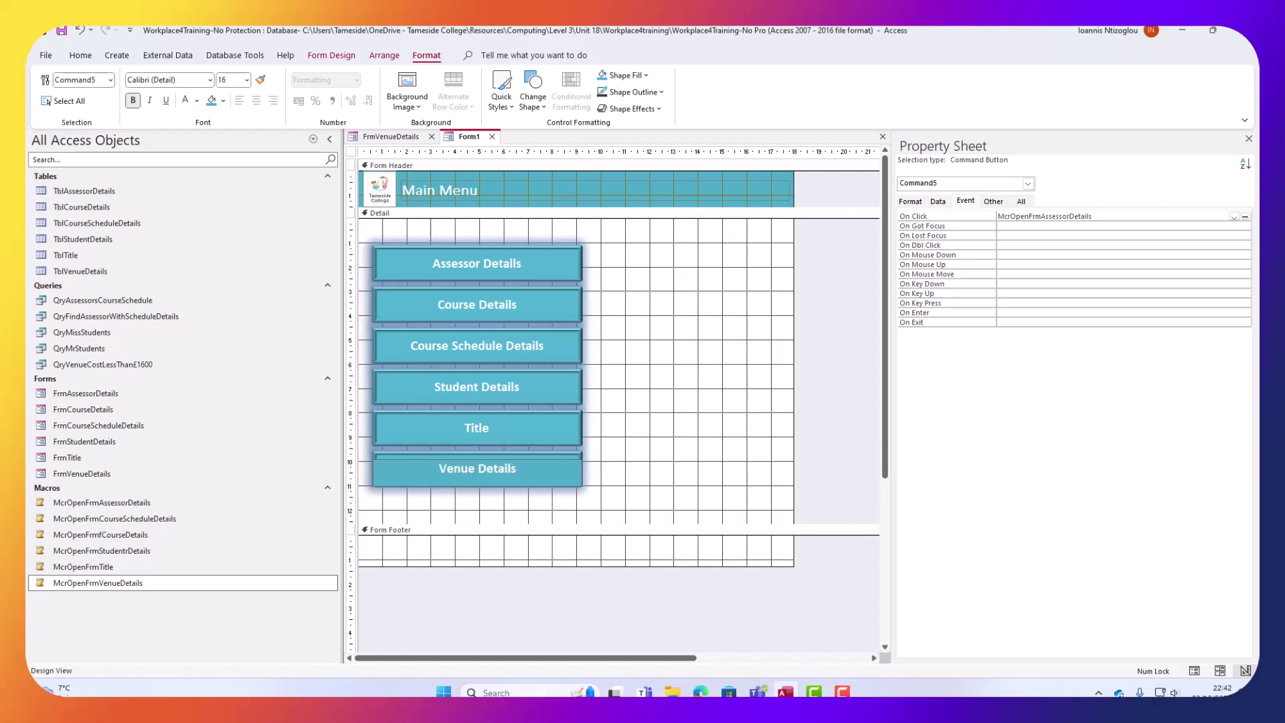
{"action": "left_click", "coordinate": [629, 408]}
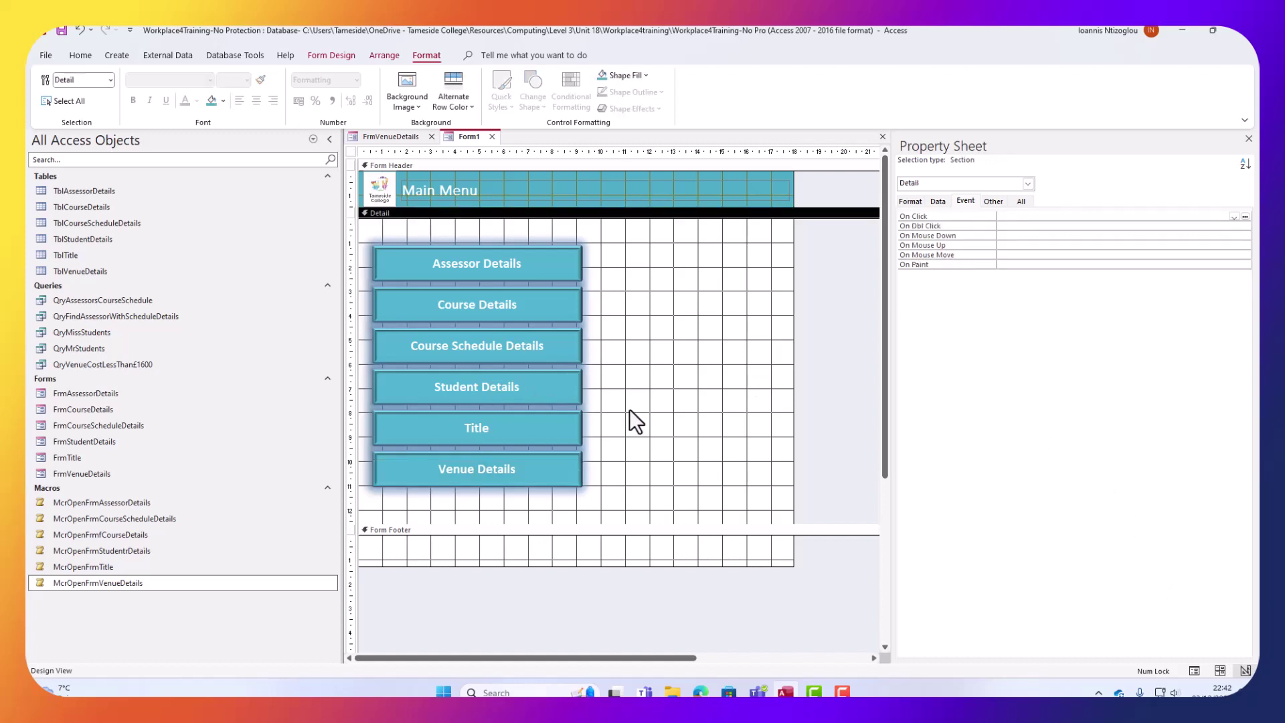
{"action": "left_click", "coordinate": [533, 477]}
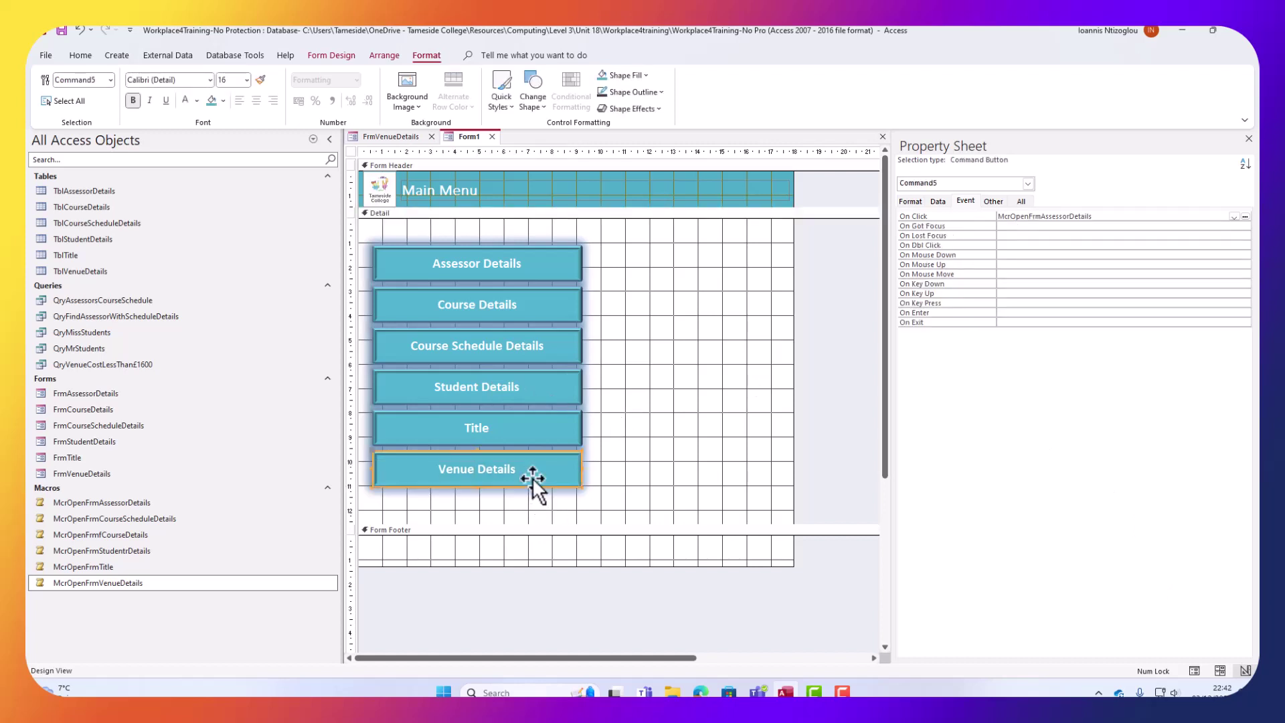
{"action": "left_click", "coordinate": [1234, 217]}
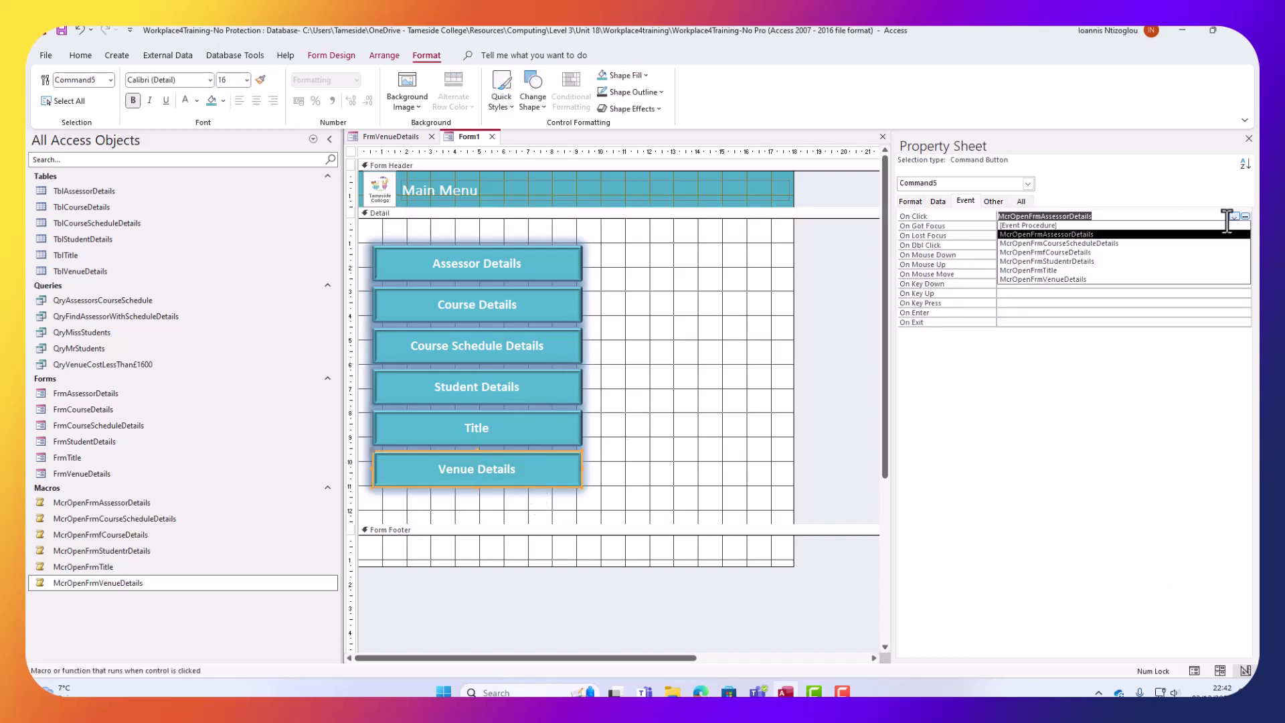
{"action": "left_click", "coordinate": [1027, 280]}
{"action": "left_click", "coordinate": [680, 334]}
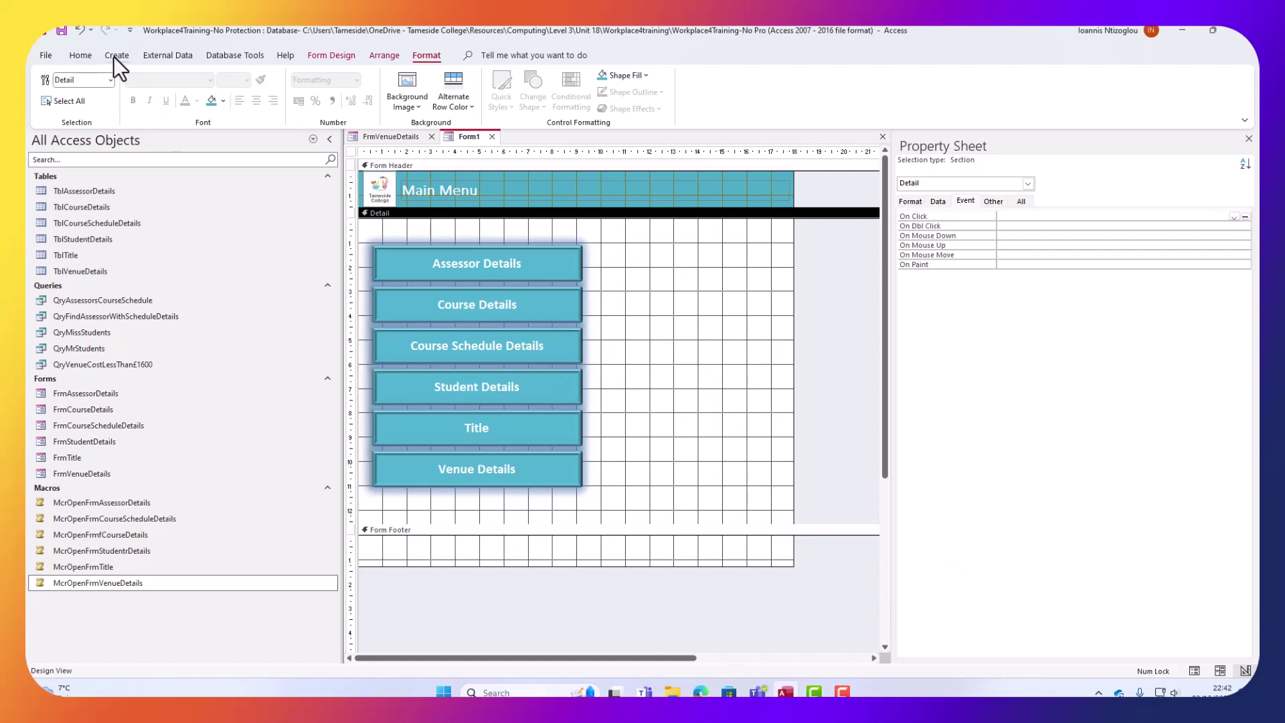
Add a label in the Form Footer reading "Copyright Protected by" followed by the author's full name.
{"action": "left_click", "coordinate": [326, 61]}
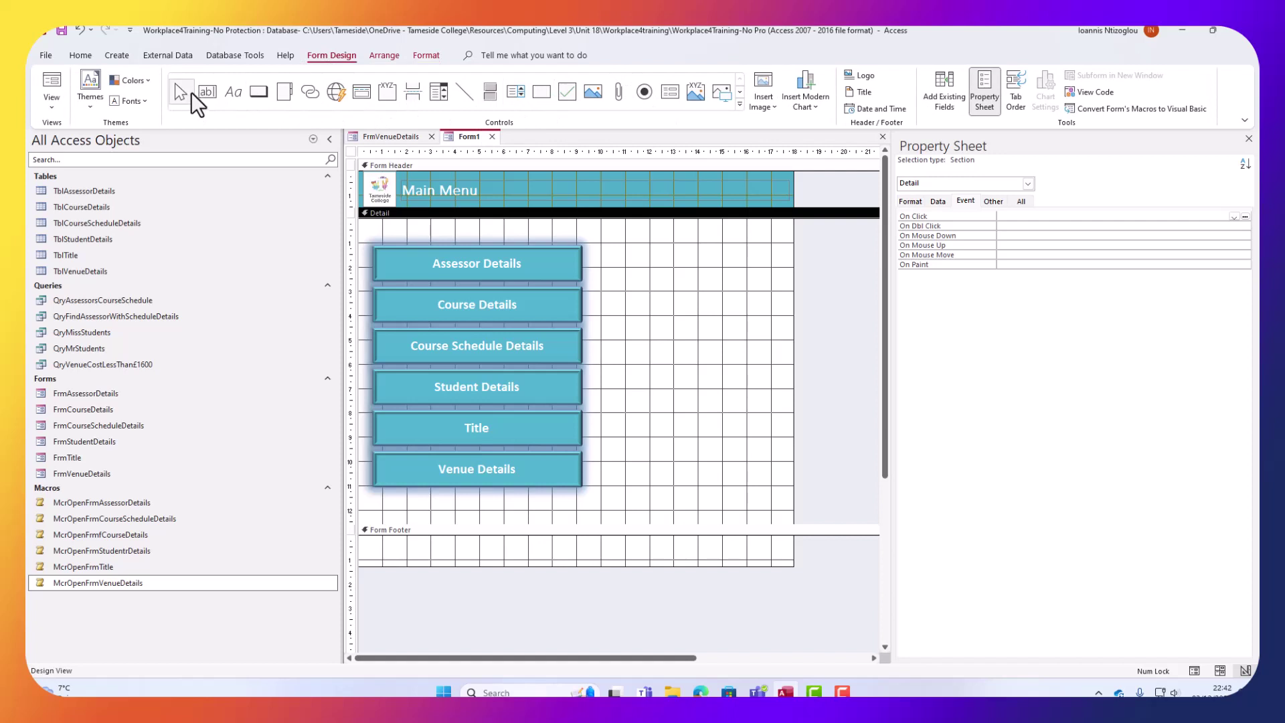
{"action": "left_click", "coordinate": [234, 91]}
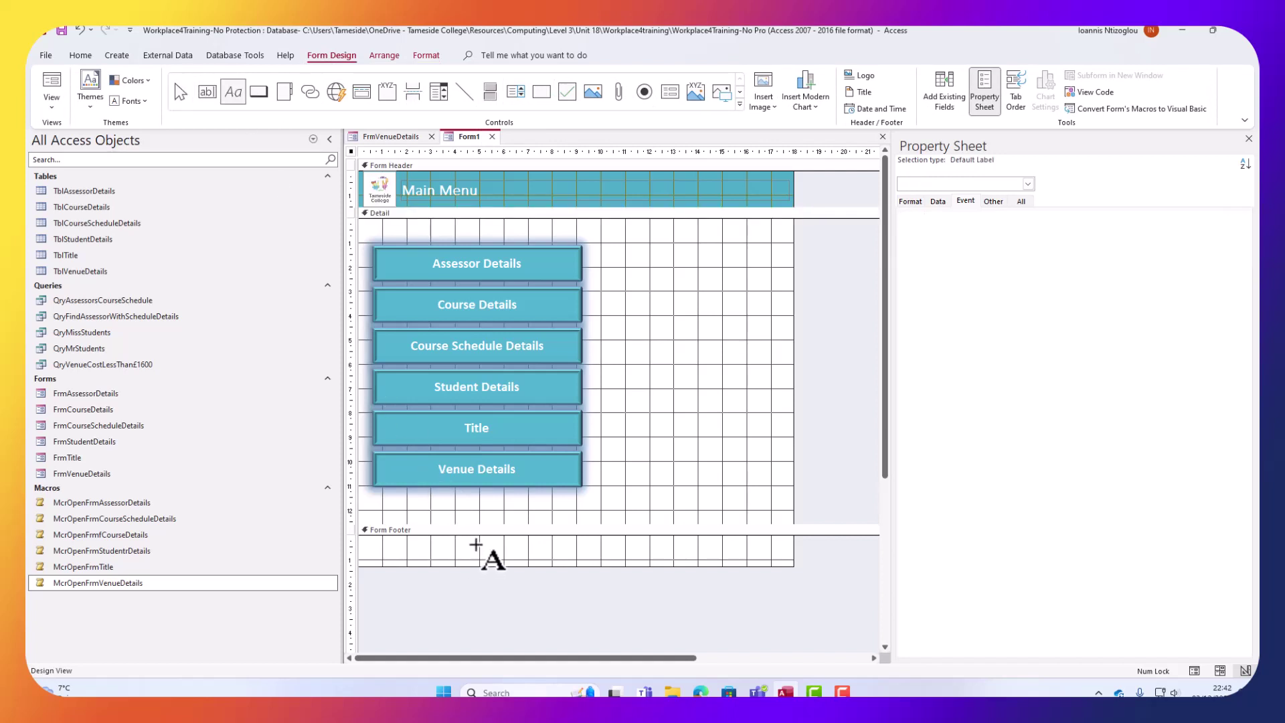
{"action": "left_click", "coordinate": [477, 549]}
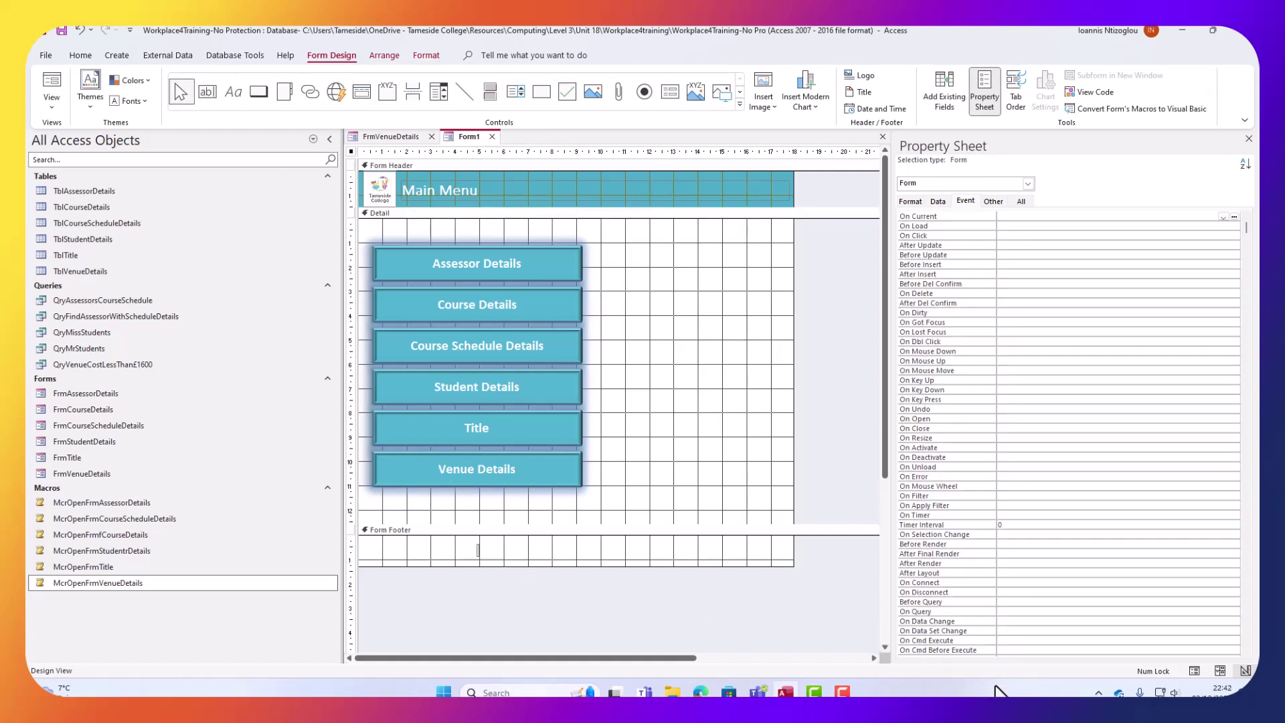
{"action": "type", "text": "Copyright Protec"}
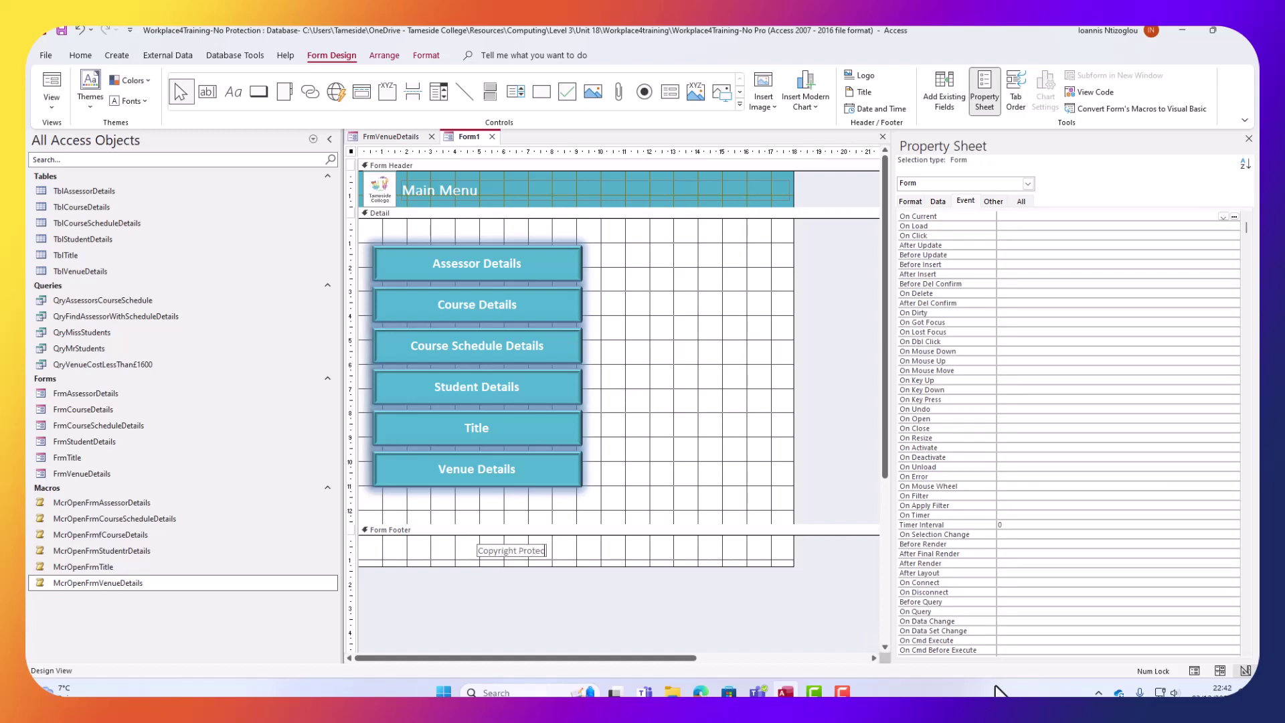
{"action": "type", "text": "ted by Ioannis Ntizoglou"}
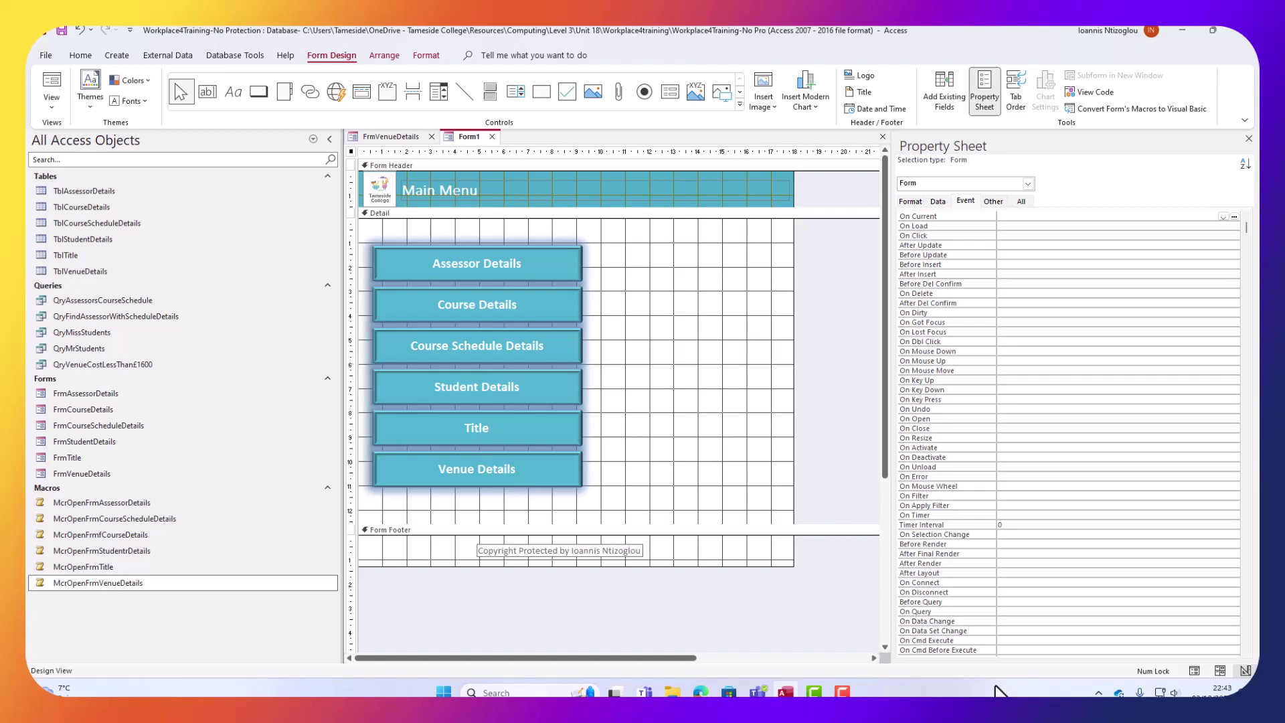
{"action": "left_click", "coordinate": [686, 553]}
Set the copyright label's font weight to Extra Bold.
{"action": "left_click", "coordinate": [635, 549]}
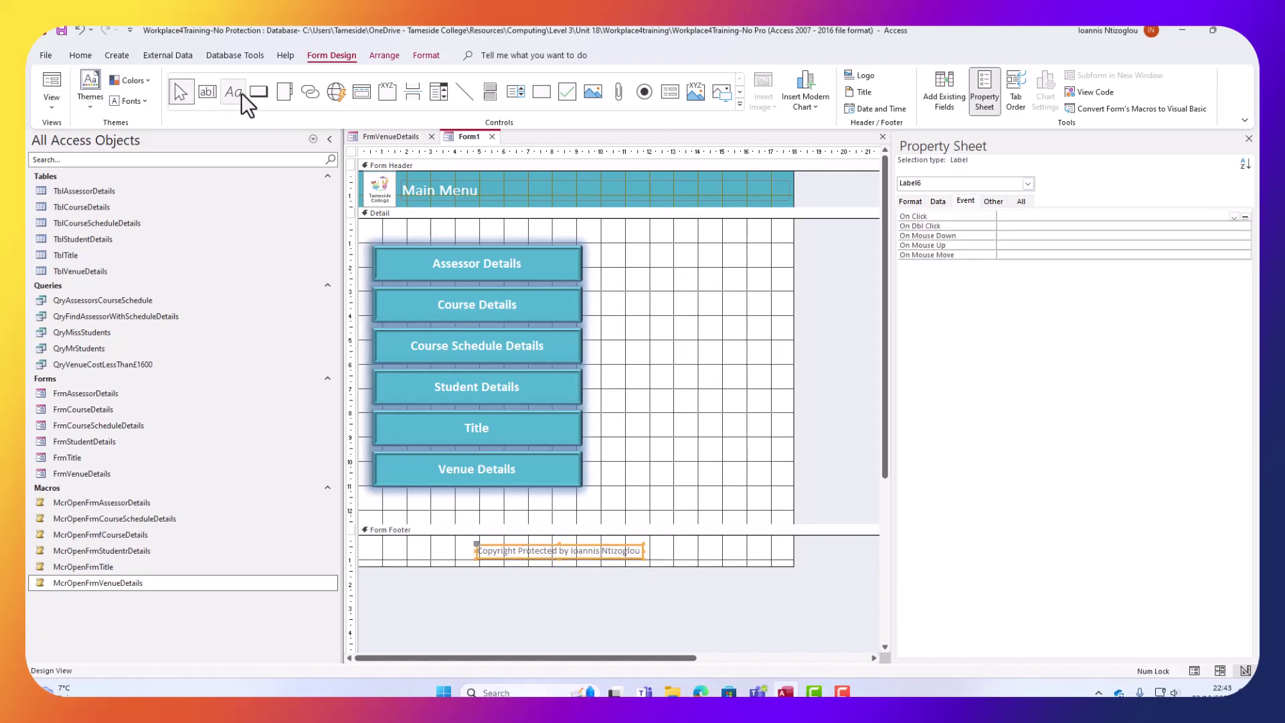
{"action": "left_click", "coordinate": [908, 202]}
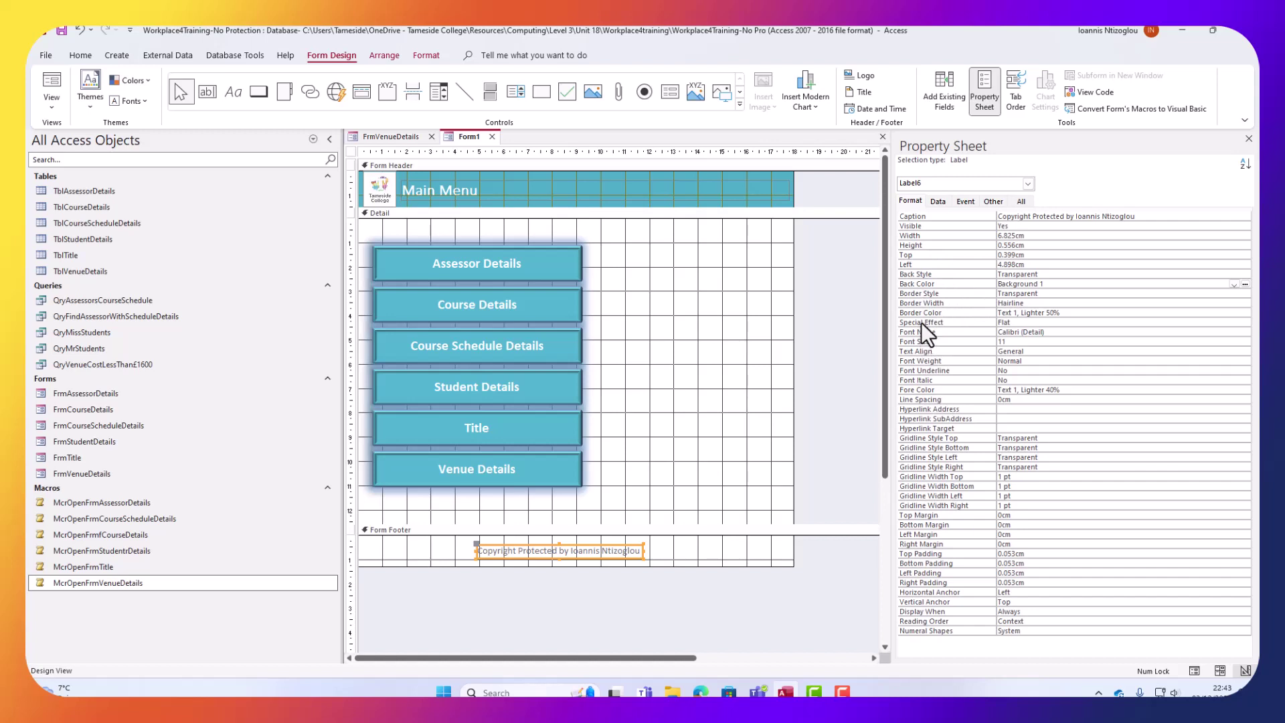
{"action": "left_click", "coordinate": [954, 303]}
{"action": "left_click", "coordinate": [986, 371]}
{"action": "left_click", "coordinate": [1158, 361]}
{"action": "left_click", "coordinate": [1245, 361]}
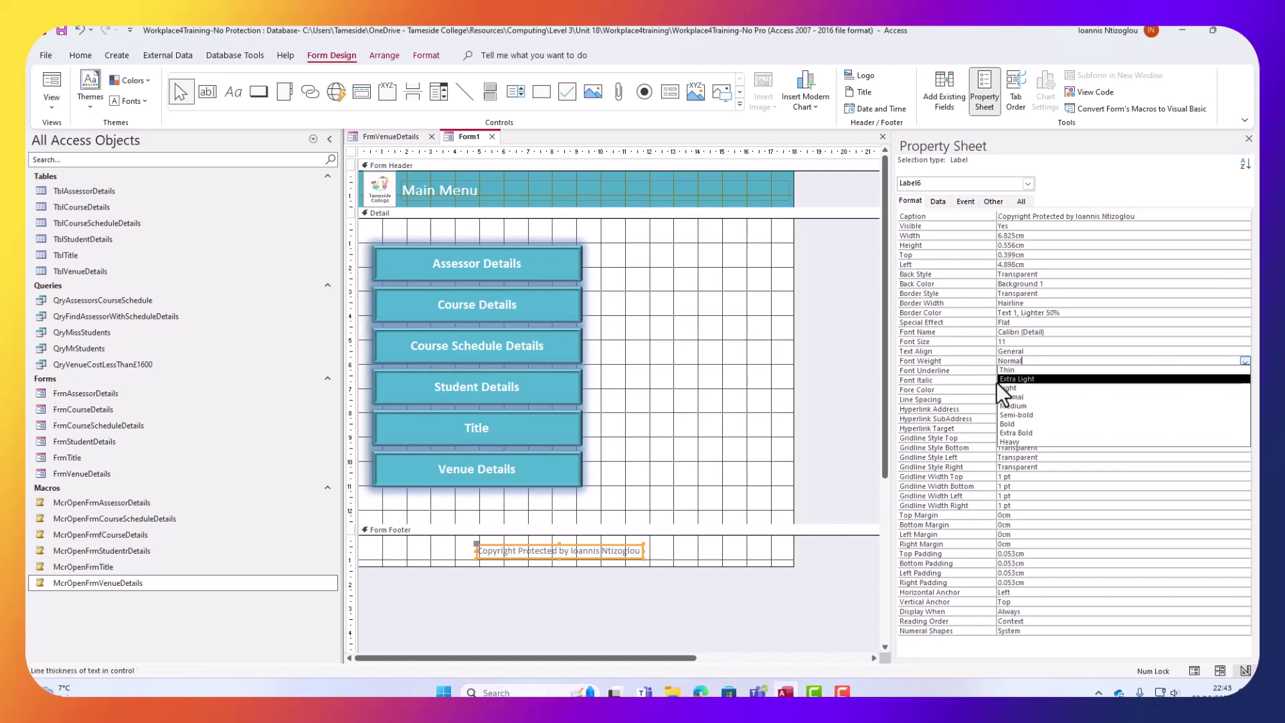
{"action": "left_click", "coordinate": [1019, 433]}
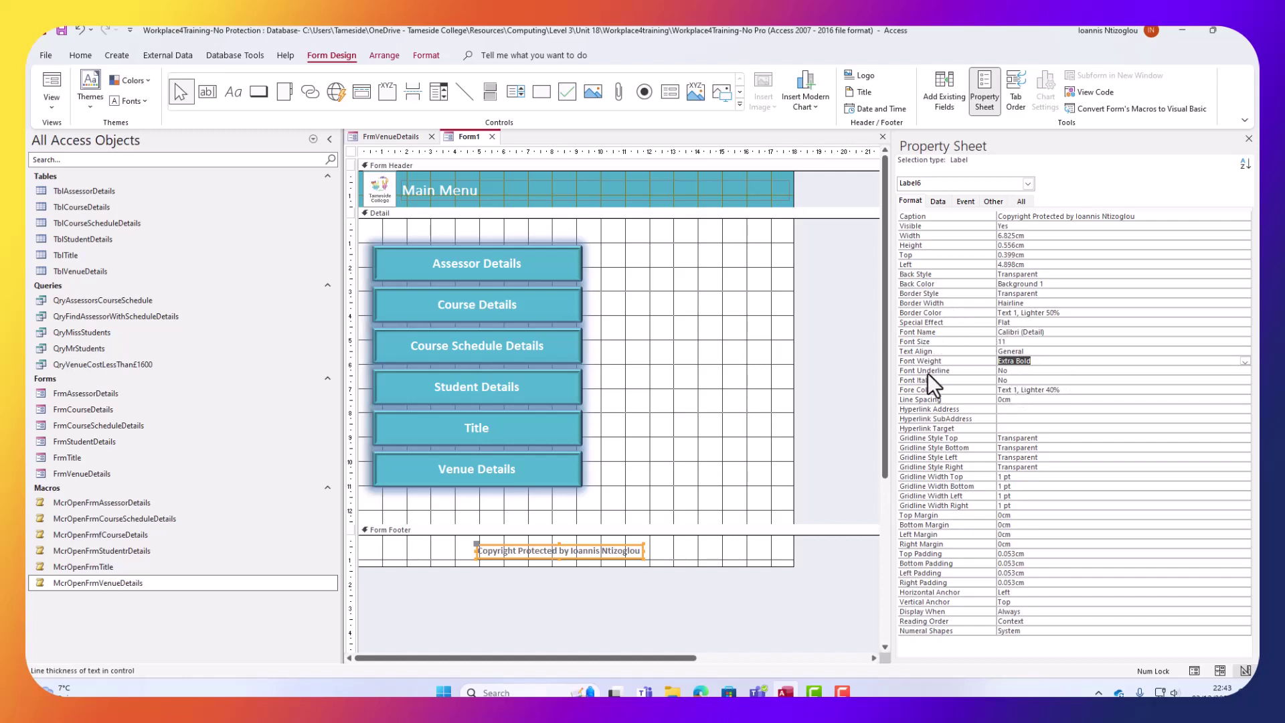
Set the copyright label's fore color to the recent teal #4BACC6.
{"action": "left_click", "coordinate": [1066, 390]}
{"action": "left_click", "coordinate": [1245, 390]}
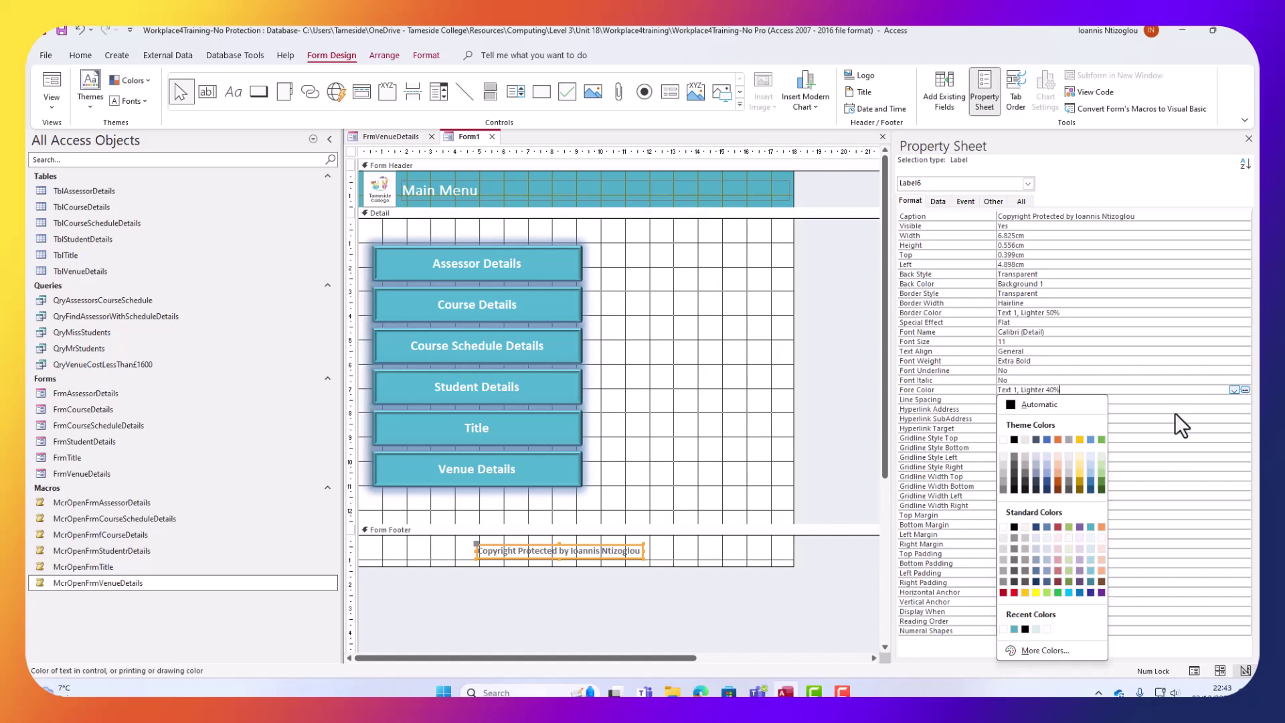
{"action": "left_click", "coordinate": [1013, 629]}
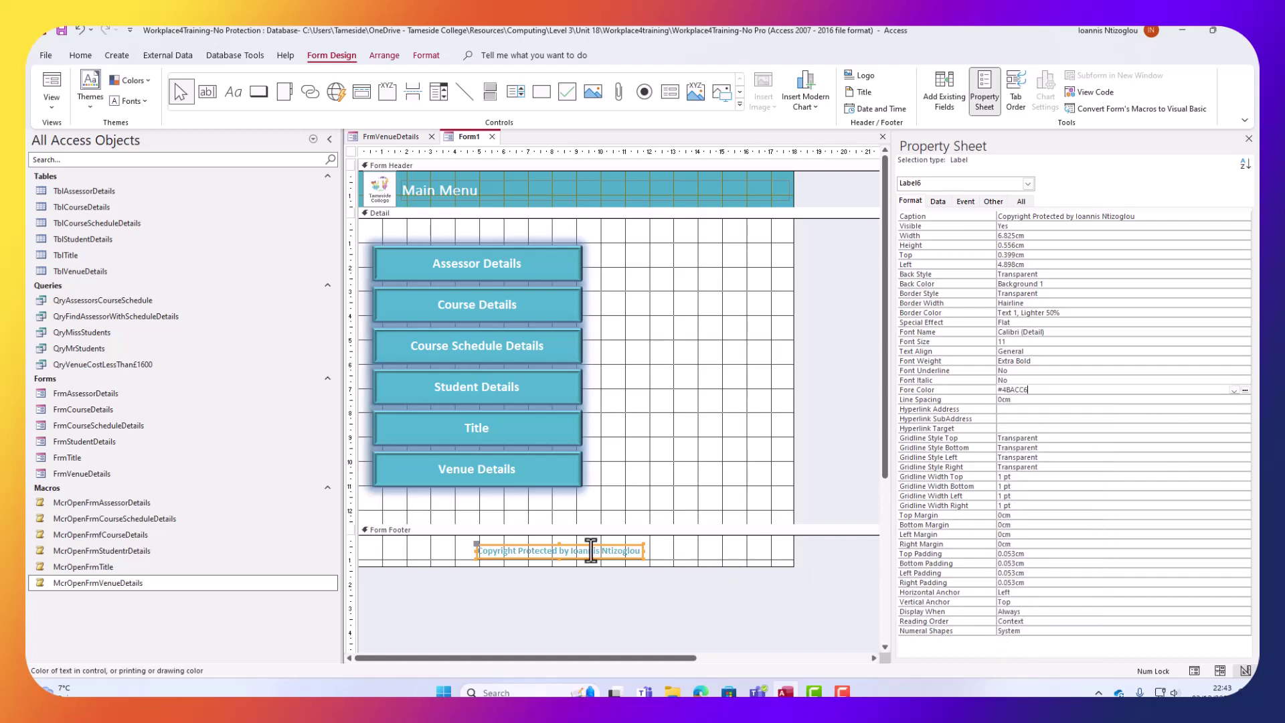
Move the copyright label and the group of six buttons to the form's horizontal centre, and shorten the Detail section to just below the buttons.
{"action": "left_click_drag", "start_coordinate": [594, 544], "coordinate": [370, 234]}
{"action": "left_click_drag", "start_coordinate": [487, 268], "coordinate": [597, 248]}
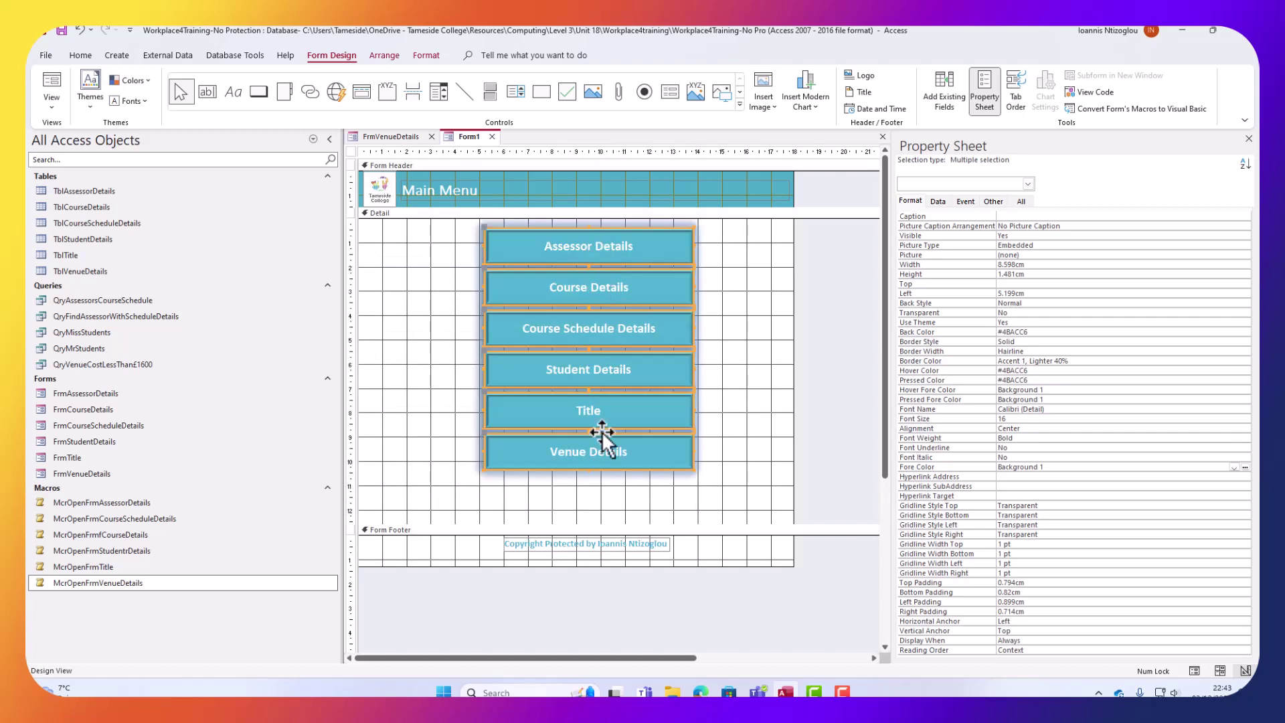
{"action": "left_click_drag", "start_coordinate": [611, 523], "coordinate": [609, 484]}
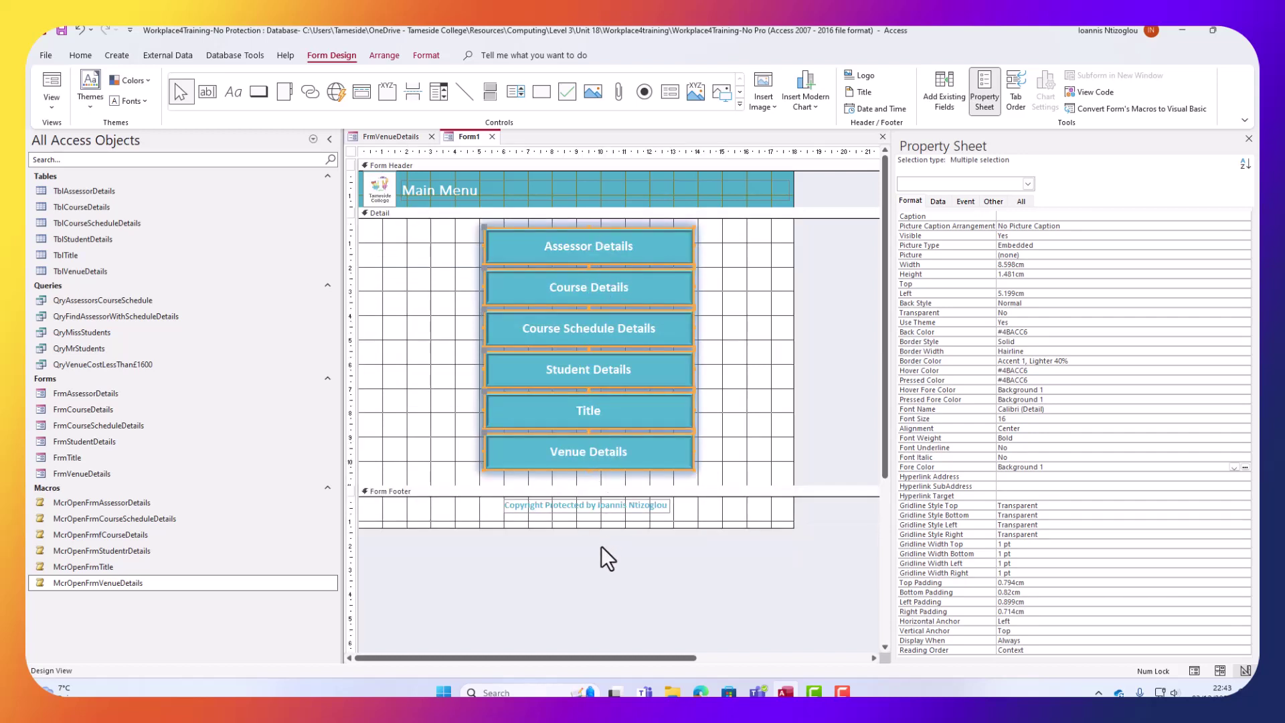
Save the form as FrmMainMenu.
{"action": "left_click", "coordinate": [59, 31]}
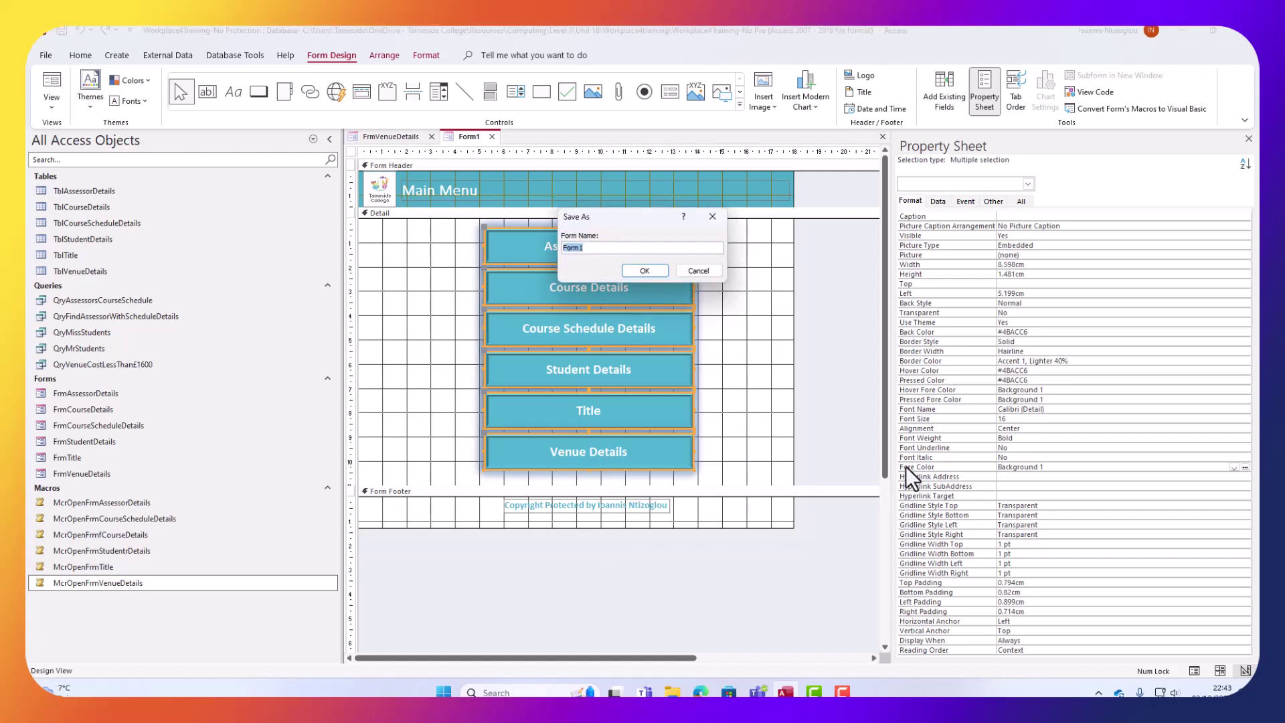
{"action": "type", "text": "FrmMainMenu"}
{"action": "left_click", "coordinate": [647, 268]}
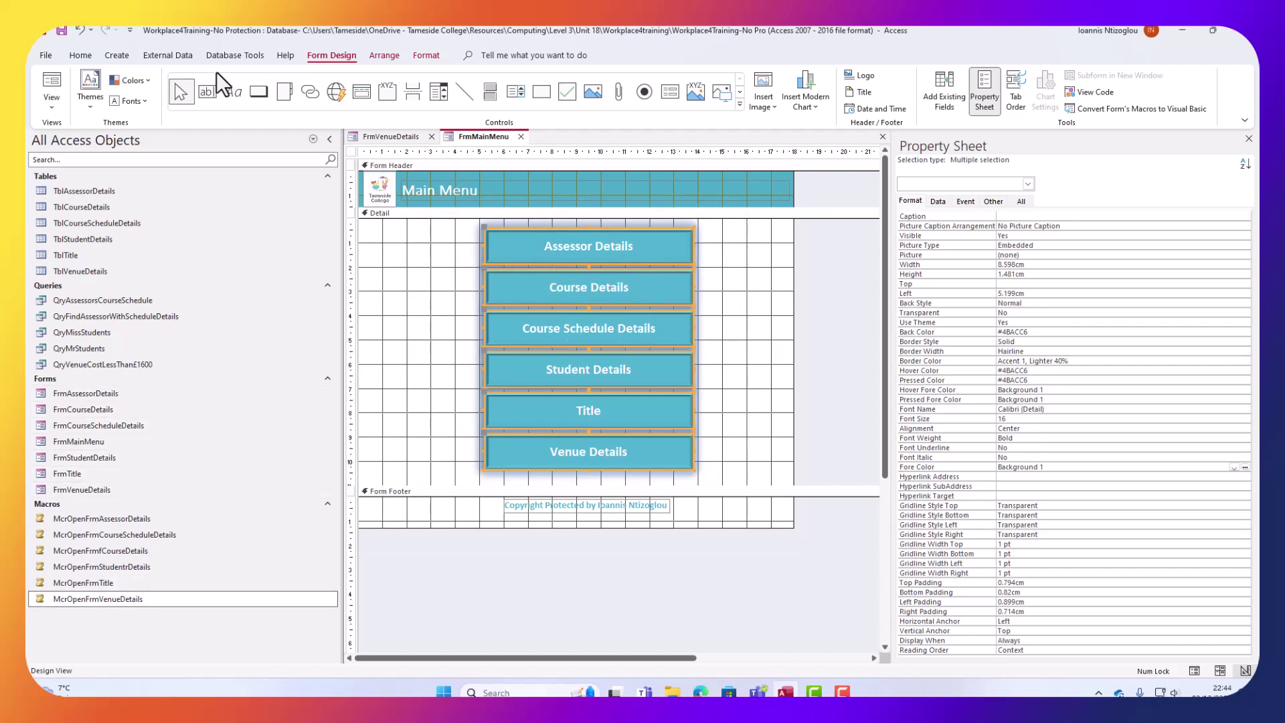
Open FrmAssessorDetails in Design View and paste in a copy of the Assessor Details button from FrmMainMenu.
{"action": "right_click", "coordinate": [104, 392]}
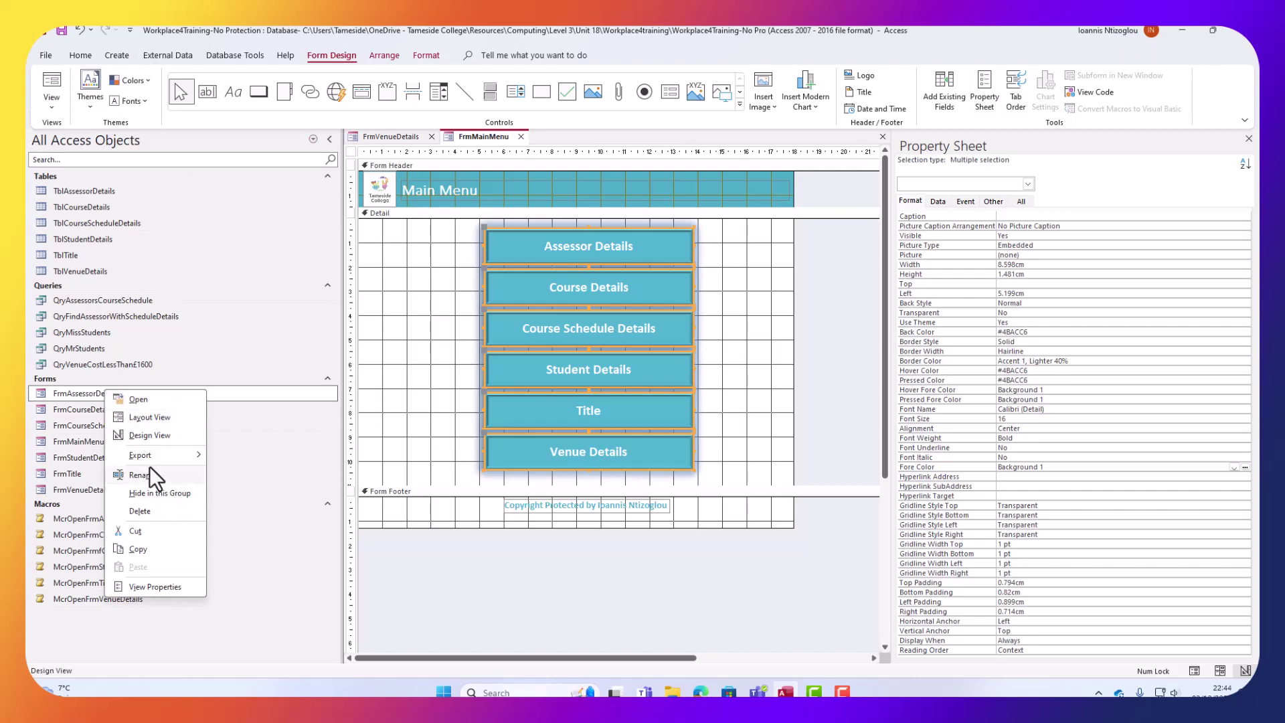
{"action": "left_click", "coordinate": [154, 437]}
{"action": "left_click", "coordinate": [778, 286]}
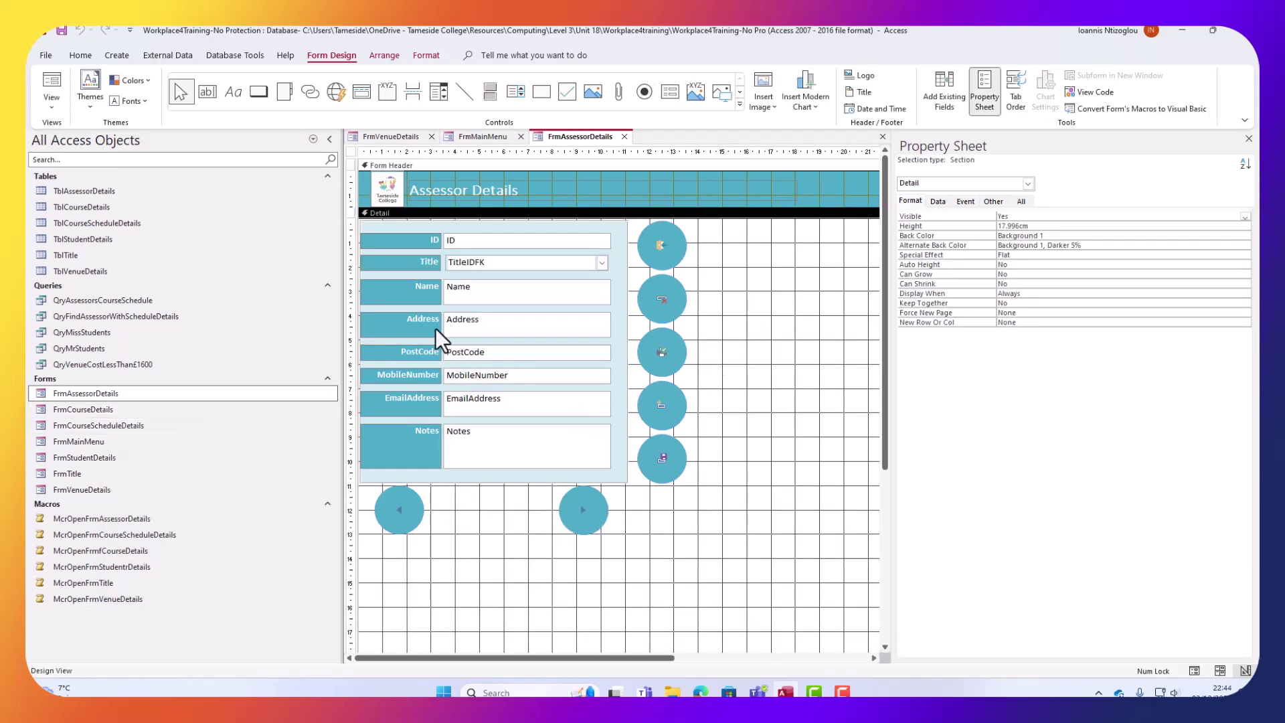
{"action": "left_click", "coordinate": [468, 137]}
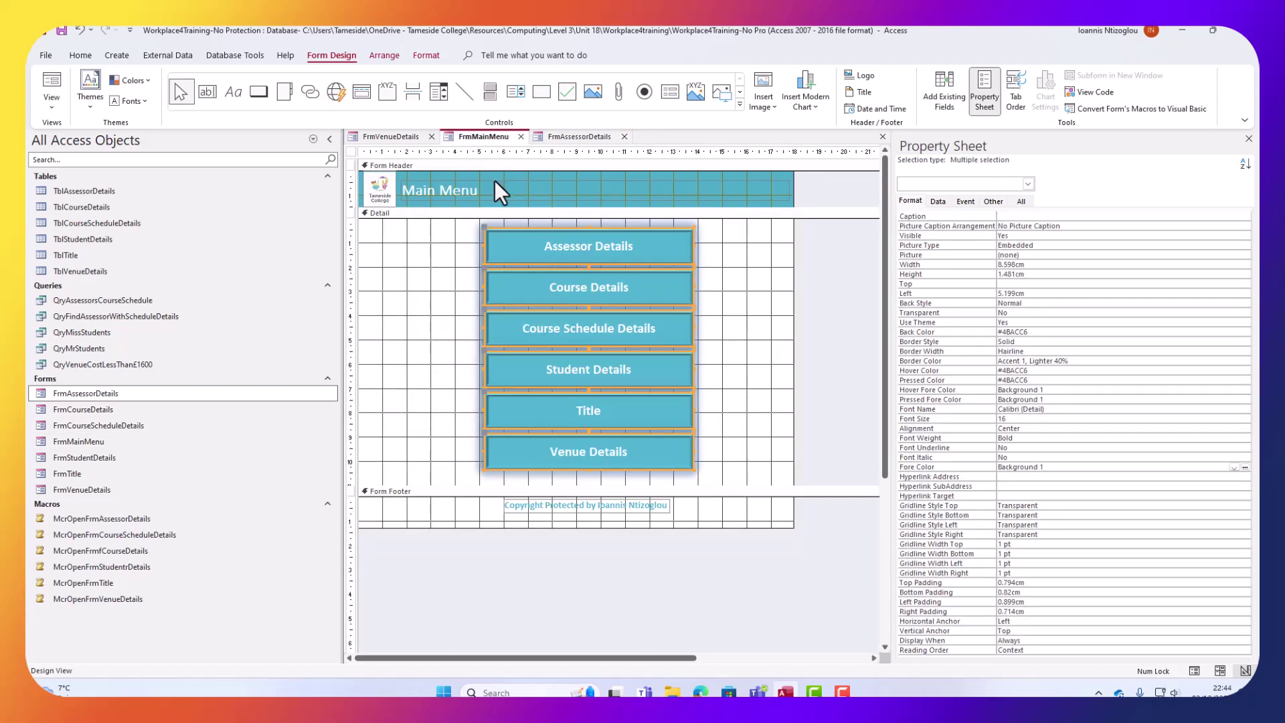
{"action": "left_click", "coordinate": [744, 251]}
{"action": "left_click", "coordinate": [600, 243]}
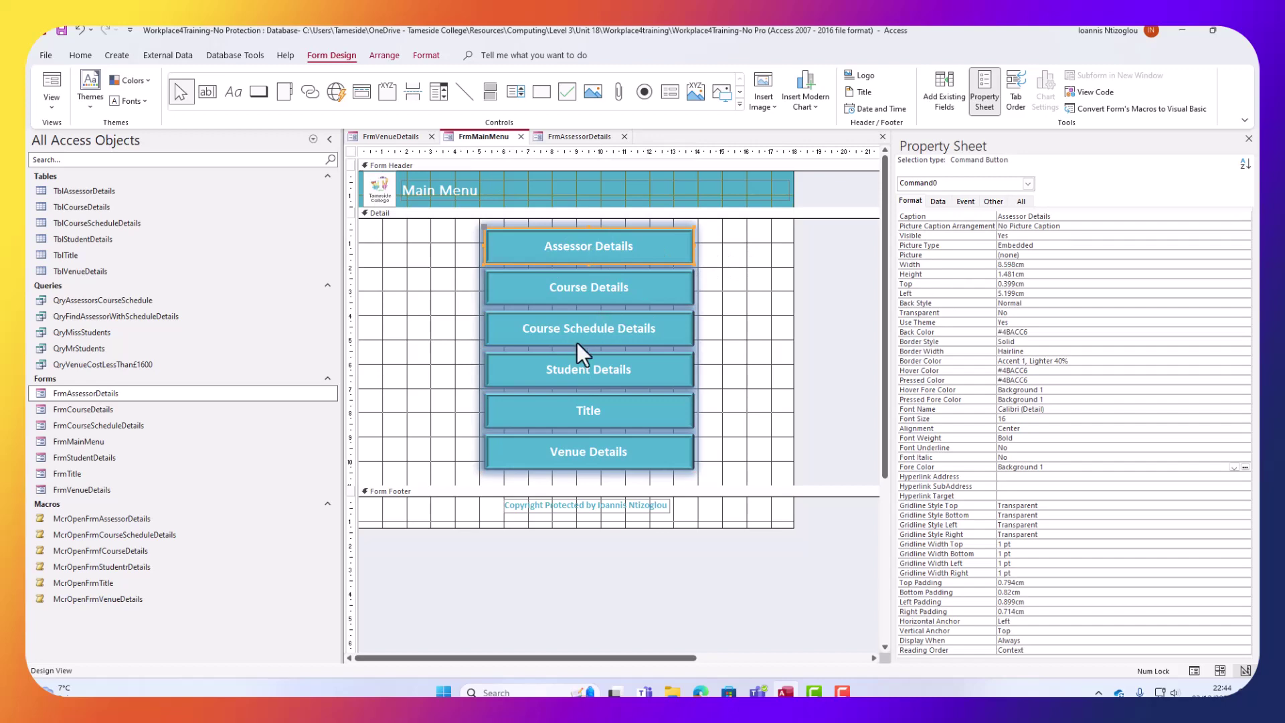
{"action": "left_click", "coordinate": [560, 138]}
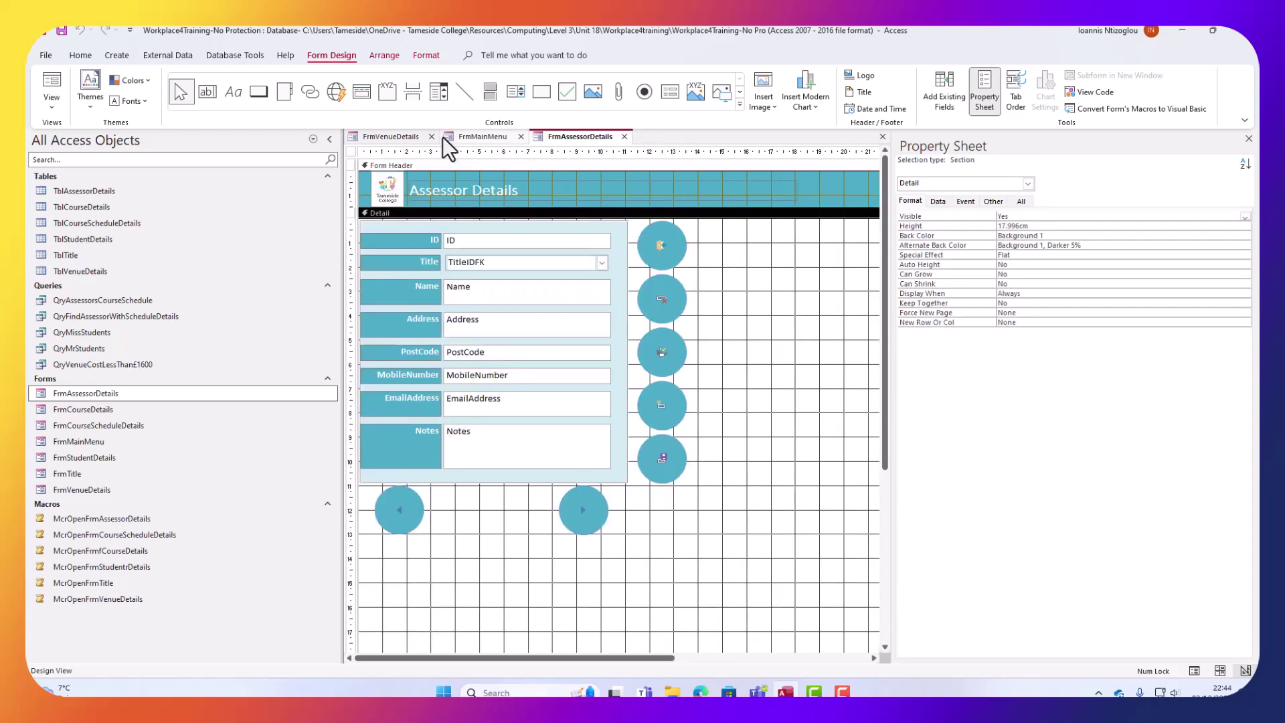
{"action": "key", "text": "ctrl+v"}
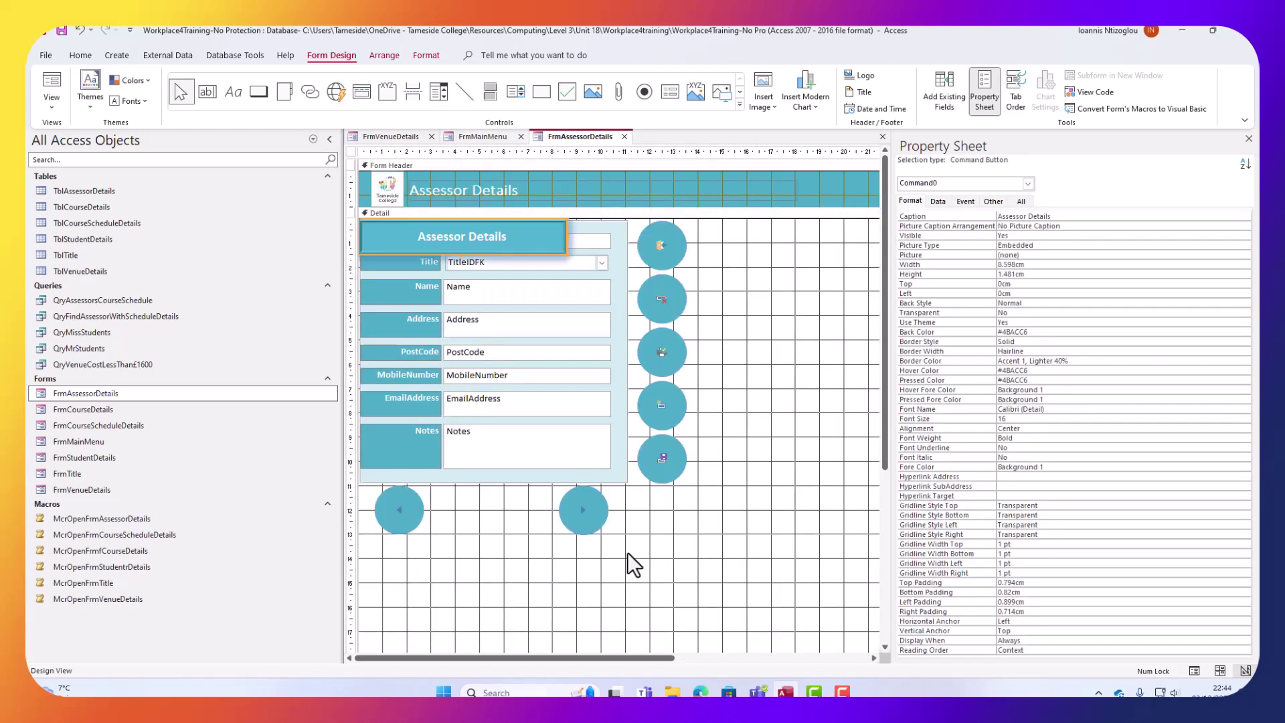
Move the pasted button below the round navigation arrow buttons and narrow it to about 5.3 cm.
{"action": "left_click", "coordinate": [472, 244]}
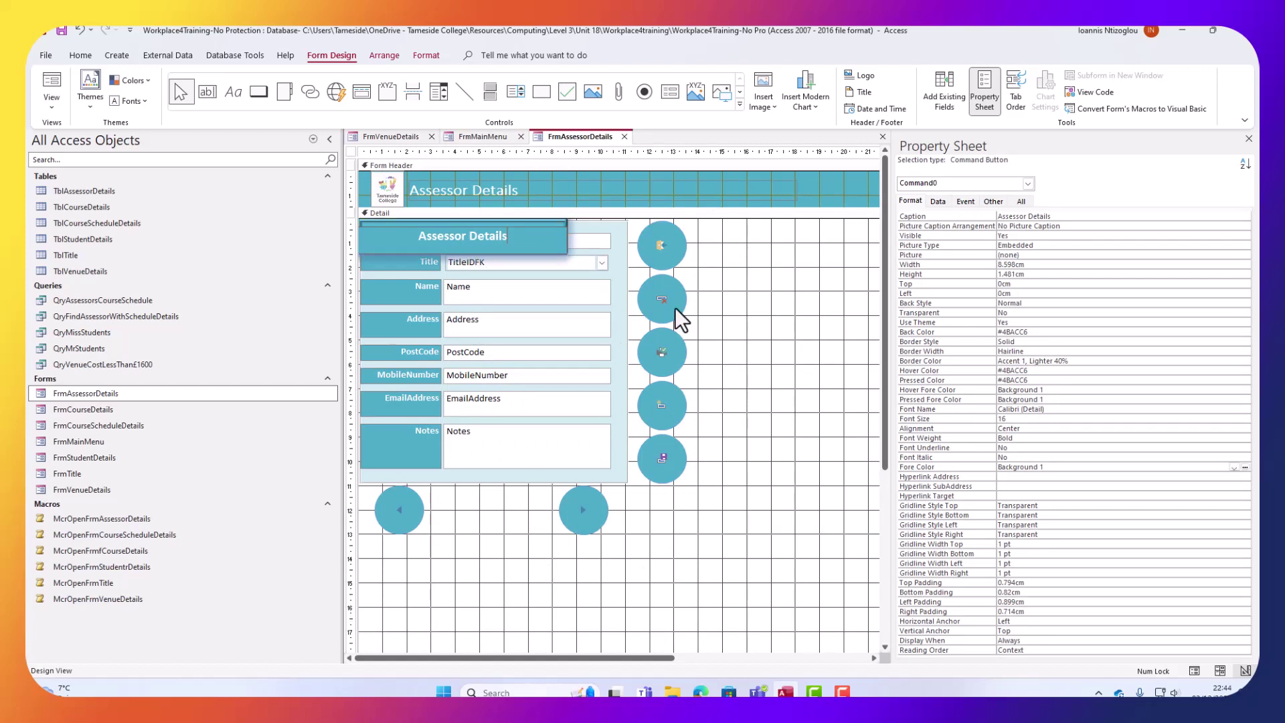
{"action": "left_click", "coordinate": [709, 318]}
{"action": "left_click", "coordinate": [527, 249]}
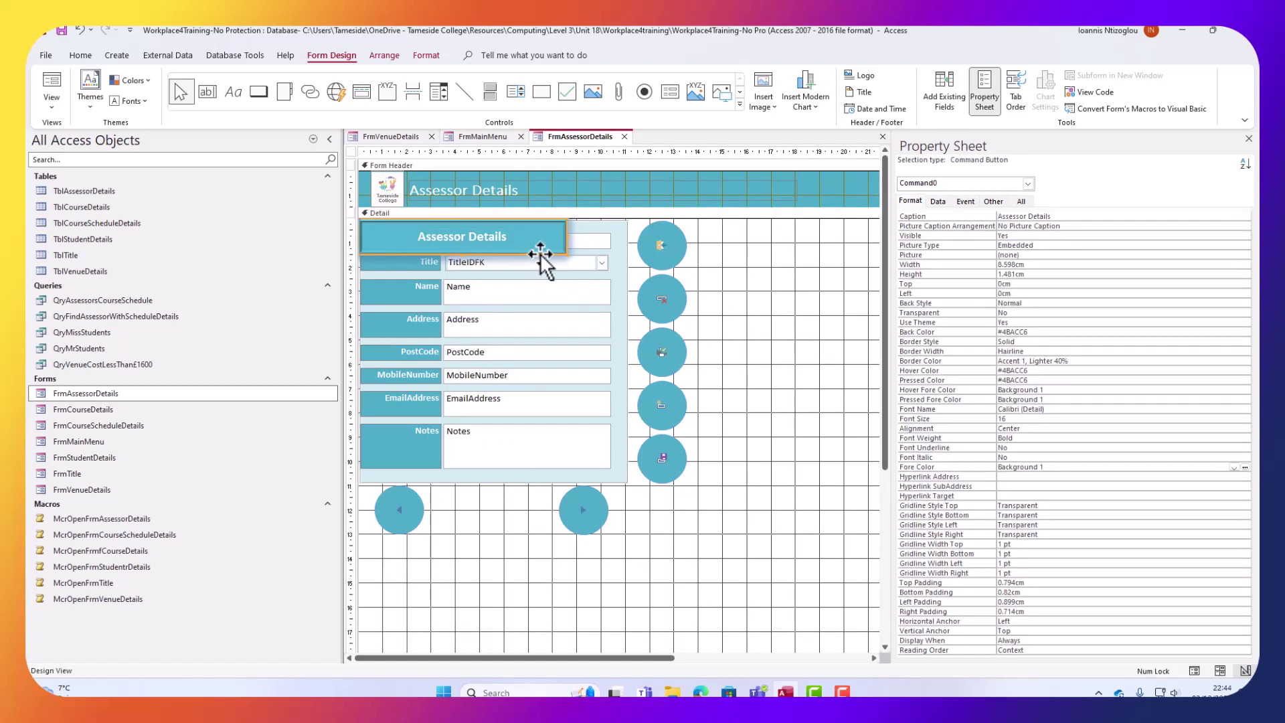
{"action": "left_click_drag", "start_coordinate": [540, 255], "coordinate": [552, 560]}
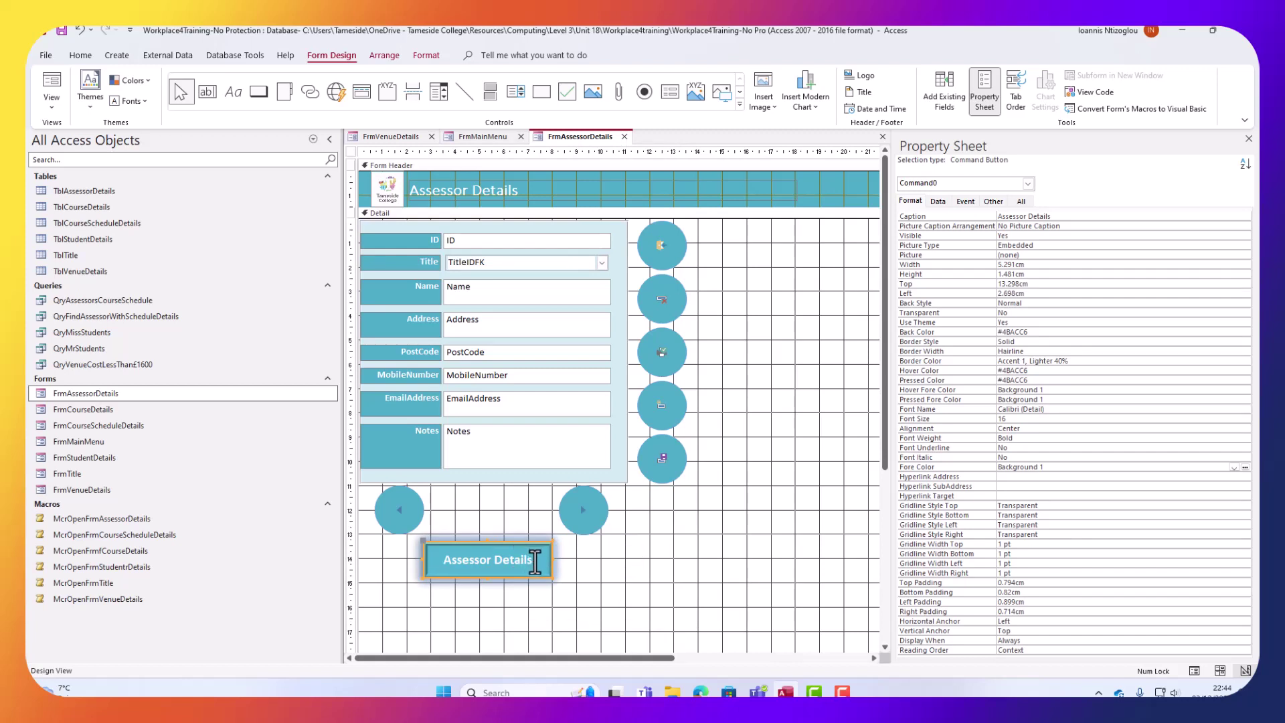
Change the pasted button's caption to Home.
{"action": "left_click", "coordinate": [533, 560]}
{"action": "type", "text": "M"}
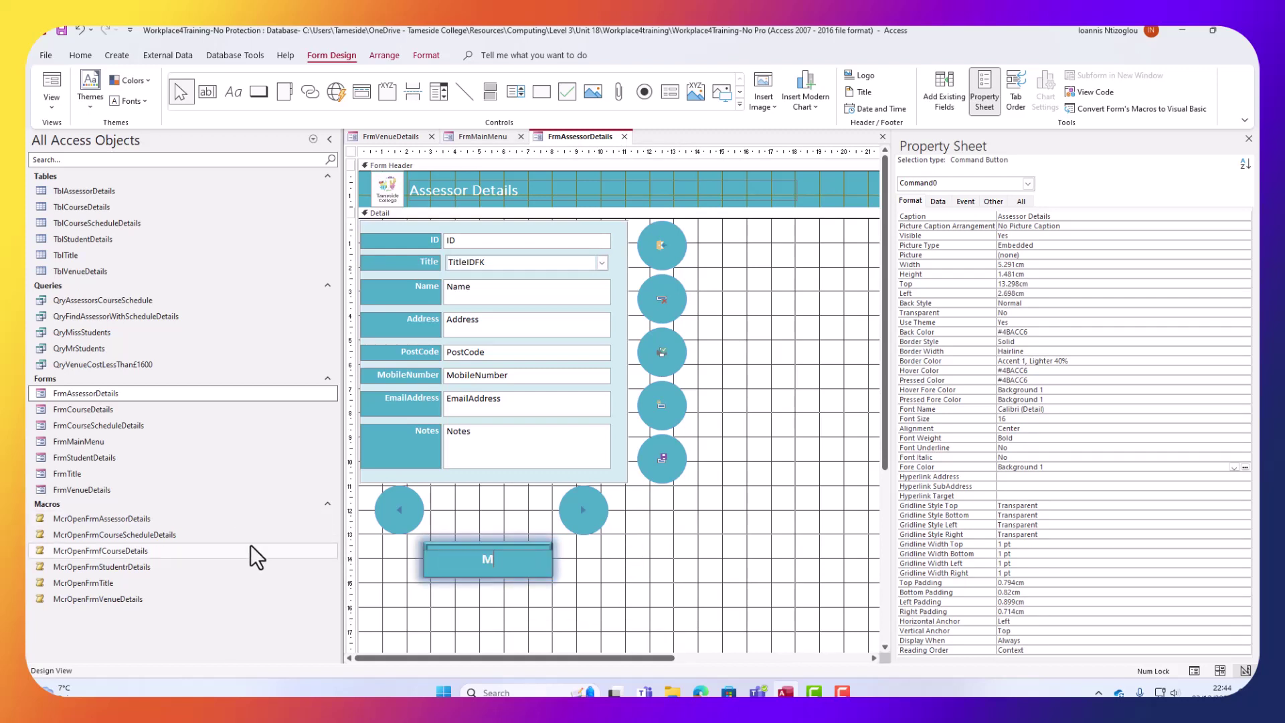
{"action": "type", "text": "ome"}
{"action": "left_click", "coordinate": [596, 610]}
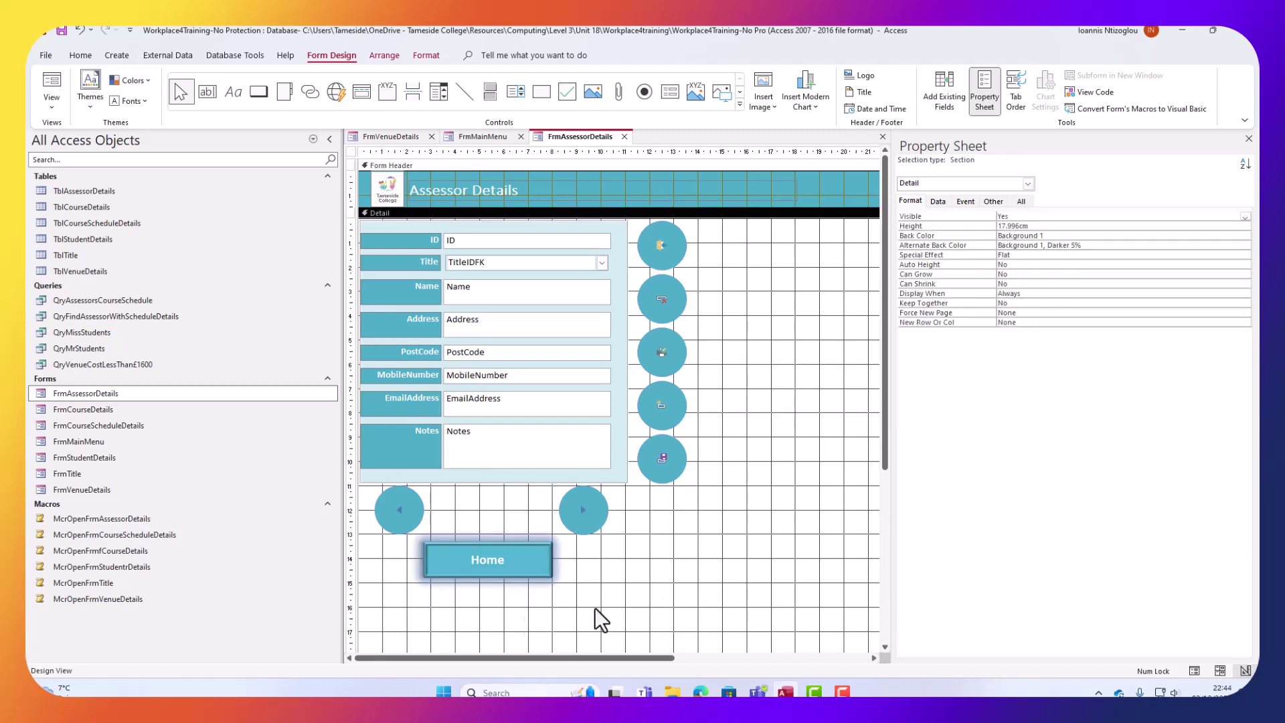
Narrow the Home button to about 3.7 cm and place it between the two round navigation arrow buttons.
{"action": "left_click", "coordinate": [520, 574]}
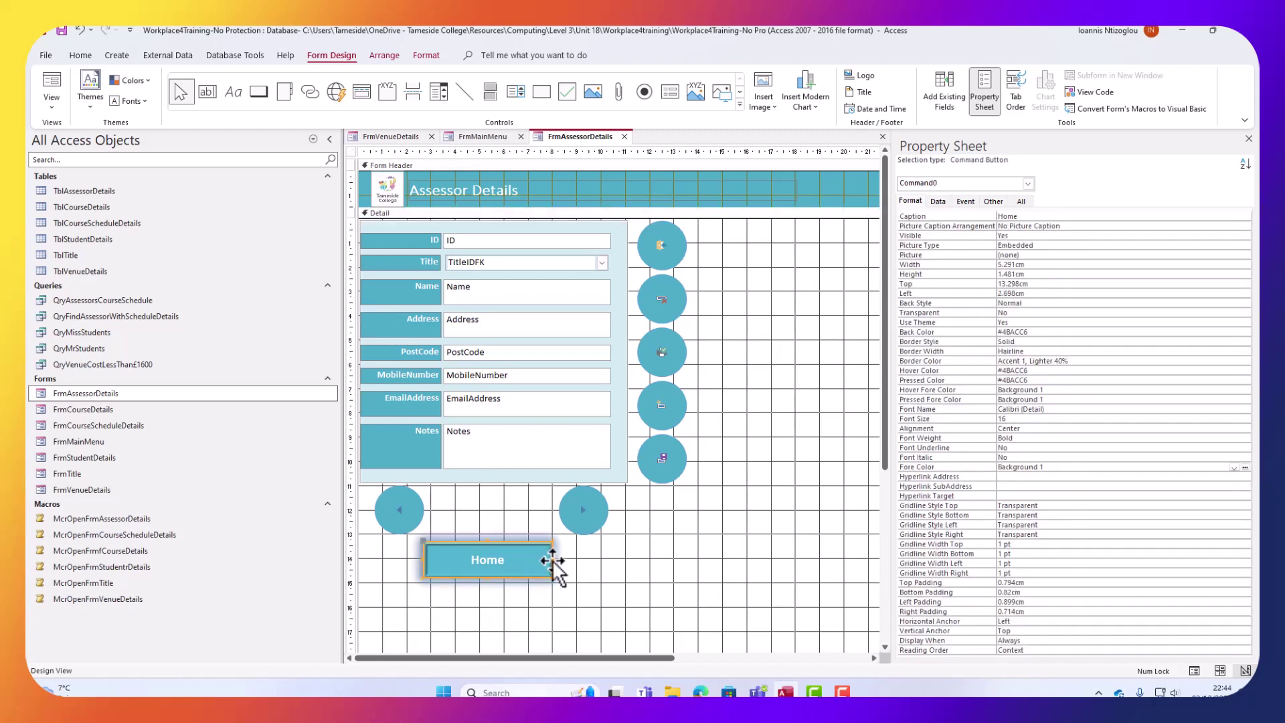
{"action": "left_click_drag", "start_coordinate": [552, 561], "coordinate": [501, 528]}
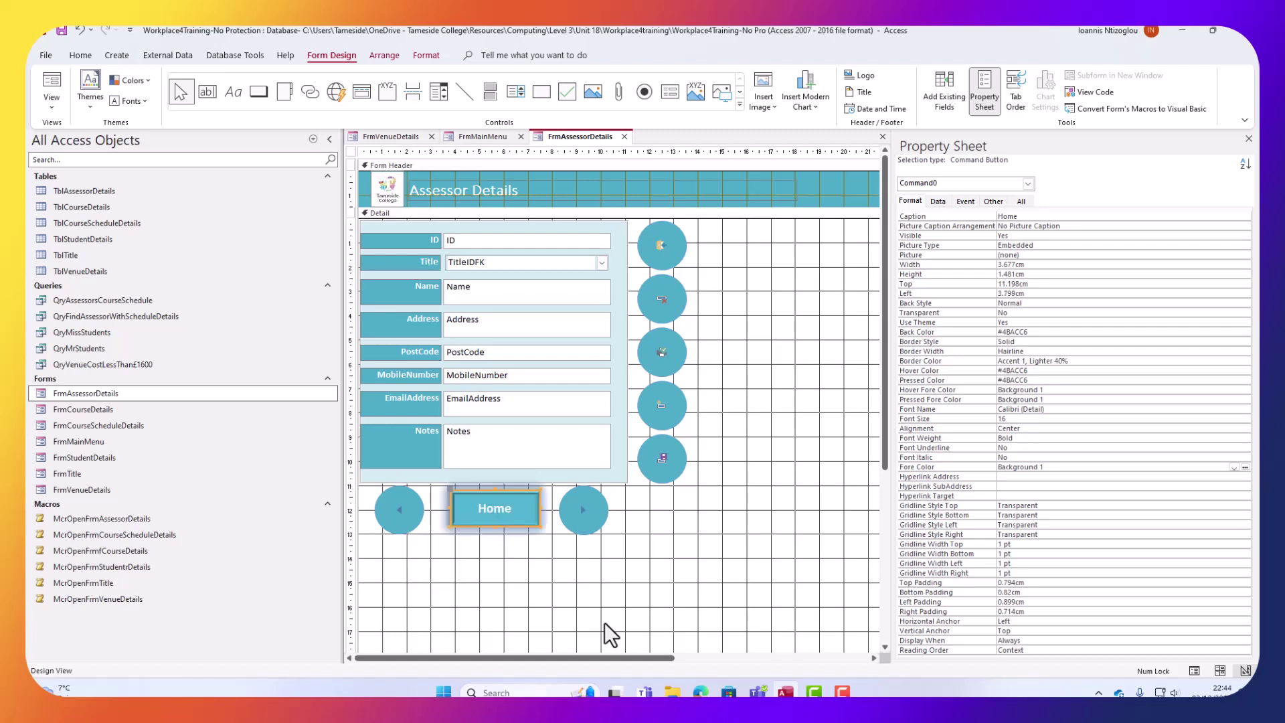
{"action": "key", "text": "Down"}
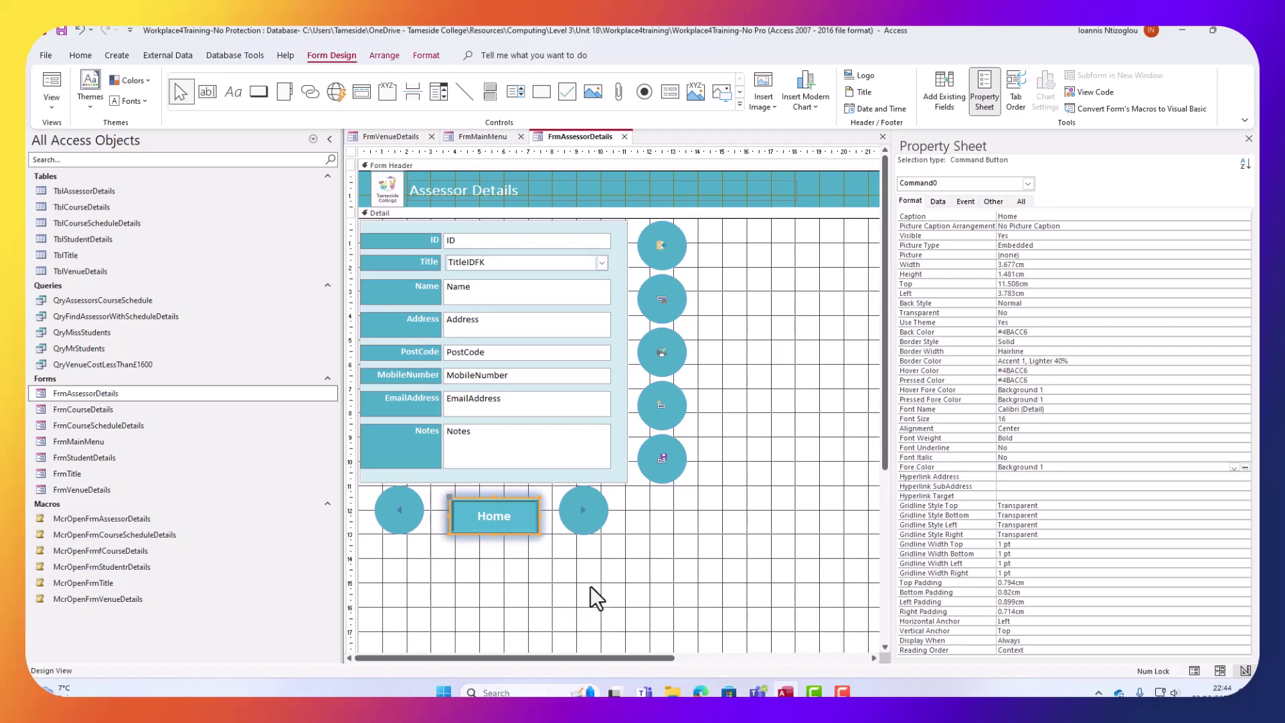
{"action": "left_click", "coordinate": [540, 557]}
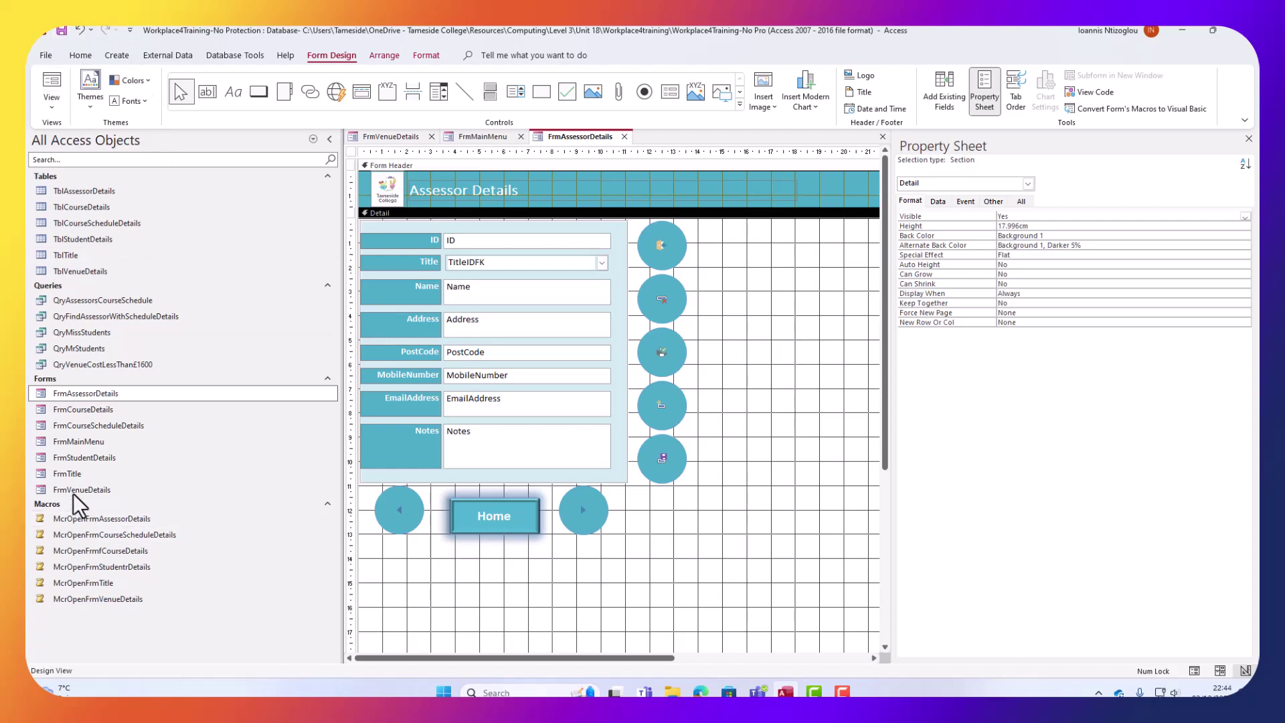
Bring up the view options for the FrmCourseDetails form.
{"action": "right_click", "coordinate": [87, 412]}
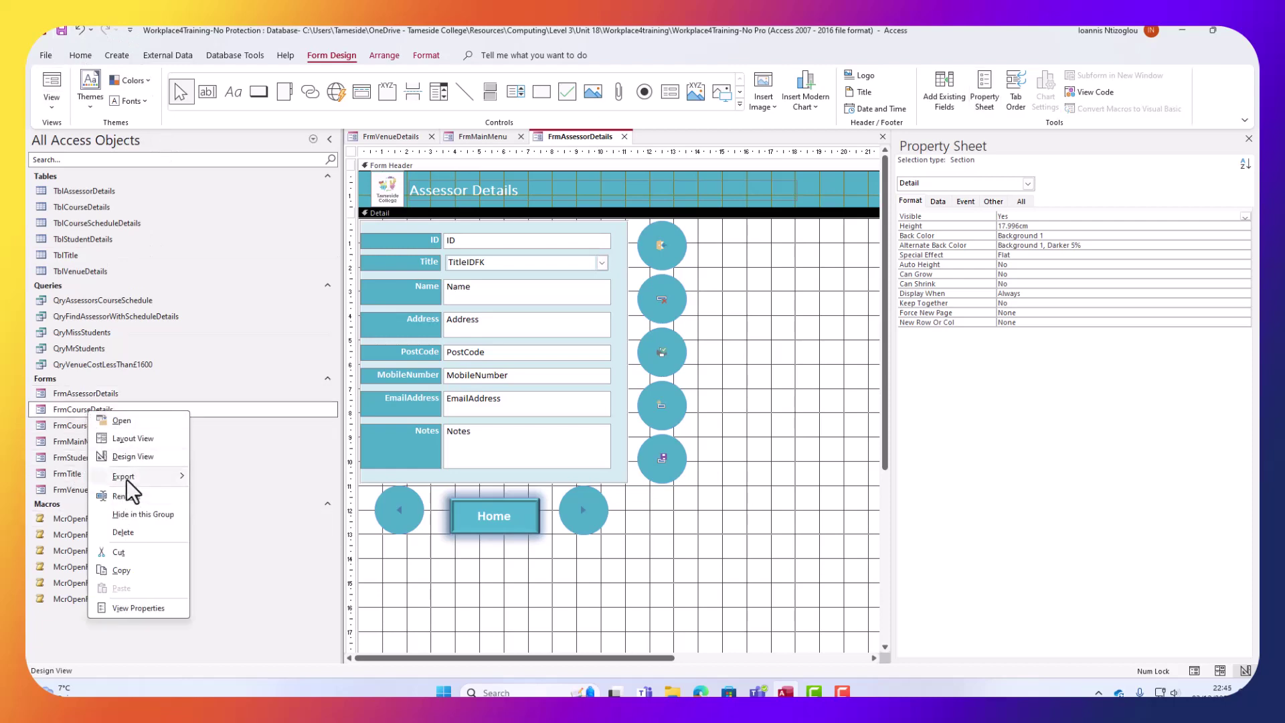
Paste the Home button into FrmCourseDetails in Design View and place it between the arrow buttons, about 6 cm across and 9.7 cm down.
{"action": "left_click", "coordinate": [130, 458]}
{"action": "key", "text": "ctrl+v"}
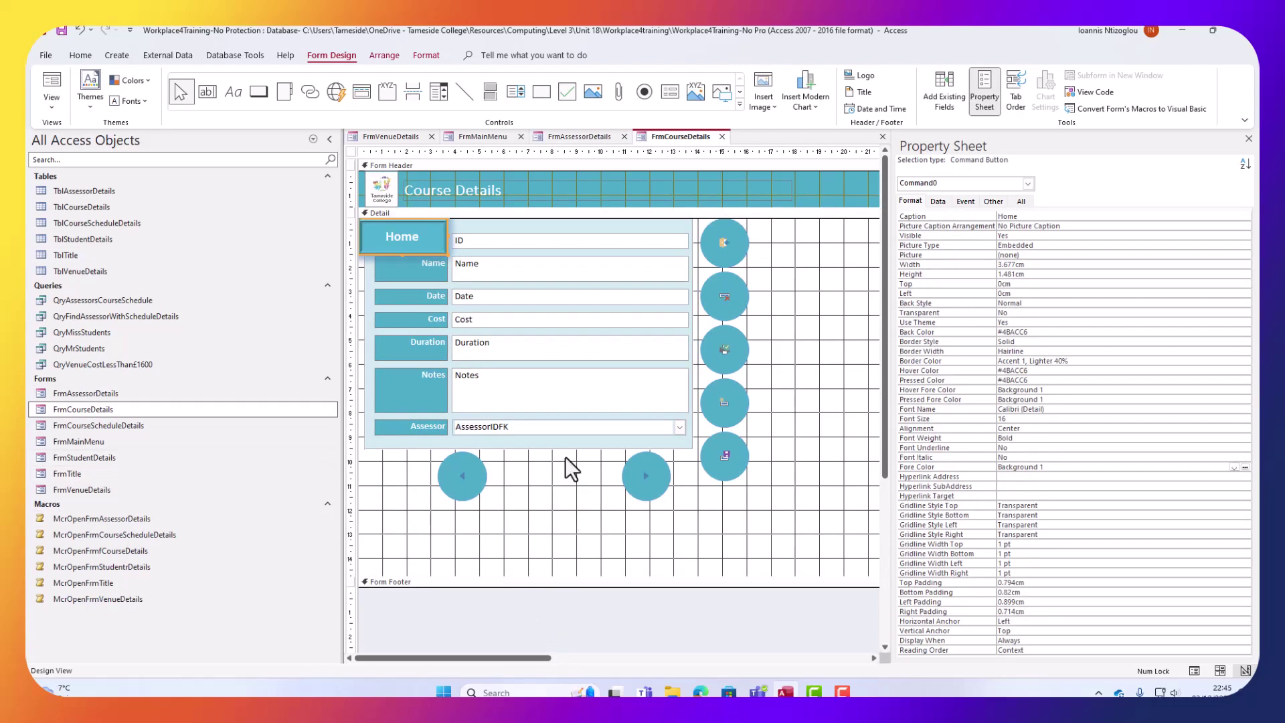
{"action": "left_click_drag", "start_coordinate": [429, 253], "coordinate": [573, 492]}
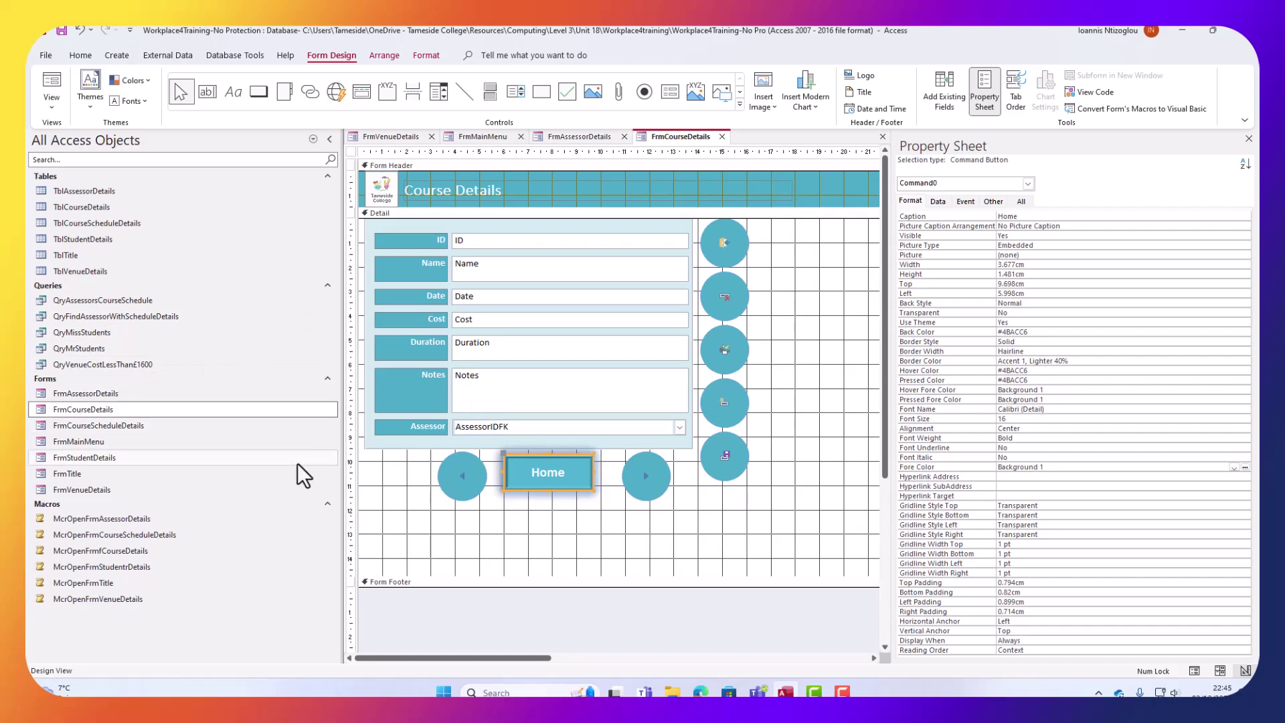
Paste the Home button into FrmCourseScheduleDetails in Design View, placing it between the arrow buttons about 6 cm across and 12.5 cm down.
{"action": "right_click", "coordinate": [114, 417]}
{"action": "right_click", "coordinate": [110, 428]}
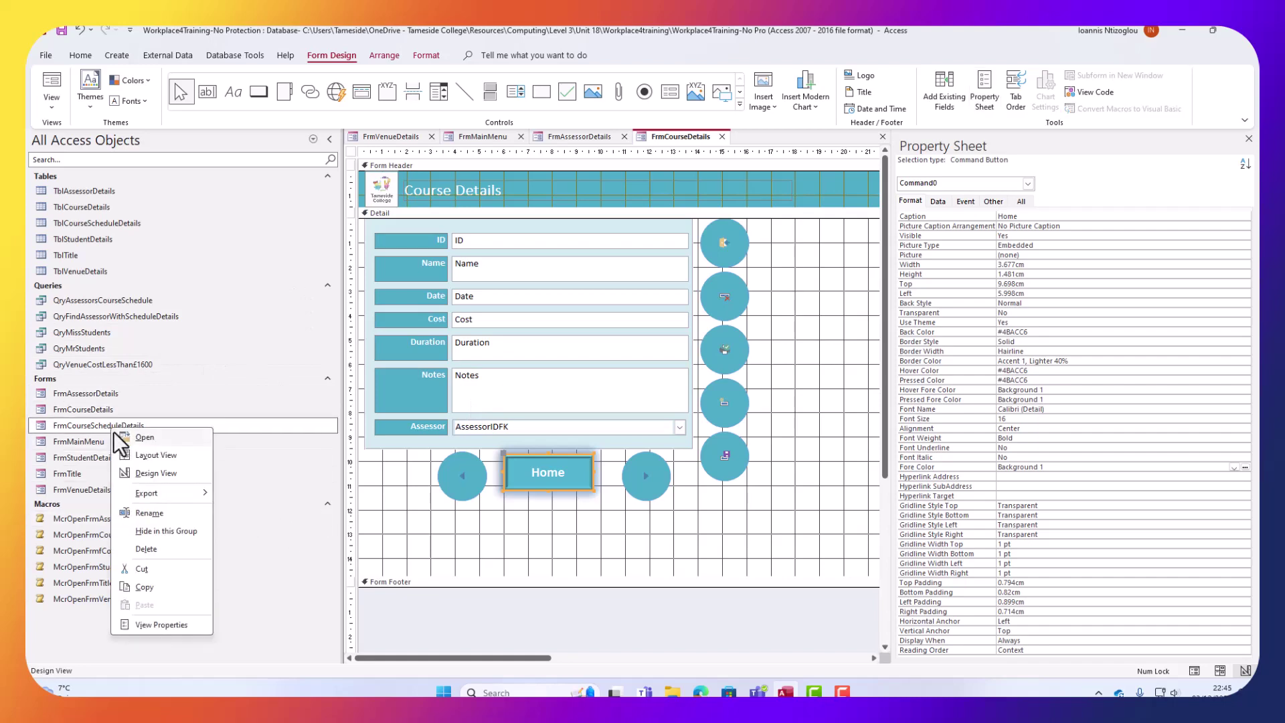
{"action": "left_click", "coordinate": [156, 473]}
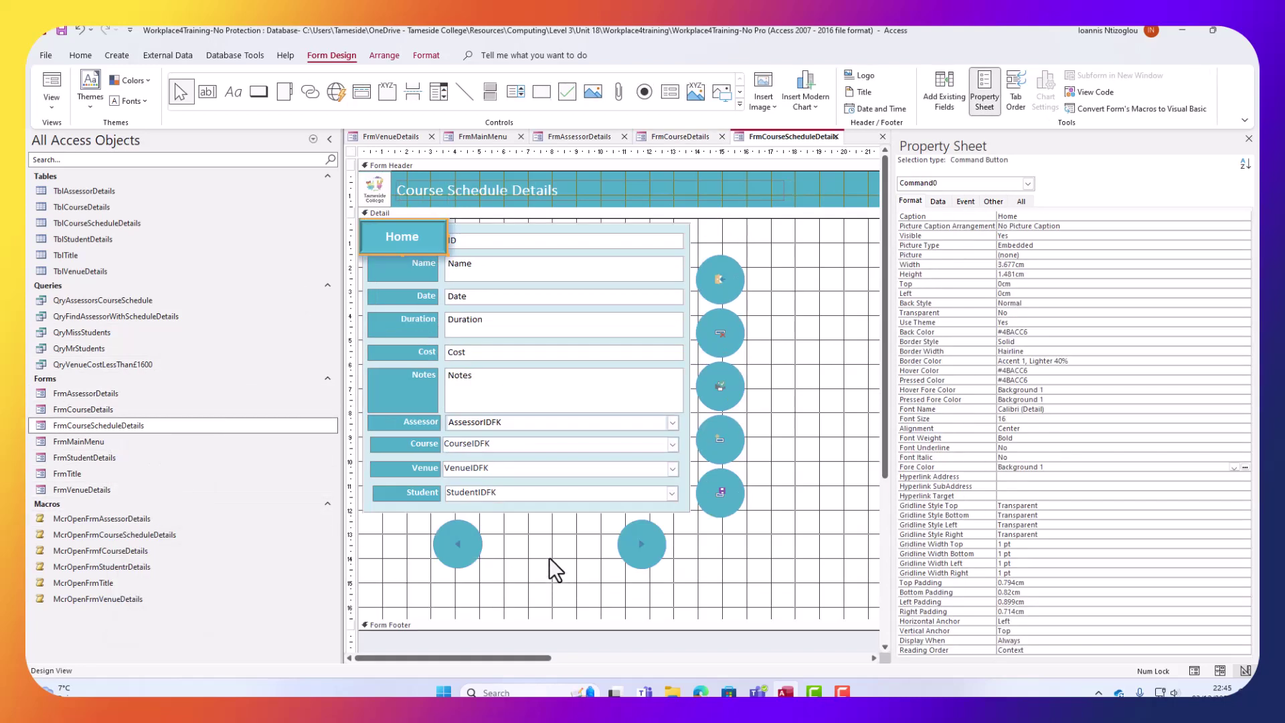
{"action": "left_click_drag", "start_coordinate": [420, 255], "coordinate": [564, 557]}
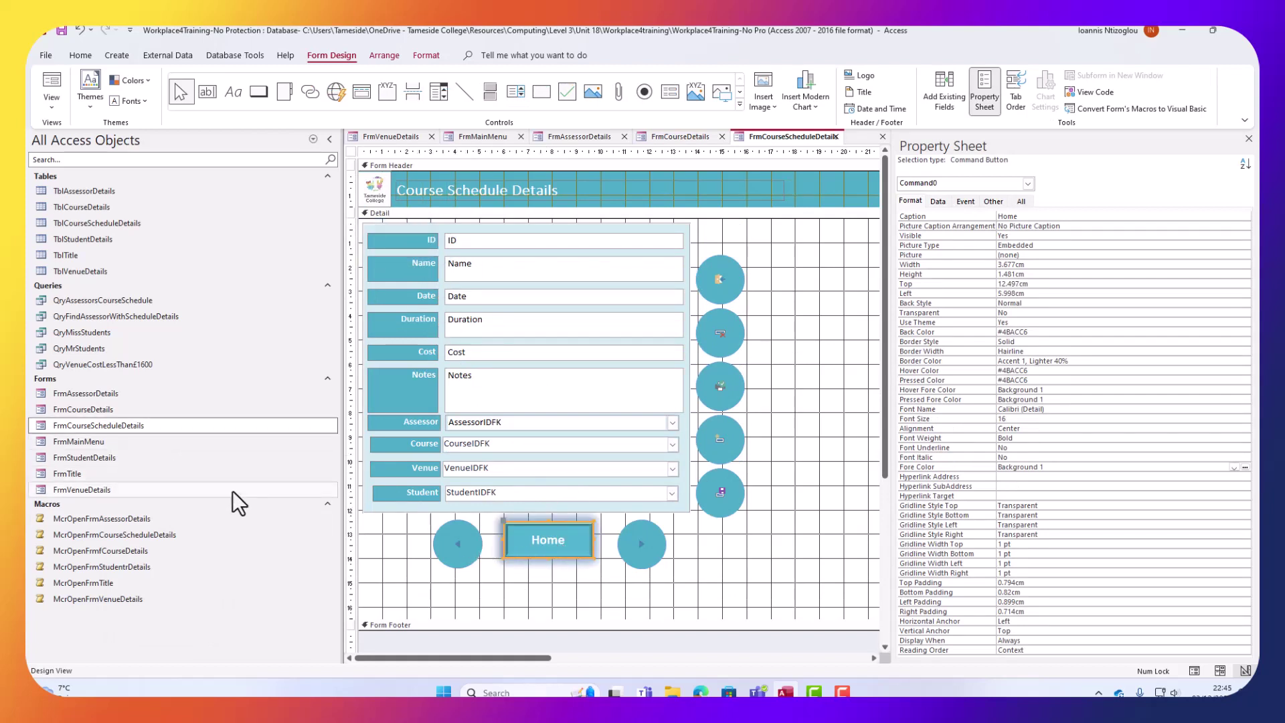
Paste the Home button into FrmStudentDetails in Design View, placing it between the arrow buttons about 3.7 cm across and 12.1 cm down.
{"action": "right_click", "coordinate": [77, 454]}
{"action": "left_click", "coordinate": [114, 498]}
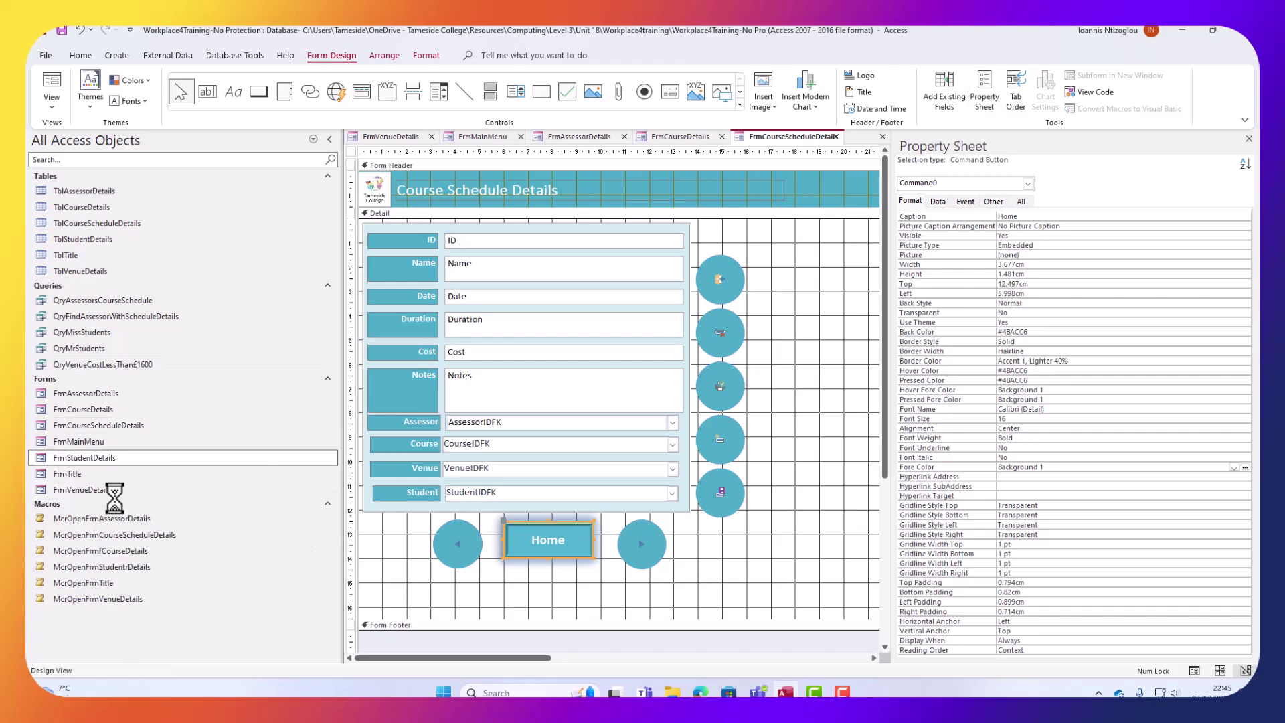
{"action": "key", "text": "ctrl+v"}
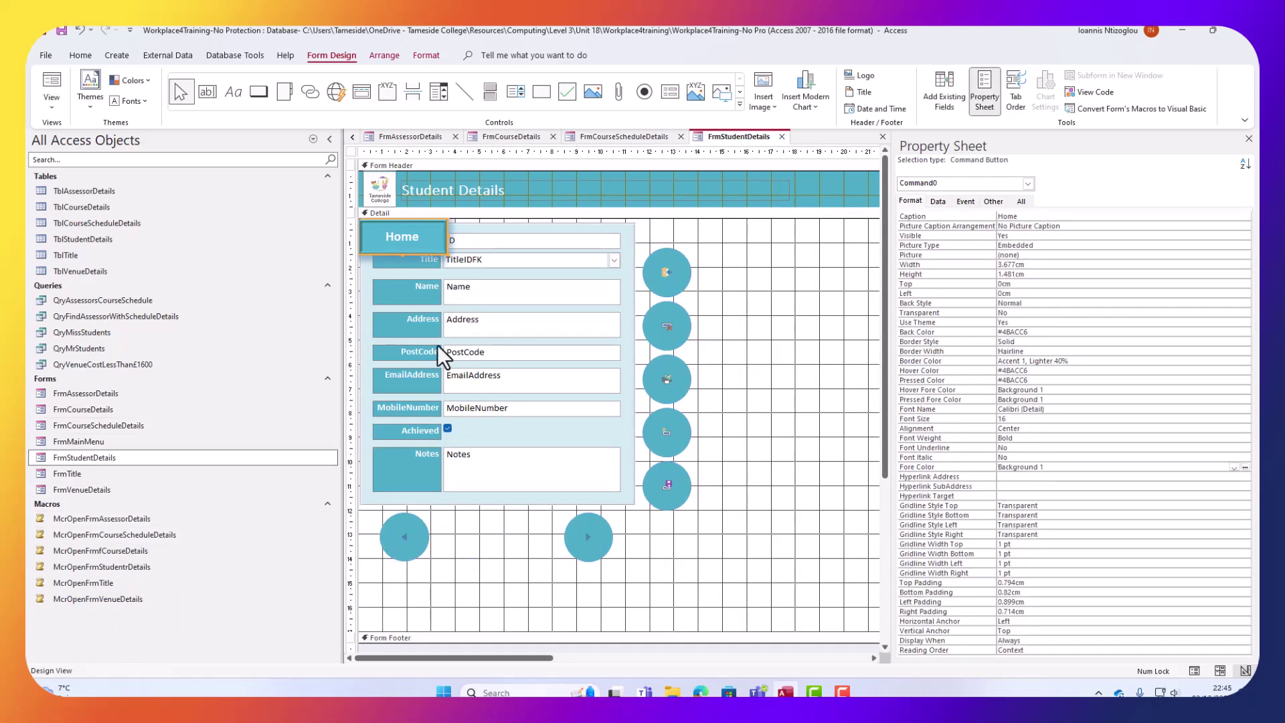
{"action": "left_click", "coordinate": [427, 254]}
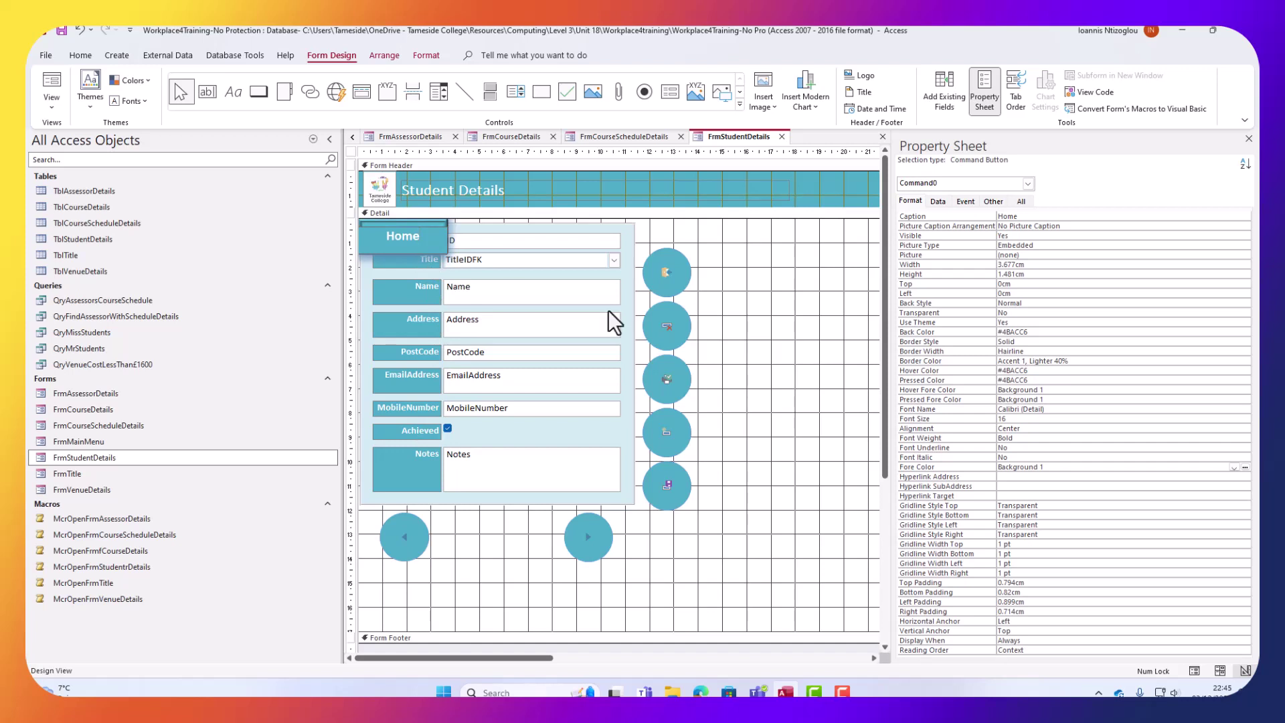
{"action": "left_click", "coordinate": [790, 338]}
{"action": "left_click", "coordinate": [442, 236]}
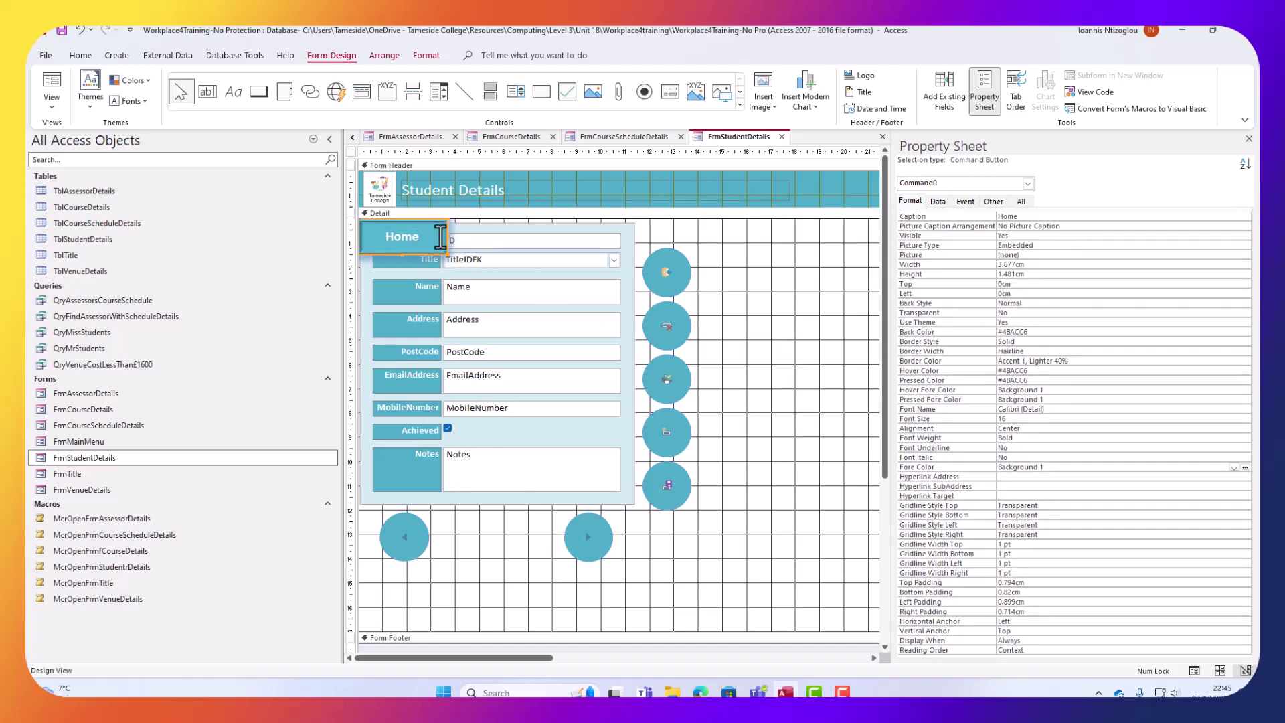
{"action": "left_click", "coordinate": [442, 235]}
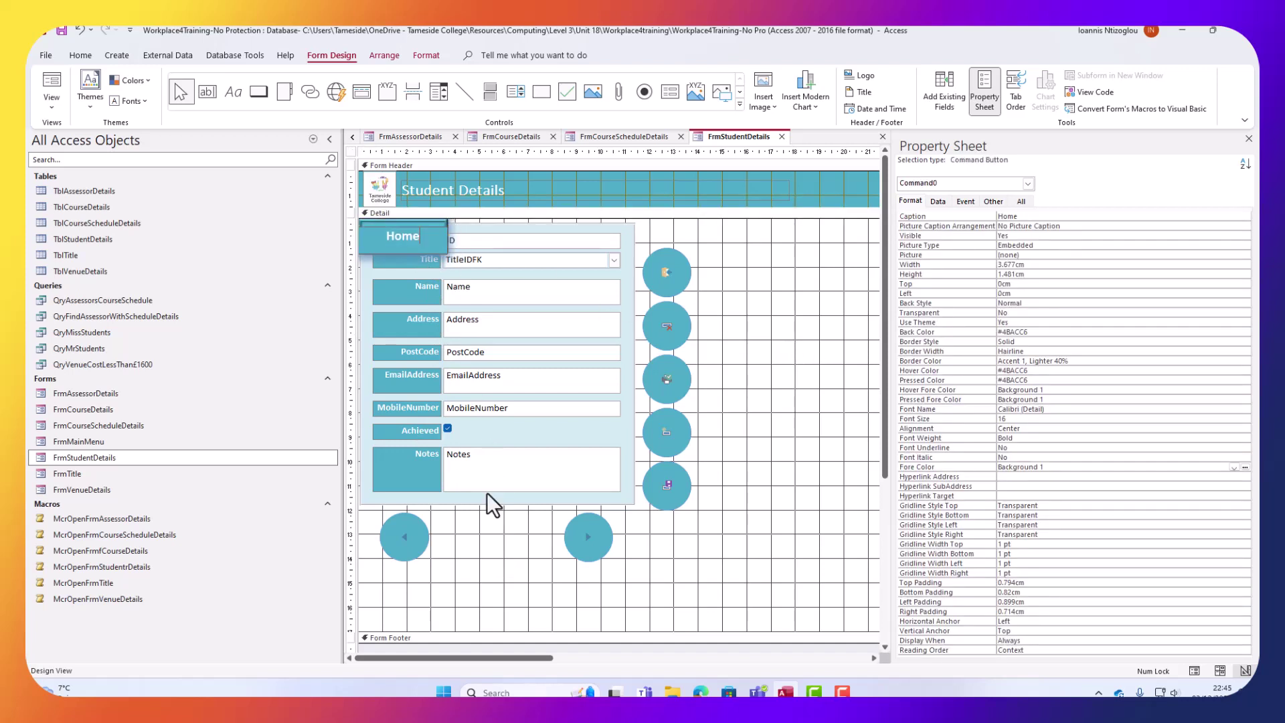
{"action": "left_click", "coordinate": [718, 356]}
{"action": "left_click", "coordinate": [413, 242]}
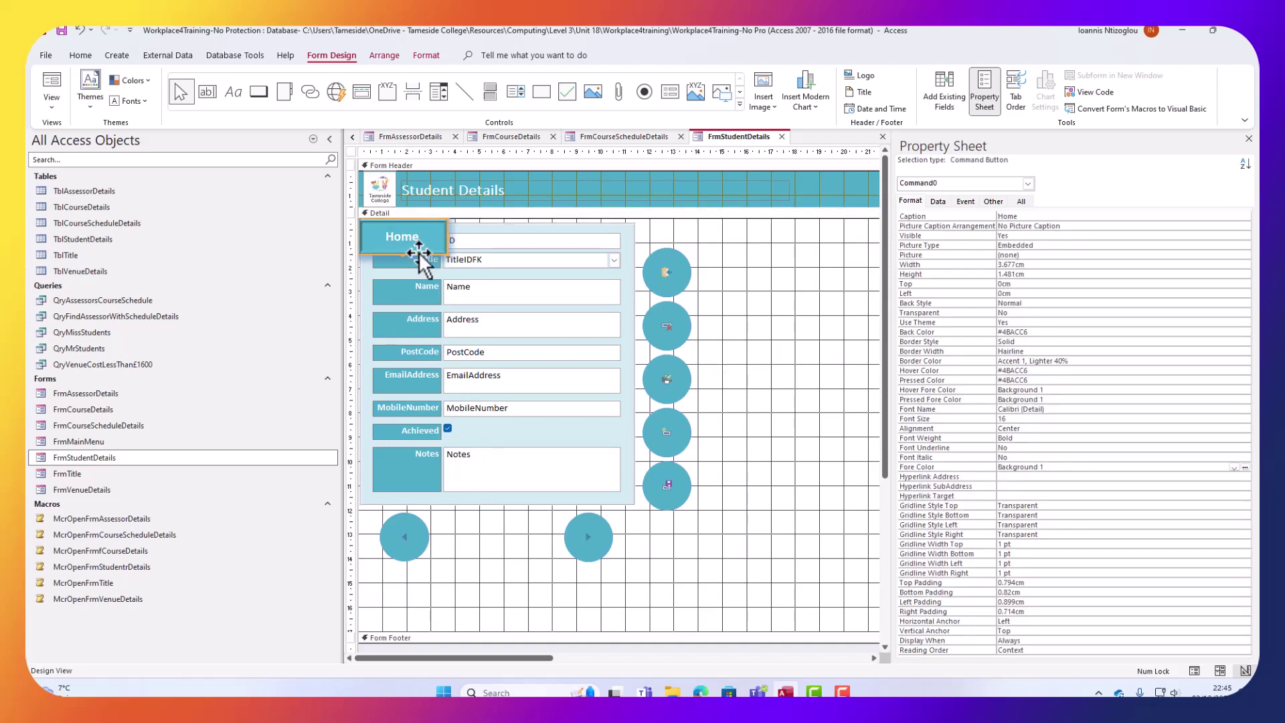
{"action": "left_click_drag", "start_coordinate": [420, 258], "coordinate": [509, 549]}
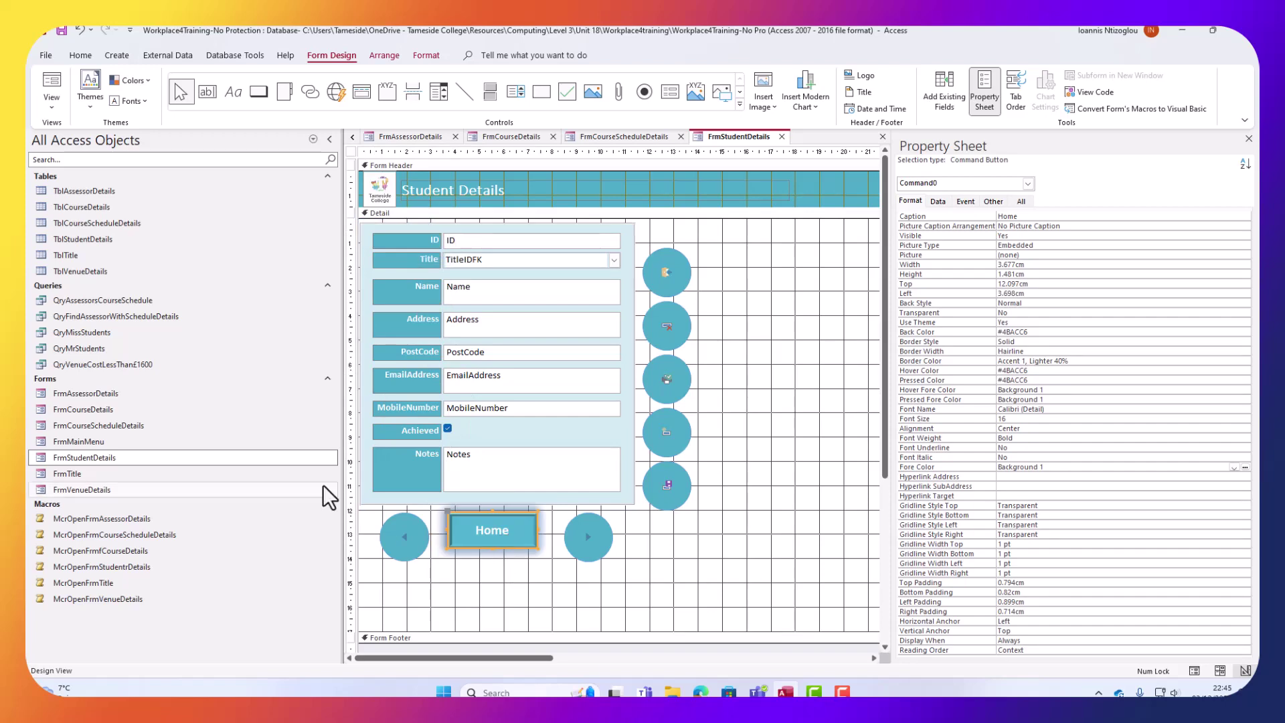
Paste the Home button into FrmTitle in Design View and move it between the previous and next arrow buttons.
{"action": "left_click", "coordinate": [111, 476]}
{"action": "right_click", "coordinate": [111, 476]}
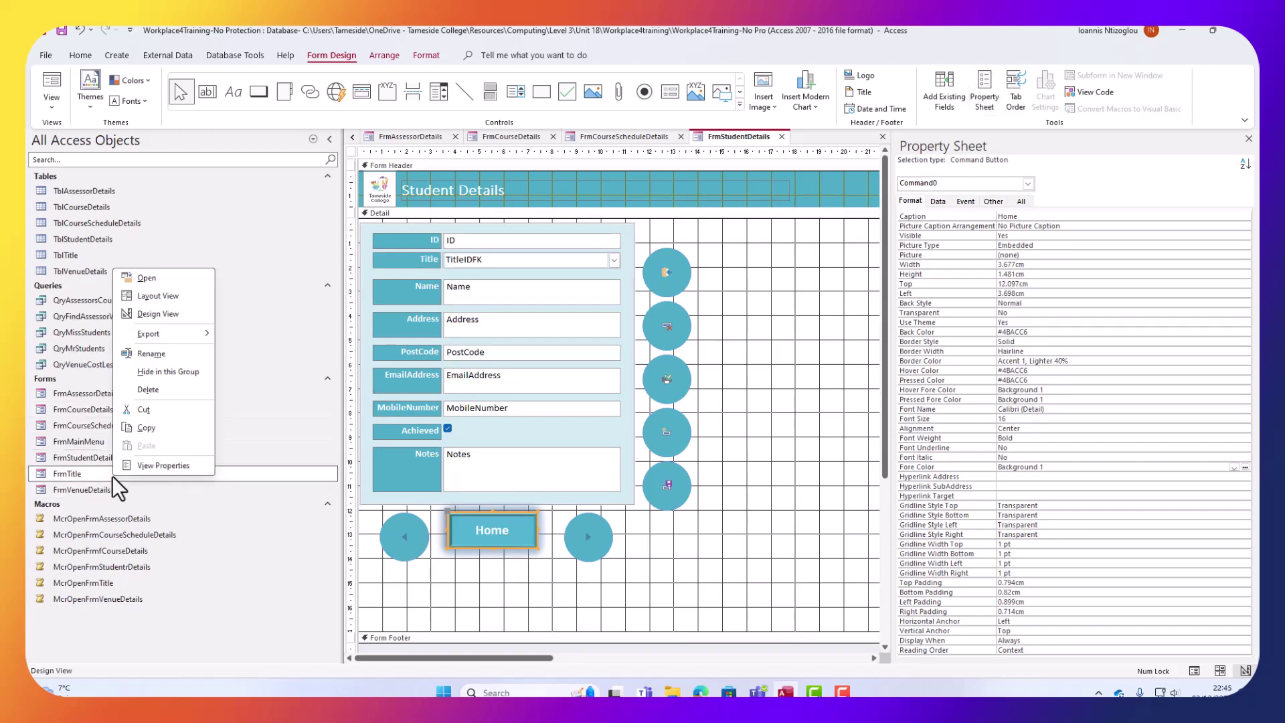
{"action": "left_click", "coordinate": [151, 319]}
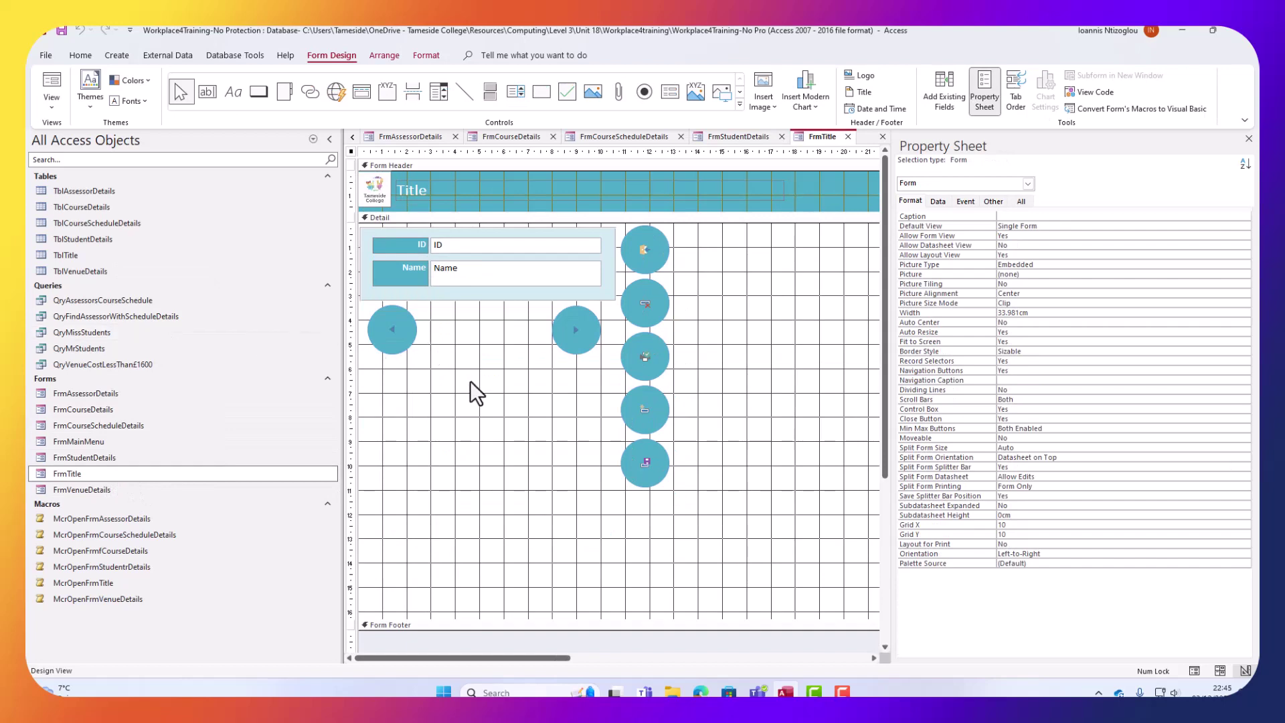
{"action": "key", "text": "ctrl+v"}
{"action": "left_click", "coordinate": [416, 255]}
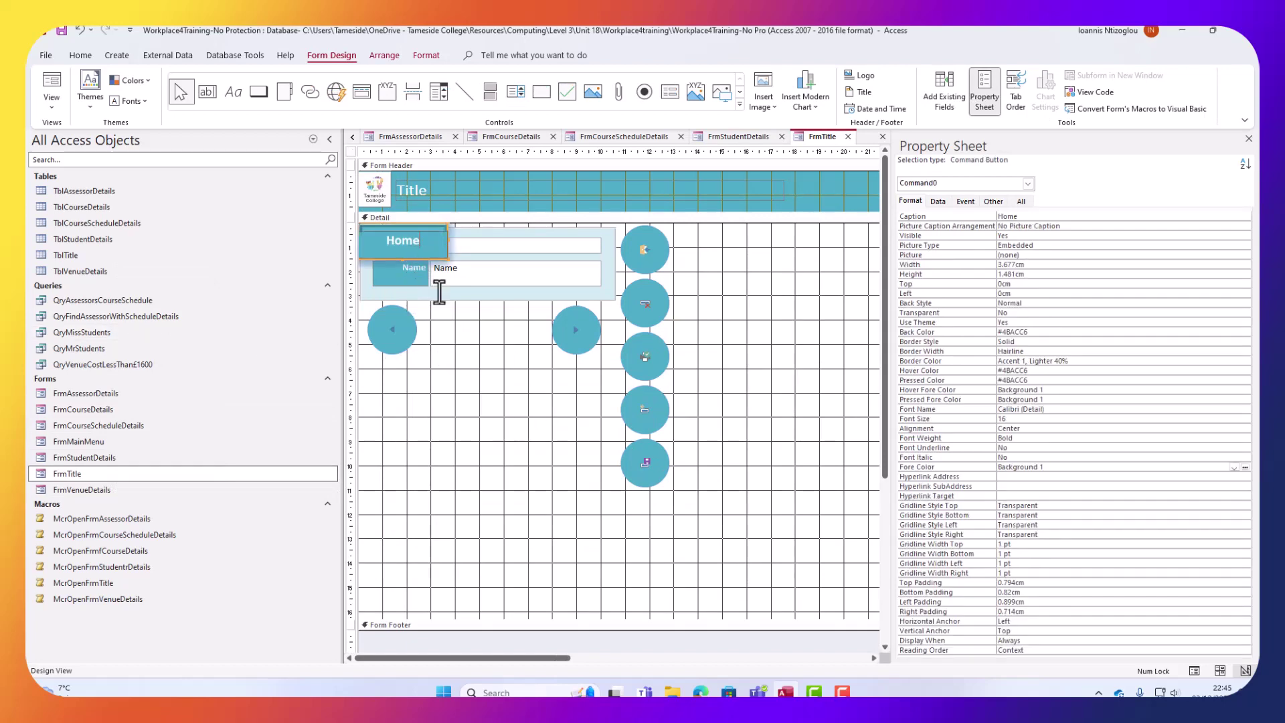
{"action": "left_click", "coordinate": [419, 340]}
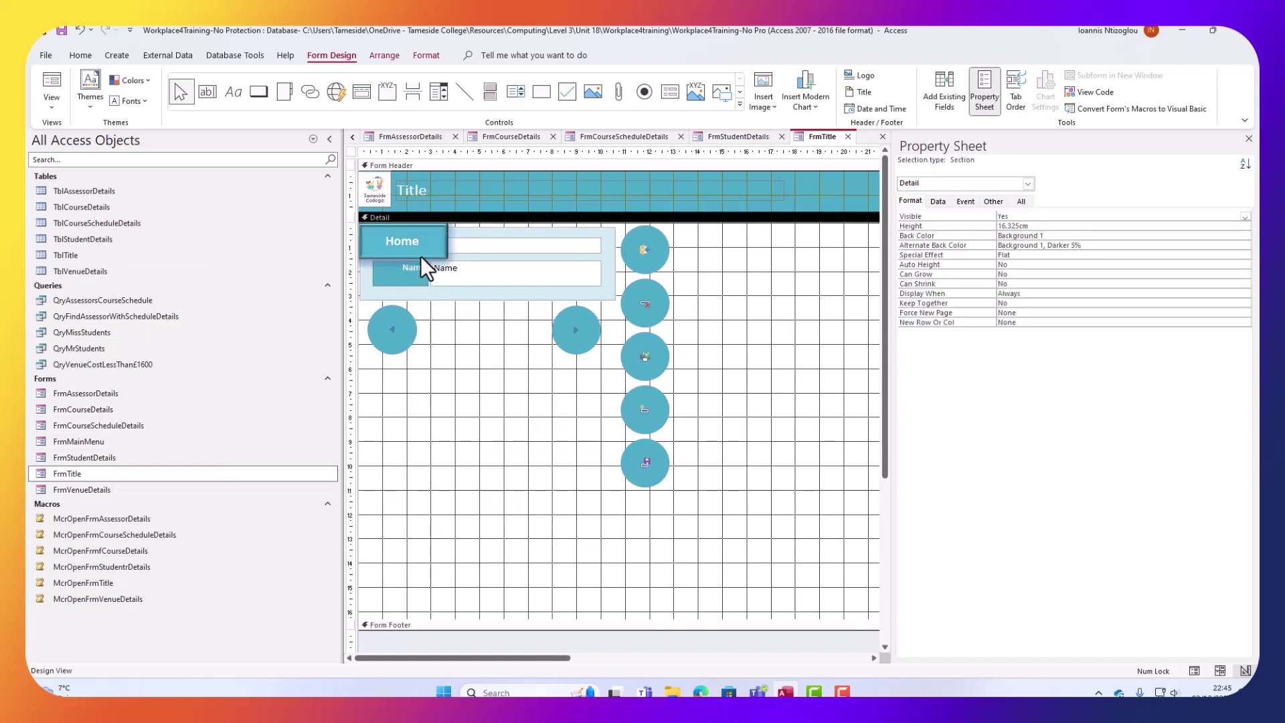
{"action": "left_click_drag", "start_coordinate": [420, 256], "coordinate": [504, 348]}
{"action": "left_click", "coordinate": [480, 420]}
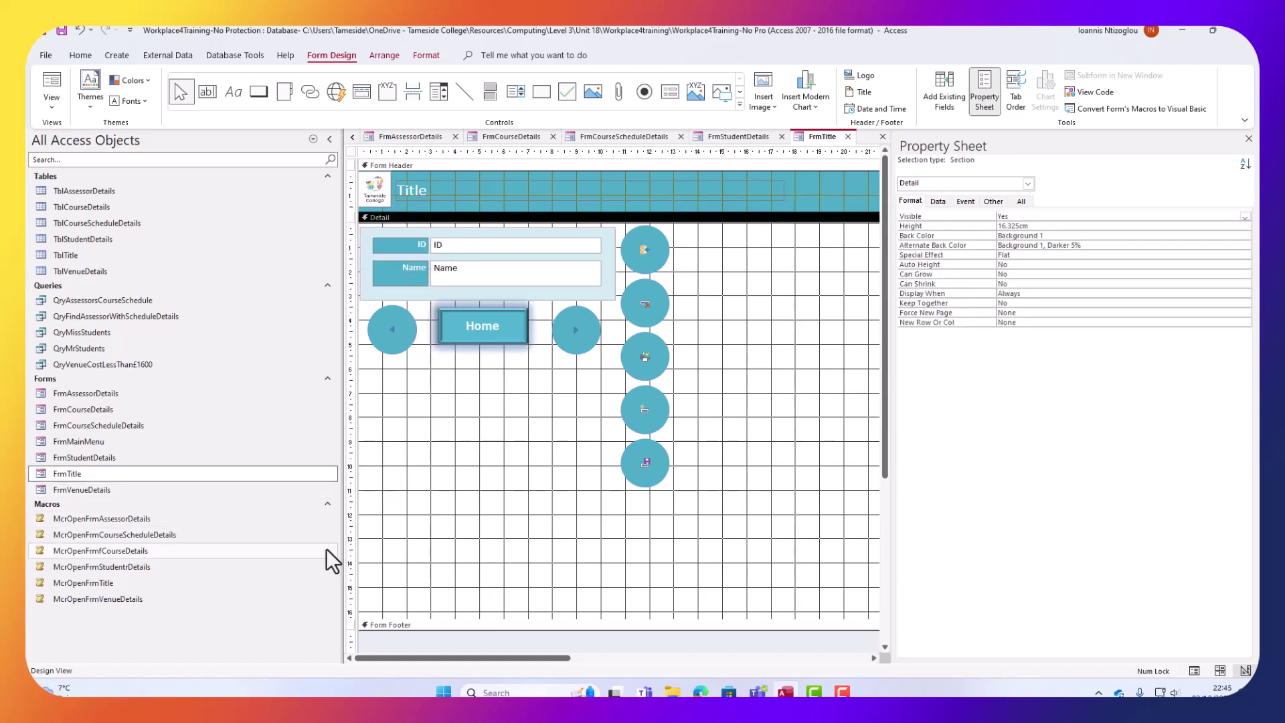
Paste the Home button into FrmVenueDetails in Design View and move it from the header to between the arrow buttons below the fields.
{"action": "right_click", "coordinate": [87, 488]}
{"action": "left_click", "coordinate": [141, 330]}
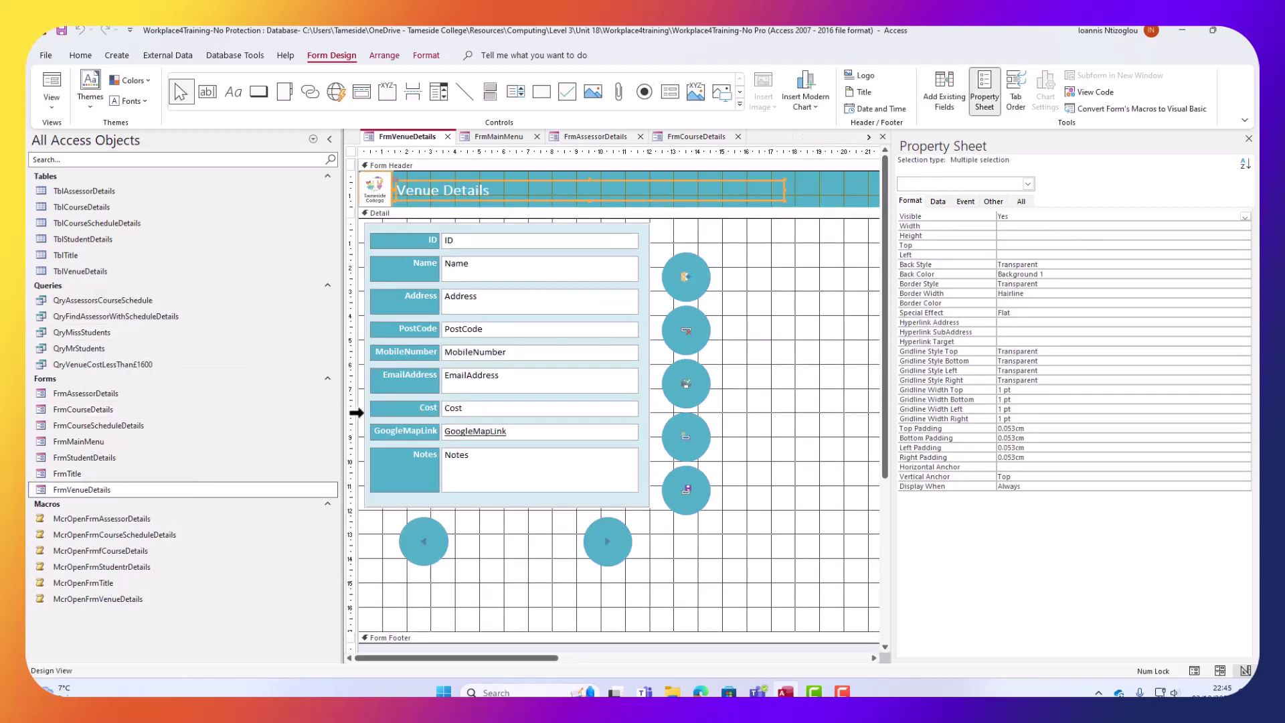
{"action": "key", "text": "ctrl+v"}
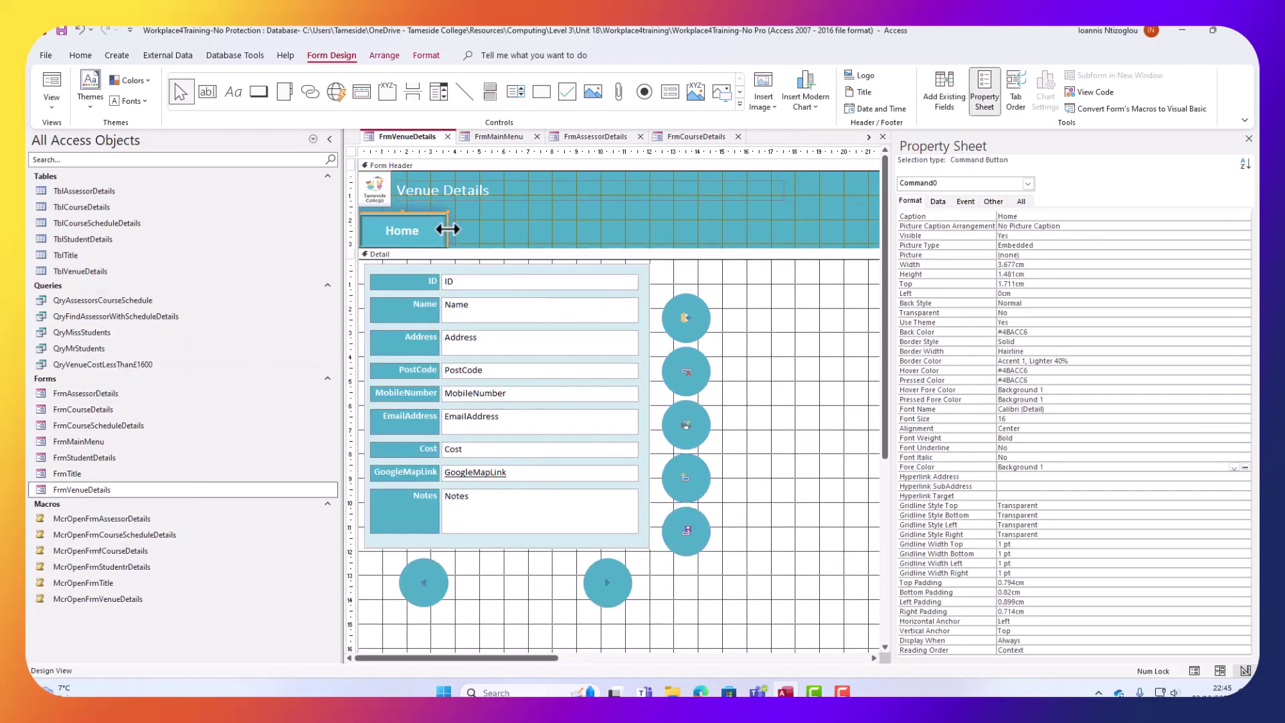
{"action": "left_click_drag", "start_coordinate": [447, 222], "coordinate": [553, 567]}
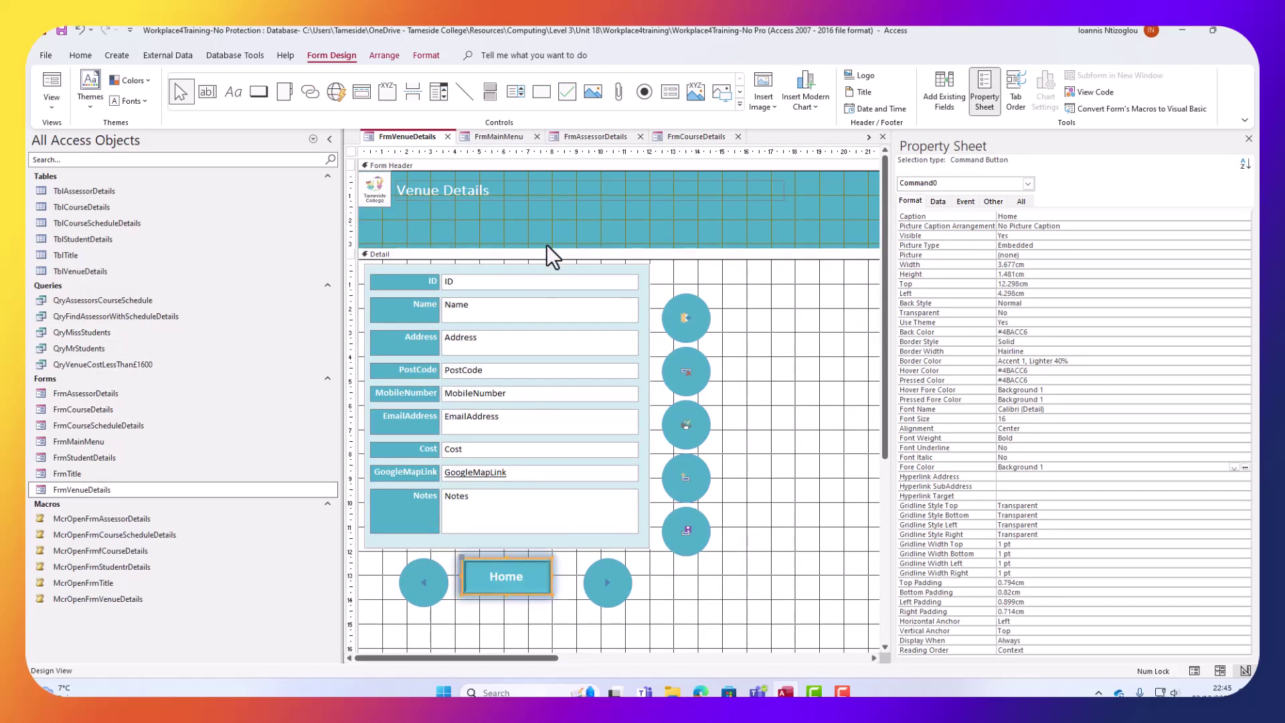
Shrink the Venue Details form header to fit its title and centre the Home button between the two arrow buttons.
{"action": "left_click_drag", "start_coordinate": [545, 247], "coordinate": [544, 202]}
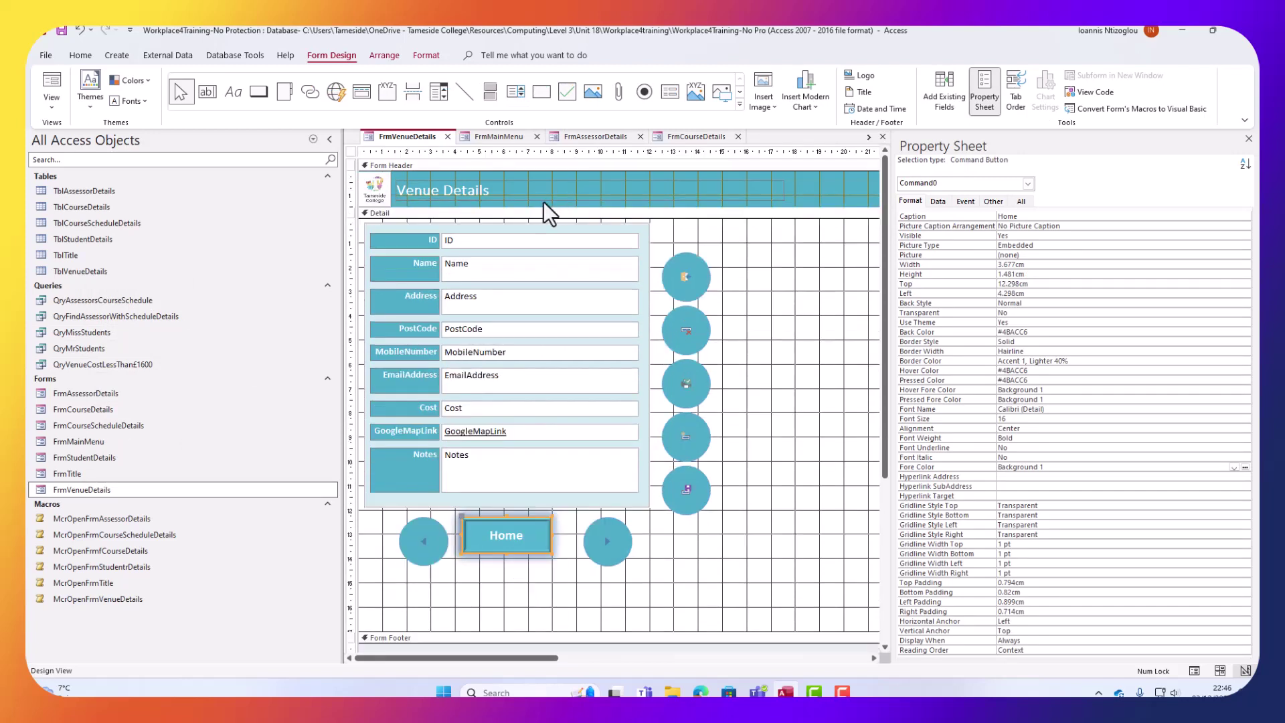
{"action": "left_click", "coordinate": [541, 605]}
{"action": "left_click", "coordinate": [532, 554]}
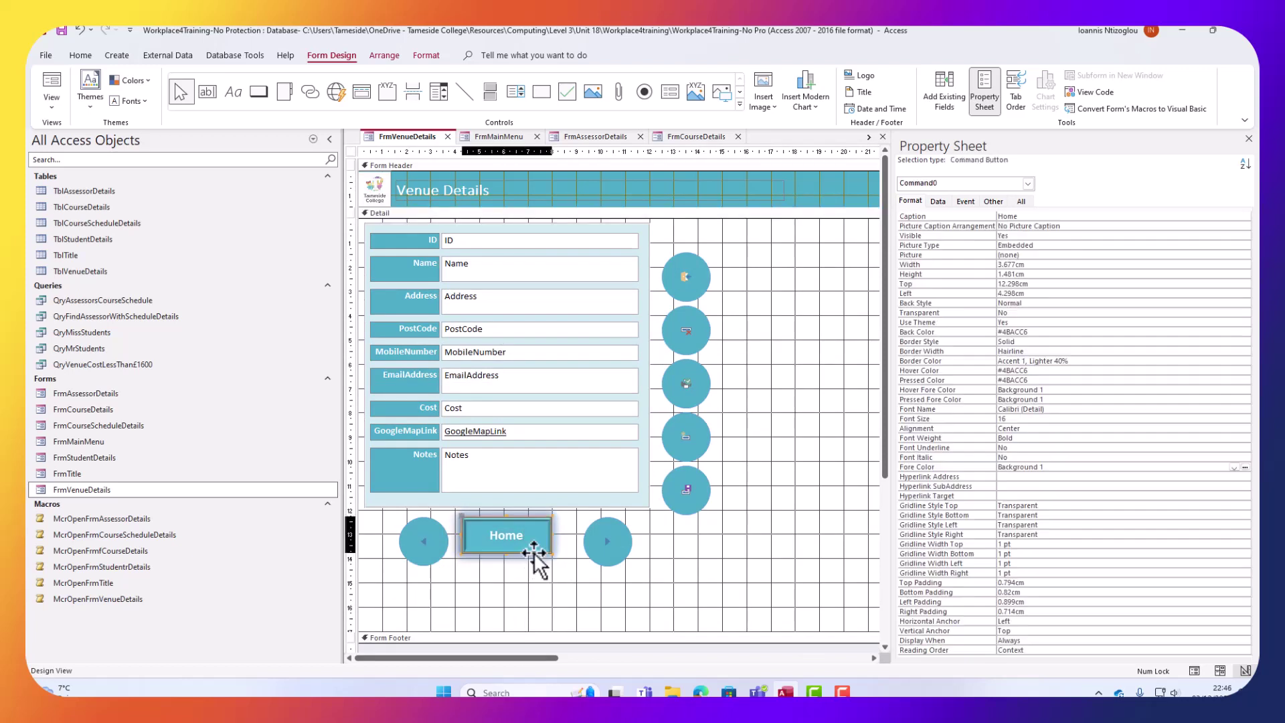
{"action": "left_click_drag", "start_coordinate": [536, 554], "coordinate": [546, 572]}
{"action": "left_click", "coordinate": [536, 609]}
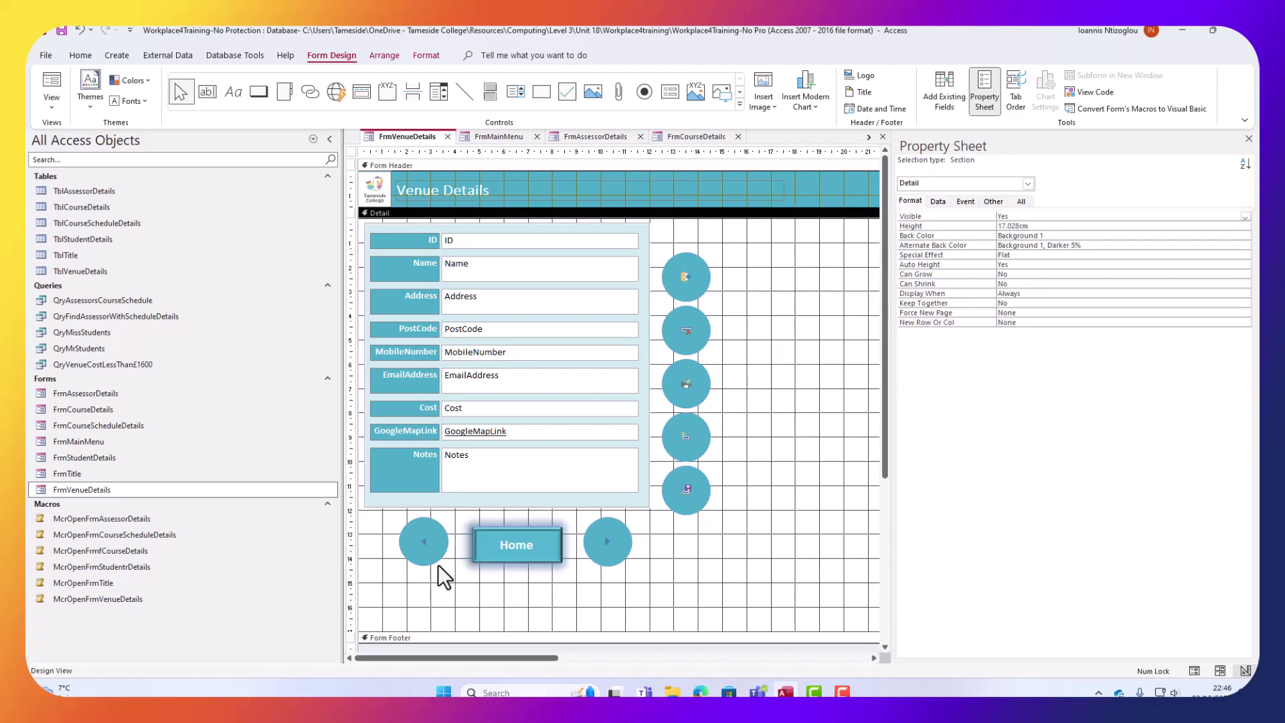
Shorten FrmVenueDetails' Detail section to about 14.6 cm and place a copy of FrmMainMenu's copyright label in the opened footer, about 4 cm across.
{"action": "scroll", "coordinate": [675, 527], "scroll_direction": "down", "scroll_amount": 2}
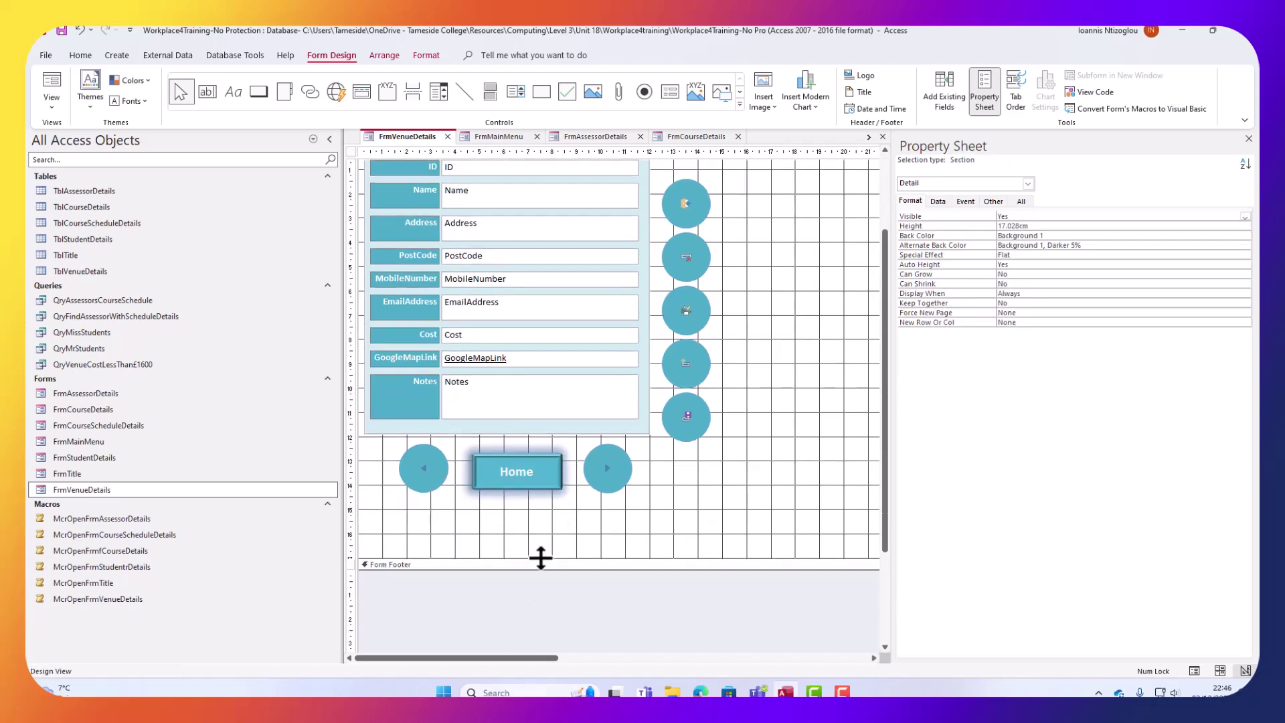
{"action": "left_click_drag", "start_coordinate": [541, 558], "coordinate": [522, 540]}
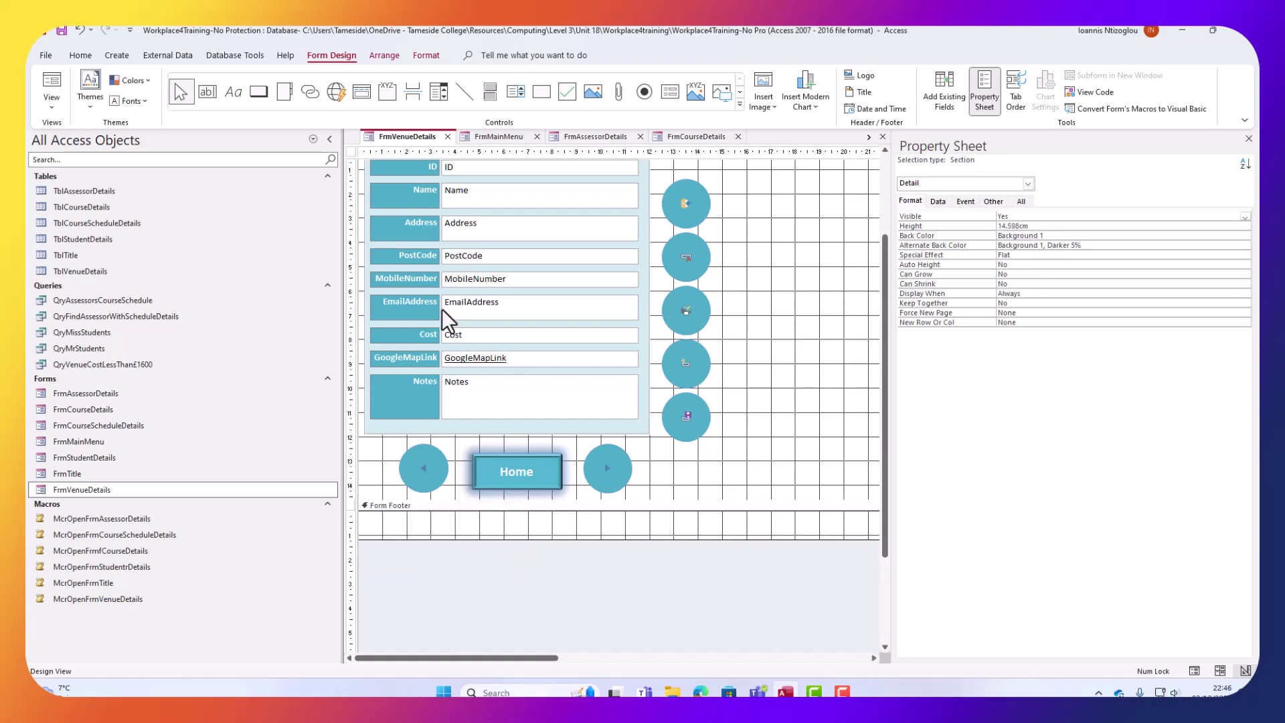
{"action": "left_click", "coordinate": [496, 138]}
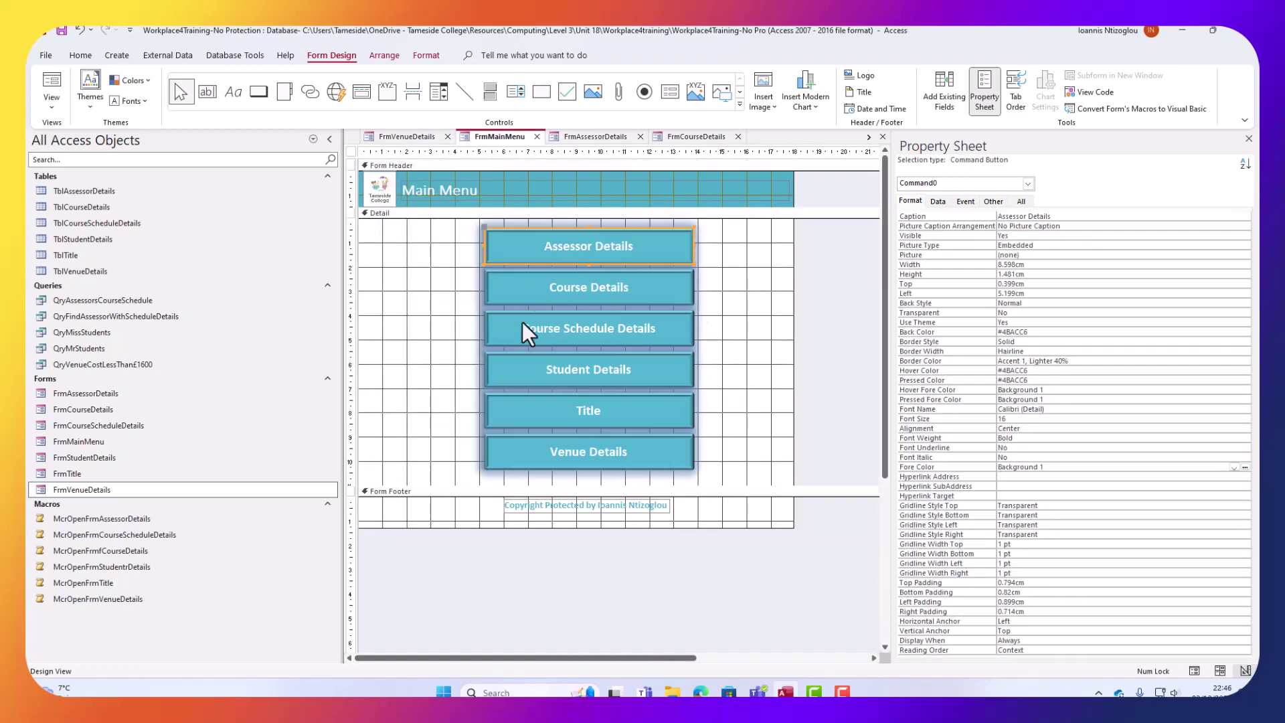
{"action": "left_click", "coordinate": [561, 508]}
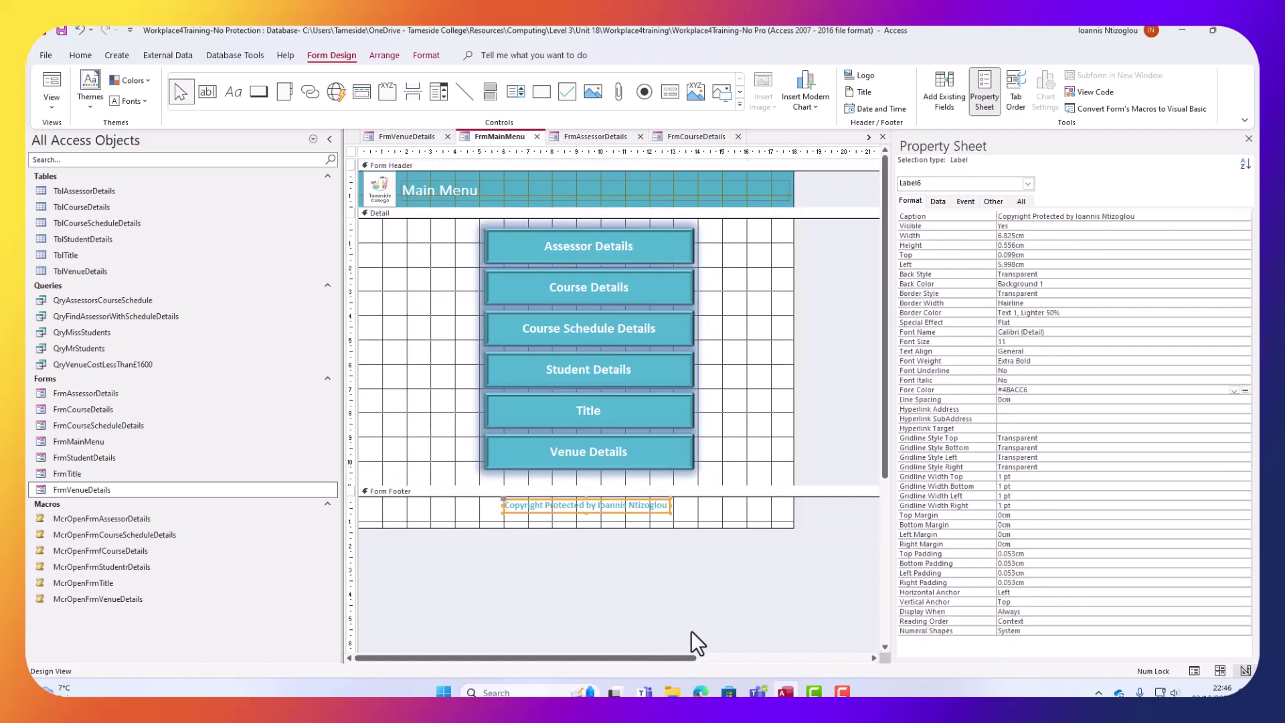
{"action": "left_click", "coordinate": [415, 136]}
{"action": "key", "text": "ctrl+v"}
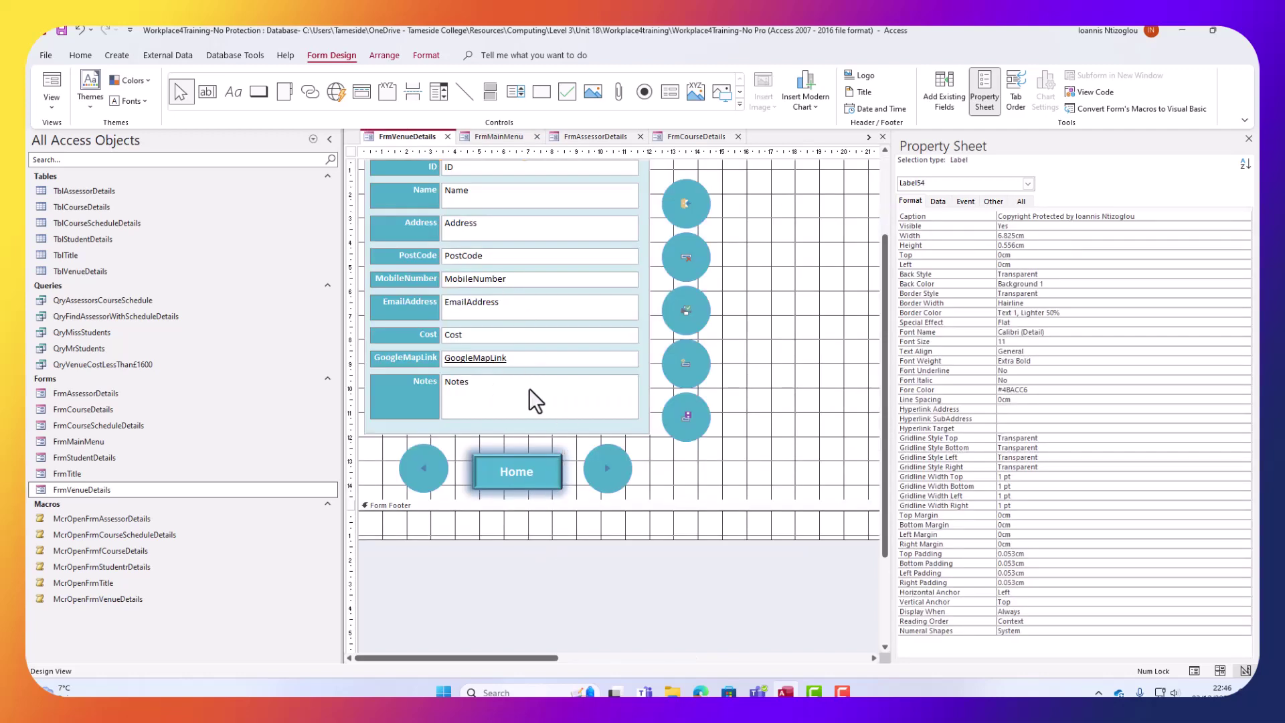
{"action": "scroll", "coordinate": [529, 388], "scroll_direction": "up", "scroll_amount": 2}
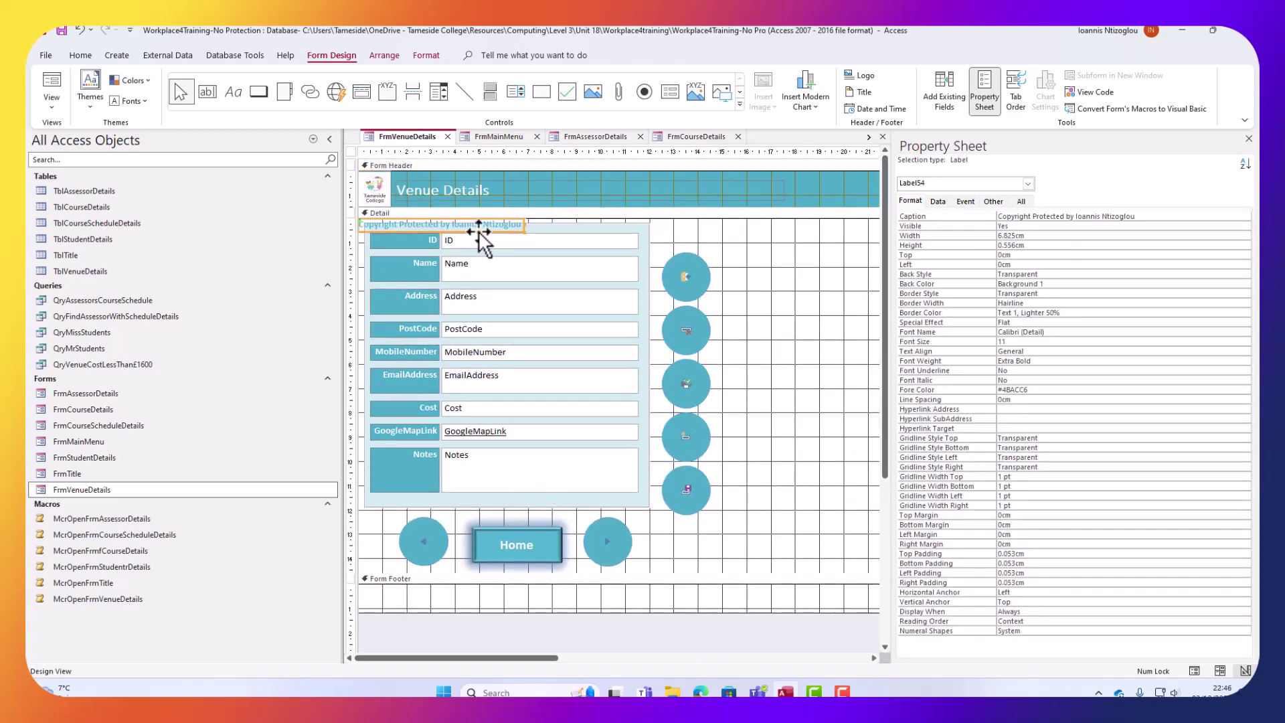
{"action": "left_click_drag", "start_coordinate": [481, 230], "coordinate": [577, 601]}
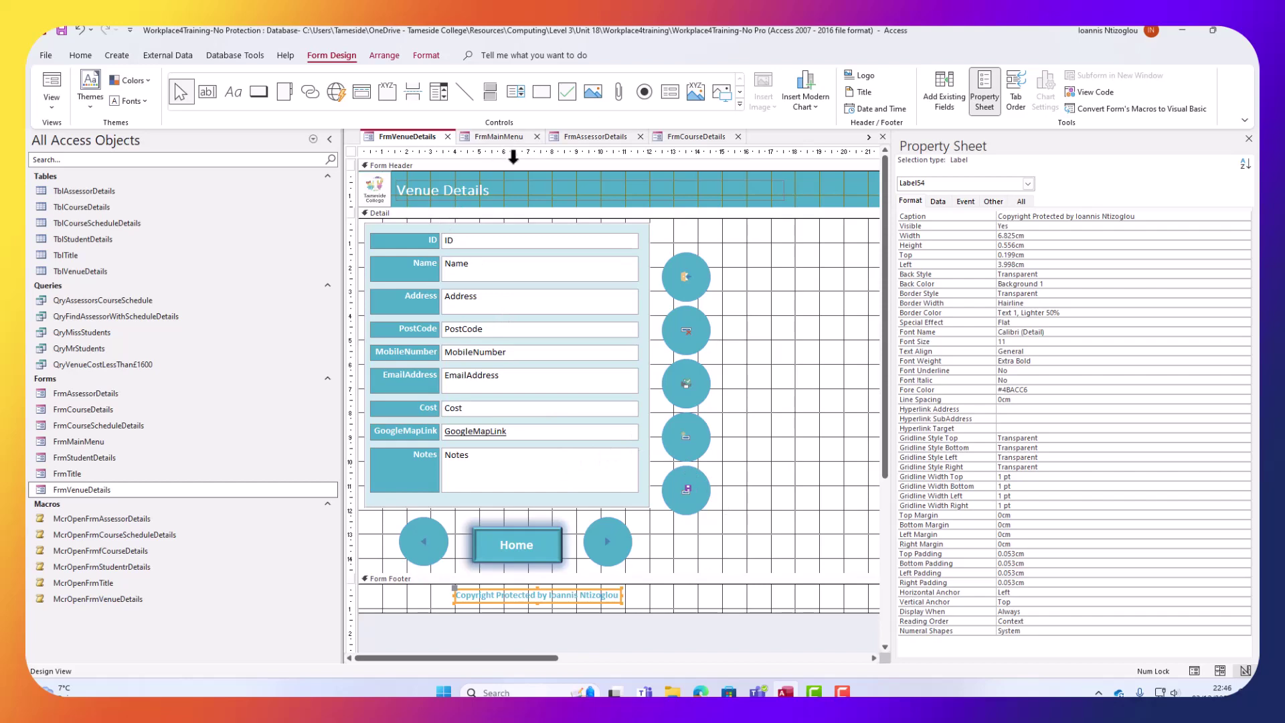
Close the FrmVenueDetails and FrmMainMenu forms.
{"action": "left_click", "coordinate": [448, 137]}
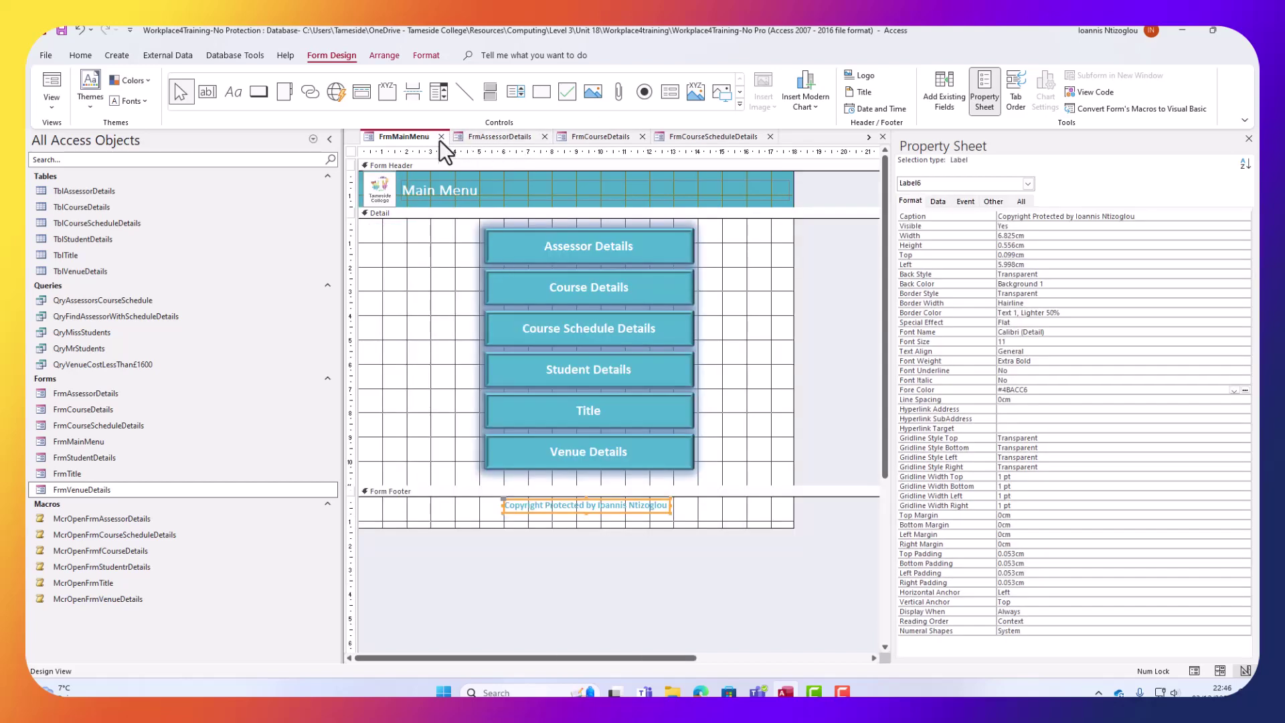
{"action": "left_click", "coordinate": [441, 136]}
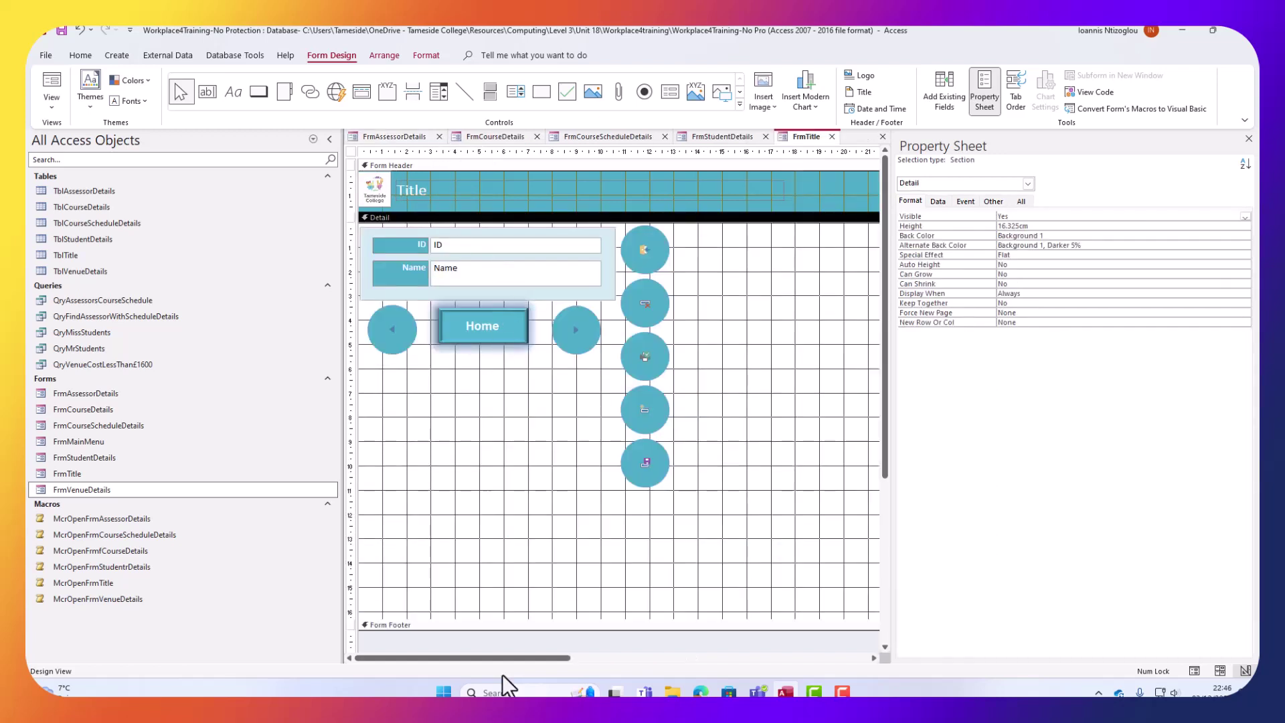
Make footer space in FrmTitle, place the copied copyright label in it about 2.5 cm across, and close the form.
{"action": "left_click_drag", "start_coordinate": [513, 616], "coordinate": [472, 537]}
{"action": "key", "text": "ctrl+v"}
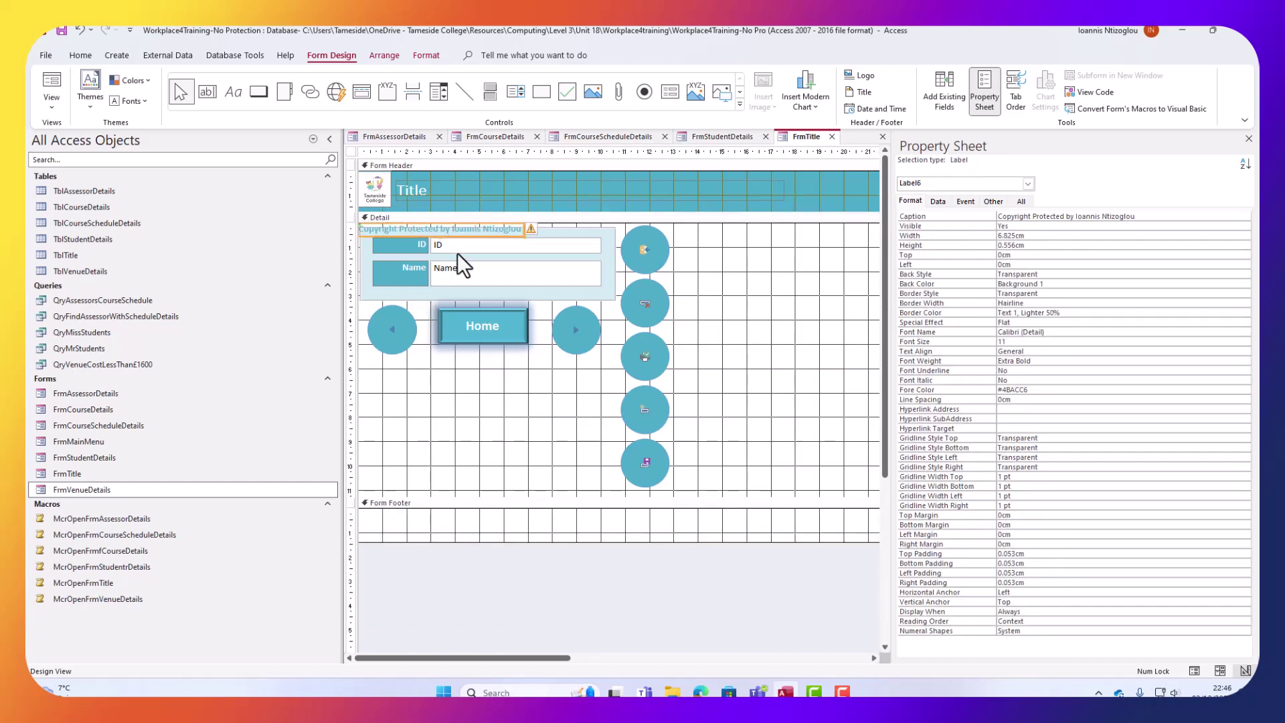
{"action": "left_click_drag", "start_coordinate": [466, 232], "coordinate": [528, 525]}
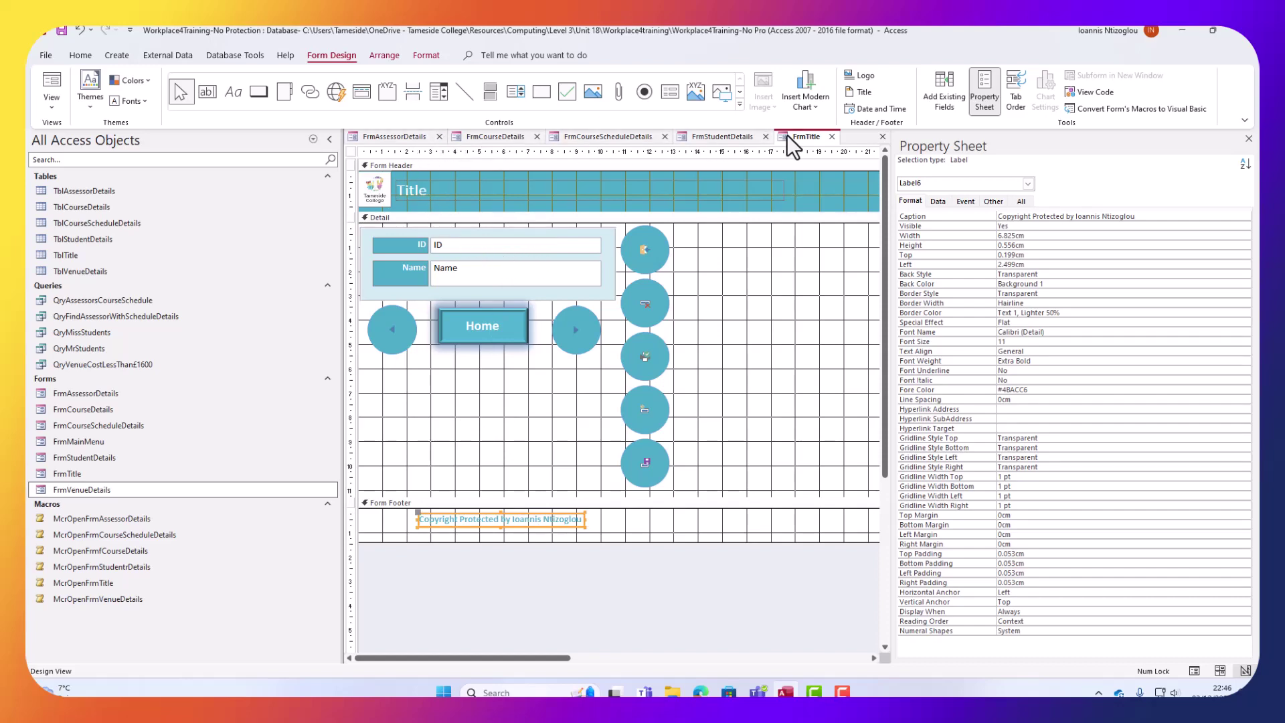
{"action": "left_click", "coordinate": [833, 136]}
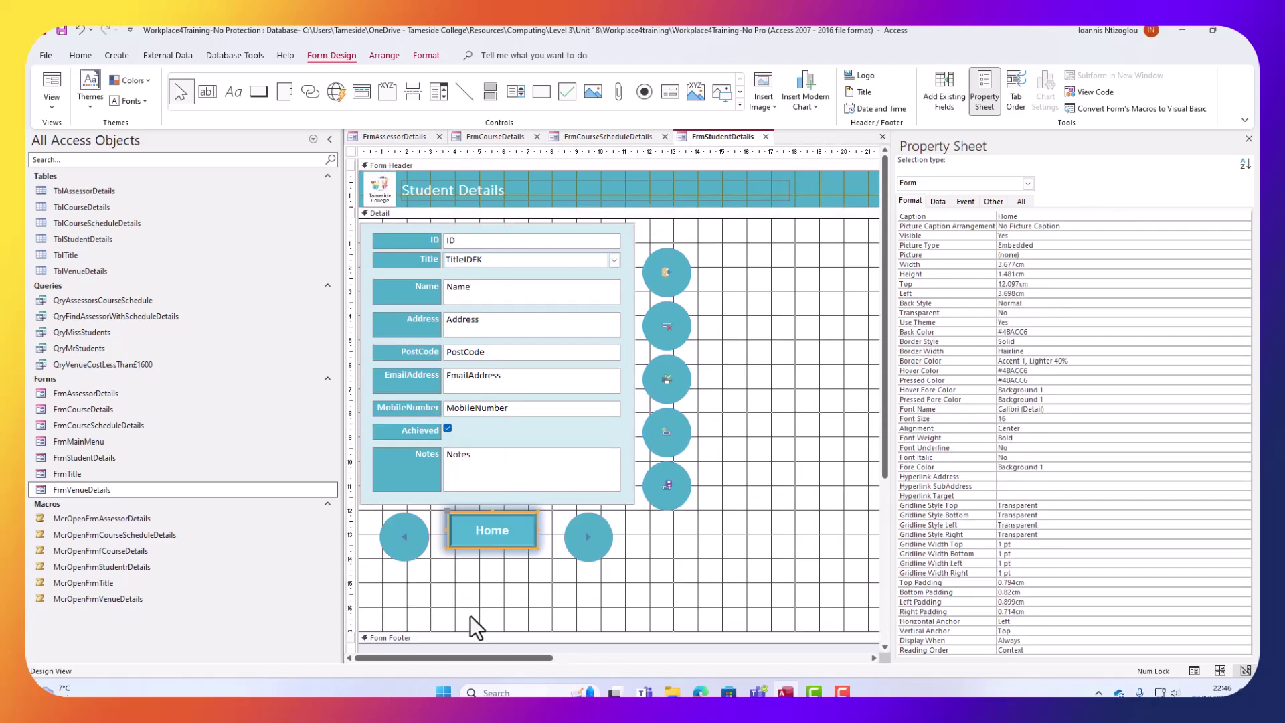
Shorten FrmStudentDetails' Detail section, make footer space, place the copied copyright label there about 2.2 cm across, and close the form.
{"action": "left_click_drag", "start_coordinate": [502, 625], "coordinate": [499, 568]}
{"action": "scroll", "coordinate": [506, 549], "scroll_direction": "down", "scroll_amount": 2}
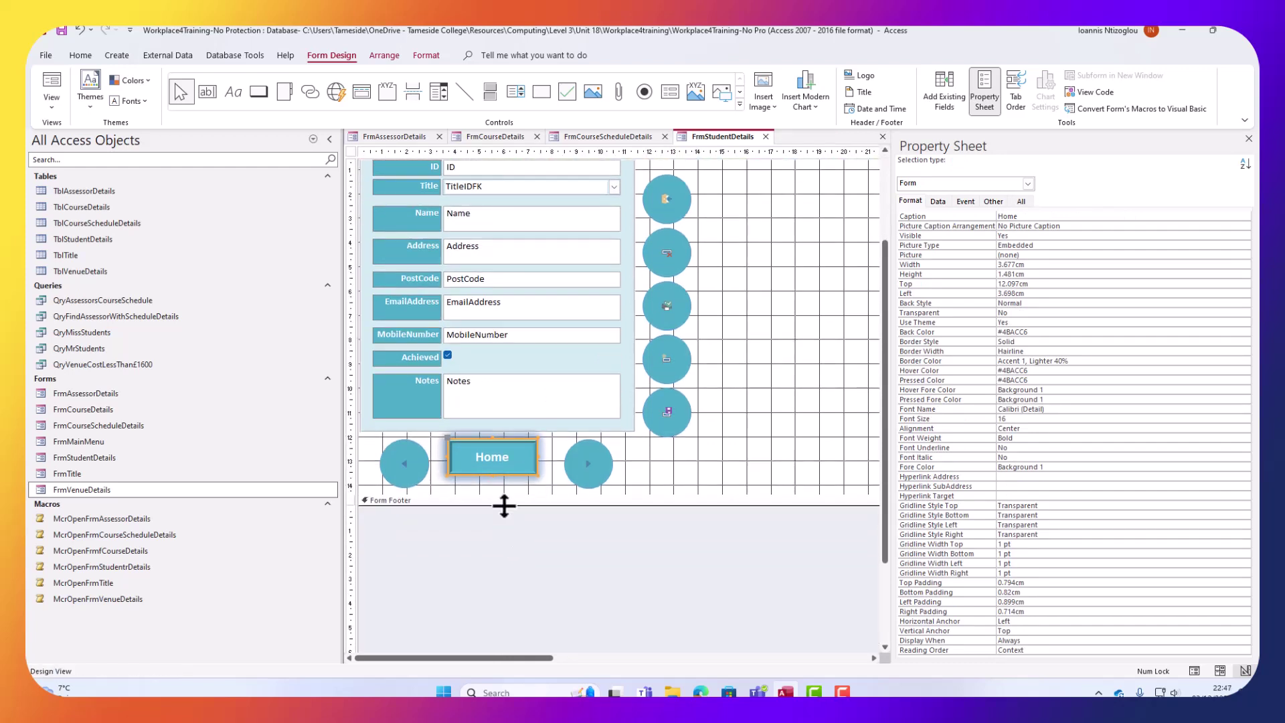
{"action": "left_click_drag", "start_coordinate": [505, 505], "coordinate": [509, 540]}
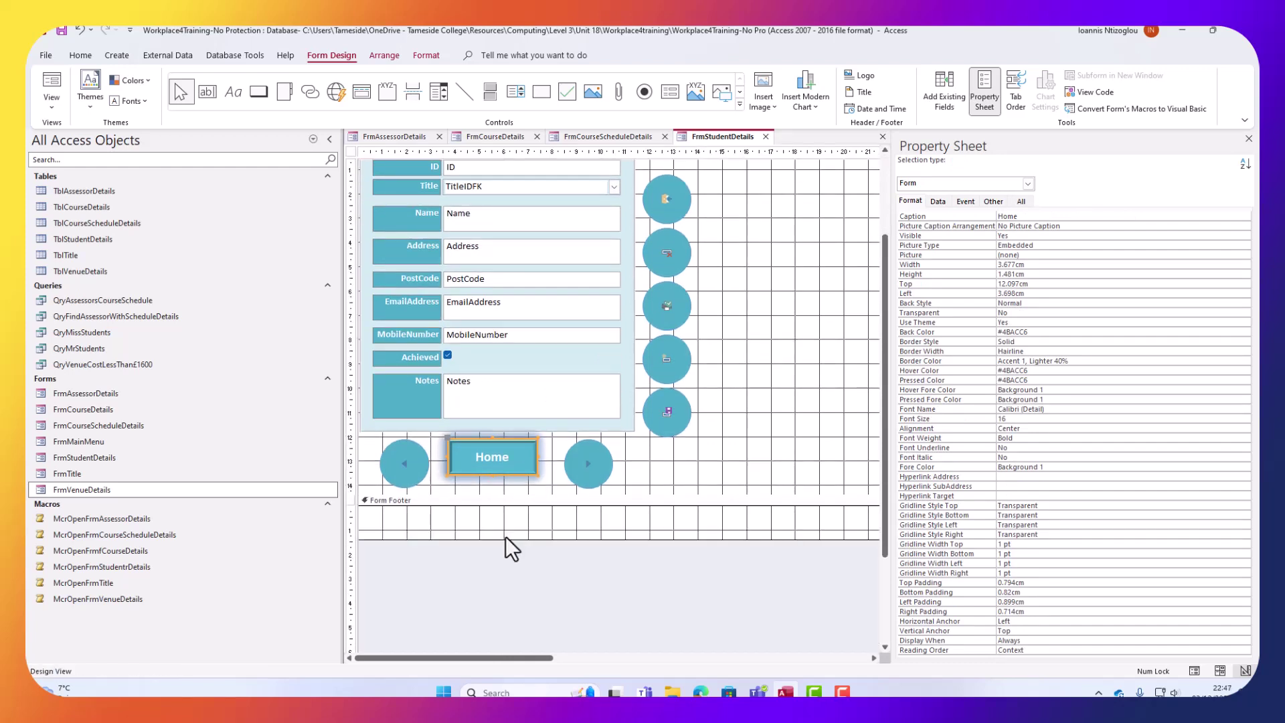
{"action": "left_click", "coordinate": [511, 524]}
{"action": "key", "text": "ctrl+v"}
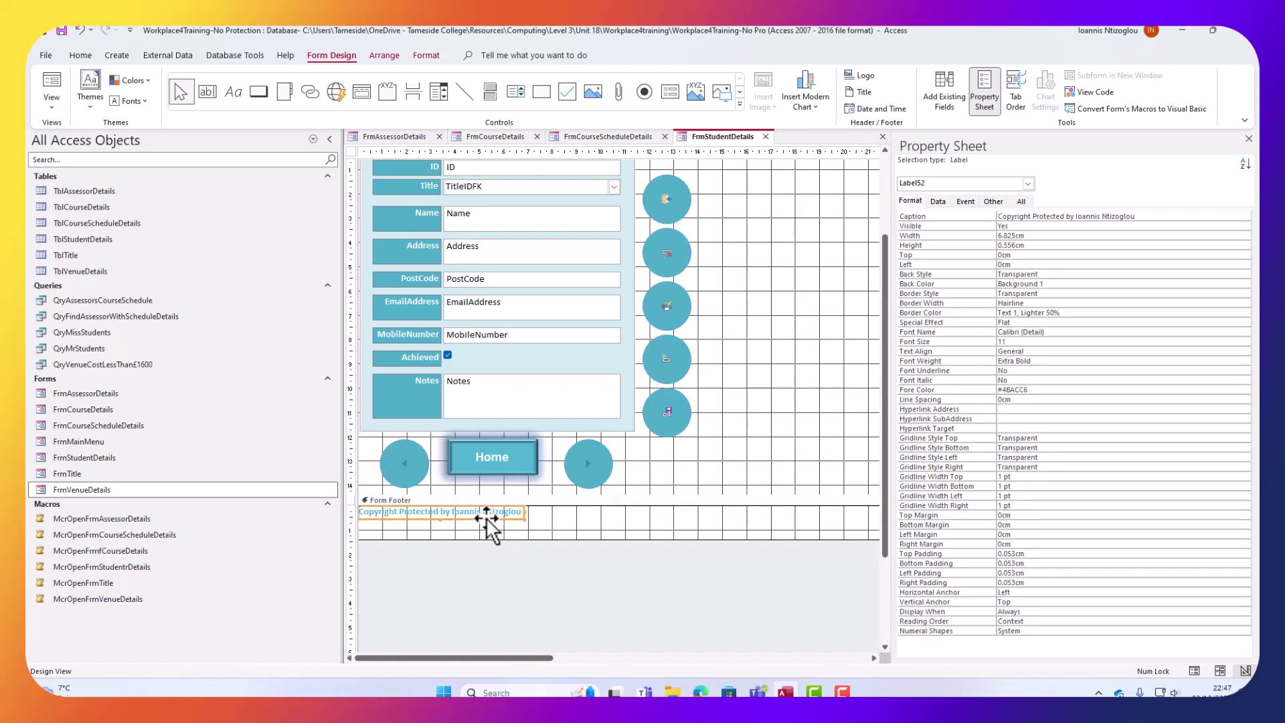
{"action": "left_click_drag", "start_coordinate": [491, 517], "coordinate": [544, 525]}
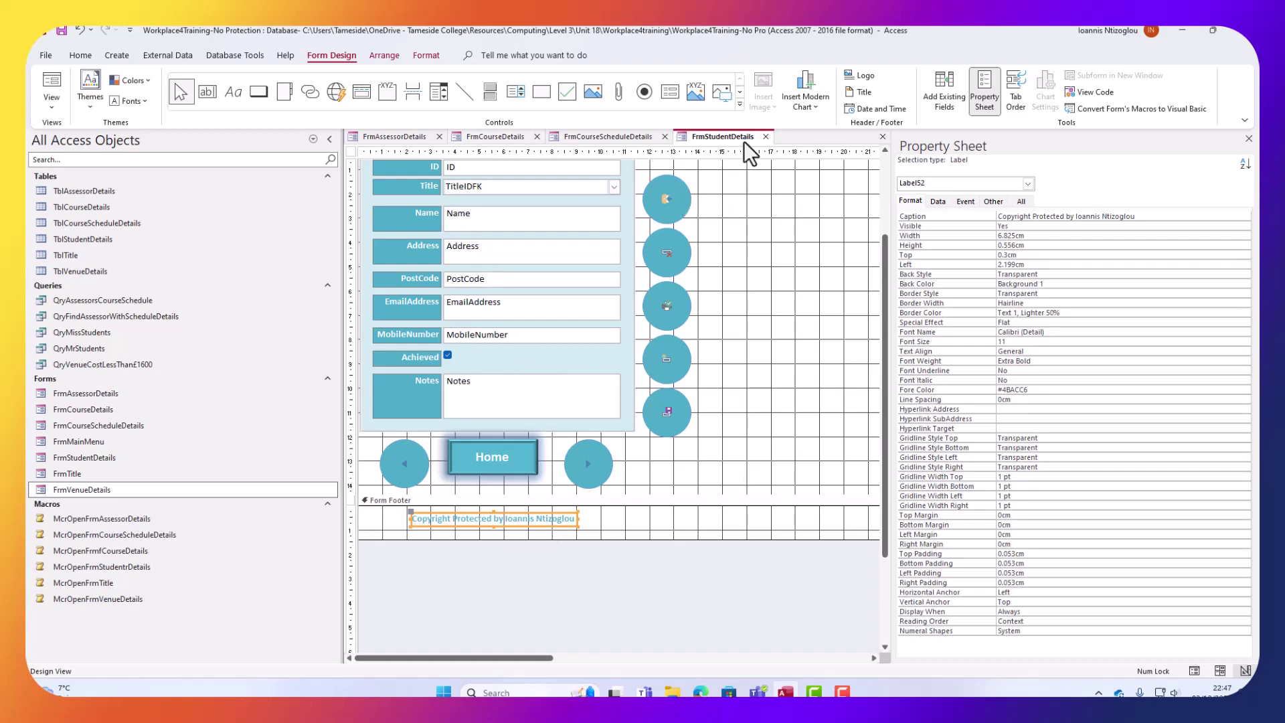
{"action": "left_click", "coordinate": [764, 138]}
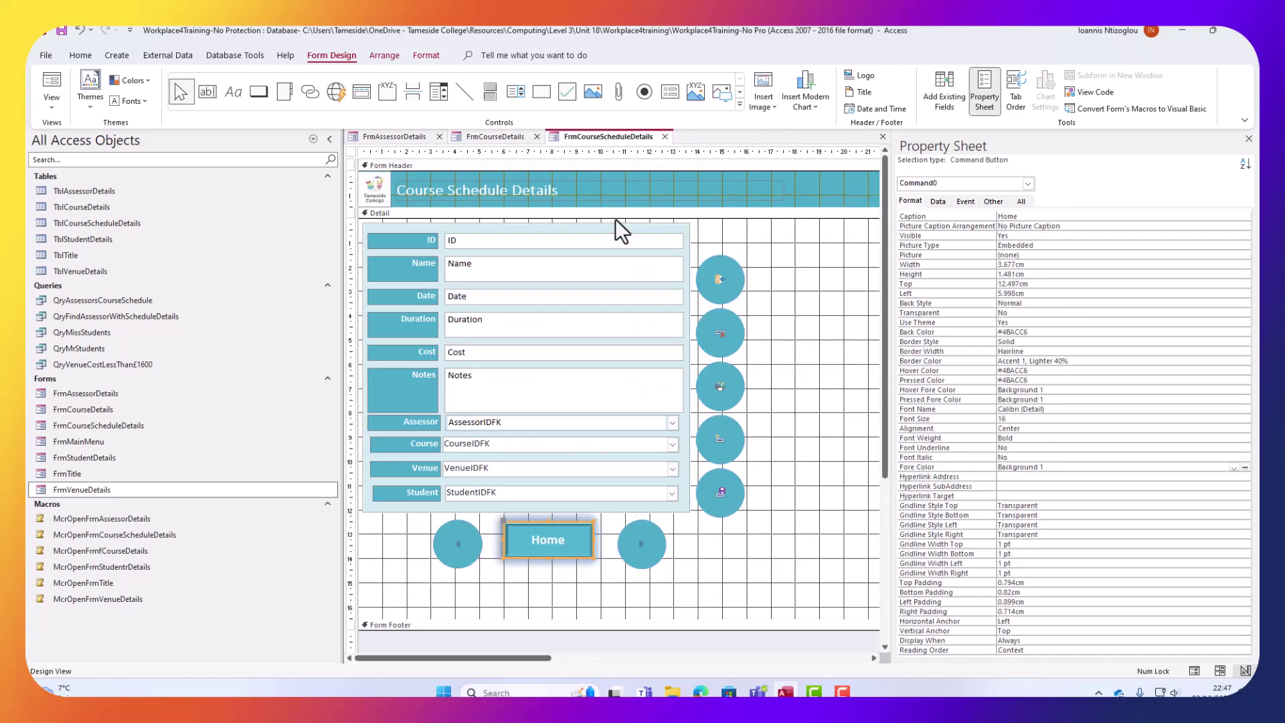
Shorten FrmCourseScheduleDetails' Detail section, make footer space, place the copied copyright label there about 4.2 cm across, and close the form.
{"action": "scroll", "coordinate": [473, 455], "scroll_direction": "down", "scroll_amount": 3}
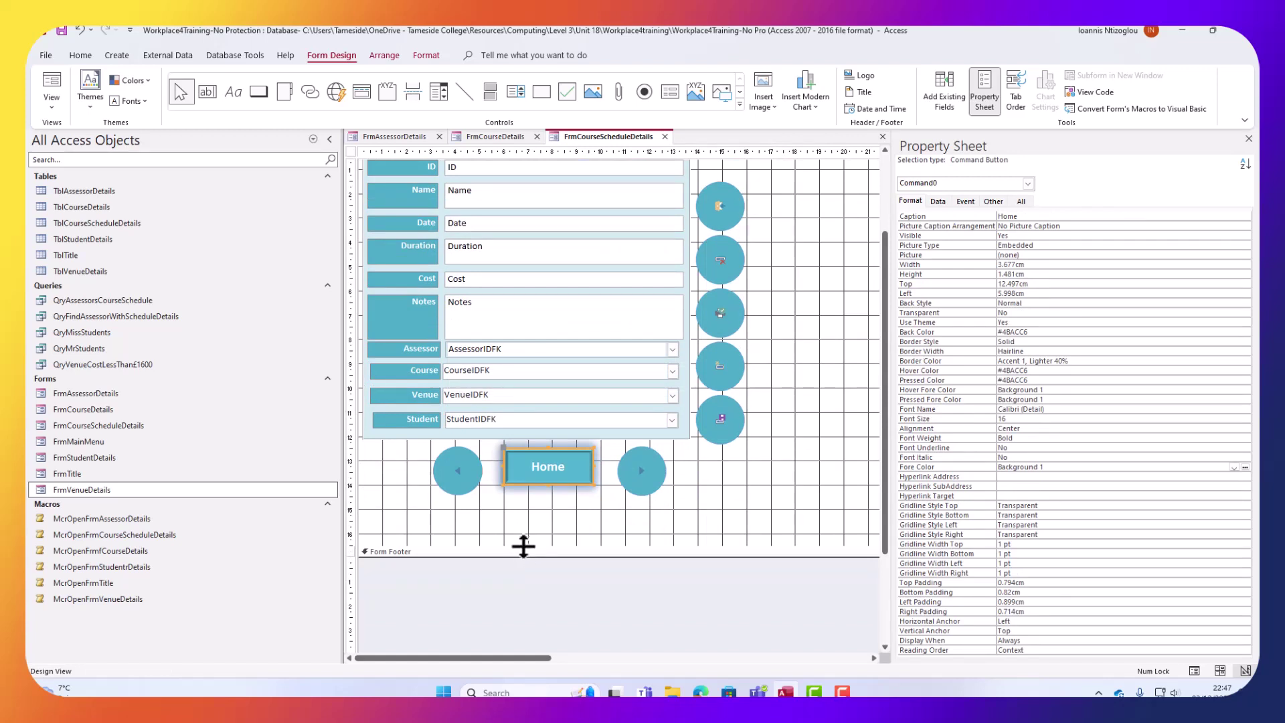
{"action": "mouse_move", "coordinate": [523, 548]}
{"action": "left_mouse_down"}
{"action": "mouse_move", "coordinate": [522, 502]}
{"action": "mouse_move", "coordinate": [516, 539]}
{"action": "left_mouse_up"}
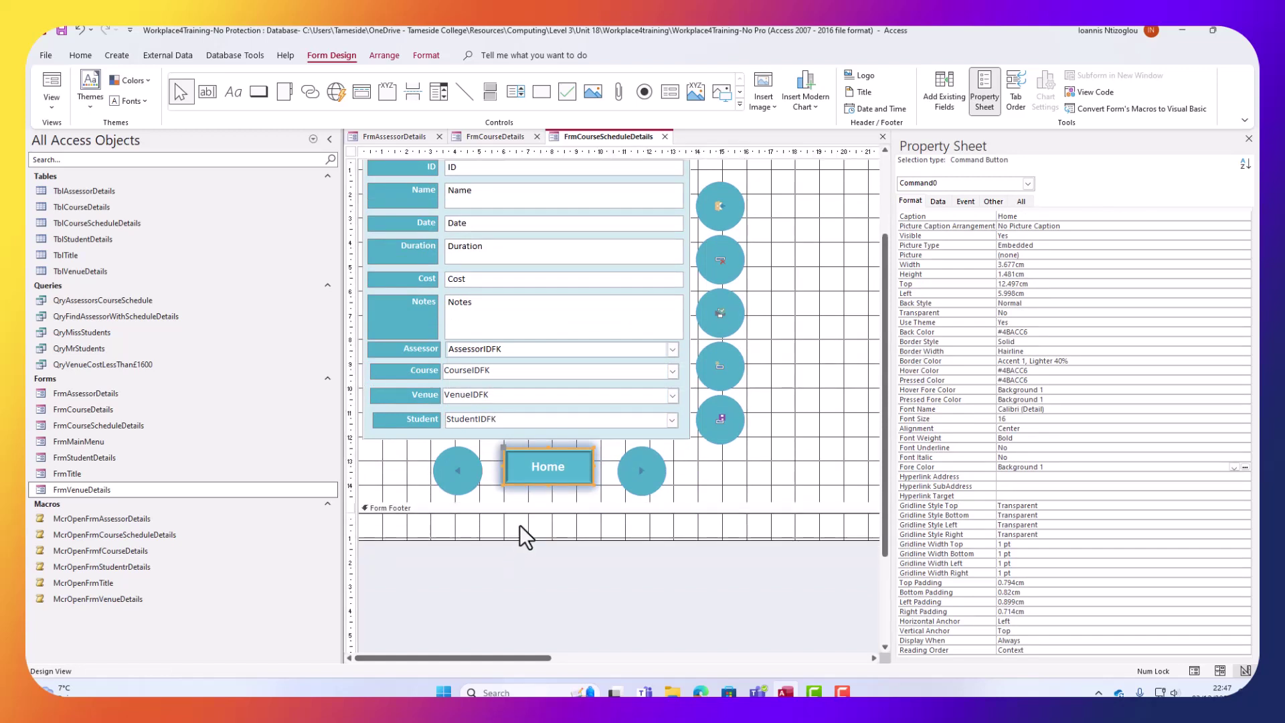
{"action": "left_click", "coordinate": [520, 525]}
{"action": "key", "text": "ctrl+v"}
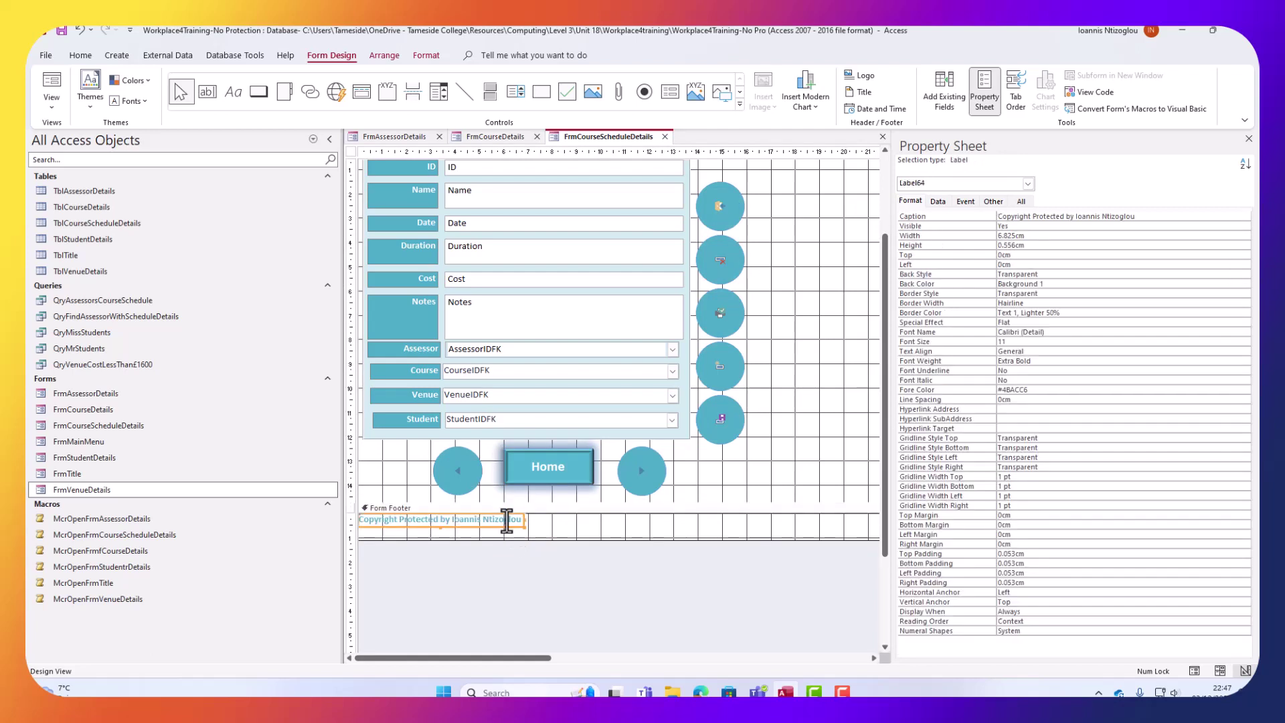
{"action": "left_click_drag", "start_coordinate": [497, 525], "coordinate": [597, 530]}
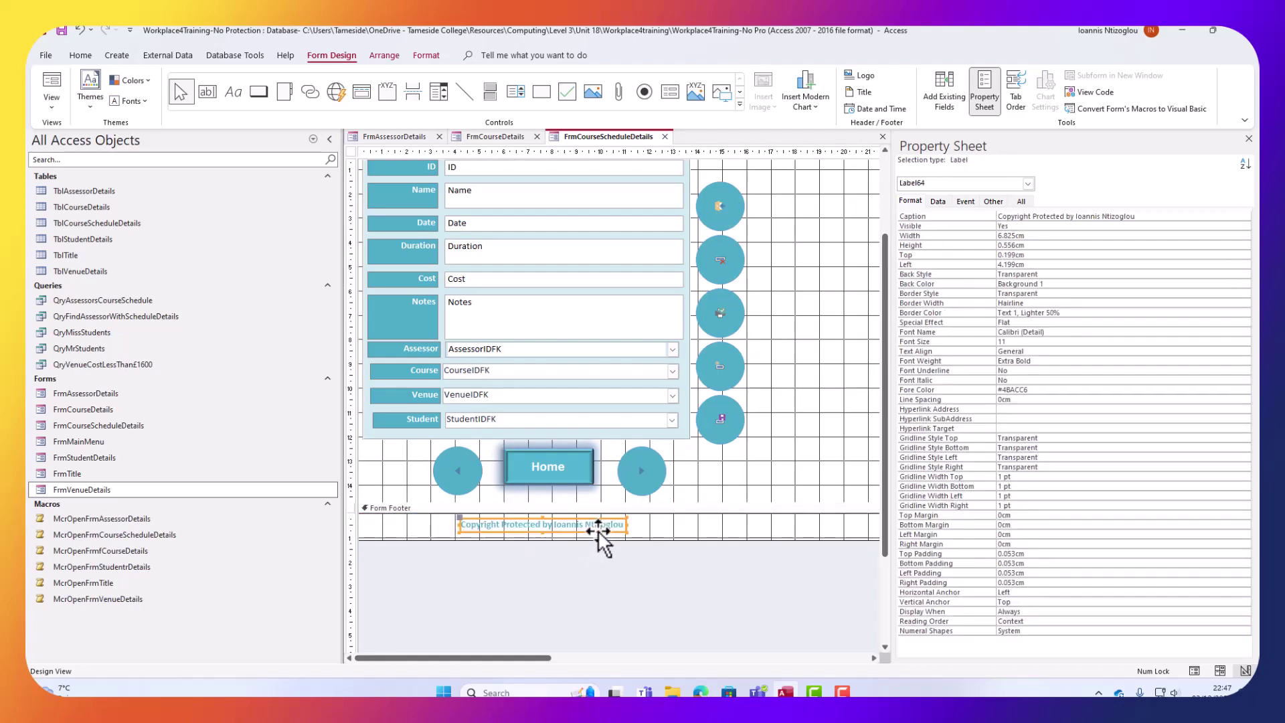
{"action": "scroll", "coordinate": [508, 190], "scroll_direction": "up", "scroll_amount": 2}
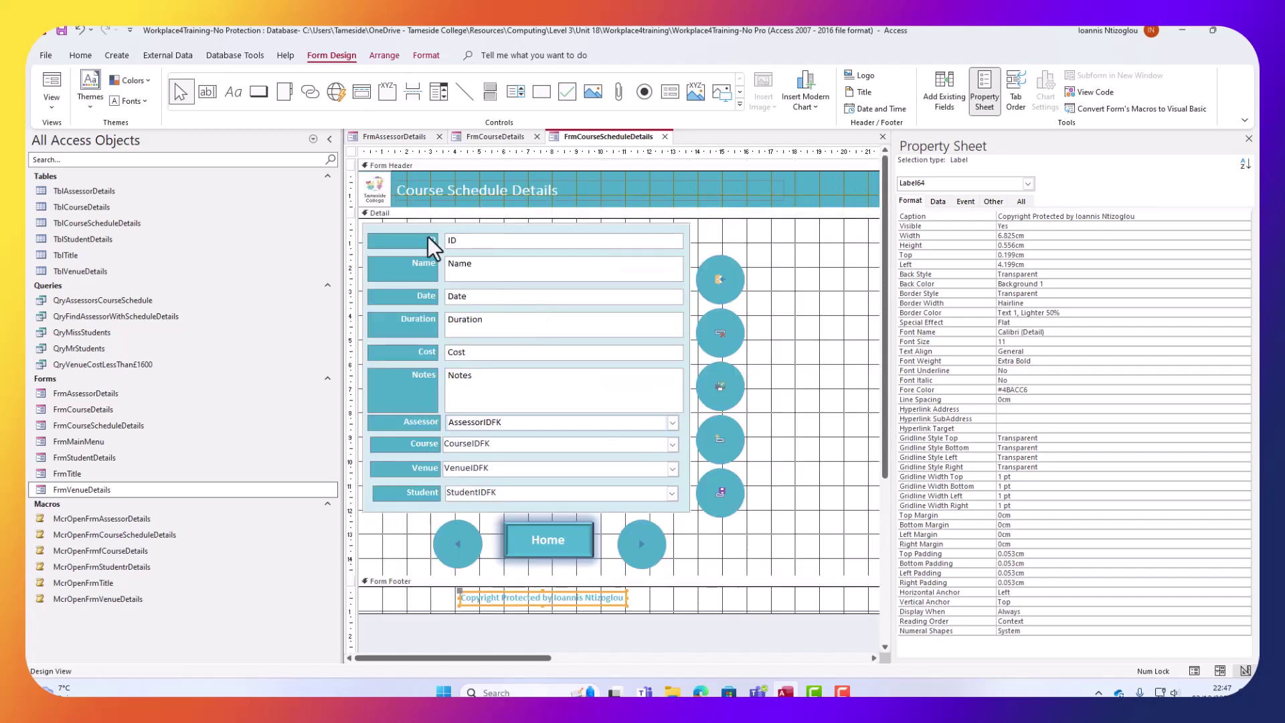
{"action": "scroll", "coordinate": [495, 462], "scroll_direction": "down", "scroll_amount": 2}
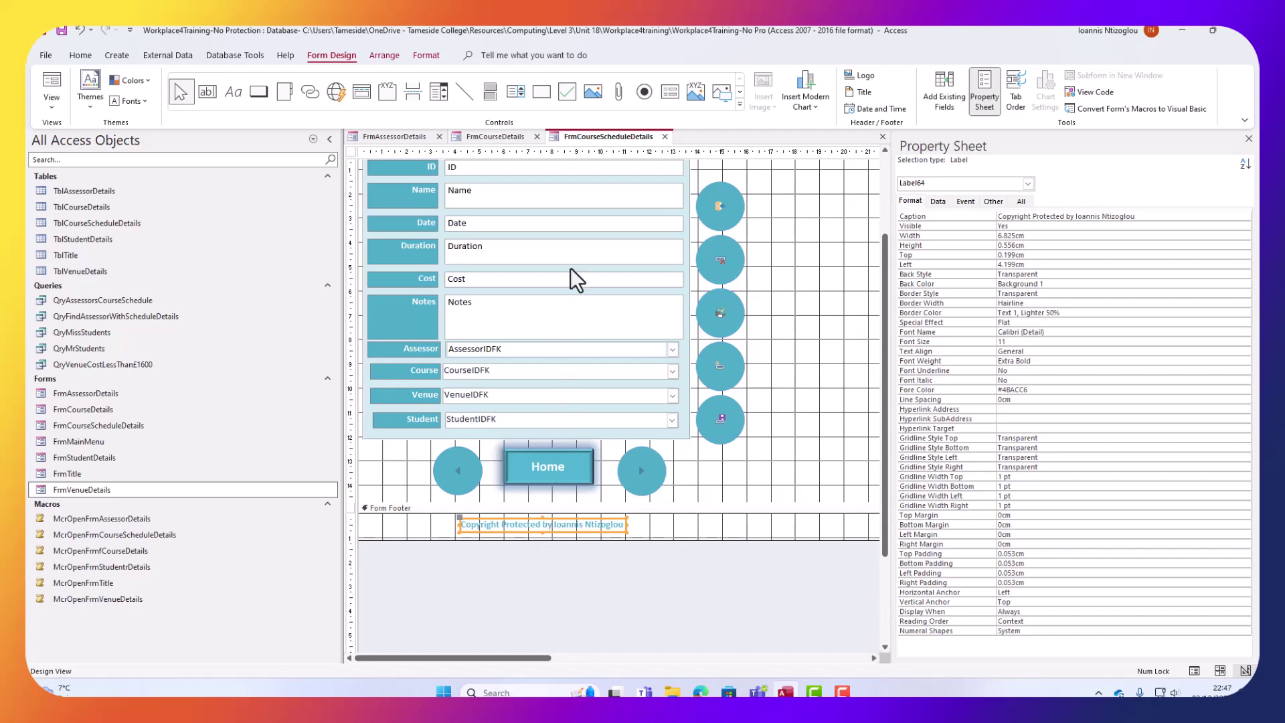
{"action": "left_click", "coordinate": [666, 136]}
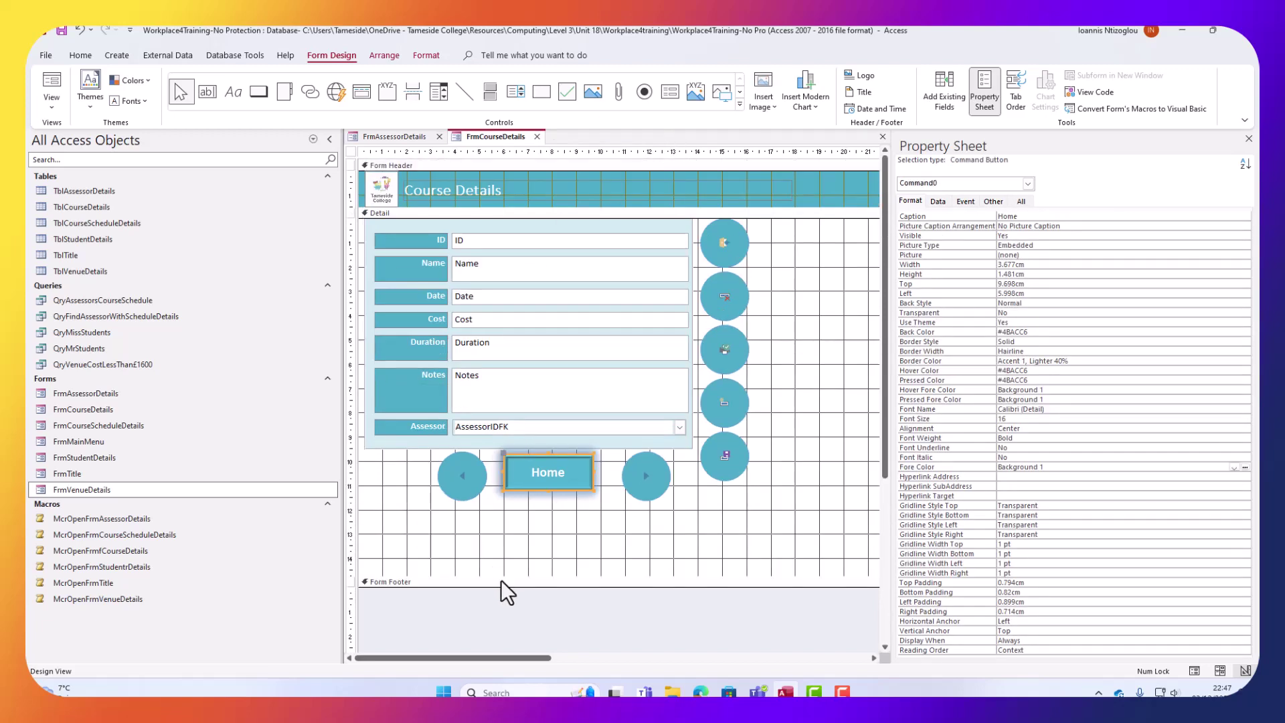
Make a footer about 1.3 cm high in FrmCourseDetails, place the copied copyright label about 4.9 cm across, and close the form.
{"action": "mouse_move", "coordinate": [505, 574]}
{"action": "left_mouse_down"}
{"action": "mouse_move", "coordinate": [507, 511]}
{"action": "mouse_move", "coordinate": [520, 564]}
{"action": "mouse_move", "coordinate": [518, 538]}
{"action": "mouse_move", "coordinate": [516, 552]}
{"action": "left_mouse_up"}
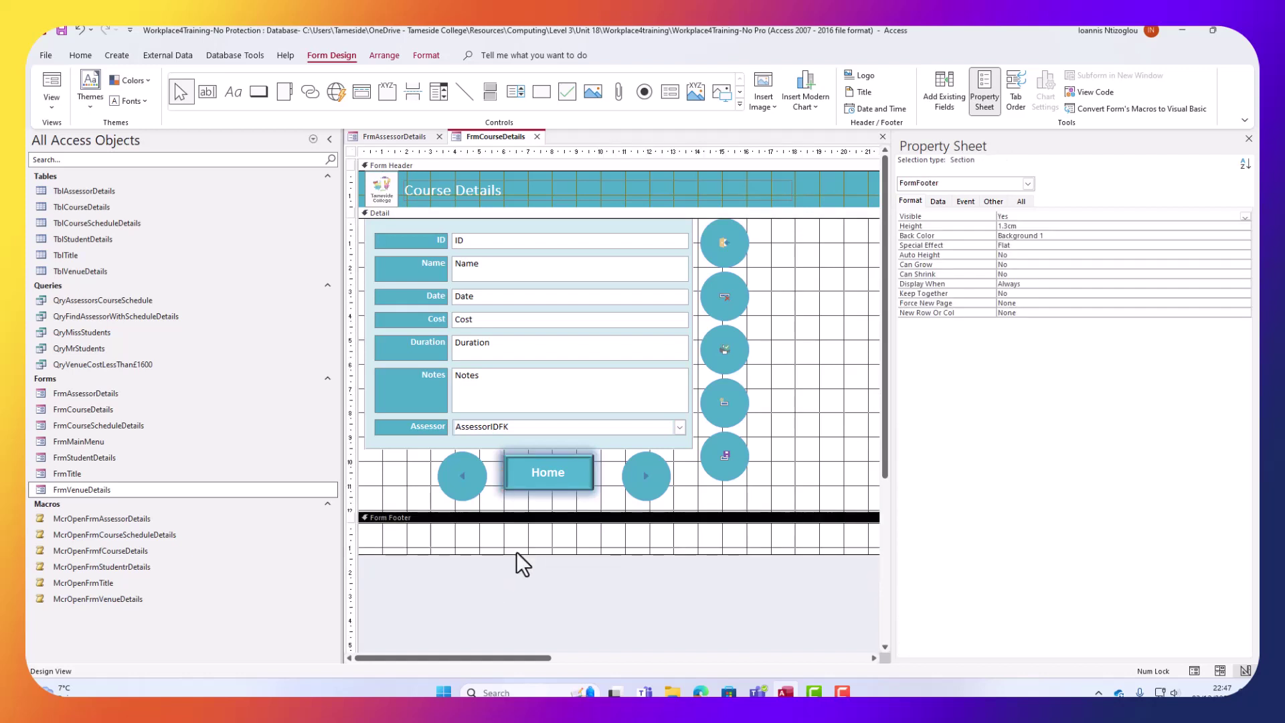
{"action": "key", "text": "ctrl+v"}
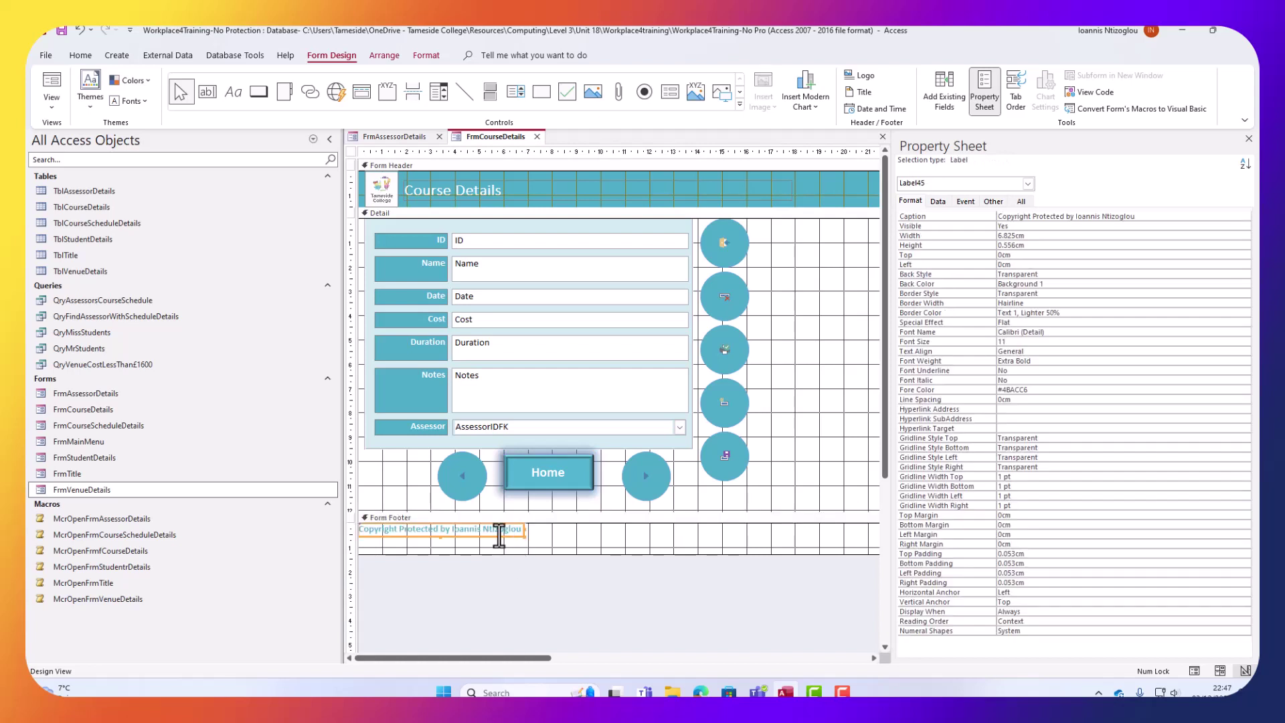
{"action": "left_click_drag", "start_coordinate": [503, 540], "coordinate": [624, 536]}
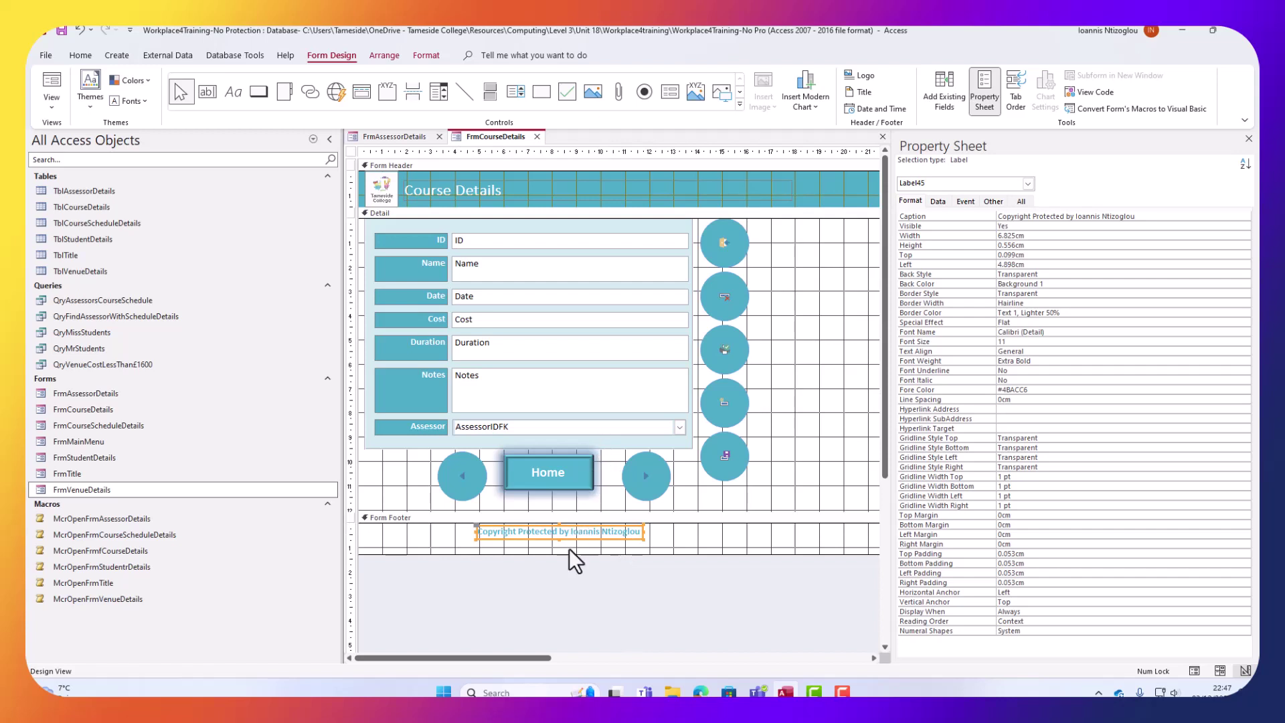
{"action": "left_click", "coordinate": [536, 136]}
Shorten FrmAssessorDetails' Detail section to about 13.5 cm, place the copied copyright label in the opened footer about 2.8 cm across, and close with changes saved.
{"action": "scroll", "coordinate": [544, 636], "scroll_direction": "down", "scroll_amount": 2}
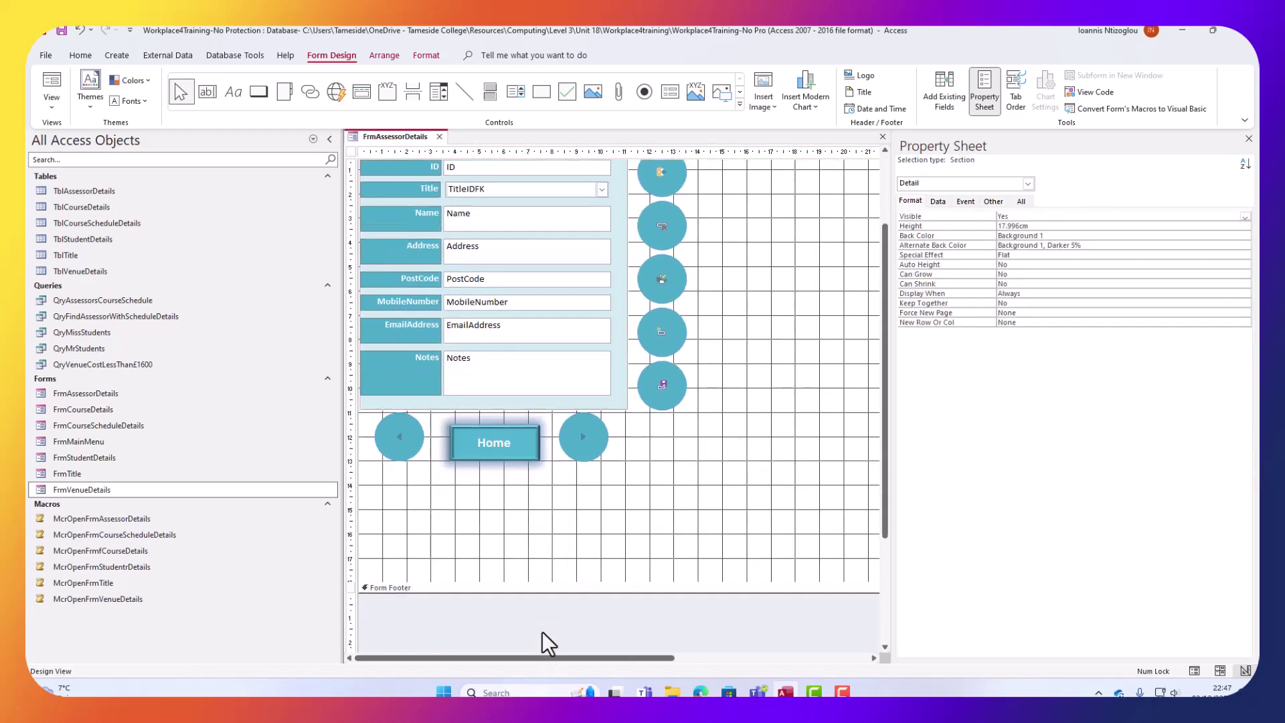
{"action": "left_click_drag", "start_coordinate": [550, 581], "coordinate": [562, 522]}
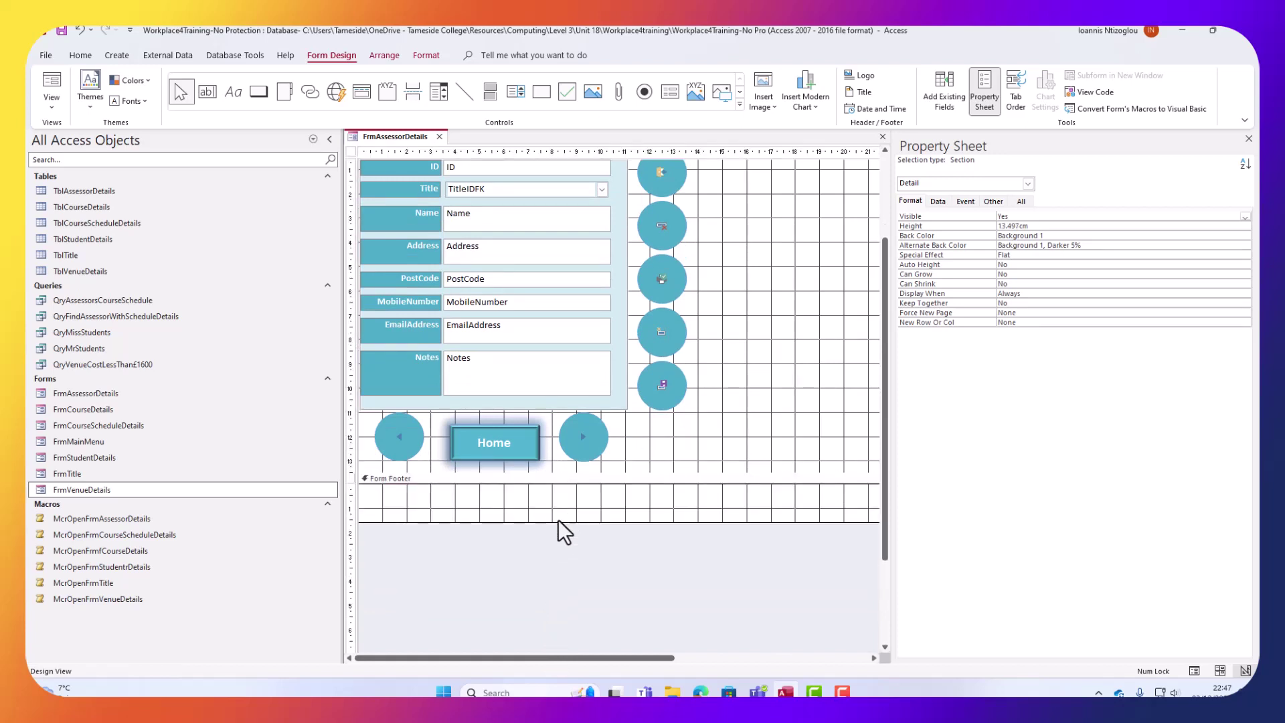
{"action": "left_click", "coordinate": [558, 520]}
{"action": "key", "text": "ctrl+v"}
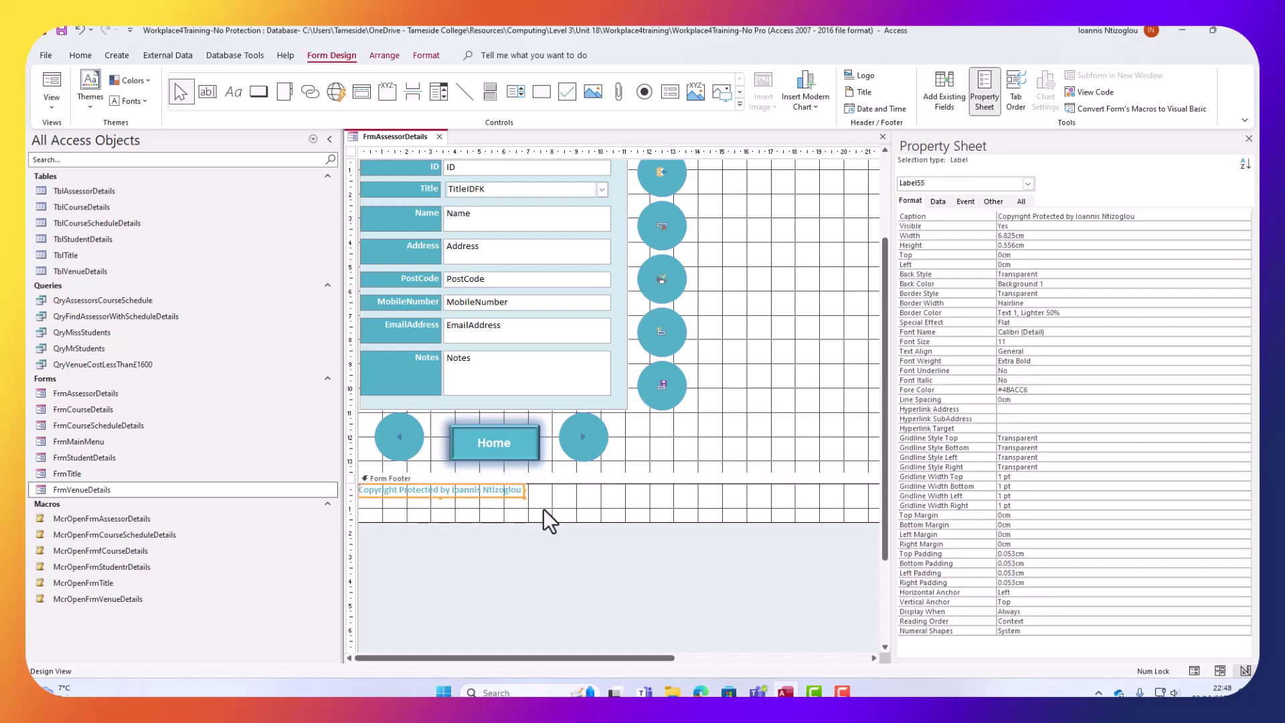
{"action": "left_click_drag", "start_coordinate": [505, 499], "coordinate": [572, 507]}
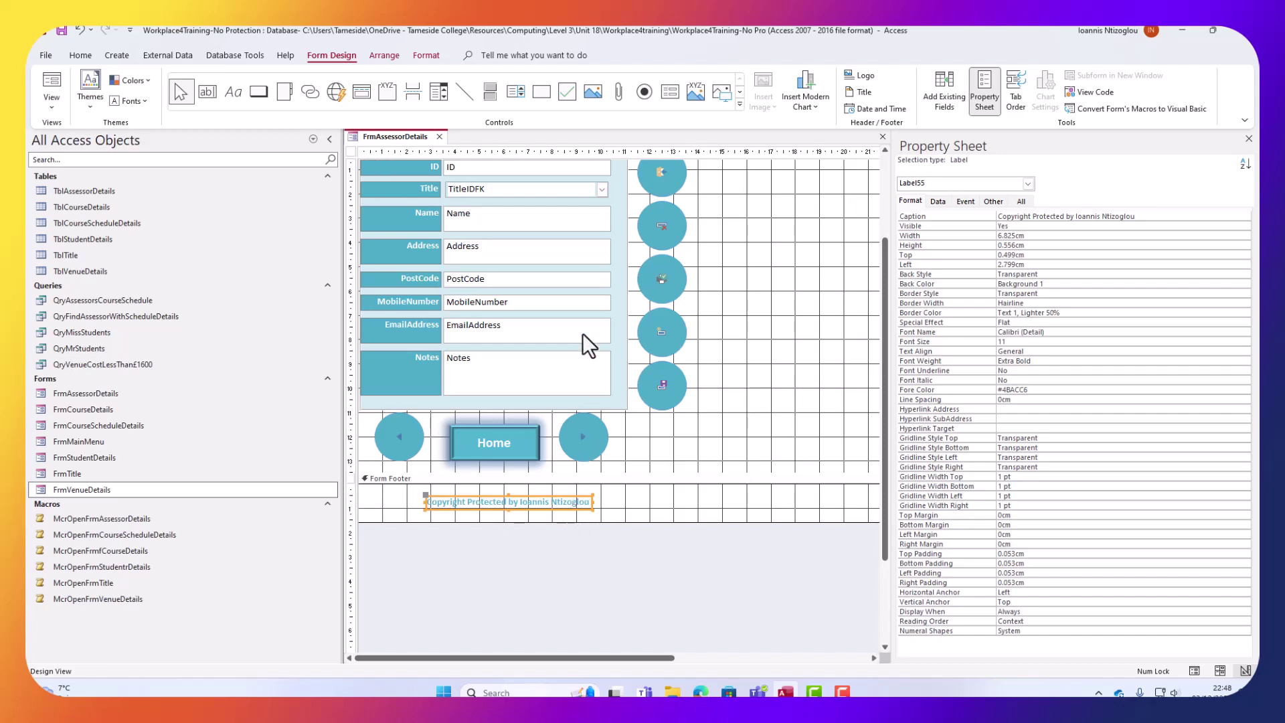
{"action": "left_click", "coordinate": [439, 137]}
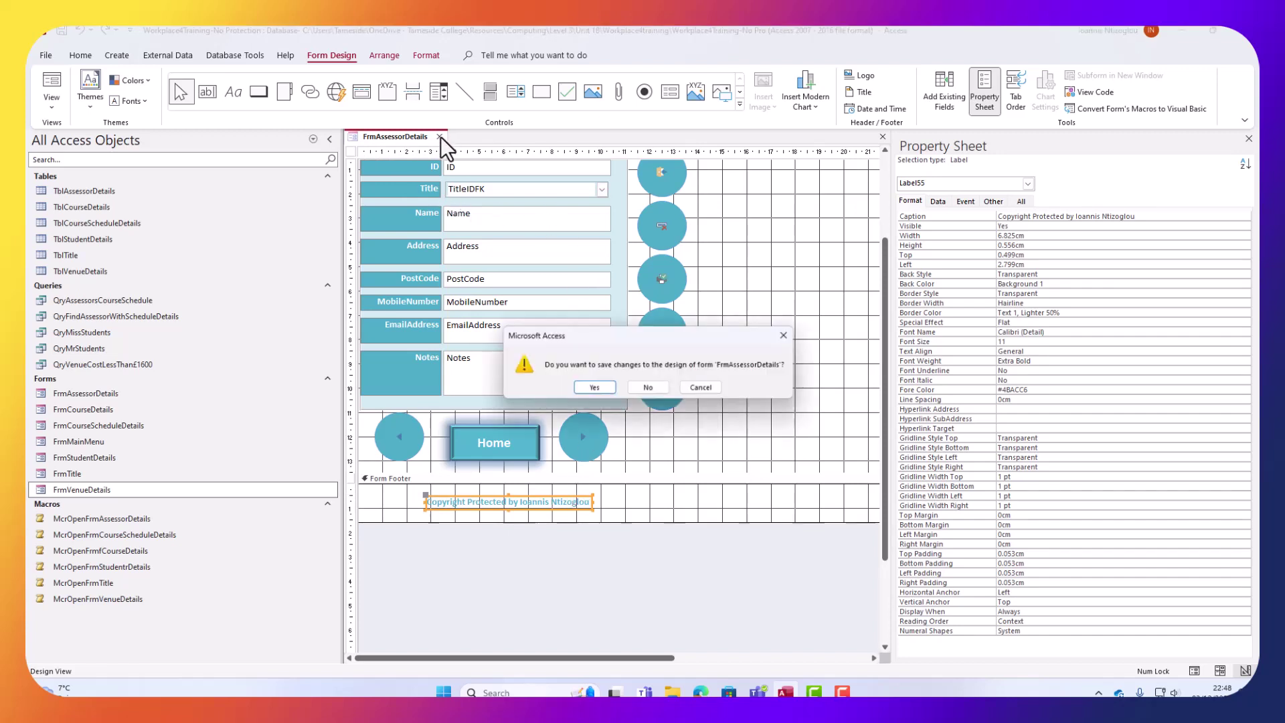
{"action": "left_click", "coordinate": [606, 390]}
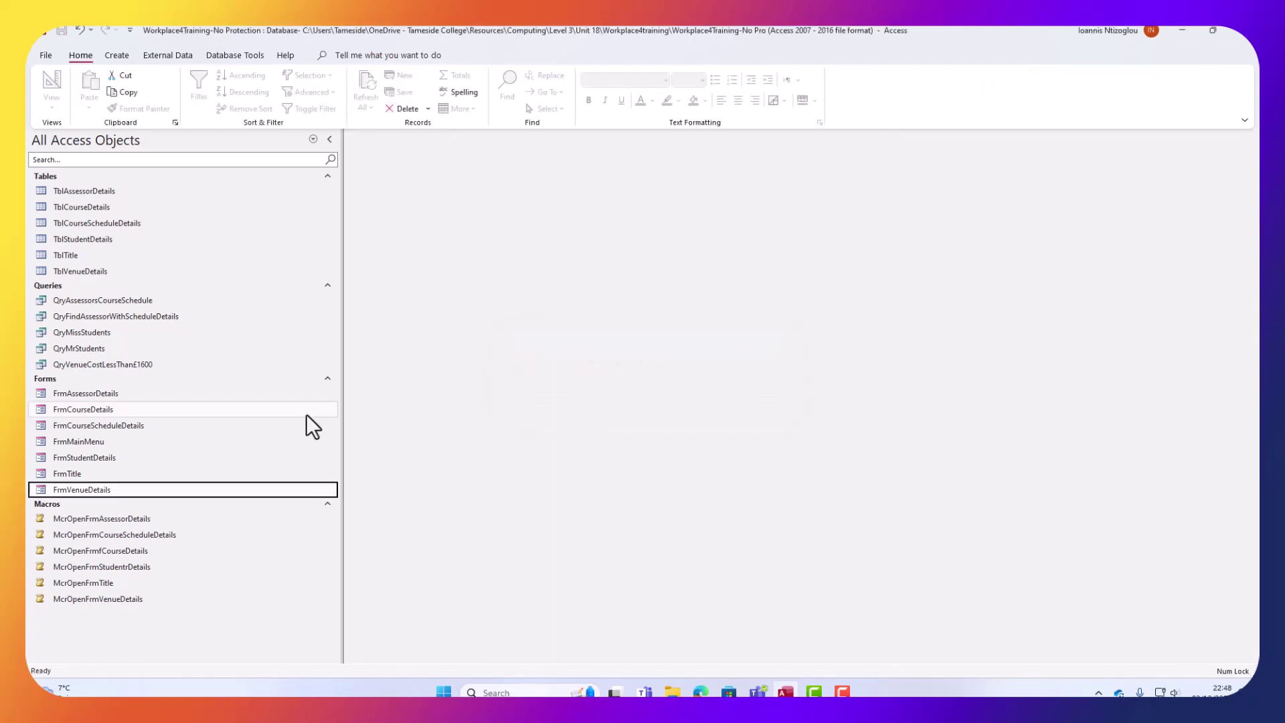
Open FrmMainMenu, go to Assessor Details from it, and test that form's Home button.
{"action": "double_click", "coordinate": [86, 443]}
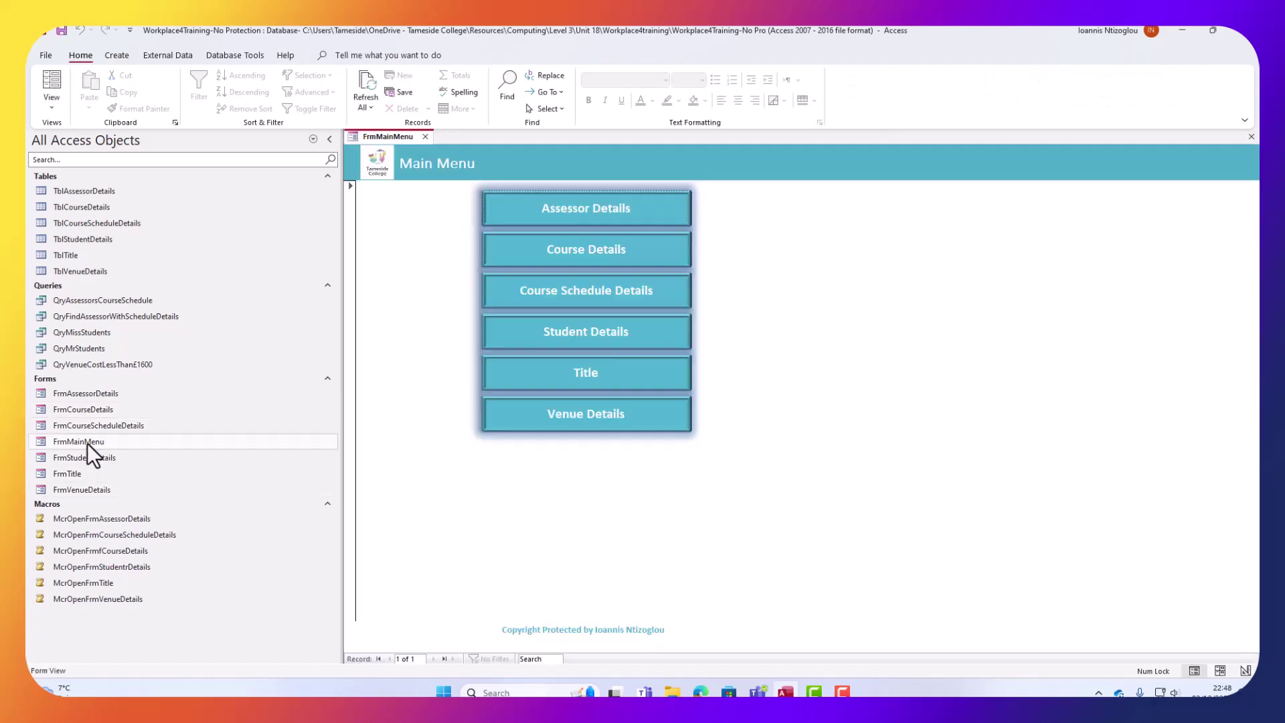
{"action": "left_click", "coordinate": [585, 204]}
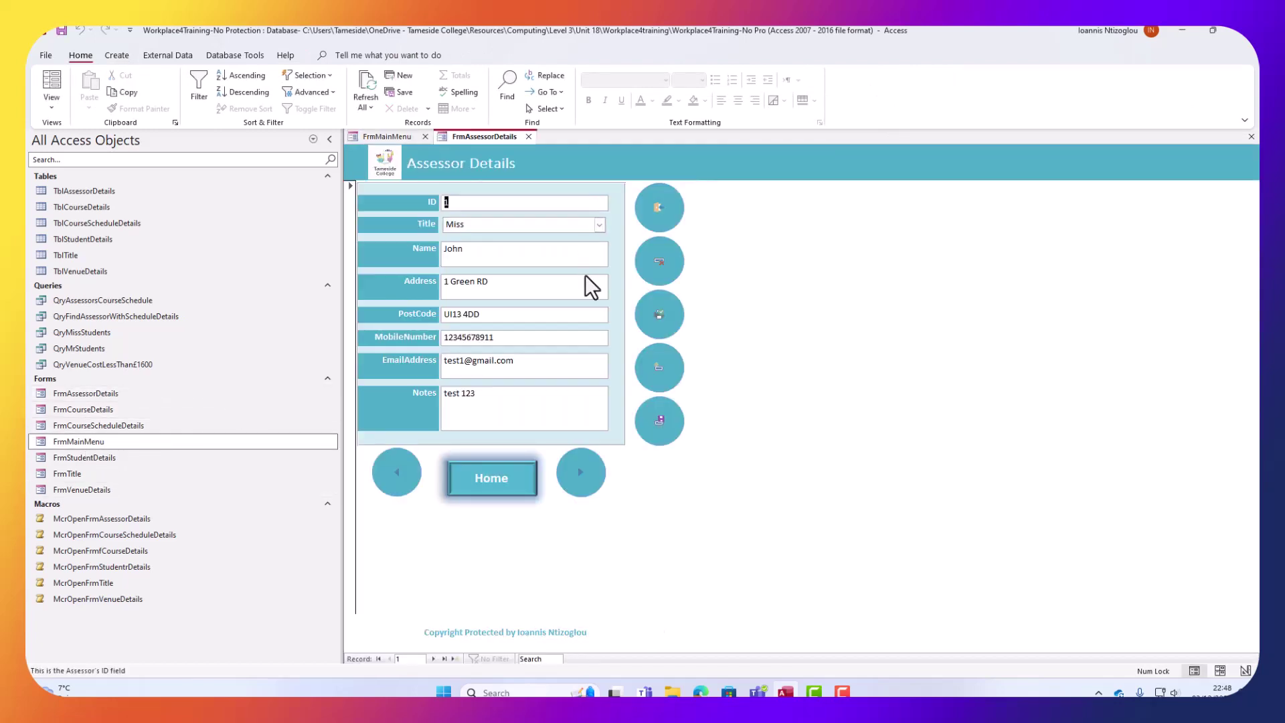
{"action": "left_click", "coordinate": [472, 477]}
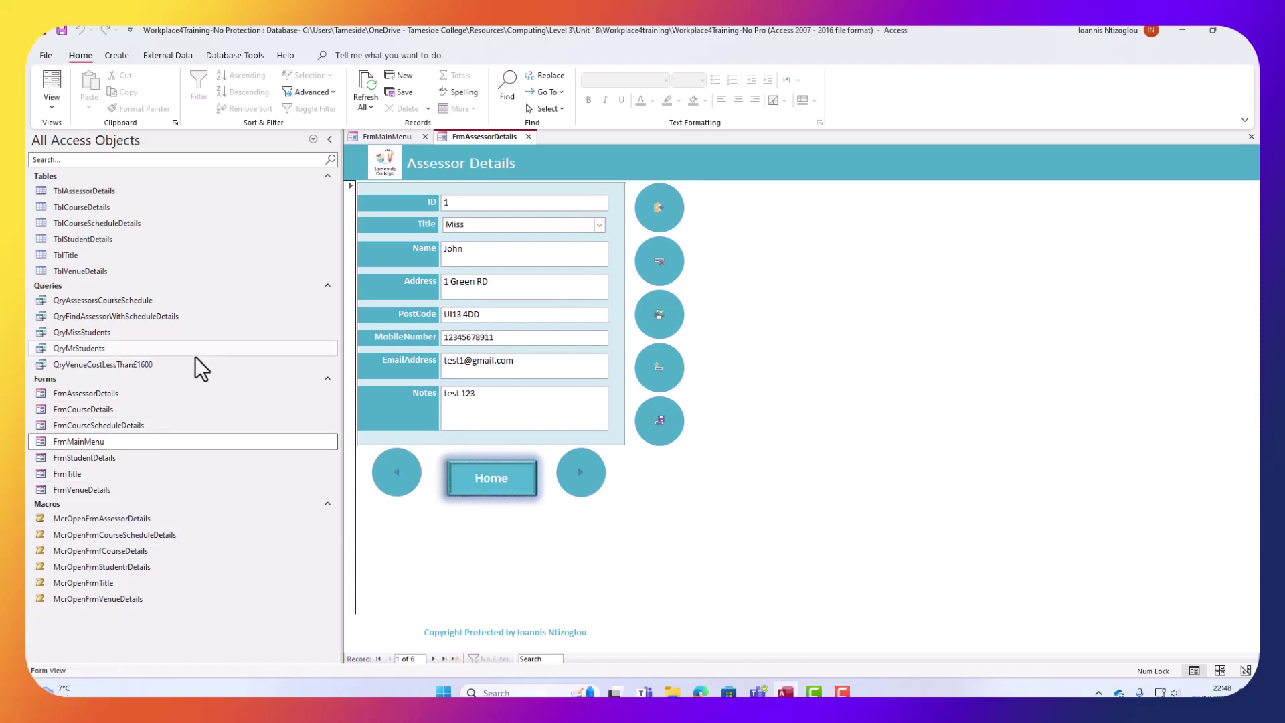
{"action": "left_click", "coordinate": [94, 392]}
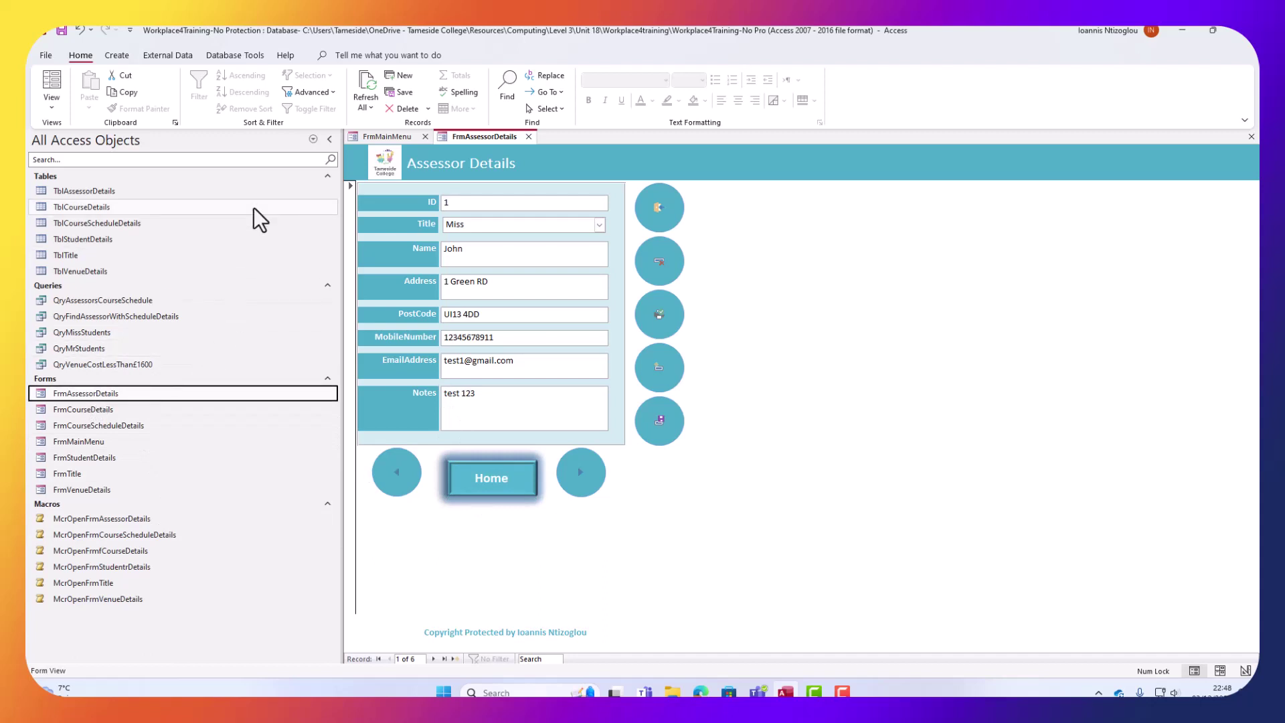
{"action": "left_click", "coordinate": [47, 107]}
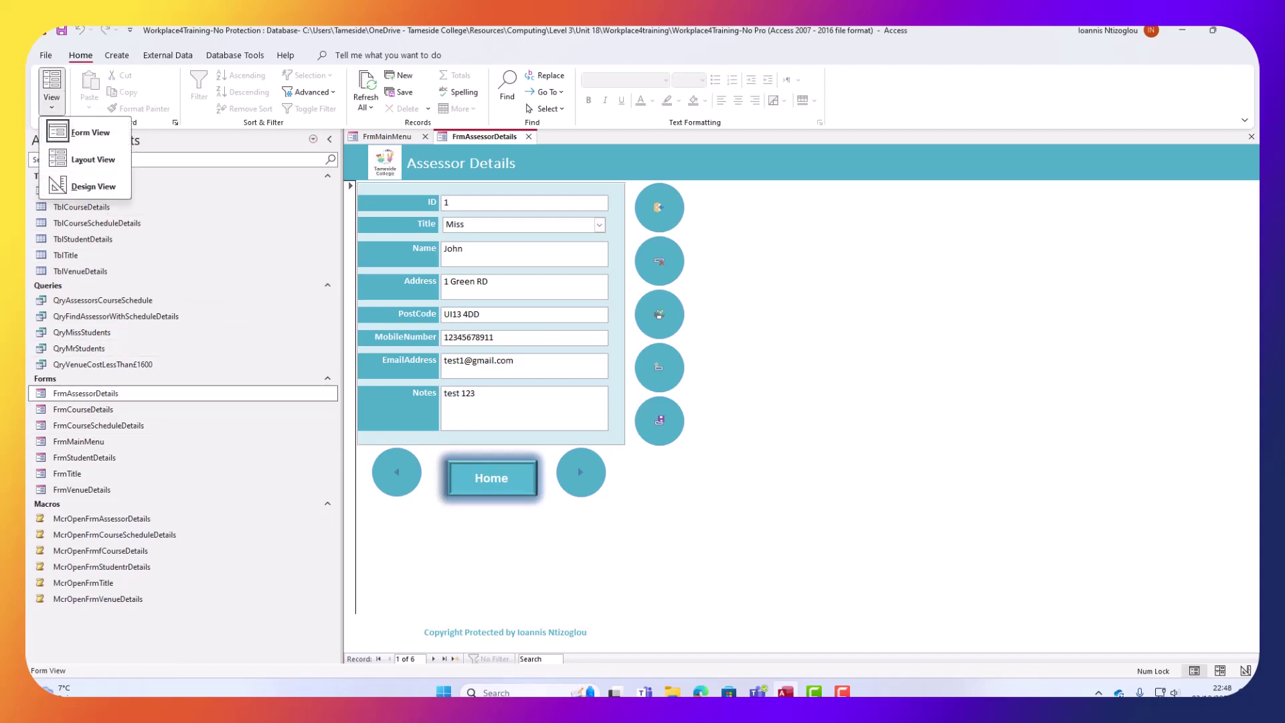
{"action": "left_click", "coordinate": [105, 624]}
Examine the actions of the McrOpenFrmVenueDetails macro in Design View and close it.
{"action": "left_click", "coordinate": [82, 598]}
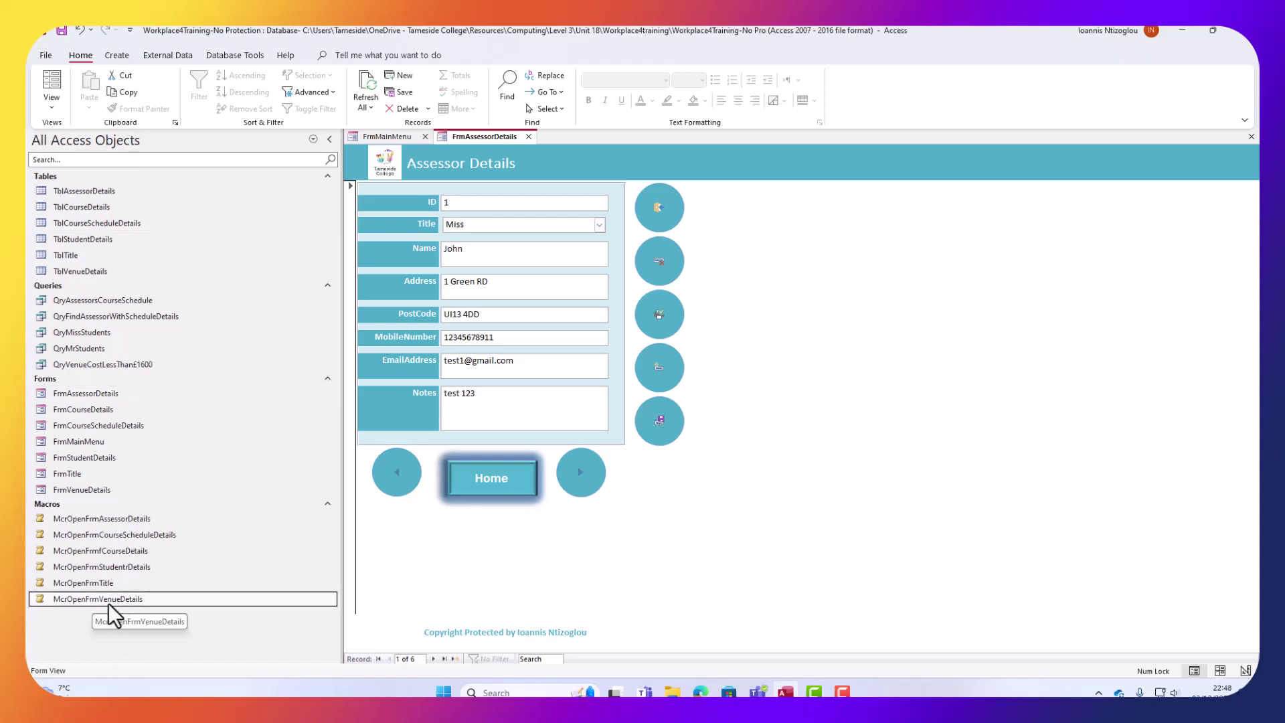
{"action": "right_click", "coordinate": [108, 604]}
{"action": "mouse_move", "coordinate": [145, 464]}
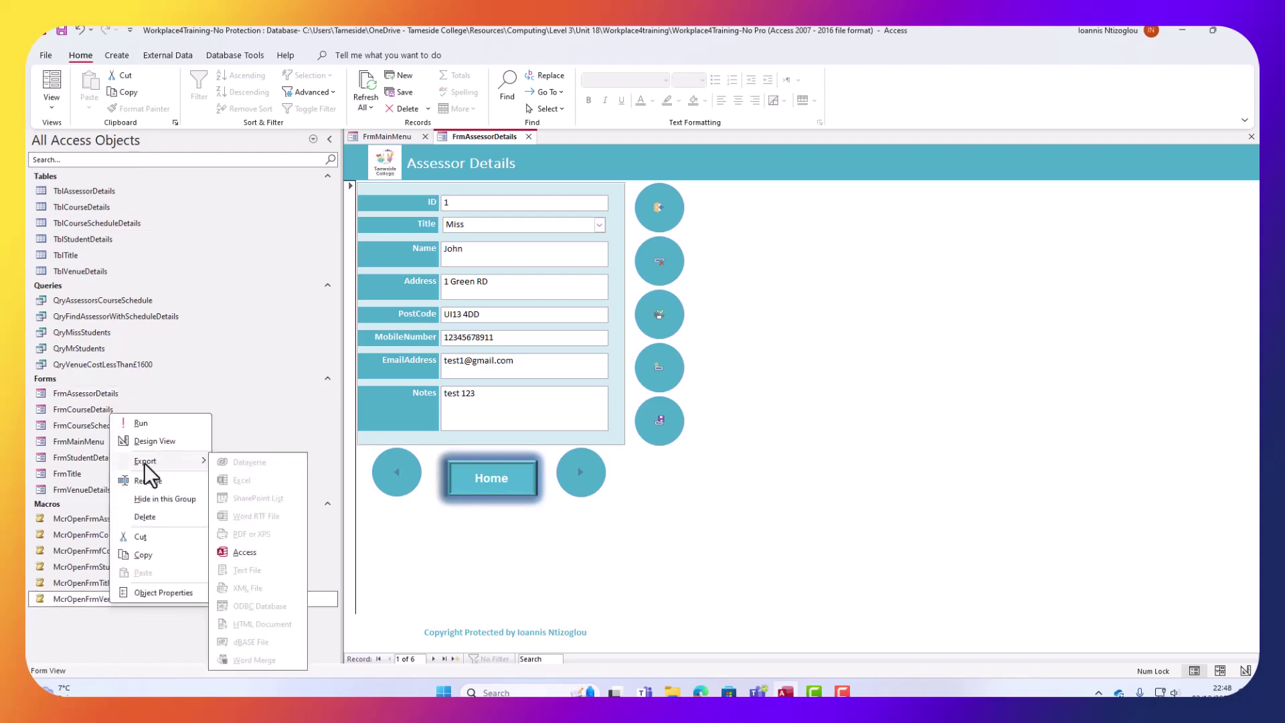
{"action": "left_click", "coordinate": [154, 440]}
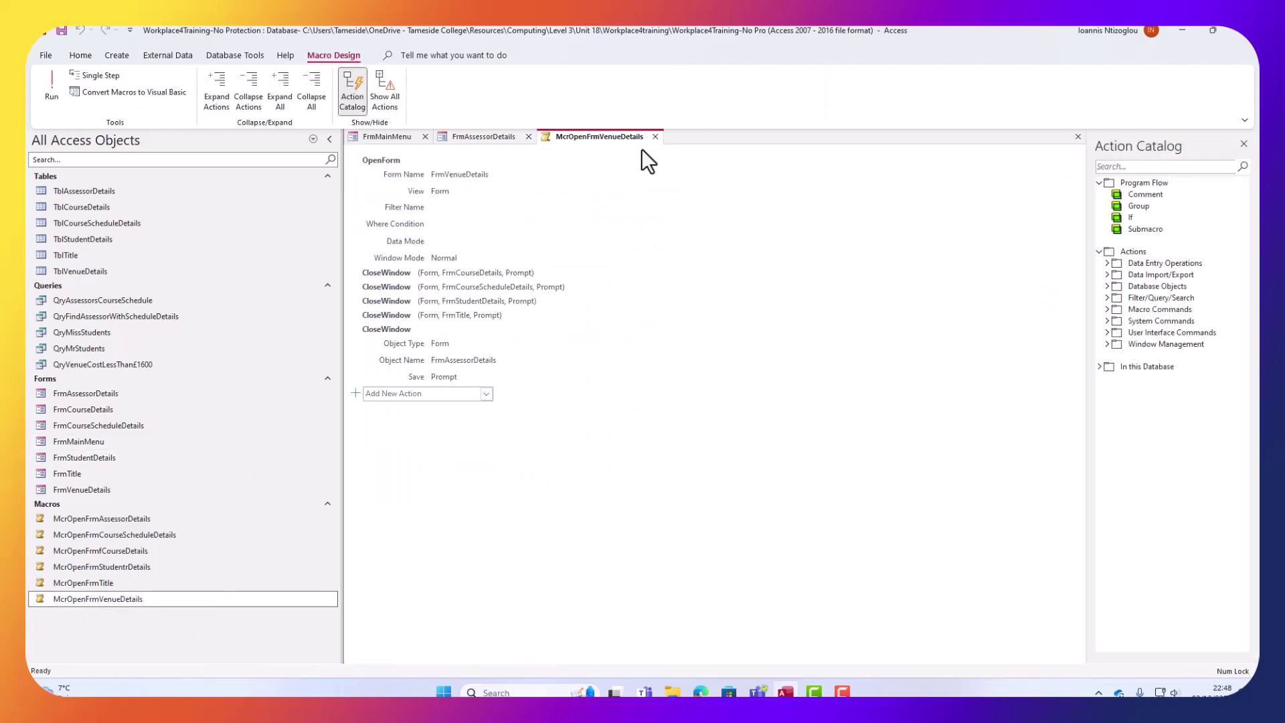
{"action": "left_click", "coordinate": [656, 138]}
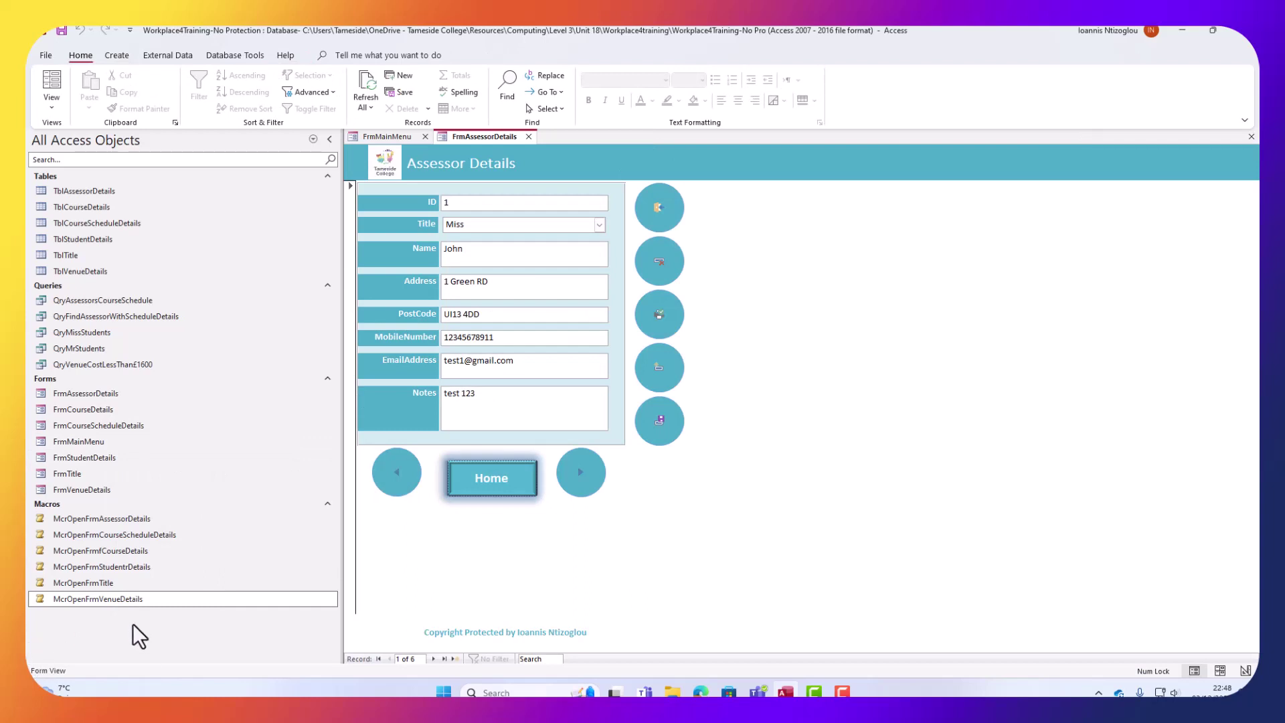
Duplicate the McrOpenFrmVenueDetails macro under the name McrOpenFrmMainMenu.
{"action": "right_click", "coordinate": [105, 600]}
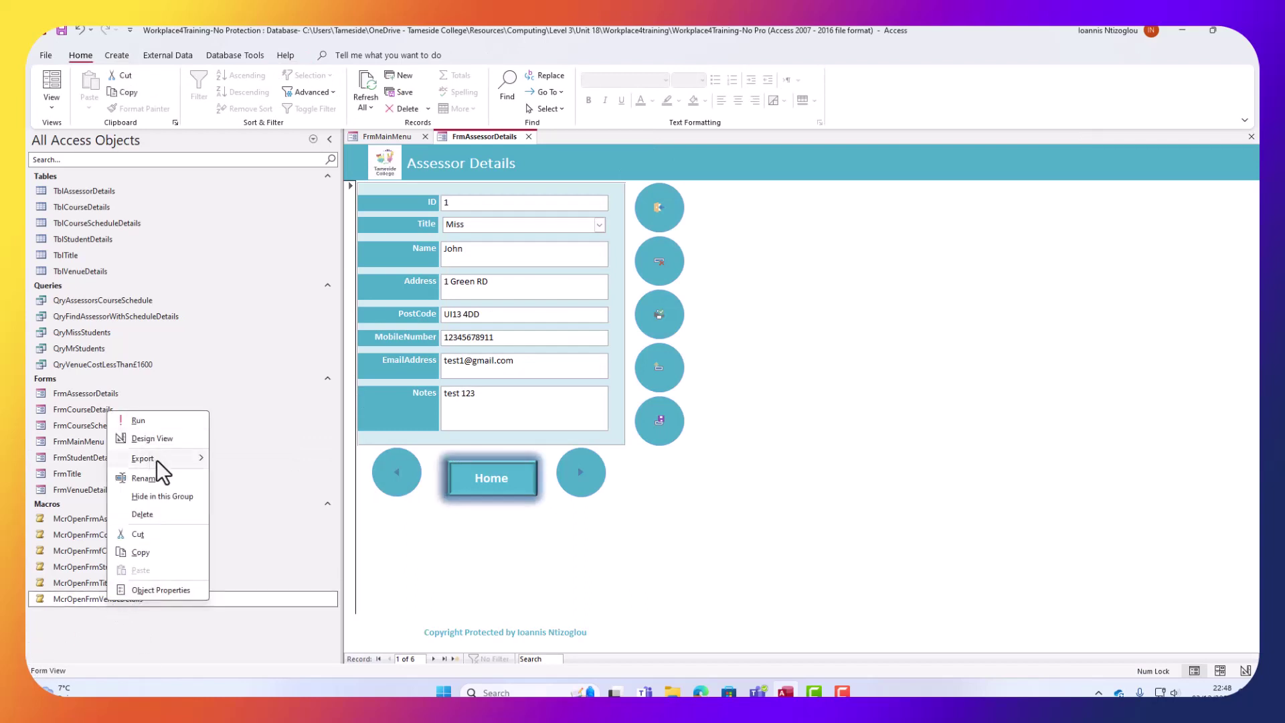
{"action": "left_click", "coordinate": [139, 551]}
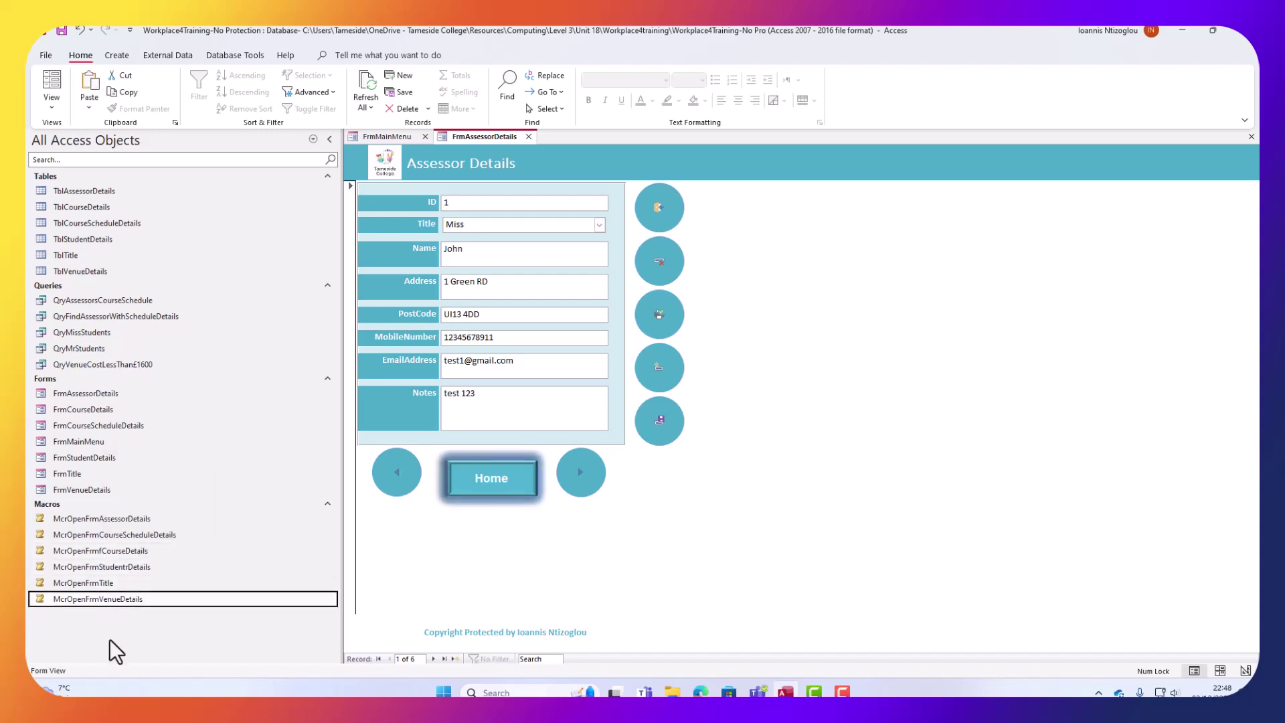
{"action": "key", "text": "ctrl+v"}
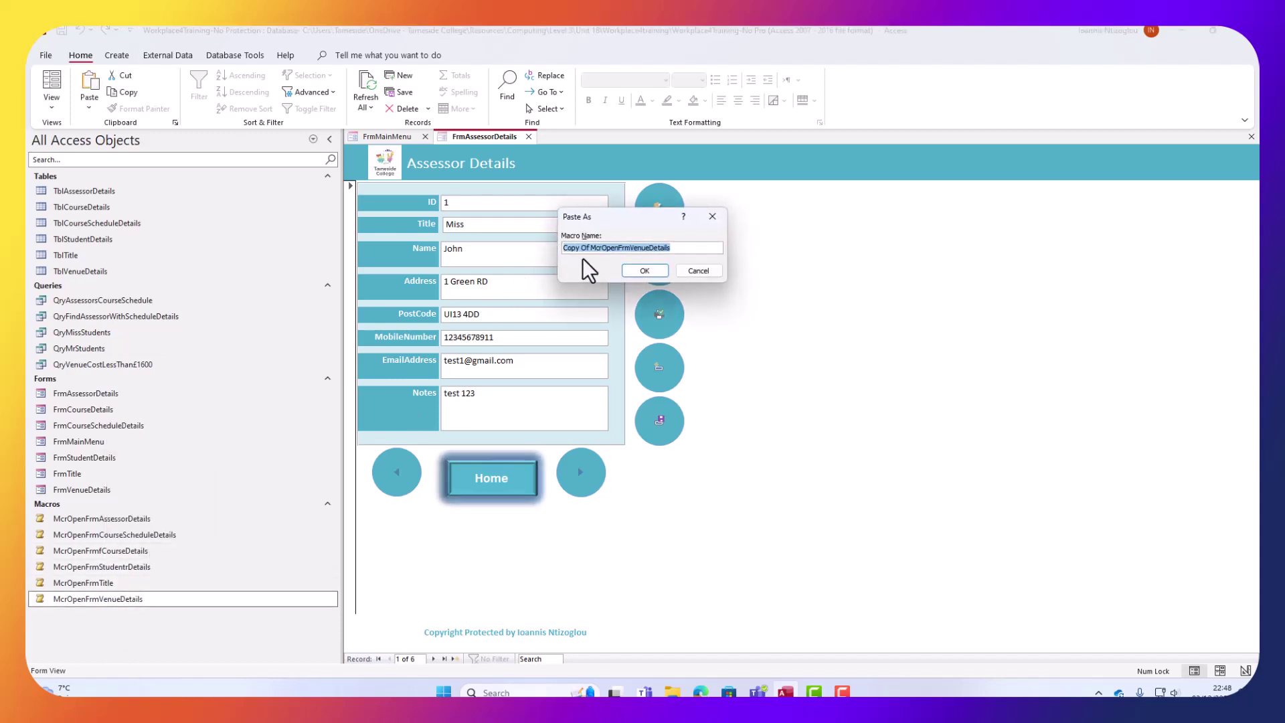
{"action": "left_click_drag", "start_coordinate": [589, 248], "coordinate": [350, 218]}
{"action": "key", "text": "Delete"}
{"action": "left_click_drag", "start_coordinate": [603, 249], "coordinate": [918, 323]}
{"action": "type", "text": "McrOpenFrmMainMenu"}
{"action": "left_click", "coordinate": [646, 271]}
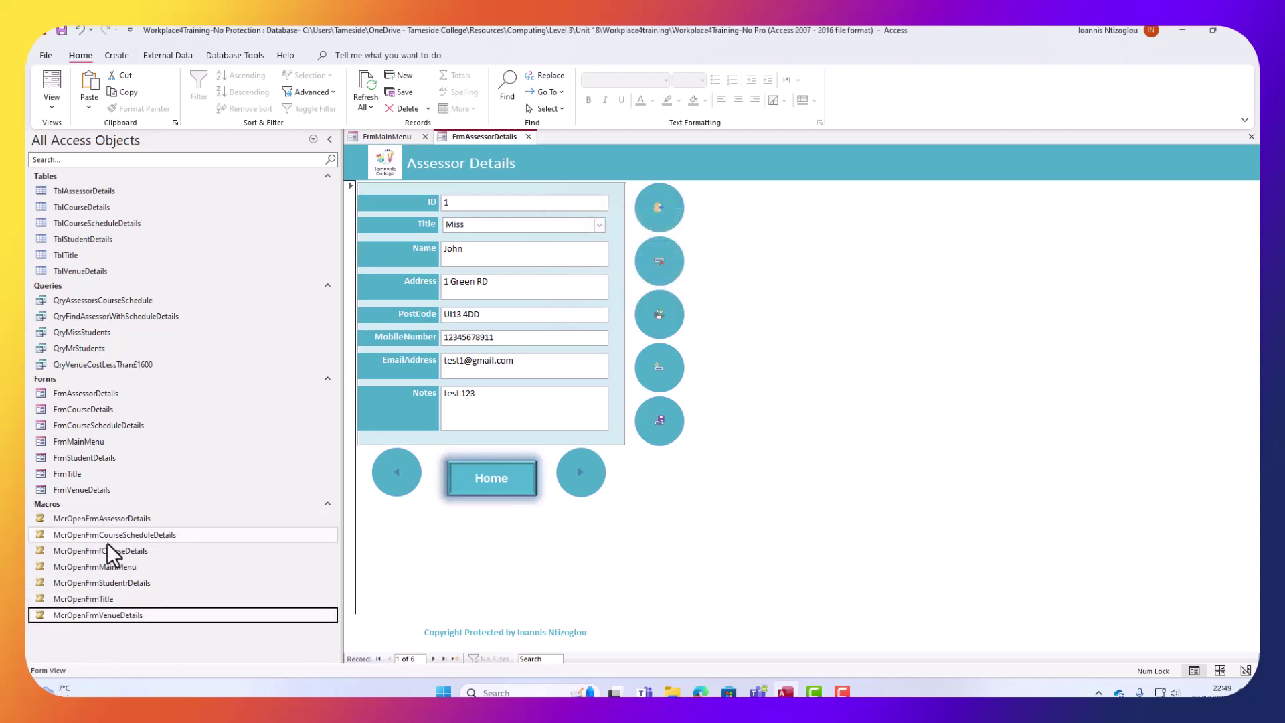
Open the McrOpenFrmMainMenu macro in Design View and set its OpenForm action's form name to FrmMainMenu.
{"action": "right_click", "coordinate": [110, 564]}
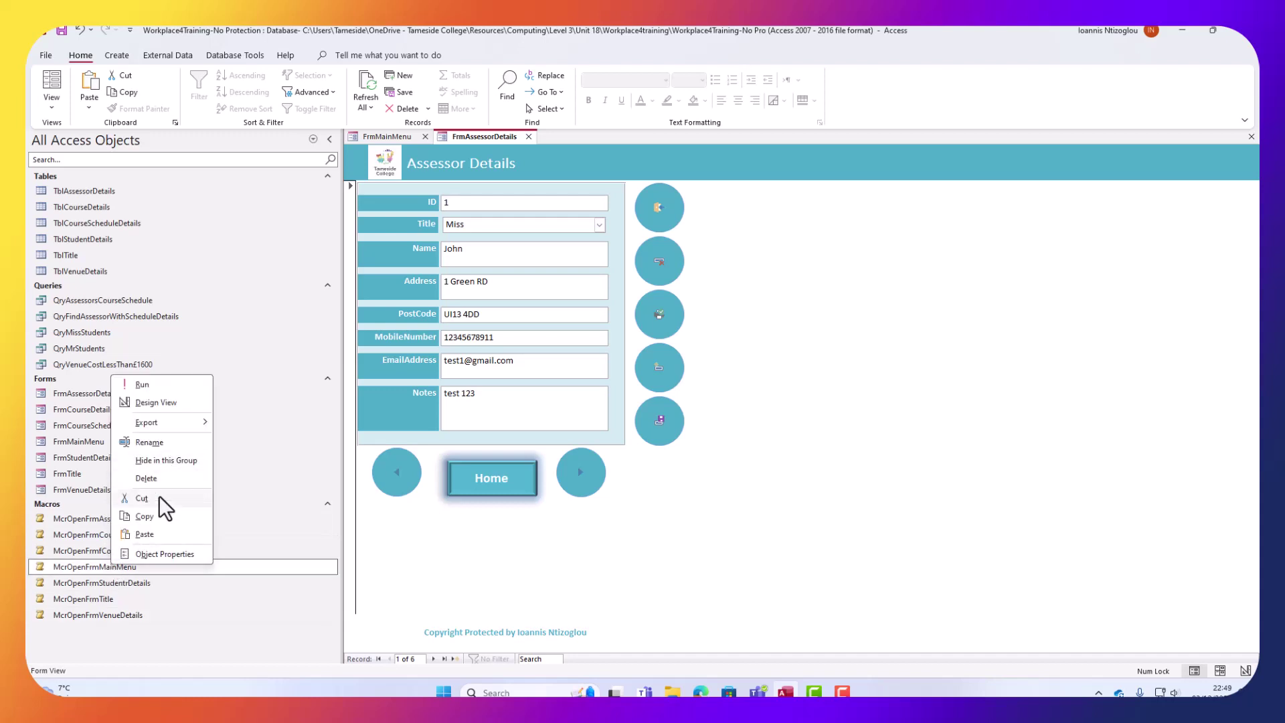
{"action": "left_click", "coordinate": [157, 404]}
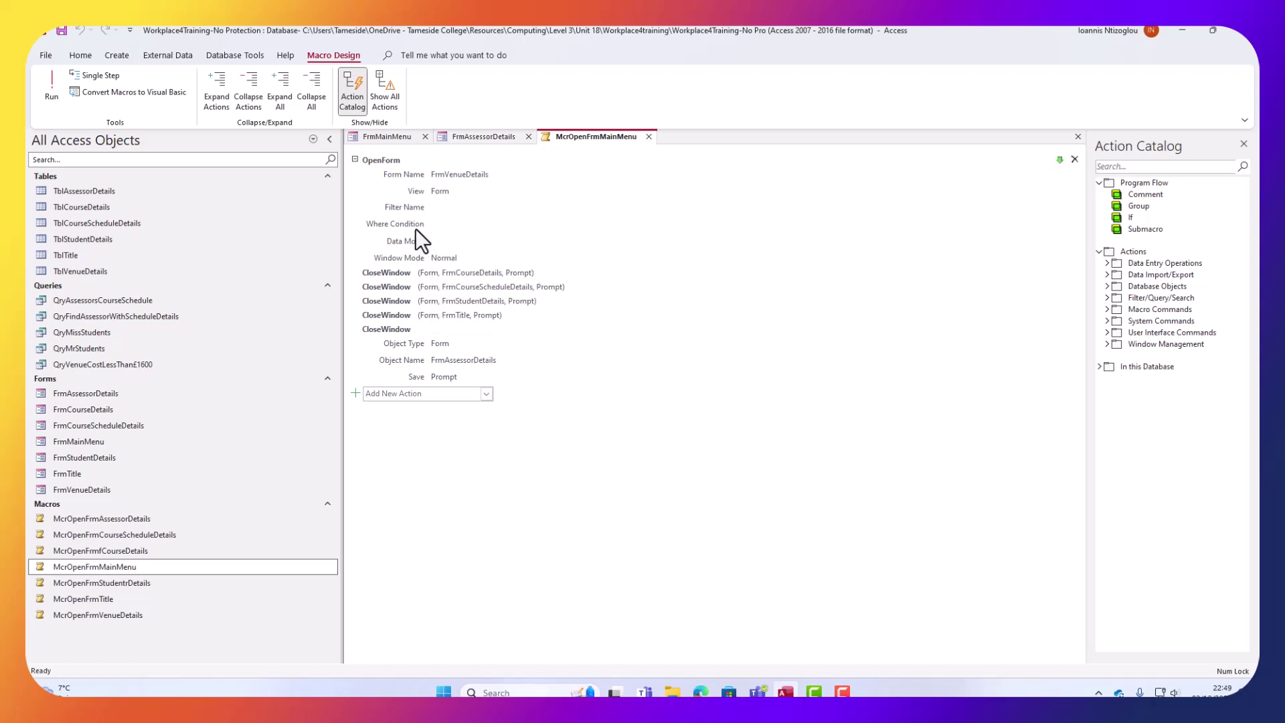
{"action": "left_click", "coordinate": [506, 173]}
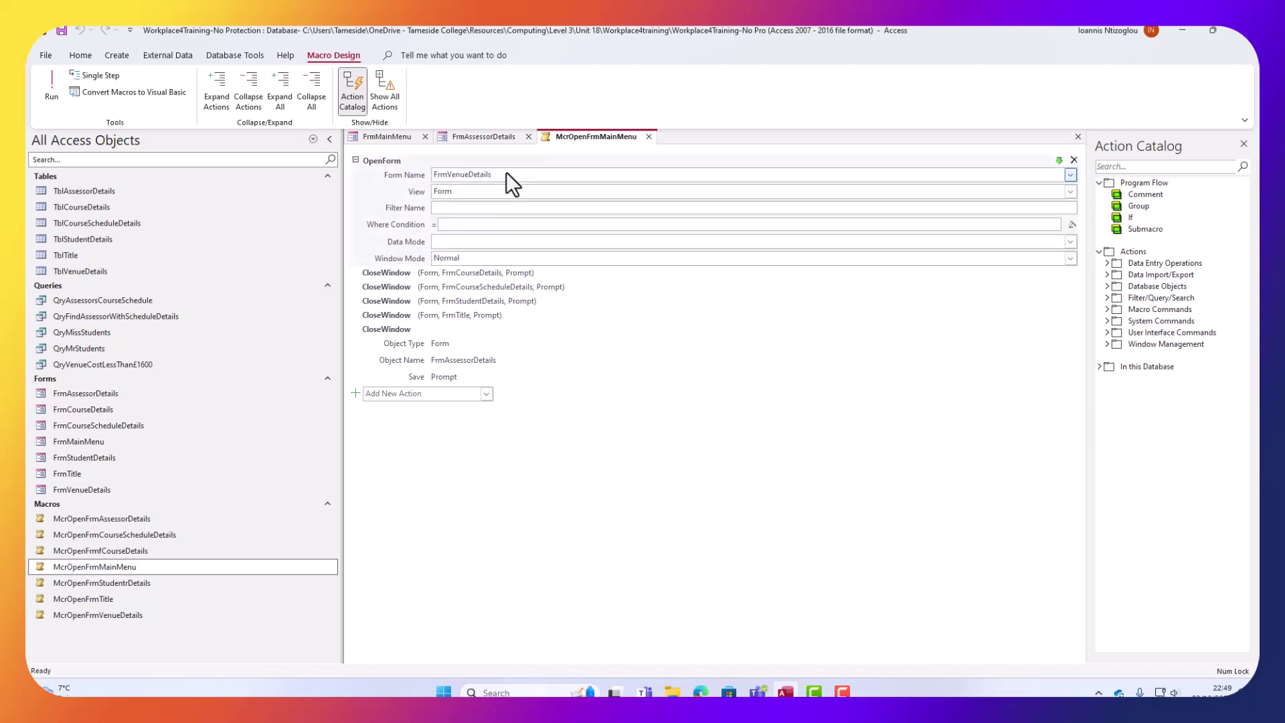
{"action": "left_click", "coordinate": [1069, 174]}
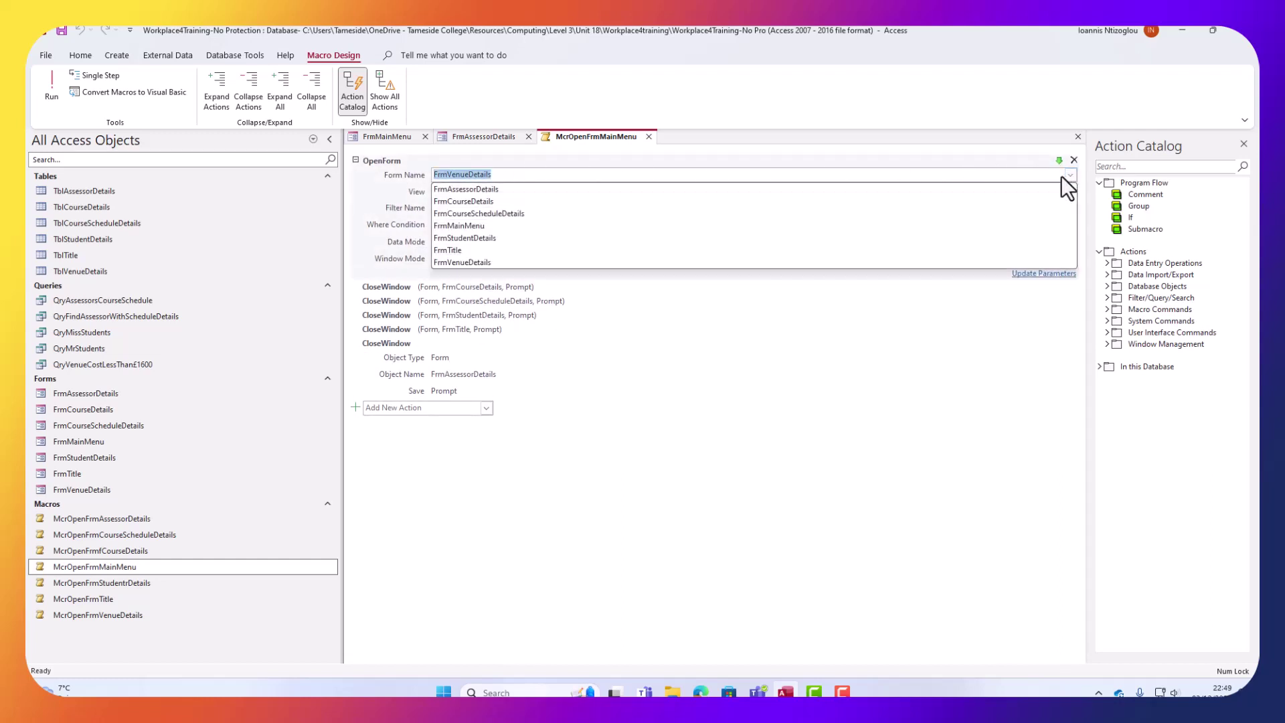
{"action": "left_click", "coordinate": [481, 226]}
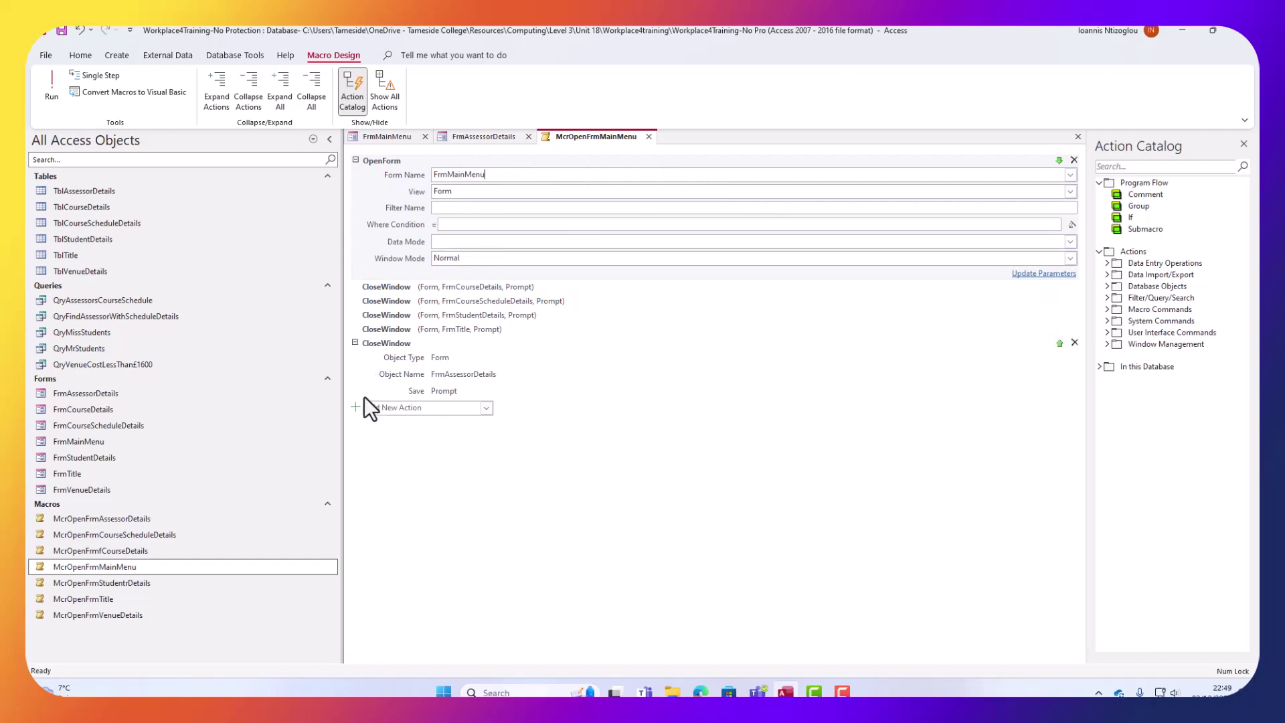
Add a CloseWindow action with object type Form and object name FrmVenueDetails to the macro, and close it with changes saved.
{"action": "left_click", "coordinate": [355, 343]}
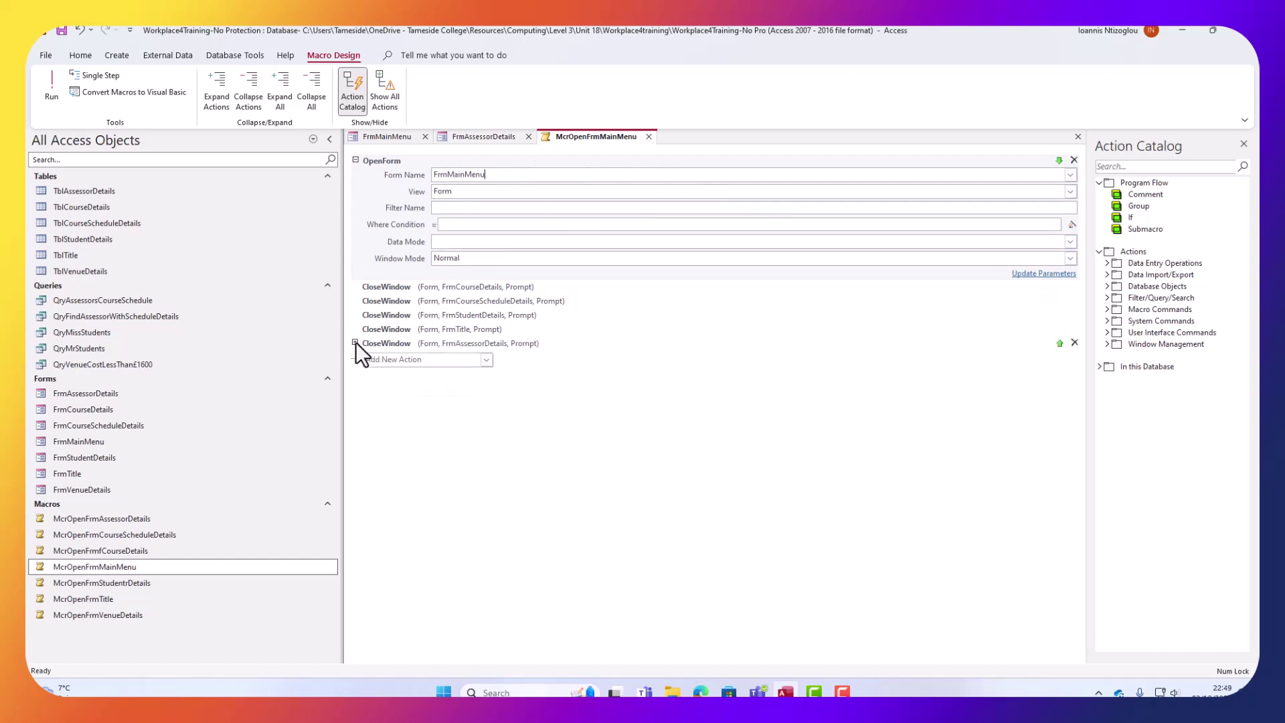
{"action": "left_click", "coordinate": [483, 359]}
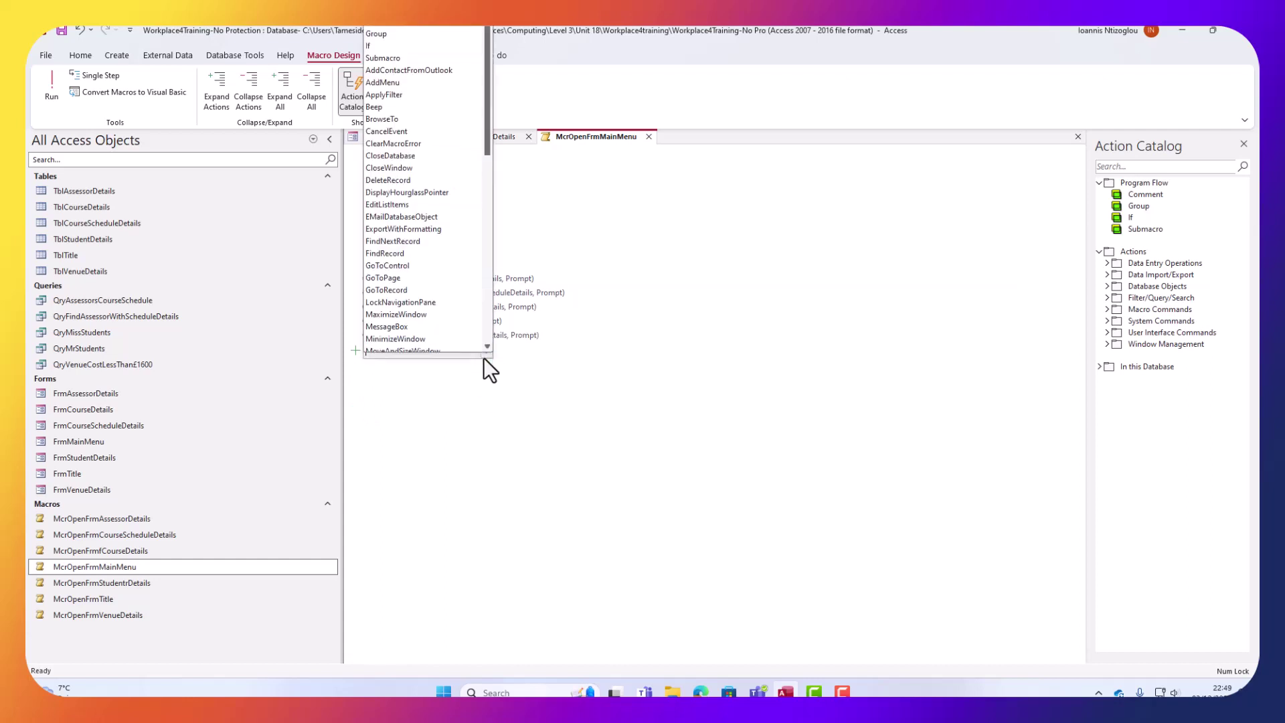
{"action": "left_click", "coordinate": [398, 168]}
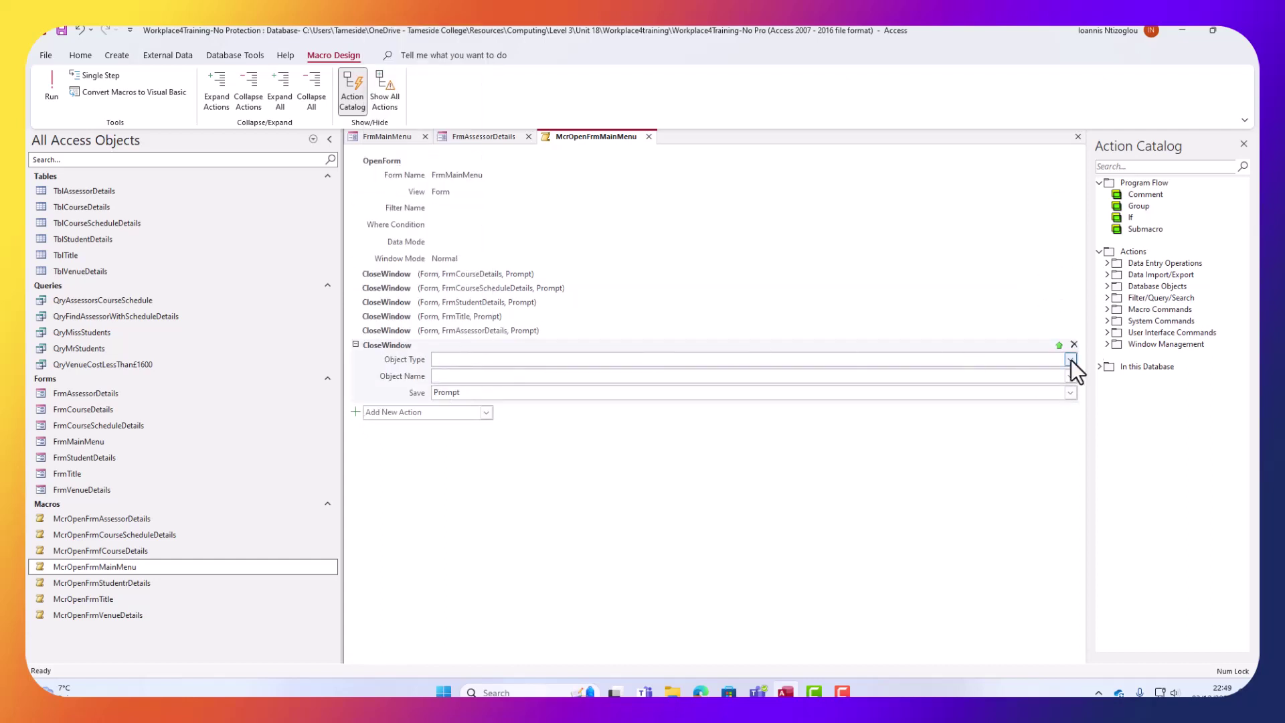
{"action": "left_click", "coordinate": [1071, 359]}
{"action": "left_click", "coordinate": [444, 410]}
{"action": "left_click", "coordinate": [1071, 375]}
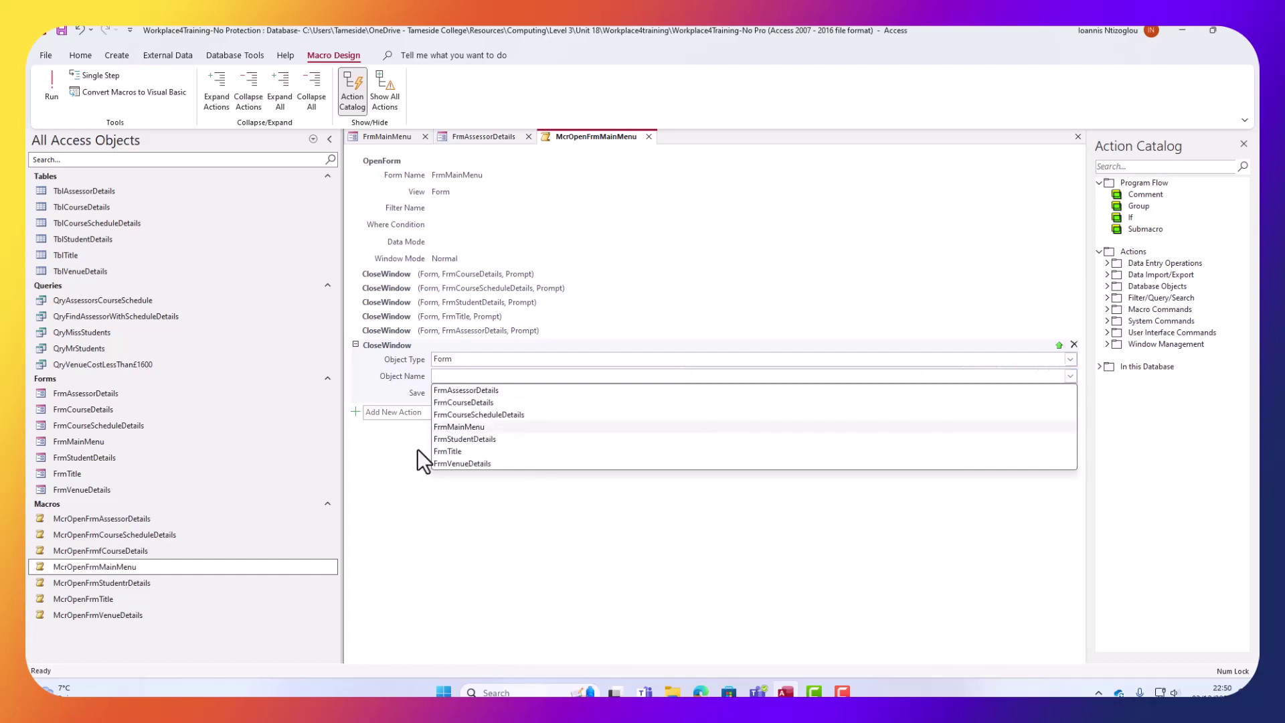
{"action": "left_click", "coordinate": [471, 464]}
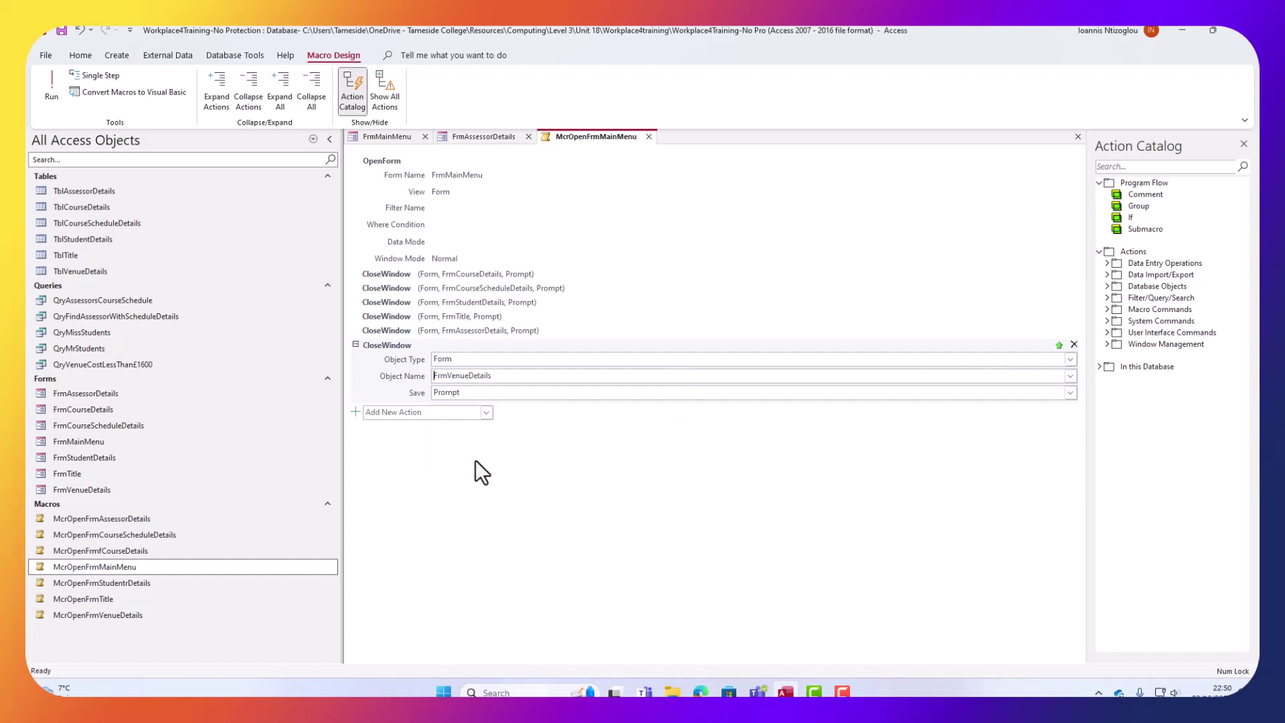
{"action": "left_click", "coordinate": [356, 344]}
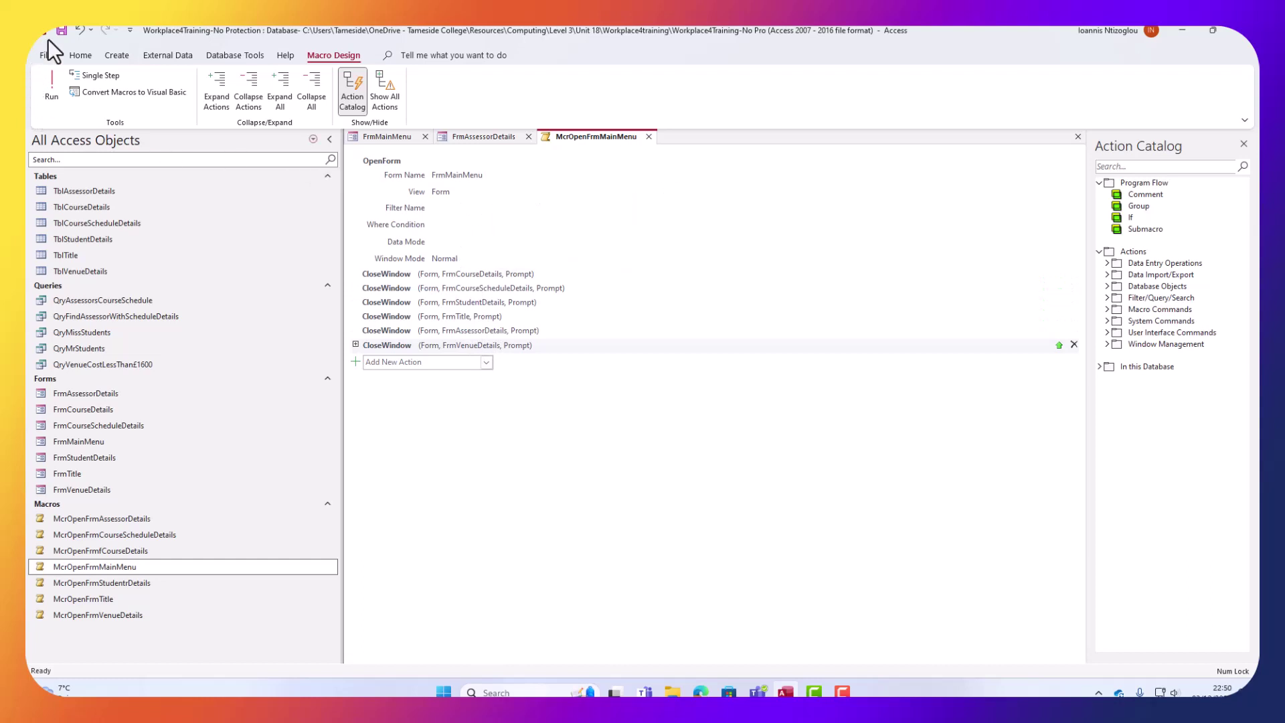
{"action": "left_click", "coordinate": [648, 137]}
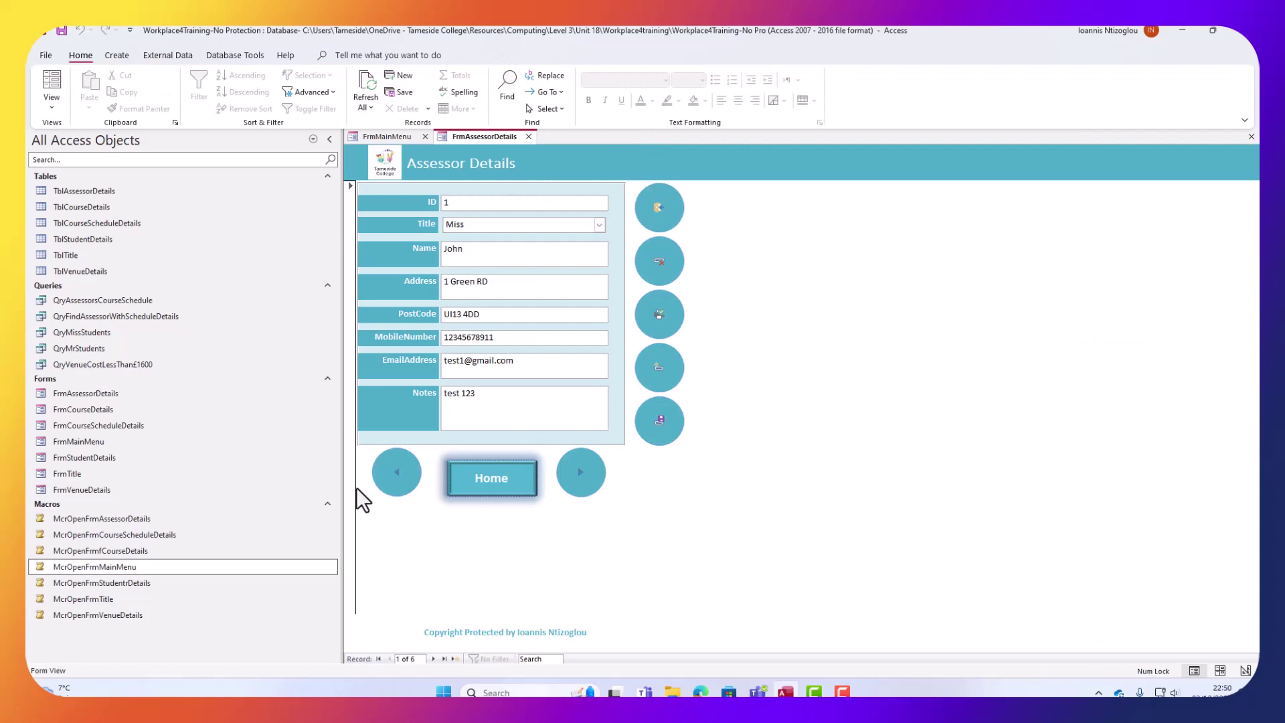
In FrmAssessorDetails' Design View, set the Home button's On Click event to McrOpenFrmMainMenu, and close the form with changes saved.
{"action": "left_click", "coordinate": [63, 109]}
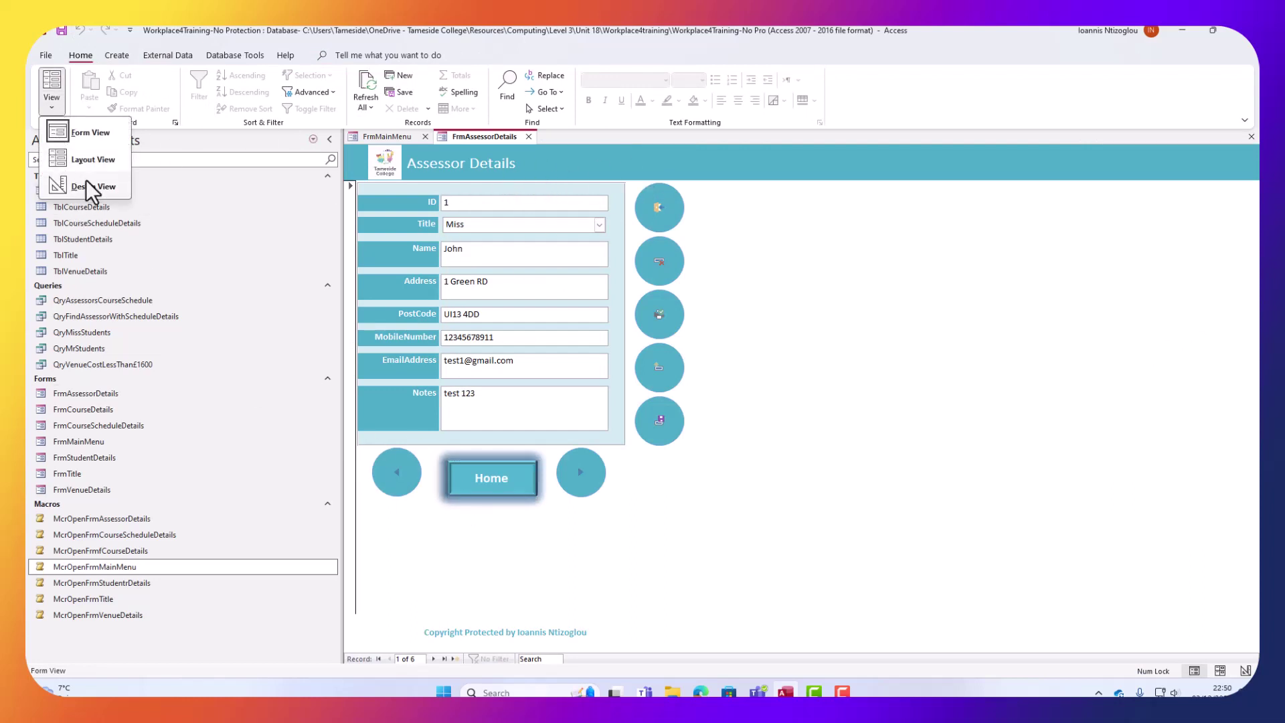
{"action": "left_click", "coordinate": [86, 186]}
{"action": "left_click", "coordinate": [462, 513]}
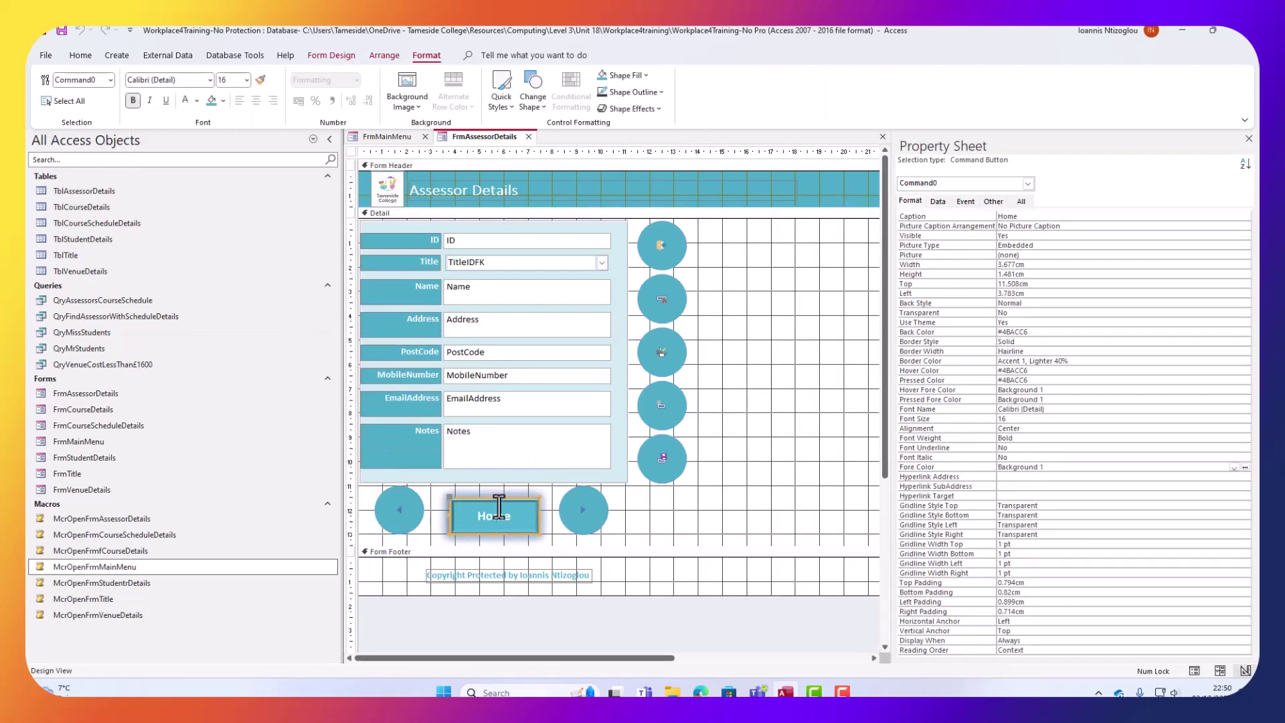
{"action": "left_click", "coordinate": [934, 201]}
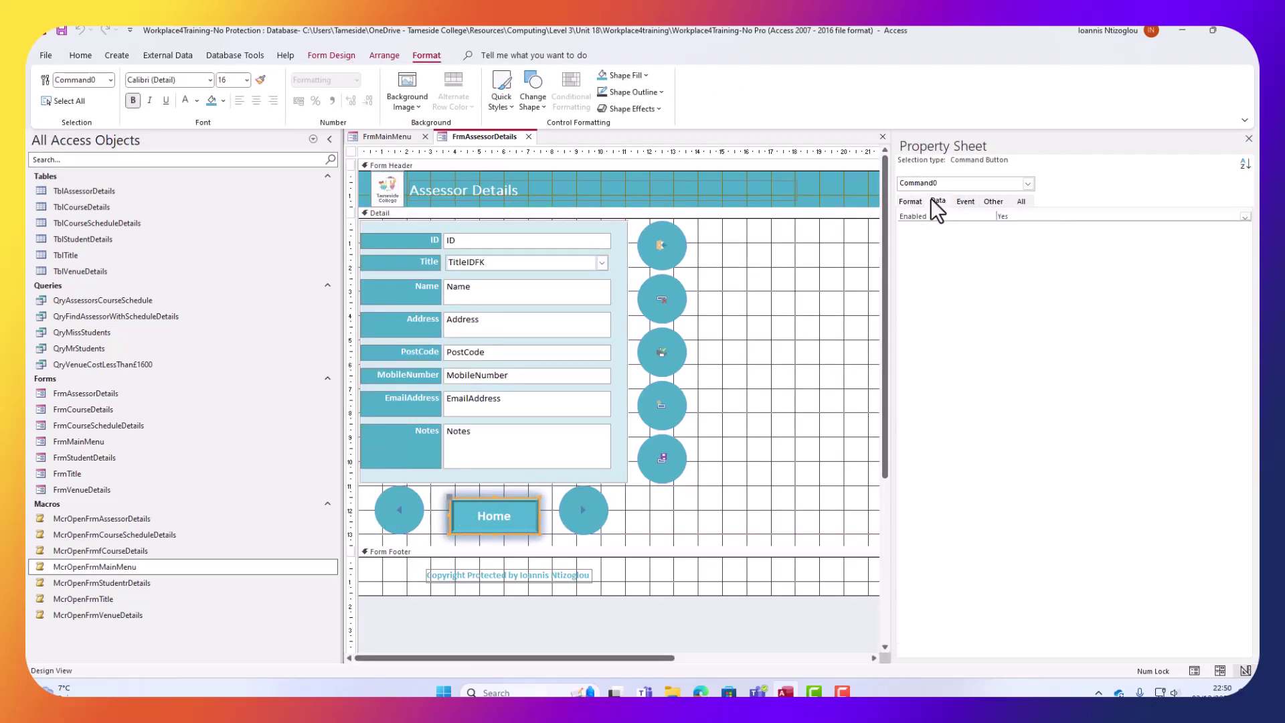
{"action": "left_click", "coordinate": [964, 201]}
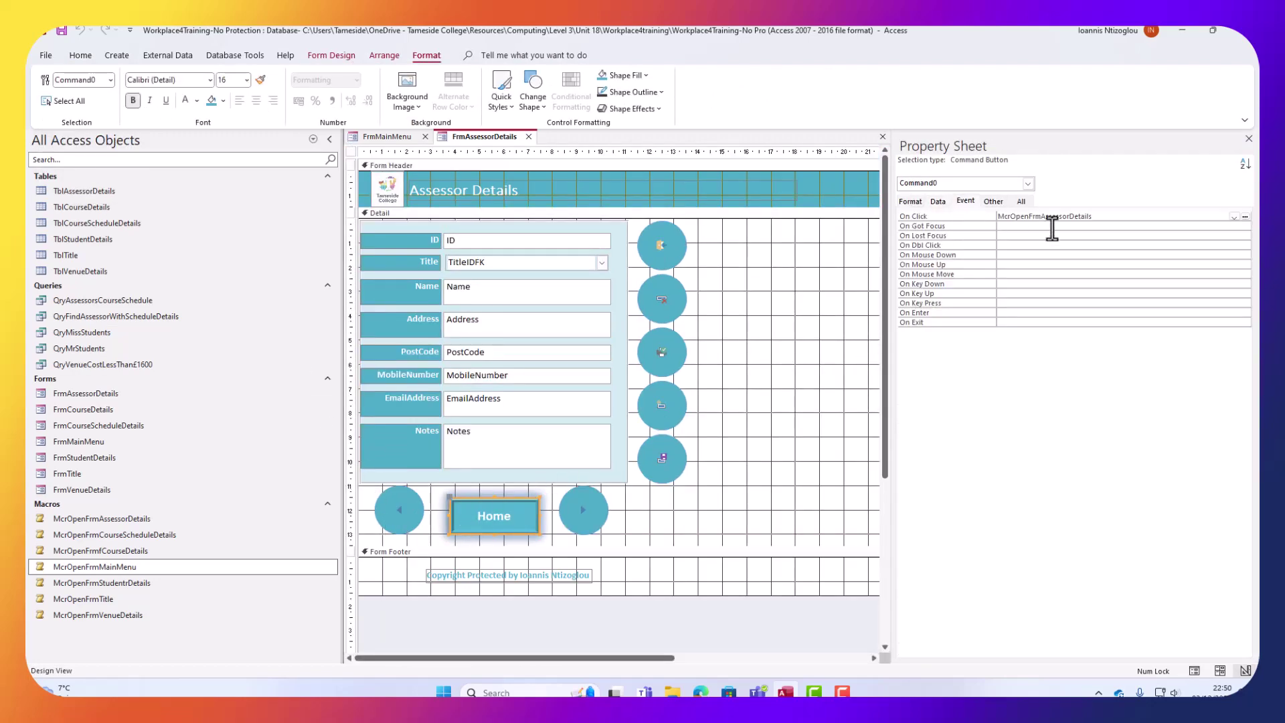
{"action": "left_click", "coordinate": [1234, 216]}
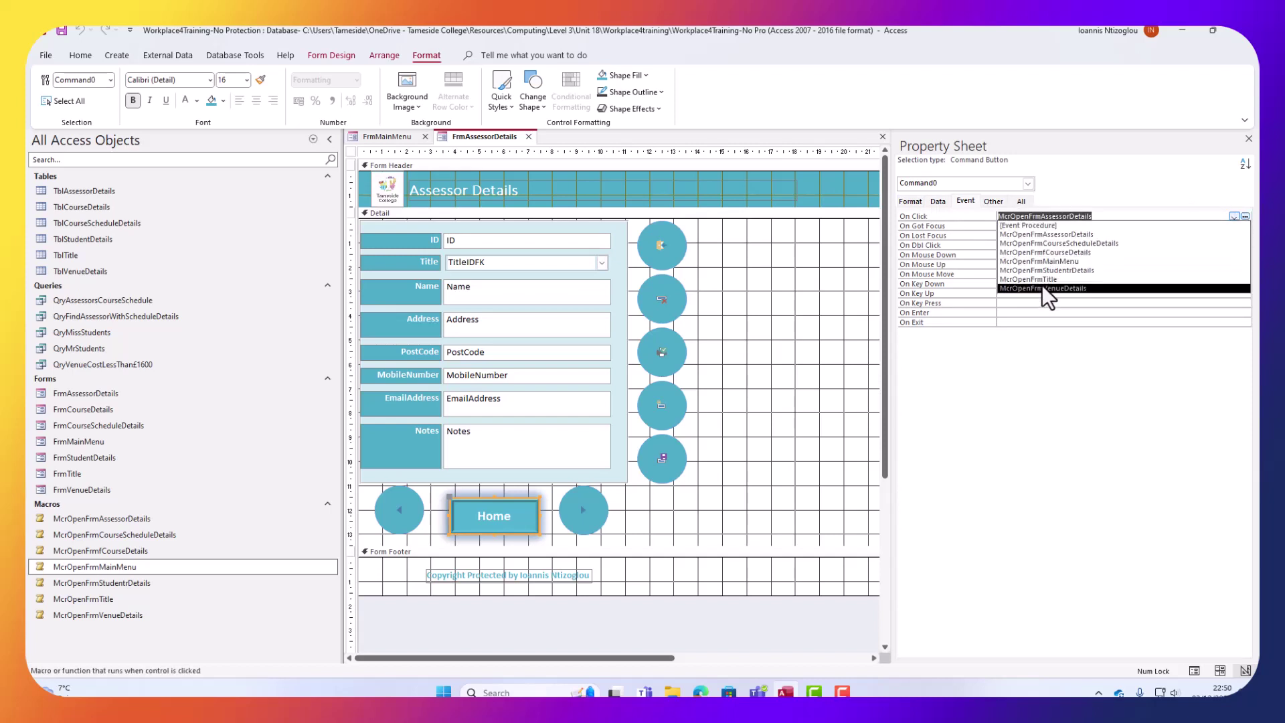
{"action": "left_click", "coordinate": [1059, 260]}
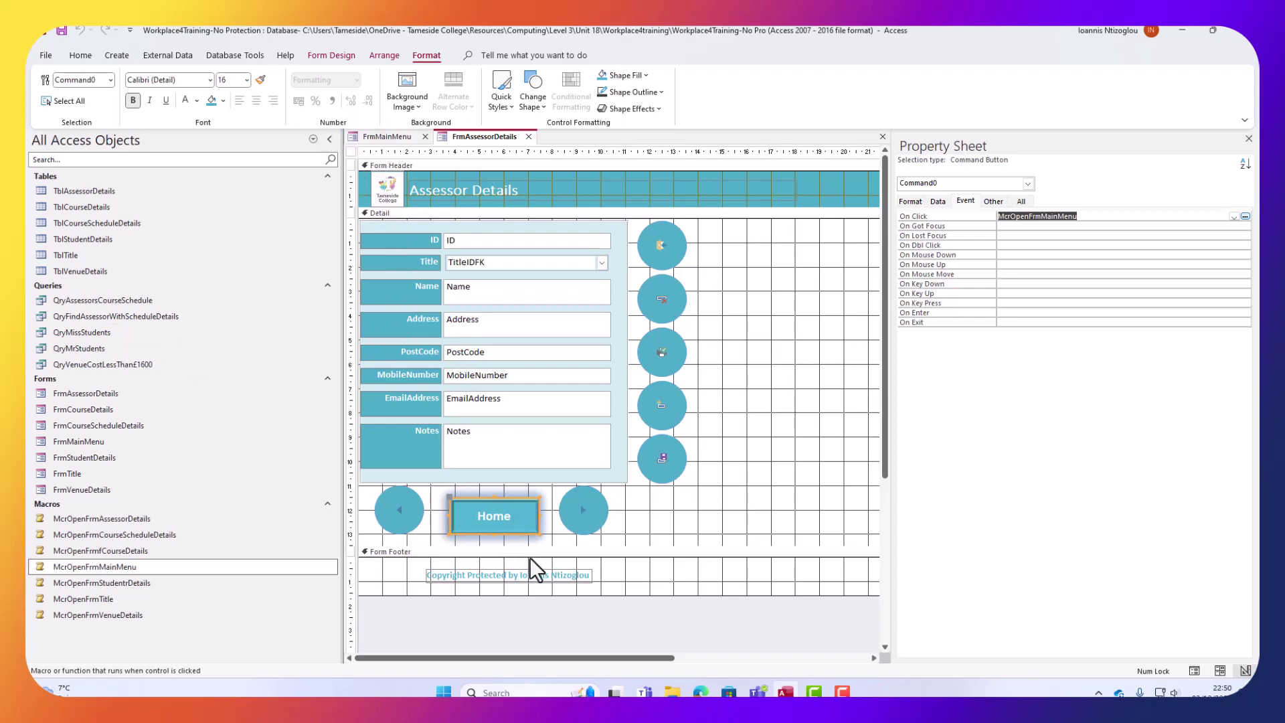
{"action": "left_click", "coordinate": [532, 536]}
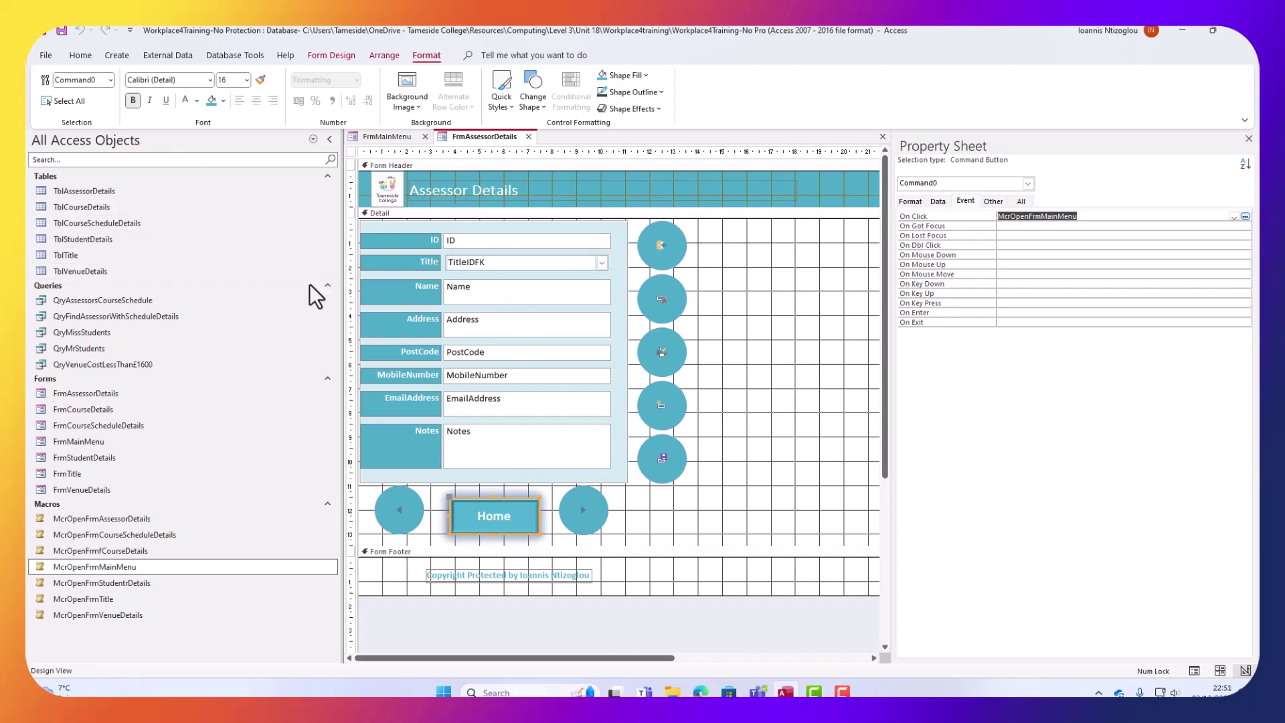
{"action": "left_click", "coordinate": [528, 137]}
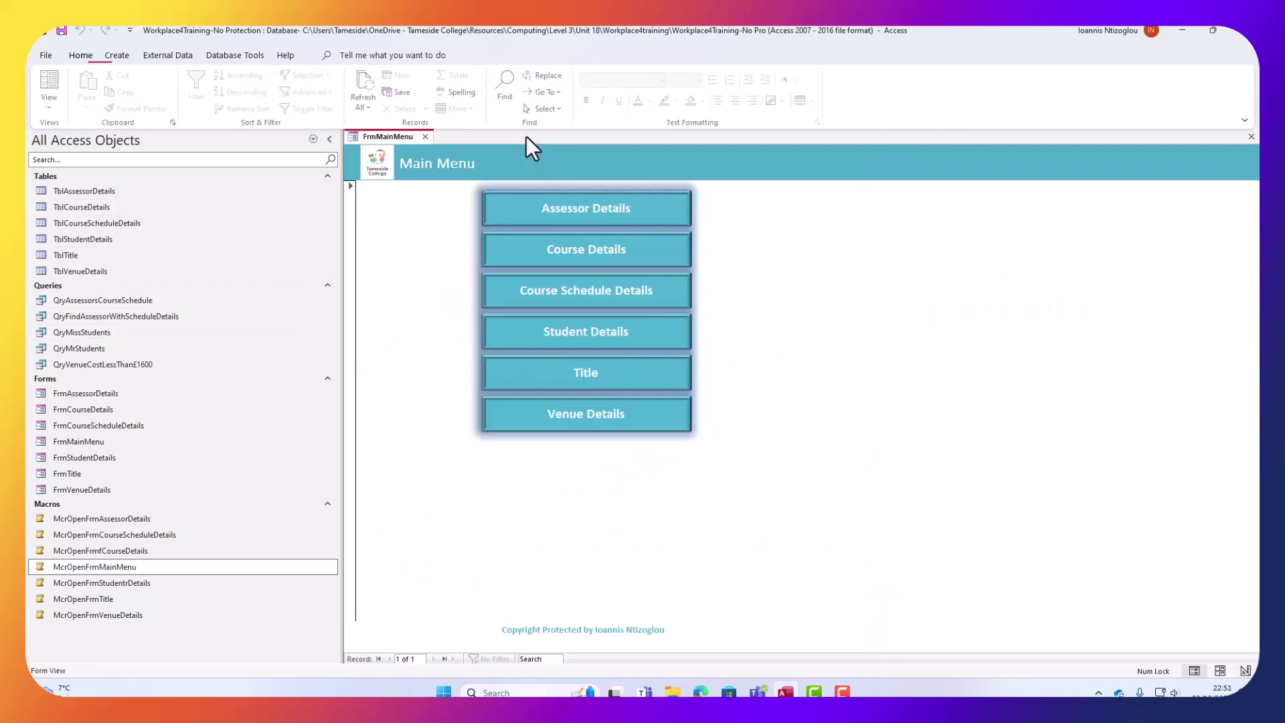
Open FrmCourseDetails in Design View and set its Home button's On Click event to McrOpenFrmMainMenu.
{"action": "right_click", "coordinate": [70, 408]}
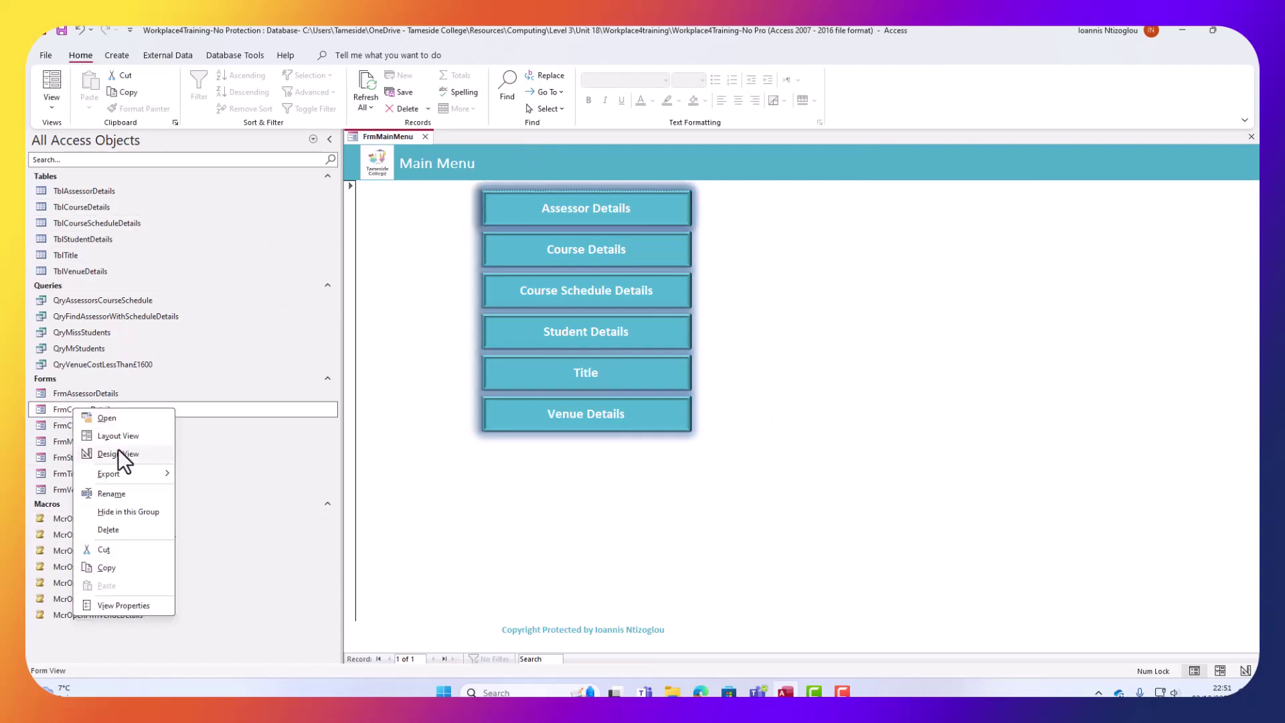
{"action": "left_click", "coordinate": [118, 454]}
{"action": "left_click", "coordinate": [549, 488]}
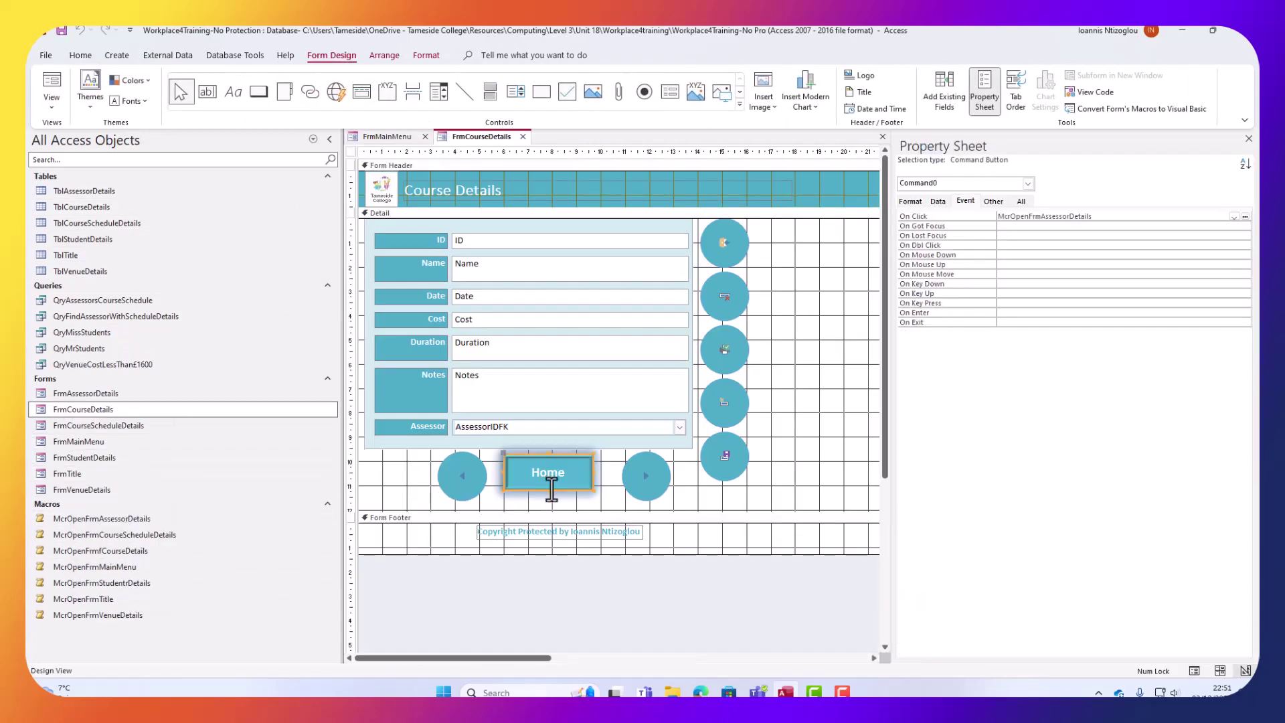
{"action": "left_click", "coordinate": [1235, 215]}
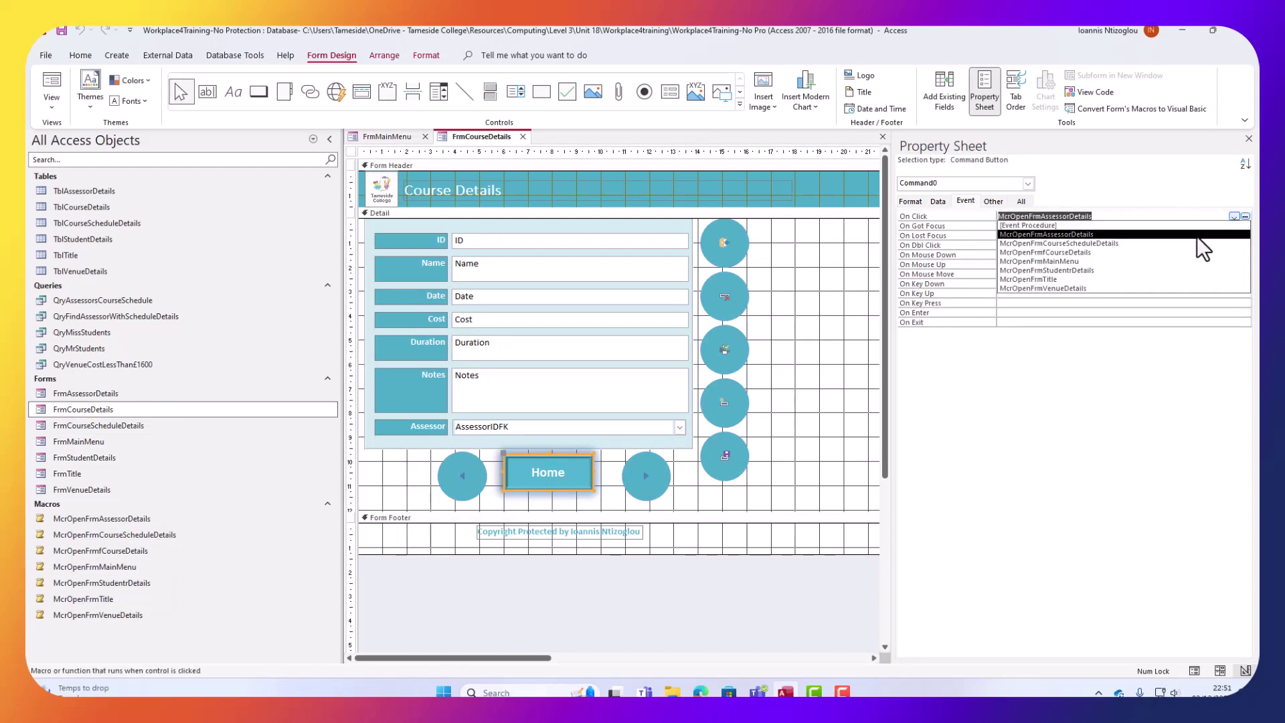
{"action": "left_click", "coordinate": [1067, 261]}
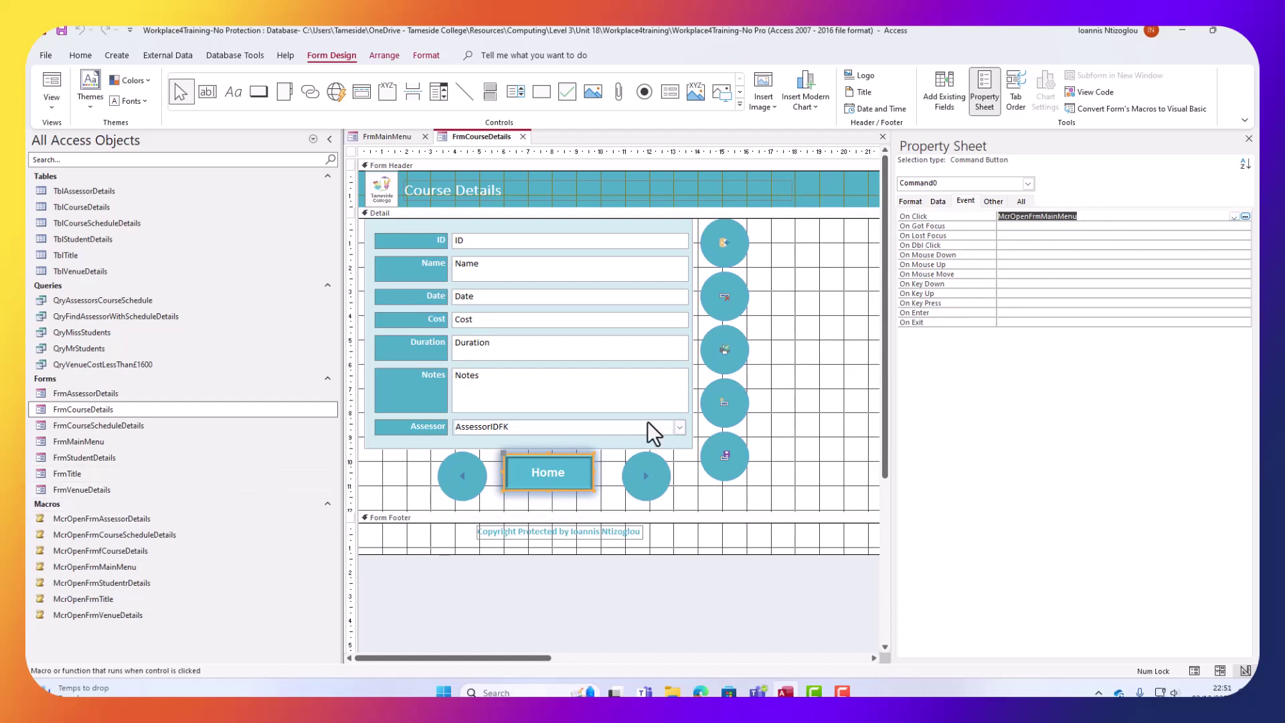
Open FrmCourseScheduleDetails in Design View and replace its Home button with a copy of FrmCourseDetails' Home button.
{"action": "left_click", "coordinate": [573, 480]}
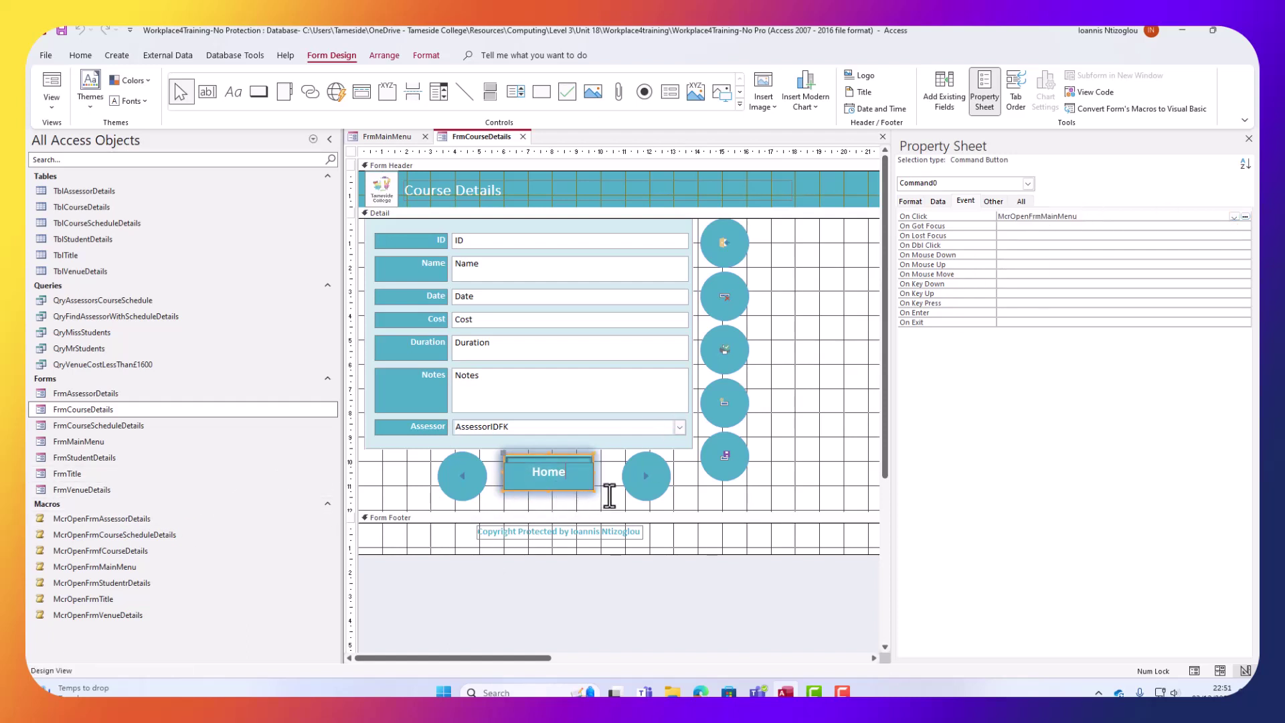
{"action": "left_click", "coordinate": [806, 477]}
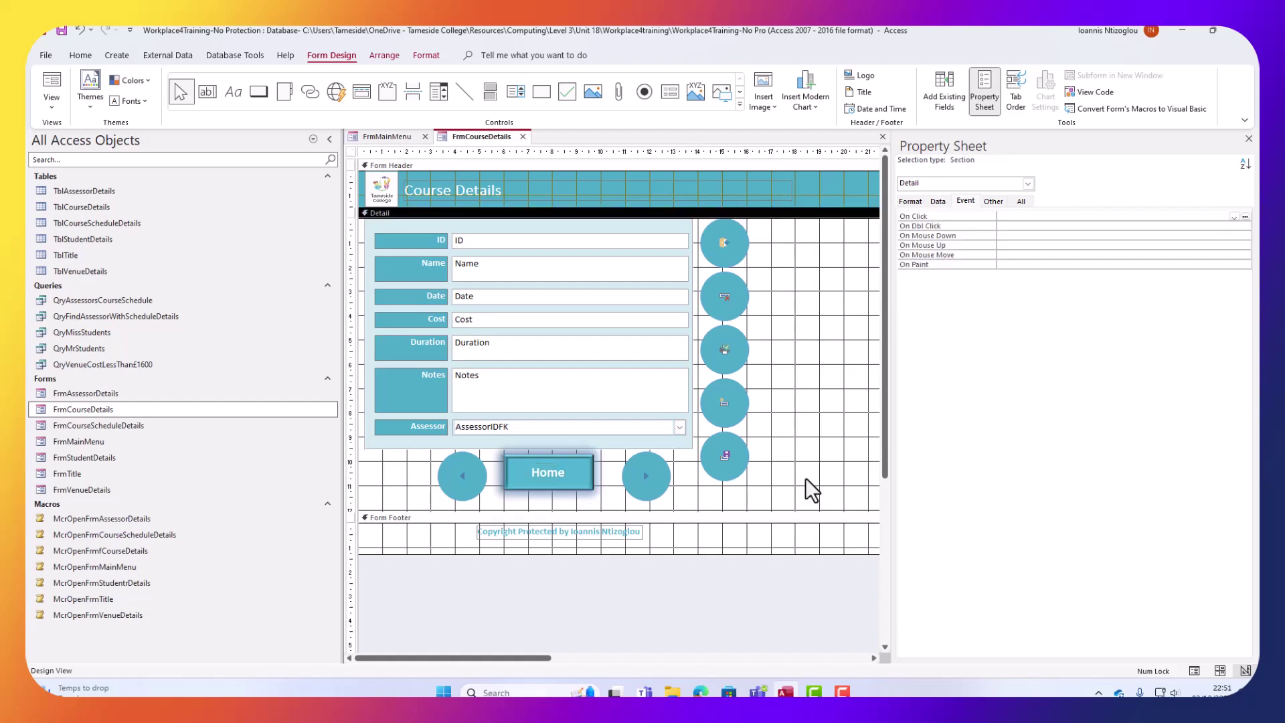
{"action": "left_click", "coordinate": [563, 487]}
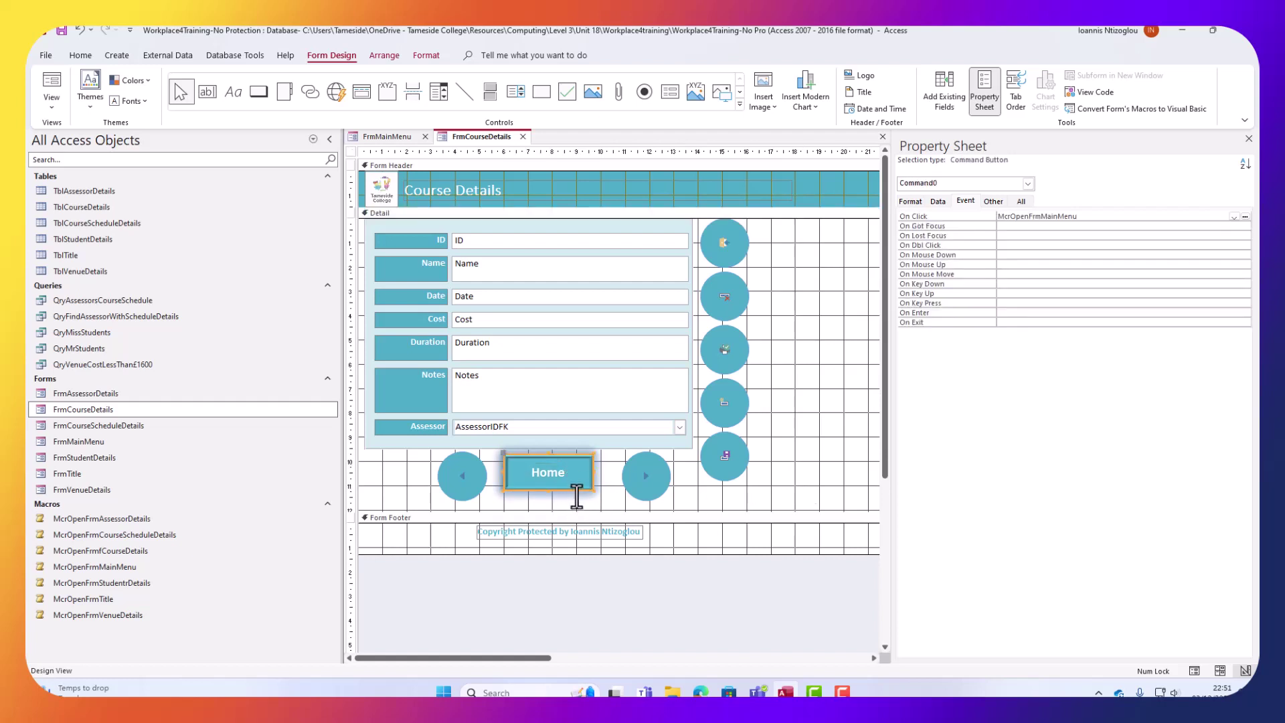
{"action": "left_click", "coordinate": [114, 427]}
{"action": "right_click", "coordinate": [115, 427]}
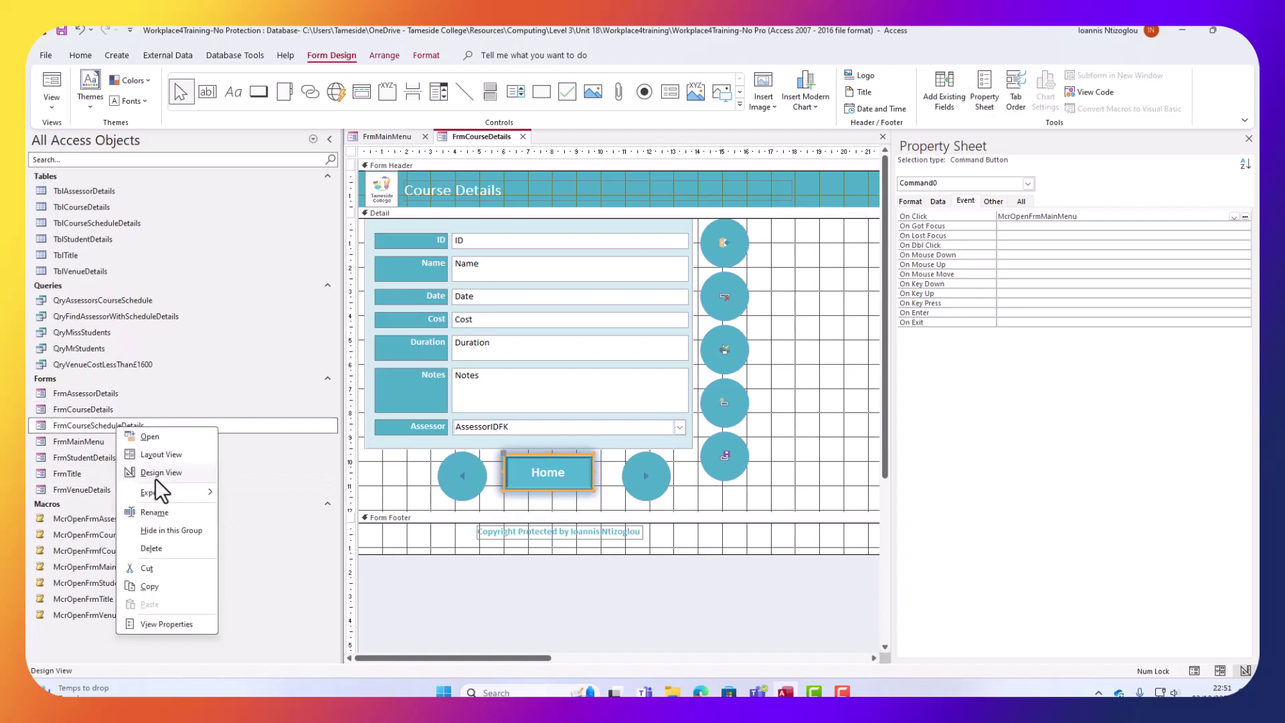
{"action": "left_click", "coordinate": [158, 475]}
{"action": "left_click", "coordinate": [537, 549]}
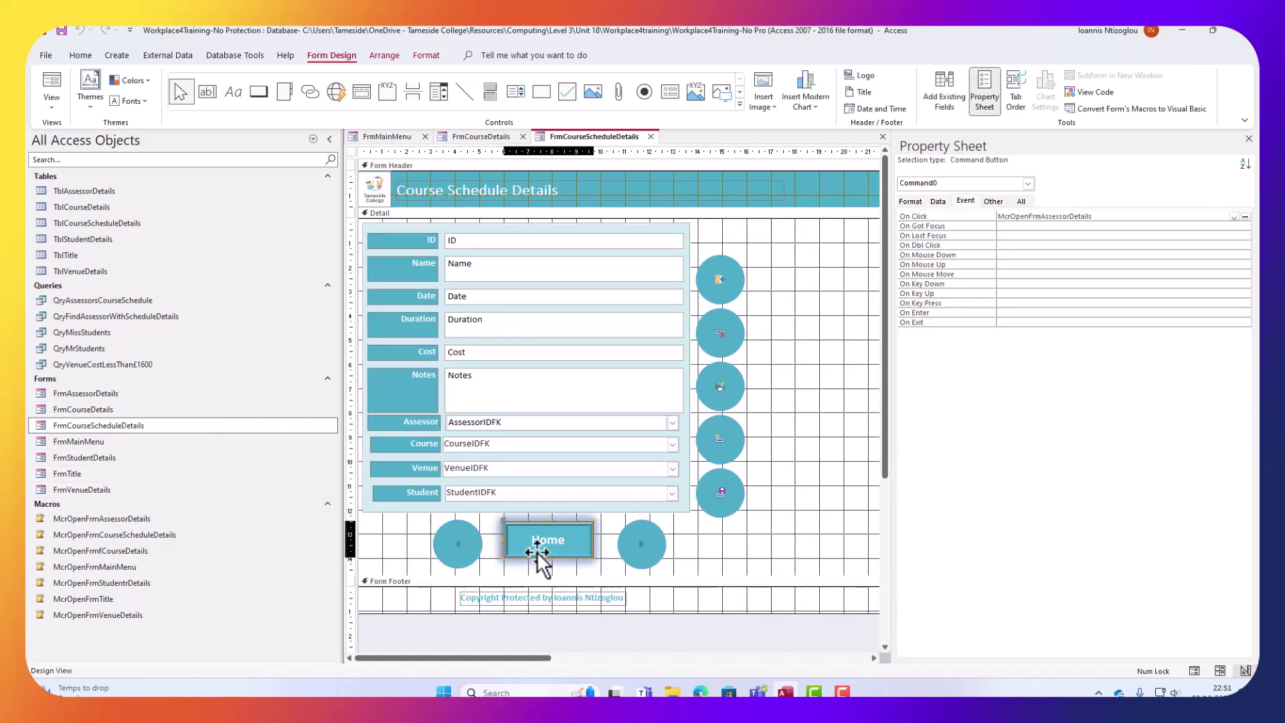
{"action": "mouse_move", "coordinate": [758, 693]}
{"action": "key", "text": "ctrl+x"}
{"action": "key", "text": "ctrl+v"}
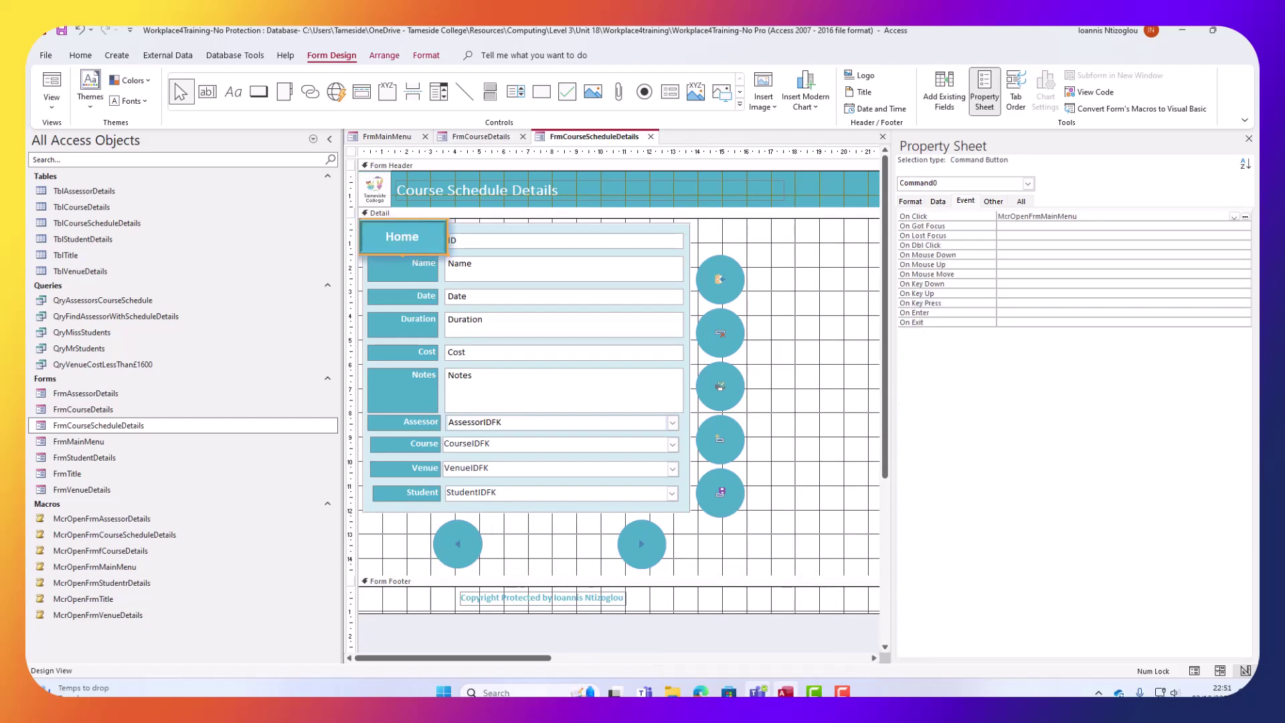
Move the pasted Home button on FrmCourseScheduleDetails to between the previous and next record buttons below the fields.
{"action": "left_click", "coordinate": [410, 257]}
{"action": "left_click", "coordinate": [831, 318]}
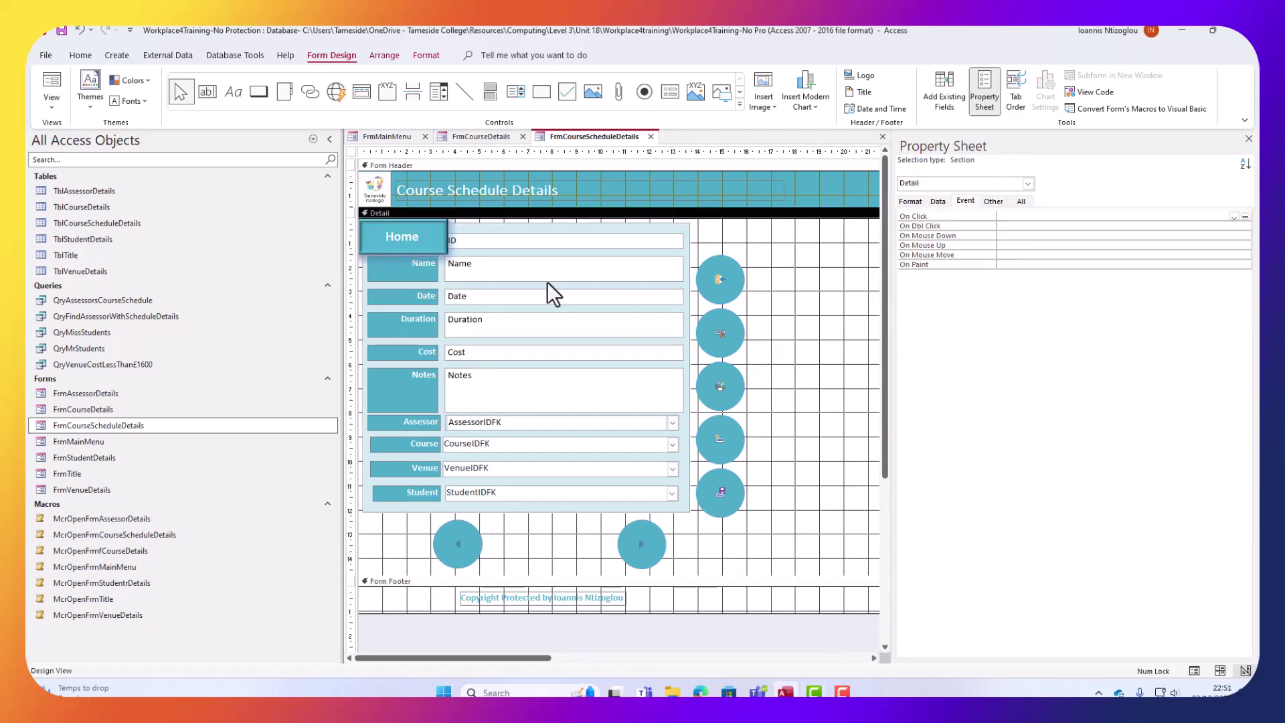
{"action": "left_click", "coordinate": [442, 247]}
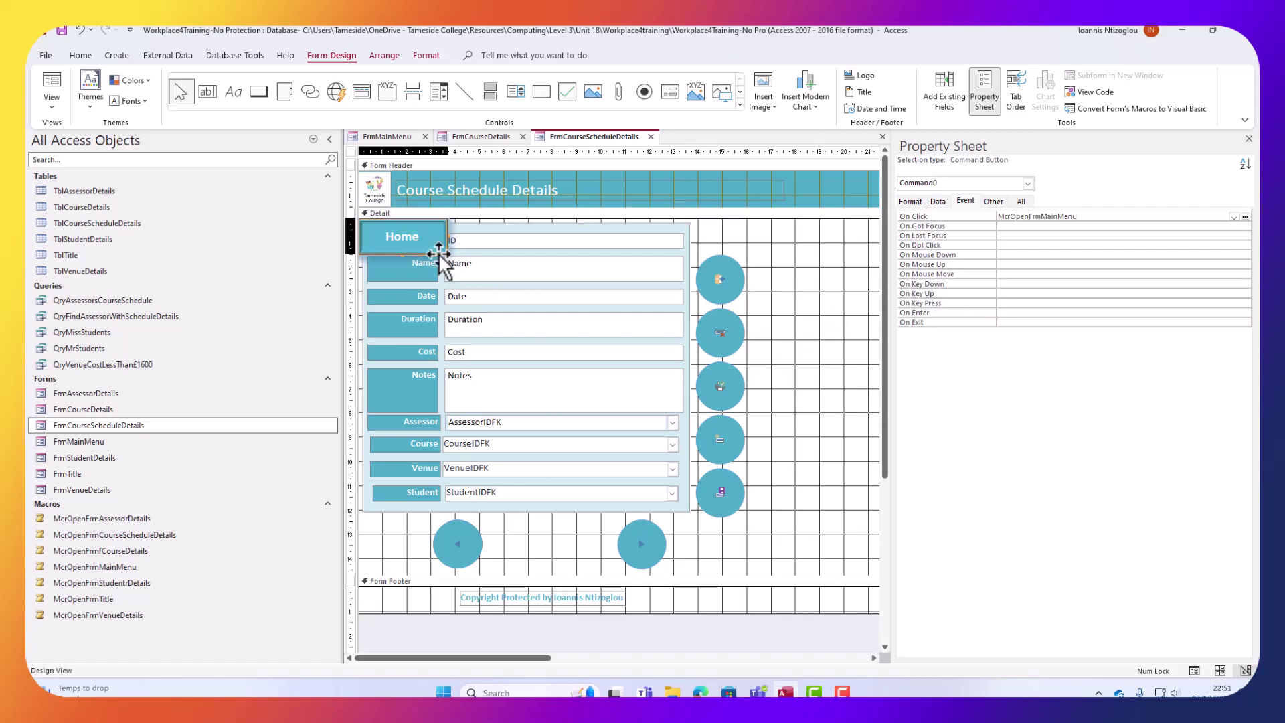
{"action": "left_click_drag", "start_coordinate": [439, 253], "coordinate": [589, 564]}
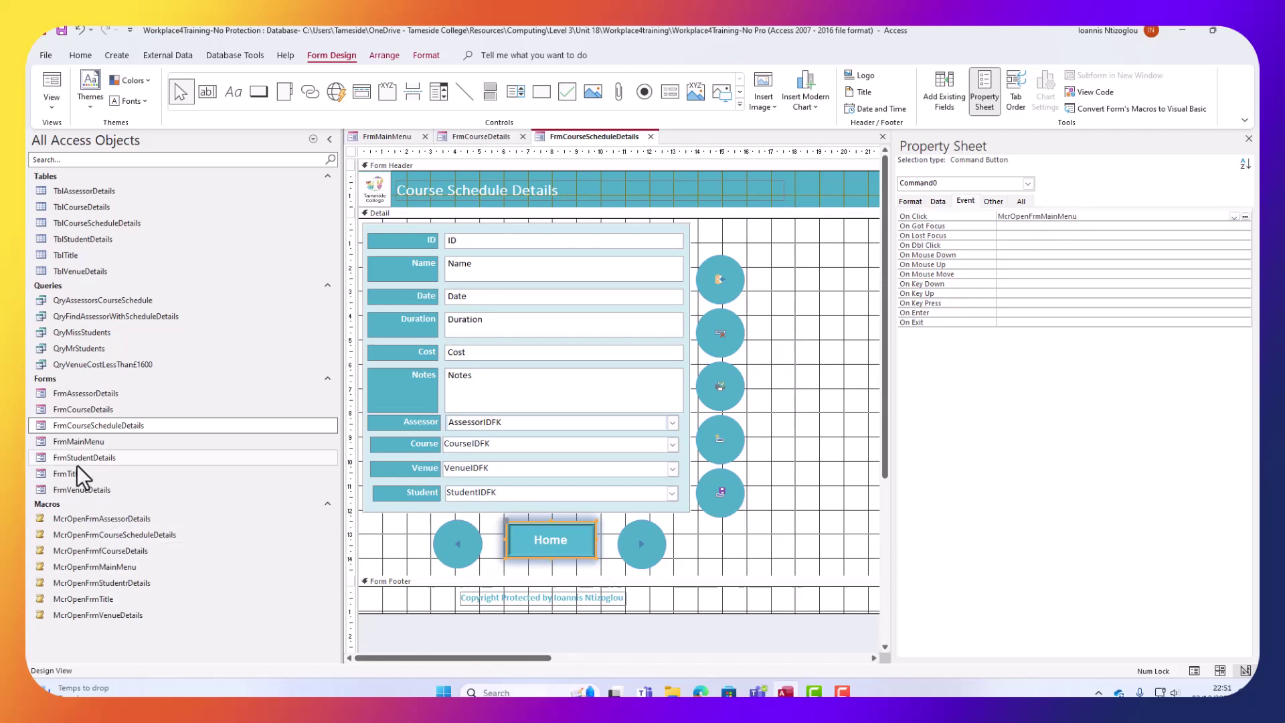
Open FrmStudentDetails in Design View and set its Home button's On Click event to McrOpenFrmMainMenu.
{"action": "right_click", "coordinate": [79, 443]}
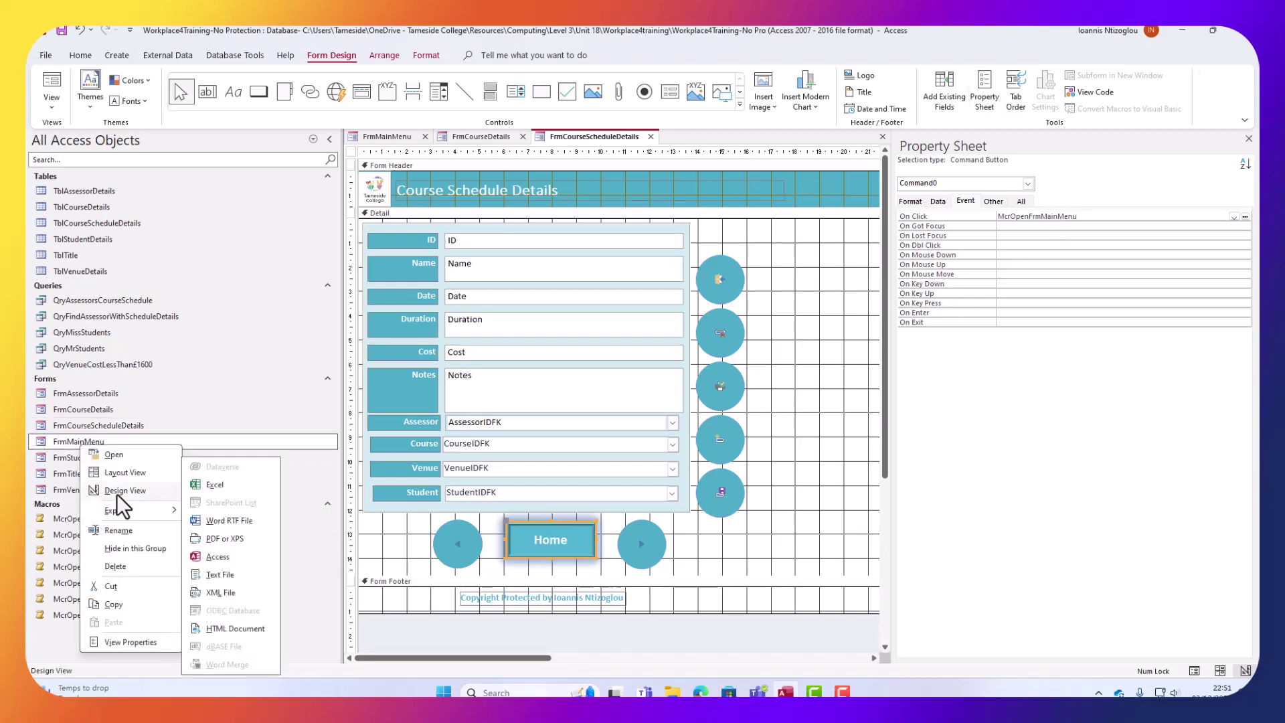
{"action": "left_click", "coordinate": [119, 491]}
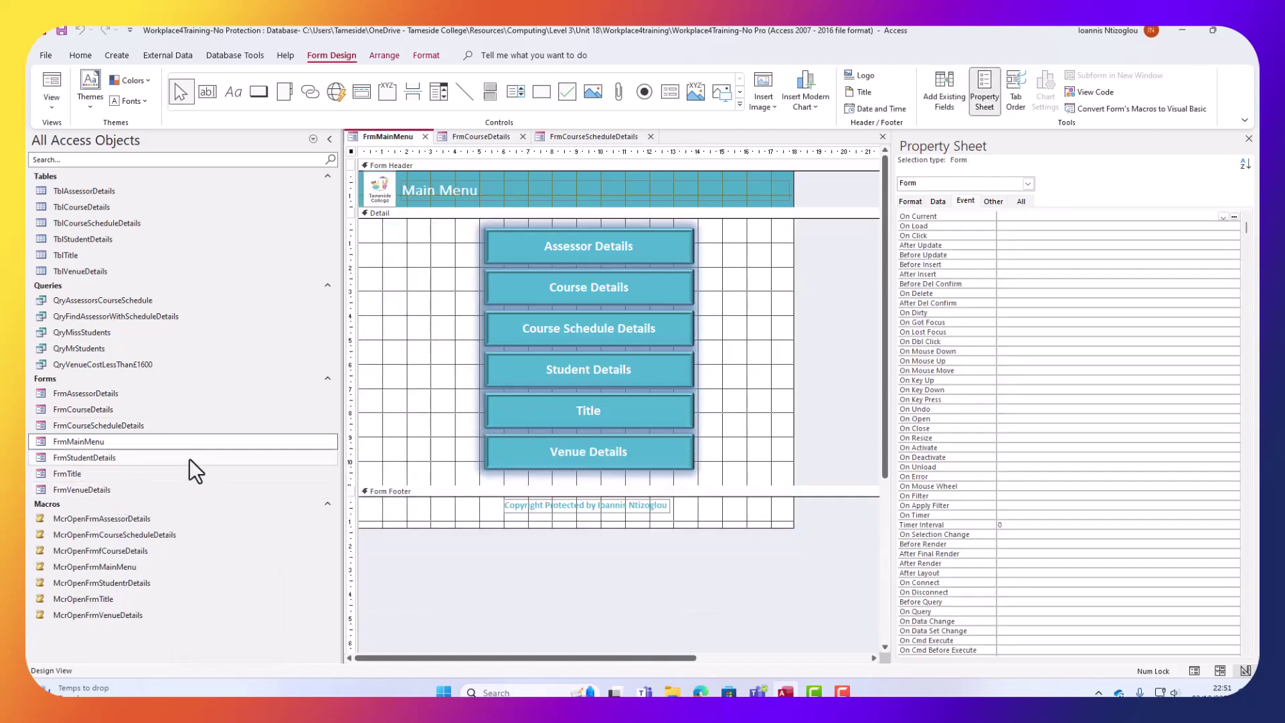
{"action": "right_click", "coordinate": [80, 459]}
{"action": "left_click", "coordinate": [116, 505]}
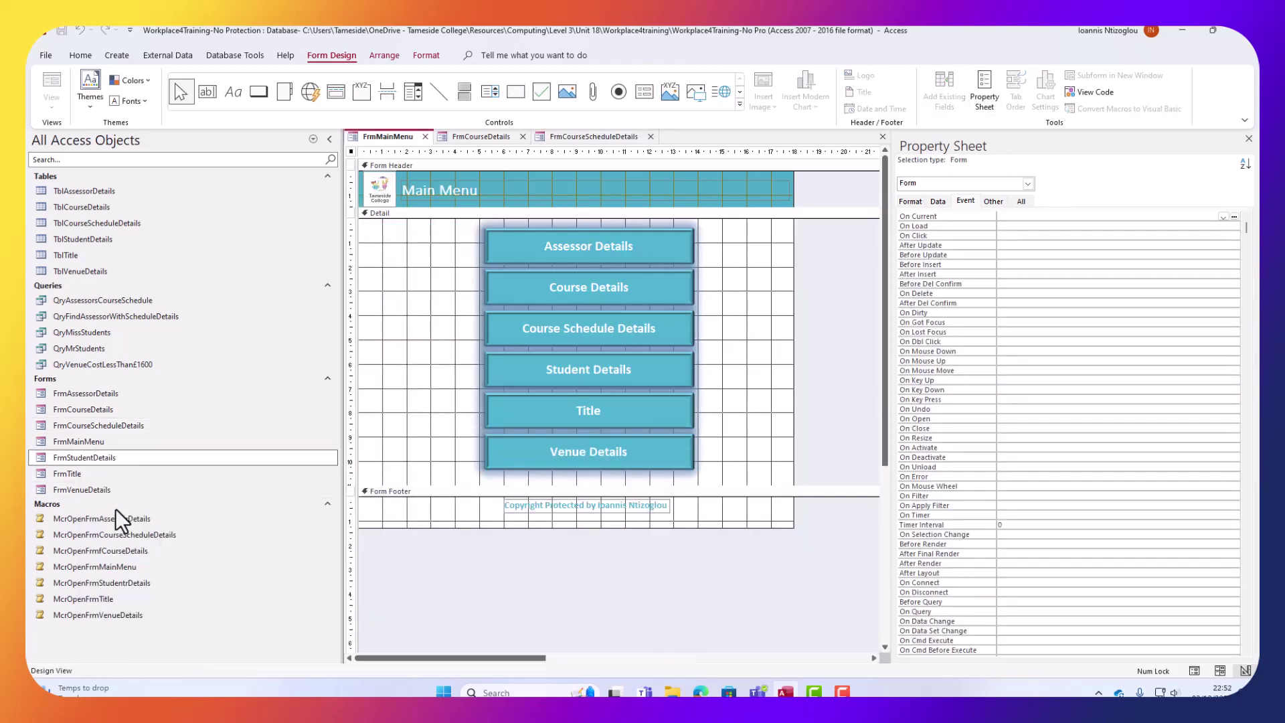
{"action": "left_click", "coordinate": [512, 545]}
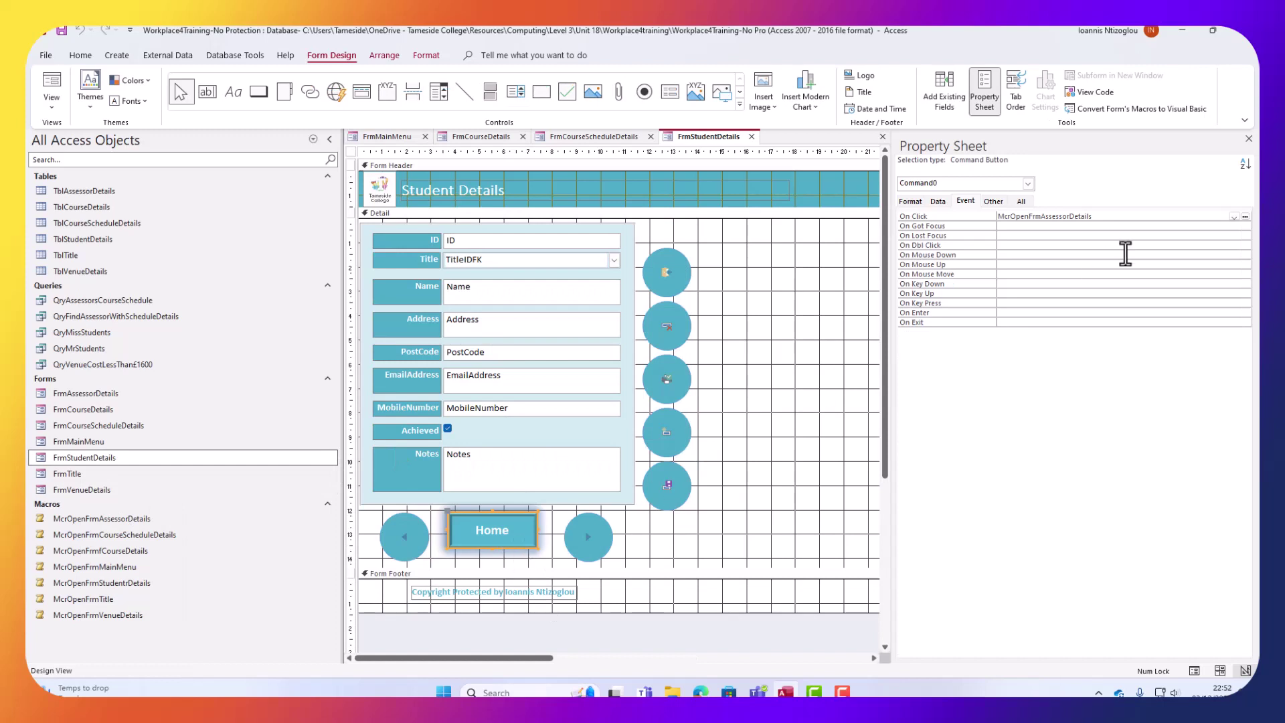
{"action": "left_click", "coordinate": [1234, 217]}
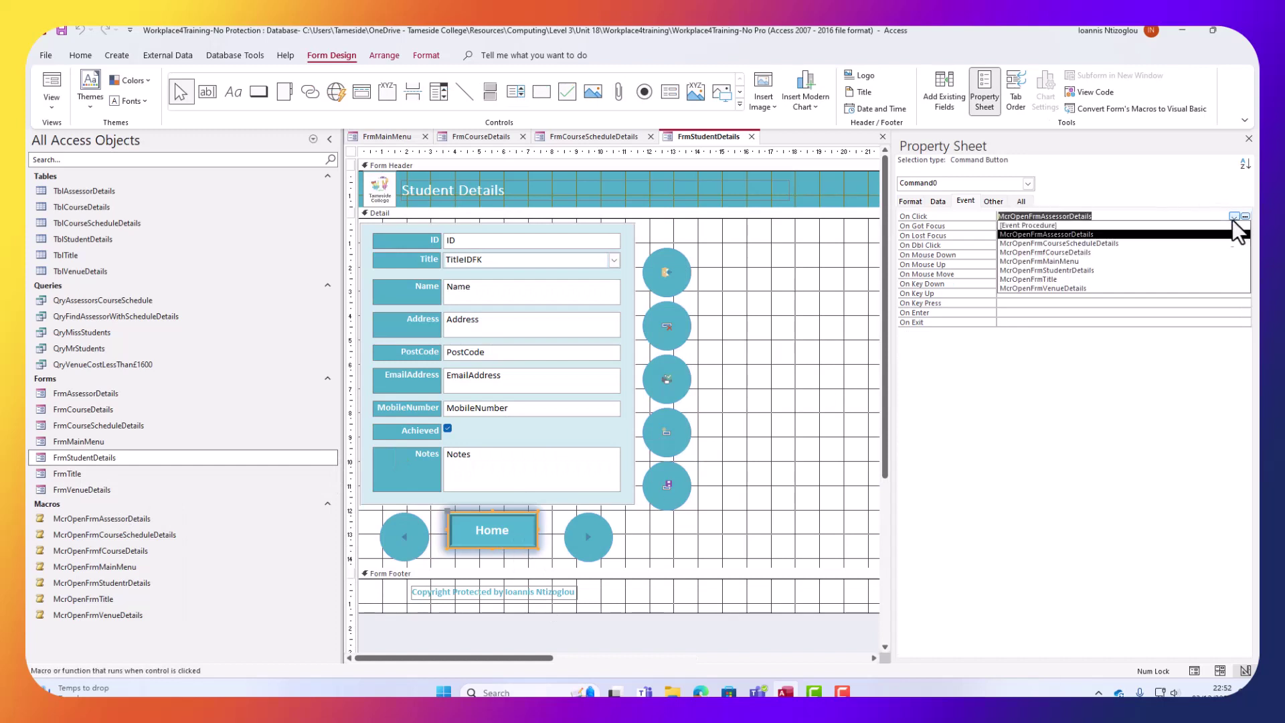
{"action": "left_click", "coordinate": [1051, 260]}
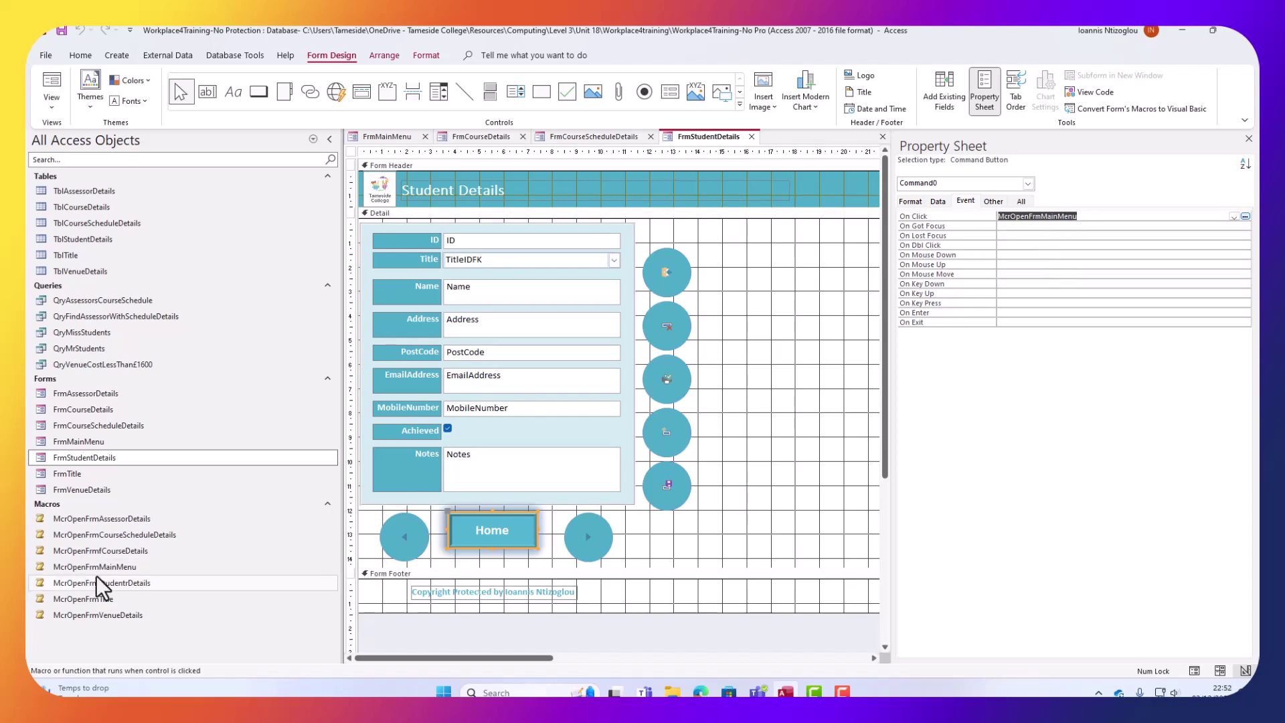
Open FrmTitle in Design View and set its Home button's On Click event to McrOpenFrmMainMenu.
{"action": "right_click", "coordinate": [90, 472]}
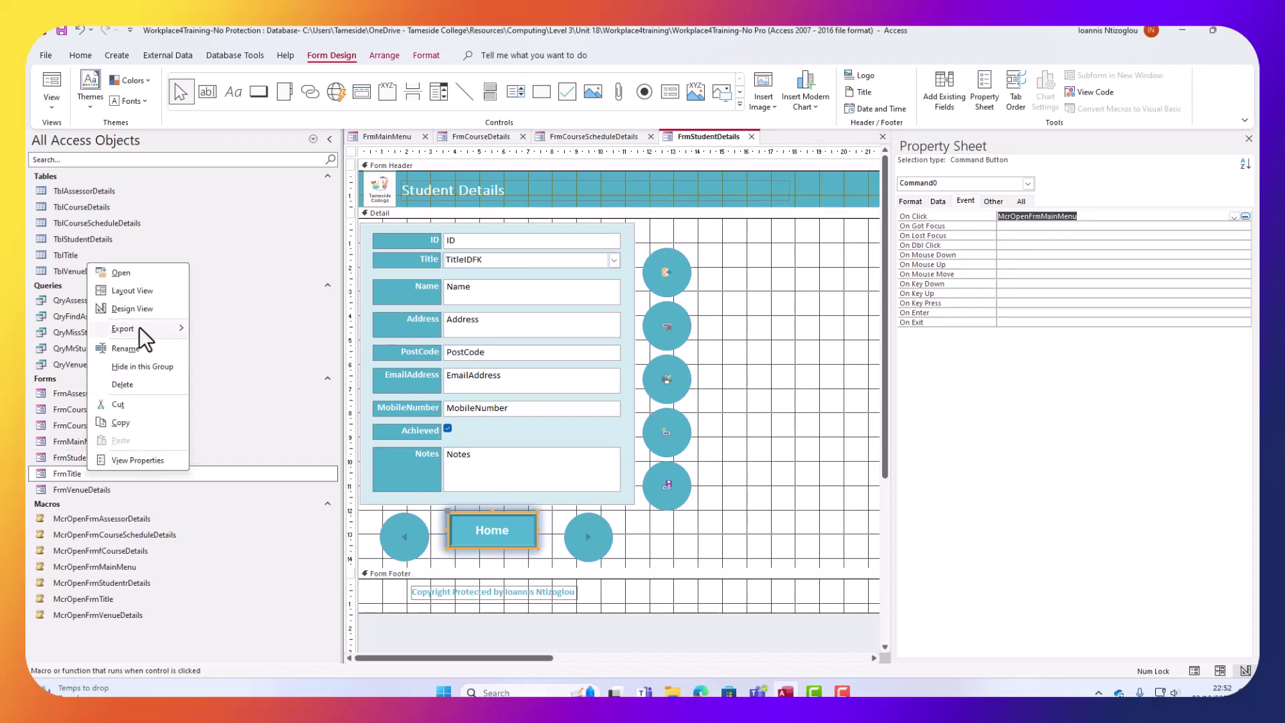
{"action": "left_click", "coordinate": [141, 309]}
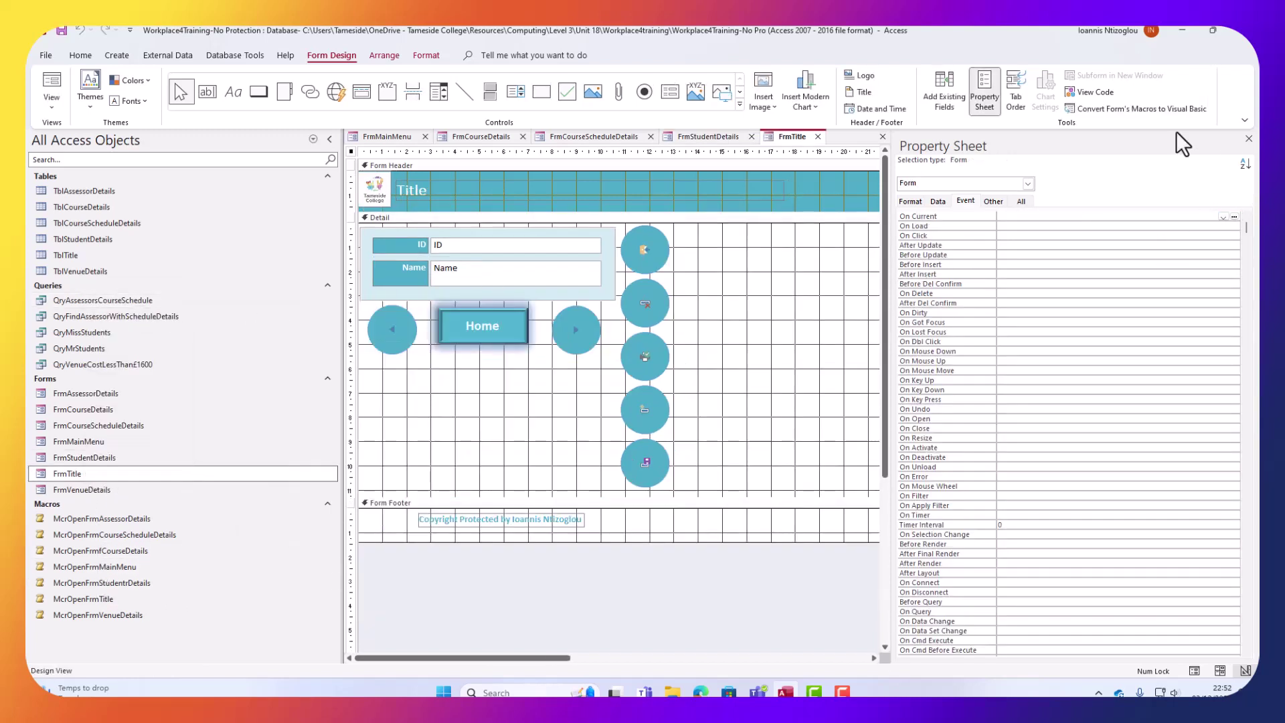
{"action": "left_click", "coordinate": [449, 316]}
{"action": "left_click", "coordinate": [1127, 218]}
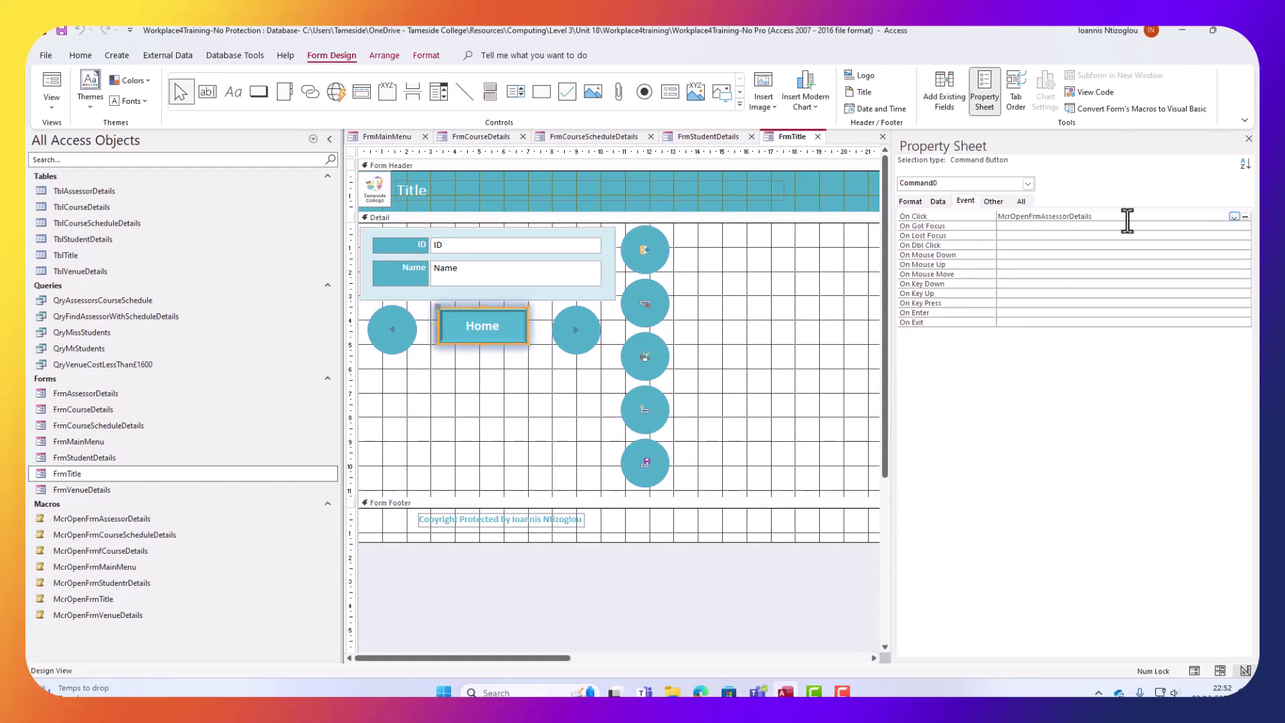
{"action": "left_click", "coordinate": [1234, 216]}
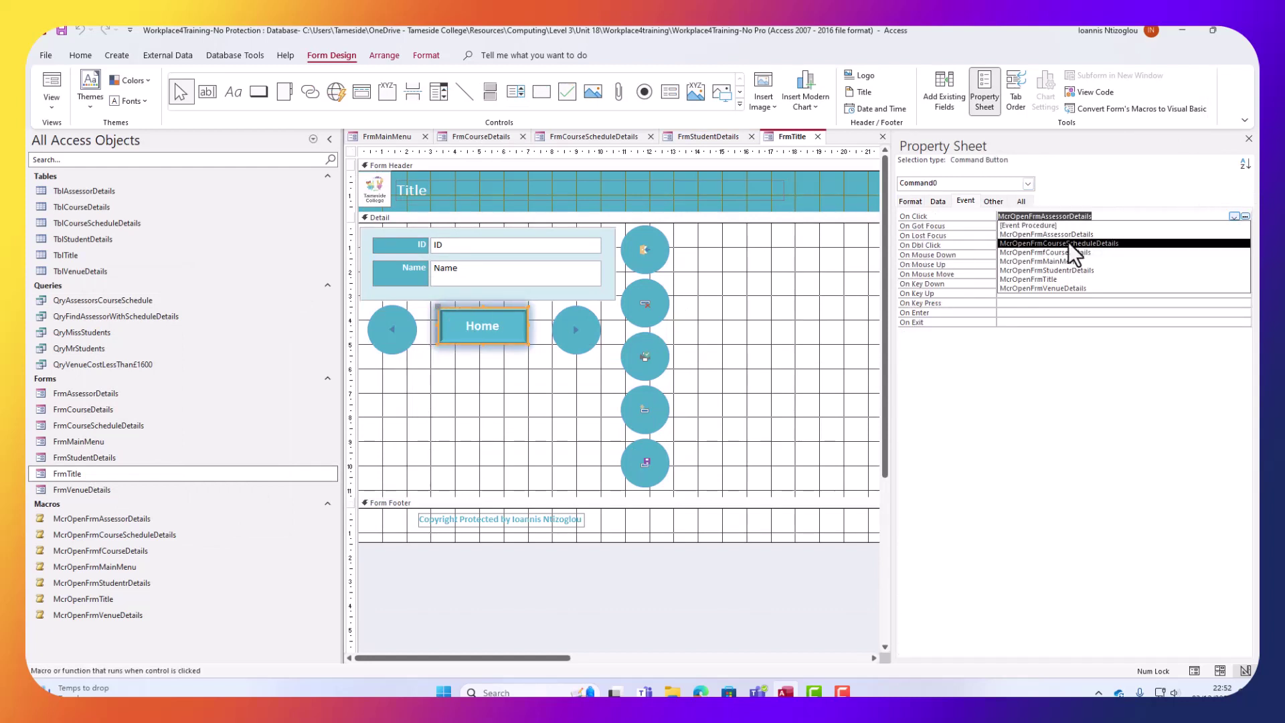
{"action": "left_click", "coordinate": [1060, 262]}
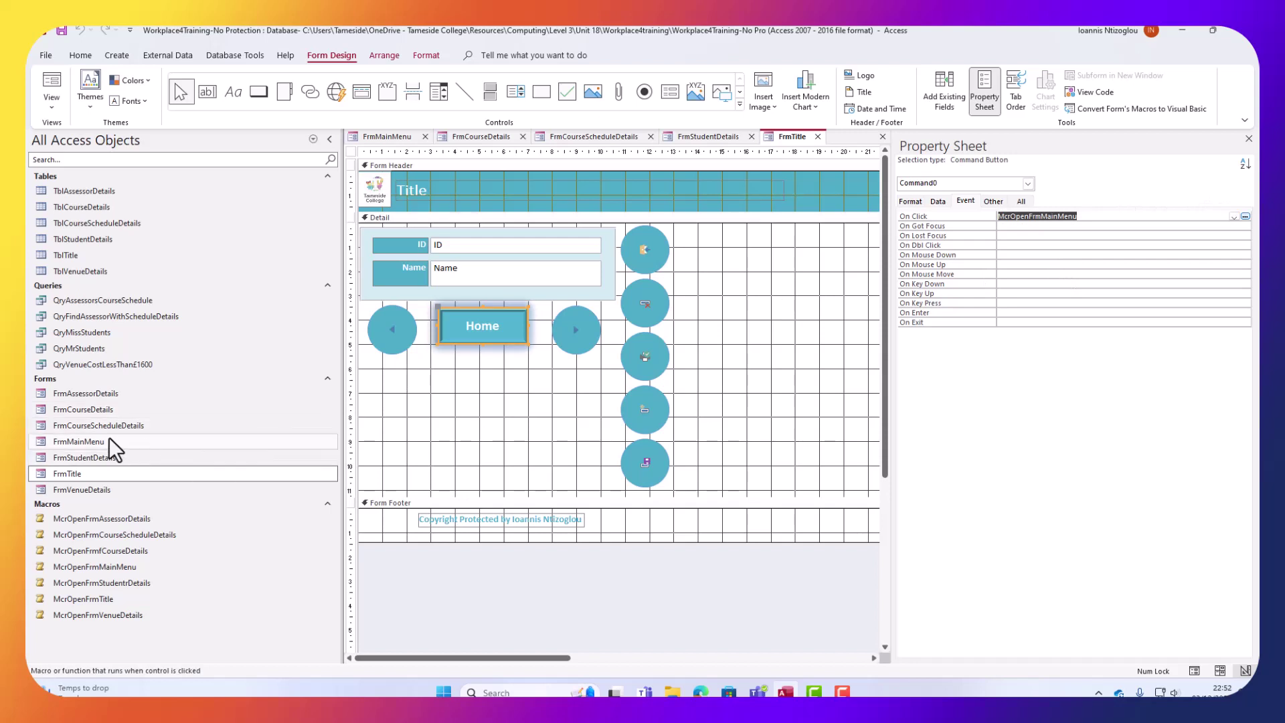
Open FrmVenueDetails in Design View and set its Home button's On Click event to McrOpenFrmMainMenu.
{"action": "left_click", "coordinate": [70, 494]}
{"action": "right_click", "coordinate": [69, 493]}
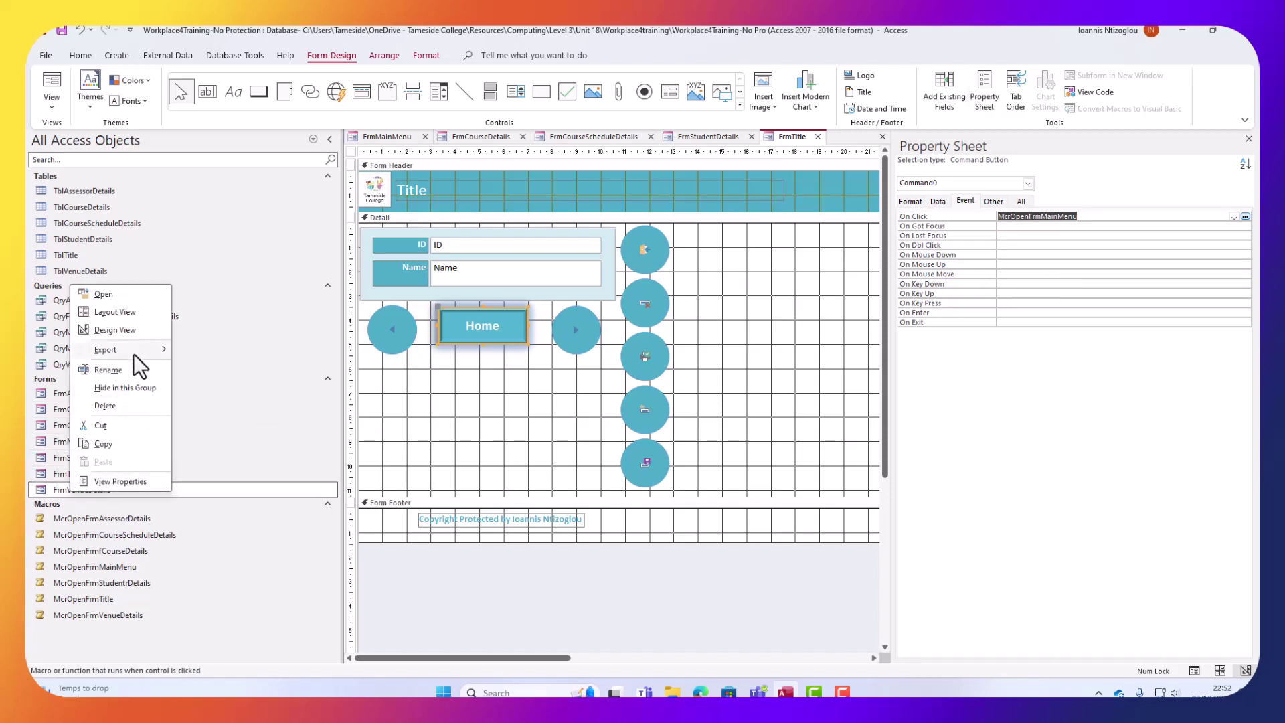
{"action": "left_click", "coordinate": [131, 335]}
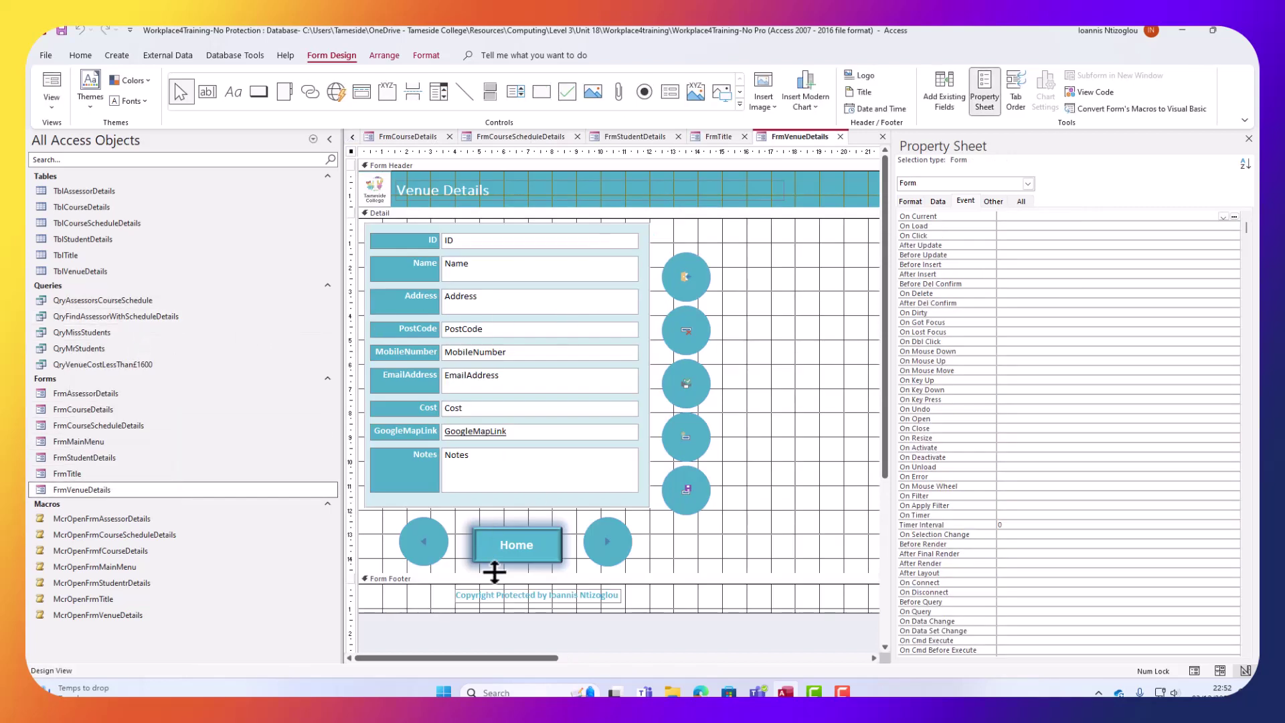
{"action": "left_click", "coordinate": [512, 542]}
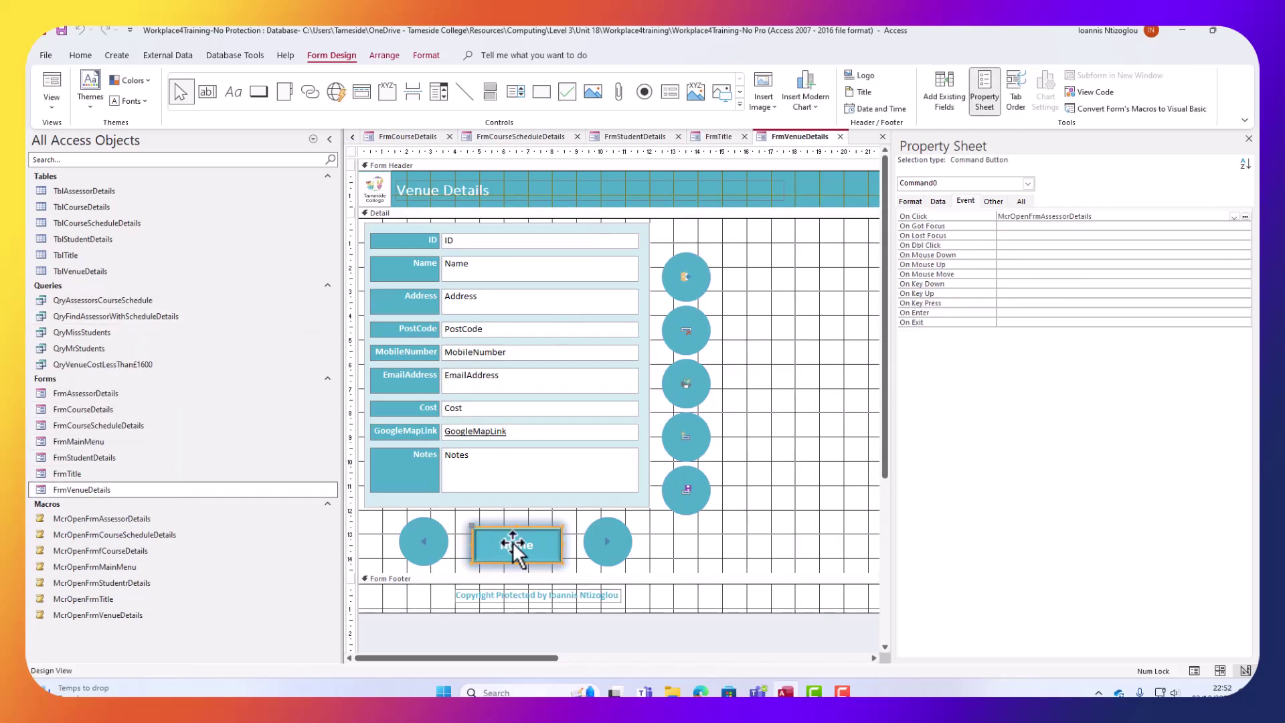
{"action": "left_click", "coordinate": [1234, 215]}
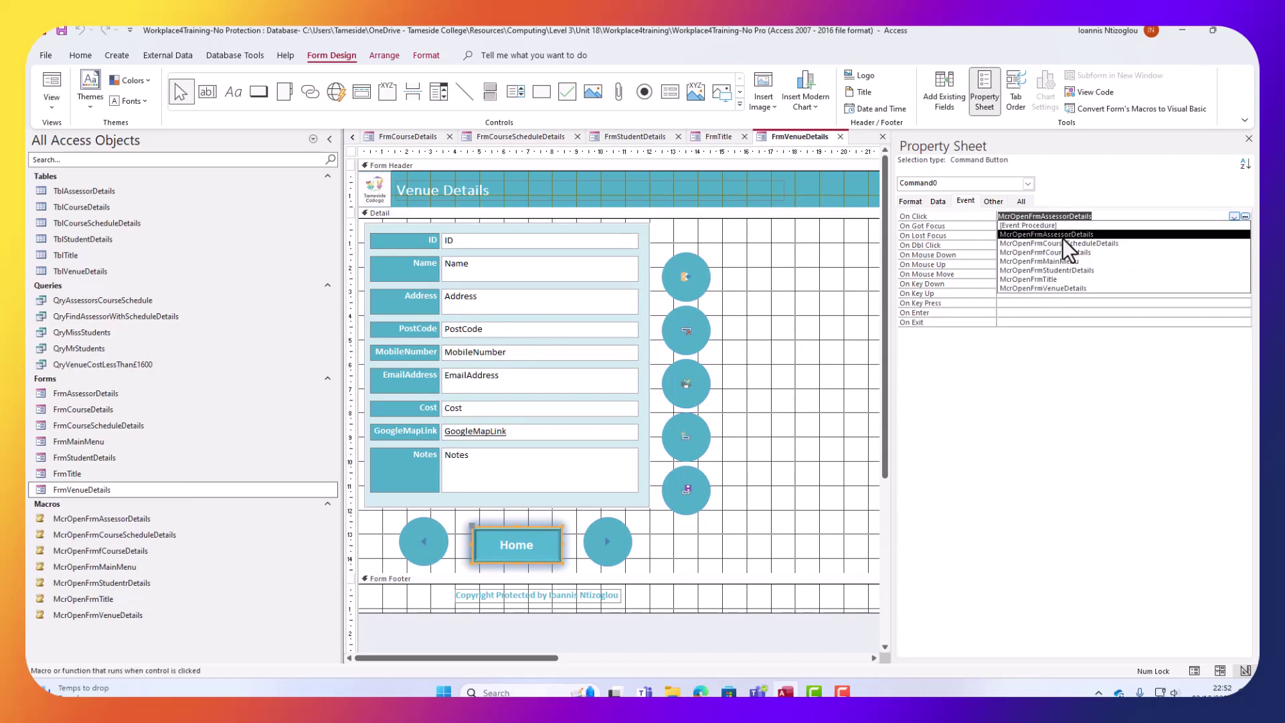
{"action": "left_click", "coordinate": [1056, 261]}
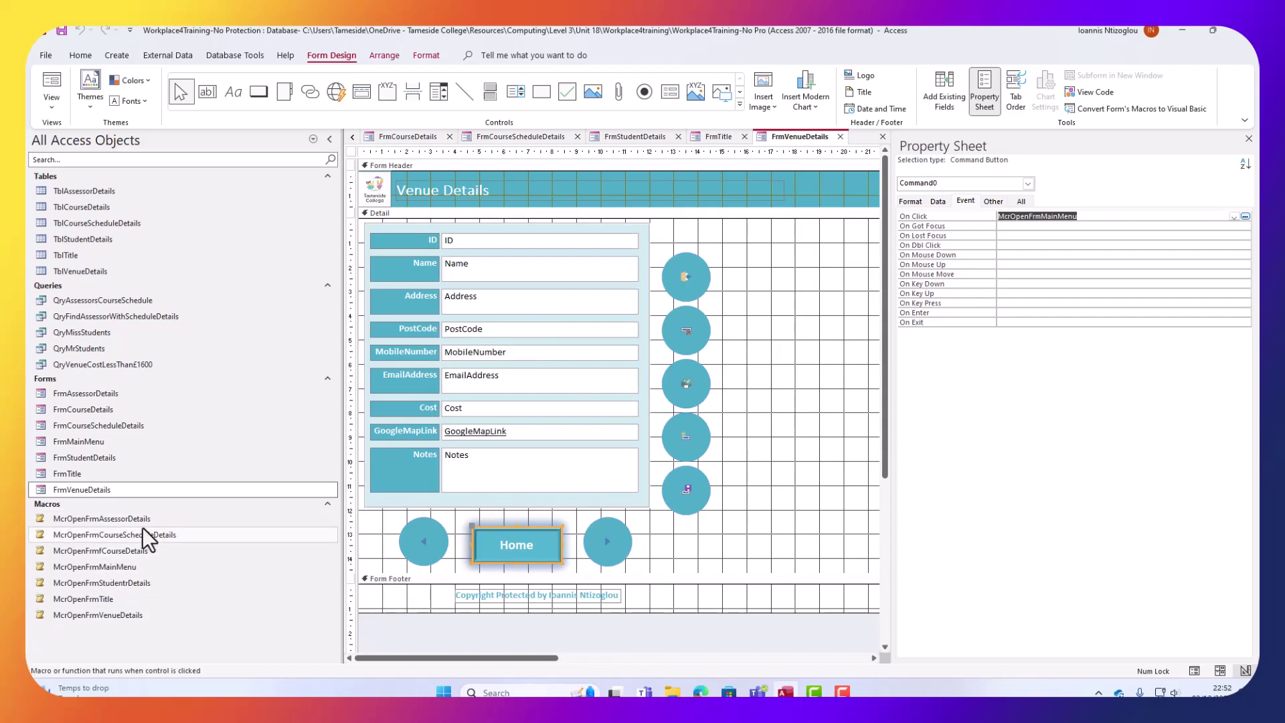
Apply a Bevel shape effect to the uppermost round button beside the fields on FrmVenueDetails.
{"action": "left_click", "coordinate": [743, 375]}
{"action": "left_click", "coordinate": [682, 287]}
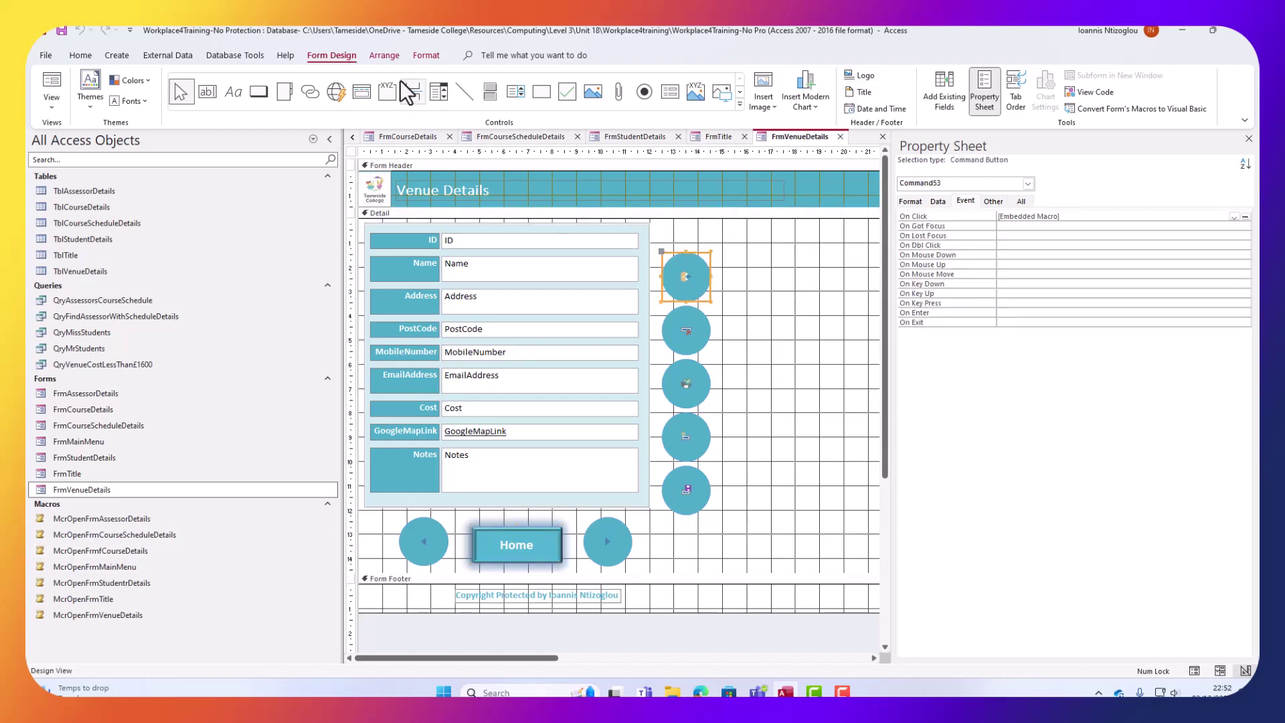
{"action": "left_click", "coordinate": [416, 54]}
{"action": "left_click", "coordinate": [633, 108]}
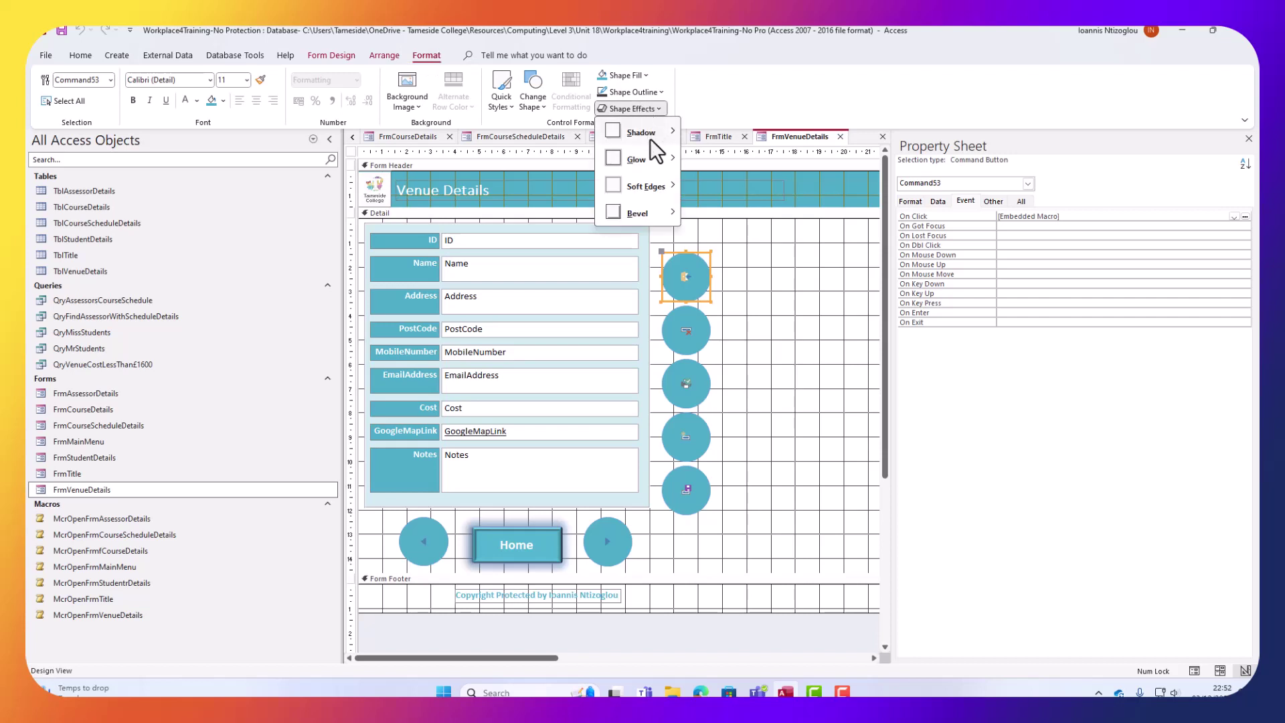
{"action": "mouse_move", "coordinate": [646, 216]}
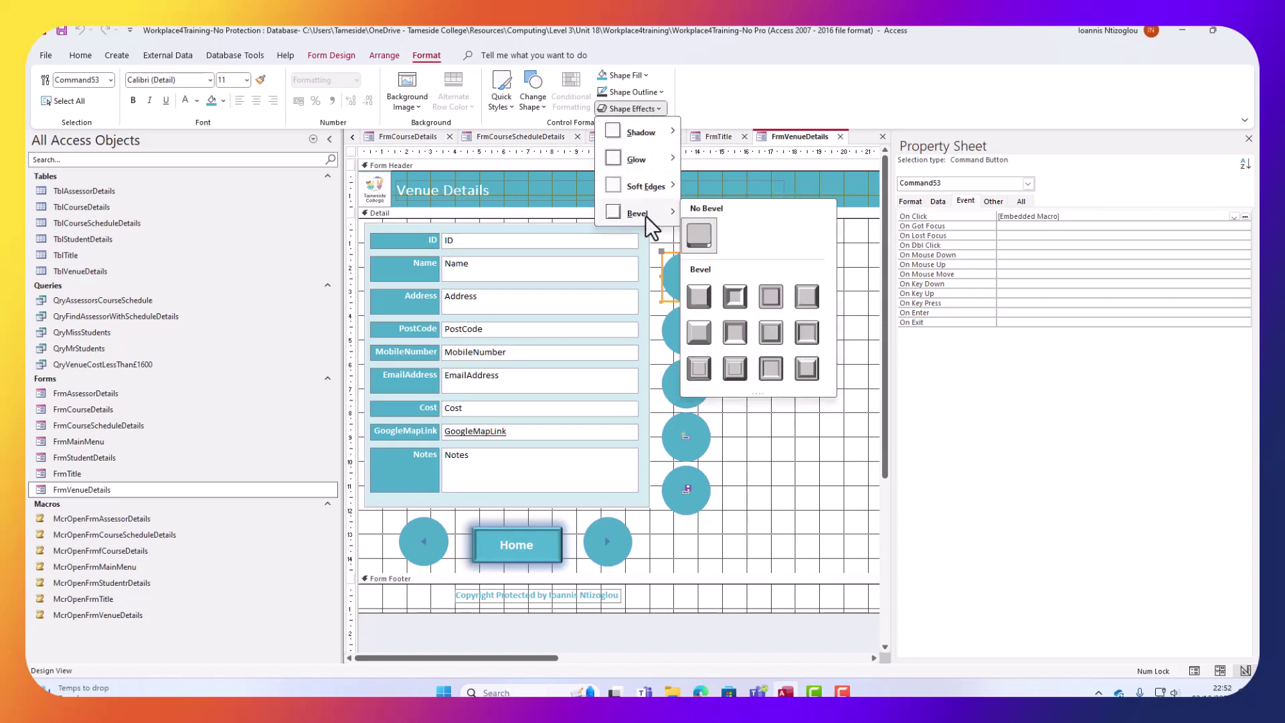
{"action": "left_click", "coordinate": [742, 300]}
{"action": "left_click", "coordinate": [761, 386]}
{"action": "left_click", "coordinate": [677, 284]}
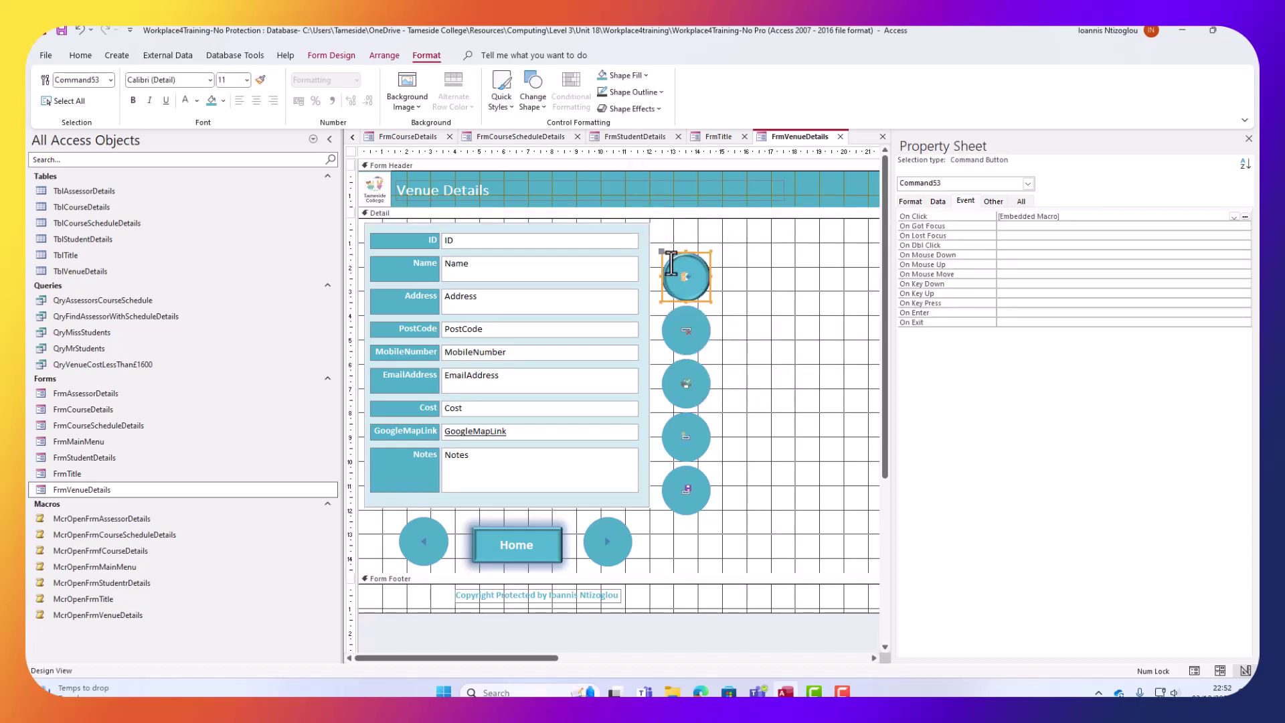
{"action": "left_click", "coordinate": [625, 108]}
{"action": "mouse_move", "coordinate": [648, 216]}
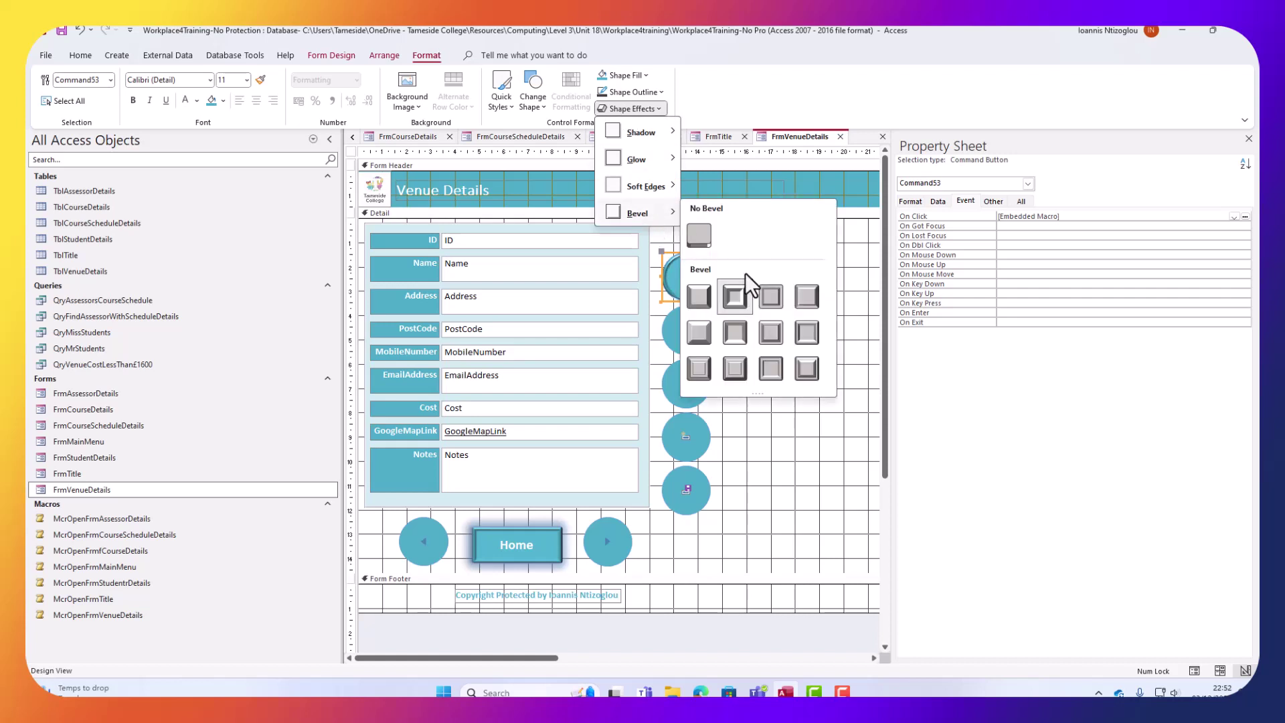
{"action": "left_click", "coordinate": [804, 340]}
{"action": "left_click", "coordinate": [736, 299]}
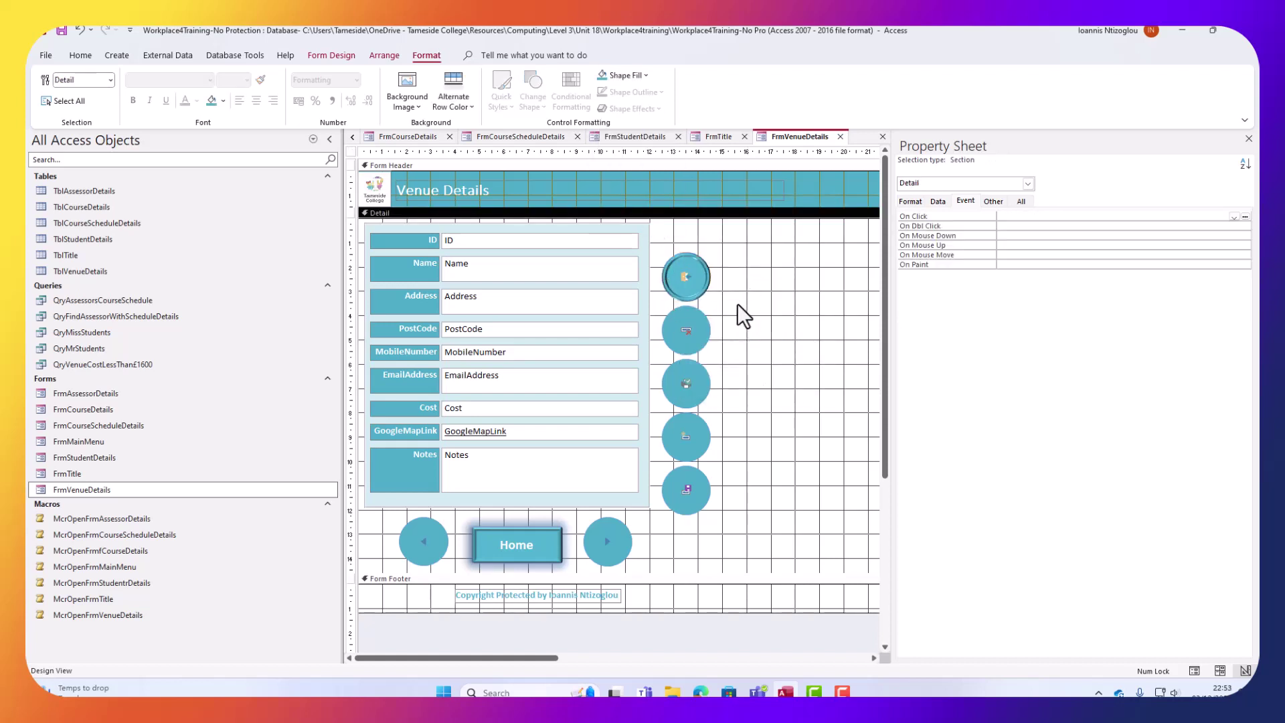
Use Format Painter to copy the bevelled button's formatting to the other four round side buttons and both record navigation buttons on FrmVenueDetails.
{"action": "left_click", "coordinate": [696, 291]}
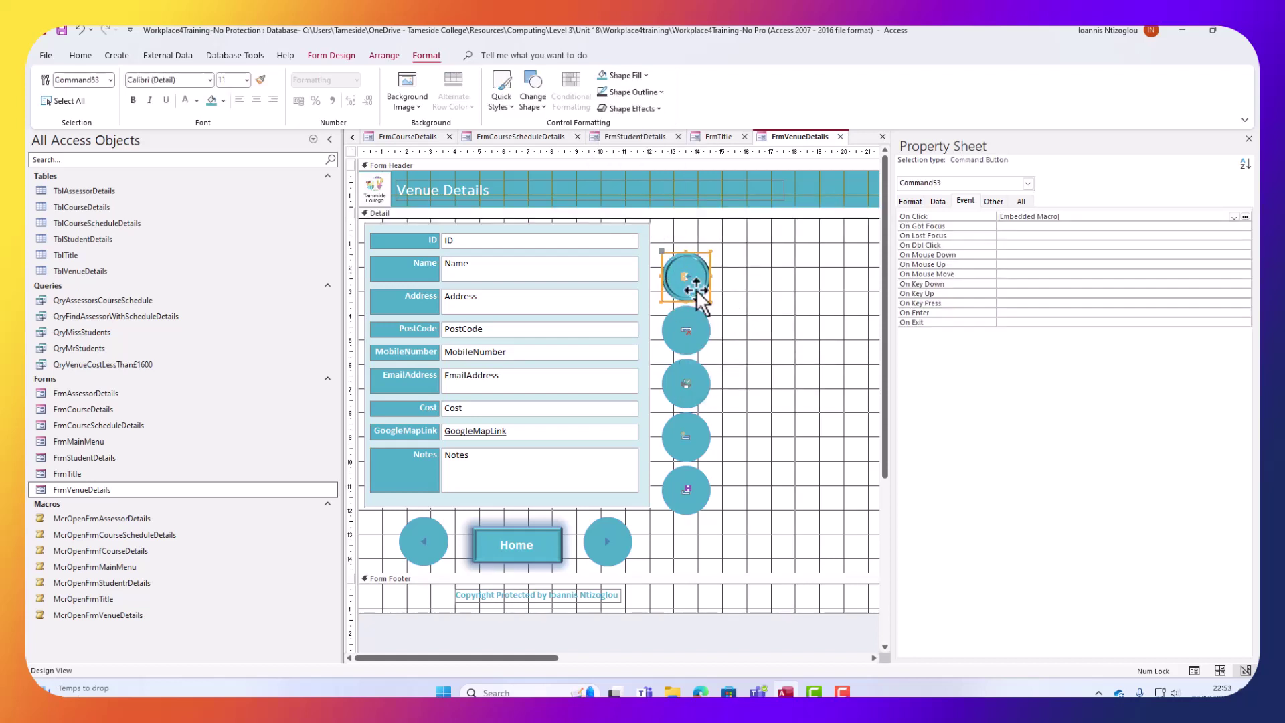
{"action": "left_click", "coordinate": [81, 55]}
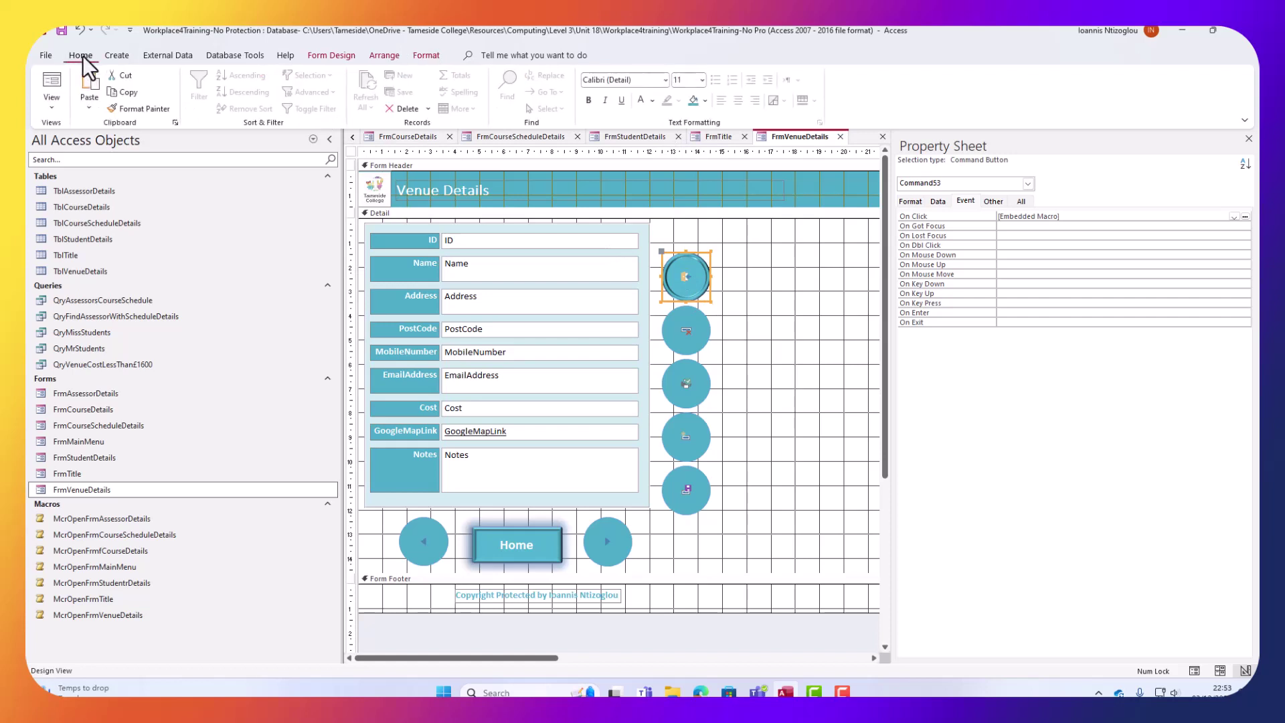
{"action": "left_click", "coordinate": [137, 108]}
{"action": "left_click", "coordinate": [705, 327]}
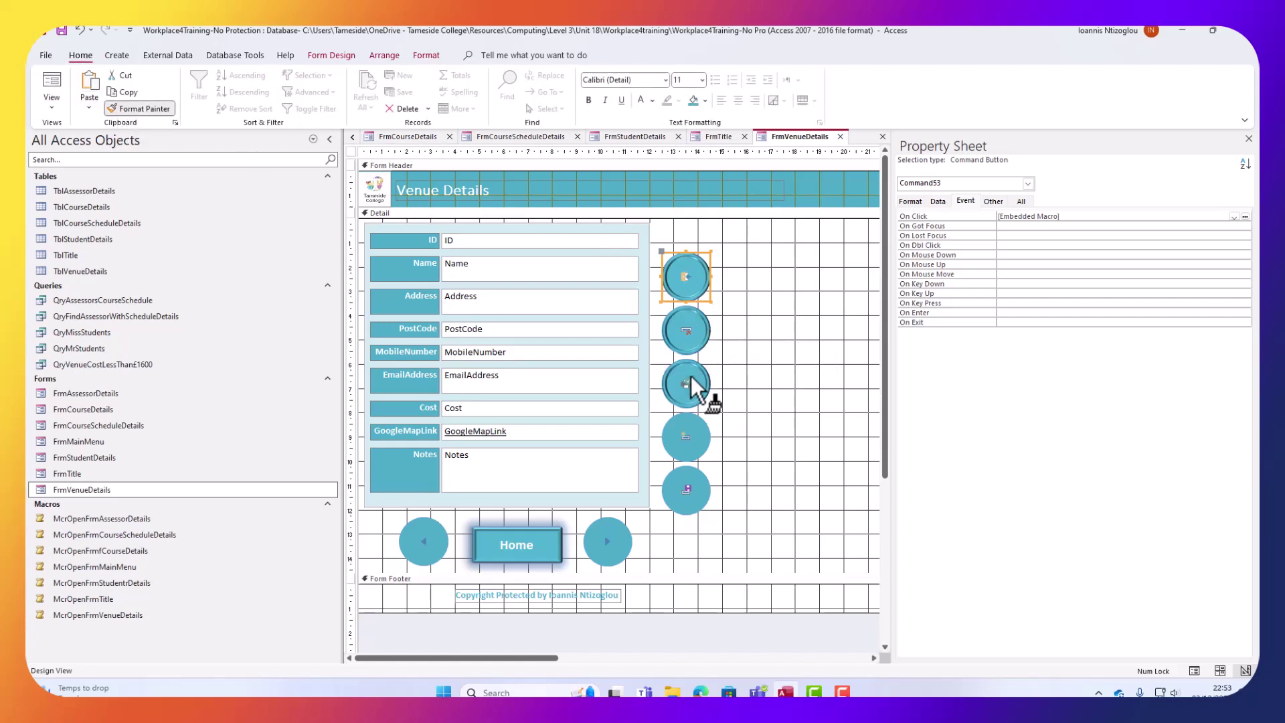
{"action": "left_click", "coordinate": [690, 439]}
{"action": "left_click", "coordinate": [689, 492]}
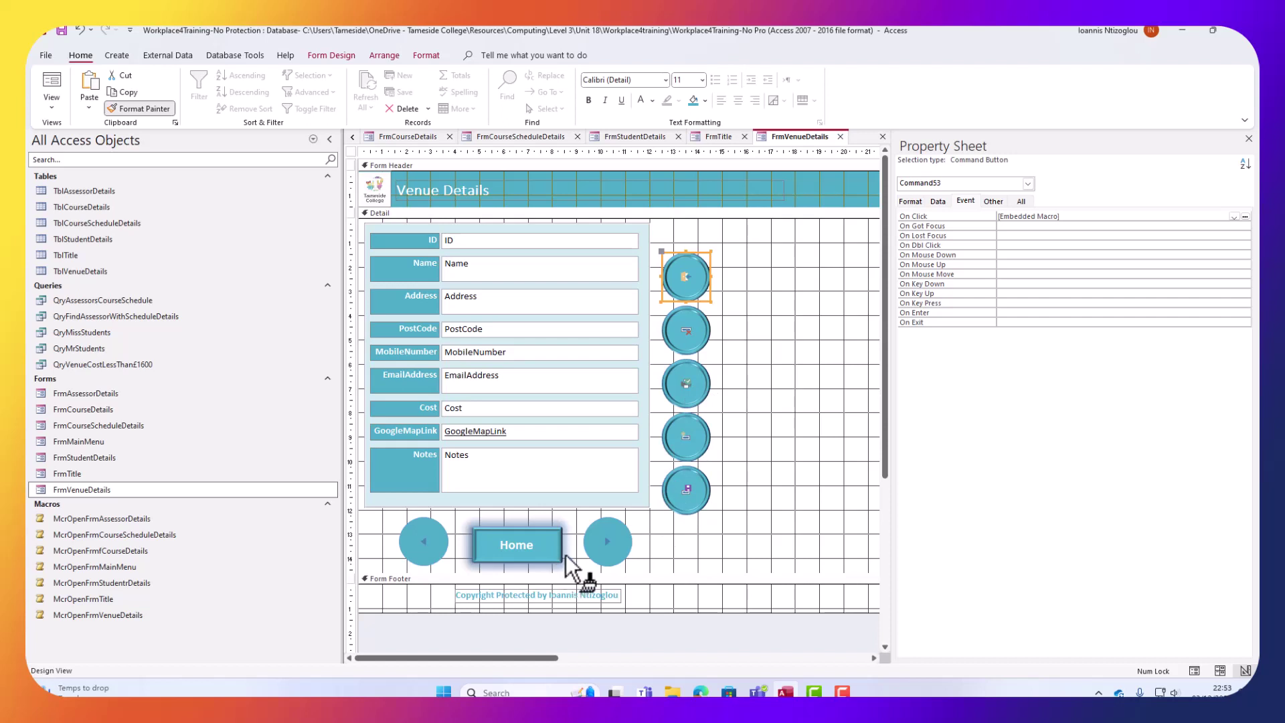
{"action": "left_click", "coordinate": [606, 540]}
{"action": "left_click", "coordinate": [421, 555]}
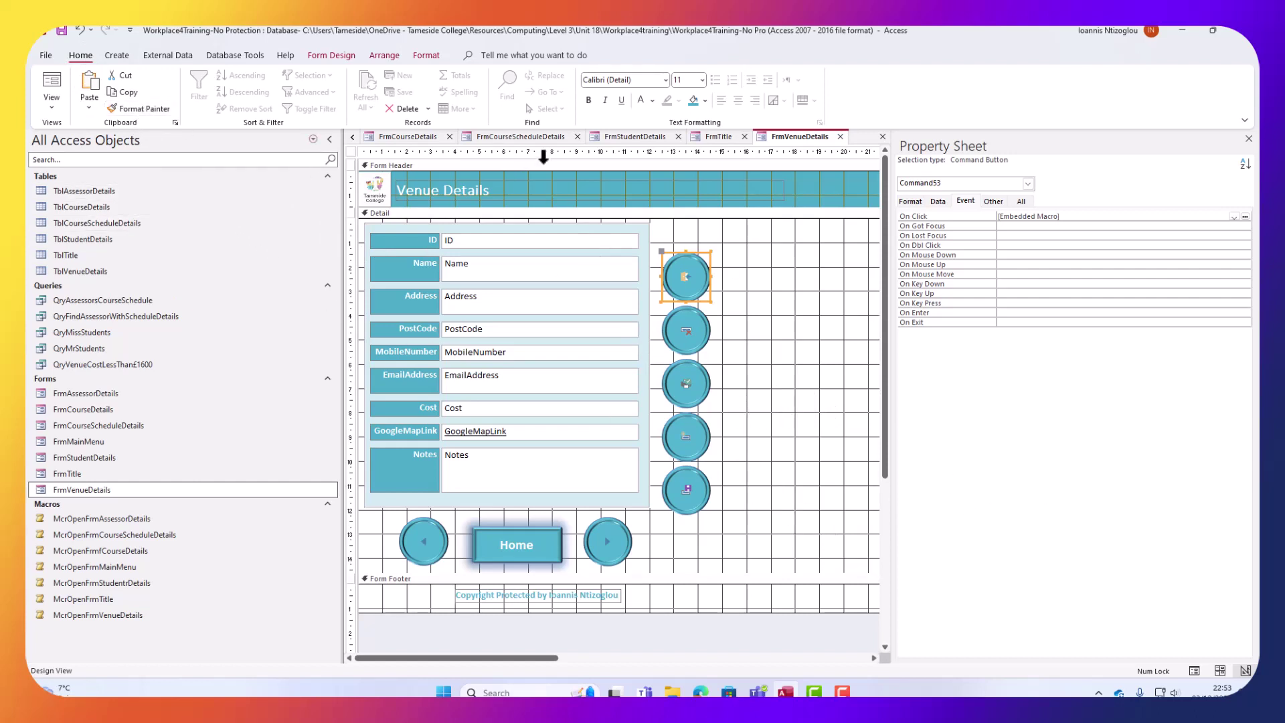
Copy the uppermost bevelled round button from FrmVenueDetails into FrmTitle and place it in the blank area beyond the round button column.
{"action": "left_click", "coordinate": [762, 365]}
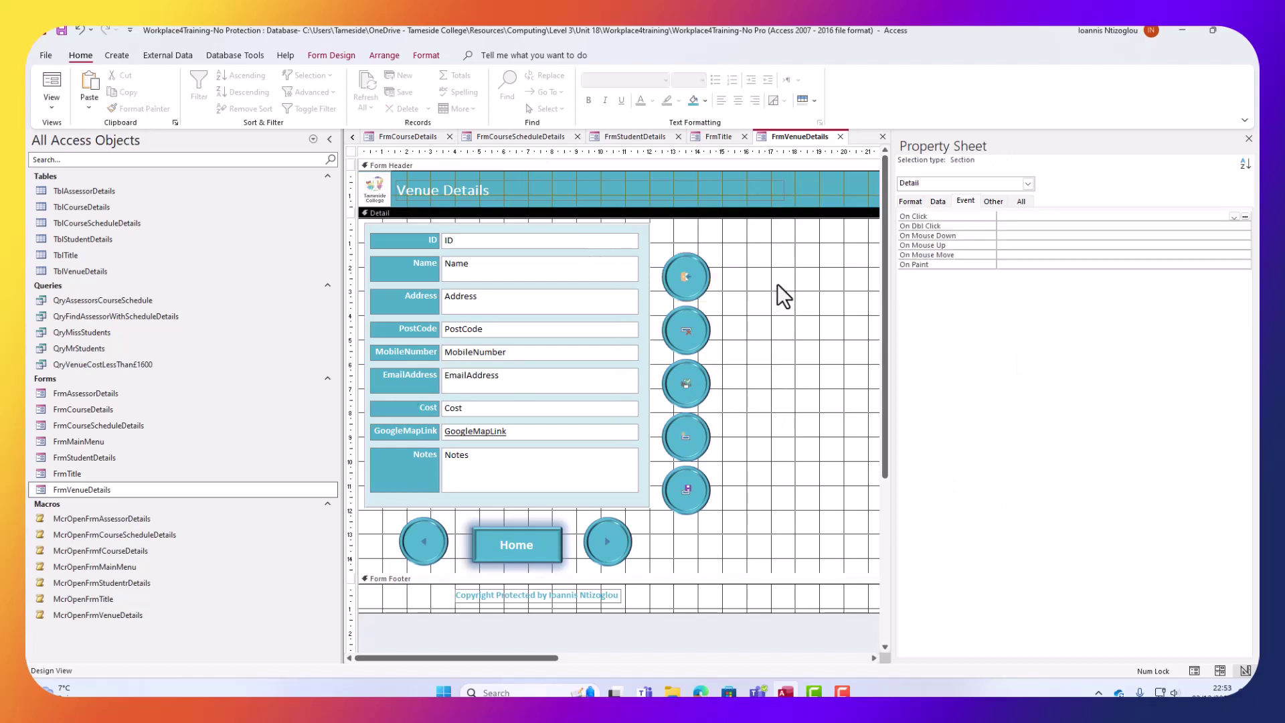
{"action": "left_click", "coordinate": [674, 267]}
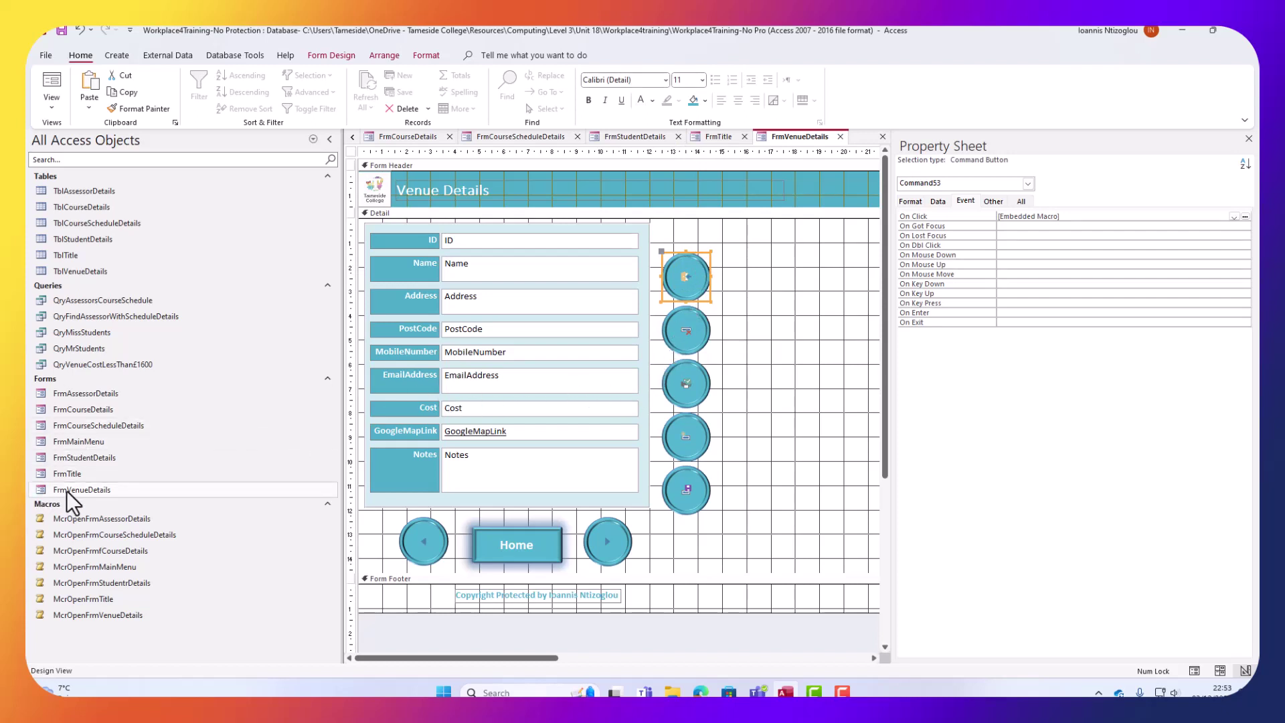
{"action": "right_click", "coordinate": [76, 472]}
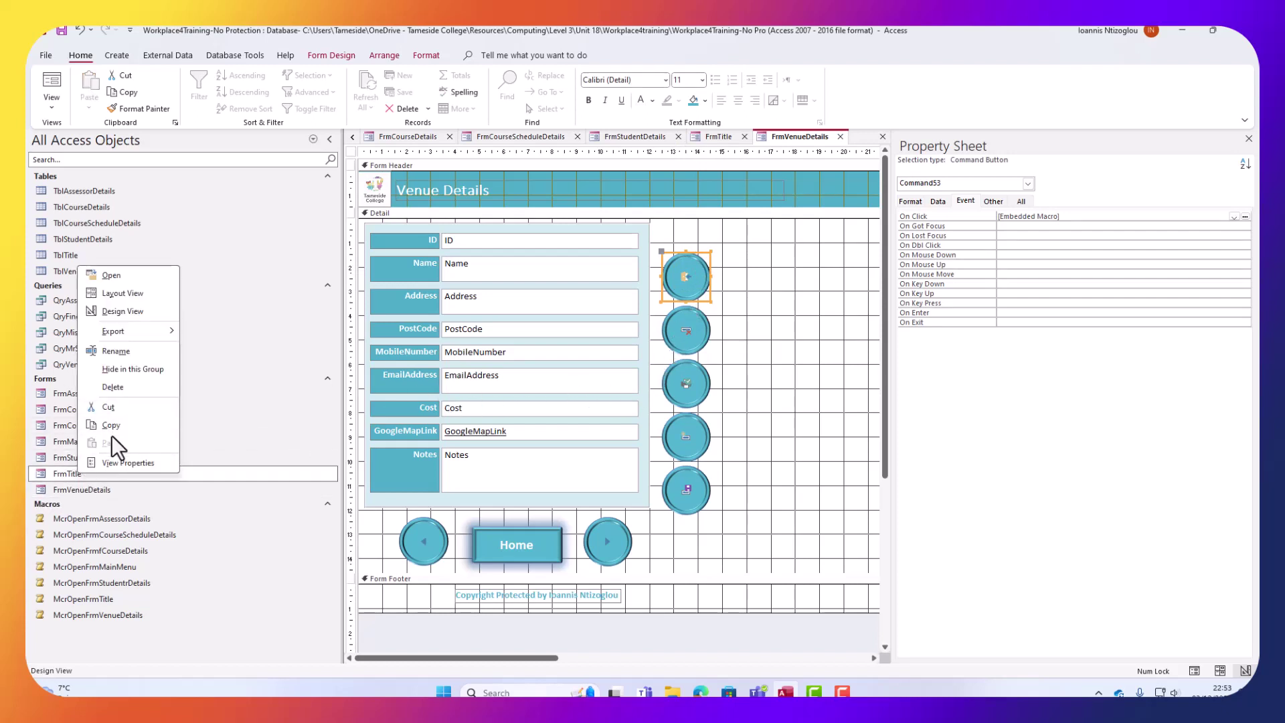
{"action": "left_click", "coordinate": [131, 315]}
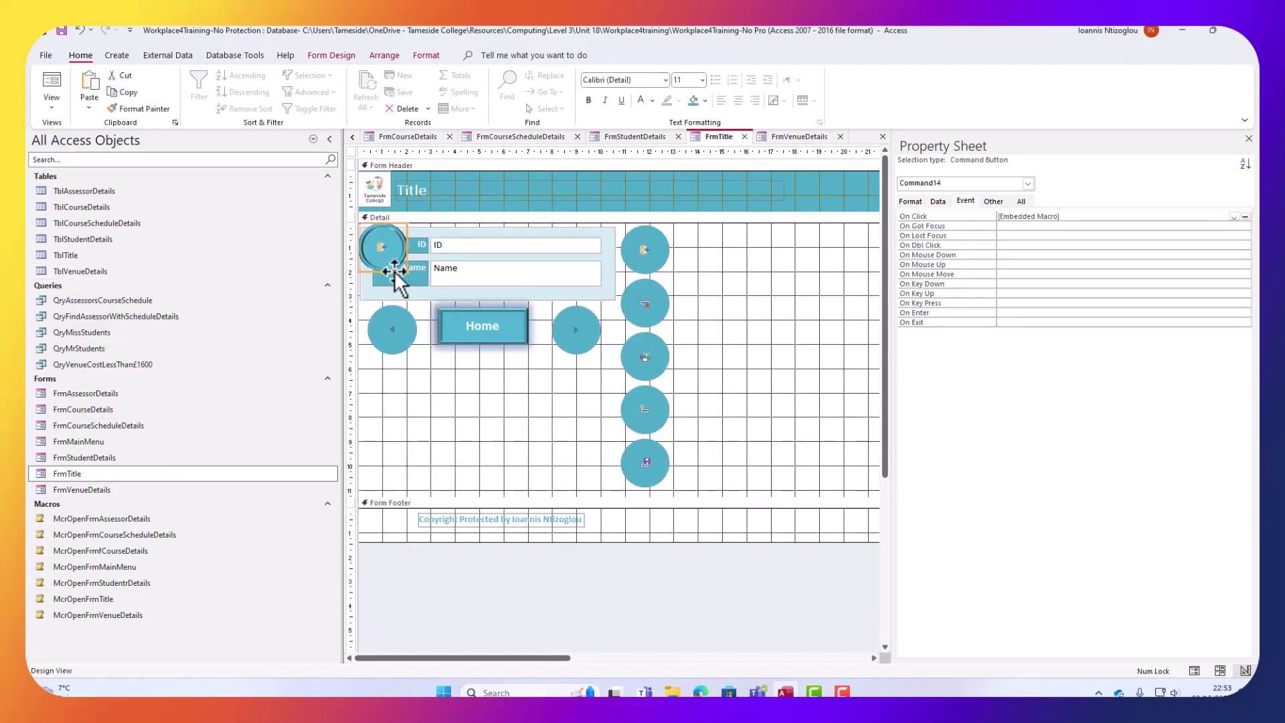
{"action": "left_click_drag", "start_coordinate": [395, 272], "coordinate": [783, 351]}
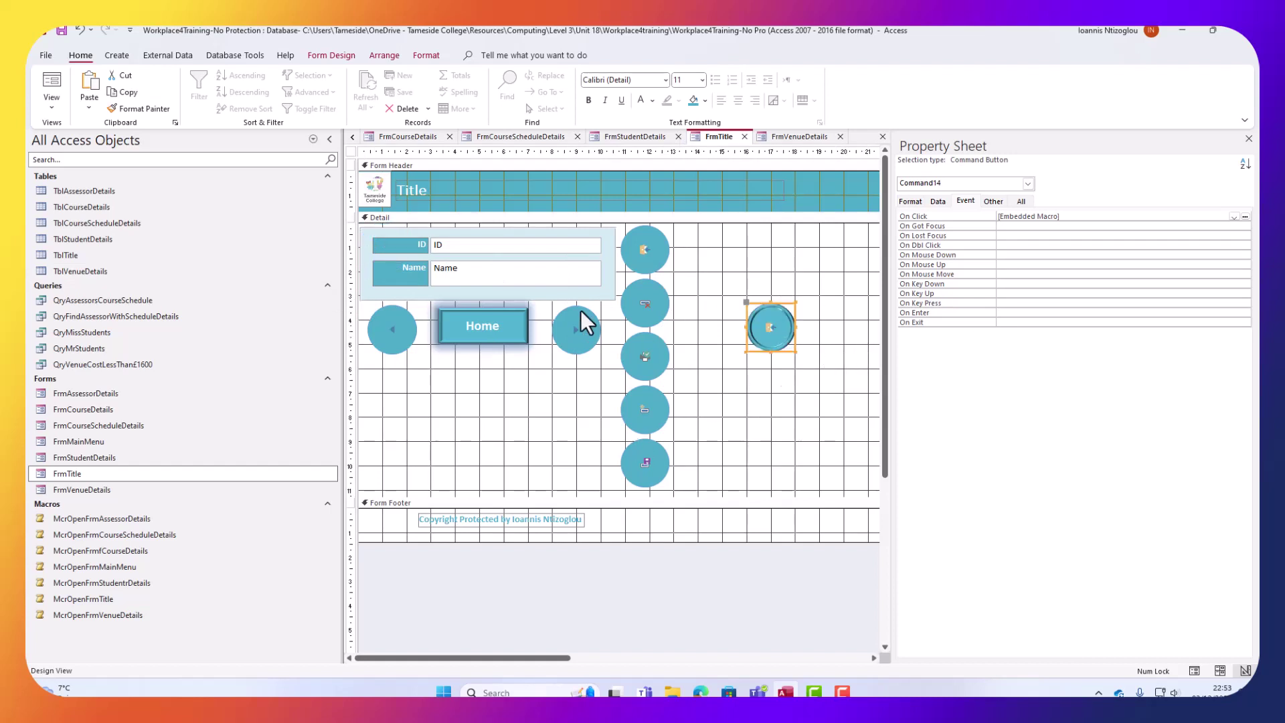
Use Format Painter to copy the pasted button's bevel formatting to FrmTitle's five round side buttons and both record navigation buttons.
{"action": "left_click", "coordinate": [128, 107]}
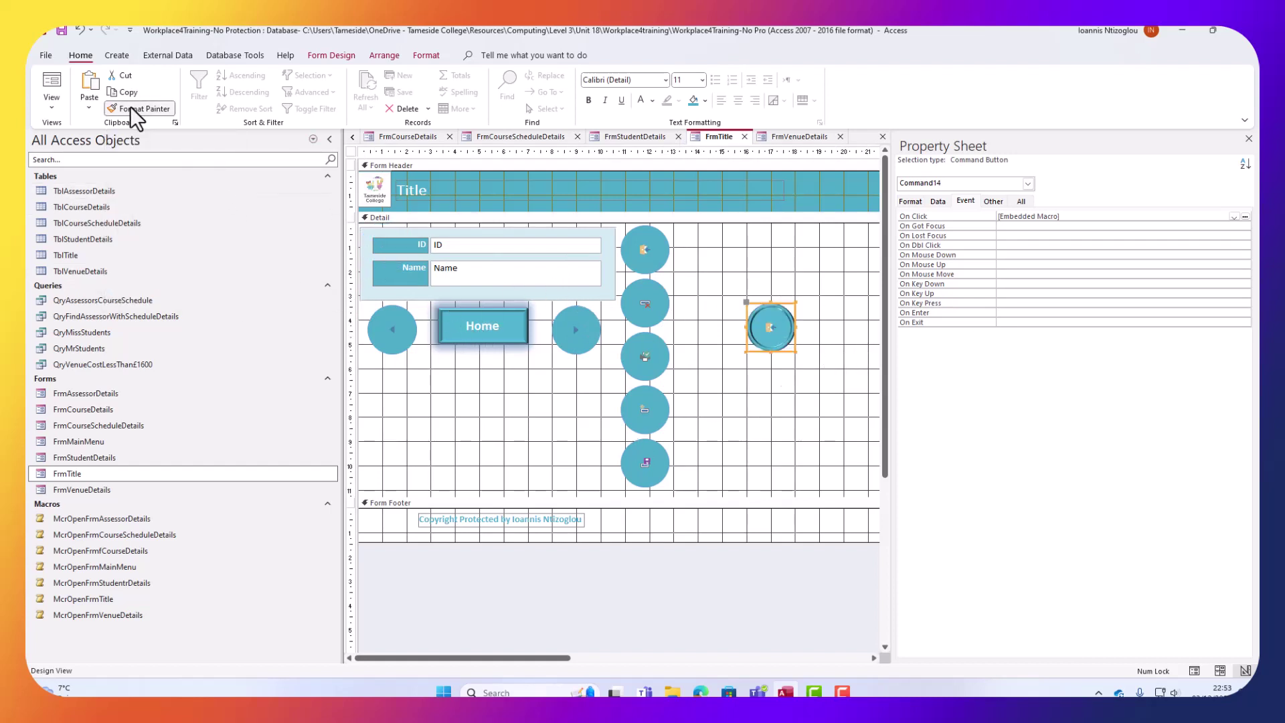
{"action": "left_click", "coordinate": [662, 262]}
{"action": "left_click", "coordinate": [644, 354]}
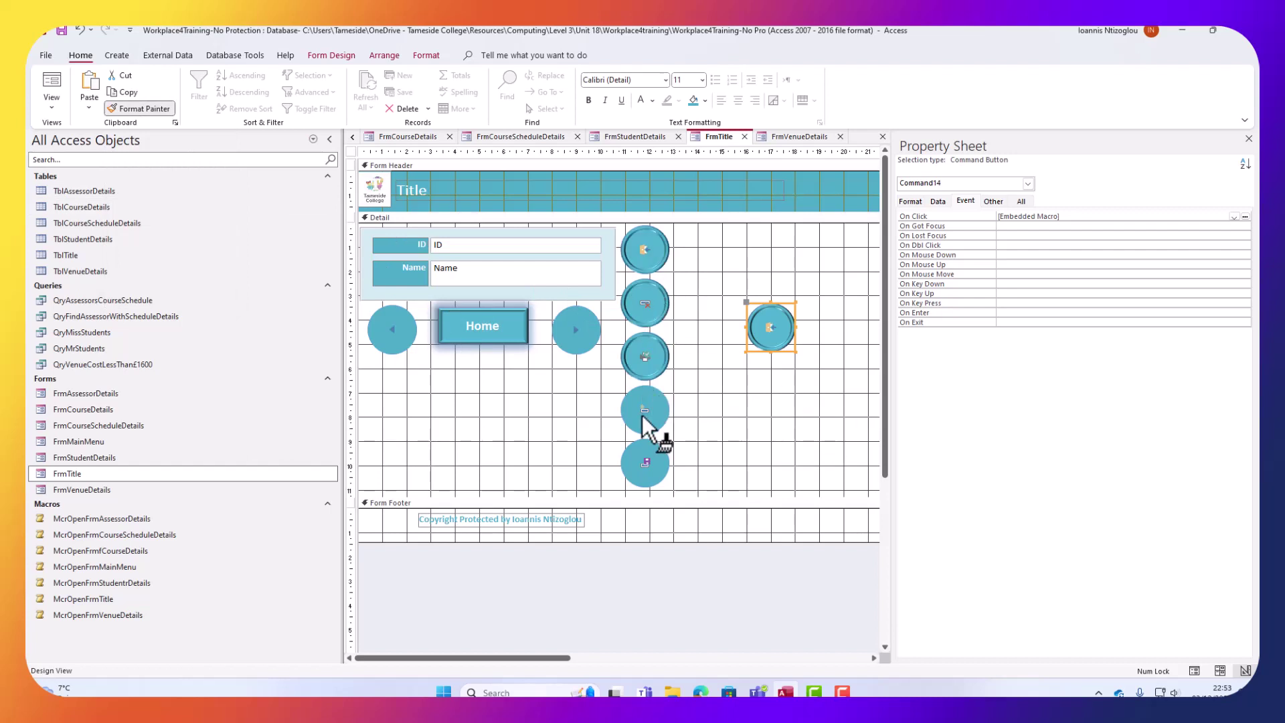
{"action": "left_click", "coordinate": [645, 409]}
{"action": "left_click", "coordinate": [644, 465]}
{"action": "left_click", "coordinate": [577, 331]}
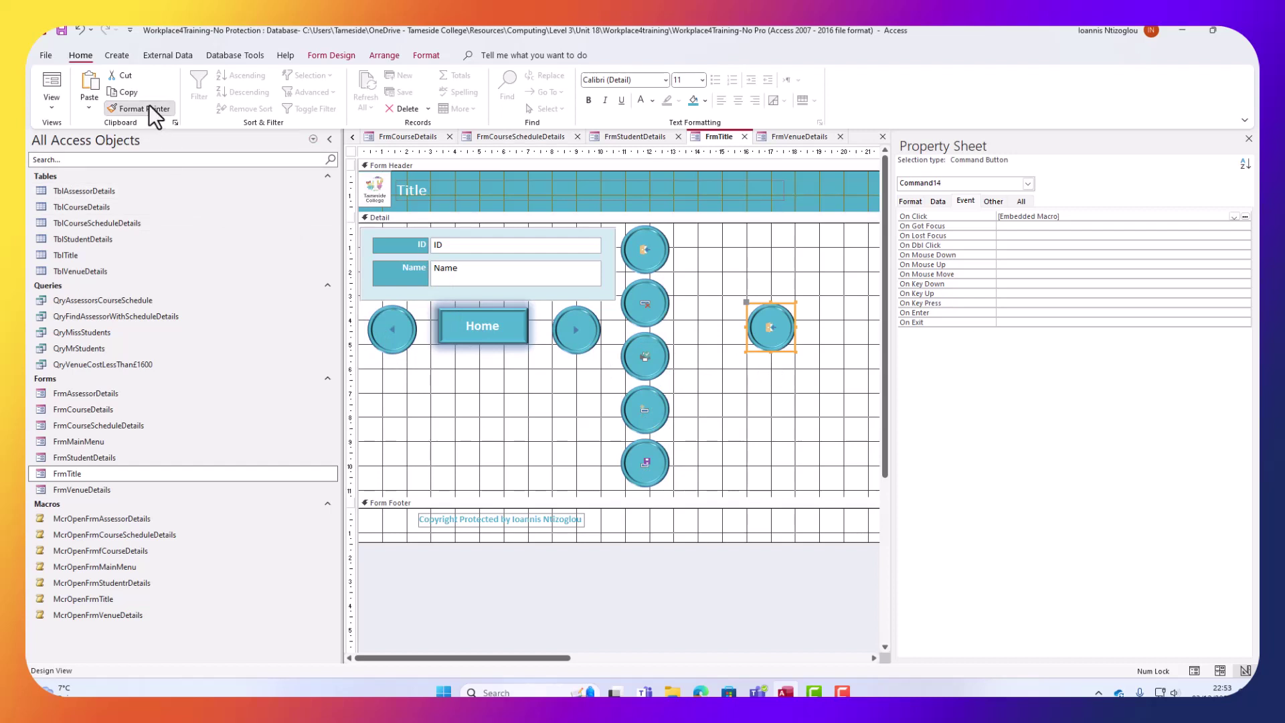
Delete the spare pasted round button from the blank area of FrmTitle.
{"action": "left_click_drag", "start_coordinate": [806, 380], "coordinate": [760, 310]}
{"action": "left_click", "coordinate": [753, 409]}
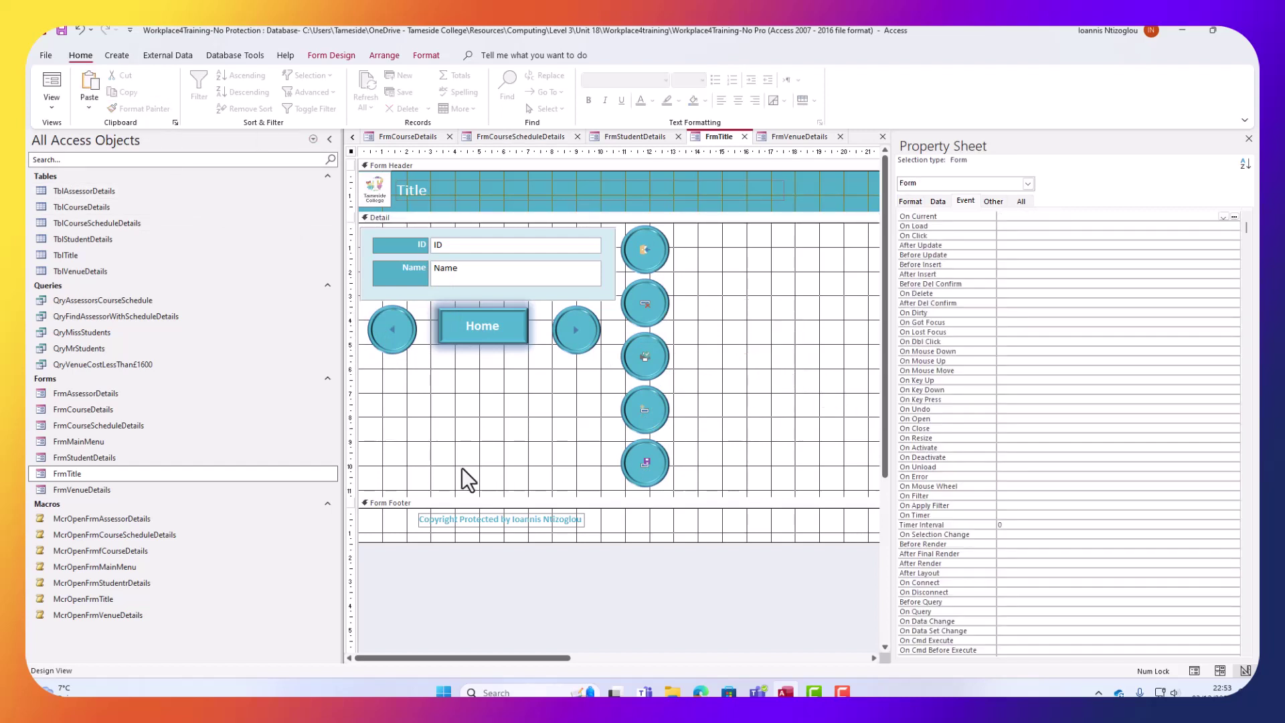
Open FrmStudentDetails in Design View, paste the bevelled button beyond the round button column, and pick up its formatting with Format Painter.
{"action": "right_click", "coordinate": [73, 459]}
{"action": "left_click", "coordinate": [117, 505]}
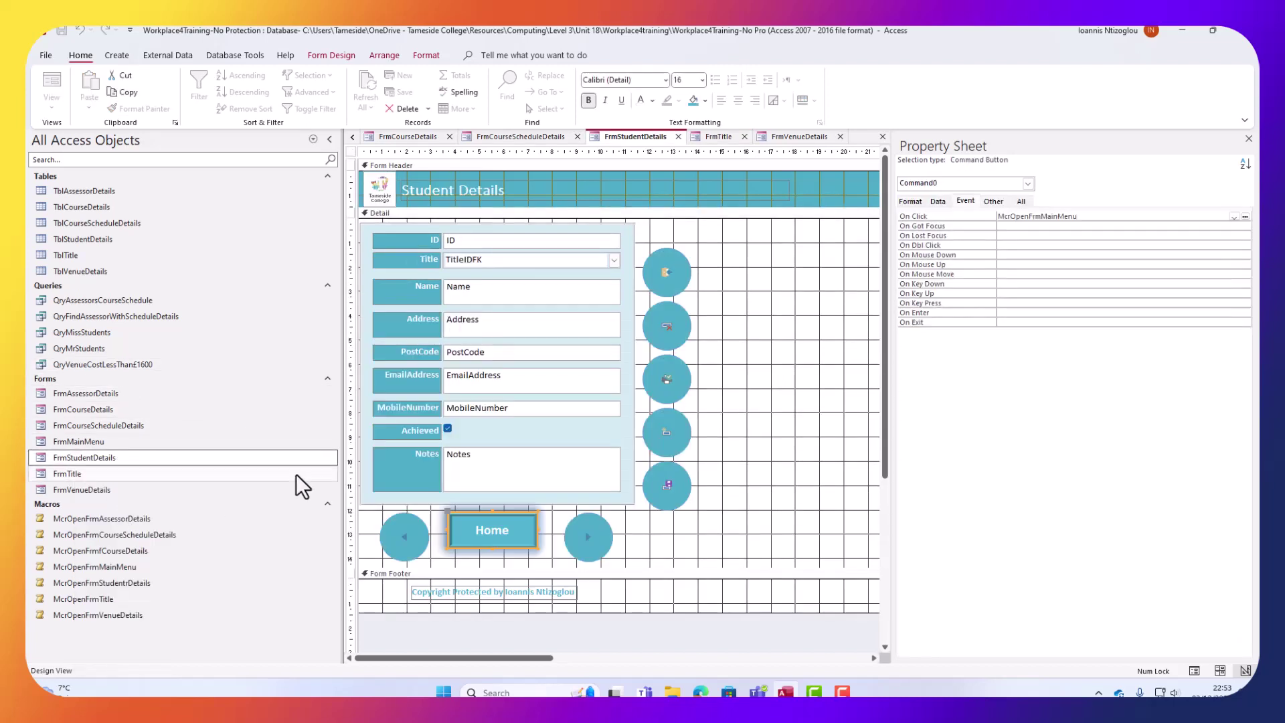
{"action": "key", "text": "ctrl+v"}
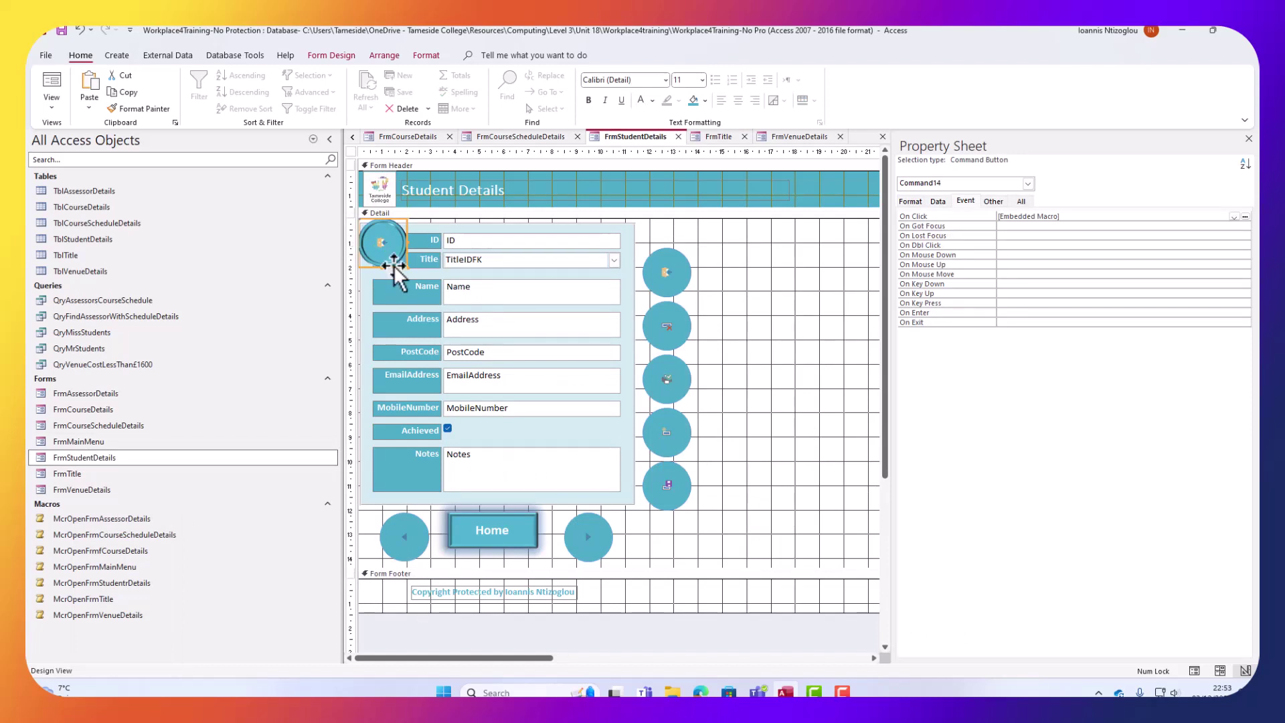
{"action": "left_click_drag", "start_coordinate": [394, 265], "coordinate": [826, 328]}
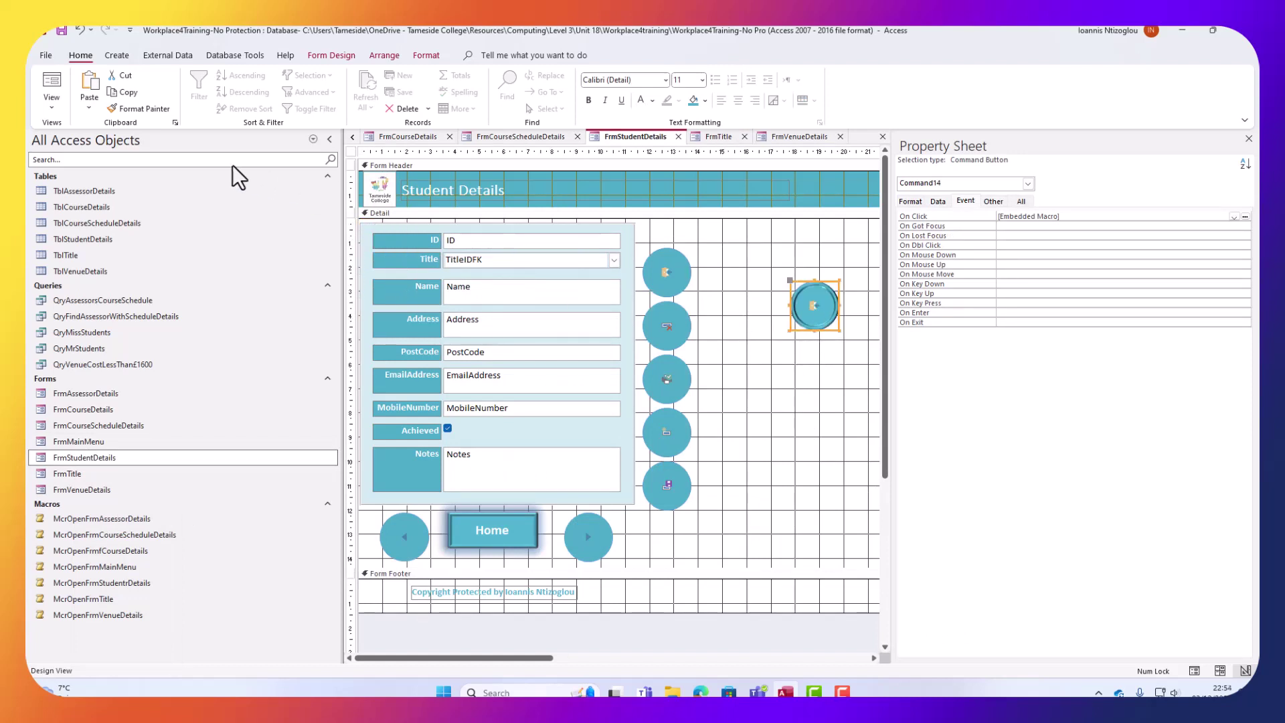
{"action": "left_click", "coordinate": [122, 107]}
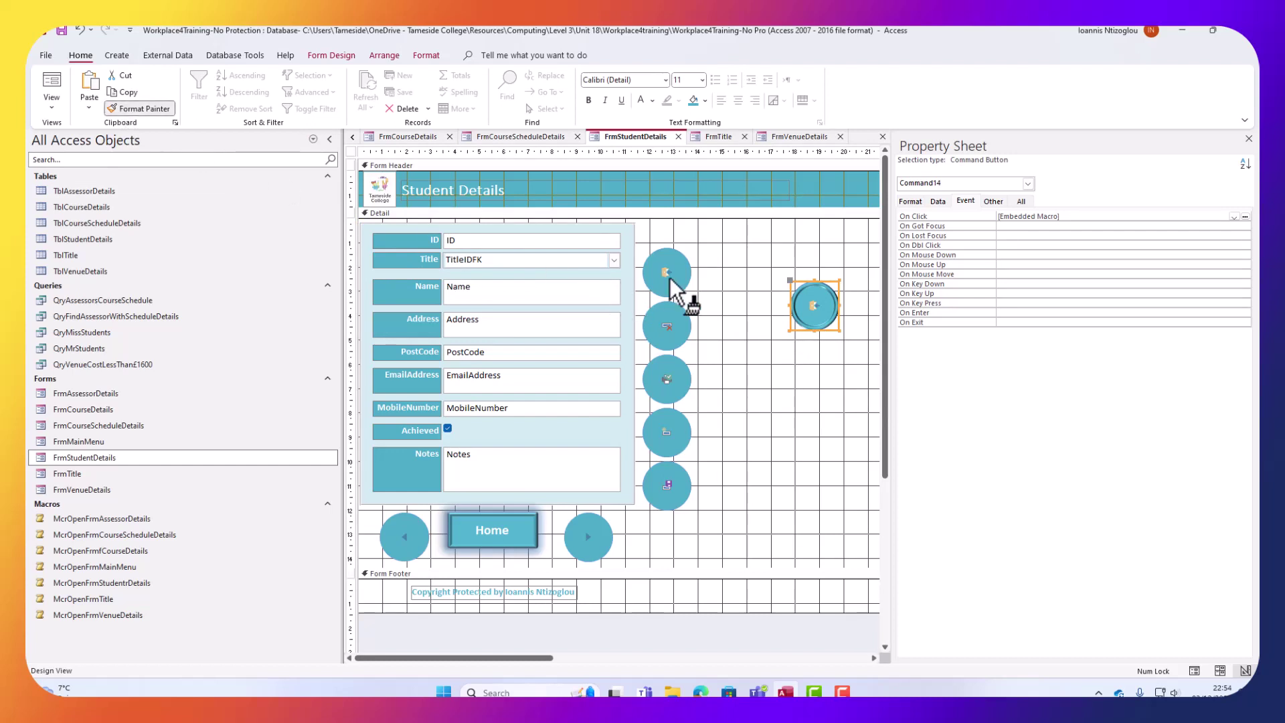
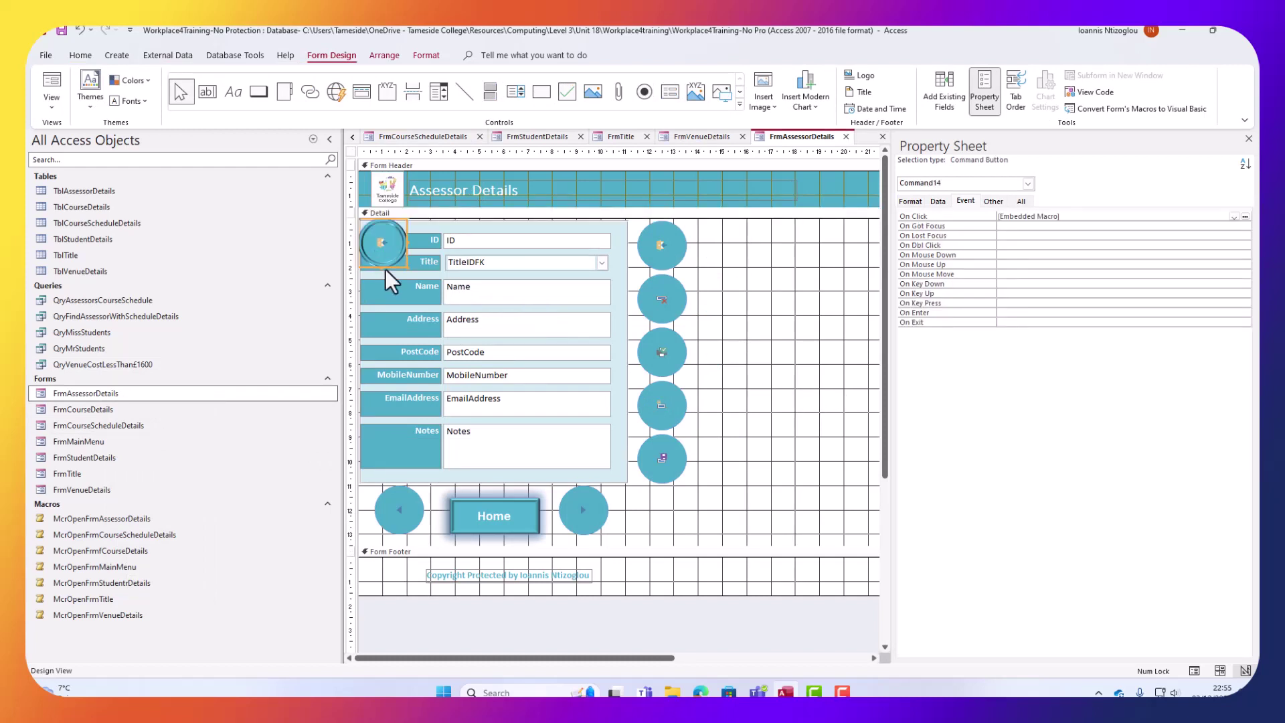
Use Format Painter to copy the pasted button's bevel to FrmAssessorDetails' five round side buttons and both record navigation buttons, and delete the pasted button.
{"action": "left_click_drag", "start_coordinate": [387, 265], "coordinate": [740, 316]}
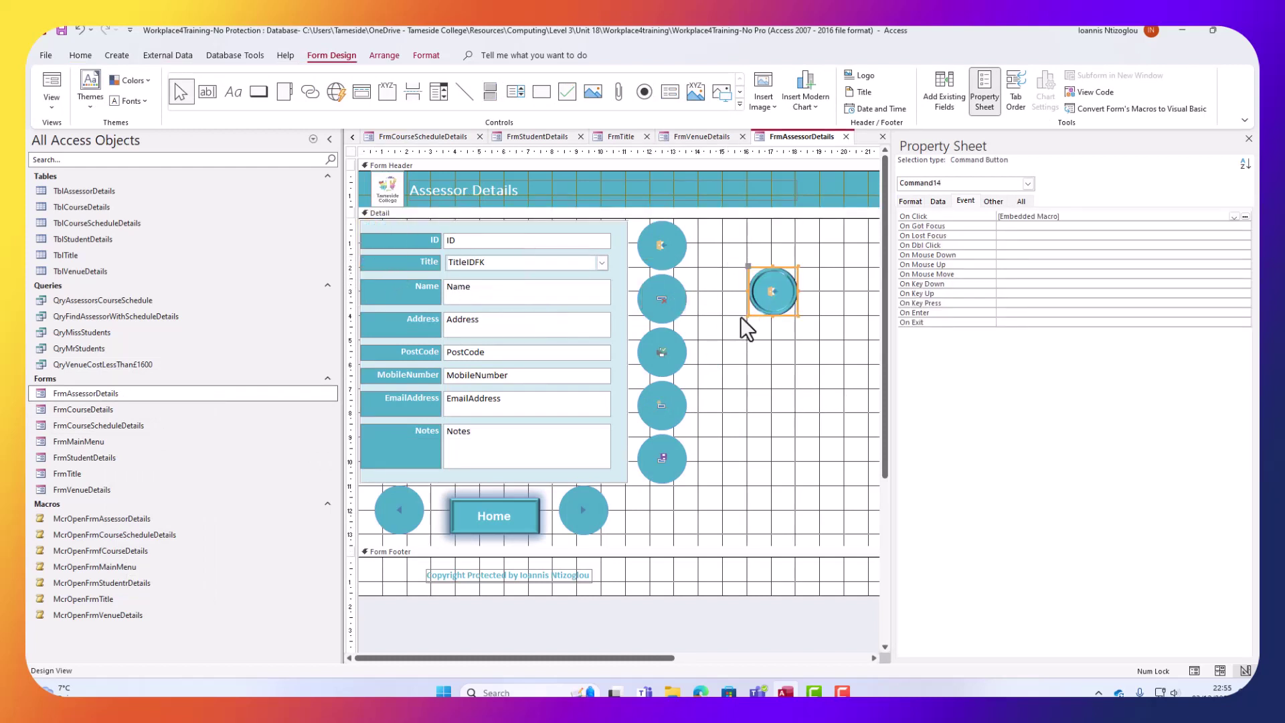
{"action": "left_click", "coordinate": [77, 55]}
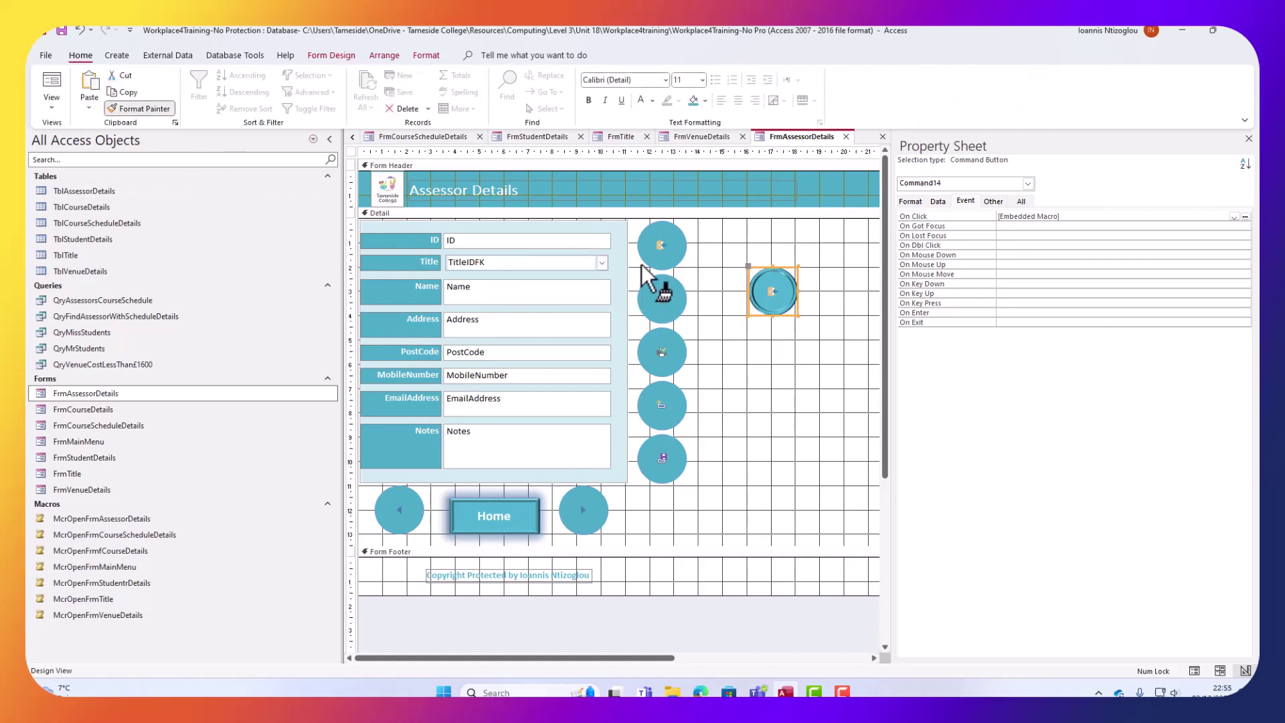
{"action": "left_click", "coordinate": [661, 247]}
{"action": "left_click", "coordinate": [662, 299]}
{"action": "left_click", "coordinate": [668, 354]}
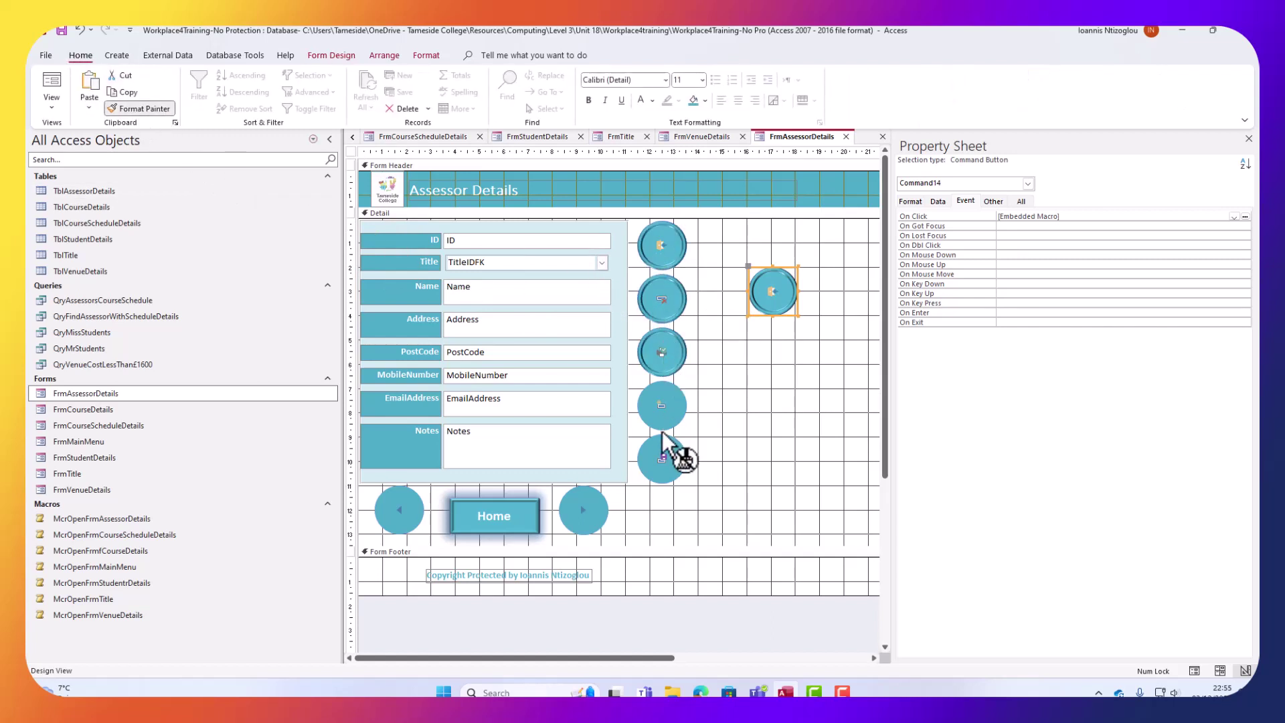
{"action": "left_click", "coordinate": [662, 413]}
{"action": "left_click", "coordinate": [589, 526]}
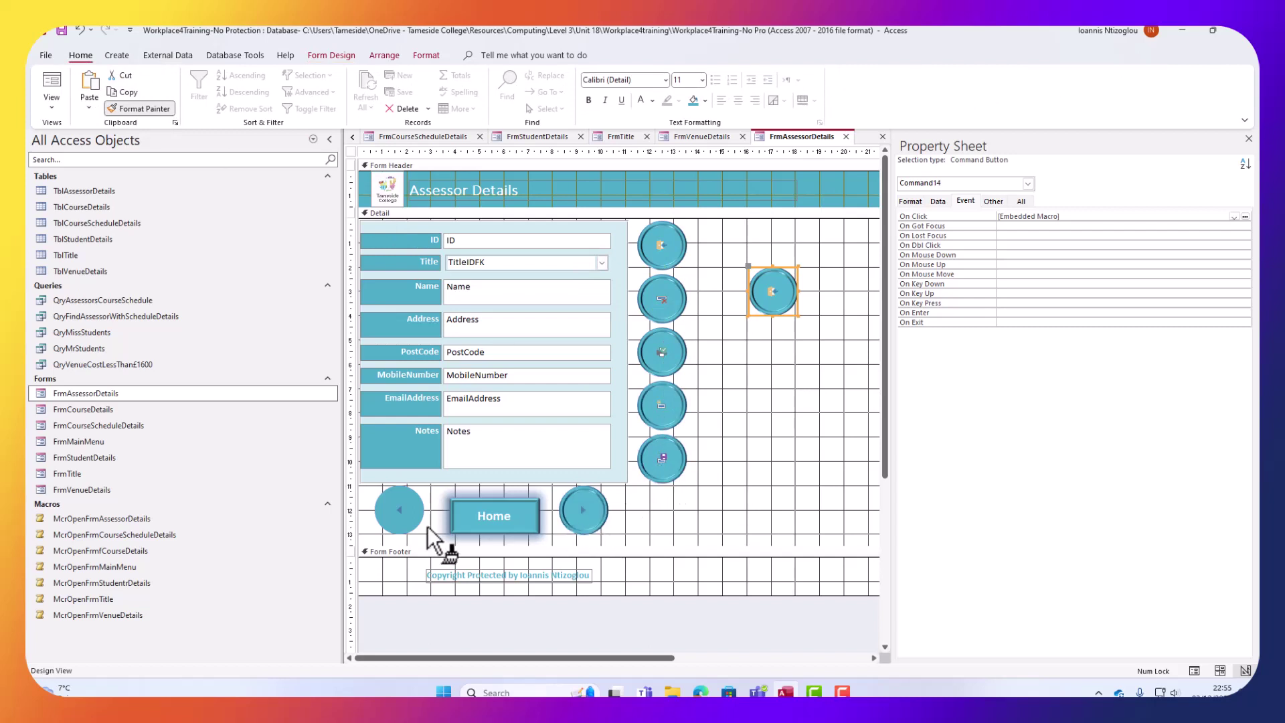
{"action": "left_click", "coordinate": [405, 526]}
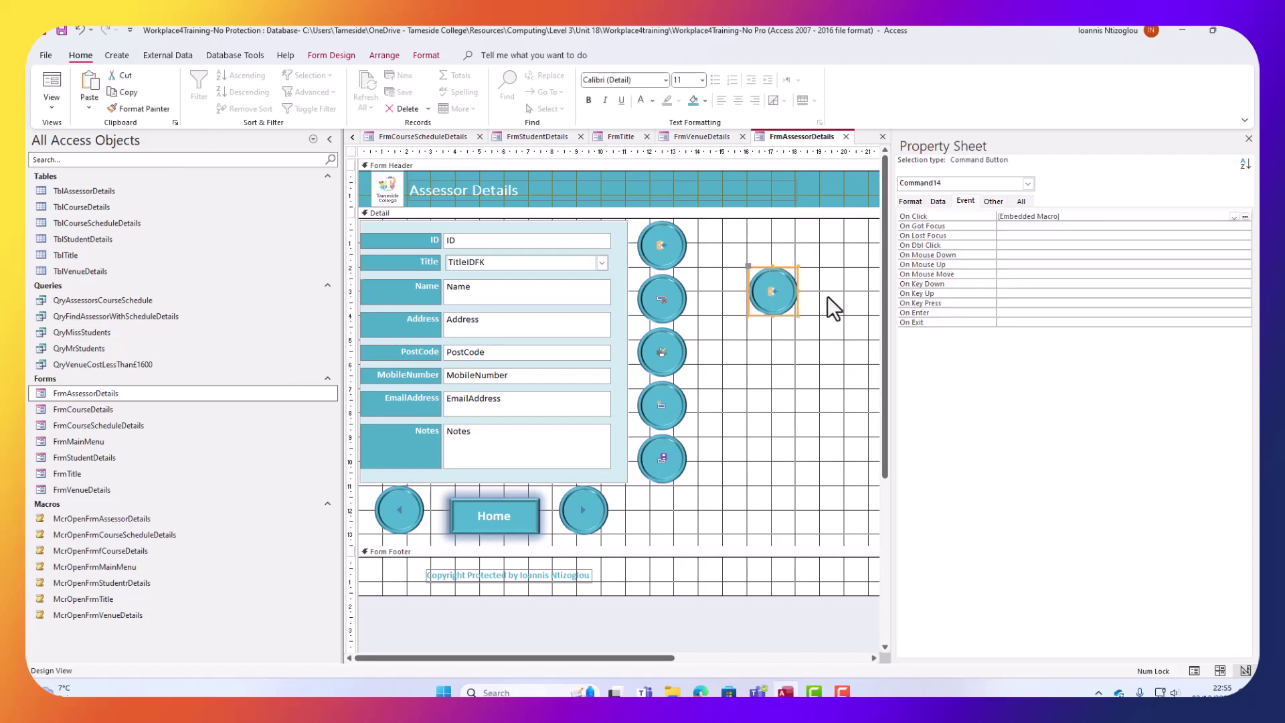
{"action": "key", "text": "Delete"}
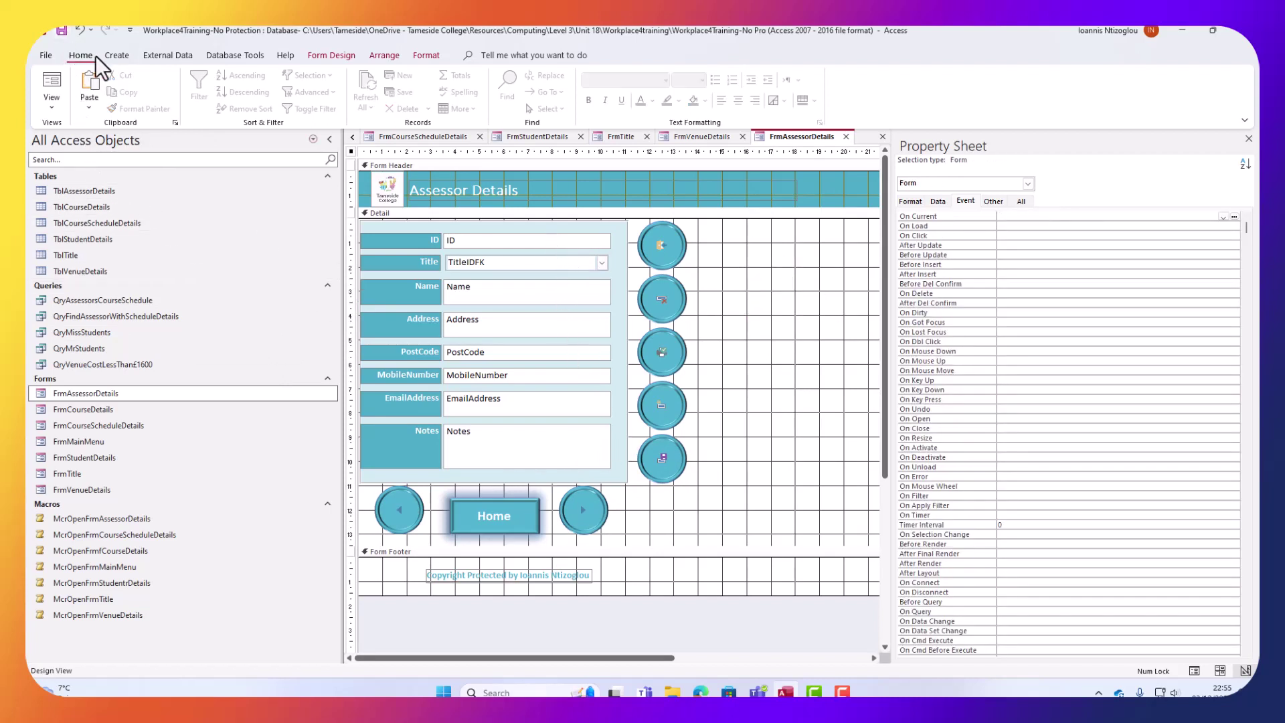
Close all open forms, saving the design changes to FrmCourseDetails, FrmCourseScheduleDetails, FrmStudentDetails, FrmTitle and FrmVenueDetails.
{"action": "double_click", "coordinate": [106, 522]}
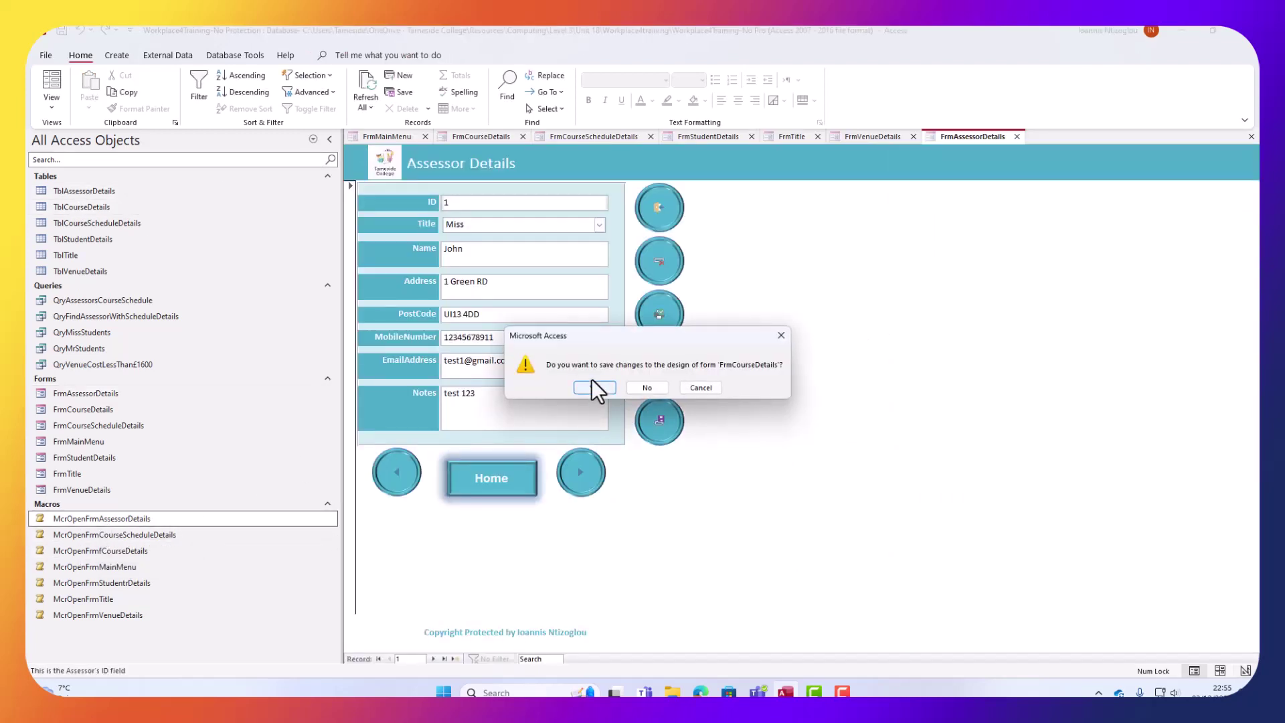
{"action": "left_click", "coordinate": [594, 388]}
{"action": "left_click", "coordinate": [594, 388]}
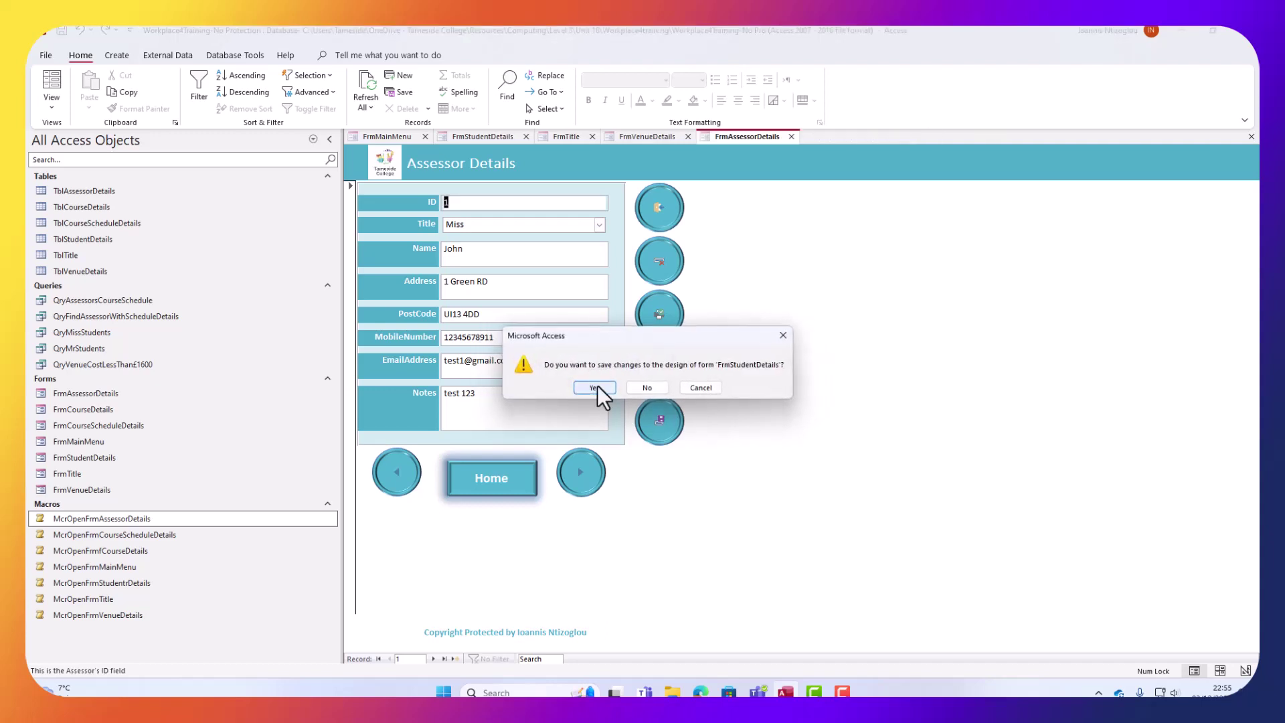
{"action": "left_click", "coordinate": [594, 387]}
{"action": "left_click", "coordinate": [594, 387]}
{"action": "left_click", "coordinate": [594, 388]}
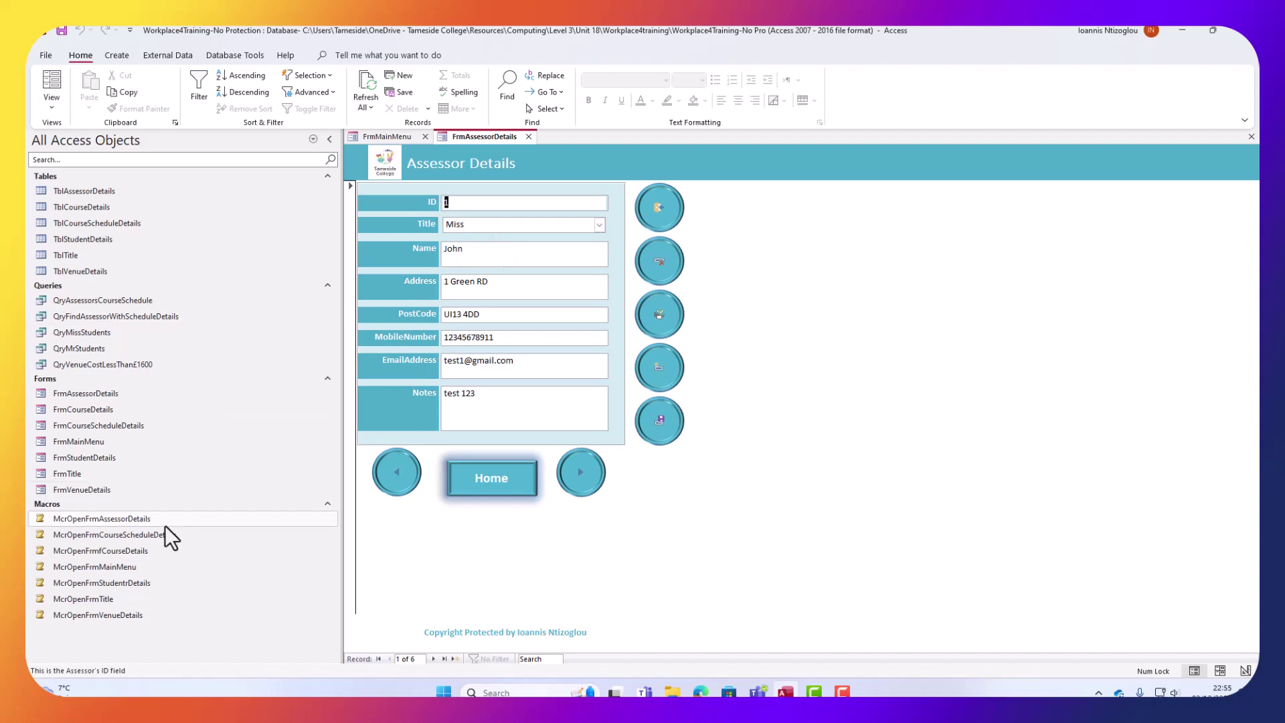
{"action": "left_click", "coordinate": [528, 136]}
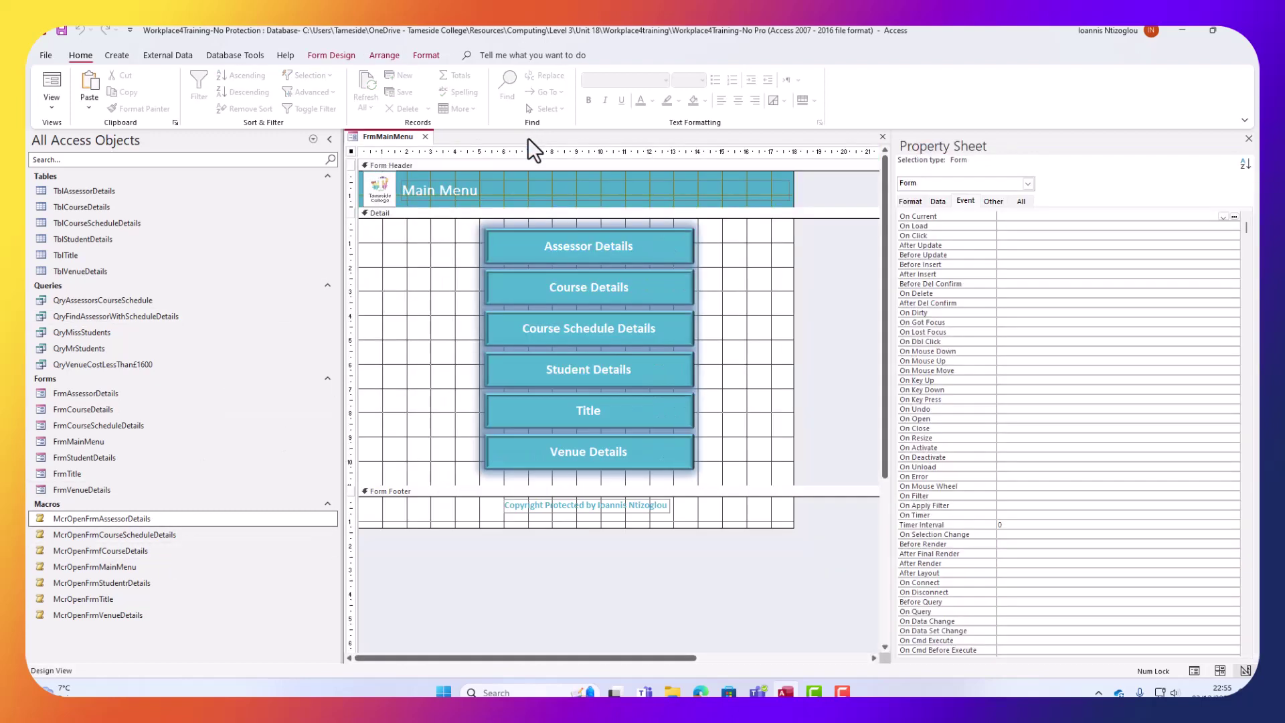
{"action": "left_click", "coordinate": [427, 137]}
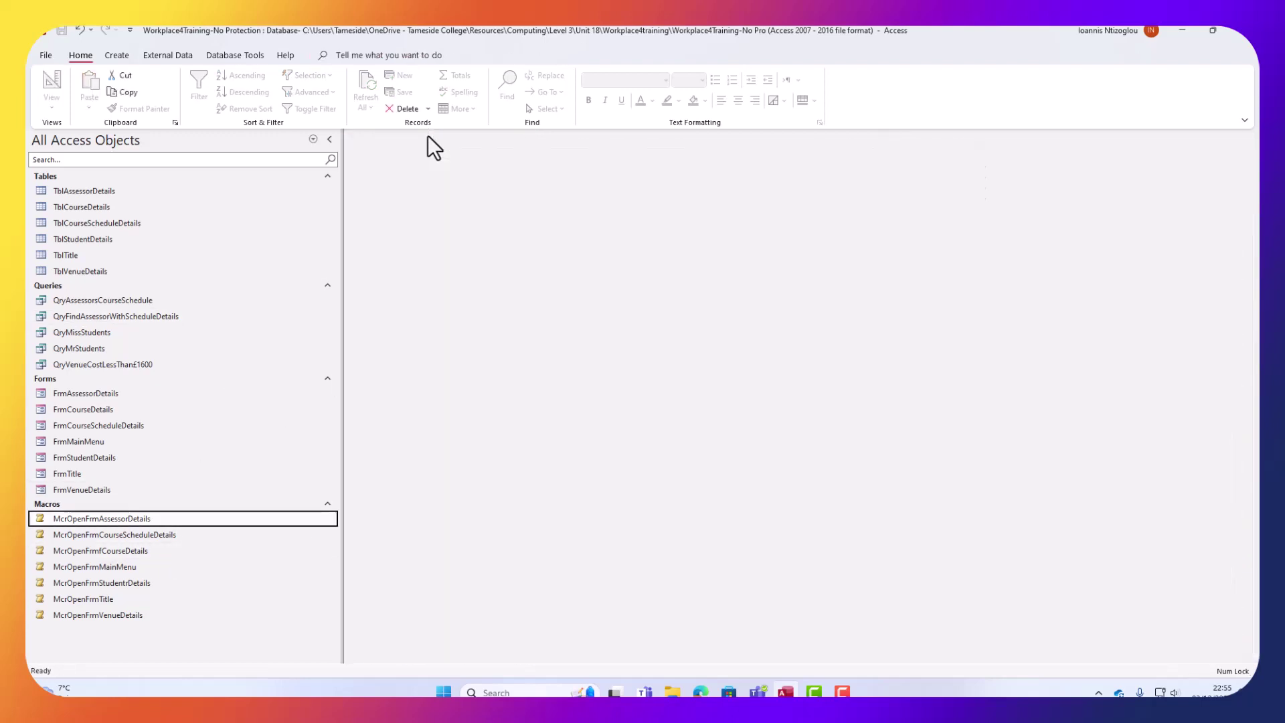
Run McrOpenFrmAssessorDetails and test the main menu links to Student Details, Title and Venue Details, returning with the Home buttons.
{"action": "double_click", "coordinate": [126, 524]}
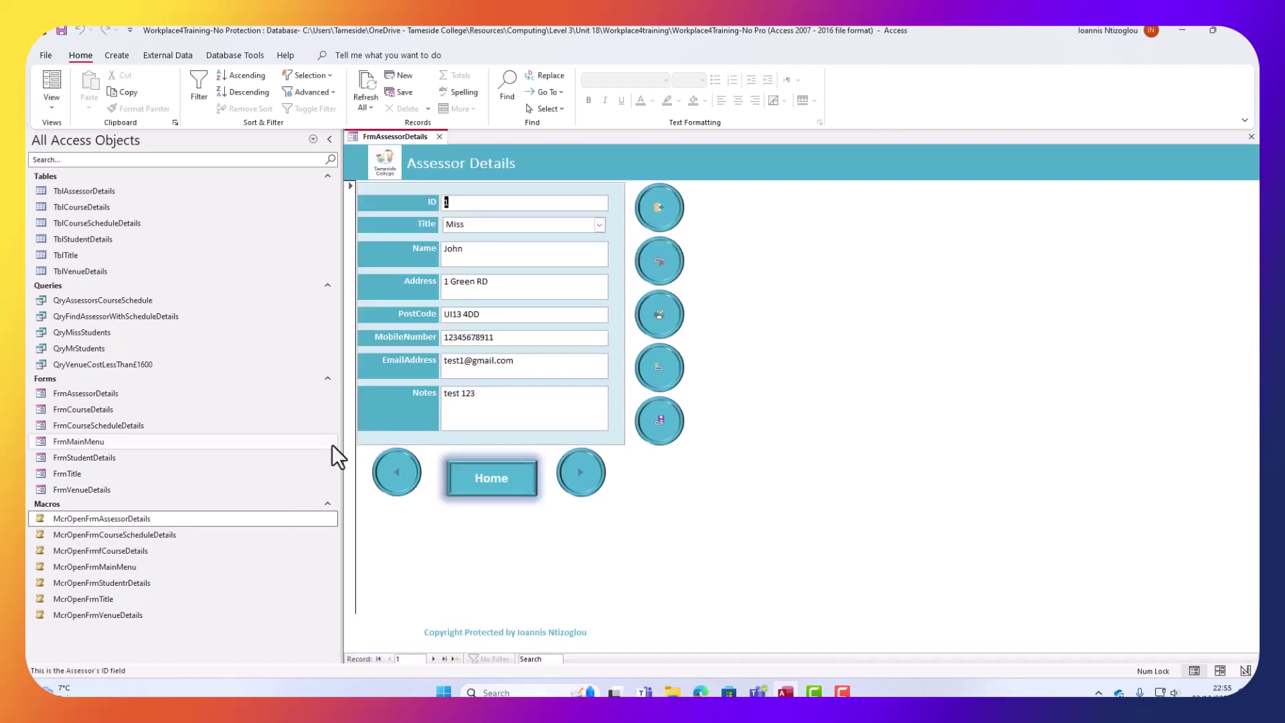
{"action": "left_click", "coordinate": [501, 497]}
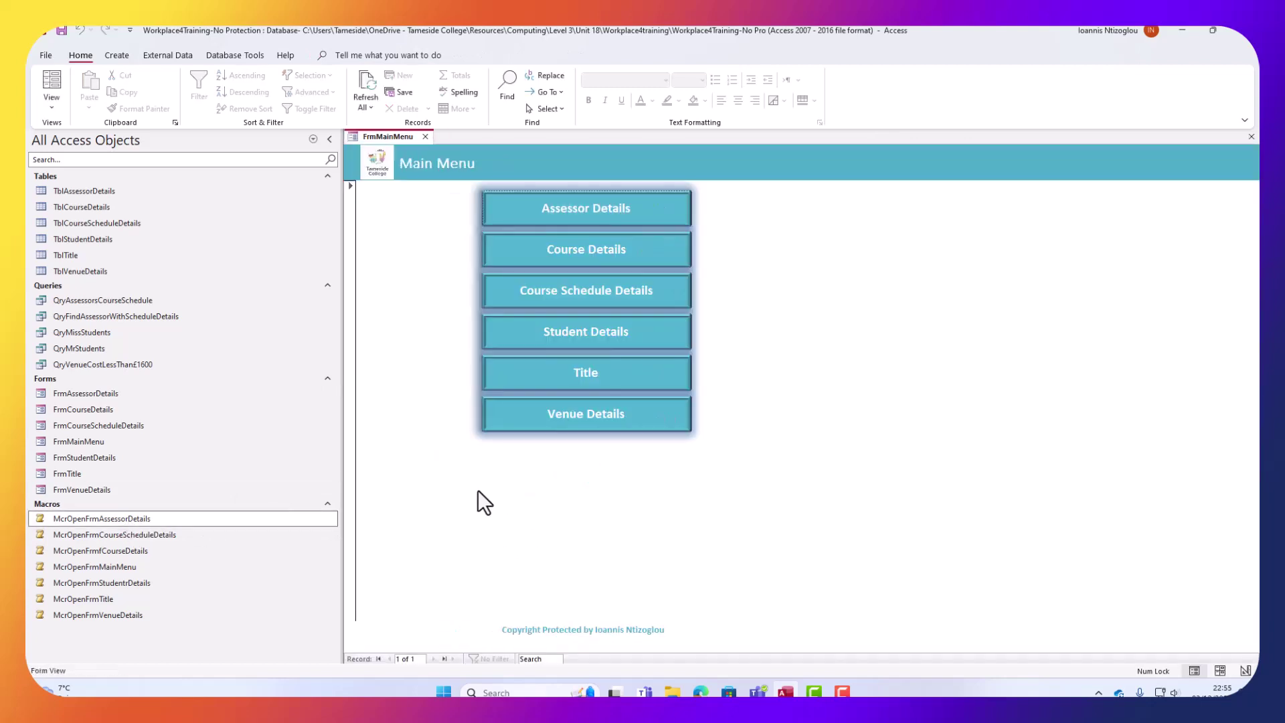
{"action": "left_click", "coordinate": [556, 336]}
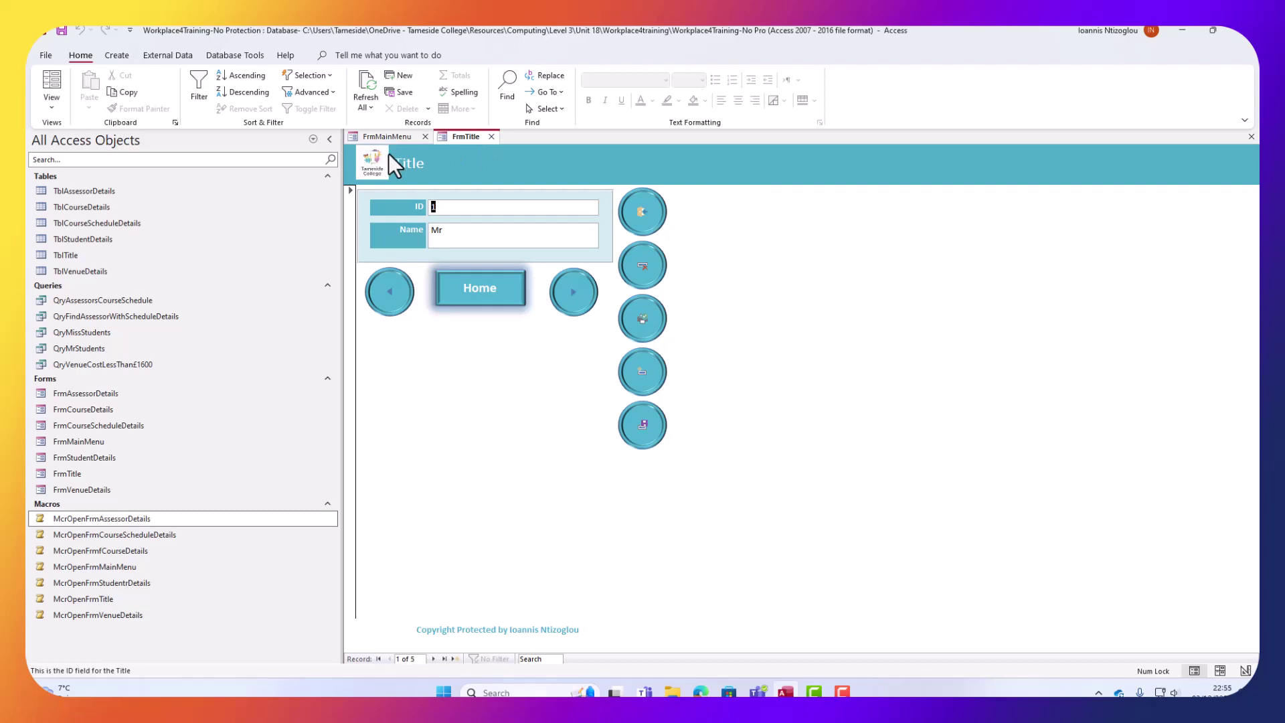
{"action": "left_click", "coordinate": [511, 300]}
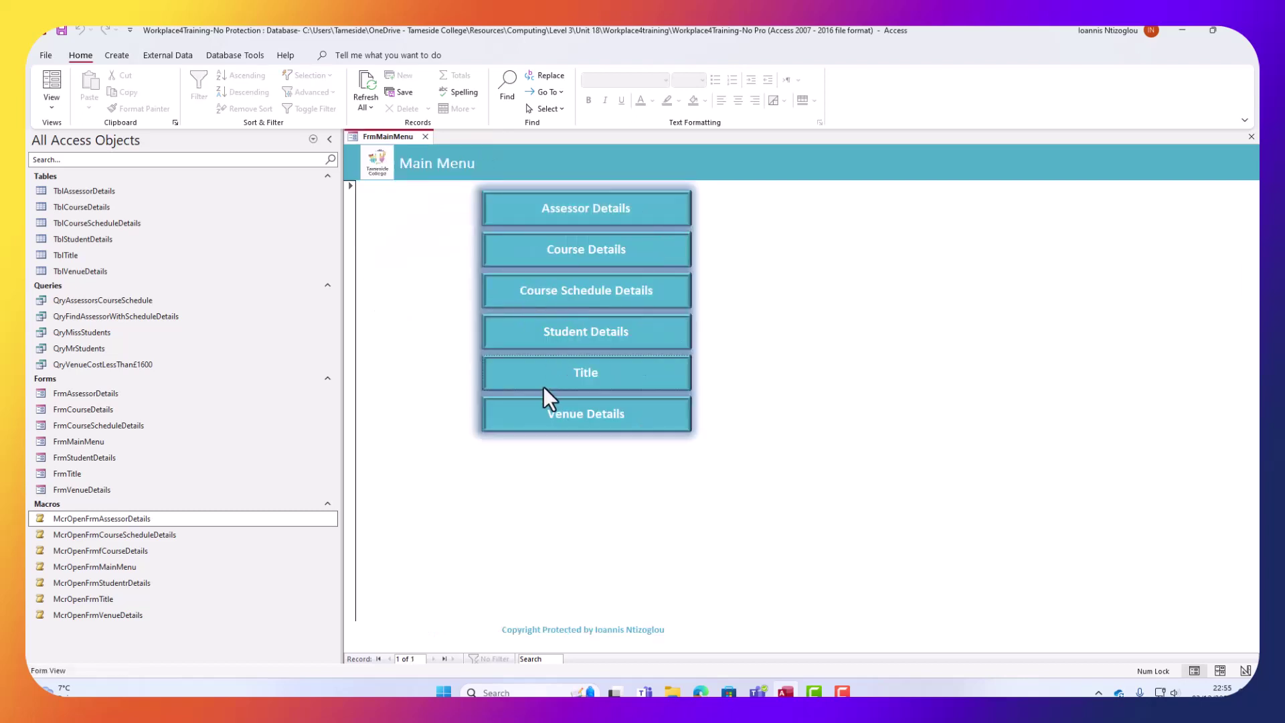
{"action": "left_click", "coordinate": [552, 412]}
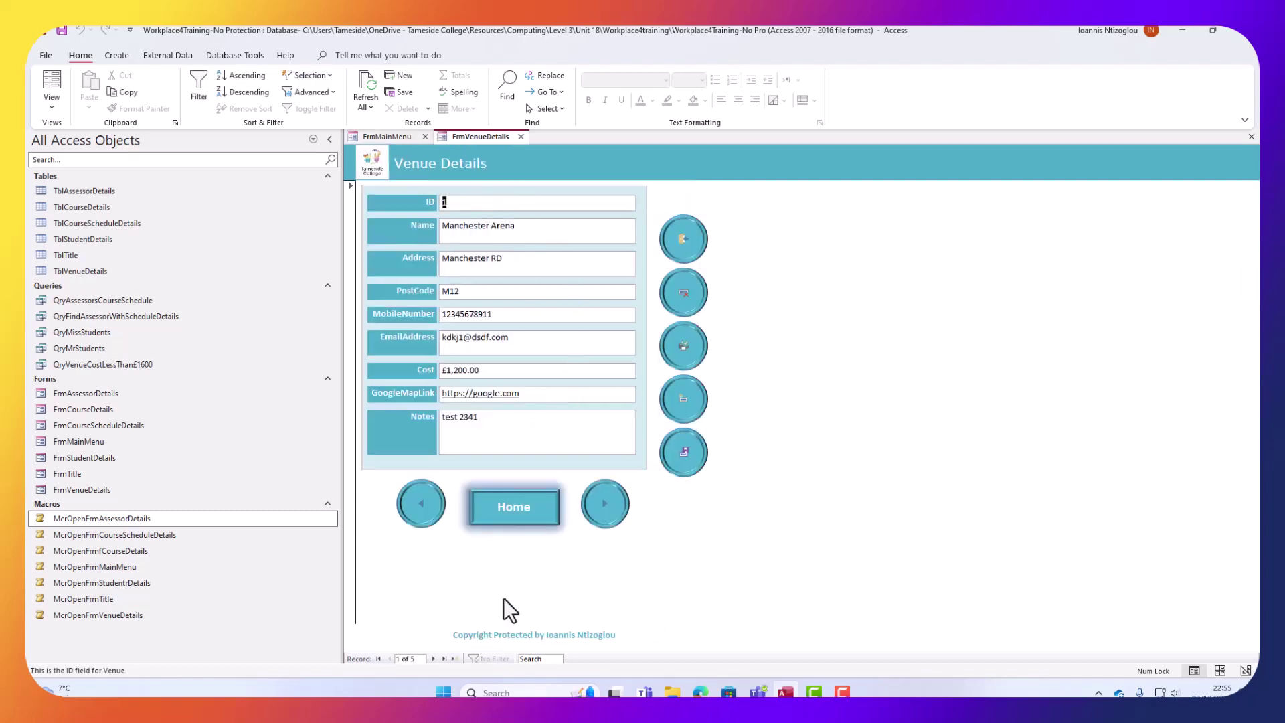
{"action": "left_click", "coordinate": [536, 517]}
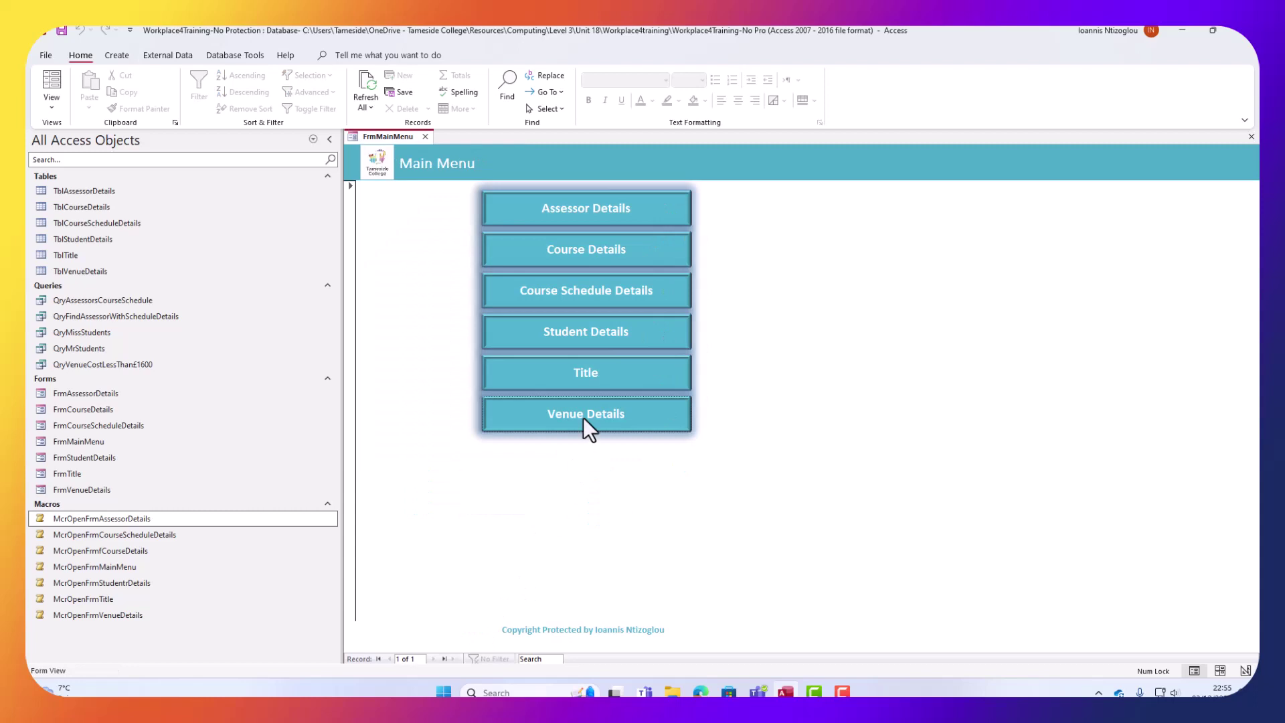
Test round trips from the main menu to Assessor Details, Course Schedule Details and Venue Details using their Home buttons.
{"action": "left_click", "coordinate": [613, 209]}
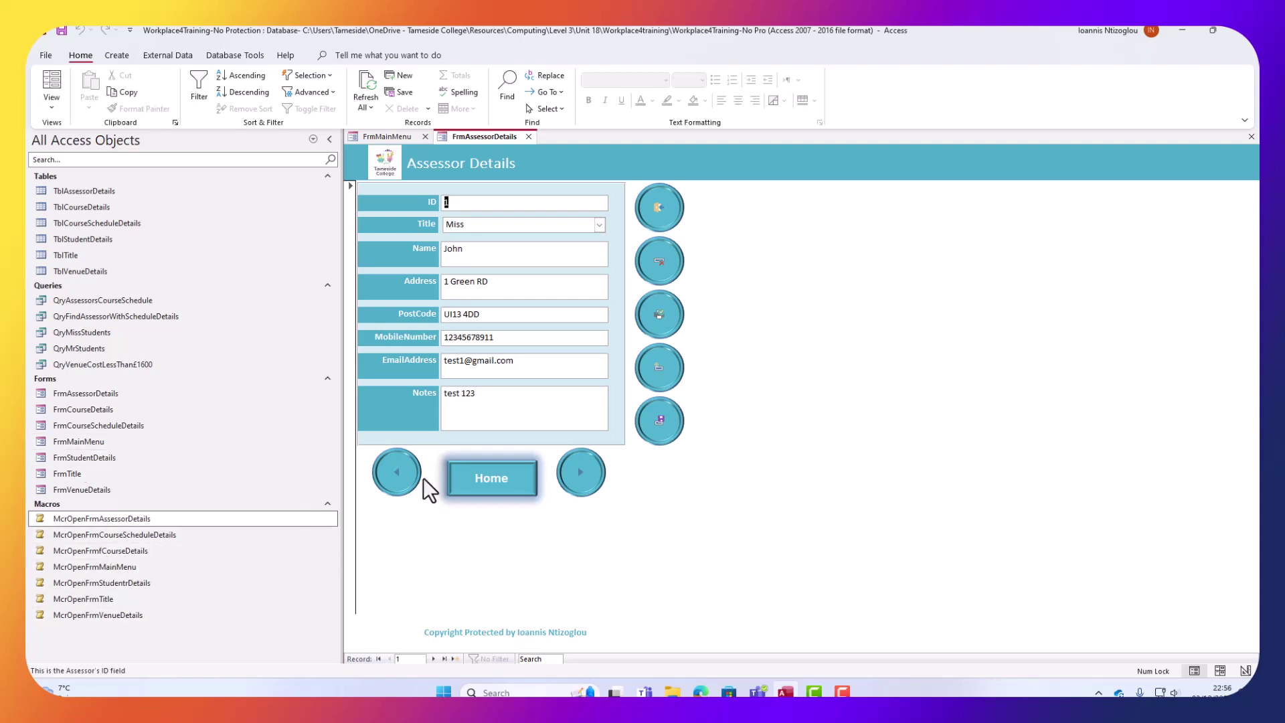
{"action": "left_click", "coordinate": [476, 471]}
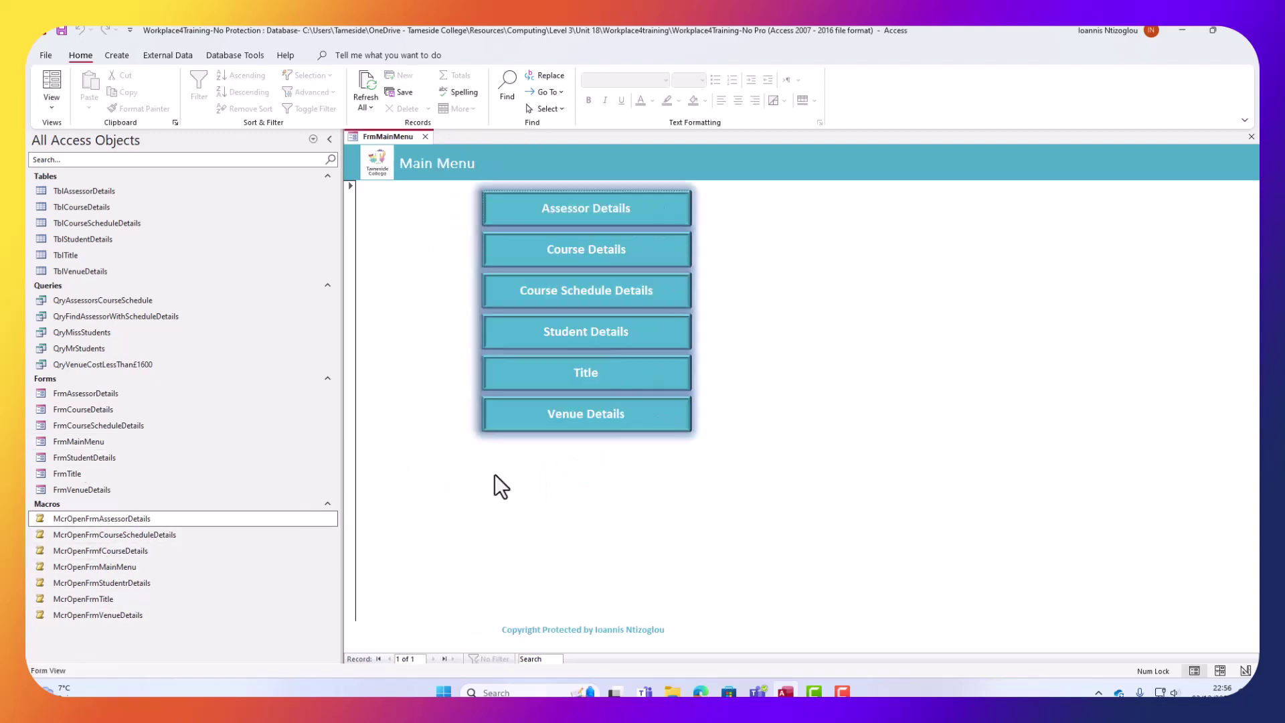
{"action": "left_click", "coordinate": [650, 212]}
{"action": "left_click", "coordinate": [519, 499]}
{"action": "left_click", "coordinate": [604, 291]}
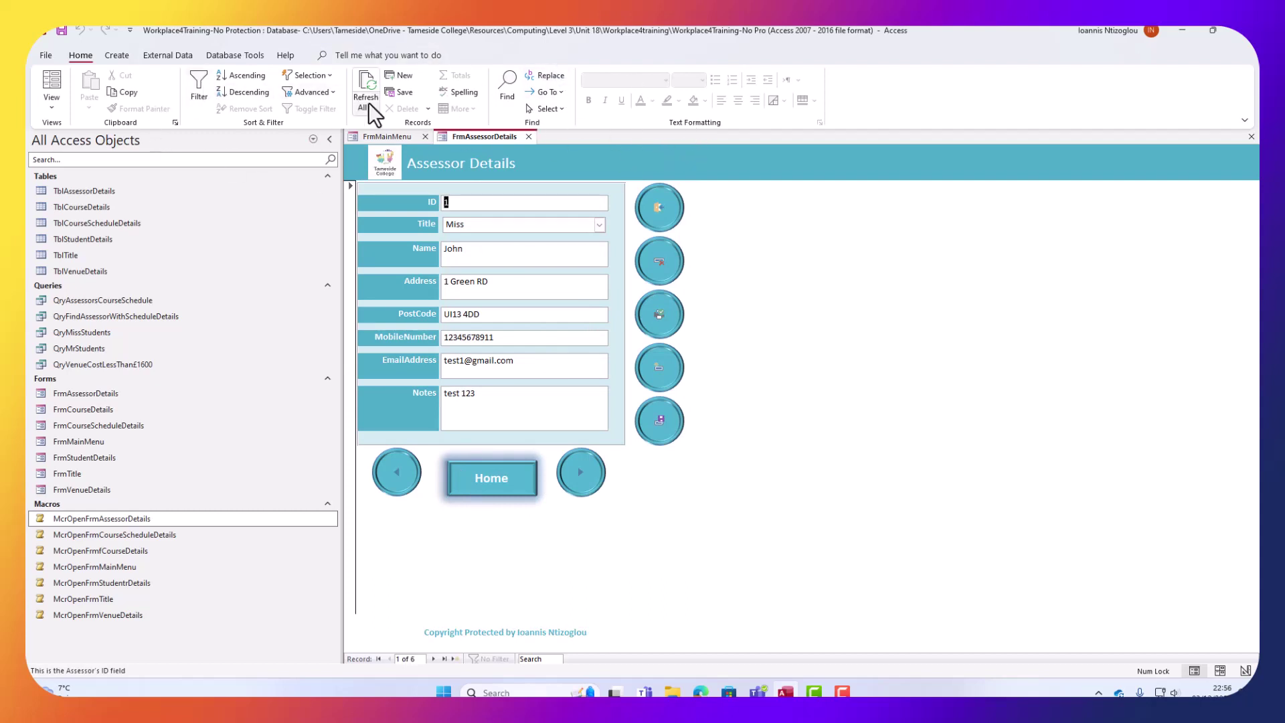
{"action": "left_click", "coordinate": [516, 496]}
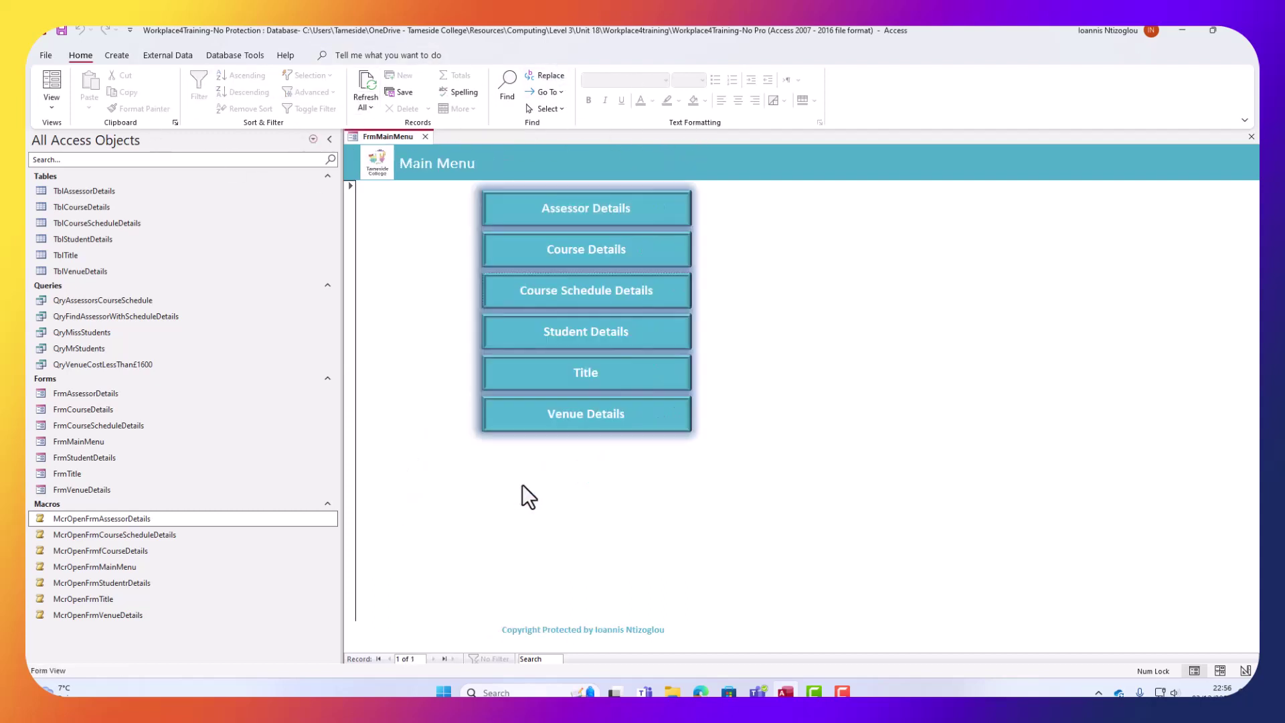
{"action": "left_click", "coordinate": [593, 408]}
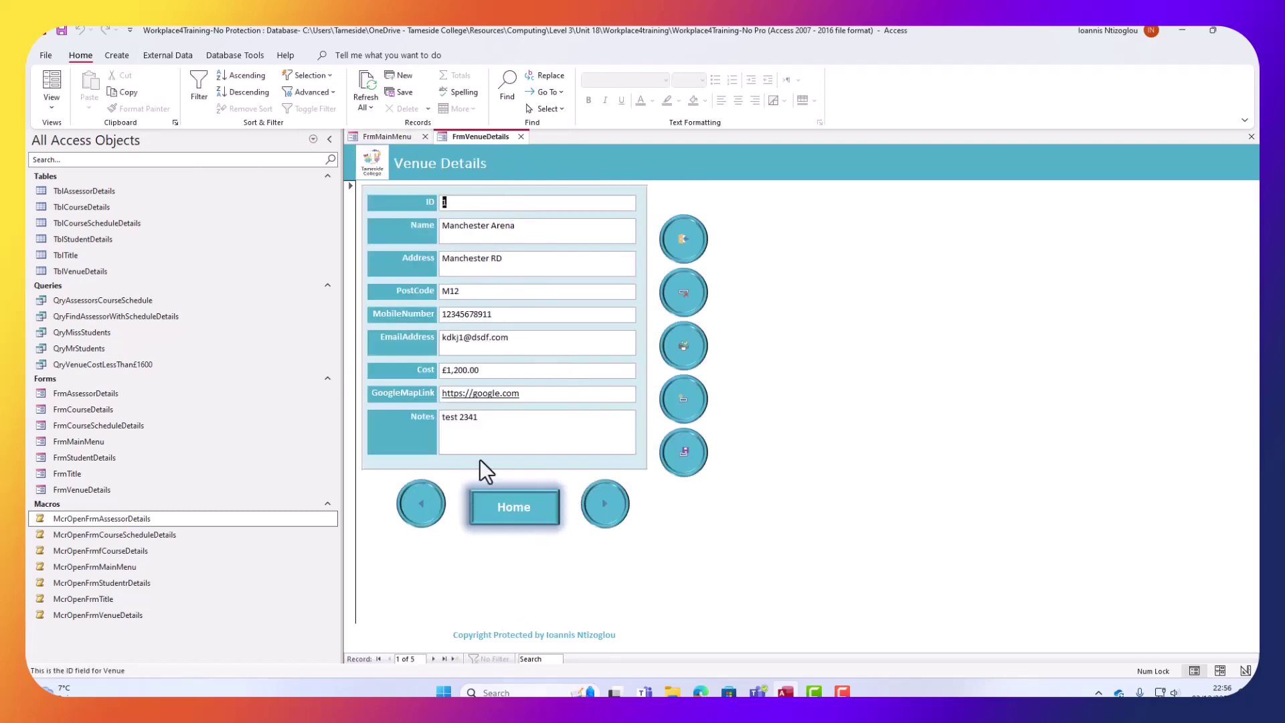
{"action": "left_click", "coordinate": [509, 505]}
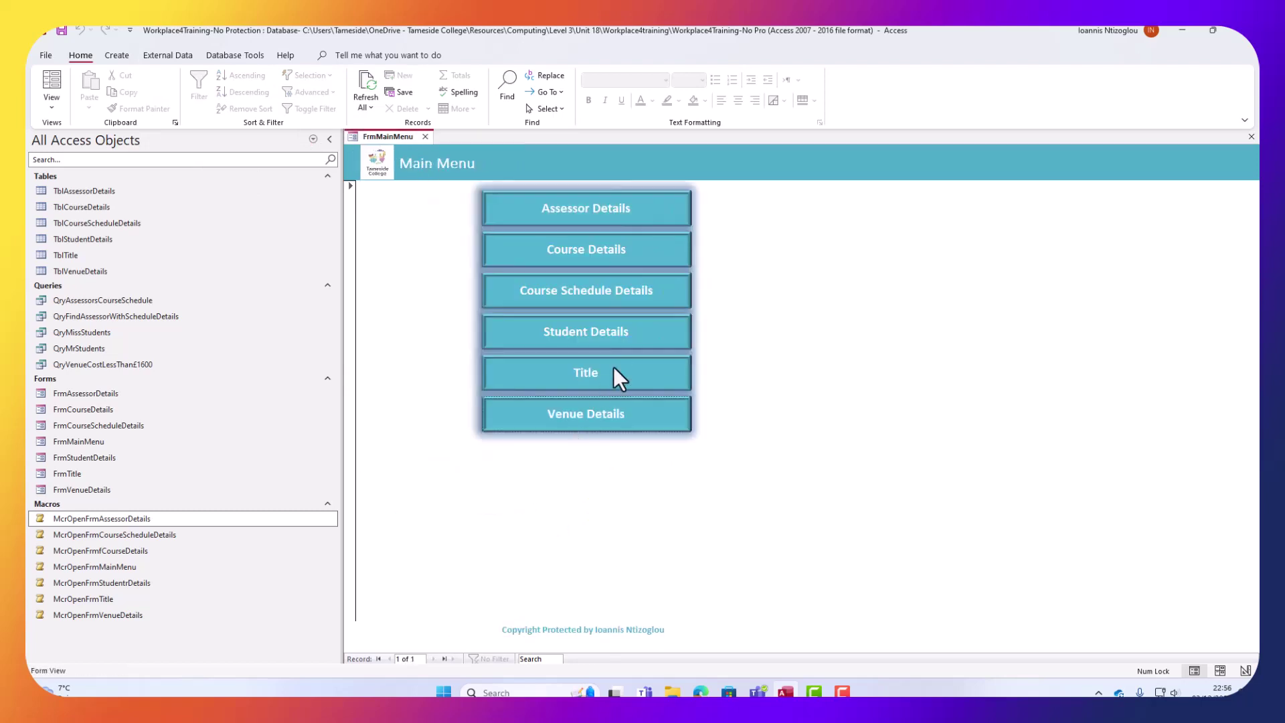
Recheck navigation between the main menu and the Assessor Details, Course Details and Course Schedule Details forms, finishing on Course Details.
{"action": "left_click", "coordinate": [624, 202]}
{"action": "left_click", "coordinate": [523, 485]}
{"action": "left_click", "coordinate": [596, 251]}
{"action": "left_click", "coordinate": [547, 439]}
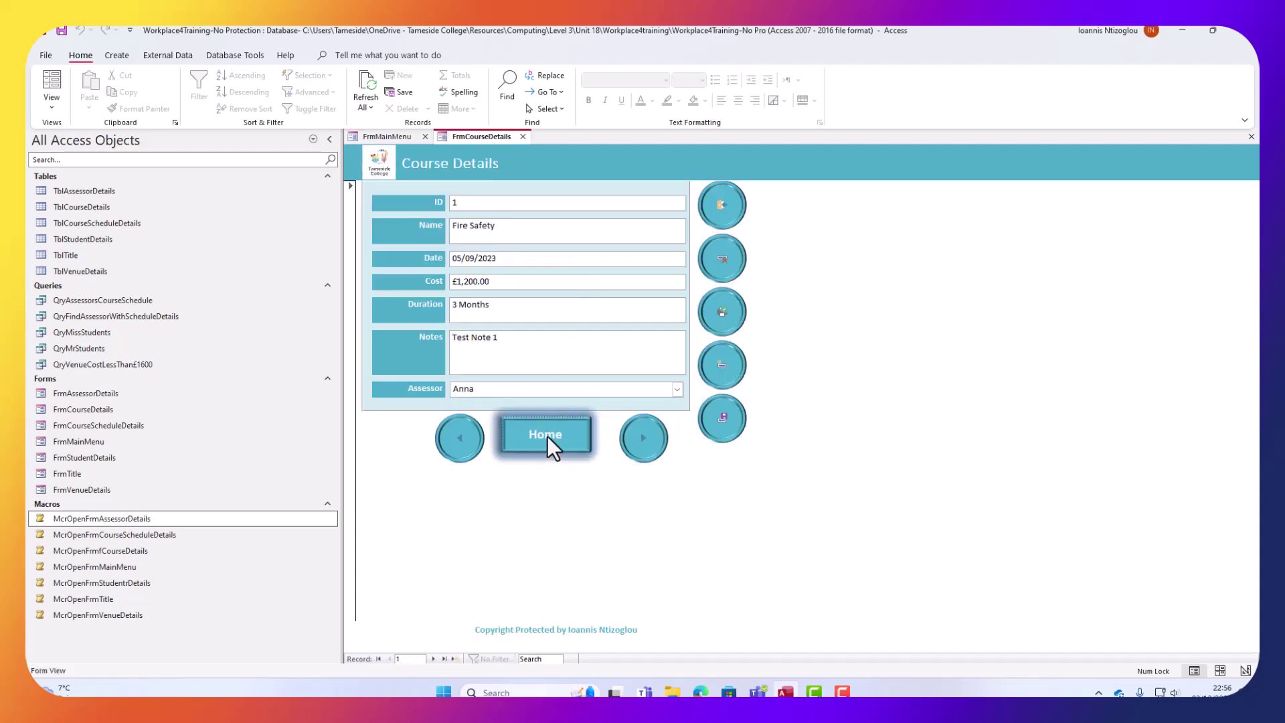
{"action": "left_click", "coordinate": [589, 288]}
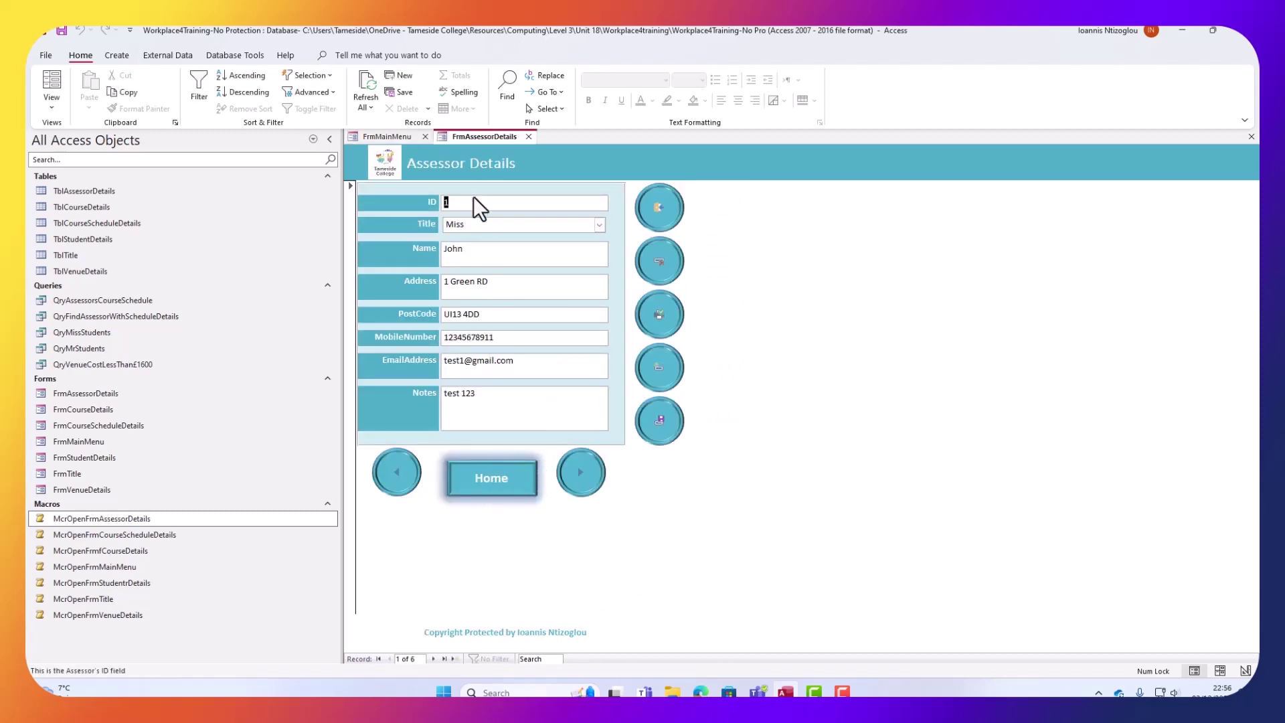
{"action": "left_click", "coordinate": [477, 476]}
{"action": "left_click", "coordinate": [544, 204]}
{"action": "left_click", "coordinate": [500, 488]}
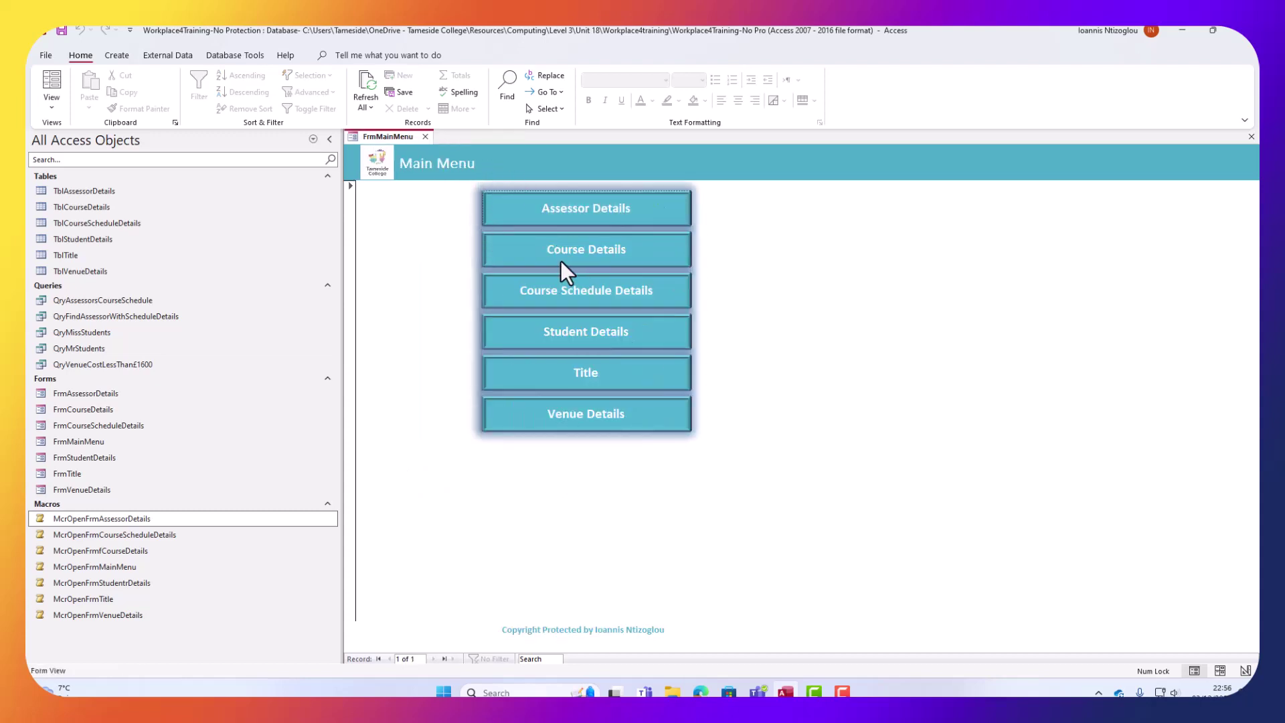
{"action": "left_click", "coordinate": [519, 217]}
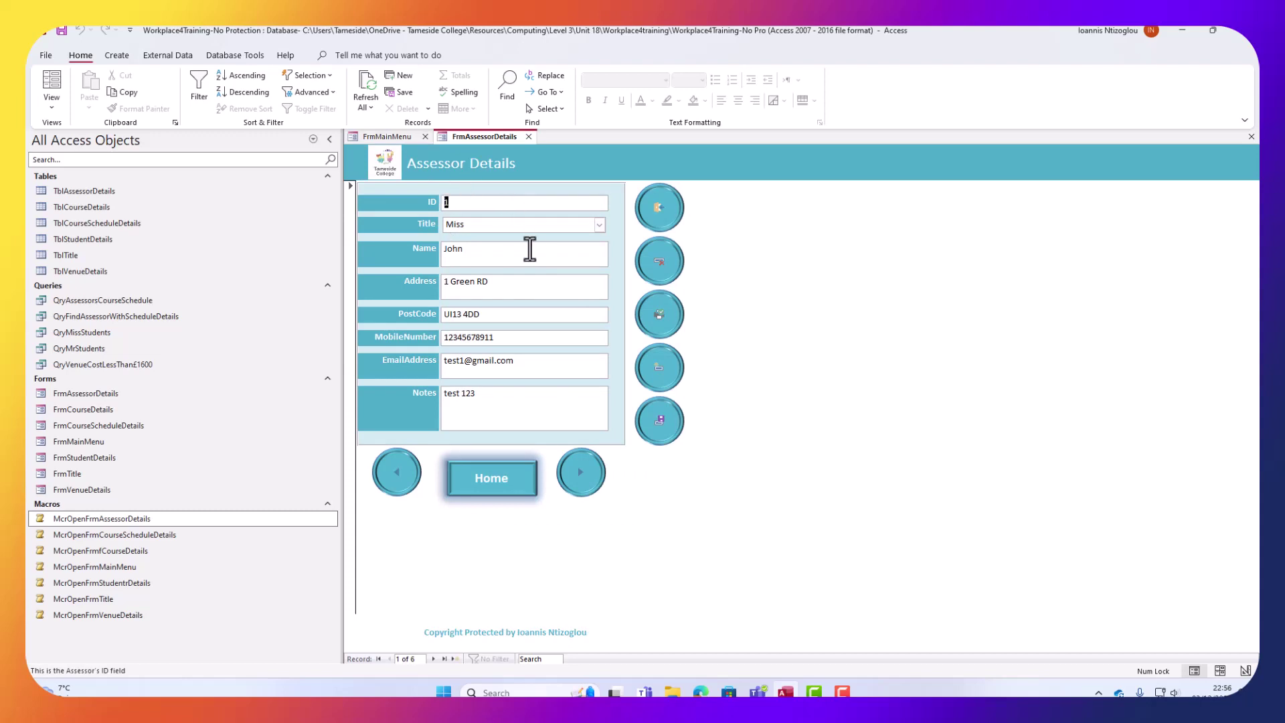
{"action": "left_click", "coordinate": [486, 482]}
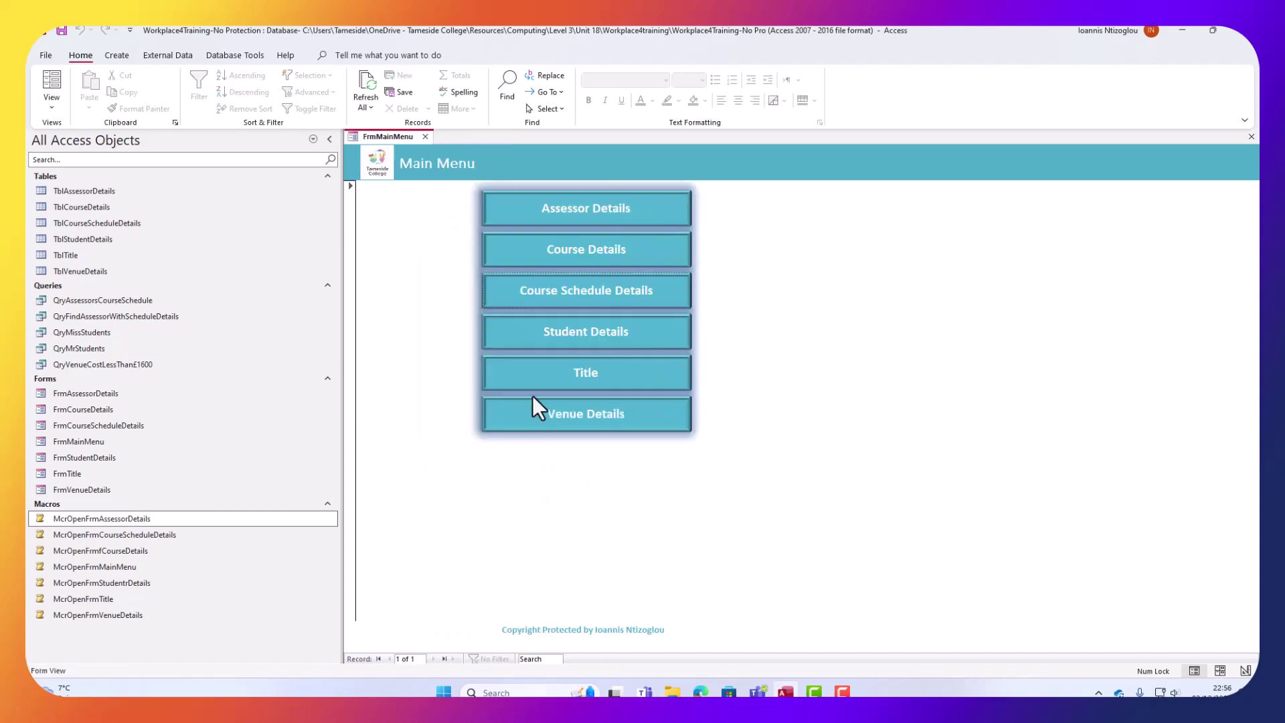
{"action": "left_click", "coordinate": [582, 249]}
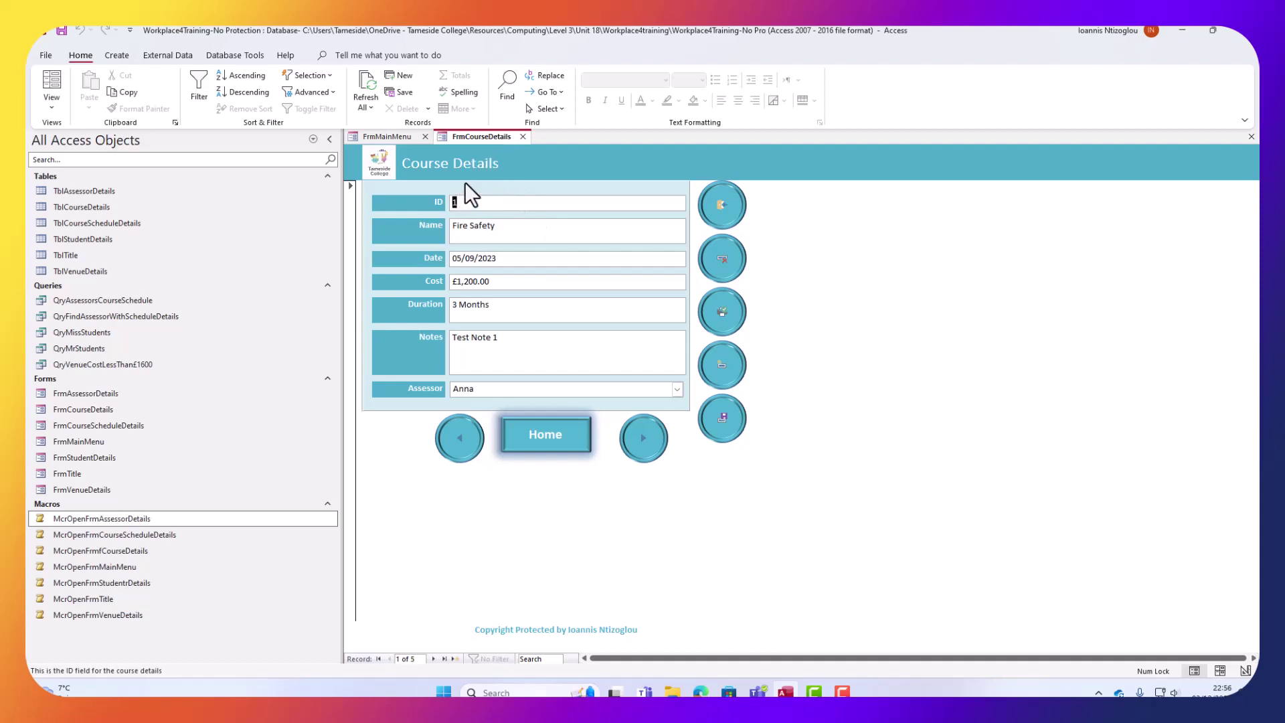
Test the Home buttons on Course Details and Assessor Details, and open Student Details through the main menu.
{"action": "left_click", "coordinate": [548, 444]}
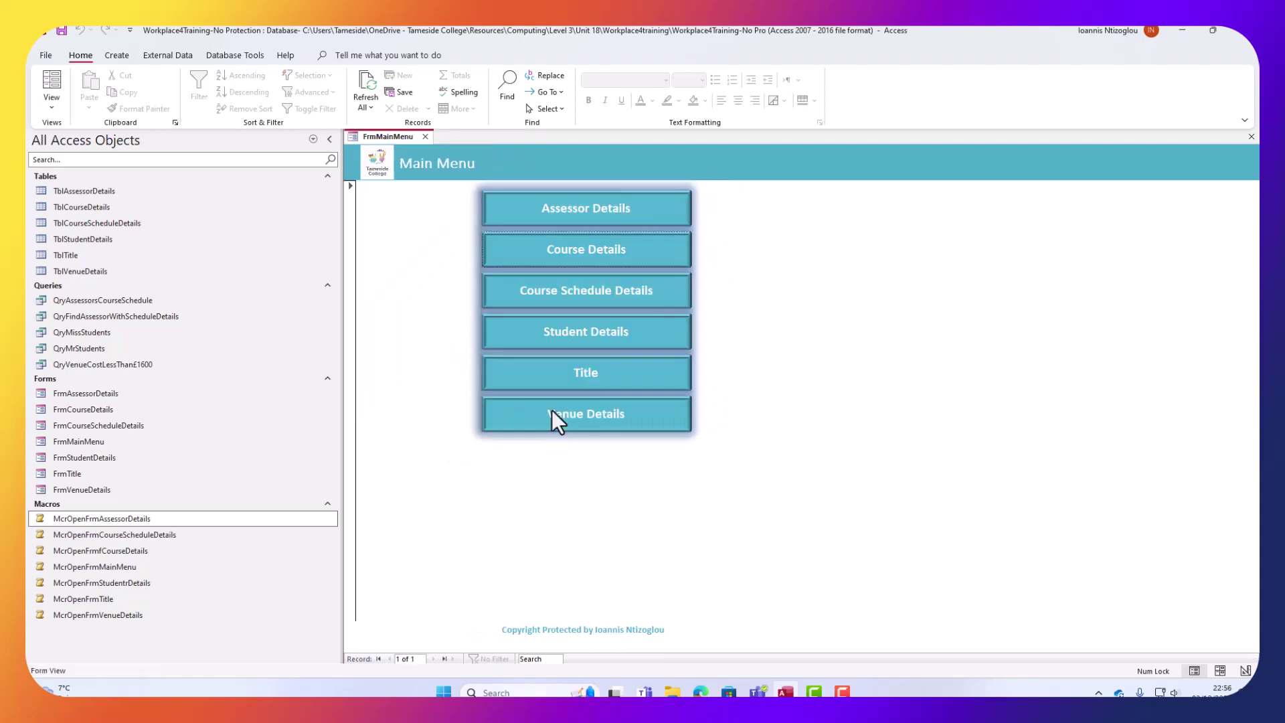
{"action": "left_click", "coordinate": [543, 201]}
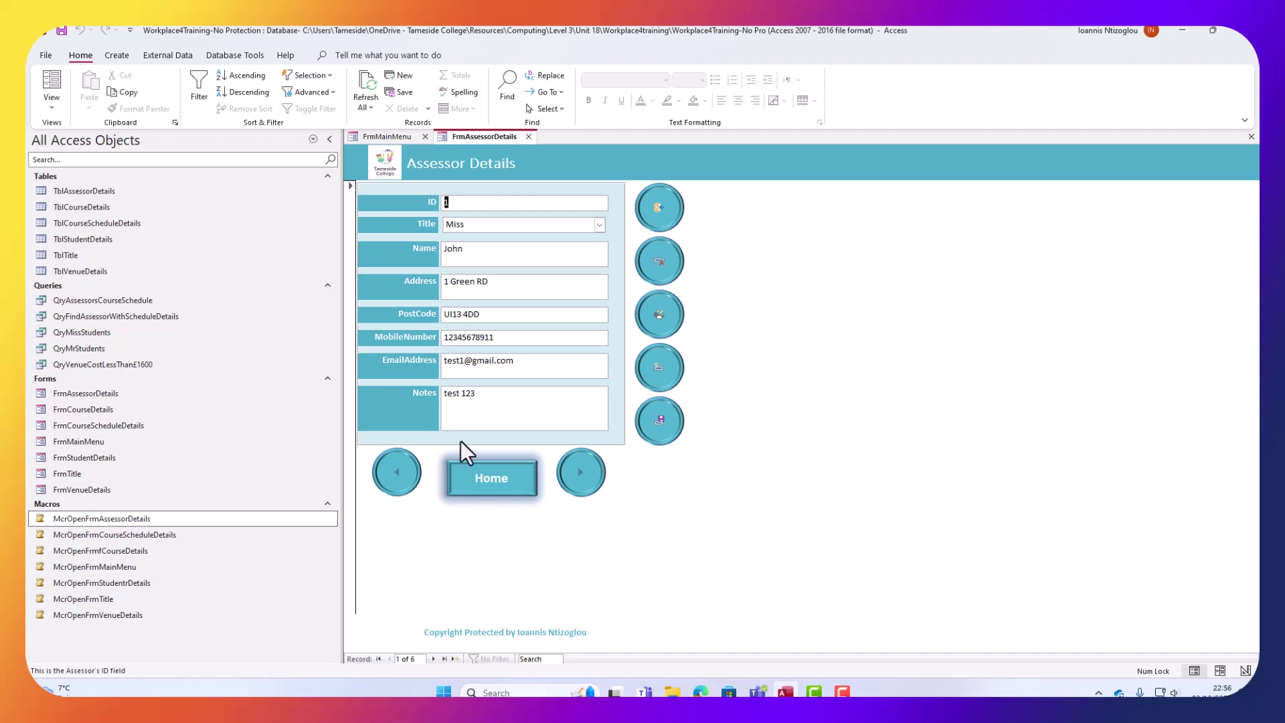
{"action": "left_click", "coordinate": [491, 480]}
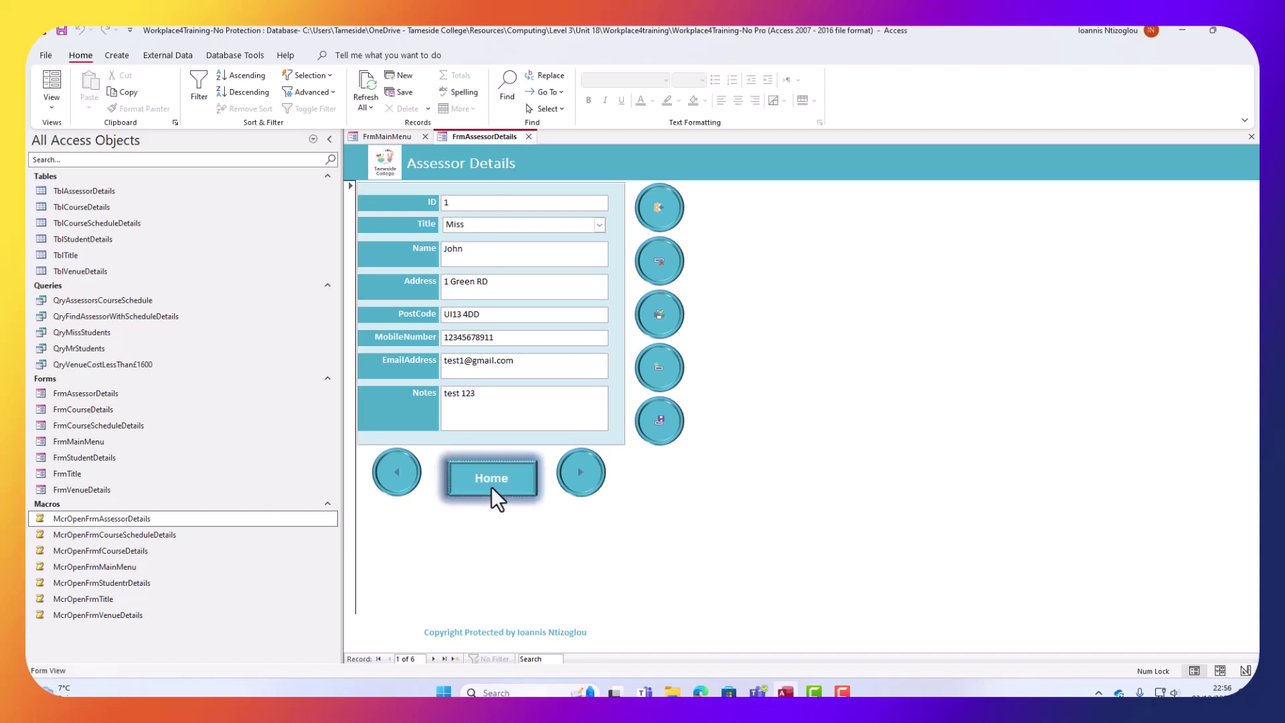
{"action": "left_click", "coordinate": [559, 249]}
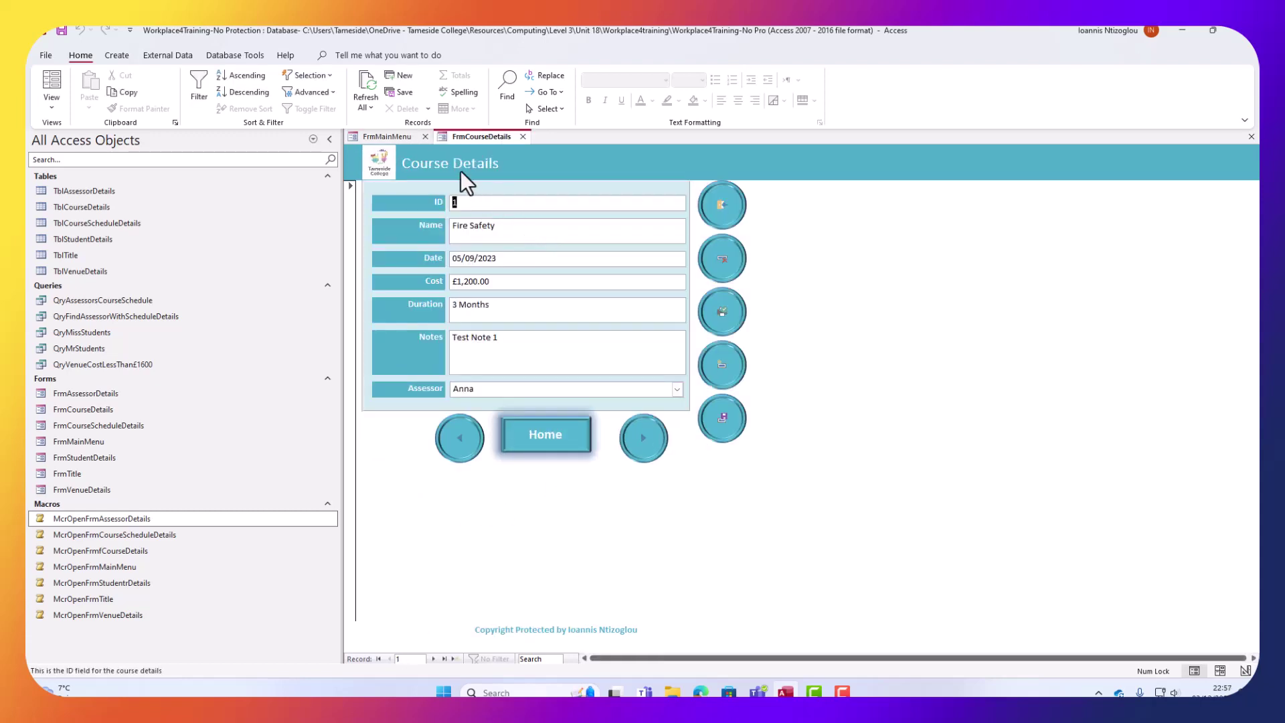
{"action": "left_click", "coordinate": [522, 438]}
{"action": "left_click", "coordinate": [559, 322]}
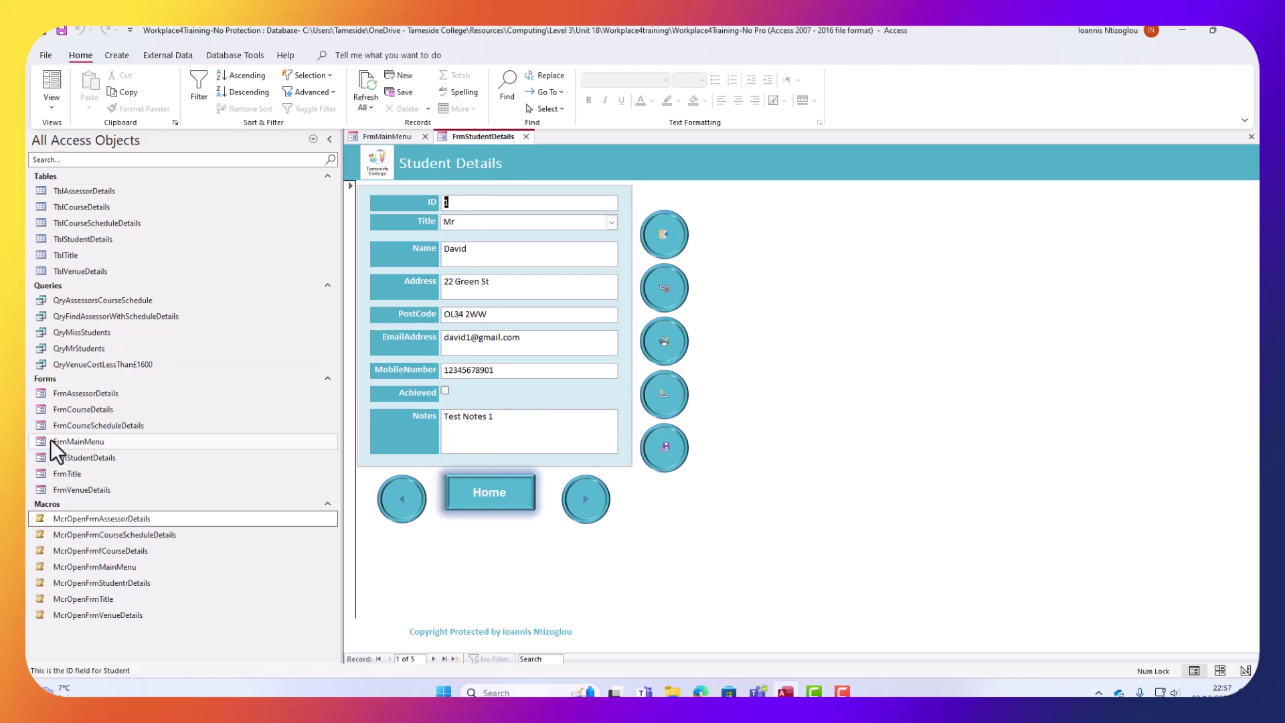
In FrmMainMenu's Design View, set the Course Schedule Details button's On Click event to McrOpenFrmCourseScheduleDetails.
{"action": "left_click", "coordinate": [86, 447]}
{"action": "right_click", "coordinate": [86, 448]}
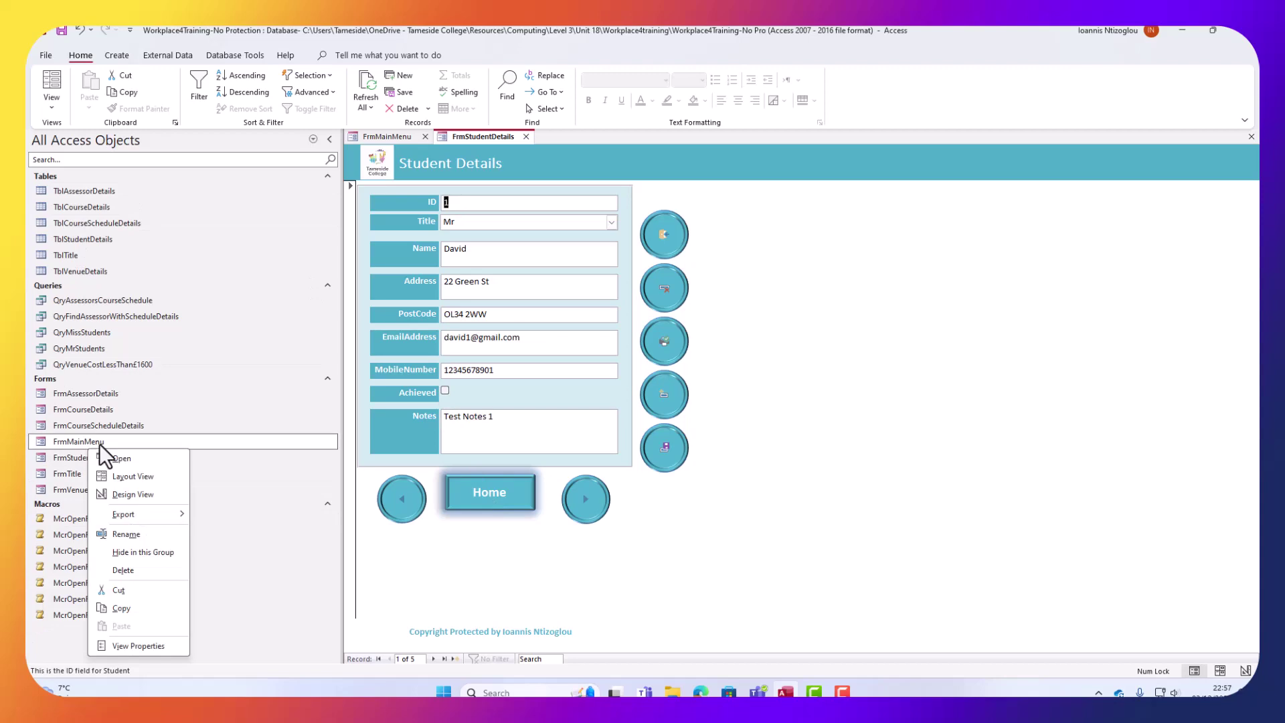
{"action": "left_click", "coordinate": [122, 496]}
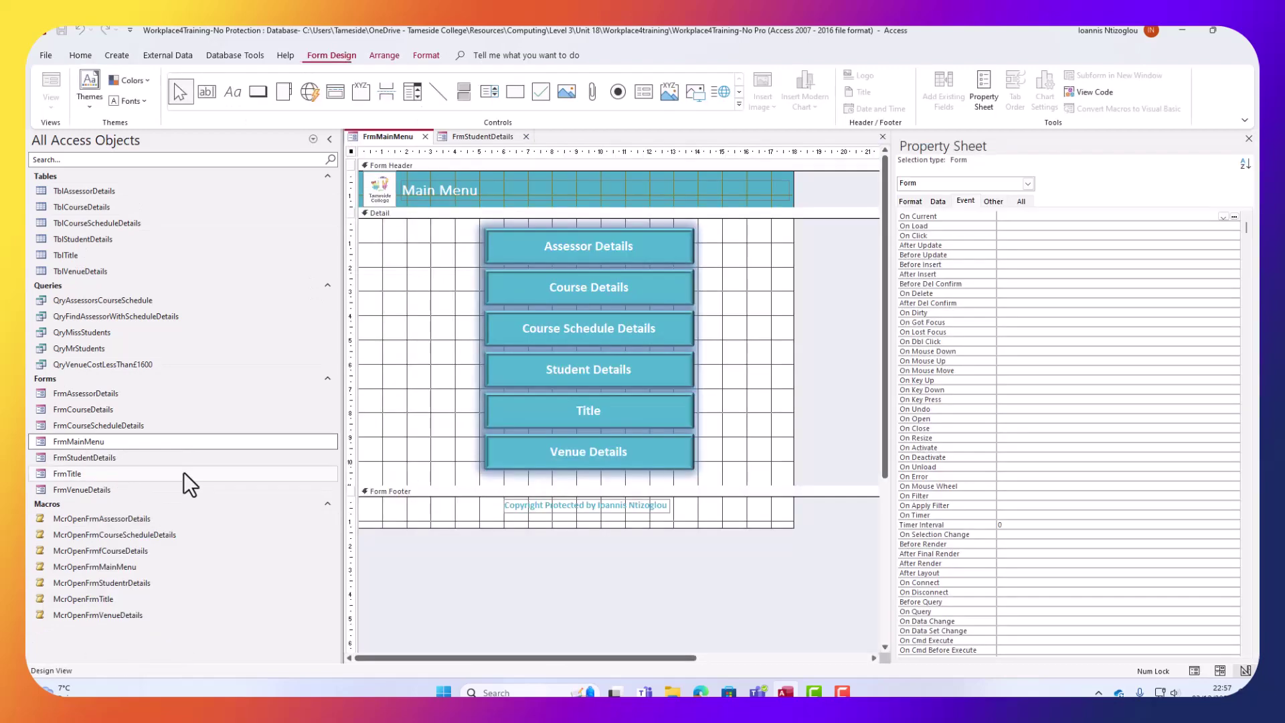
{"action": "left_click", "coordinate": [541, 324]}
{"action": "left_click", "coordinate": [1145, 218]}
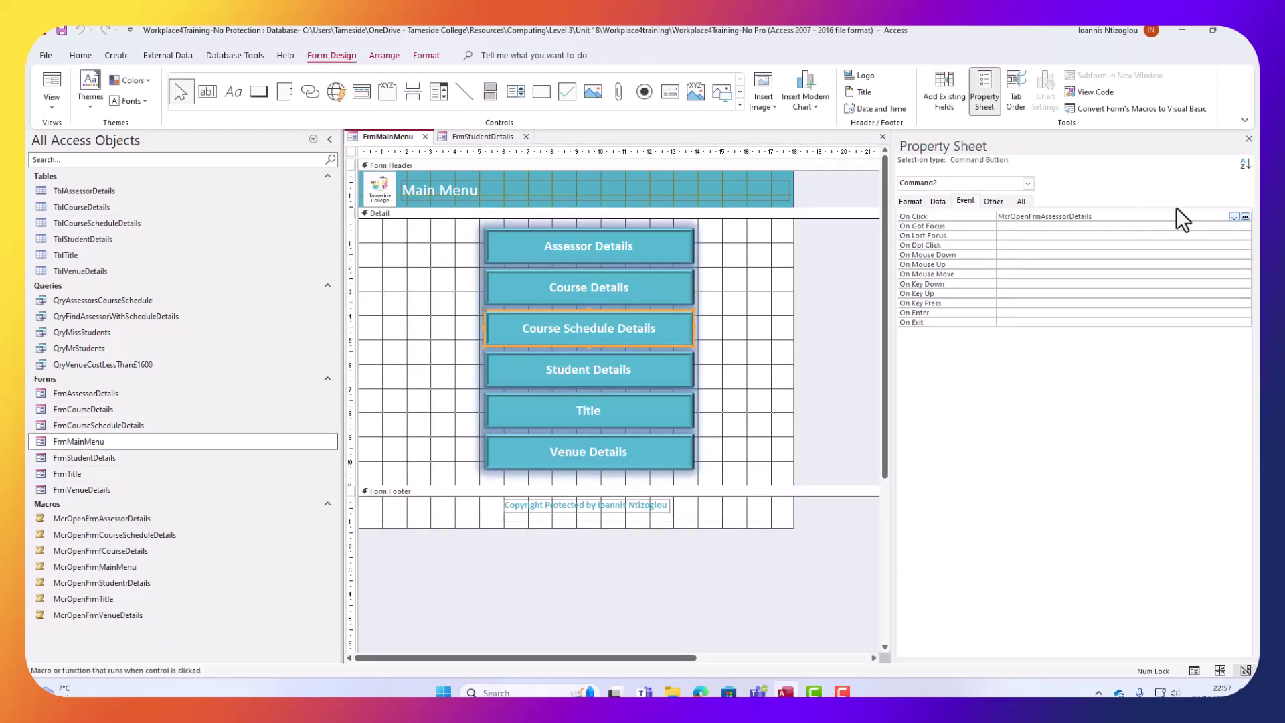
{"action": "left_click", "coordinate": [1235, 217]}
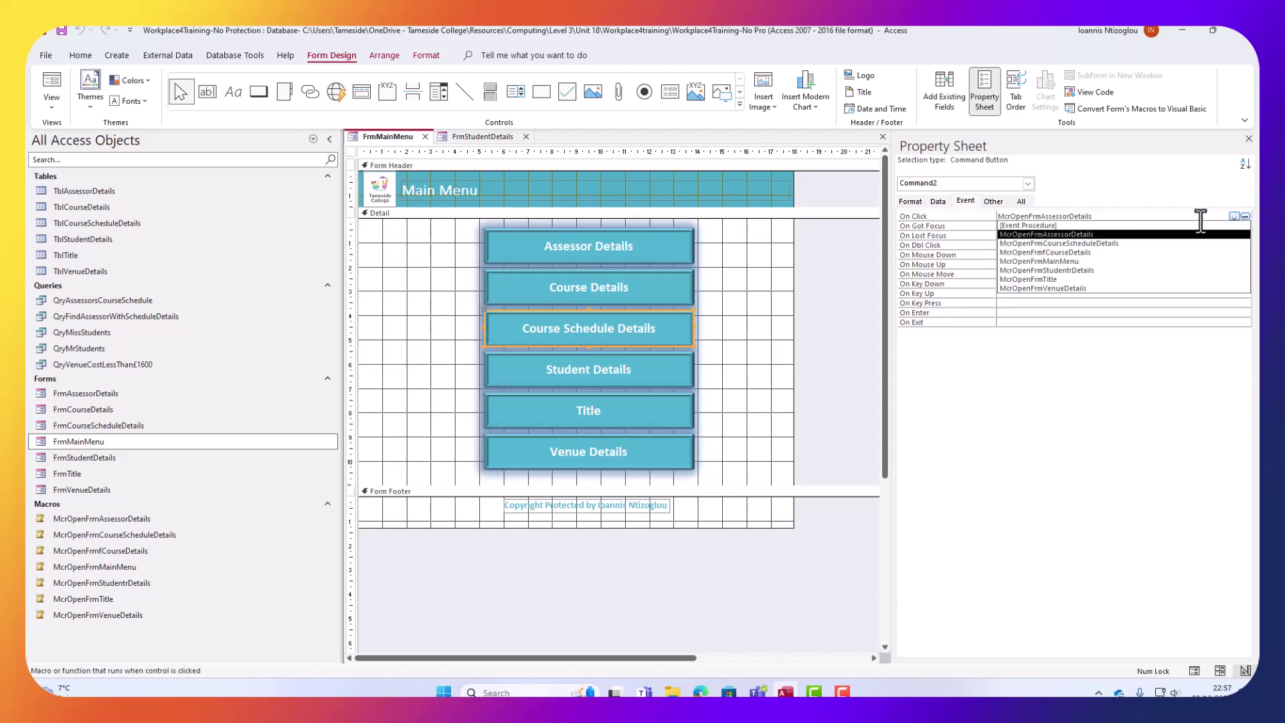
{"action": "left_click", "coordinate": [1042, 243]}
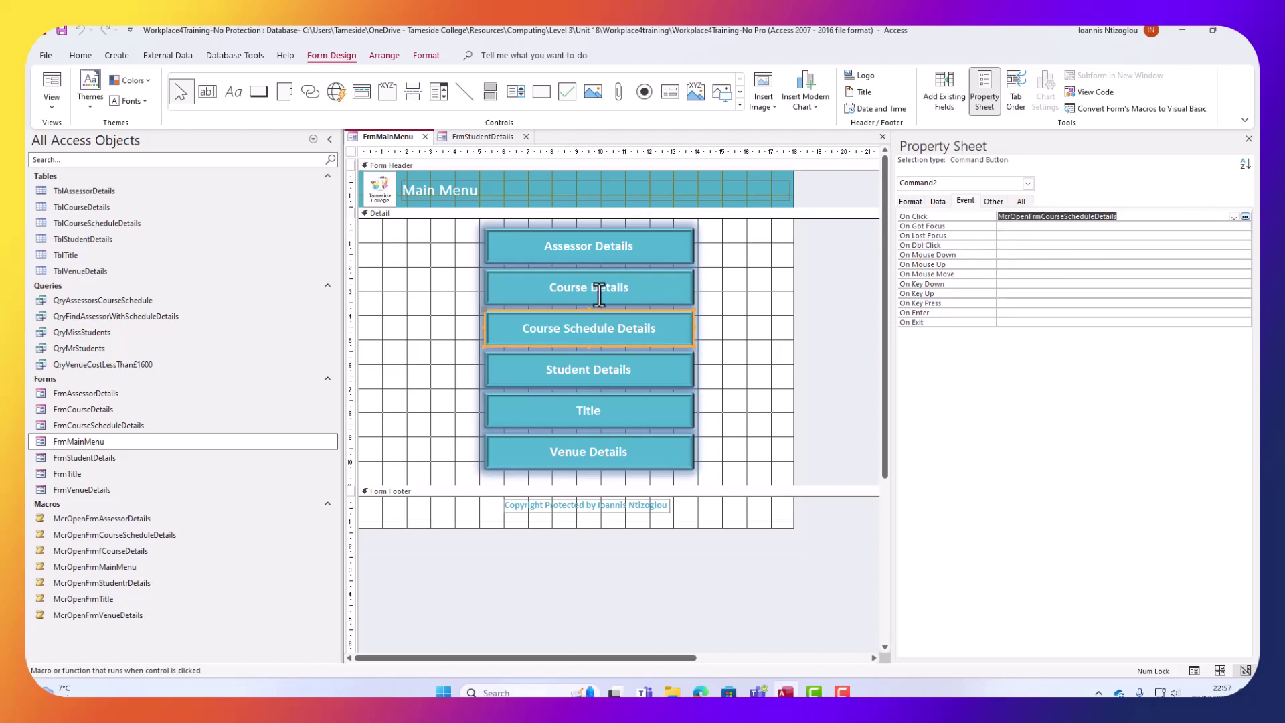
Check the On Click macro assigned to each button on the main menu, ending with Venue Details.
{"action": "left_click", "coordinate": [654, 283]}
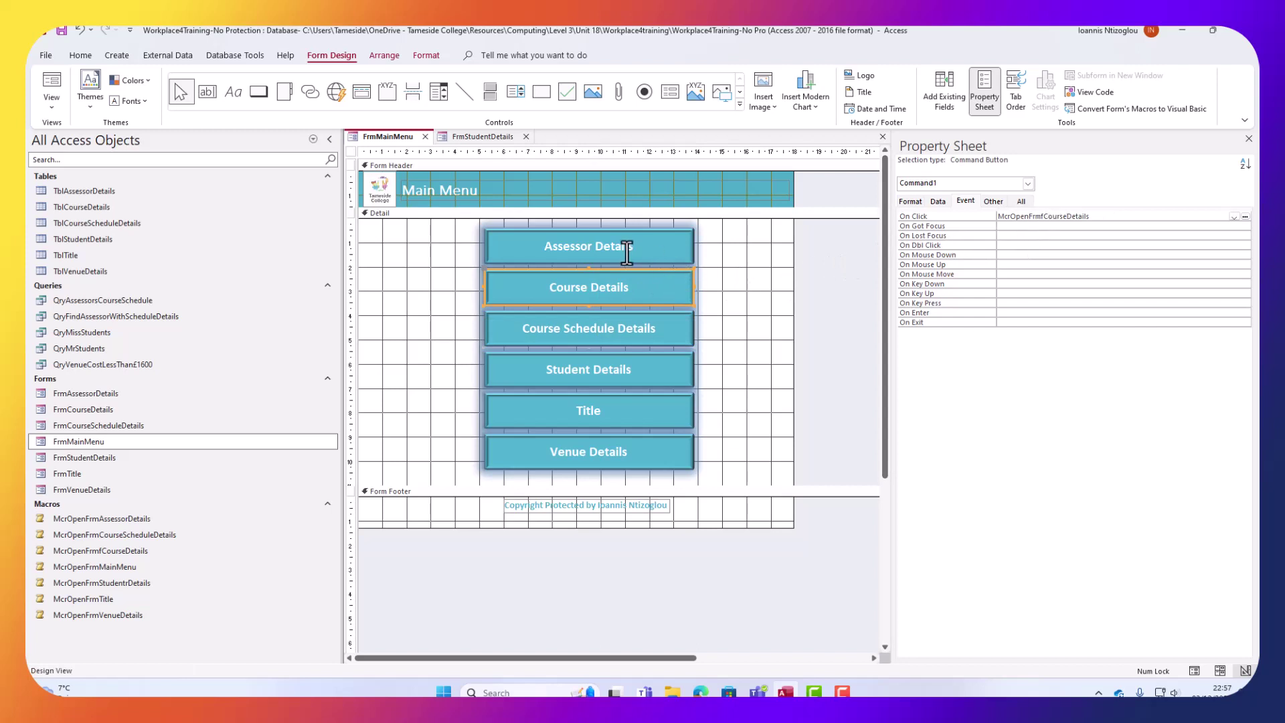
{"action": "left_click", "coordinate": [632, 275]}
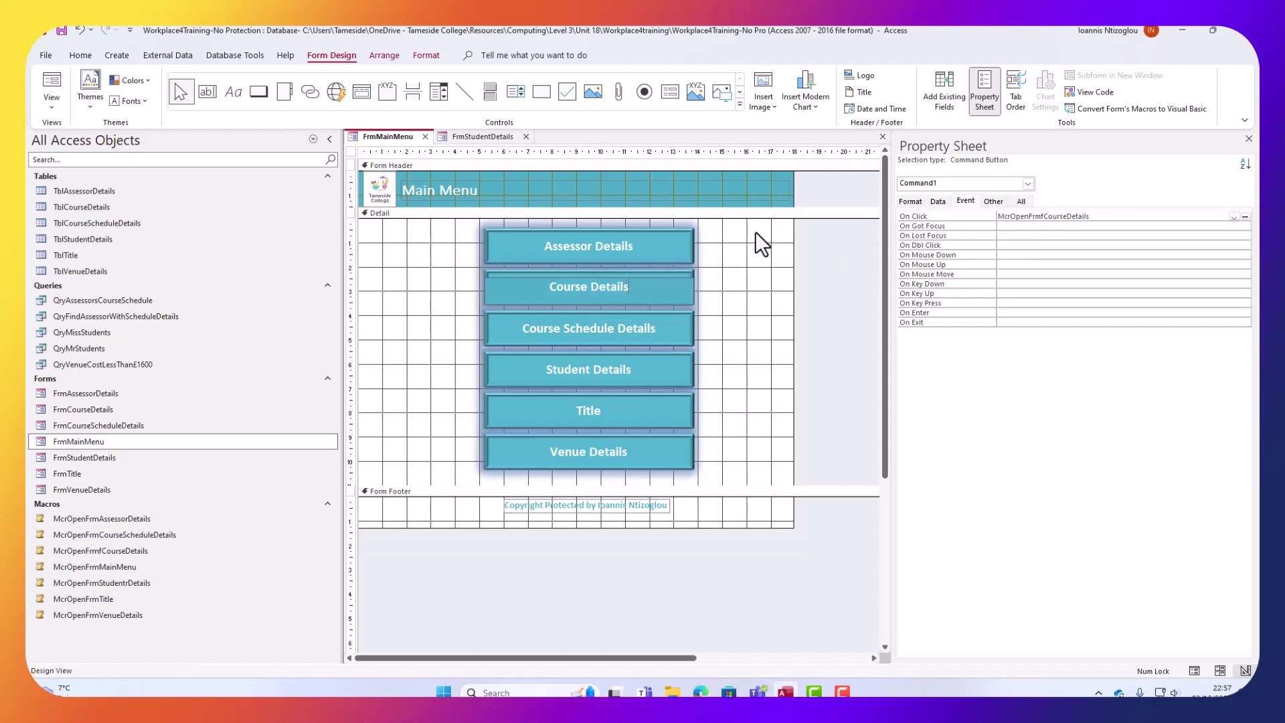
{"action": "left_click", "coordinate": [643, 233]}
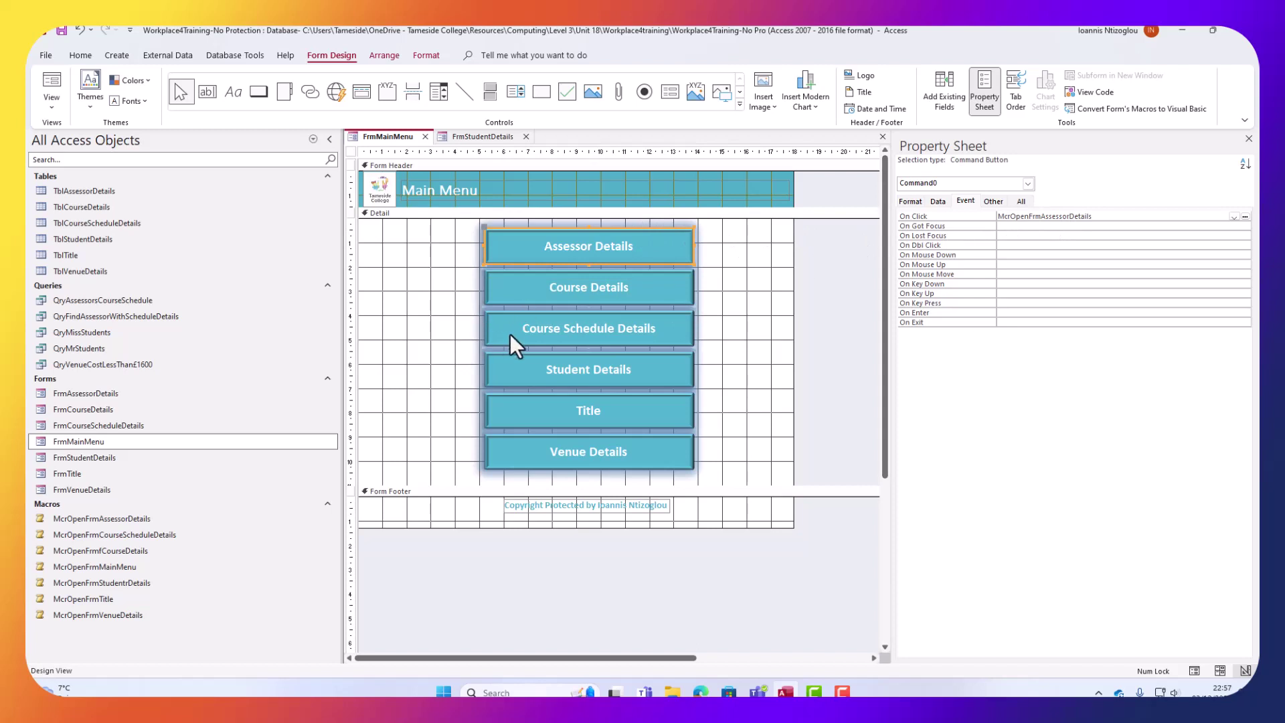
{"action": "left_click", "coordinate": [567, 361]}
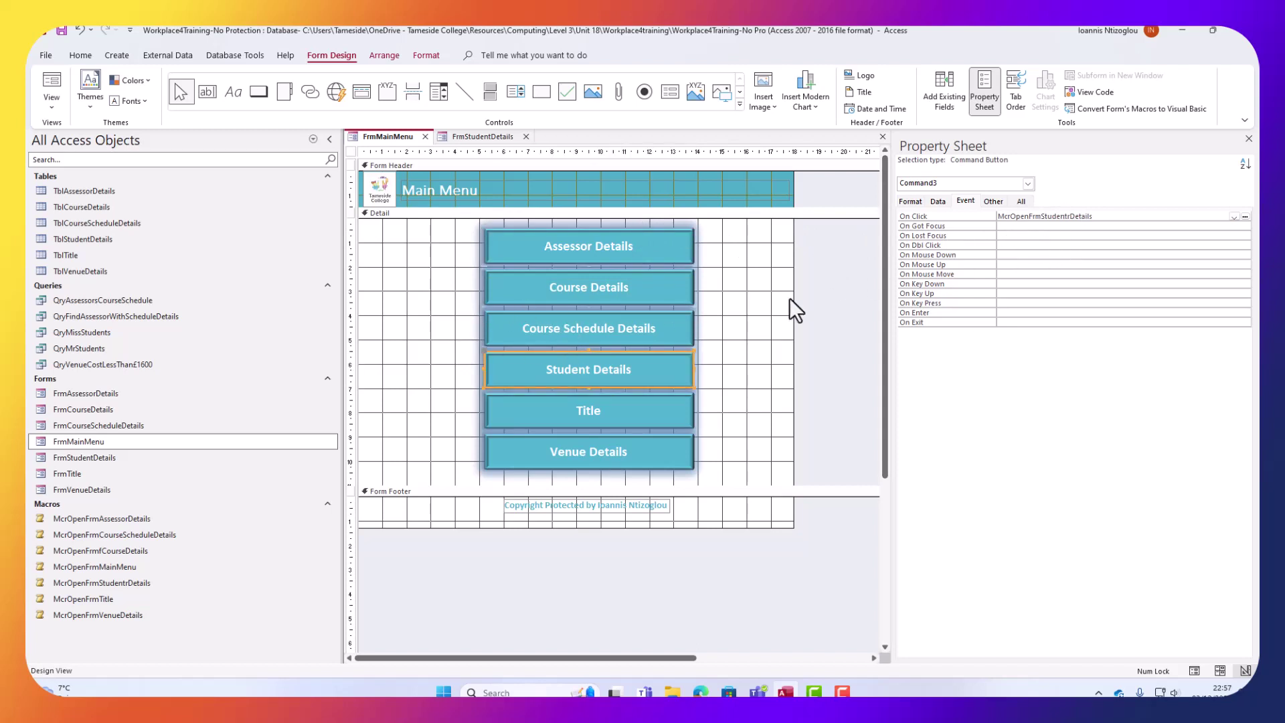
{"action": "left_click", "coordinate": [617, 323]}
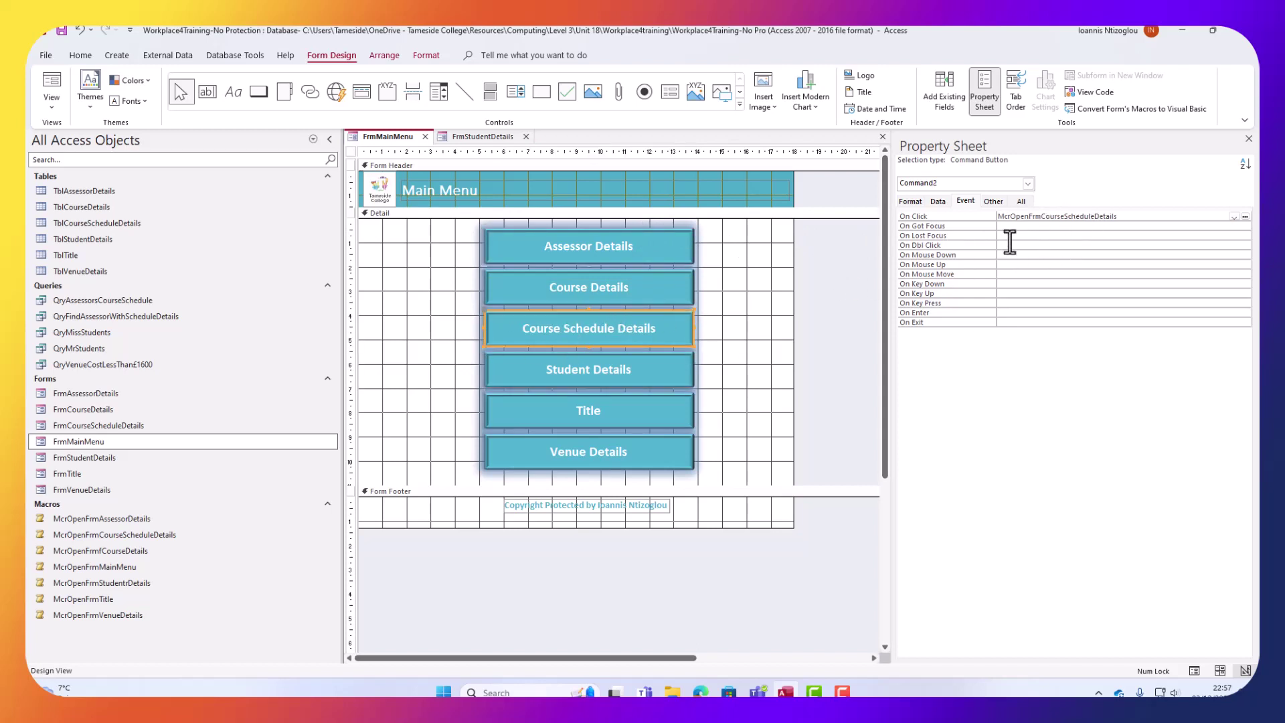
{"action": "left_click", "coordinate": [609, 409]}
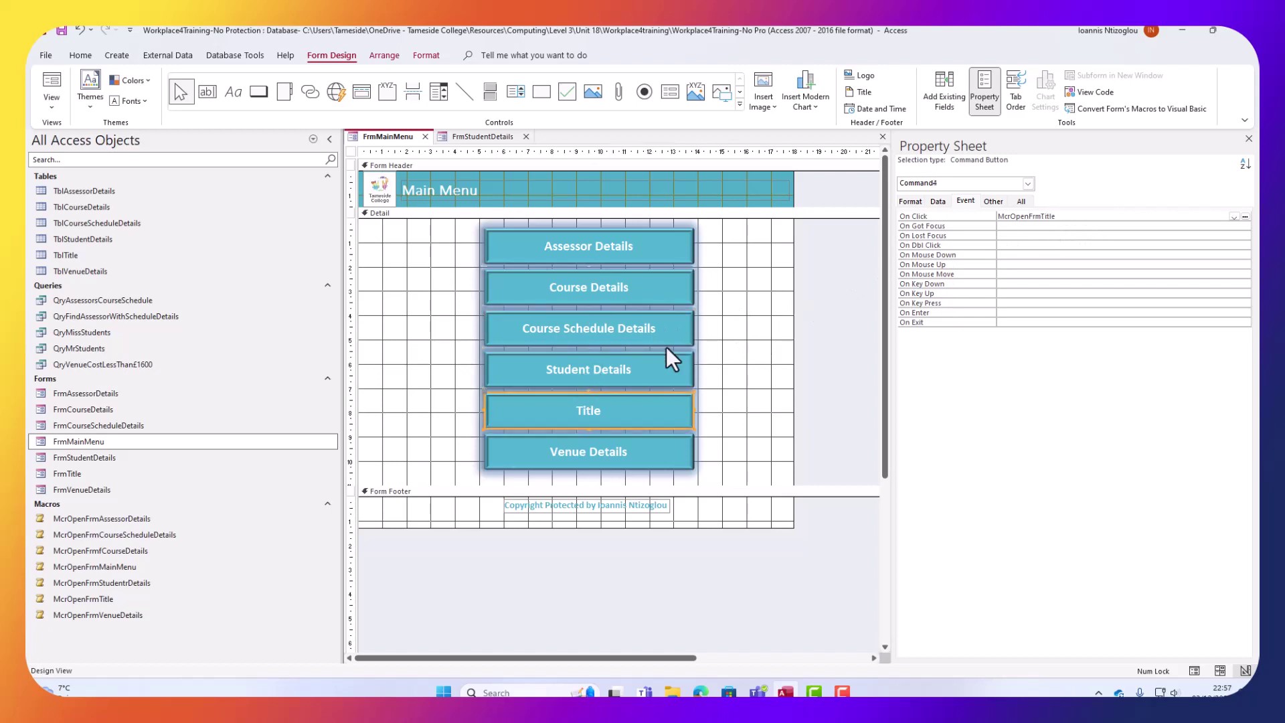
{"action": "left_click", "coordinate": [639, 364]}
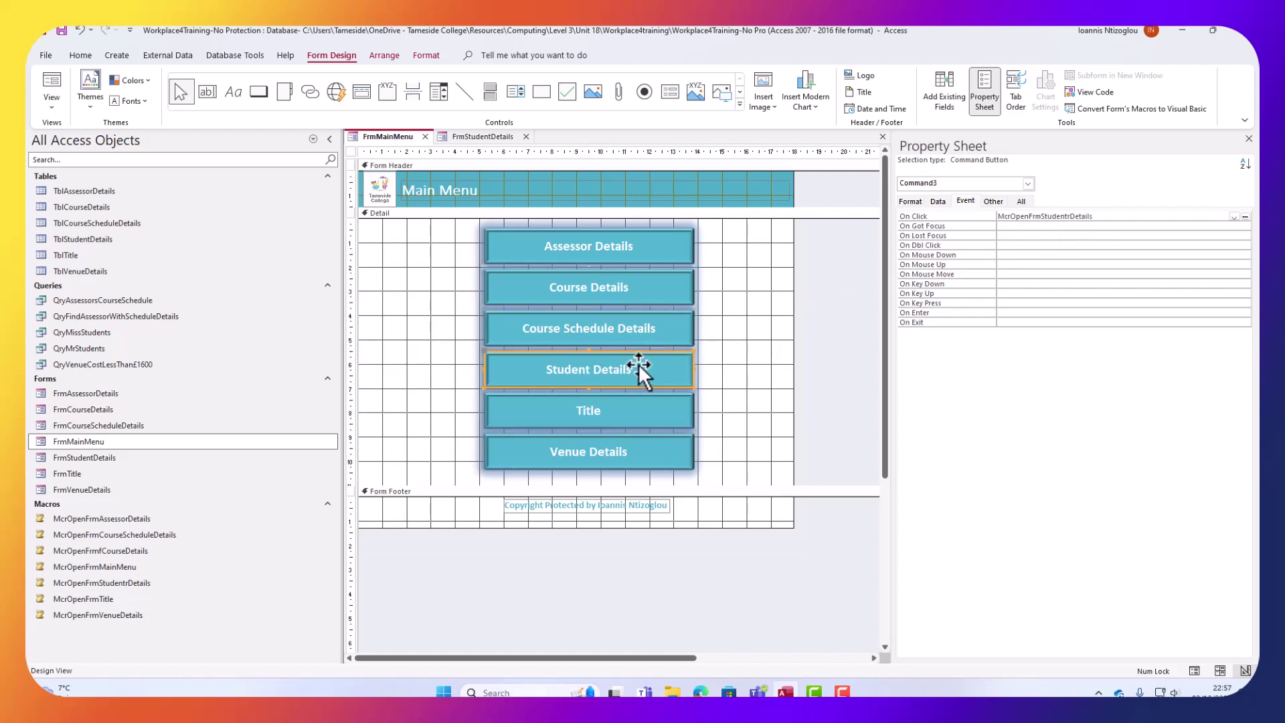
{"action": "left_click", "coordinate": [591, 403]}
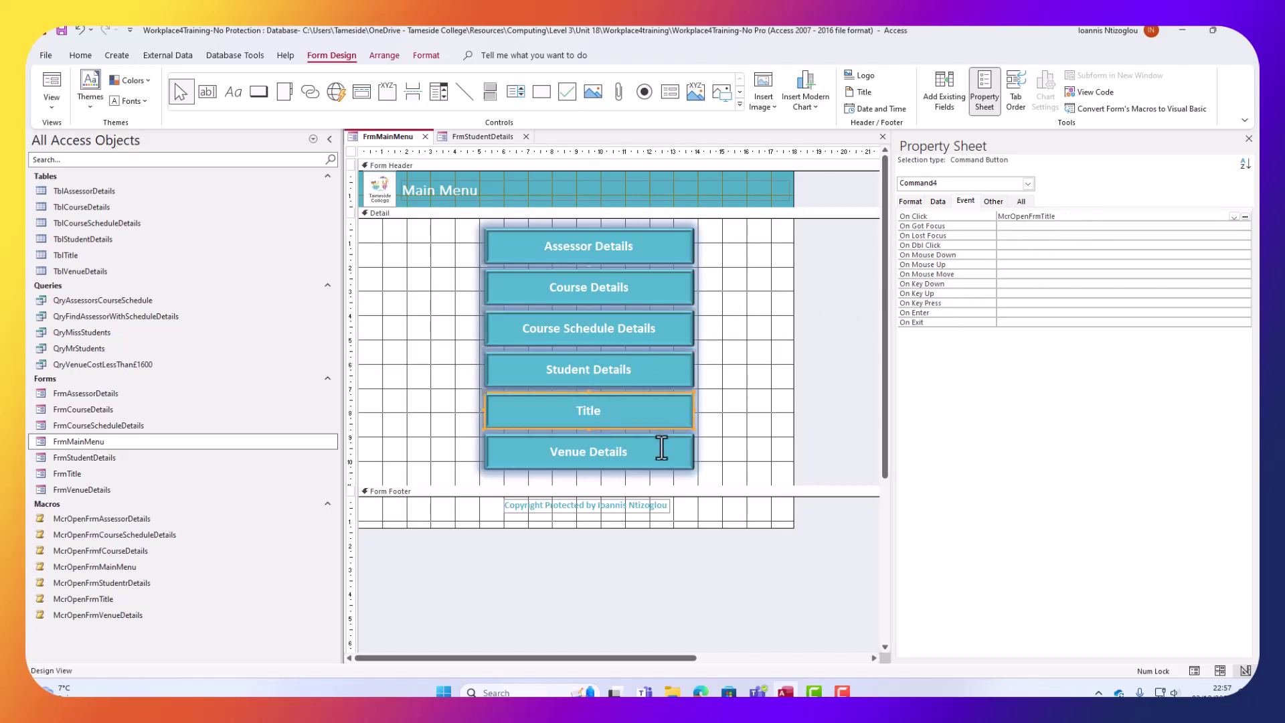
{"action": "left_click", "coordinate": [643, 455]}
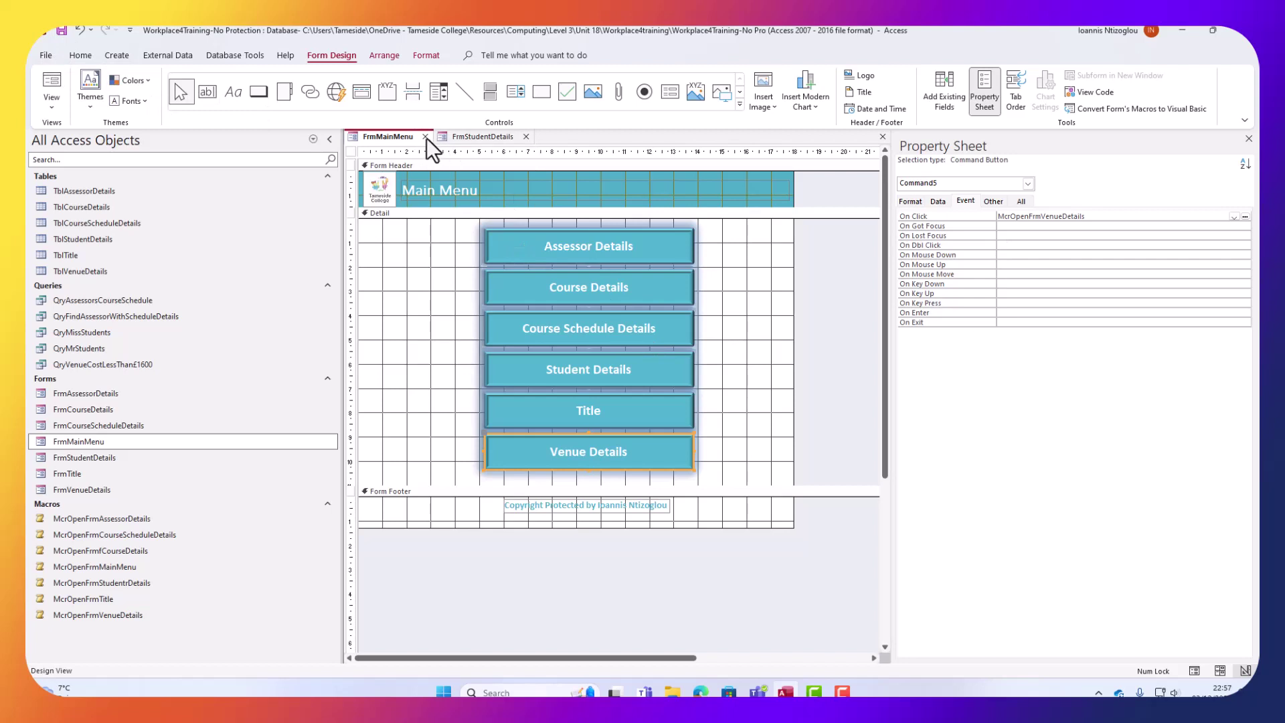
Close FrmStudentDetails and test round trips from the main menu in Form View to Assessor Details and Course Details.
{"action": "left_click", "coordinate": [526, 136]}
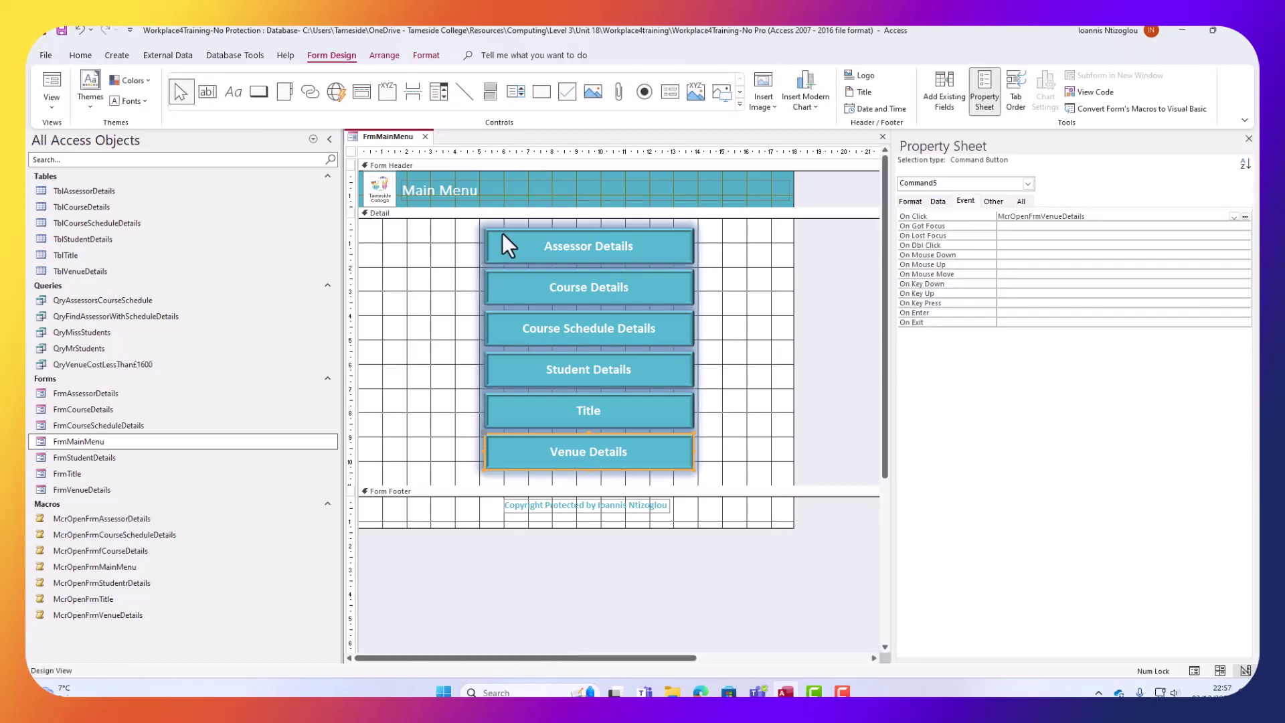
{"action": "left_click", "coordinate": [52, 80]}
{"action": "left_click", "coordinate": [567, 215]}
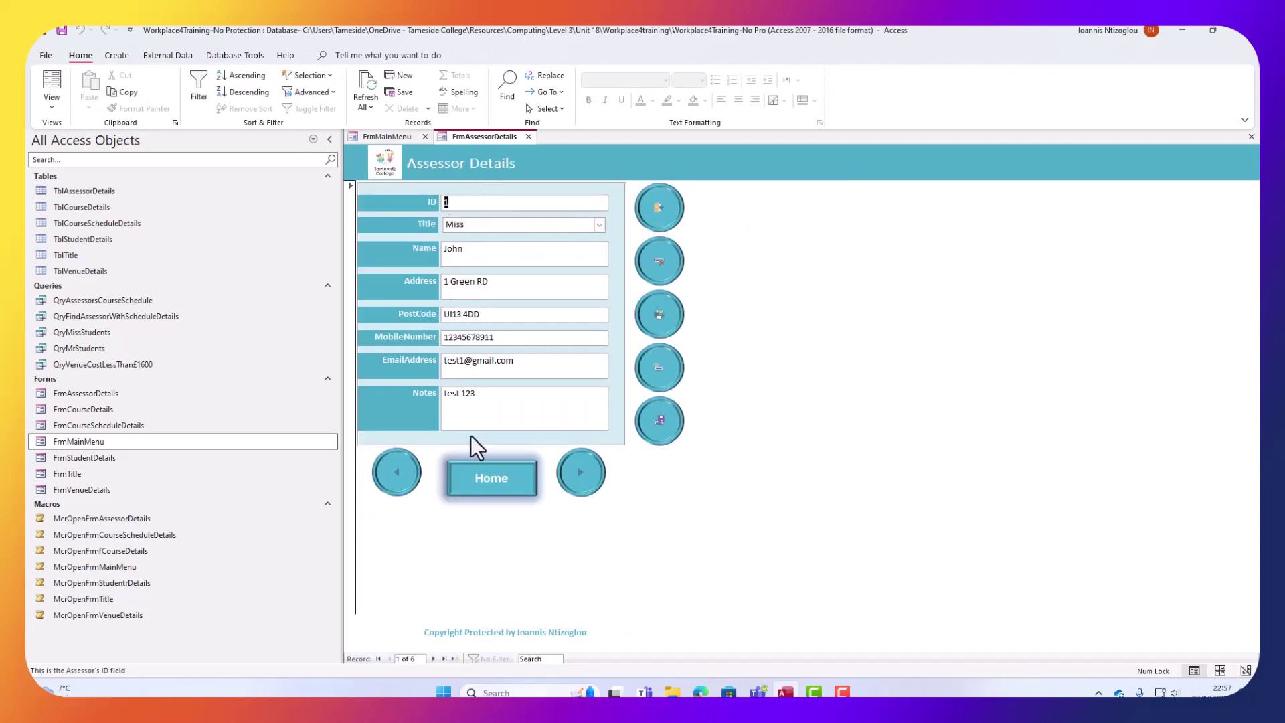
{"action": "left_click", "coordinate": [485, 472]}
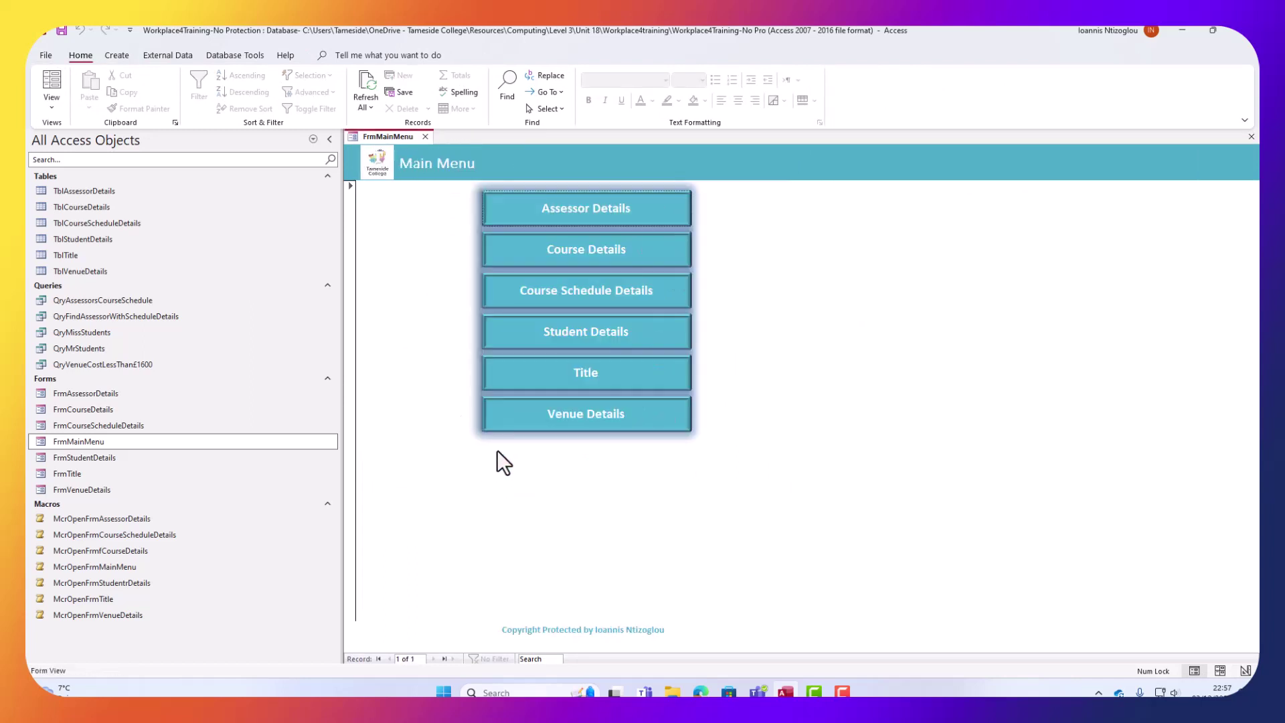
{"action": "left_click", "coordinate": [570, 249]}
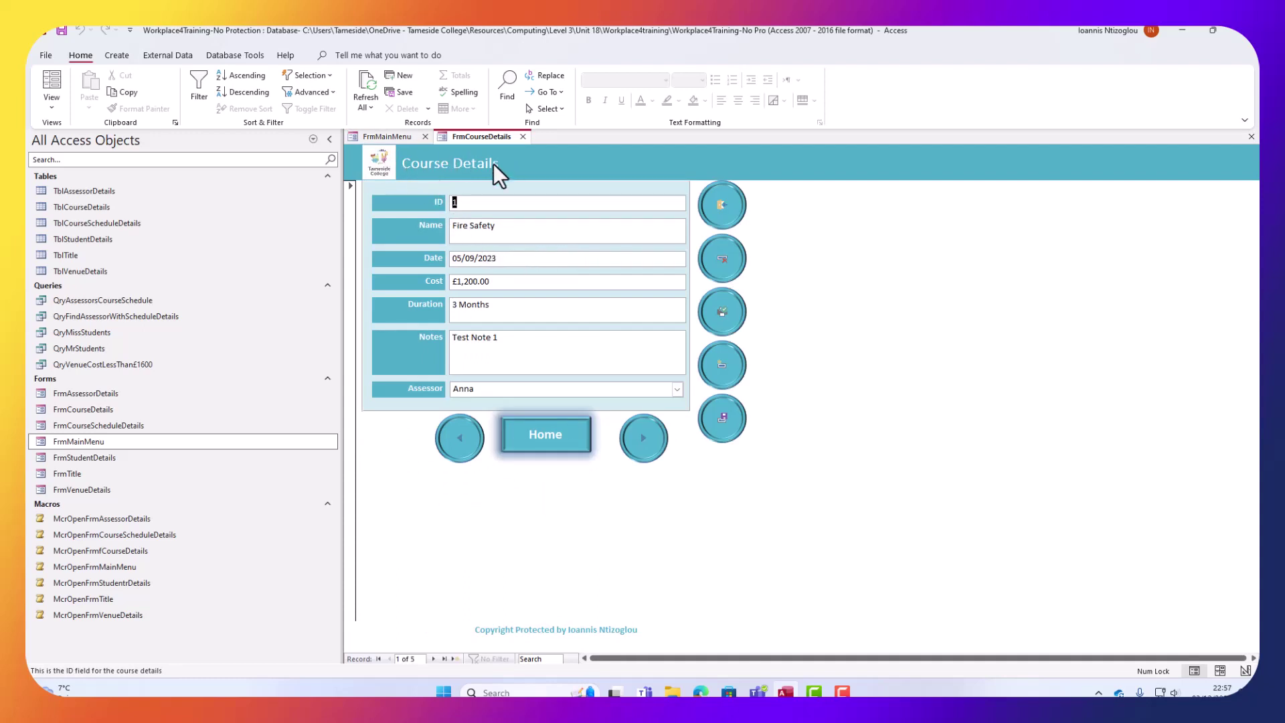
{"action": "left_click", "coordinate": [549, 439]}
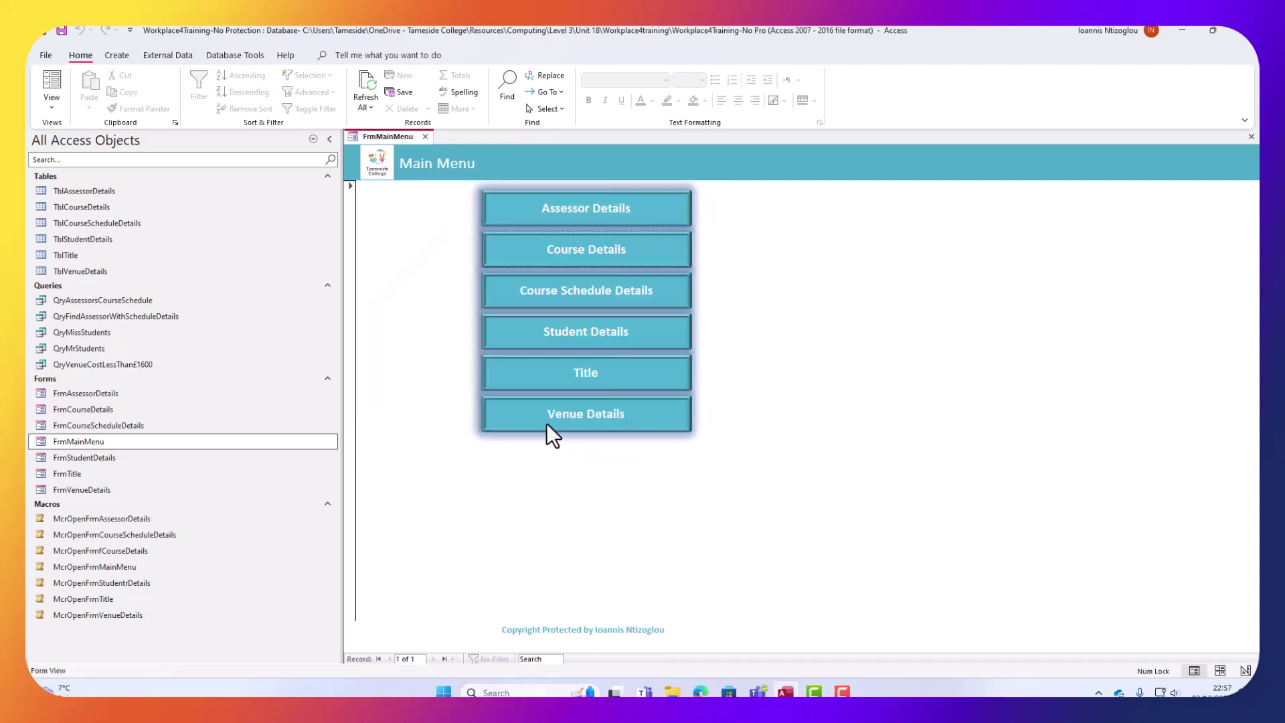
Test the main menu links to Course Schedule Details and Title, returning with their Home buttons.
{"action": "left_click", "coordinate": [536, 292]}
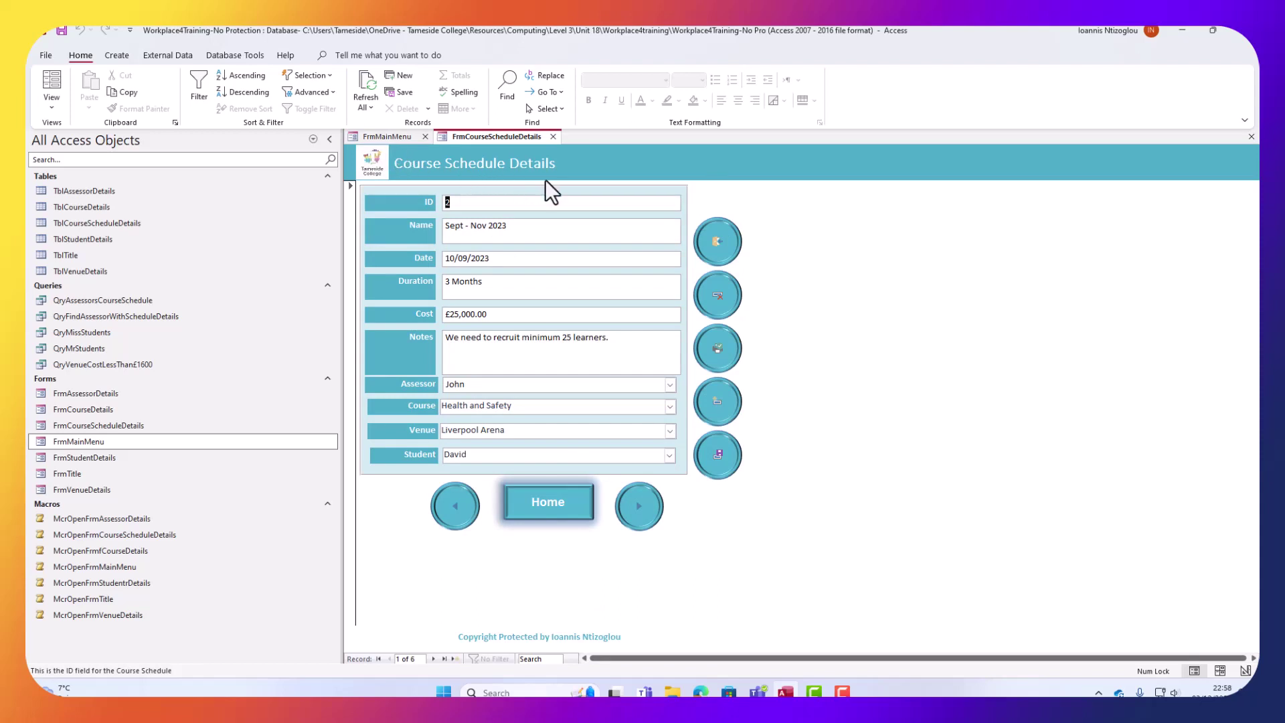
{"action": "left_click", "coordinate": [532, 507]}
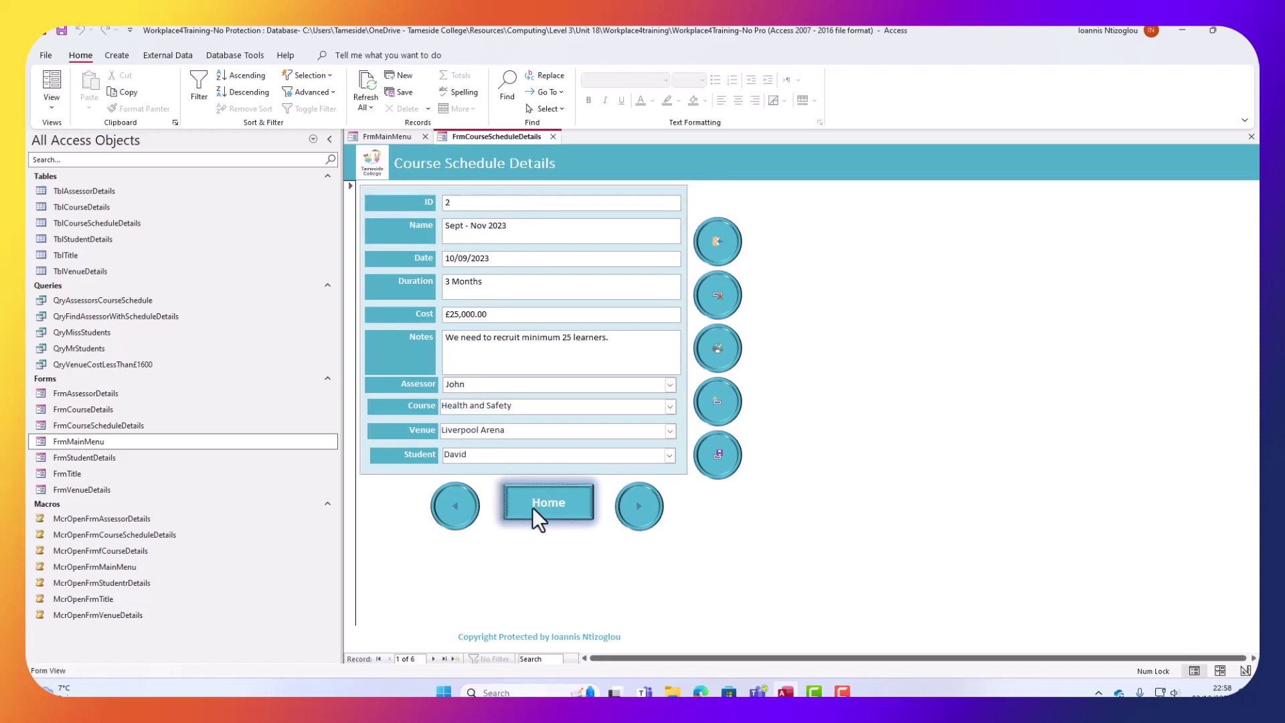
{"action": "key", "text": "Return"}
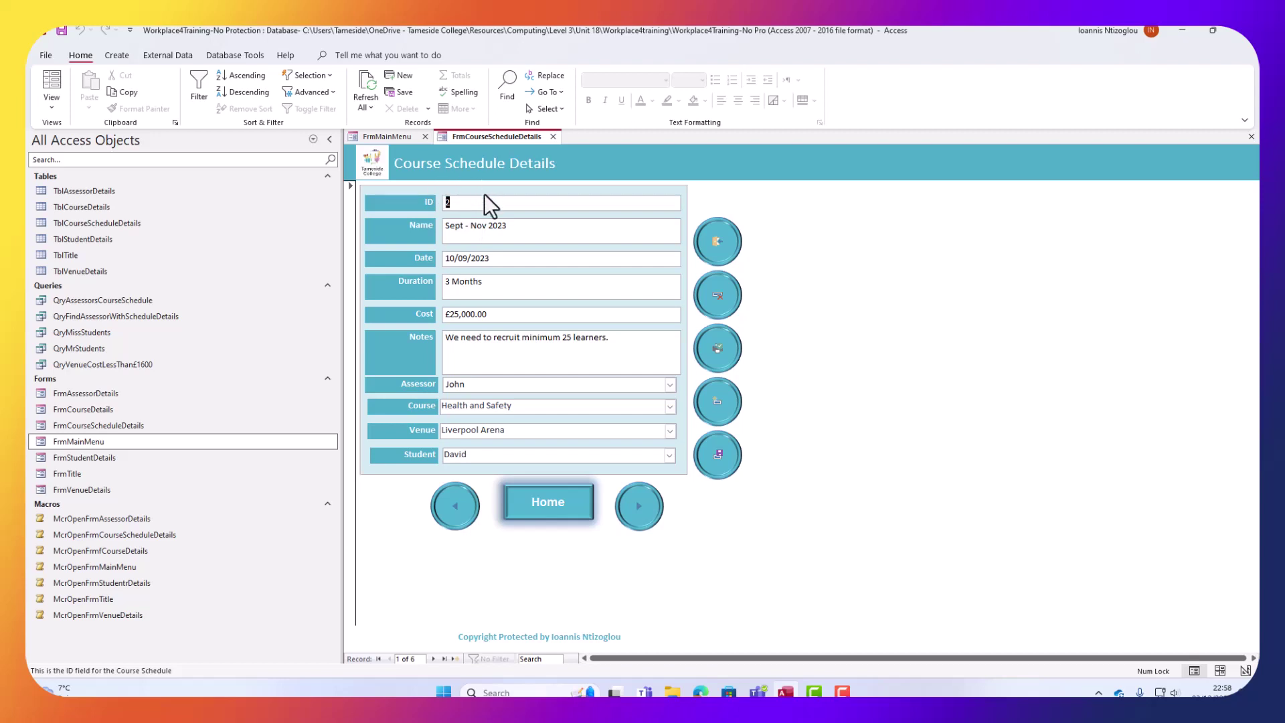
{"action": "left_click", "coordinate": [539, 514]}
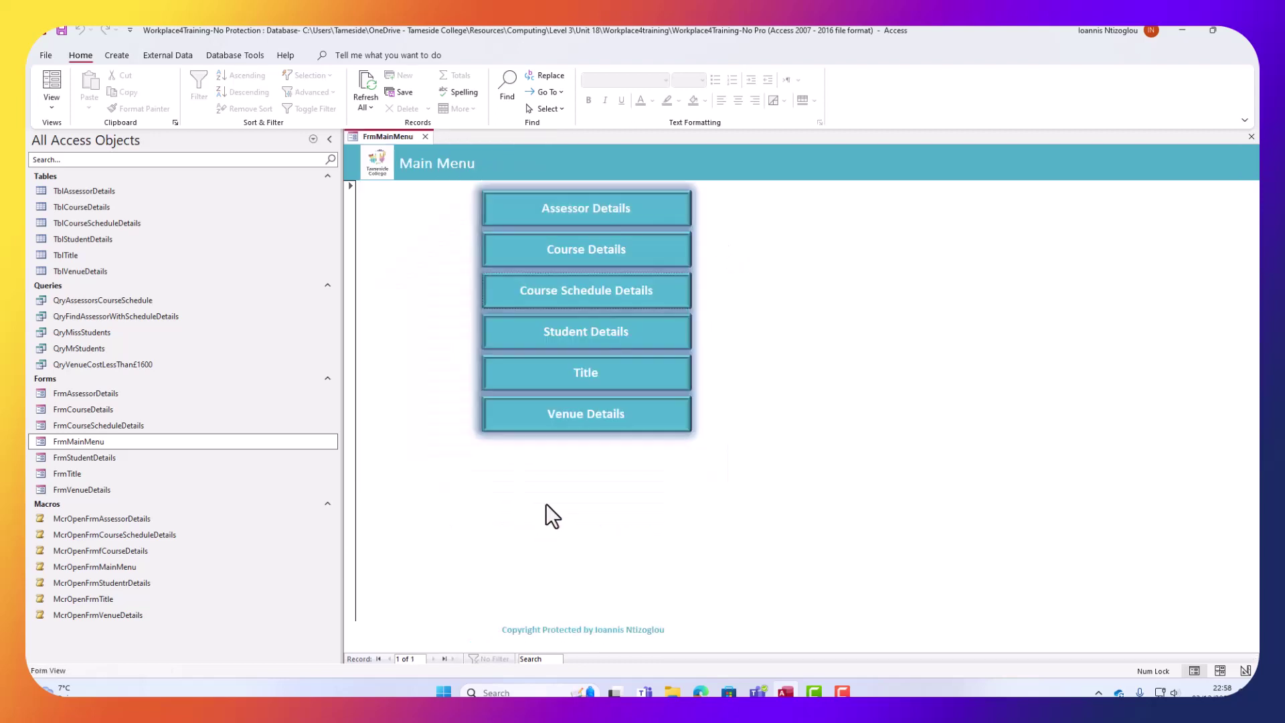
{"action": "left_click", "coordinate": [567, 360]}
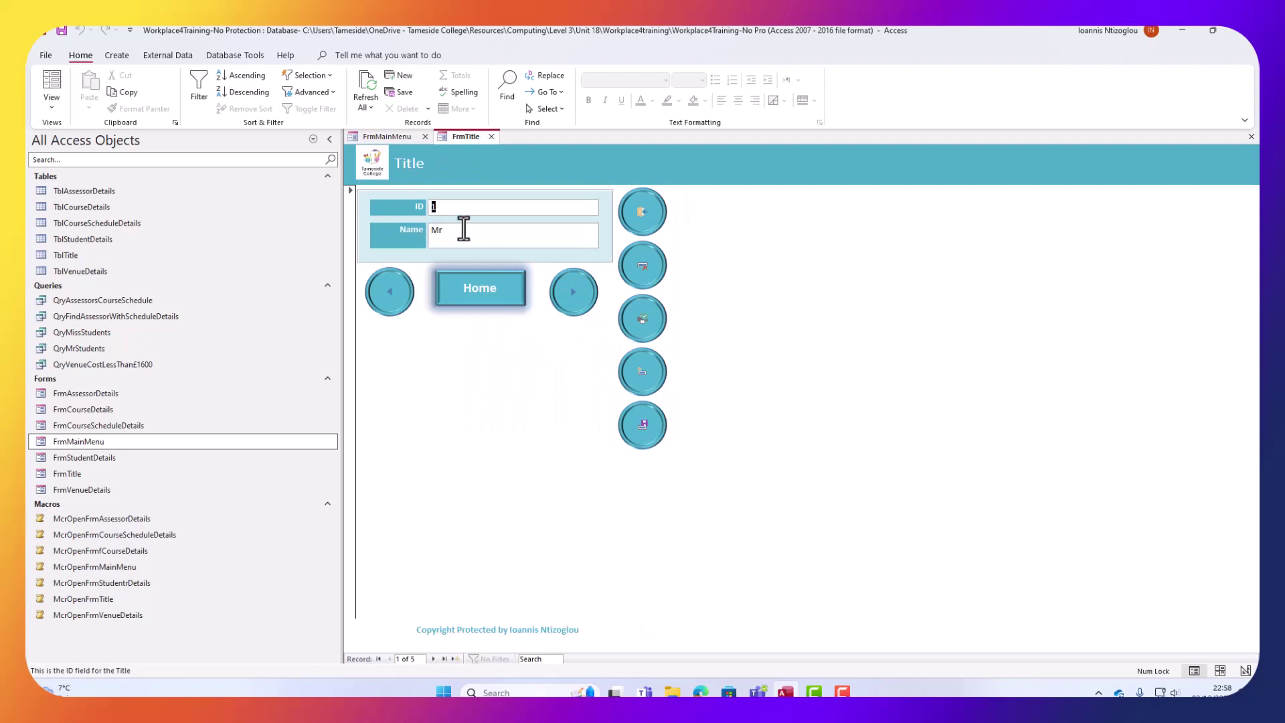
{"action": "left_click", "coordinate": [481, 291]}
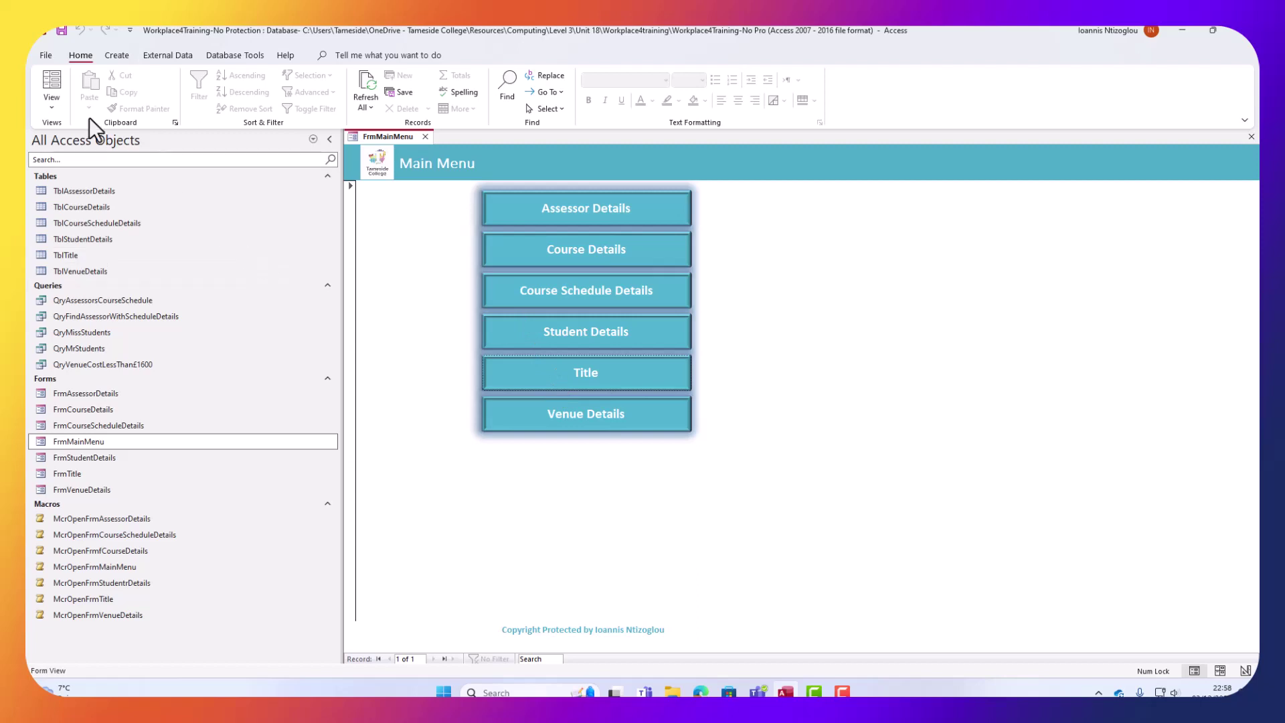
Return FrmMainMenu to Design View and move all six menu buttons down together within the Detail section.
{"action": "left_click", "coordinate": [47, 110]}
{"action": "left_click", "coordinate": [81, 187]}
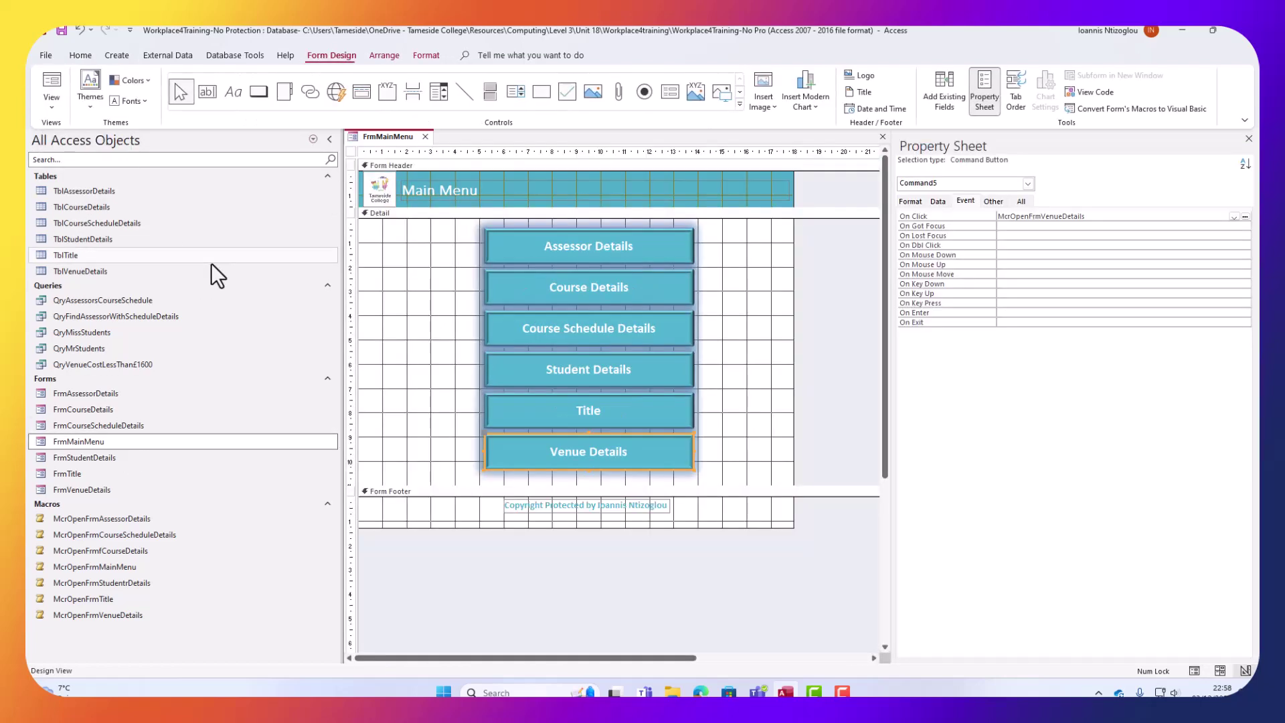
{"action": "left_click_drag", "start_coordinate": [754, 475], "coordinate": [496, 276]}
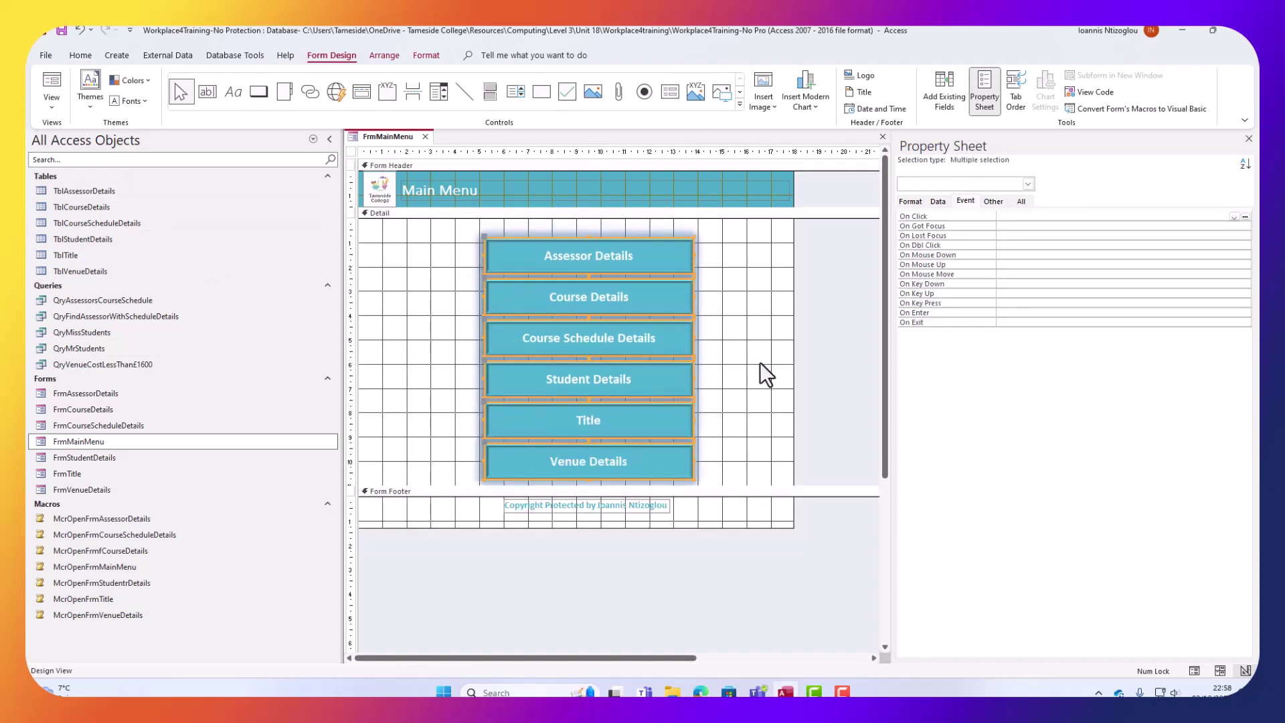
{"action": "key", "text": "Down"}
{"action": "key", "text": "Down"}
{"action": "key", "text": "Down"}
{"action": "key", "text": "Down"}
{"action": "key", "text": "Down"}
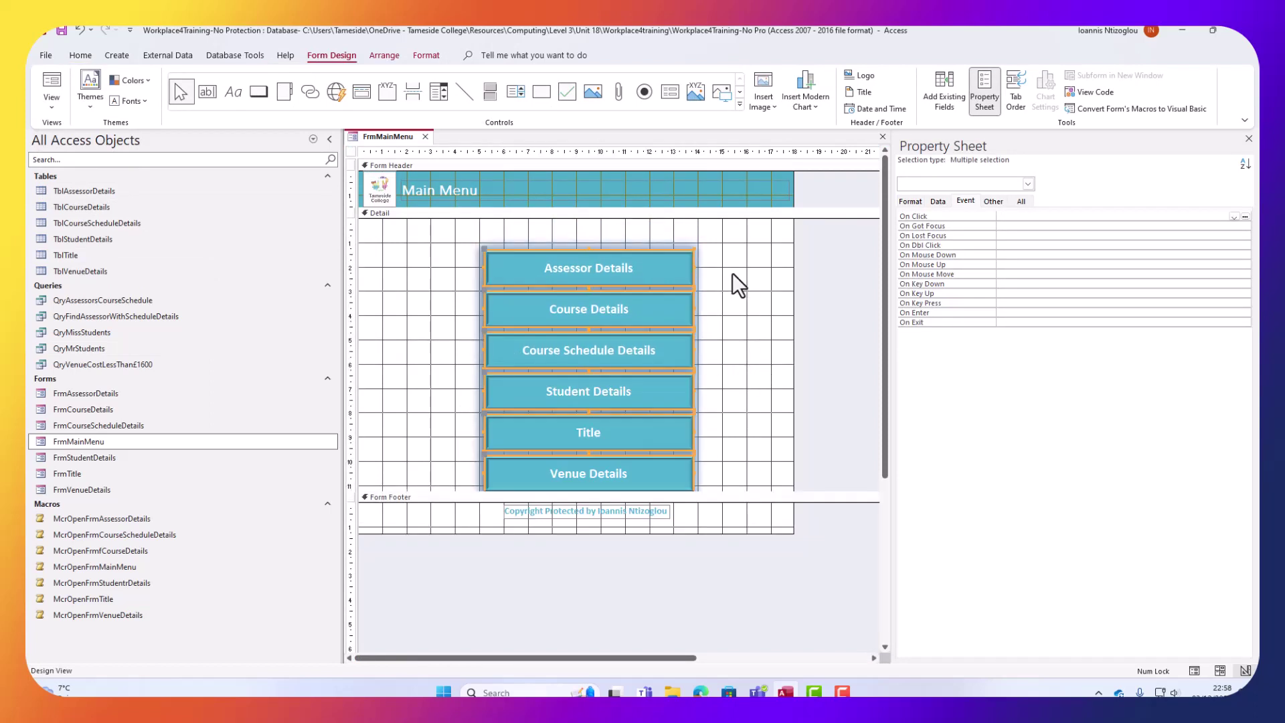
Move the Assessor Details button alone up to the upper edge of the Detail section, away from the other buttons.
{"action": "left_click_drag", "start_coordinate": [731, 271], "coordinate": [577, 256]}
{"action": "key", "text": "Up"}
{"action": "key", "text": "Up"}
{"action": "key", "text": "Up"}
{"action": "key", "text": "Up"}
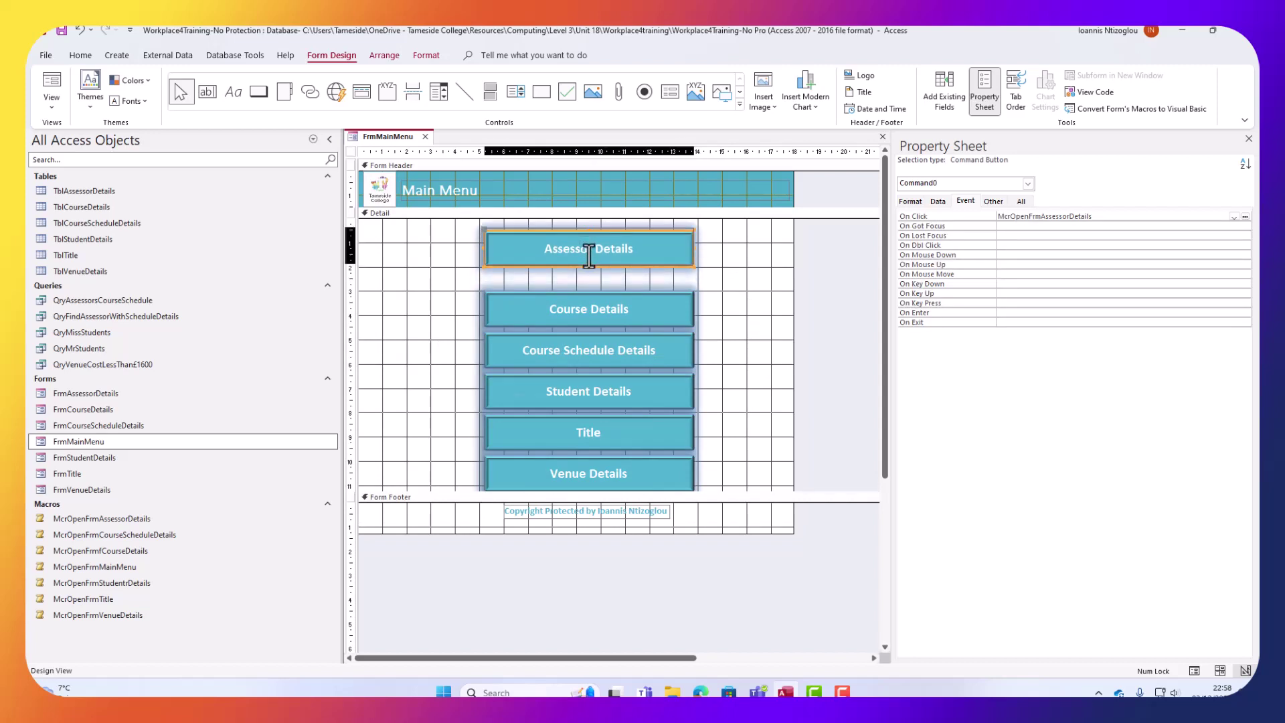
{"action": "key", "text": "Up"}
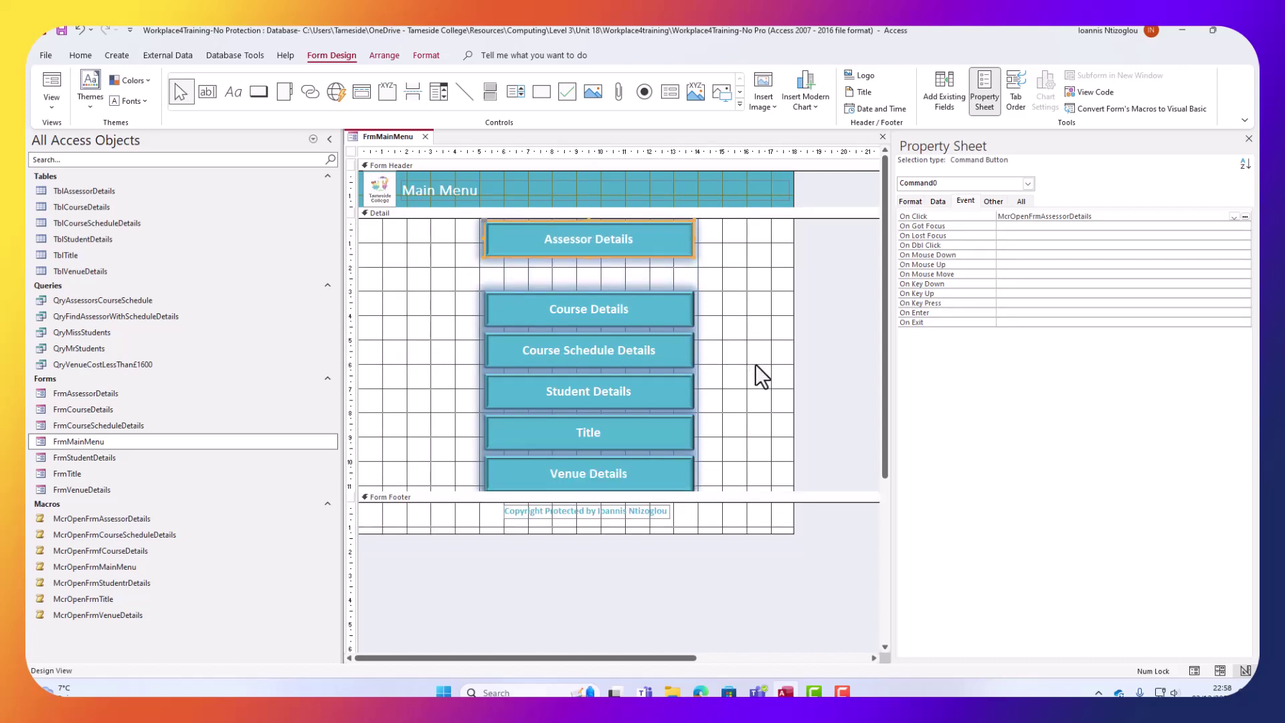
Move the Course Schedule Details, Student Details, Title and Venue Details buttons down together, leaving a gap below Course Details.
{"action": "left_click_drag", "start_coordinate": [755, 364], "coordinate": [395, 492]}
{"action": "key", "text": "Down"}
{"action": "key", "text": "Down"}
{"action": "key", "text": "Down"}
{"action": "key", "text": "Down"}
{"action": "key", "text": "Down"}
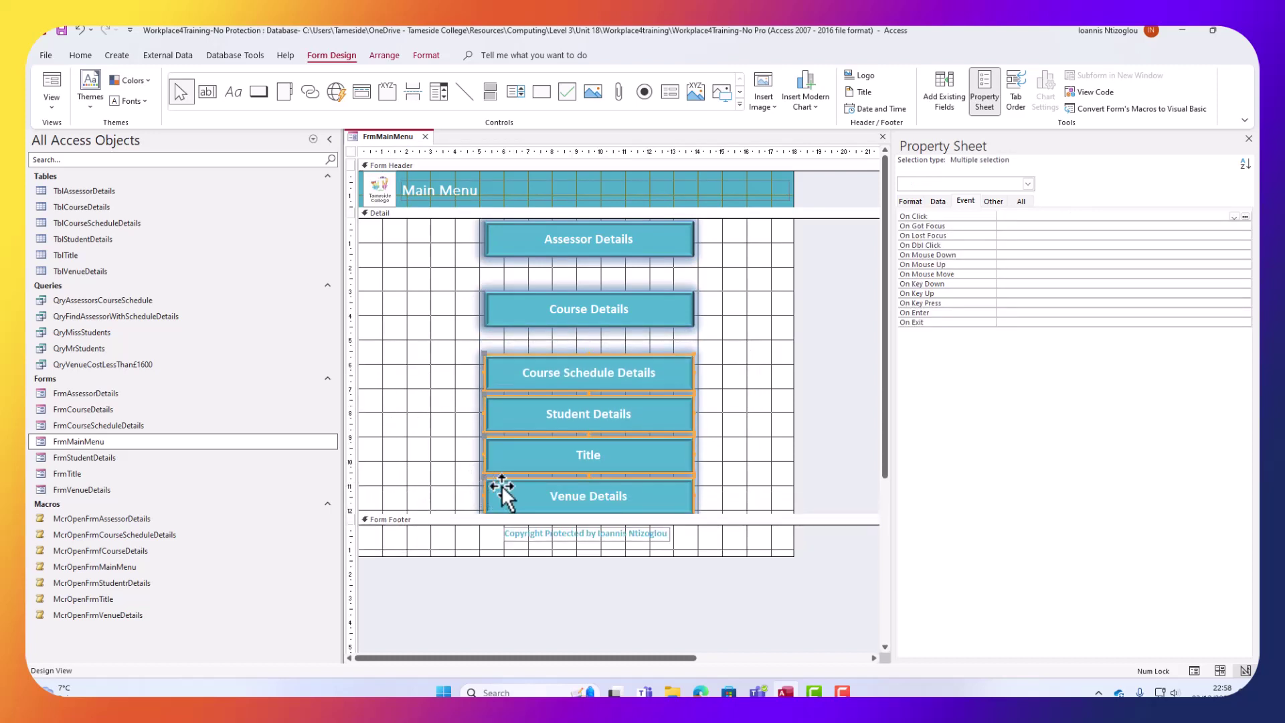
Move the Student Details, Title and Venue Details buttons down together, away from Course Schedule Details.
{"action": "left_click_drag", "start_coordinate": [737, 431], "coordinate": [404, 513]}
{"action": "key", "text": "Down"}
{"action": "key", "text": "Down"}
{"action": "key", "text": "Down"}
{"action": "key", "text": "Down"}
{"action": "key", "text": "Down"}
{"action": "key", "text": "Down"}
{"action": "key", "text": "Down"}
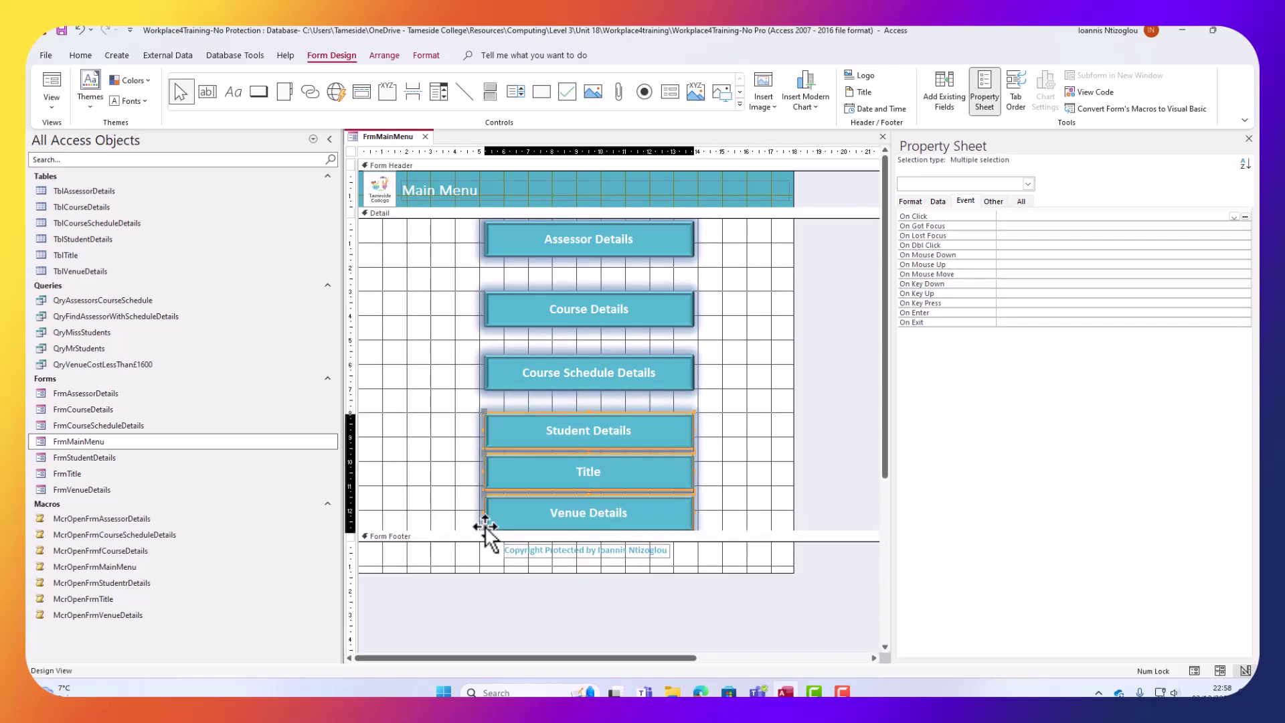
Move the Student Details, Title and Venue Details buttons into a second column, aligning Student Details with Assessor Details.
{"action": "scroll", "coordinate": [769, 381], "scroll_direction": "down", "scroll_amount": 1}
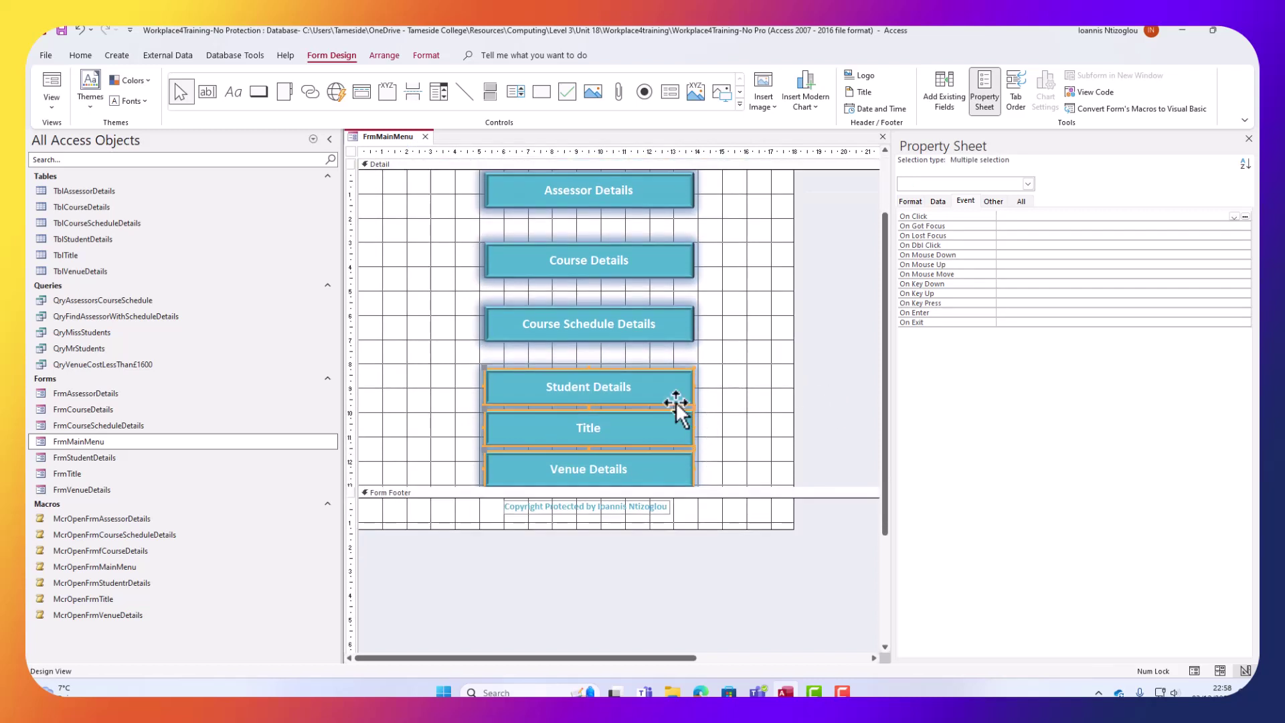
{"action": "left_click_drag", "start_coordinate": [677, 401], "coordinate": [811, 204]}
{"action": "left_click_drag", "start_coordinate": [737, 347], "coordinate": [692, 213]}
{"action": "left_click_drag", "start_coordinate": [682, 229], "coordinate": [675, 263]}
{"action": "key", "text": "Up"}
{"action": "key", "text": "Up"}
{"action": "key", "text": "Up"}
{"action": "key", "text": "Up"}
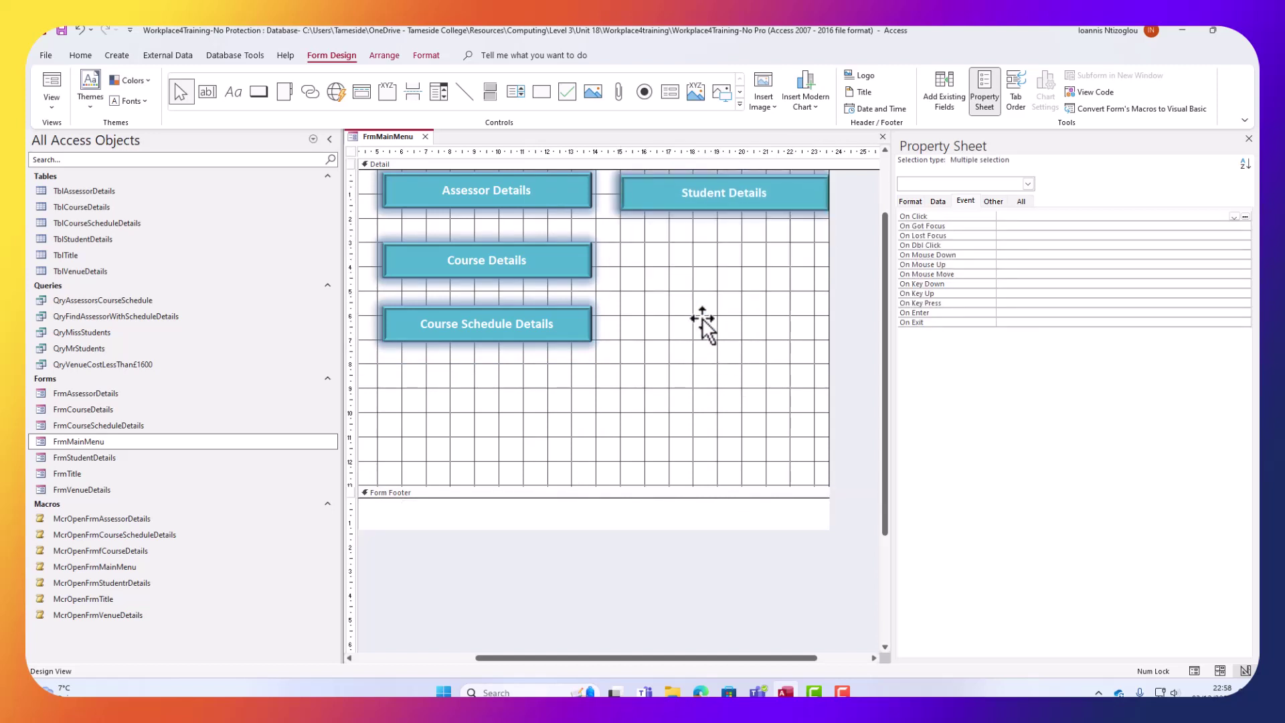
Move the Title and Venue Details buttons down together until Title lines up with Course Details.
{"action": "left_click_drag", "start_coordinate": [729, 363], "coordinate": [682, 231]}
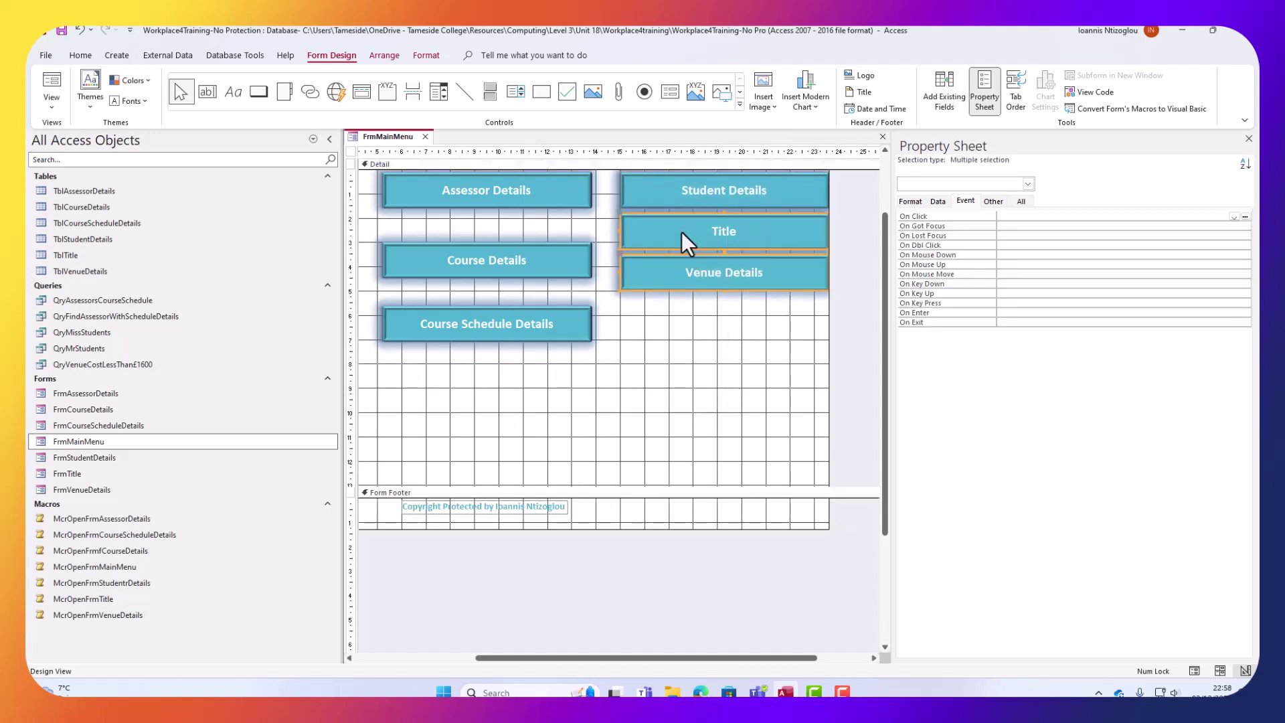
{"action": "key", "text": "Down"}
{"action": "key", "text": "Down"}
{"action": "key", "text": "Down"}
{"action": "key", "text": "Down"}
{"action": "key", "text": "Down"}
{"action": "key", "text": "Down"}
{"action": "key", "text": "Down"}
{"action": "key", "text": "Down"}
{"action": "key", "text": "Down"}
{"action": "key", "text": "Down"}
{"action": "key", "text": "Down"}
{"action": "key", "text": "Down"}
{"action": "key", "text": "Down"}
{"action": "key", "text": "Down"}
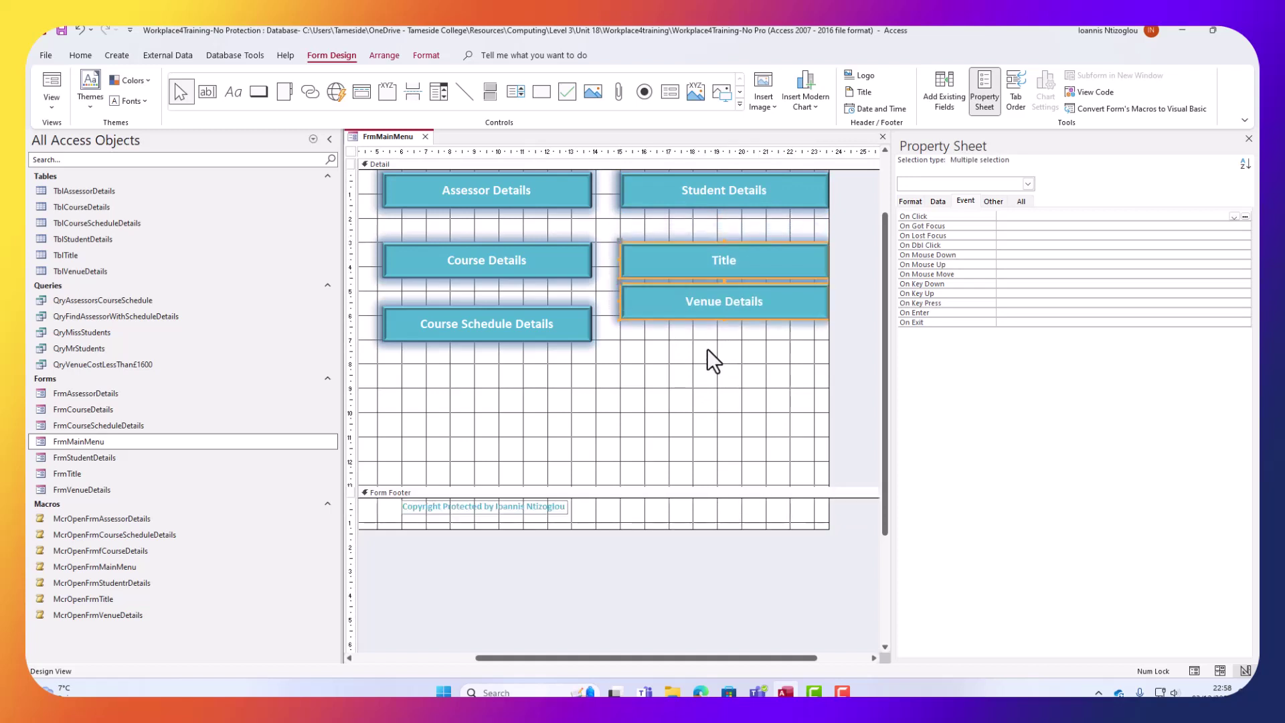
Move the Venue Details button down until it lines up with Course Schedule Details.
{"action": "left_click", "coordinate": [711, 306]}
{"action": "key", "text": "Down"}
{"action": "key", "text": "Down"}
{"action": "key", "text": "Down"}
{"action": "key", "text": "Down"}
{"action": "key", "text": "Down"}
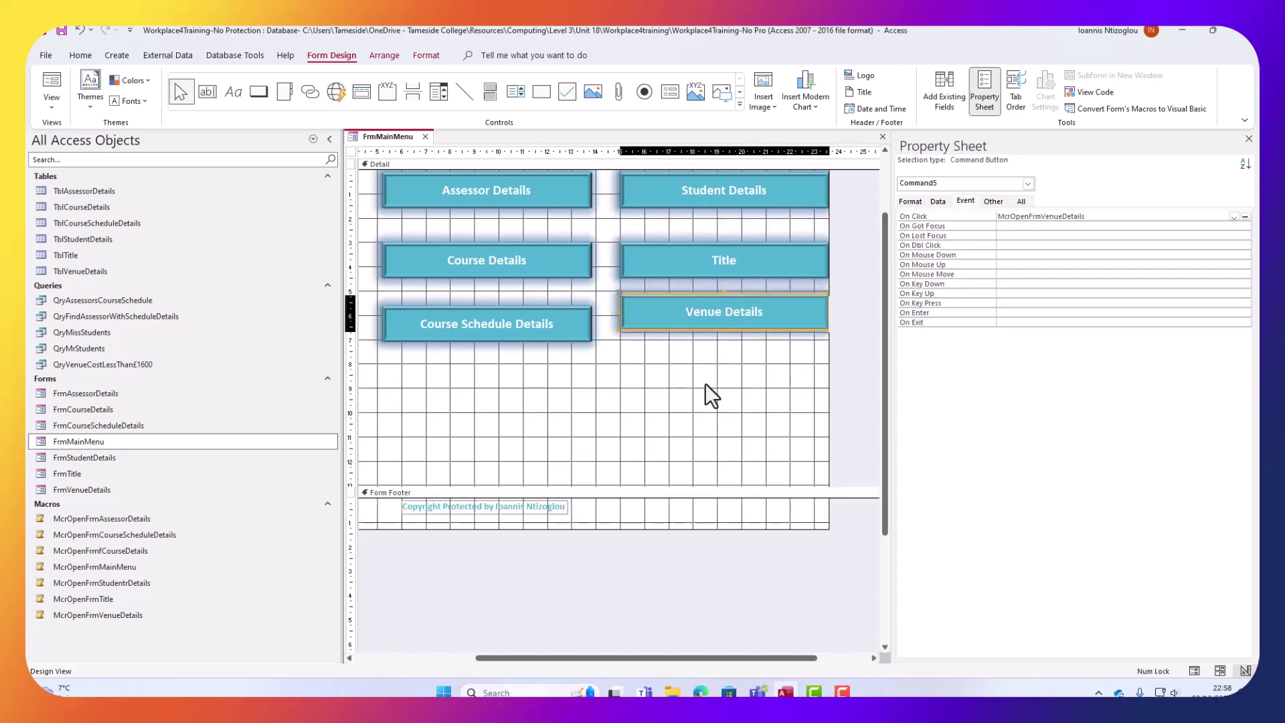
{"action": "left_click", "coordinate": [702, 403]}
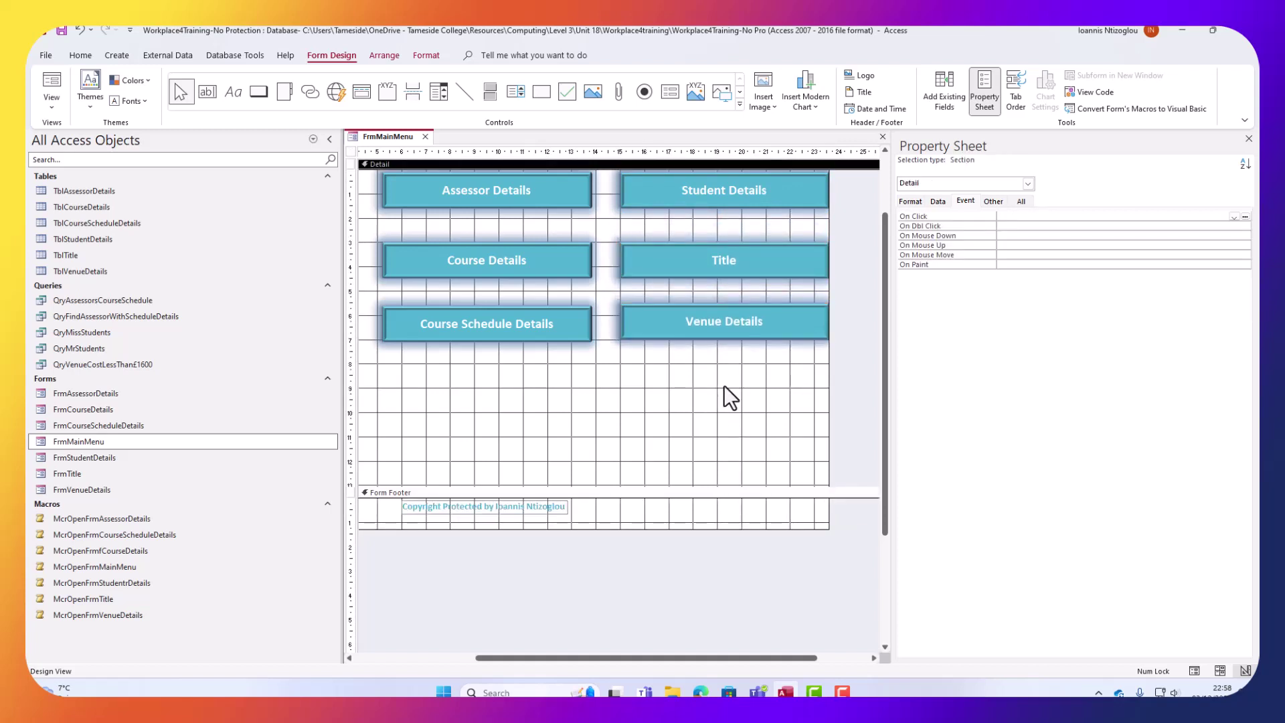
{"action": "left_click_drag", "start_coordinate": [725, 374], "coordinate": [701, 332]}
{"action": "key", "text": "Down"}
{"action": "key", "text": "Down"}
{"action": "key", "text": "Up"}
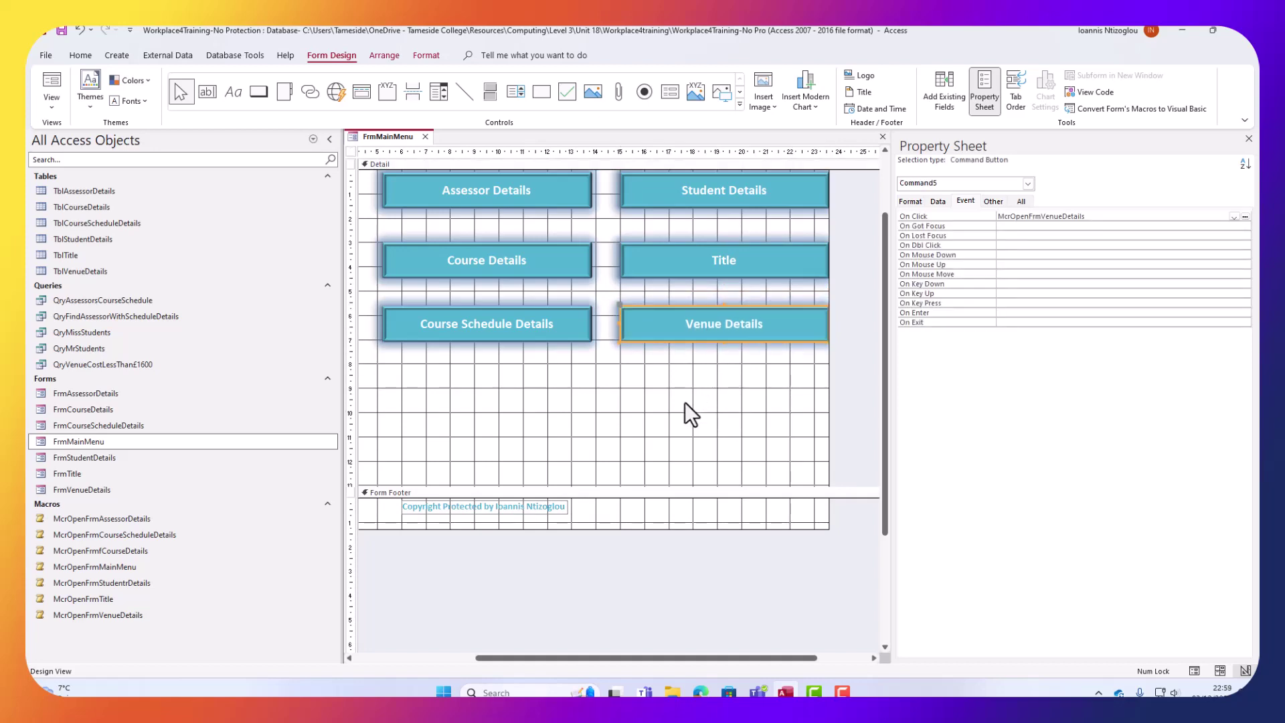
Shift all six main menu buttons together to the left and slightly down within the Detail section.
{"action": "left_click", "coordinate": [682, 443]}
{"action": "left_click_drag", "start_coordinate": [652, 427], "coordinate": [334, 105]}
{"action": "left_click", "coordinate": [697, 444]}
{"action": "left_click_drag", "start_coordinate": [748, 460], "coordinate": [483, 235]}
{"action": "key", "text": "Left"}
{"action": "key", "text": "Left"}
{"action": "key", "text": "Left"}
{"action": "key", "text": "Left"}
{"action": "key", "text": "Left"}
{"action": "key", "text": "Left"}
{"action": "key", "text": "Left"}
{"action": "key", "text": "Left"}
{"action": "key", "text": "Left"}
{"action": "key", "text": "Left"}
{"action": "key", "text": "Left"}
{"action": "key", "text": "Left"}
{"action": "key", "text": "Left"}
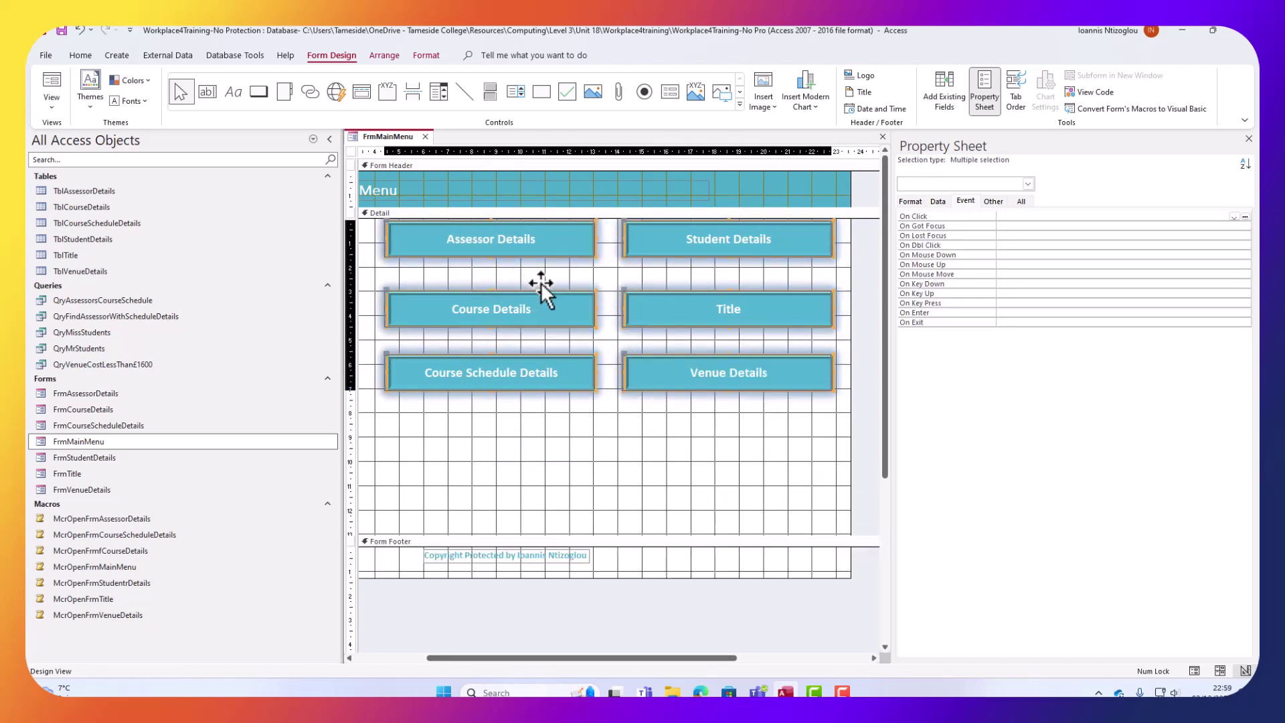
{"action": "key", "text": "Down"}
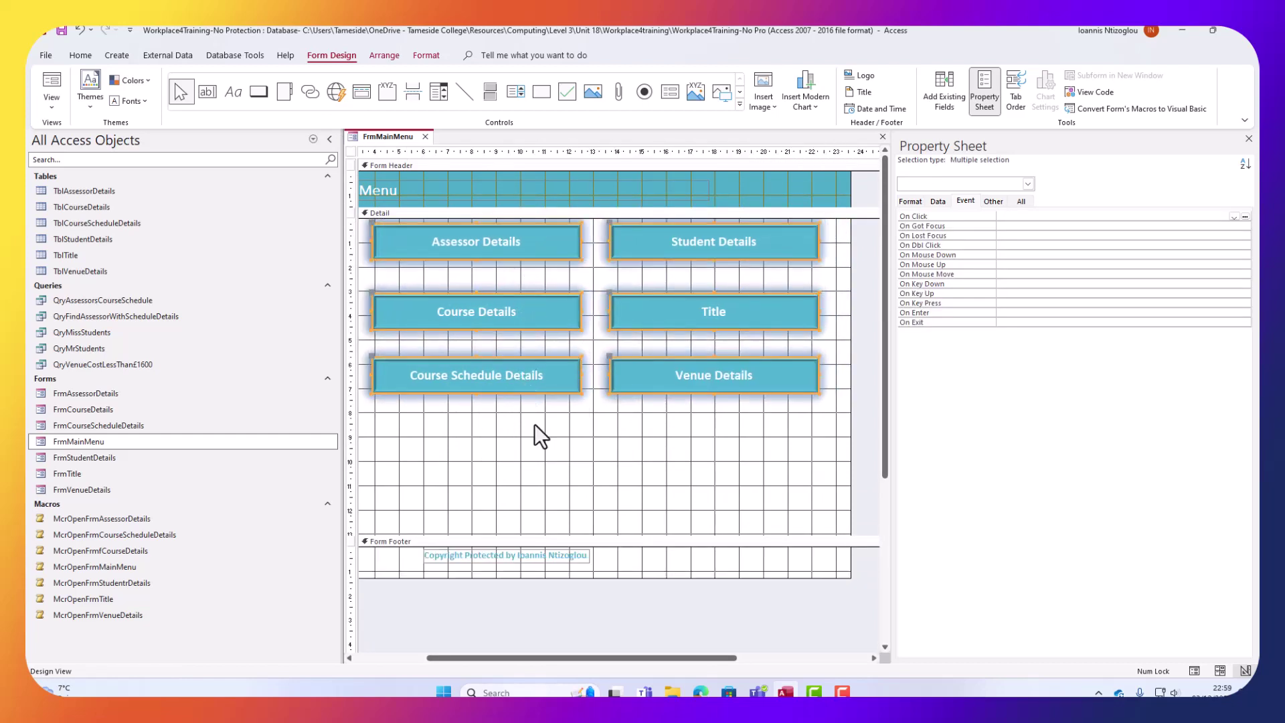
Nudge the lower two rows of buttons (Course Details, Title, Course Schedule Details, Venue Details) up slightly.
{"action": "left_click_drag", "start_coordinate": [688, 472], "coordinate": [500, 296]}
{"action": "key", "text": "Up"}
{"action": "key", "text": "Up"}
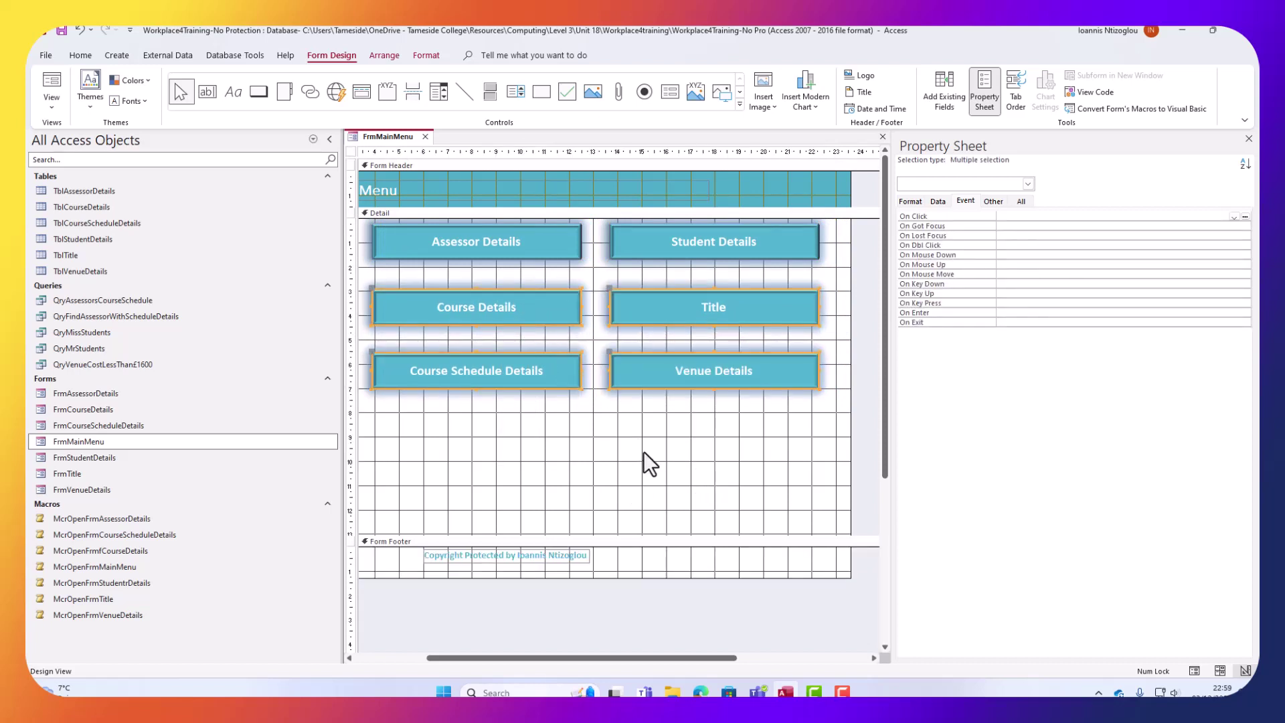
{"action": "left_click", "coordinate": [699, 467]}
{"action": "left_click", "coordinate": [718, 471]}
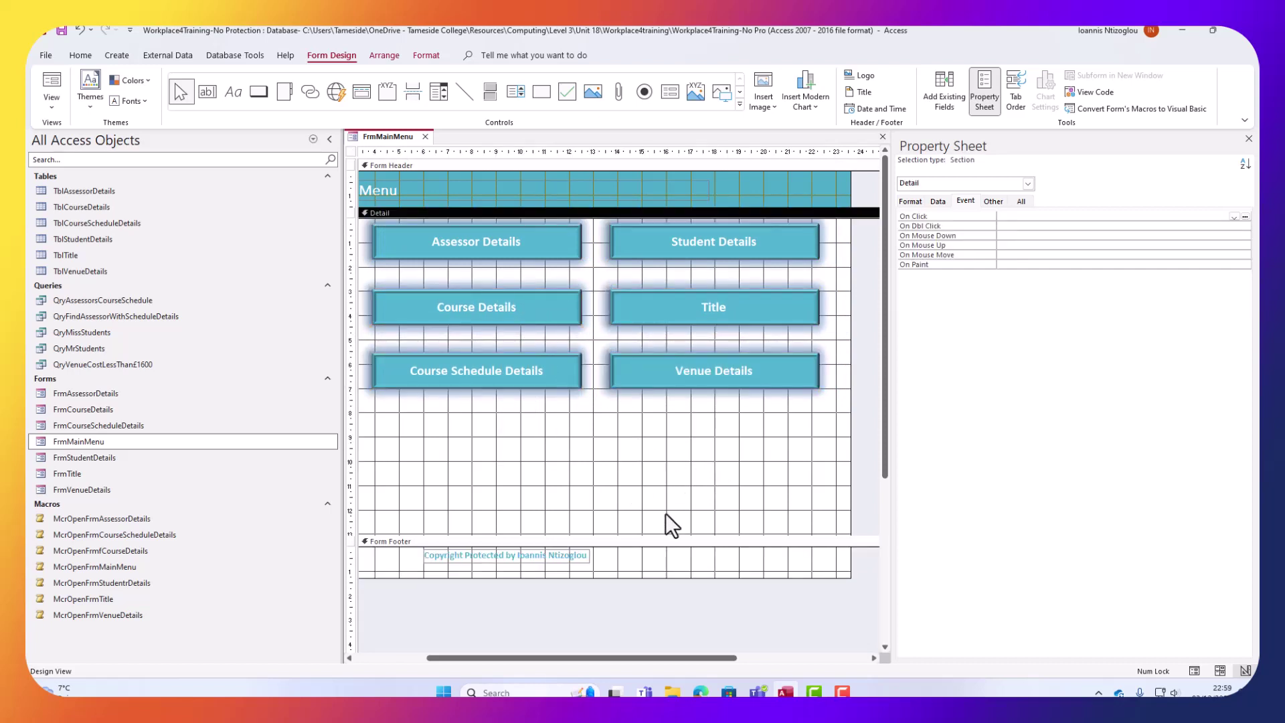
Shorten the Detail section to just below the buttons and centre the footer's copyright label under the two columns.
{"action": "left_click_drag", "start_coordinate": [663, 533], "coordinate": [663, 415]}
{"action": "mouse_move", "coordinate": [610, 450]}
{"action": "left_mouse_down"}
{"action": "mouse_move", "coordinate": [533, 423]}
{"action": "mouse_move", "coordinate": [496, 441]}
{"action": "mouse_move", "coordinate": [595, 456]}
{"action": "mouse_move", "coordinate": [592, 445]}
{"action": "left_mouse_up"}
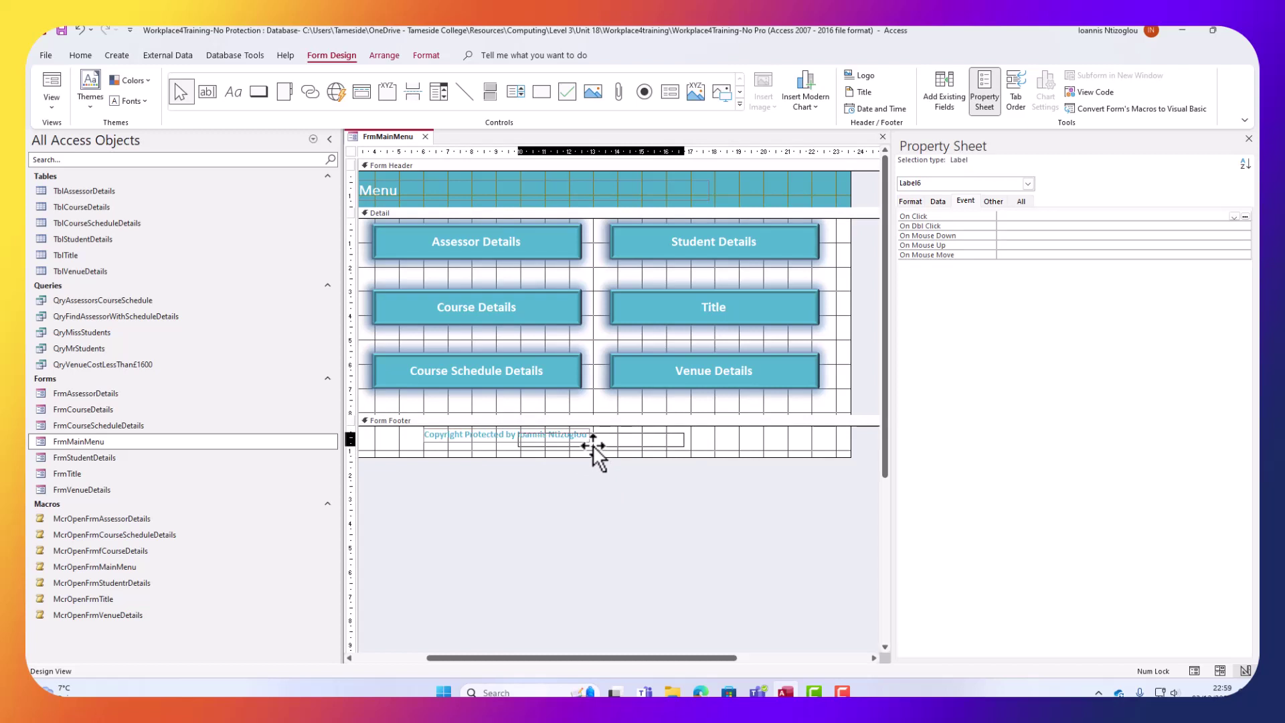
{"action": "left_click", "coordinate": [618, 504]}
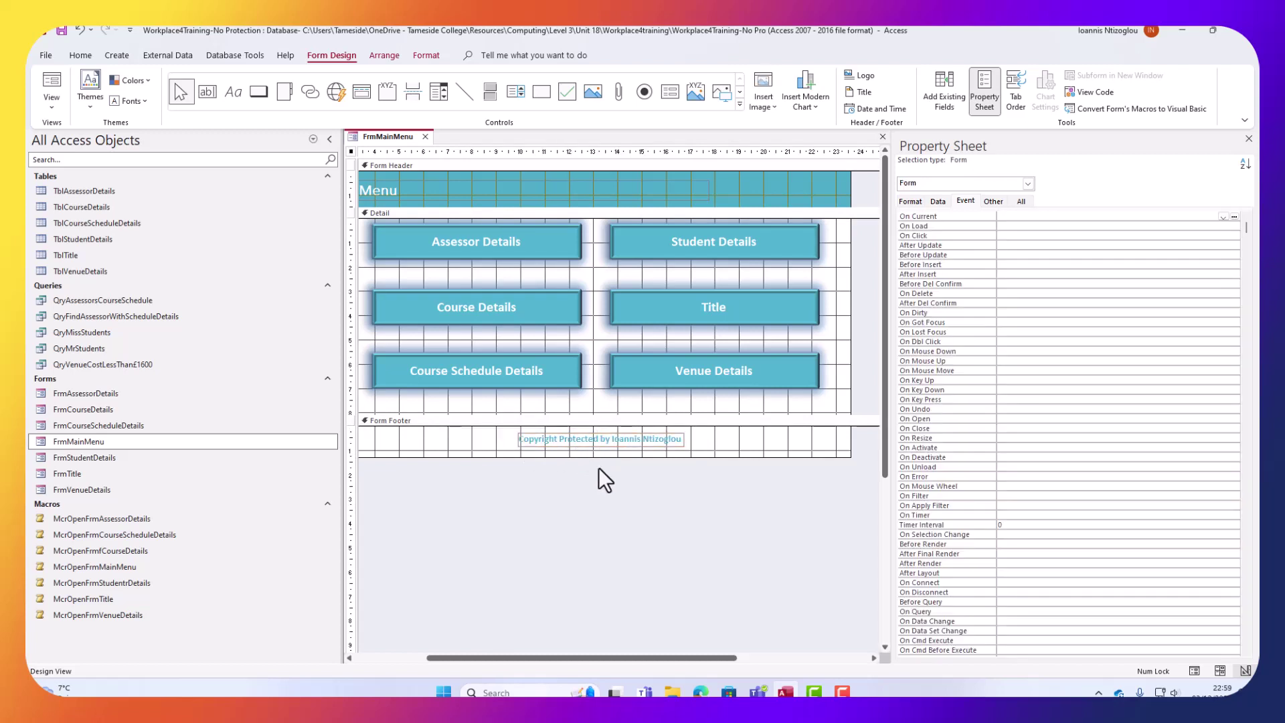
{"action": "left_click", "coordinate": [601, 438]}
{"action": "key", "text": "Left"}
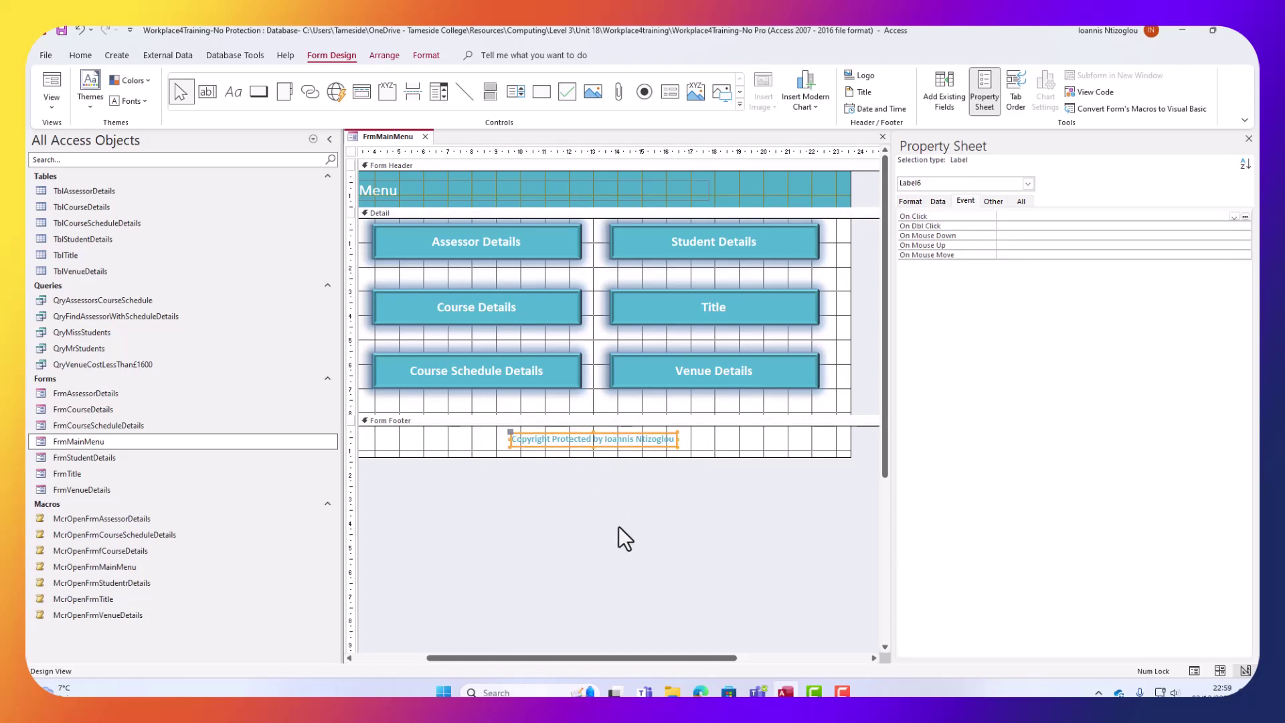
{"action": "left_click", "coordinate": [618, 540]}
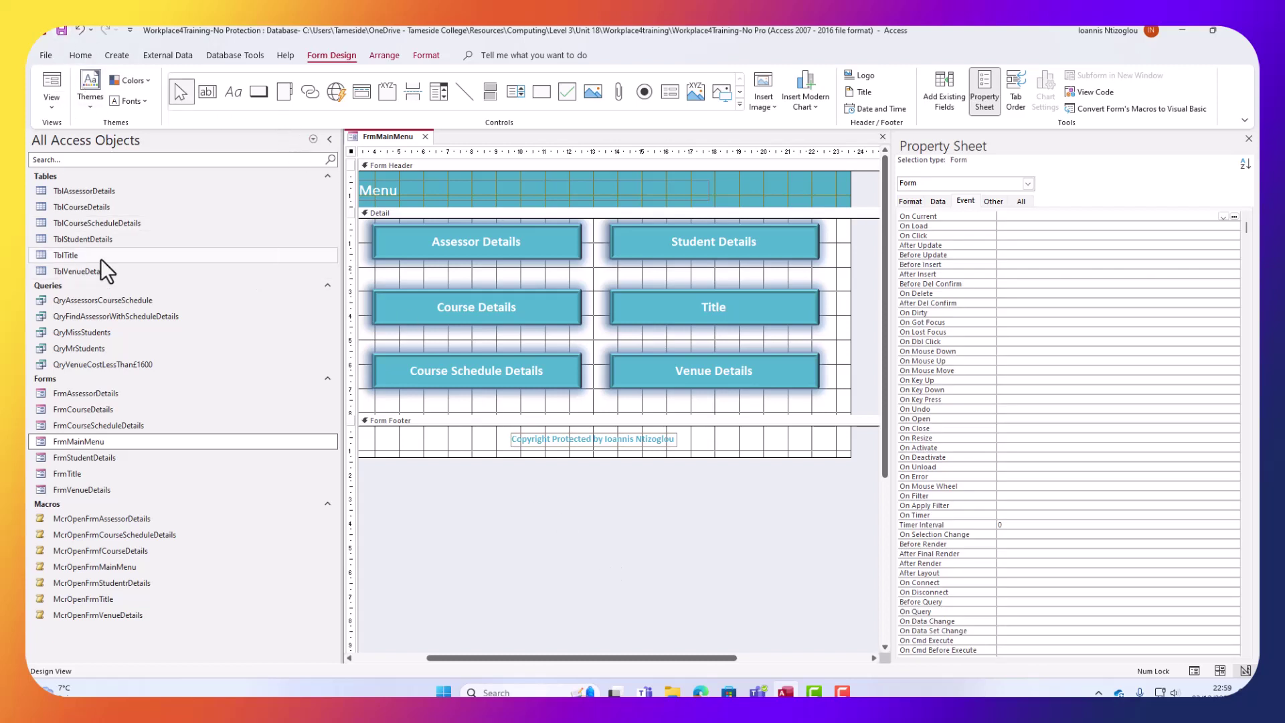
Show the main menu in Form View and test the Assessor Details and Student Details links with their Home buttons.
{"action": "left_click", "coordinate": [46, 81]}
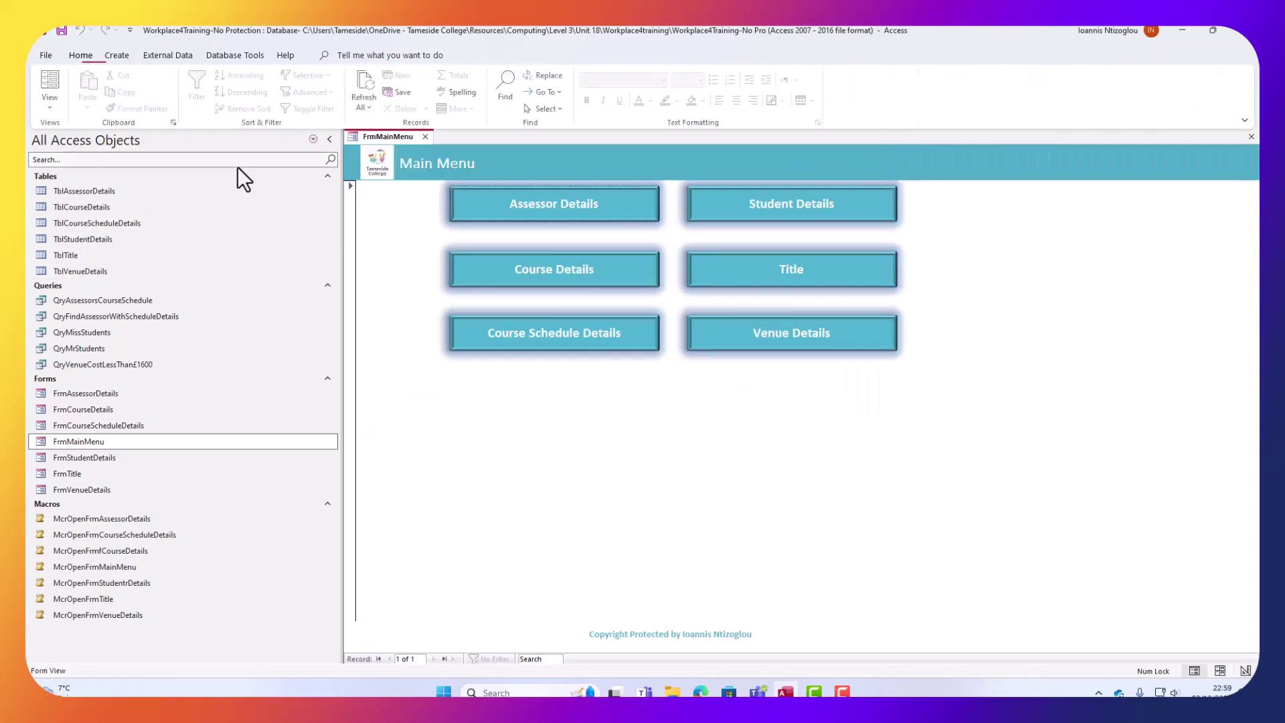
{"action": "left_click", "coordinate": [512, 207]}
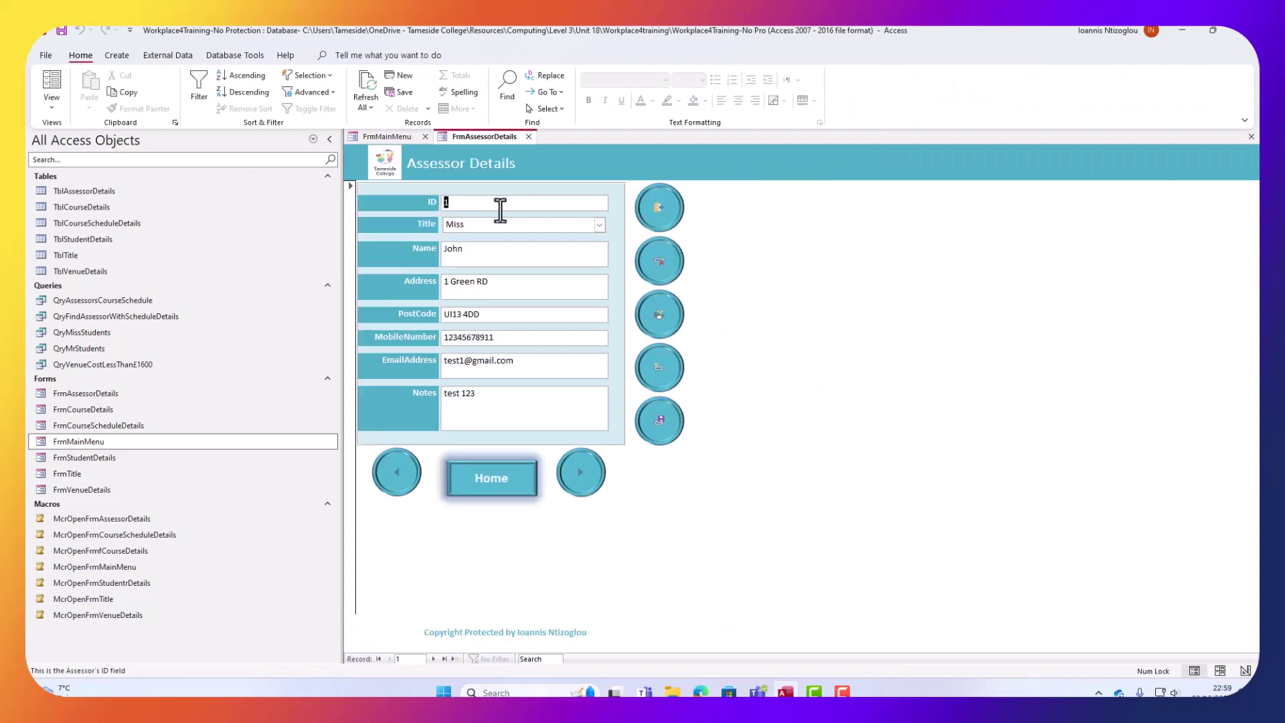
{"action": "left_click", "coordinate": [488, 466]}
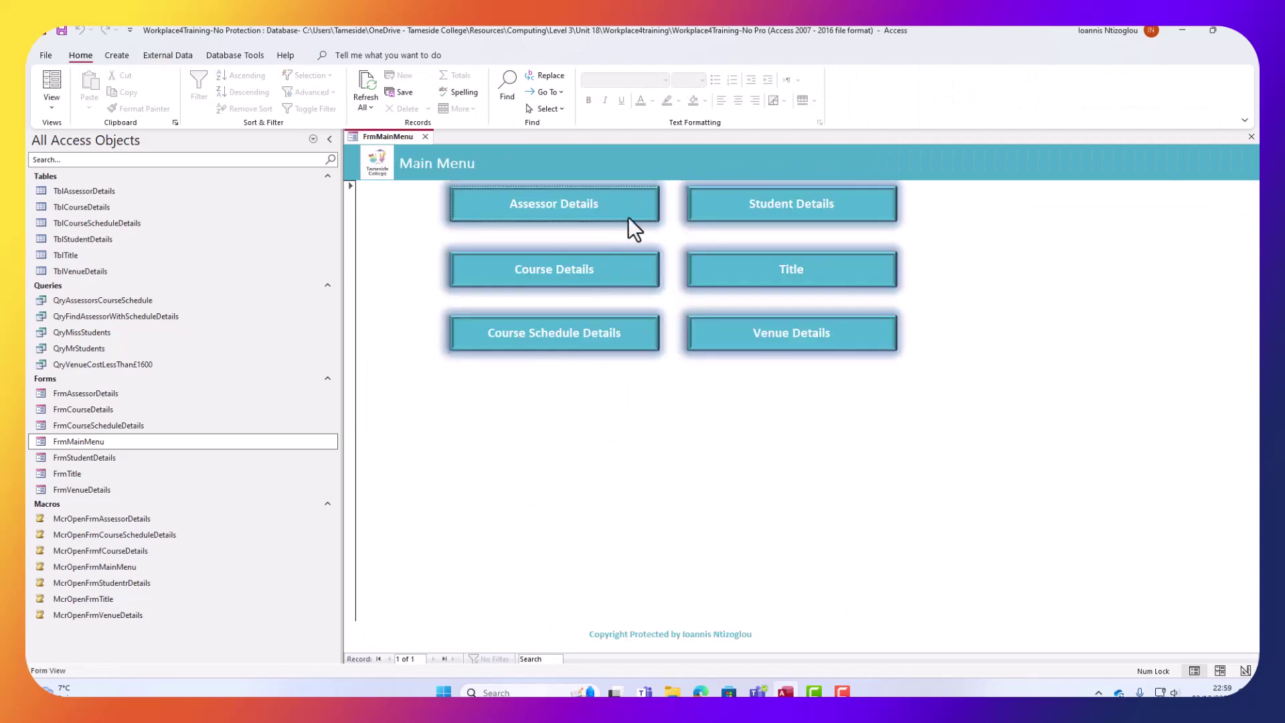
{"action": "left_click", "coordinate": [761, 226]}
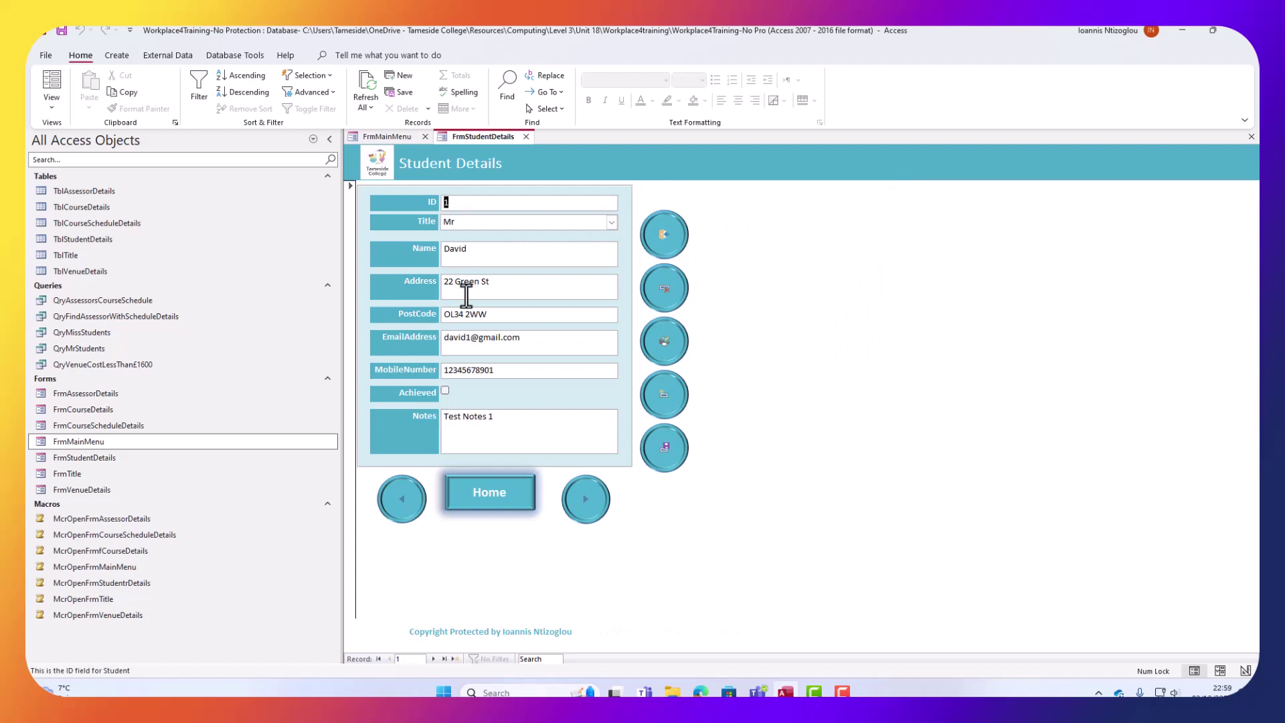
{"action": "left_click", "coordinate": [479, 470]}
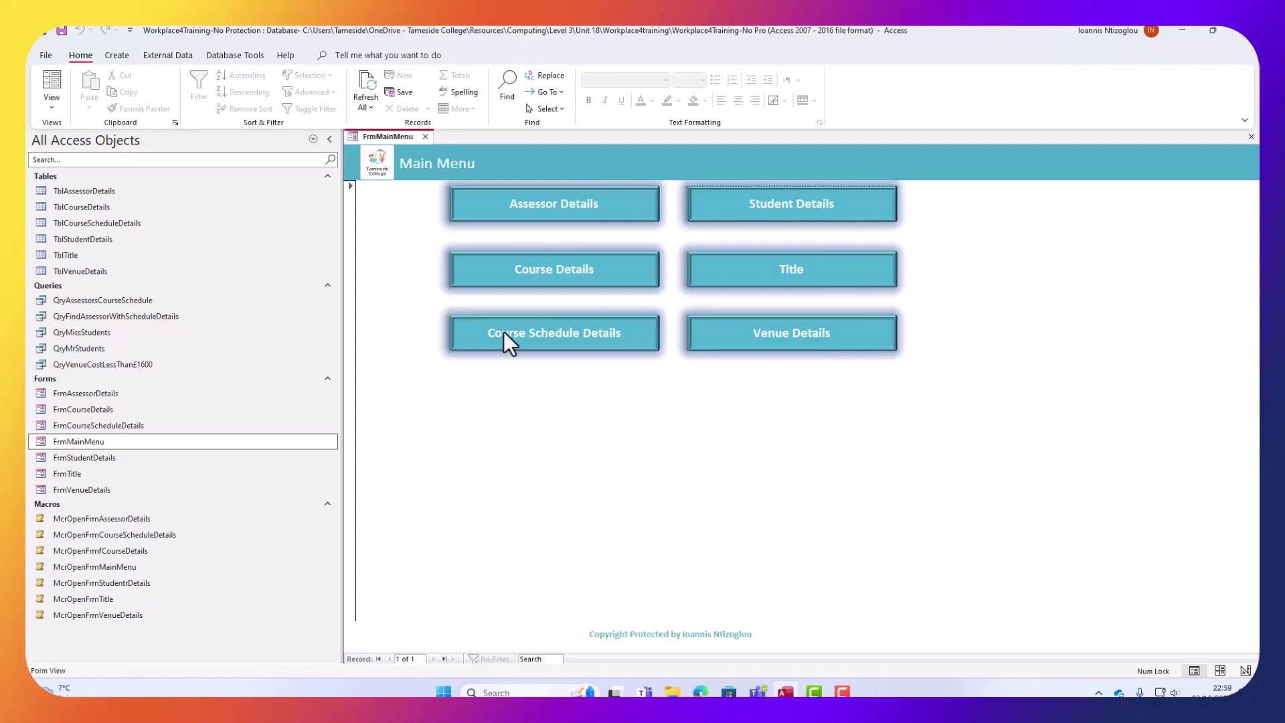
Test the main menu's Course Details and Title links, returning with each form's Home button.
{"action": "left_click", "coordinate": [532, 276]}
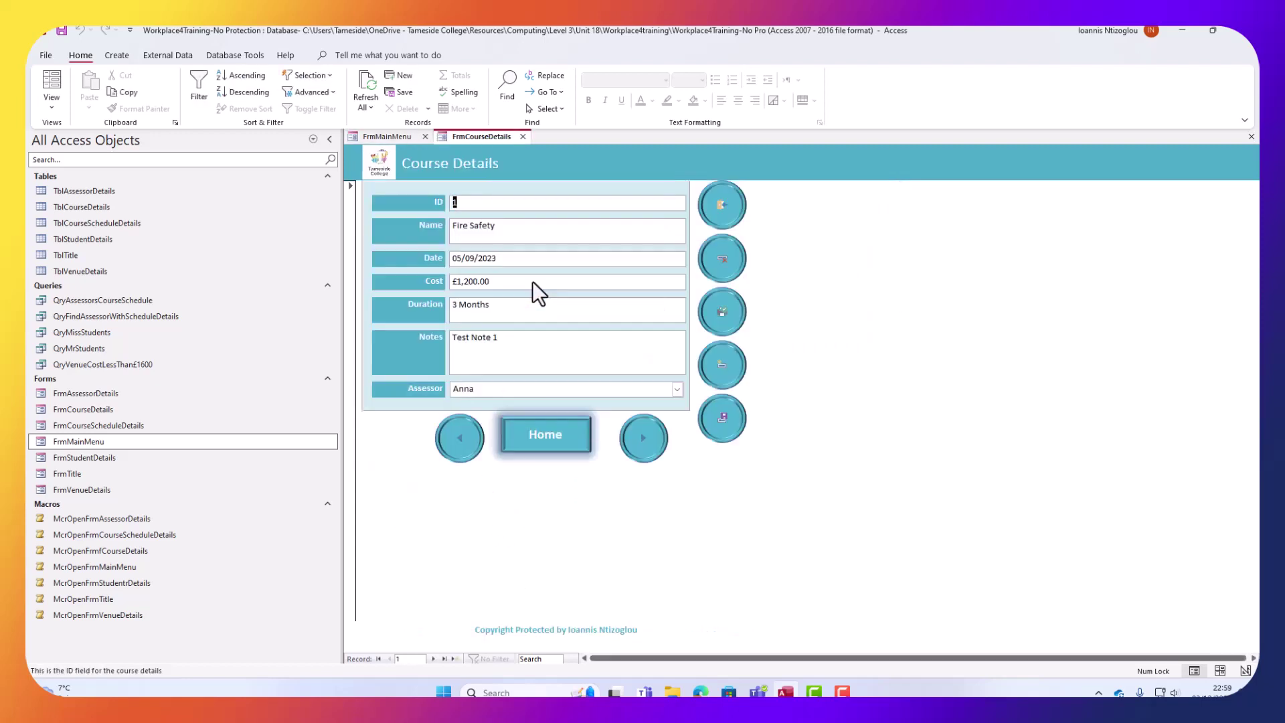
{"action": "left_click", "coordinate": [564, 423]}
{"action": "left_click", "coordinate": [756, 275]}
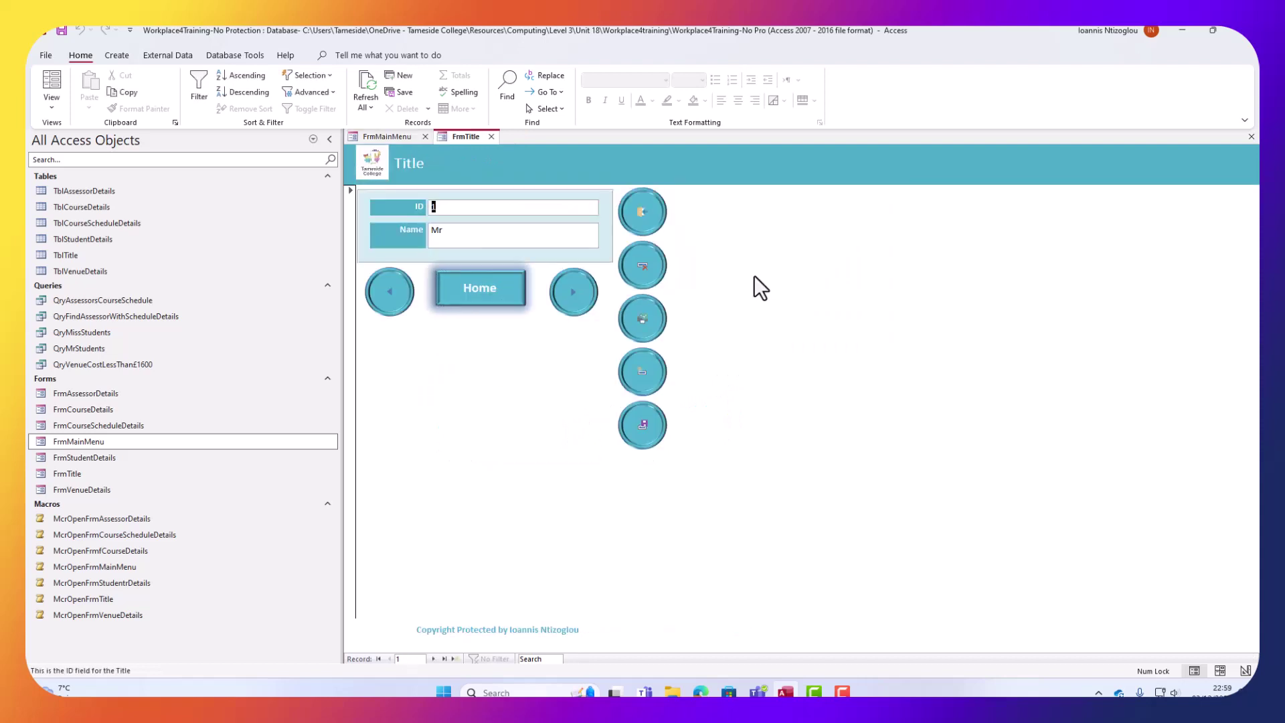
{"action": "left_click", "coordinate": [468, 285]}
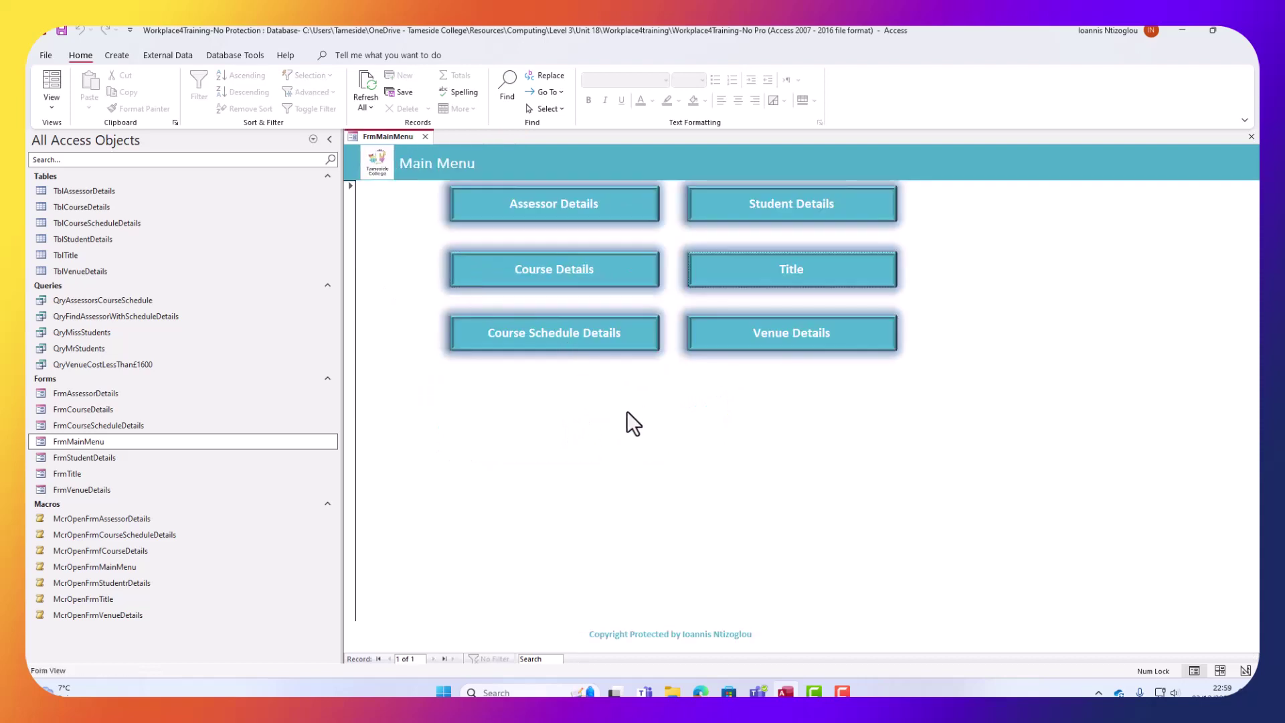
Test the main menu's Course Schedule Details and Venue Details links, returning with each form's Home button.
{"action": "left_click", "coordinate": [552, 338]}
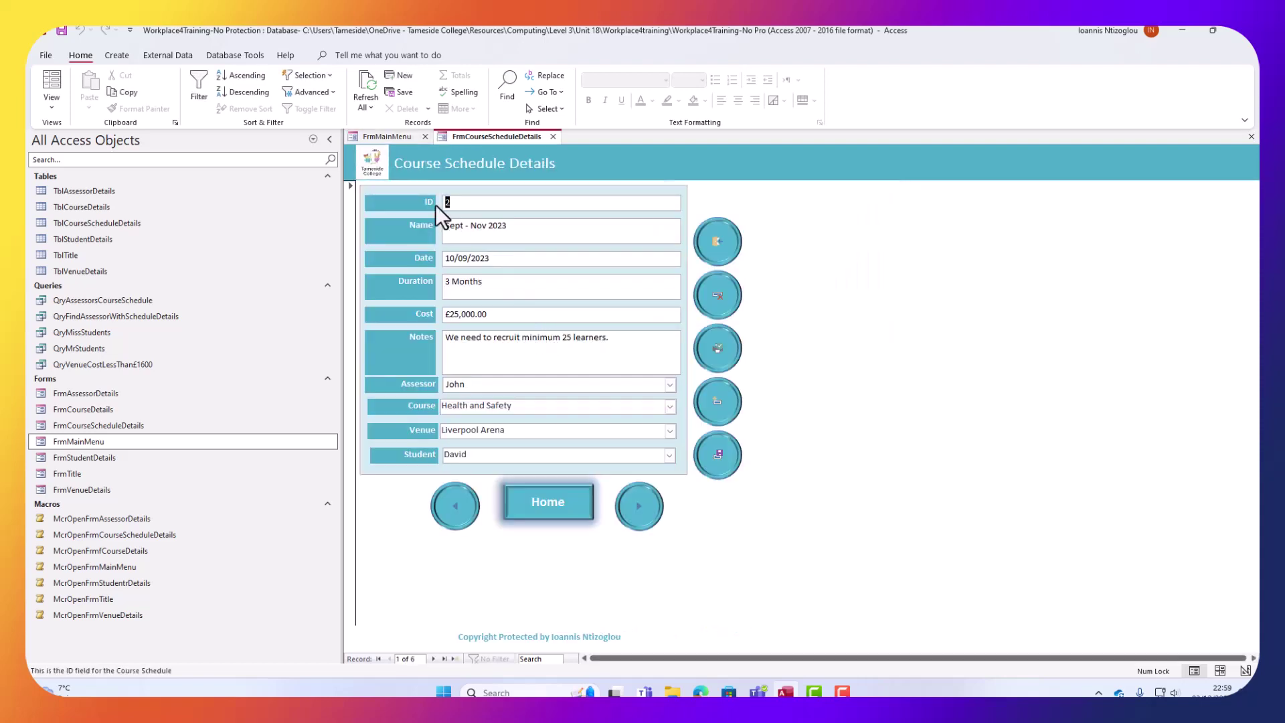
{"action": "left_click", "coordinate": [524, 507]}
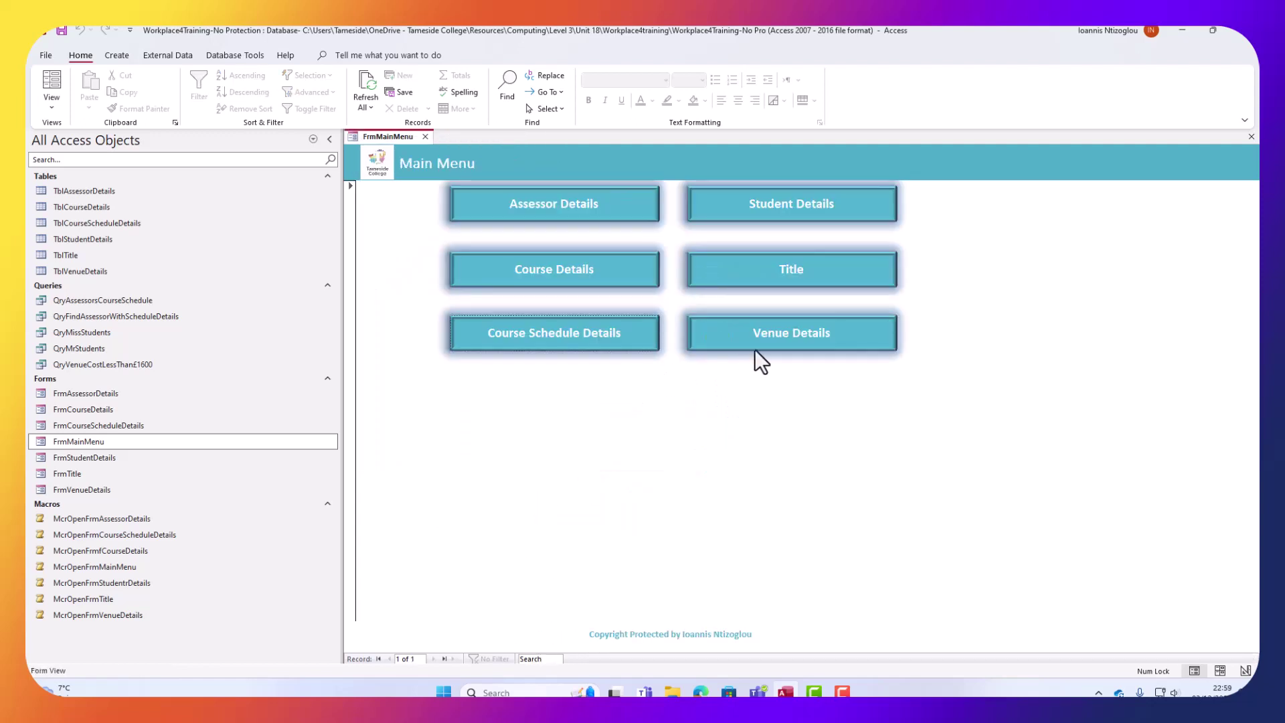
{"action": "left_click", "coordinate": [797, 336]}
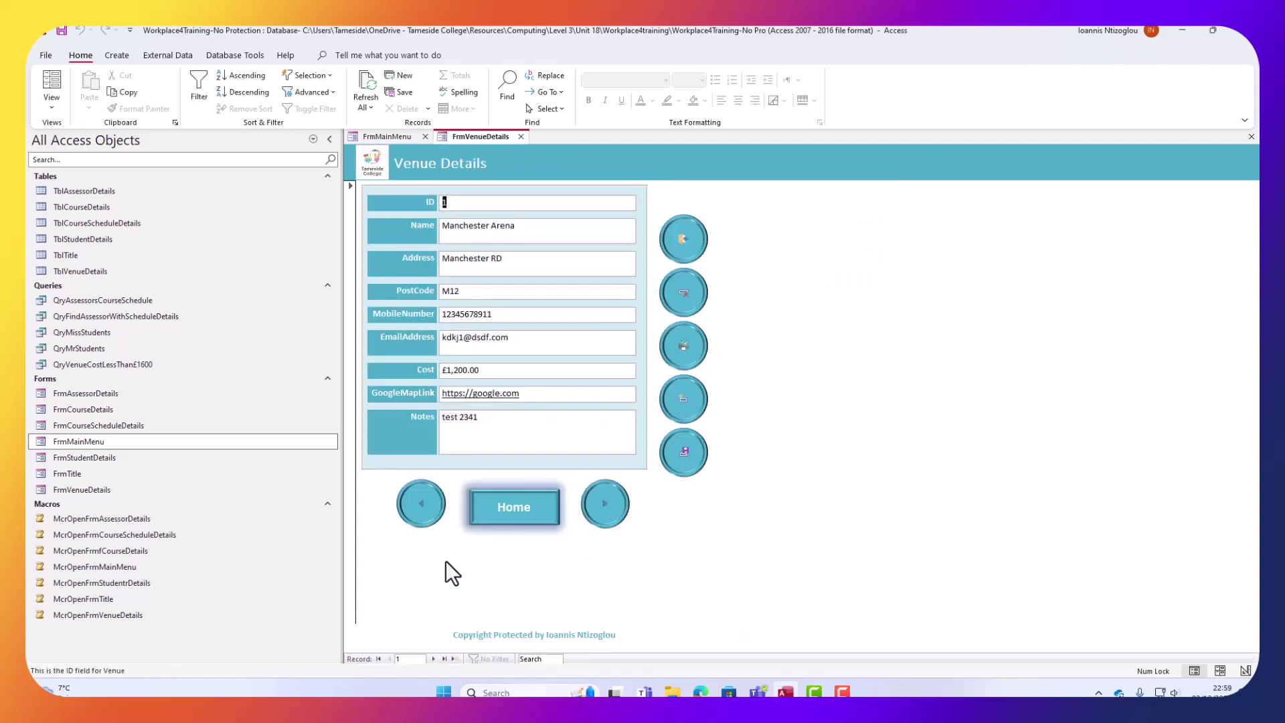
{"action": "left_click", "coordinate": [511, 514]}
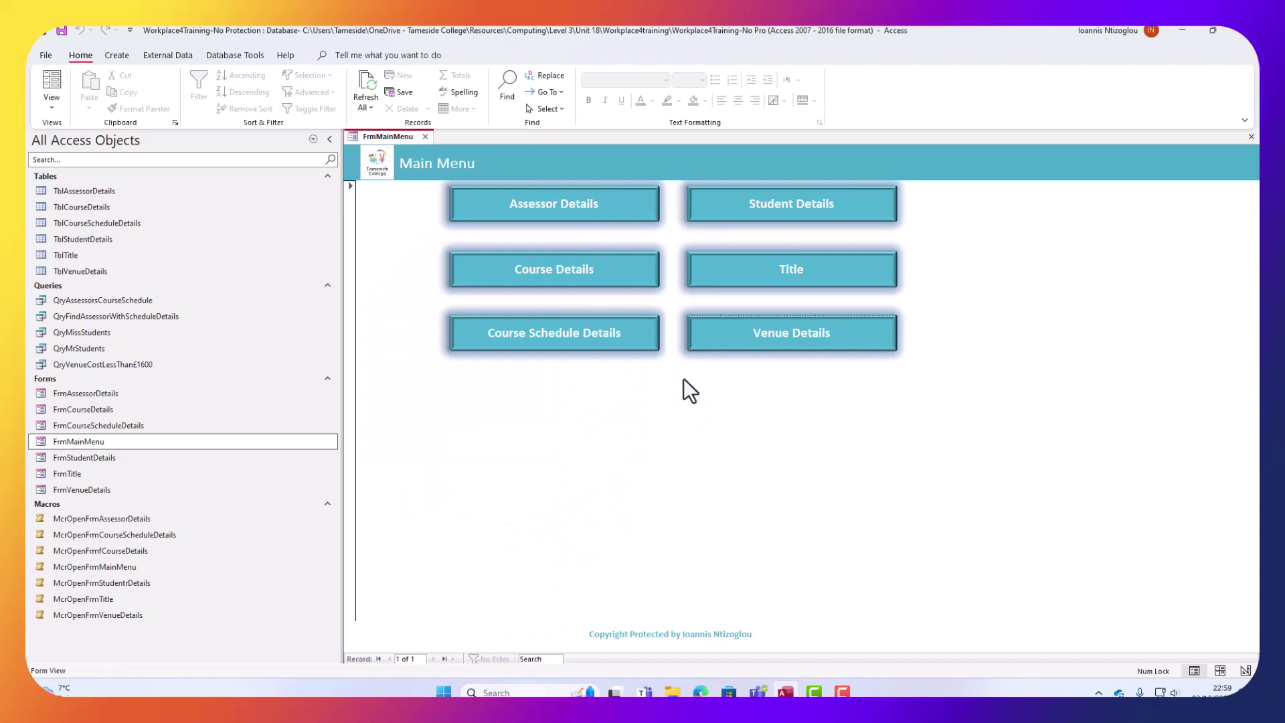
Reopen Venue Details from the main menu and test its previous-record and next-record buttons.
{"action": "left_click", "coordinate": [769, 346]}
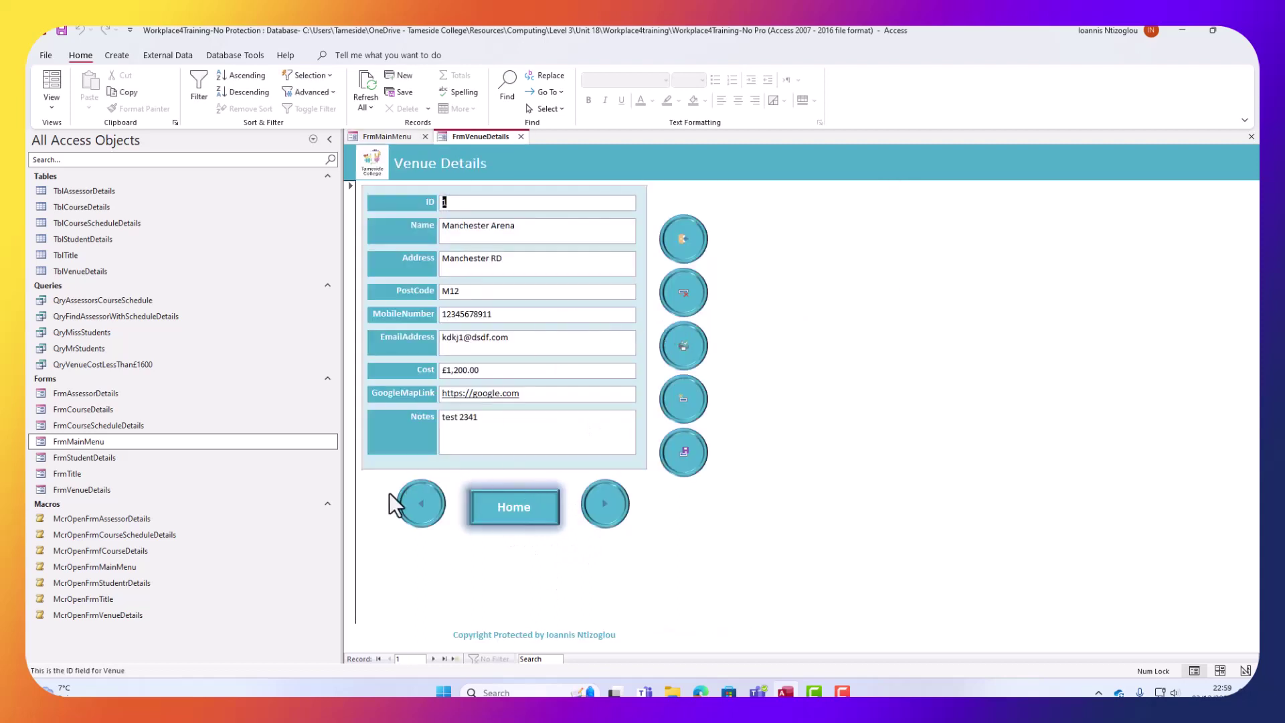
{"action": "left_click", "coordinate": [423, 503]}
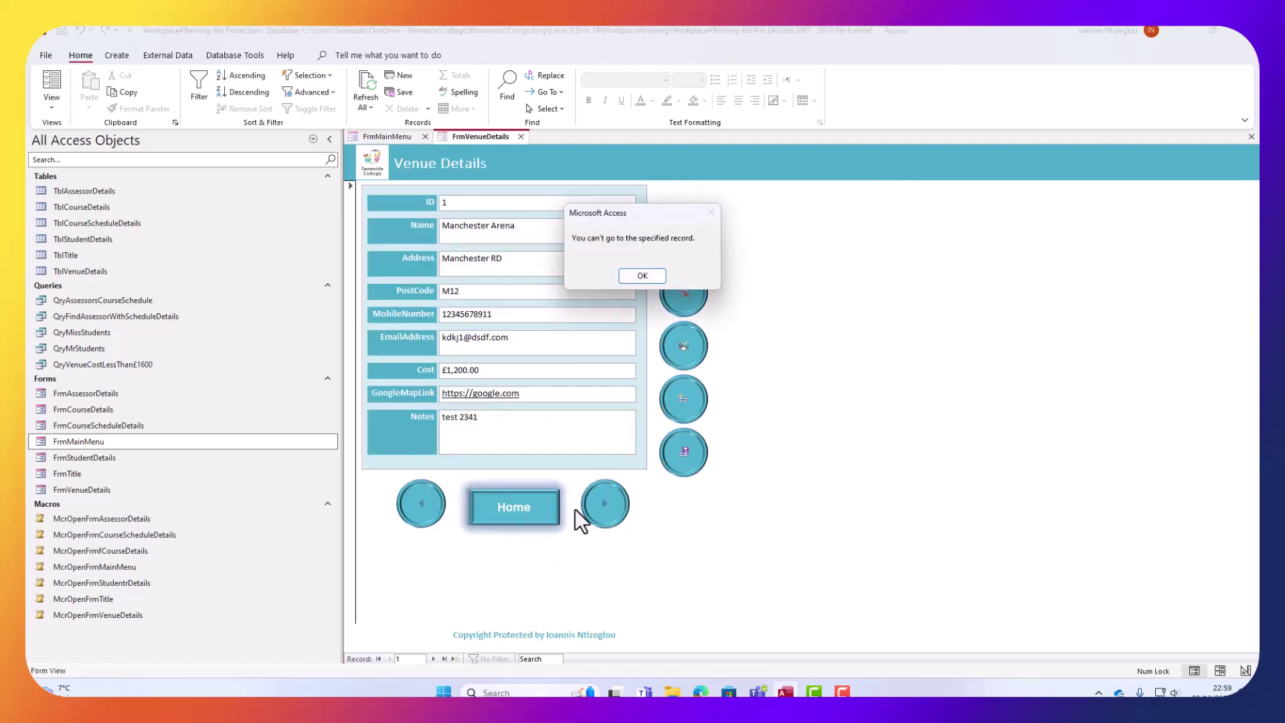
{"action": "left_click", "coordinate": [642, 276]}
{"action": "left_click", "coordinate": [611, 508]}
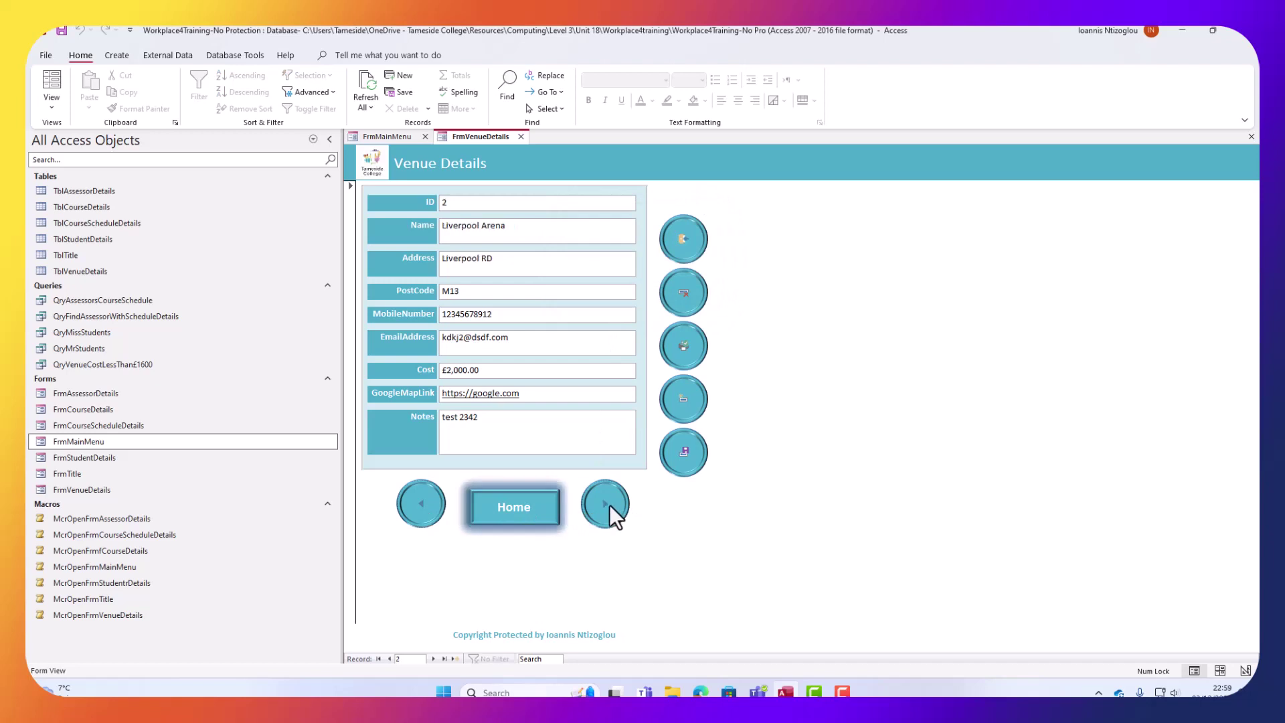
{"action": "left_click", "coordinate": [423, 503]}
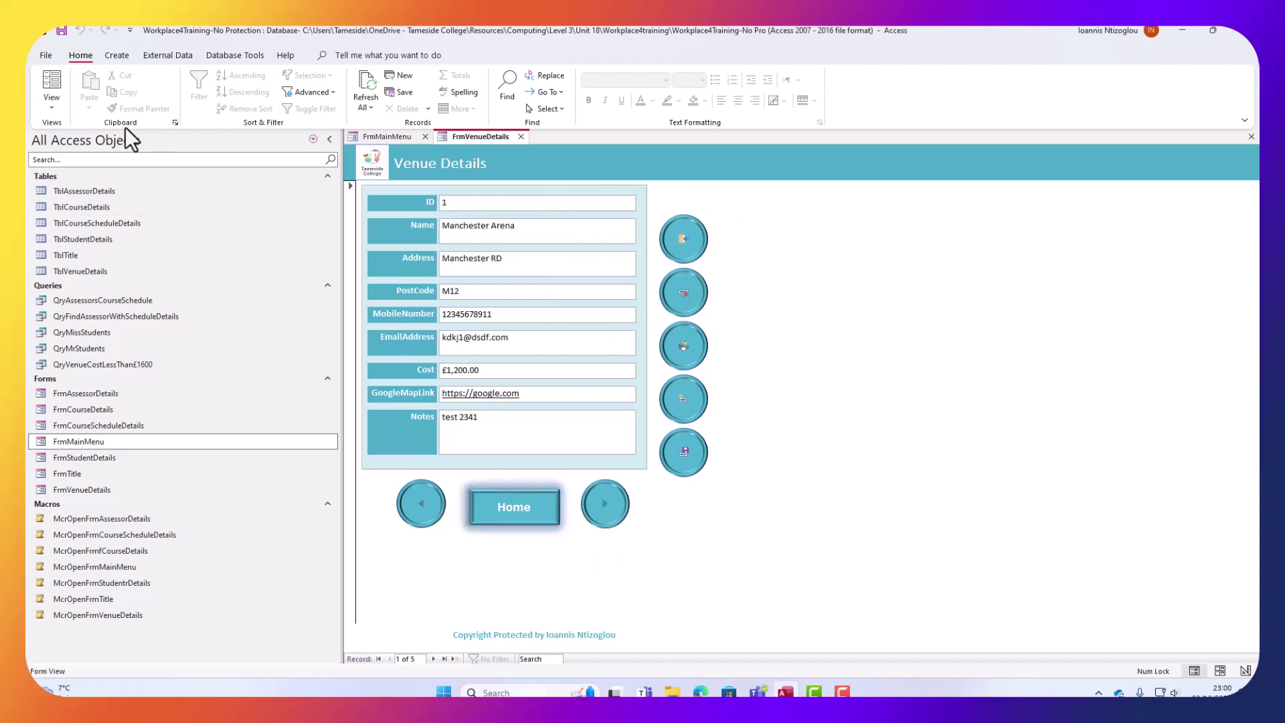
In the Venue Details form's design, spread the previous-record and next-record buttons outward toward the edges of the field area.
{"action": "left_click", "coordinate": [50, 107]}
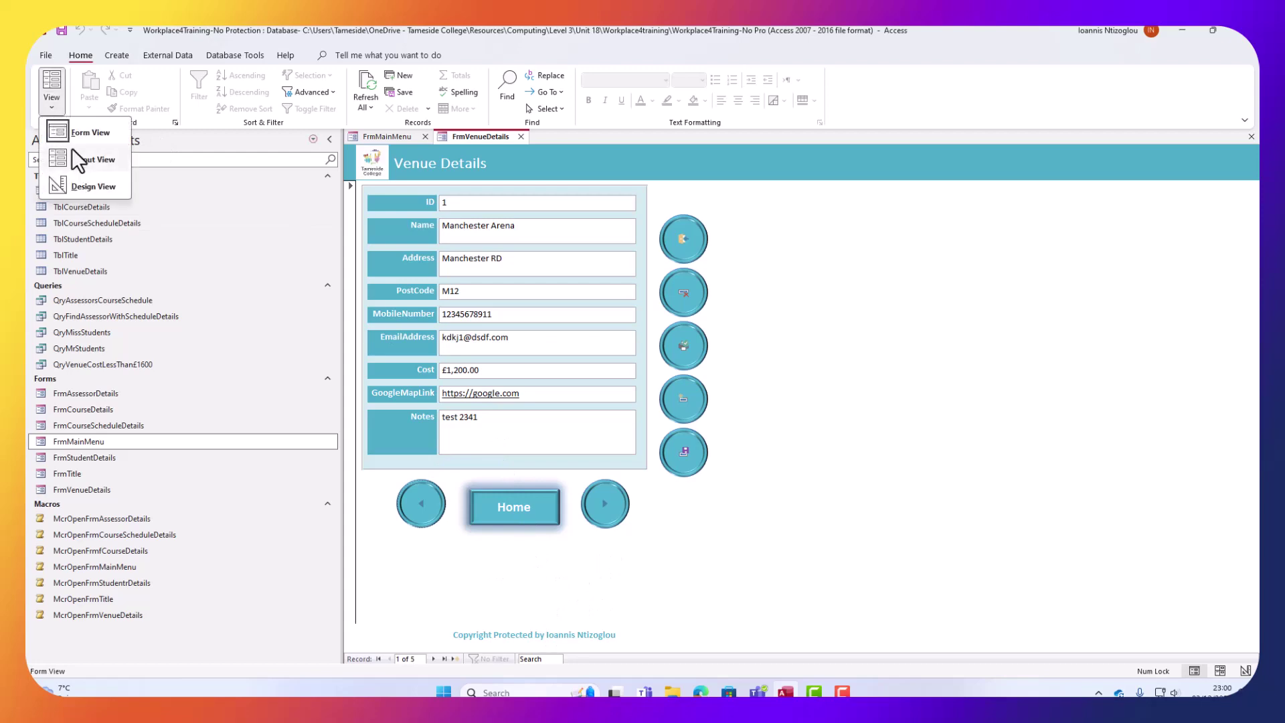
{"action": "left_click", "coordinate": [89, 185]}
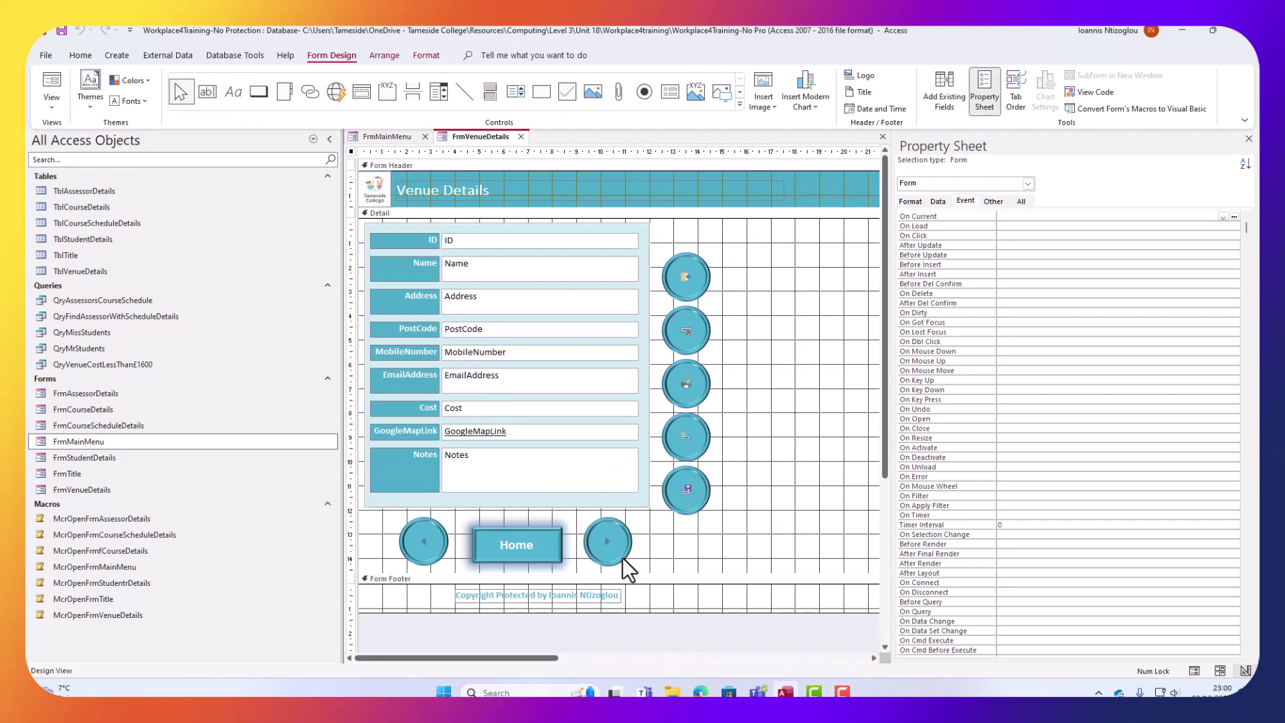
{"action": "left_click_drag", "start_coordinate": [623, 557], "coordinate": [633, 557]}
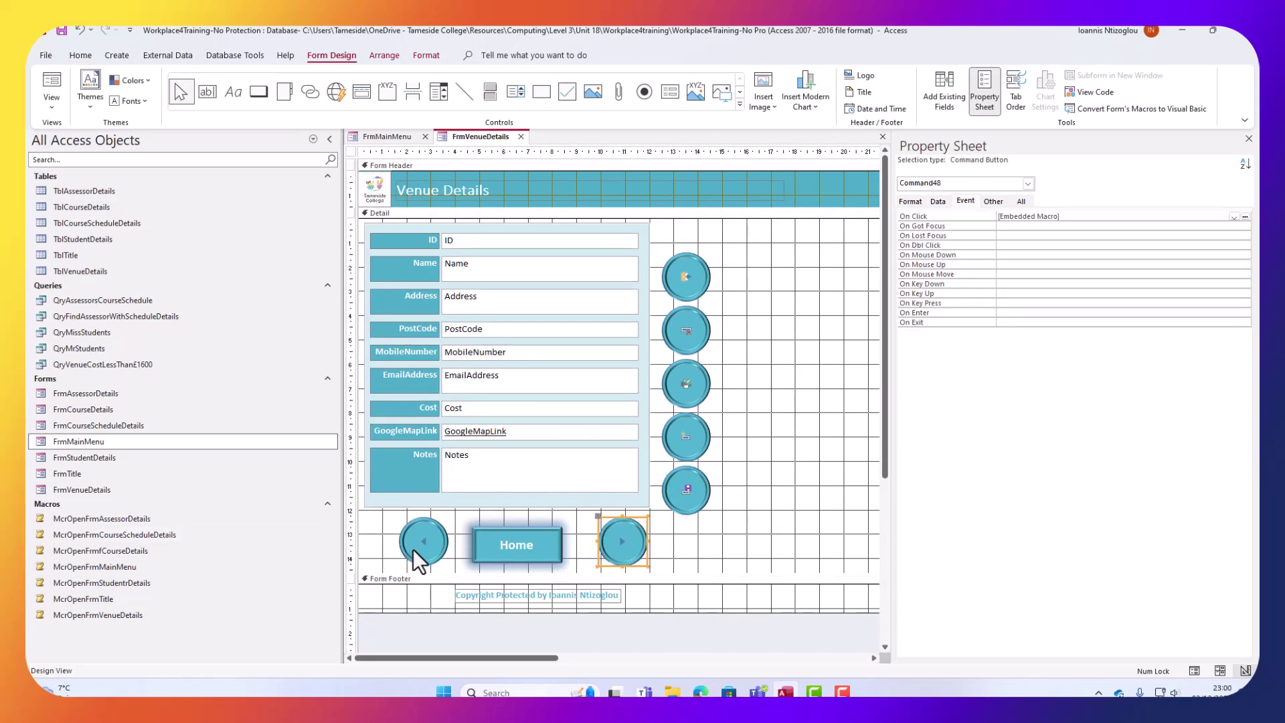
{"action": "left_click_drag", "start_coordinate": [412, 551], "coordinate": [386, 550]}
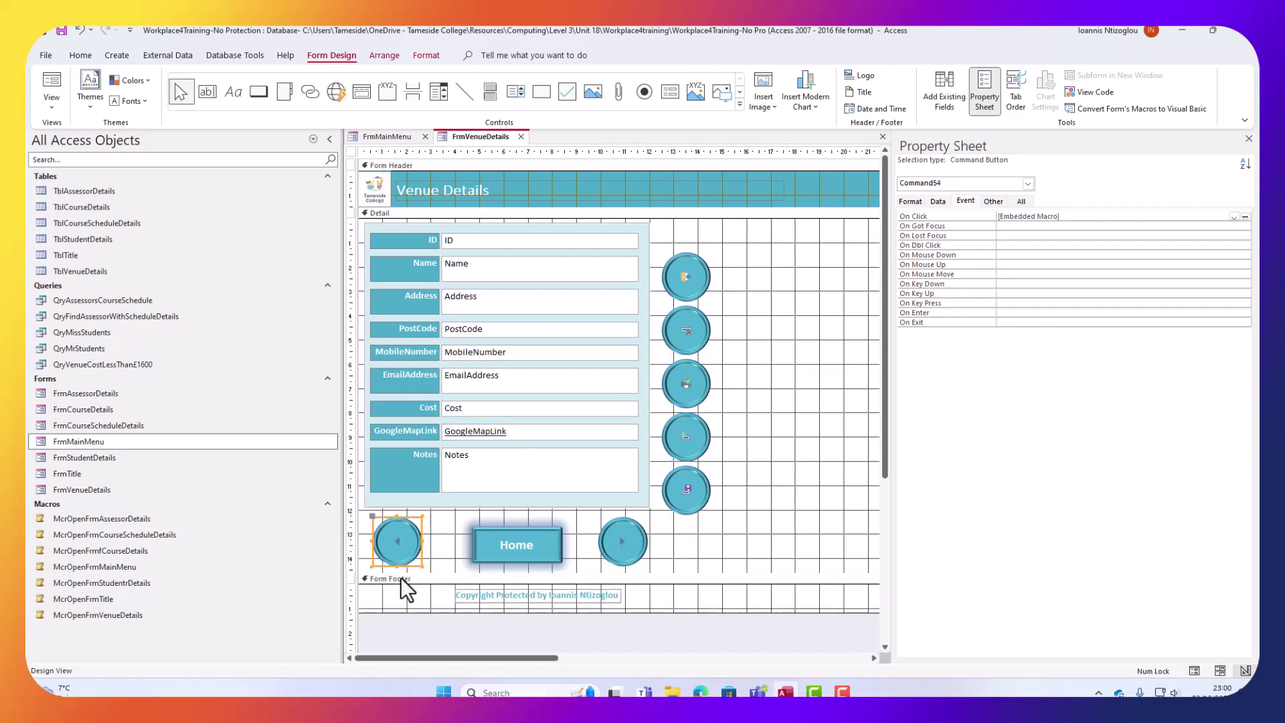
{"action": "key", "text": "Left"}
{"action": "key", "text": "Left"}
{"action": "key", "text": "Left"}
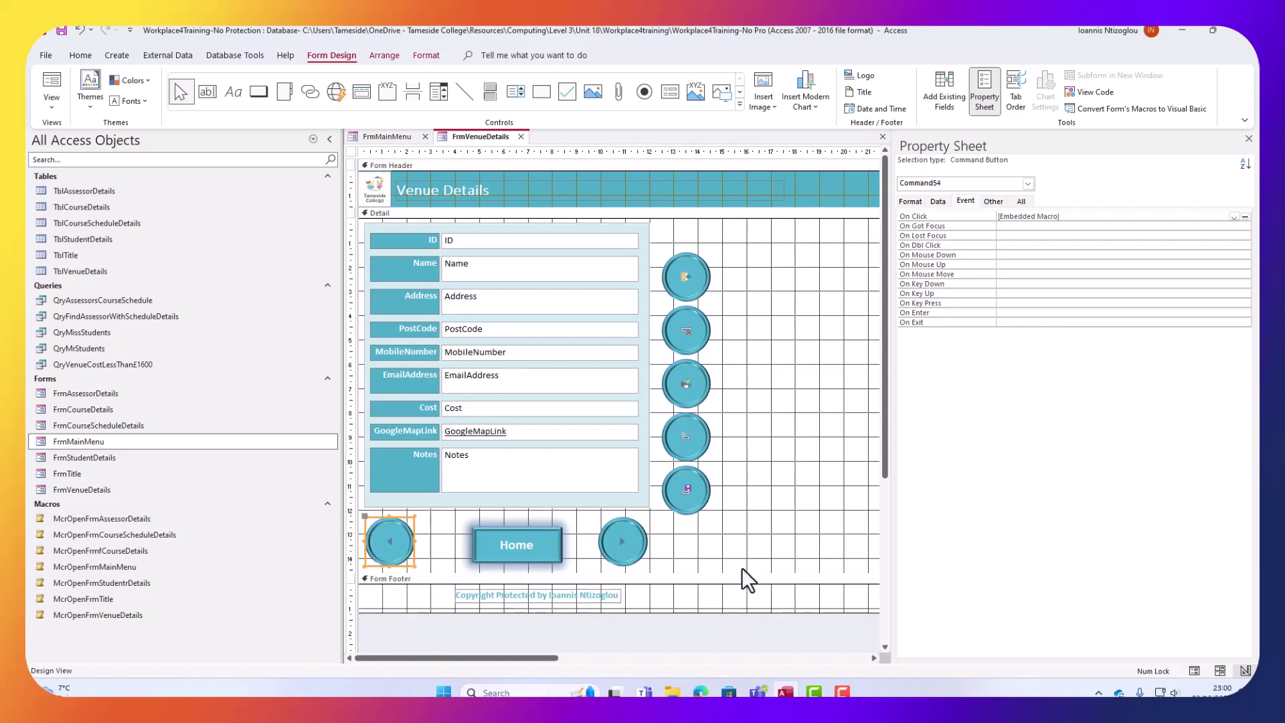
Nudge the Home button to centre it between the Venue Details record buttons, and show the form in Form View.
{"action": "left_click_drag", "start_coordinate": [502, 534], "coordinate": [497, 531]}
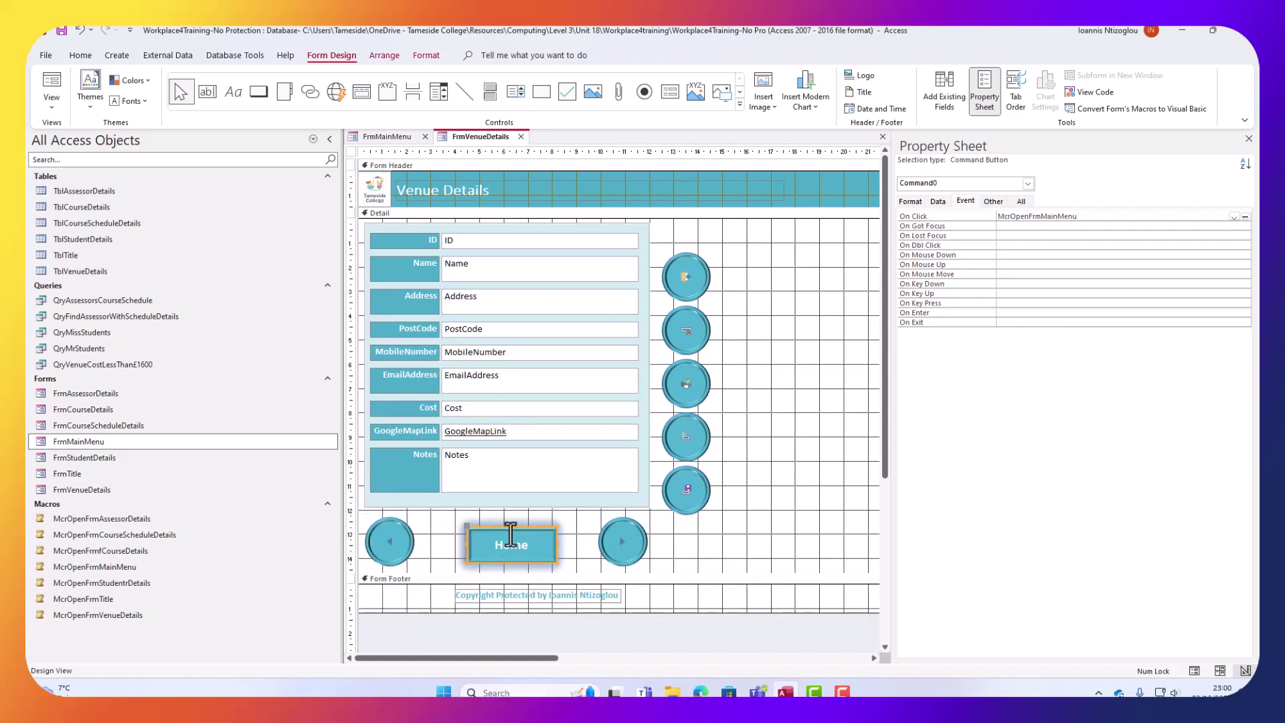
{"action": "key", "text": "Down"}
{"action": "left_click", "coordinate": [772, 552]}
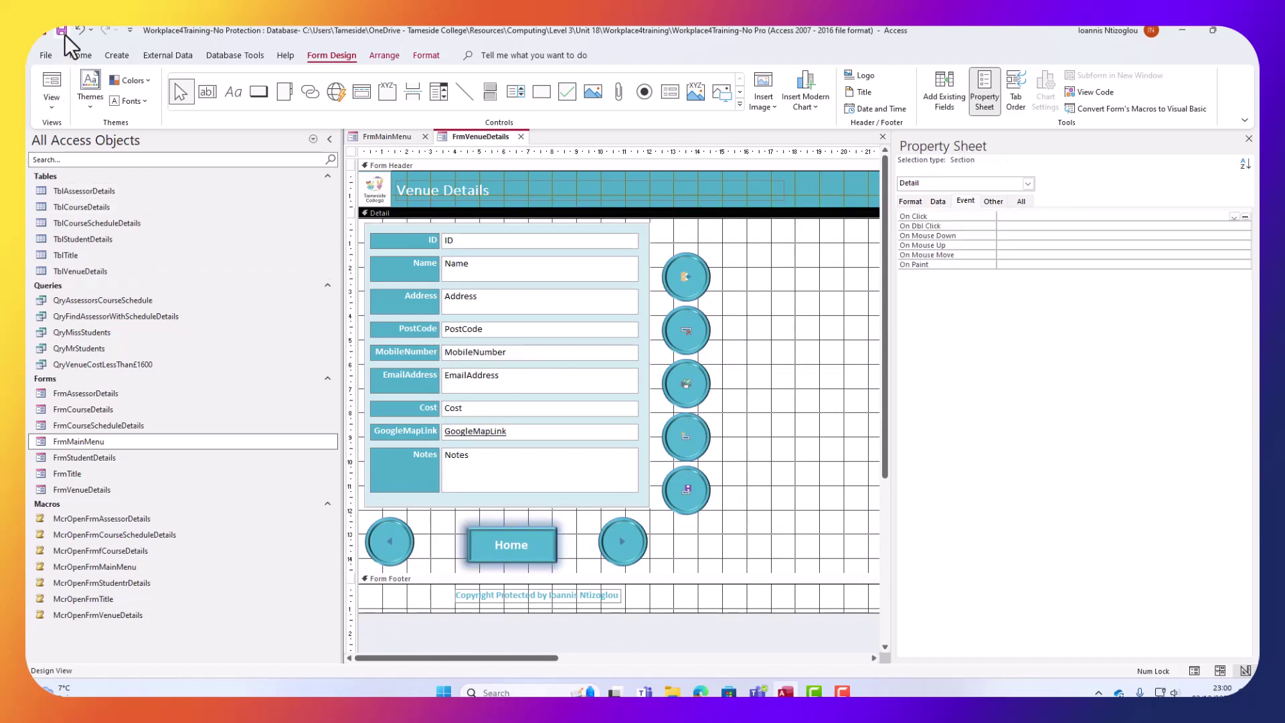
{"action": "left_click", "coordinate": [54, 85]}
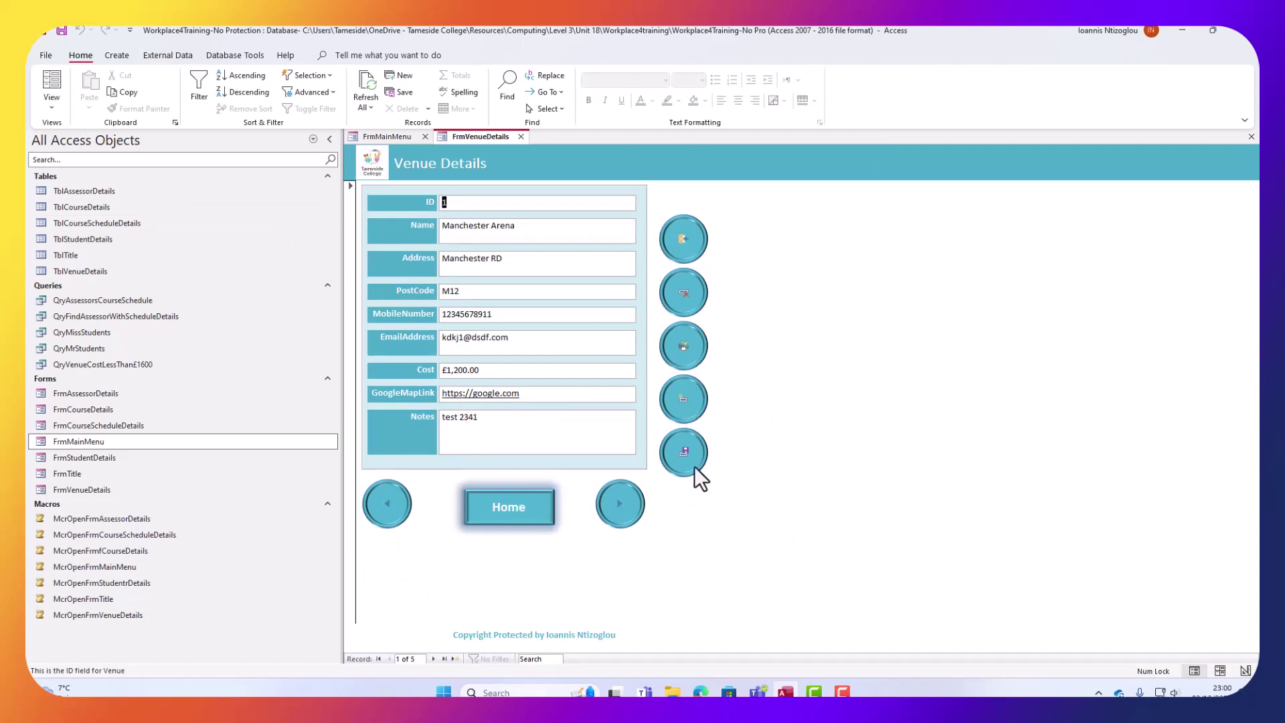
Reopen Venue Details in Design View and move the column of five round buttons up alongside the fields.
{"action": "left_click", "coordinate": [49, 80]}
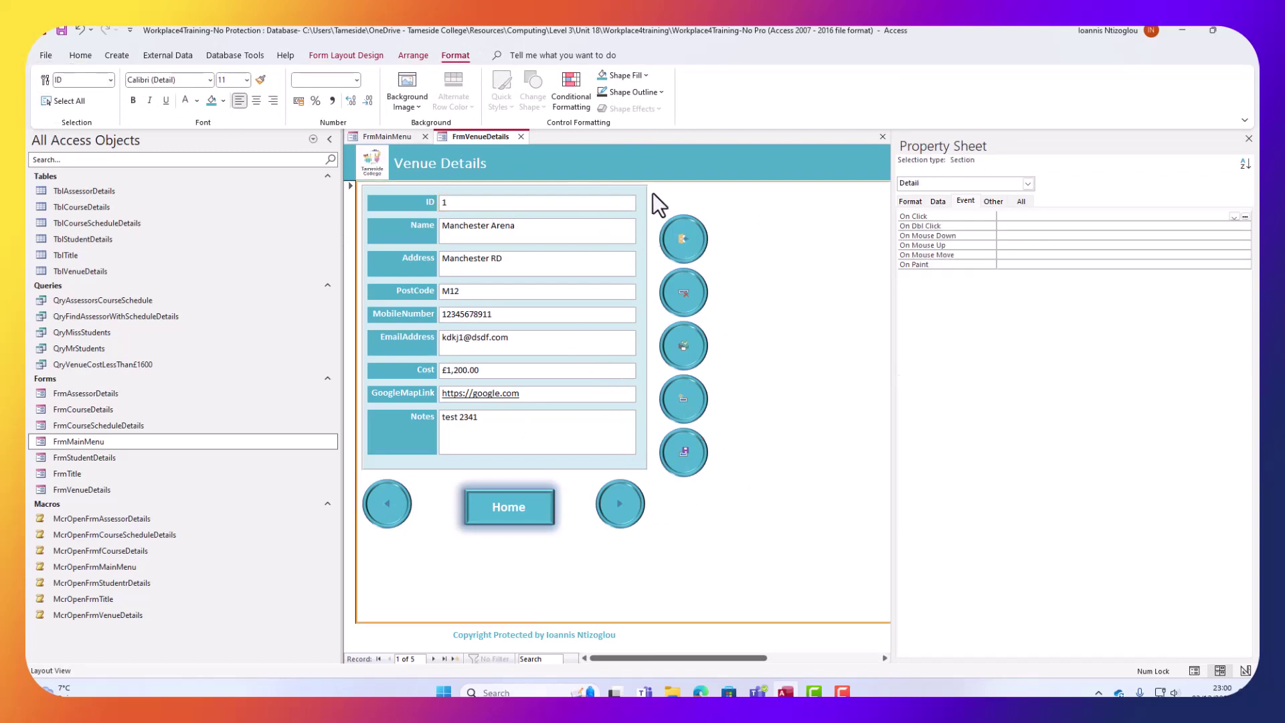
{"action": "left_click", "coordinate": [684, 249]}
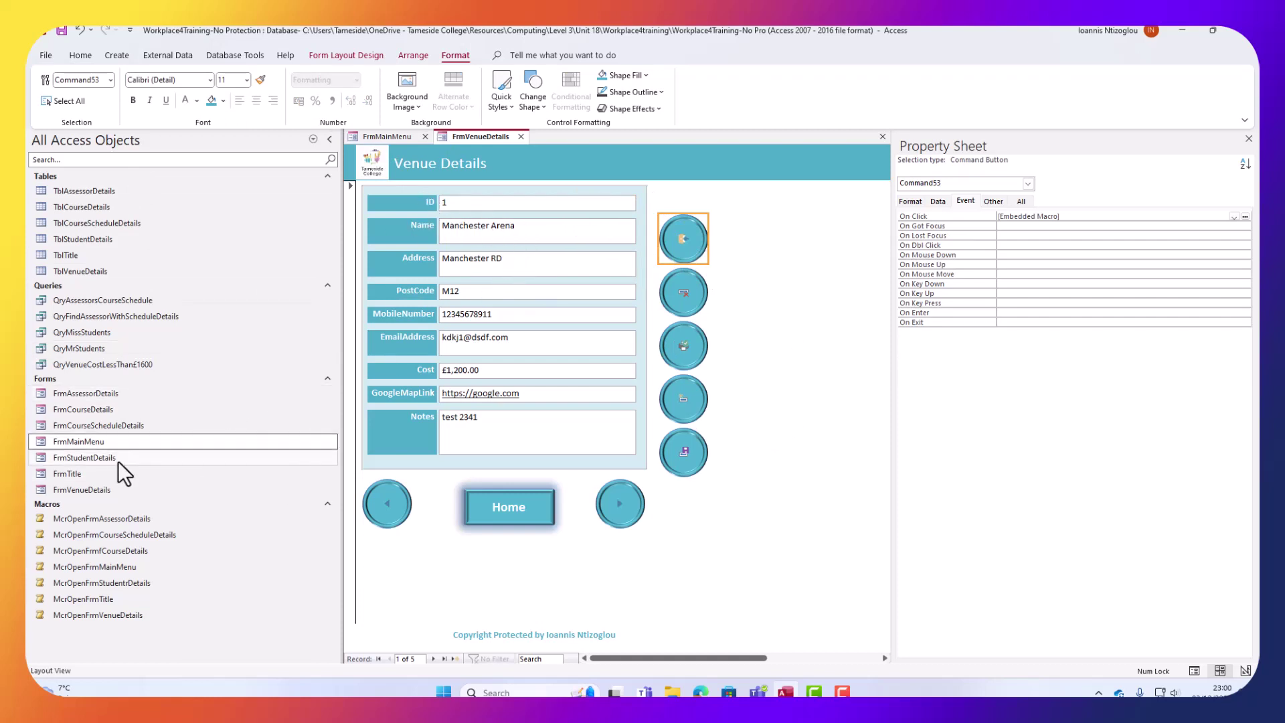
{"action": "right_click", "coordinate": [92, 488]}
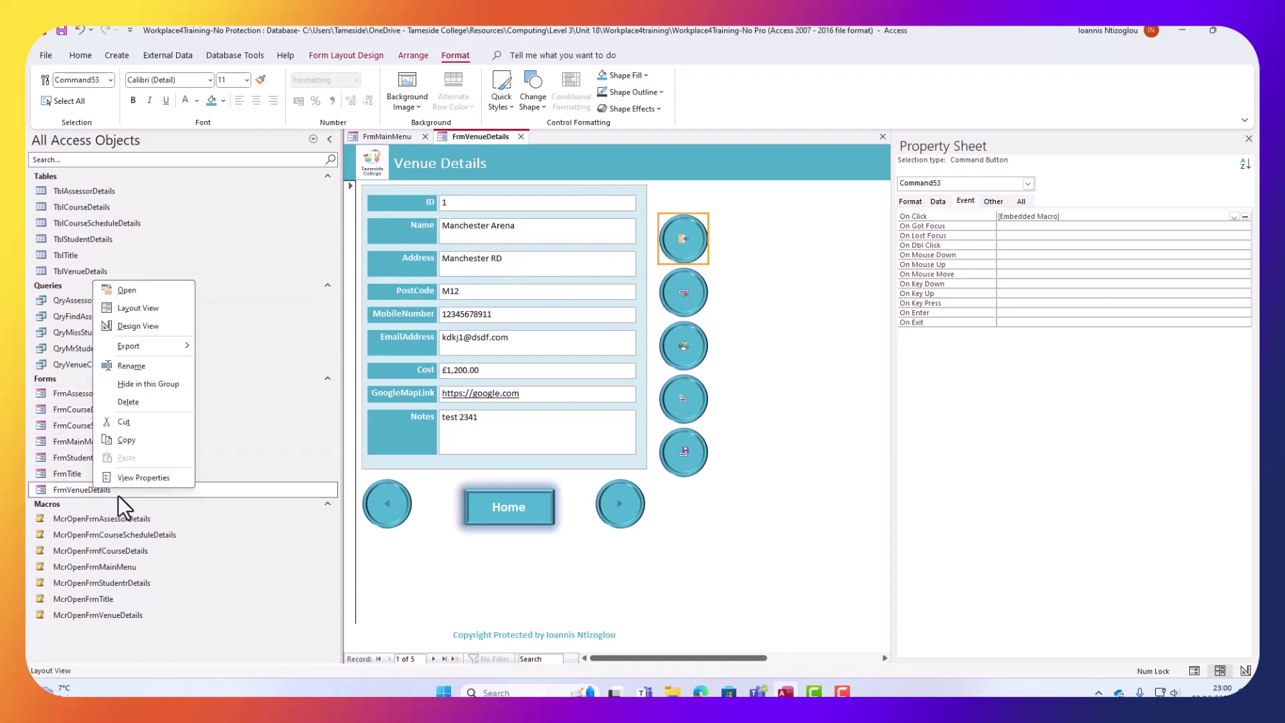
{"action": "left_click", "coordinate": [142, 327]}
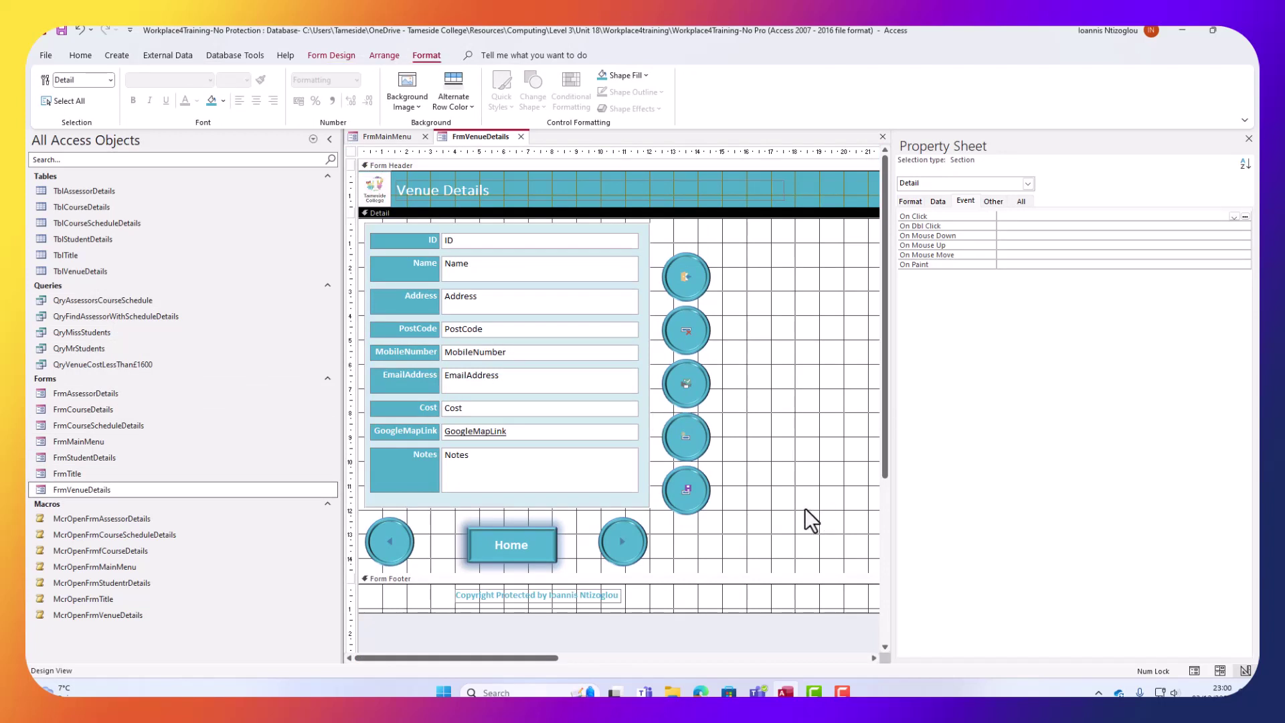
{"action": "left_click_drag", "start_coordinate": [730, 512], "coordinate": [655, 269]}
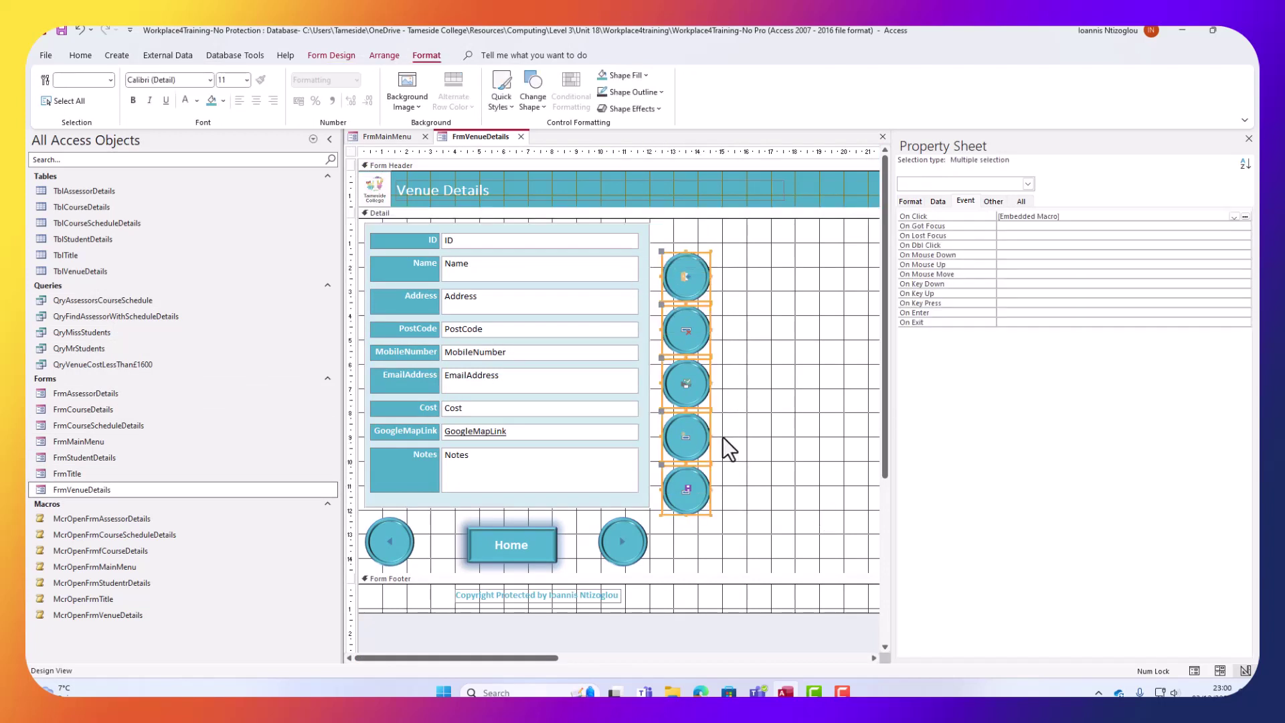
{"action": "key", "text": "Up"}
{"action": "key", "text": "Up"}
{"action": "key", "text": "Up"}
{"action": "key", "text": "Up"}
{"action": "key", "text": "Up"}
{"action": "key", "text": "Up"}
{"action": "key", "text": "Up"}
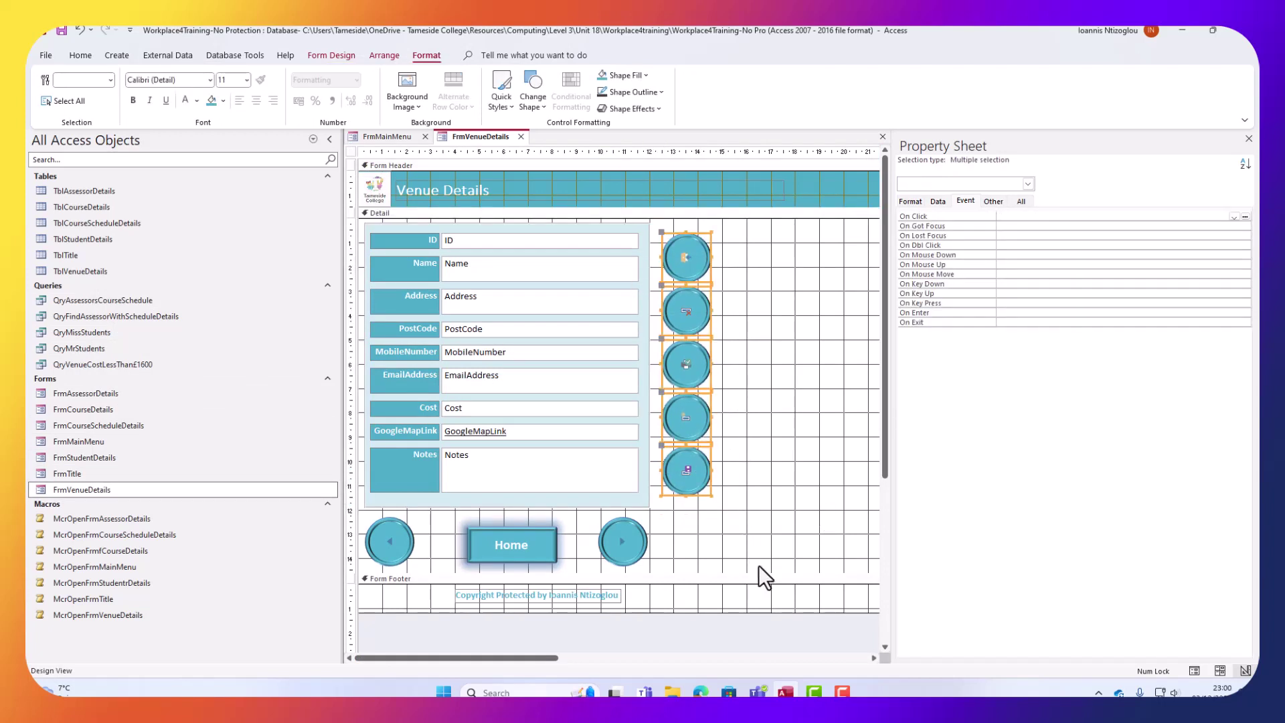
{"action": "left_click", "coordinate": [717, 531]}
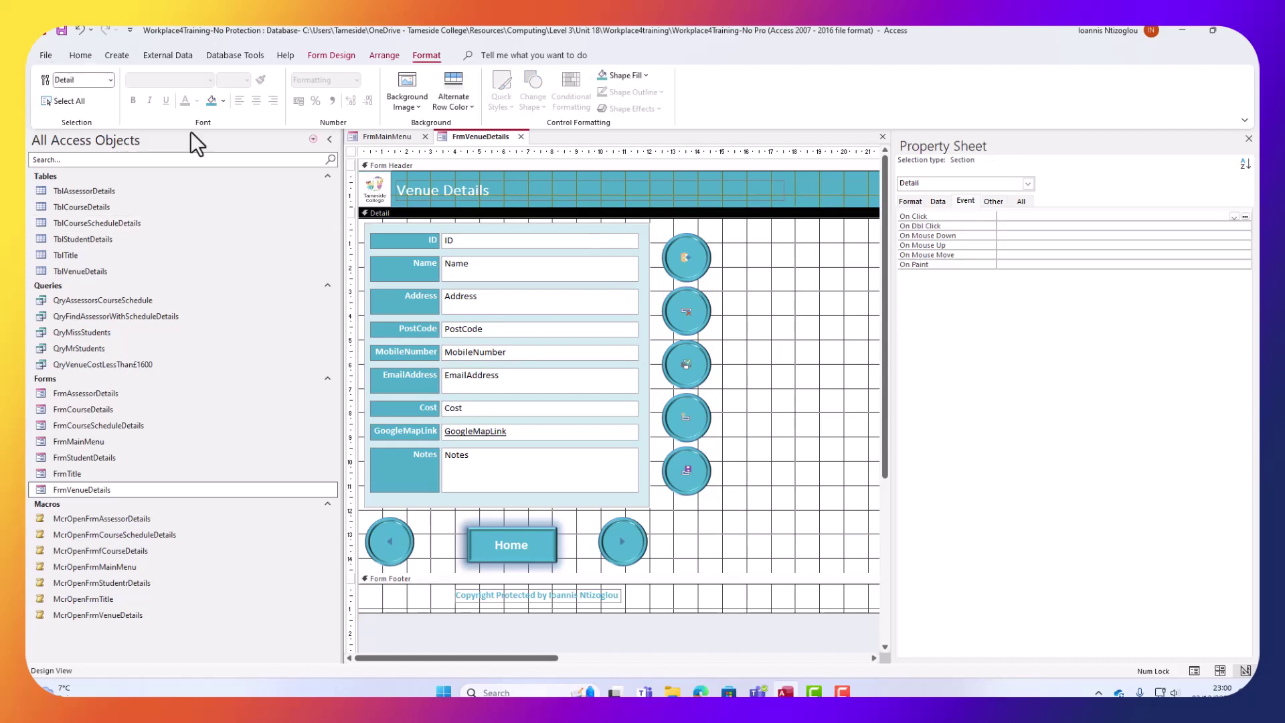
Show Venue Details in Form View and return to the main menu with its Home button, saving the design changes.
{"action": "left_click", "coordinate": [344, 58]}
{"action": "left_click", "coordinate": [77, 57]}
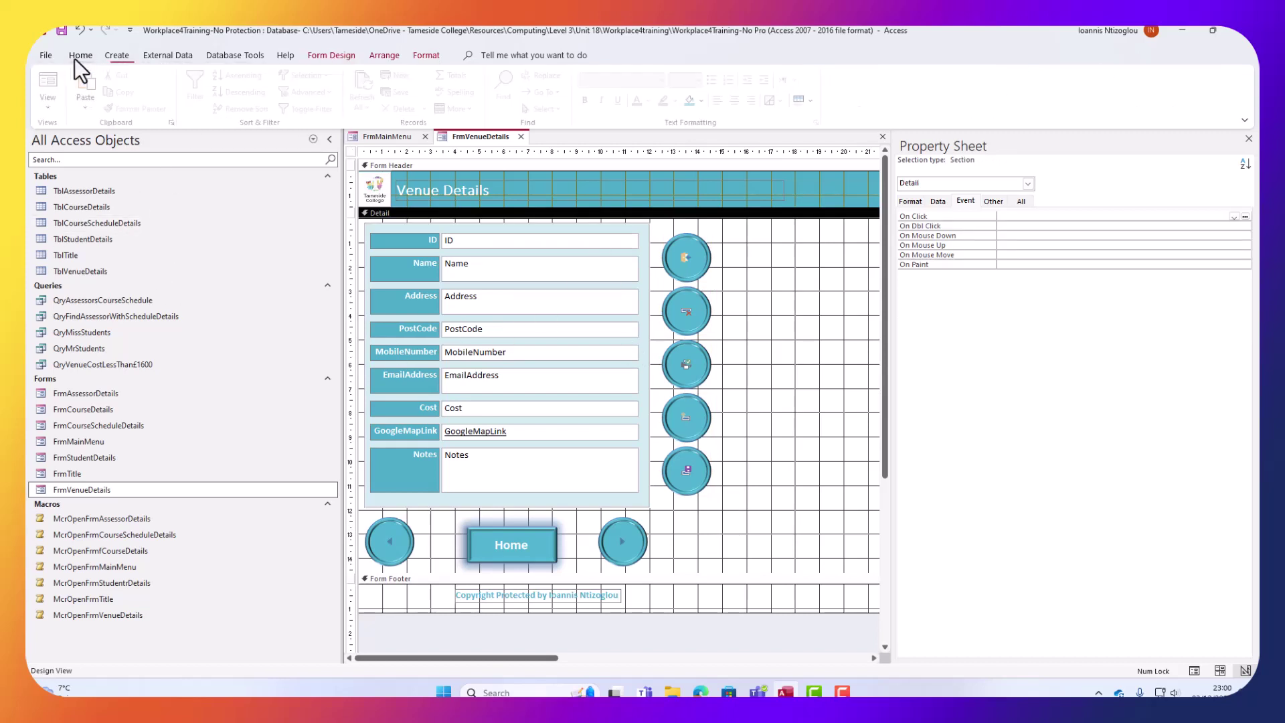
{"action": "left_click", "coordinate": [51, 85]}
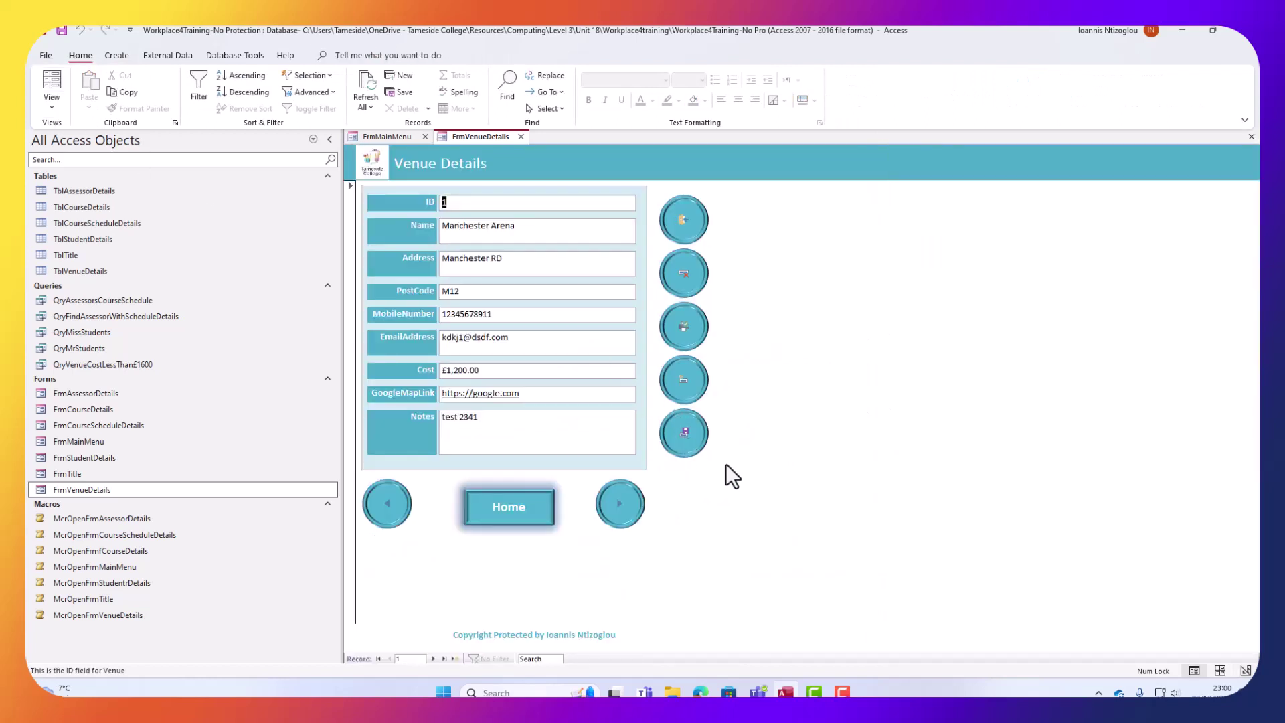
{"action": "left_click", "coordinate": [483, 507]}
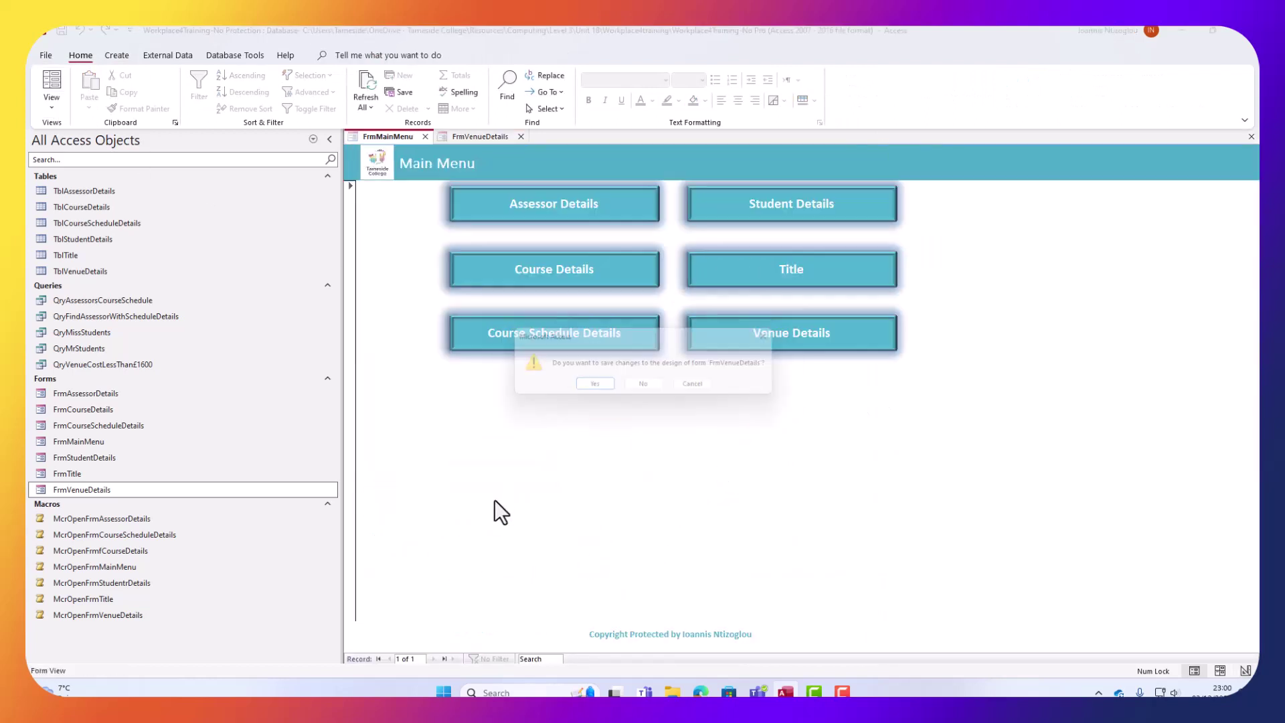
{"action": "left_click", "coordinate": [594, 388]}
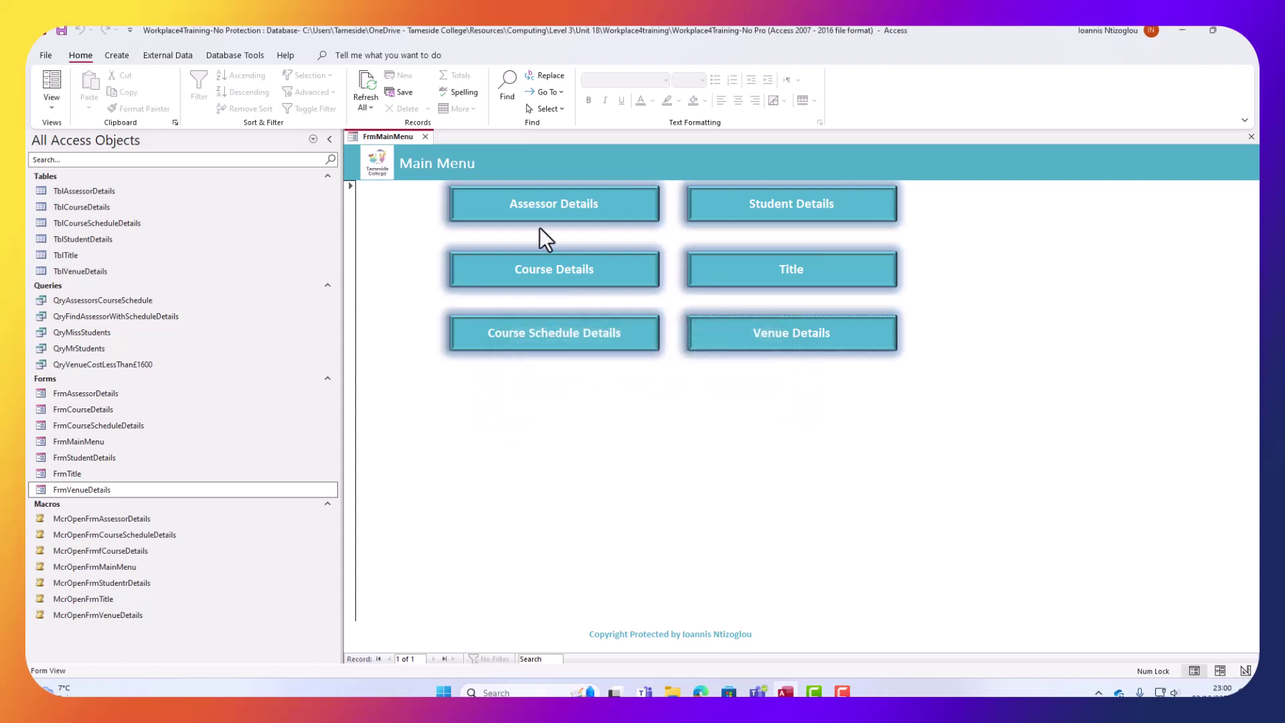
Open Assessor Details from the main menu, switch it to Design View and move the previous-record button to the form's left edge.
{"action": "left_click", "coordinate": [553, 207]}
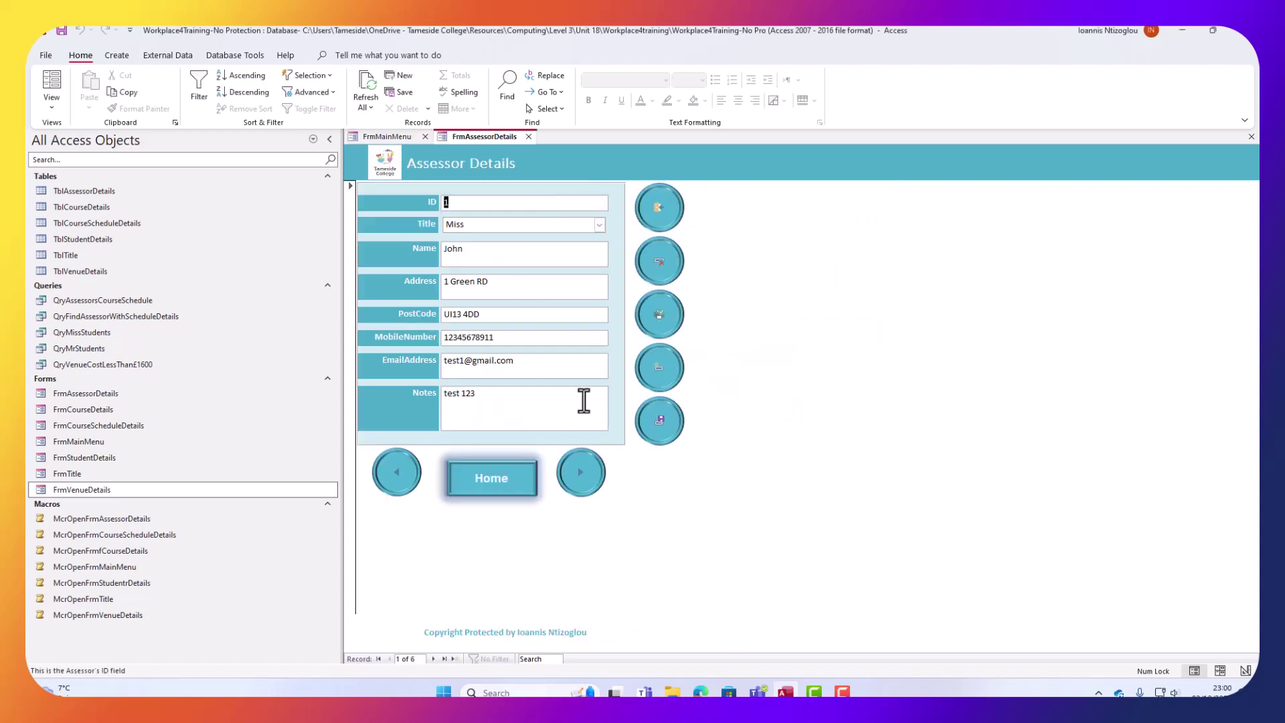
{"action": "left_click", "coordinate": [48, 111]}
{"action": "left_click", "coordinate": [93, 186]}
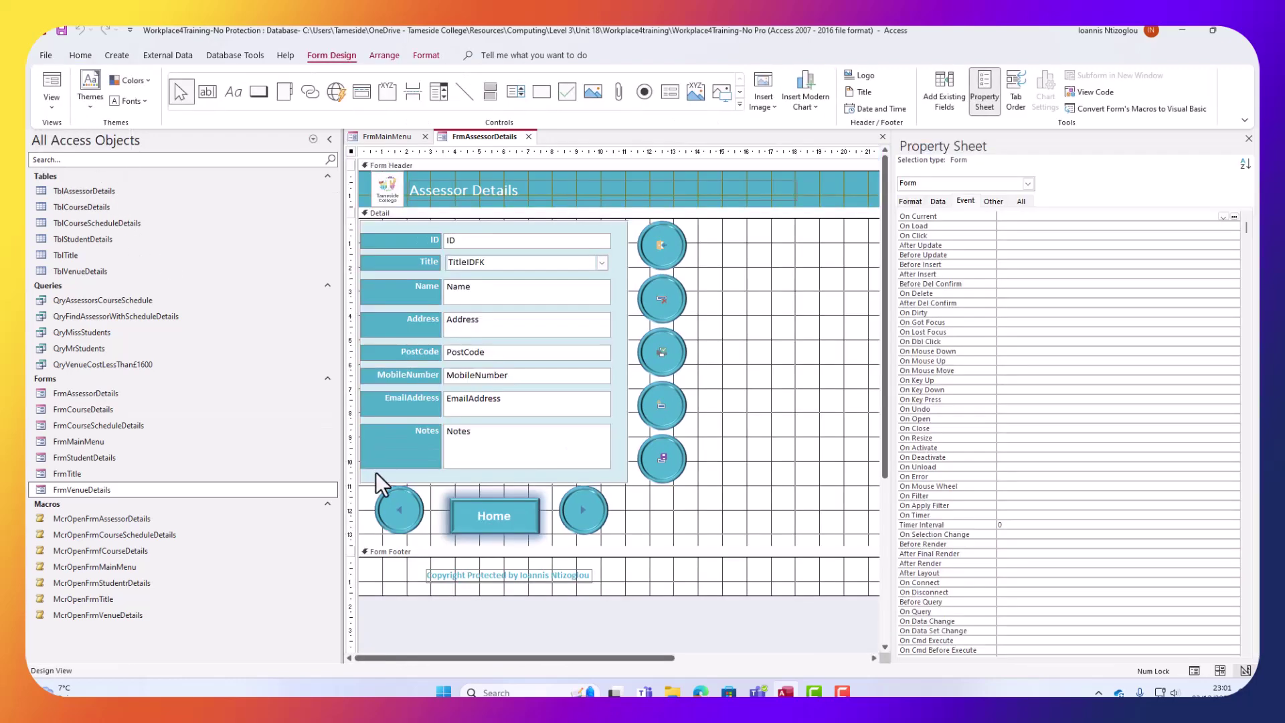
{"action": "left_click", "coordinate": [397, 508]}
{"action": "key", "text": "Left"}
{"action": "key", "text": "Left"}
{"action": "key", "text": "Left"}
{"action": "key", "text": "Left"}
{"action": "key", "text": "Left"}
{"action": "key", "text": "Left"}
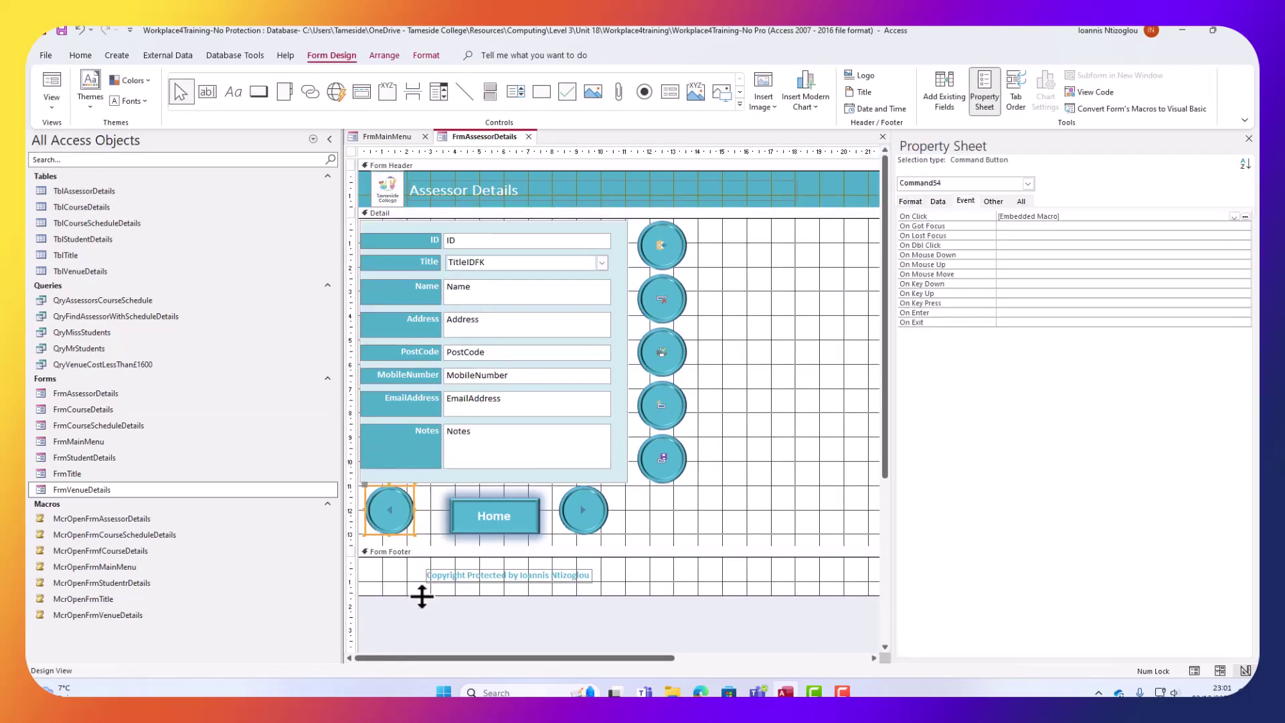
Move the Assessor Details next-record button right to line up with the field area's edge, and show the form in Form View.
{"action": "left_click", "coordinate": [577, 509]}
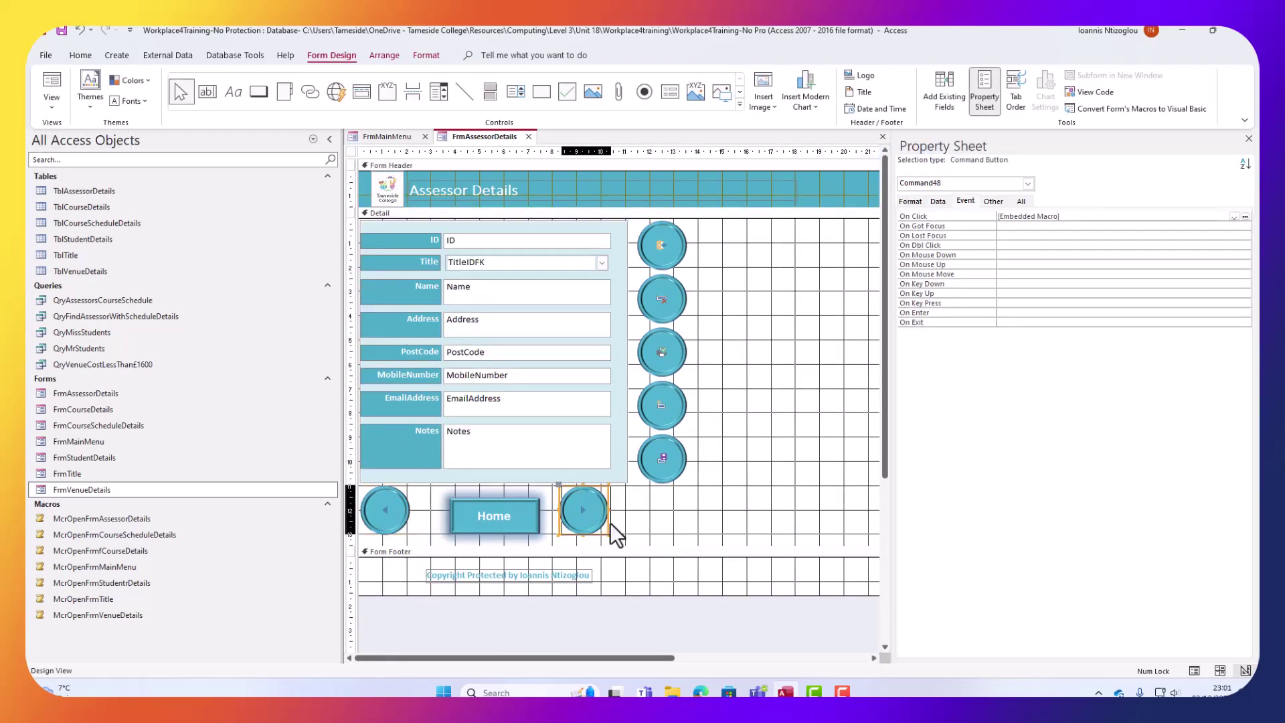
{"action": "key", "text": "Right"}
{"action": "key", "text": "Right"}
{"action": "key", "text": "Right"}
{"action": "key", "text": "Right"}
{"action": "key", "text": "Right"}
{"action": "key", "text": "Right"}
{"action": "key", "text": "Right"}
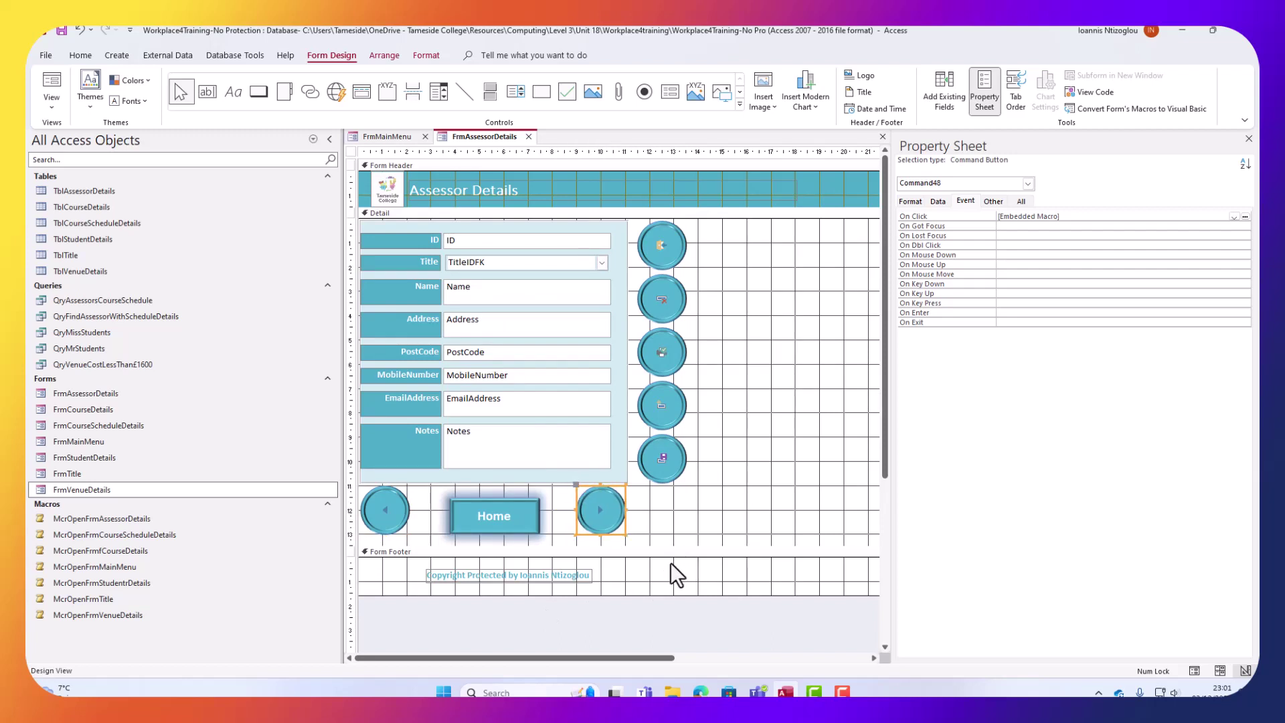
{"action": "left_click", "coordinate": [723, 497]}
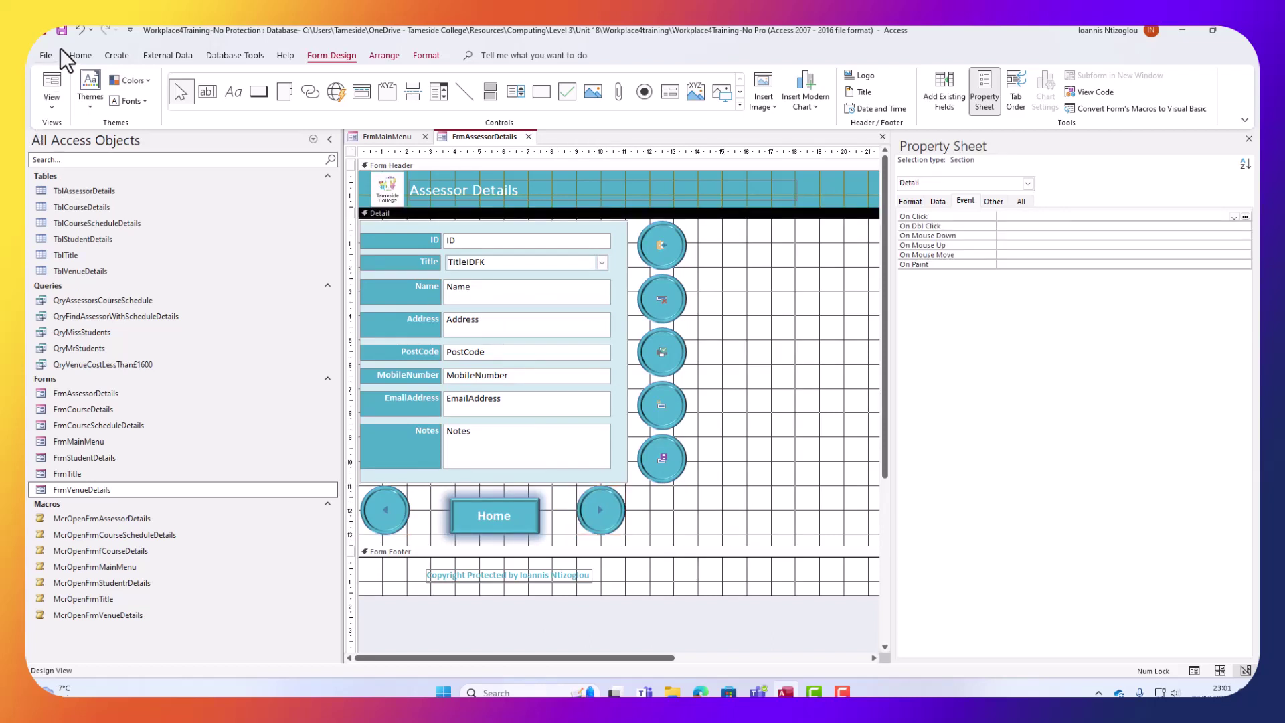
{"action": "left_click", "coordinate": [52, 107]}
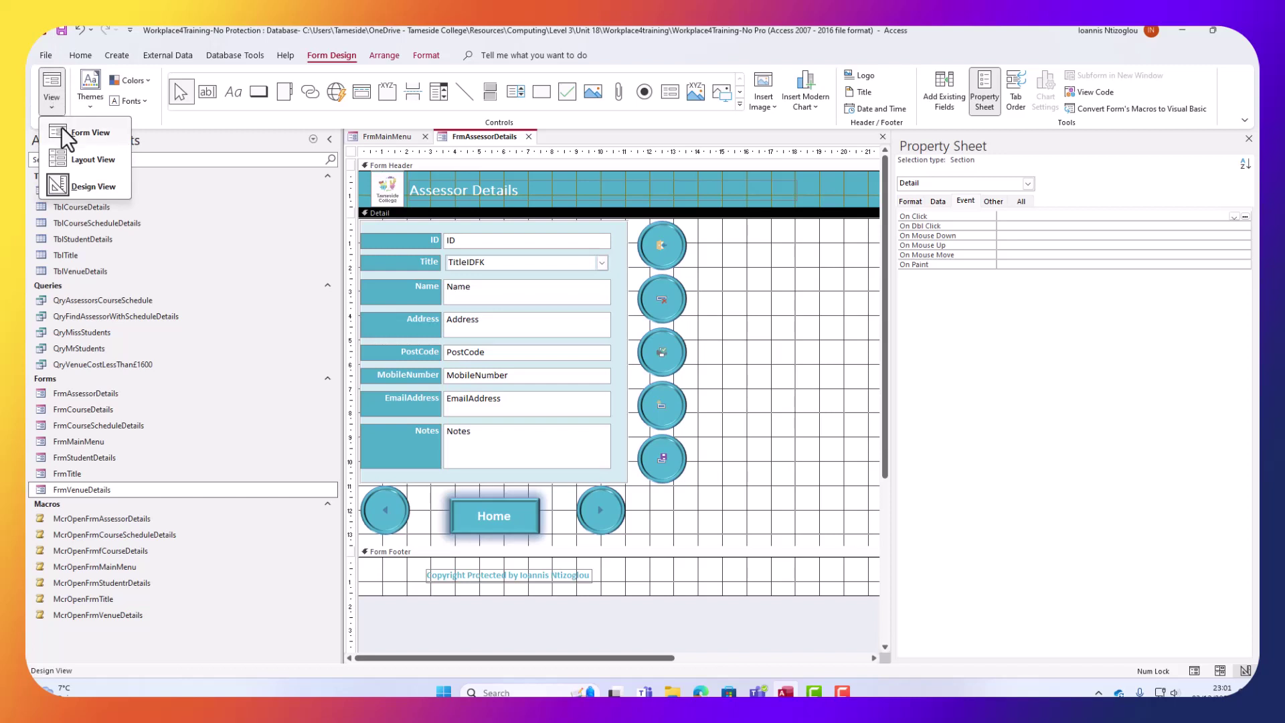
{"action": "left_click", "coordinate": [62, 129]}
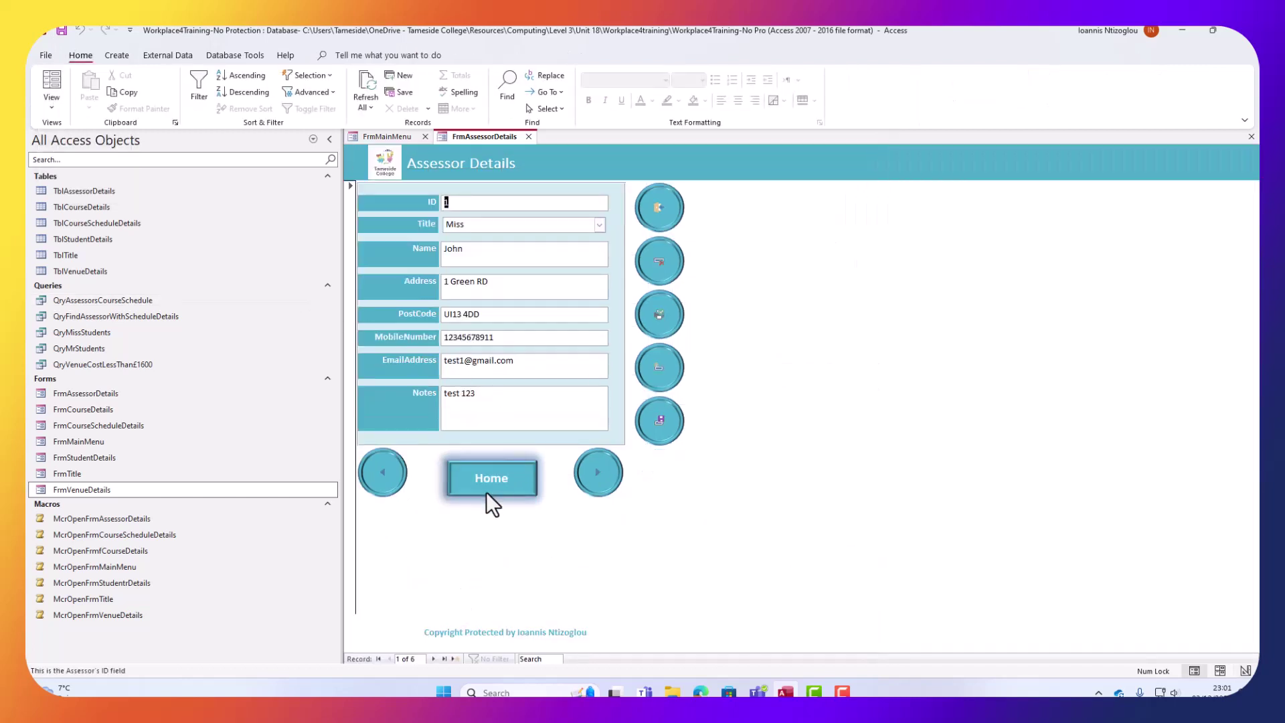